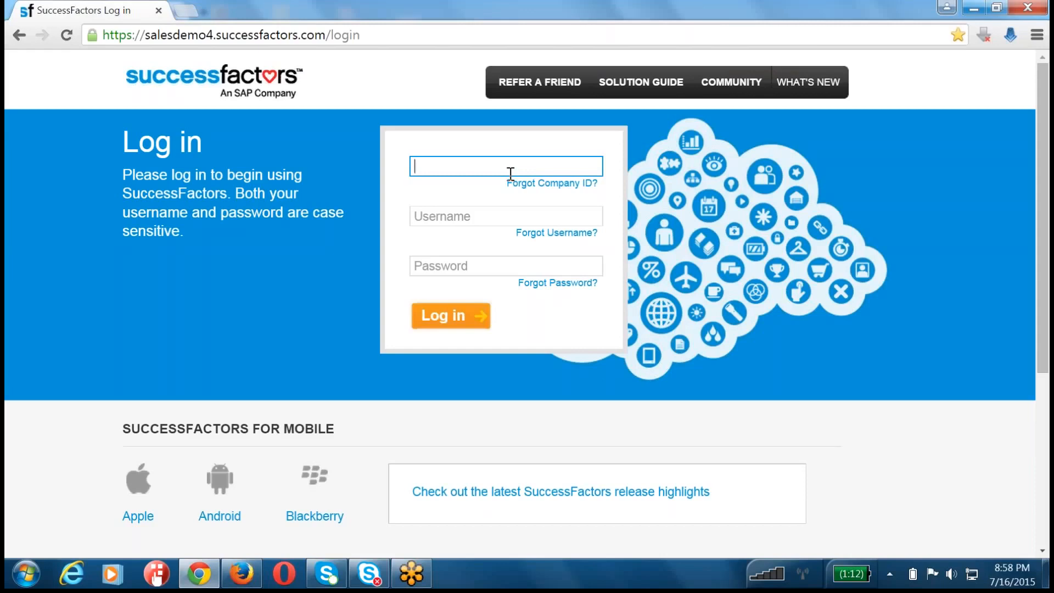
{"action": "key", "text": "super+d"}
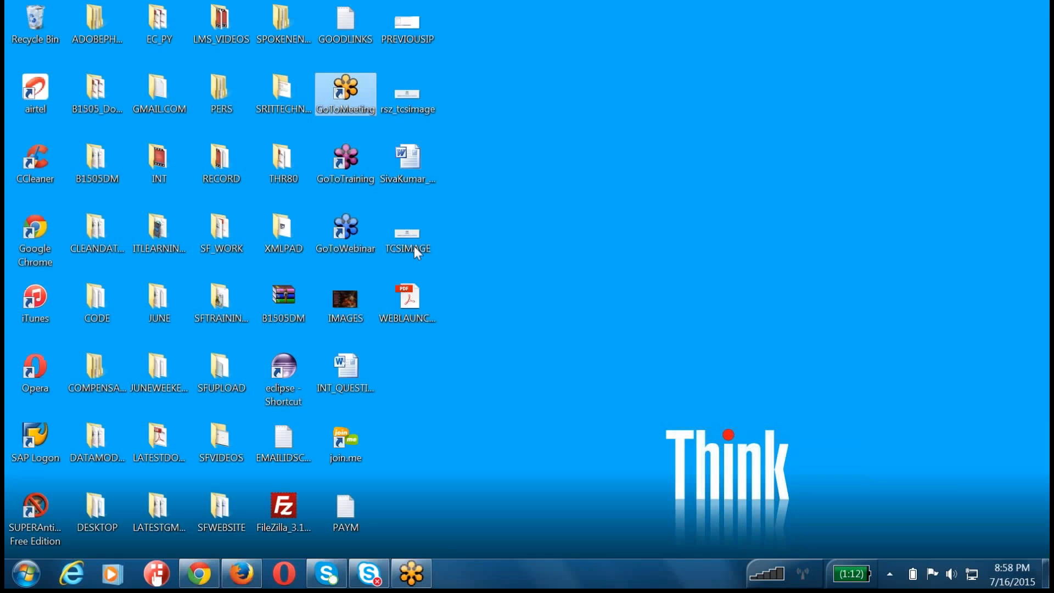
{"action": "left_click", "coordinate": [200, 579]}
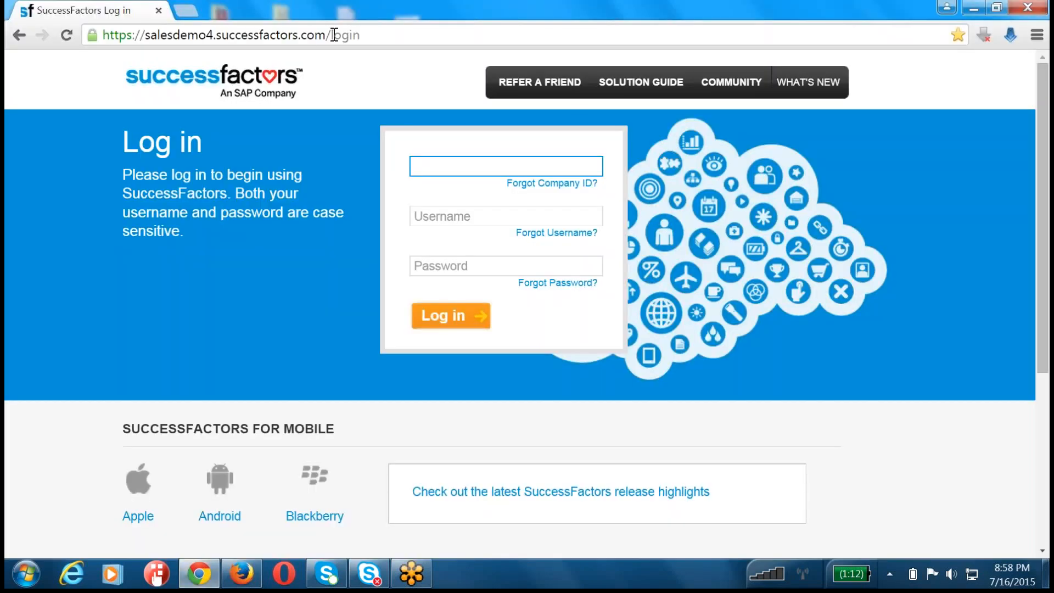
{"action": "double_click", "coordinate": [333, 35]}
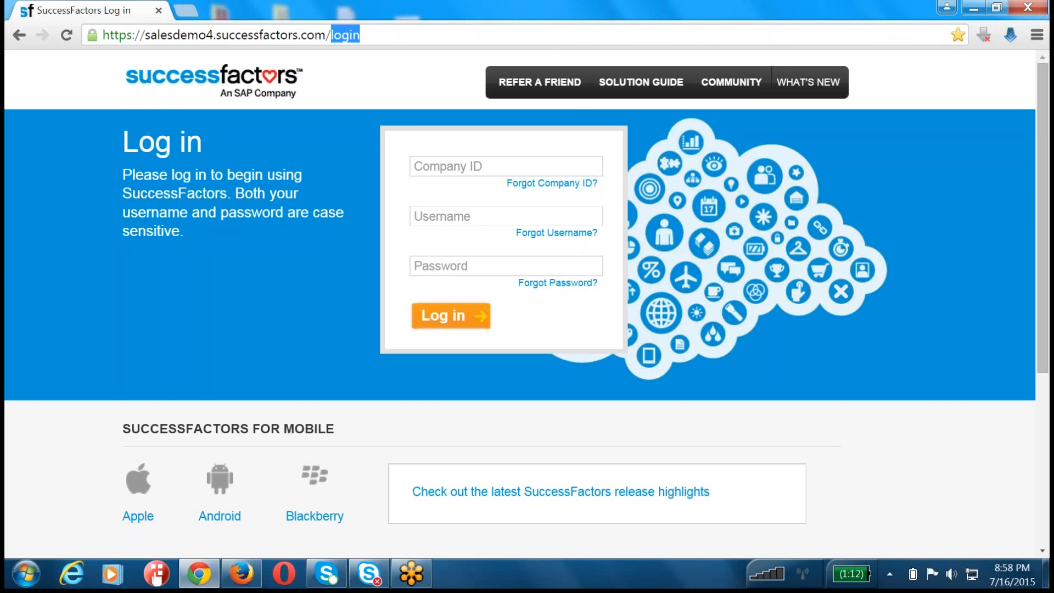
{"action": "type", "text": "provo"}
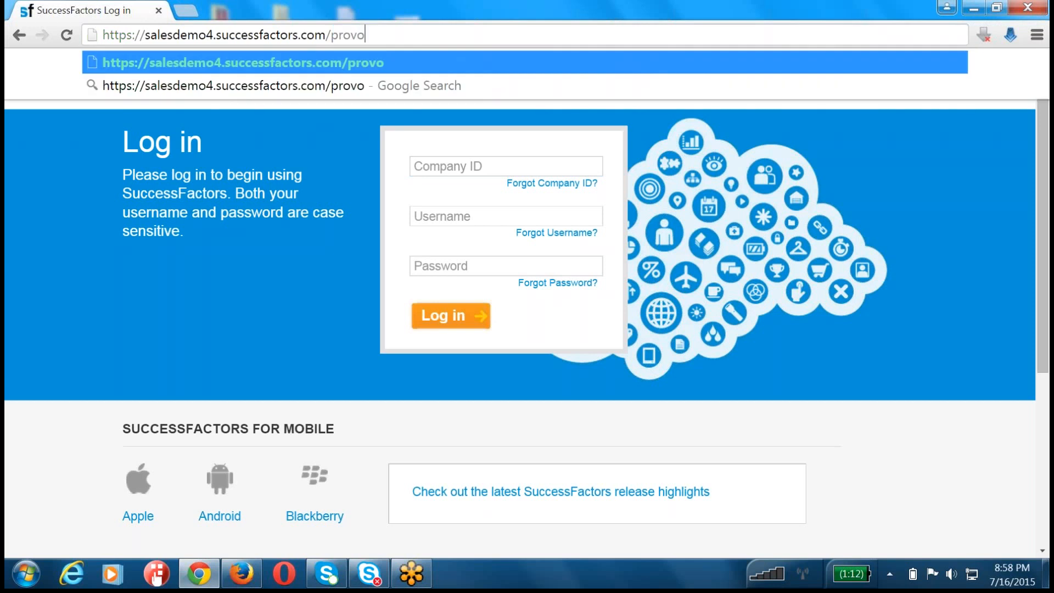
{"action": "key", "text": "Return"}
Step: Load the provisioning page on salesdemo4.successfactors.com
{"action": "left_click", "coordinate": [476, 36]}
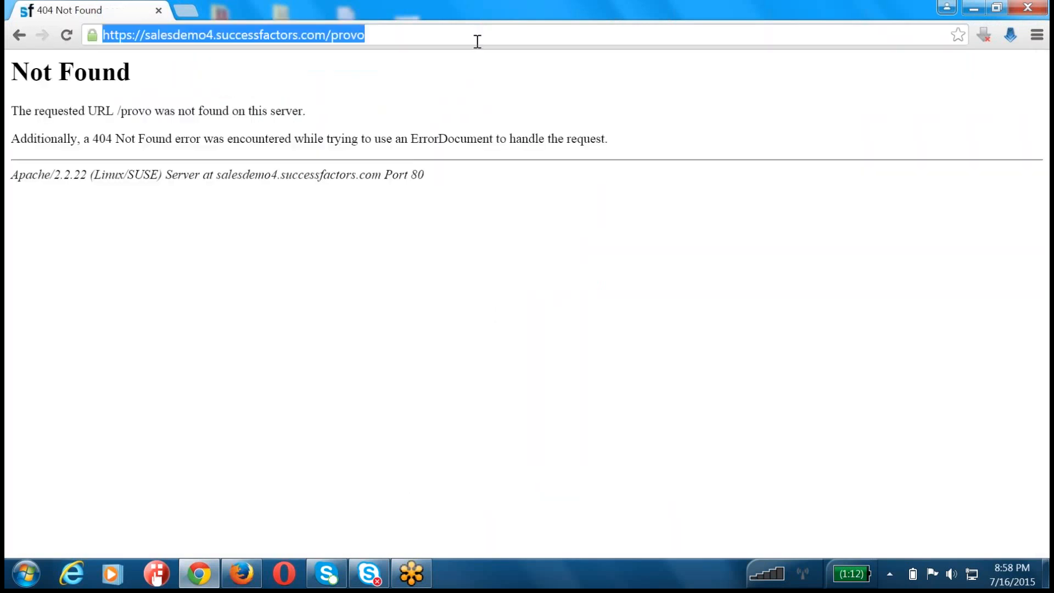
{"action": "double_click", "coordinate": [478, 41]}
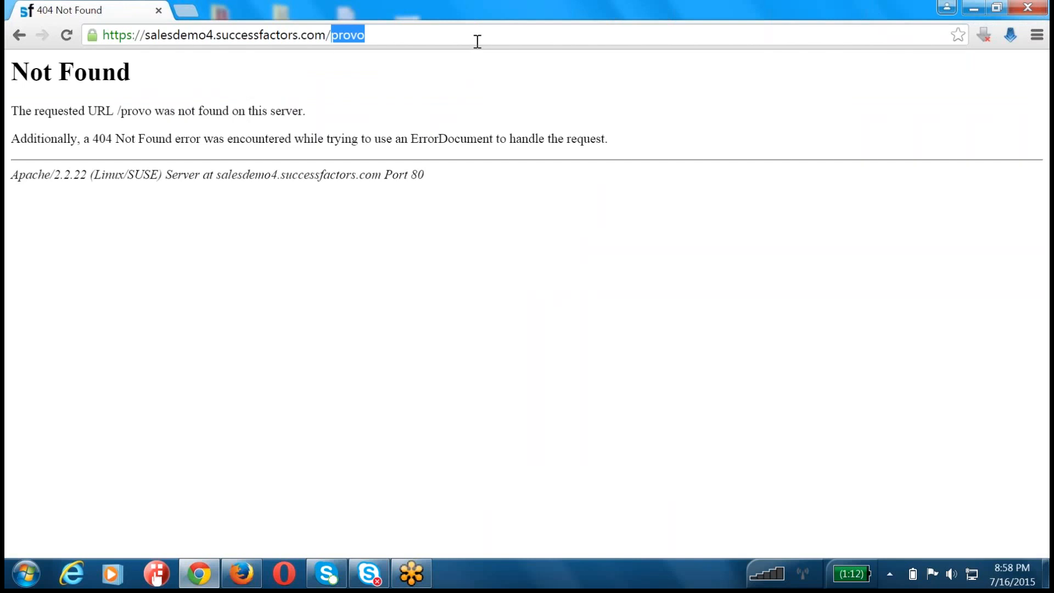
{"action": "type", "text": "provisioning_login"}
{"action": "key", "text": "Return"}
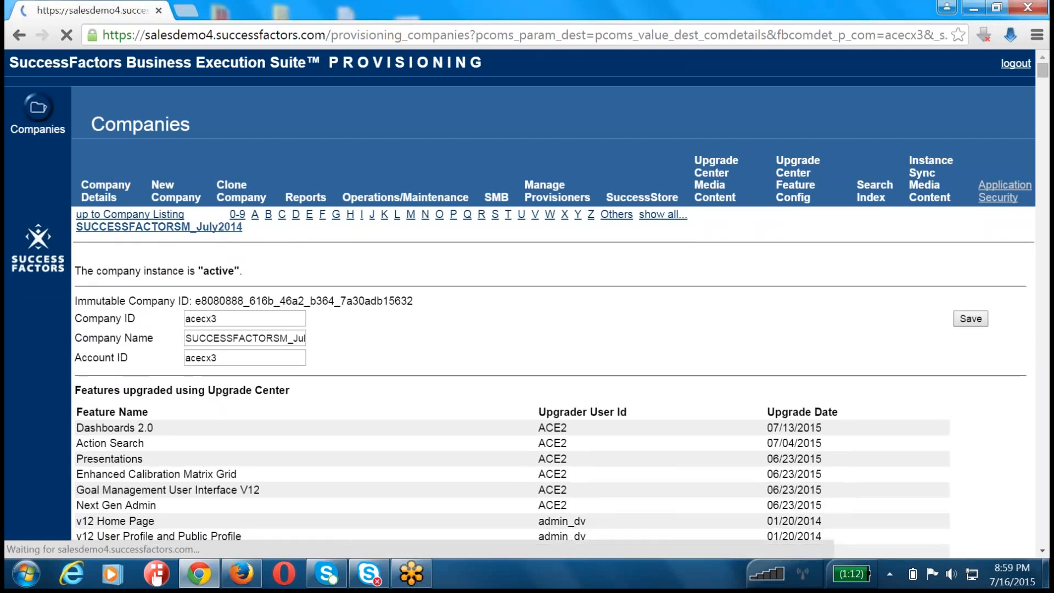
Step: Find "Goal Plan" among the company settings and open Import/Update/Export Goal Plan Template
{"action": "key", "text": "ctrl+f"}
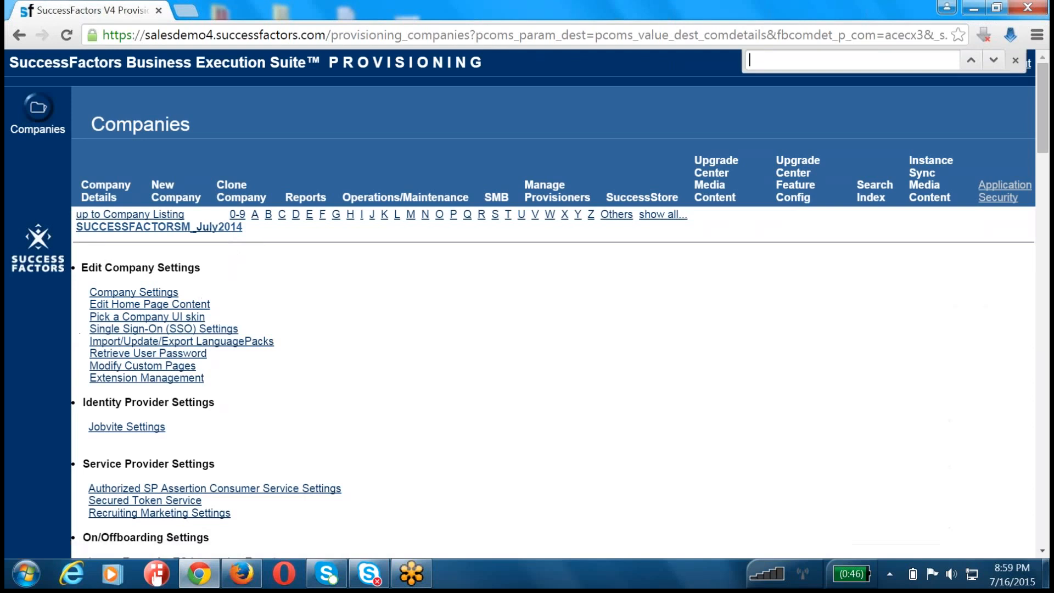
{"action": "type", "text": "Goal Plan"}
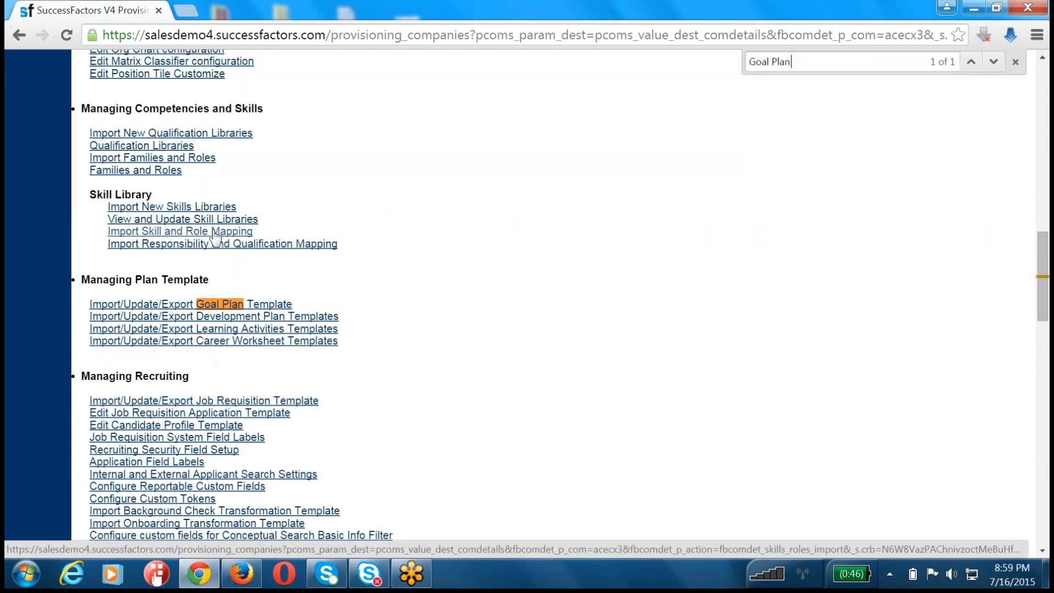
{"action": "left_click", "coordinate": [268, 304]}
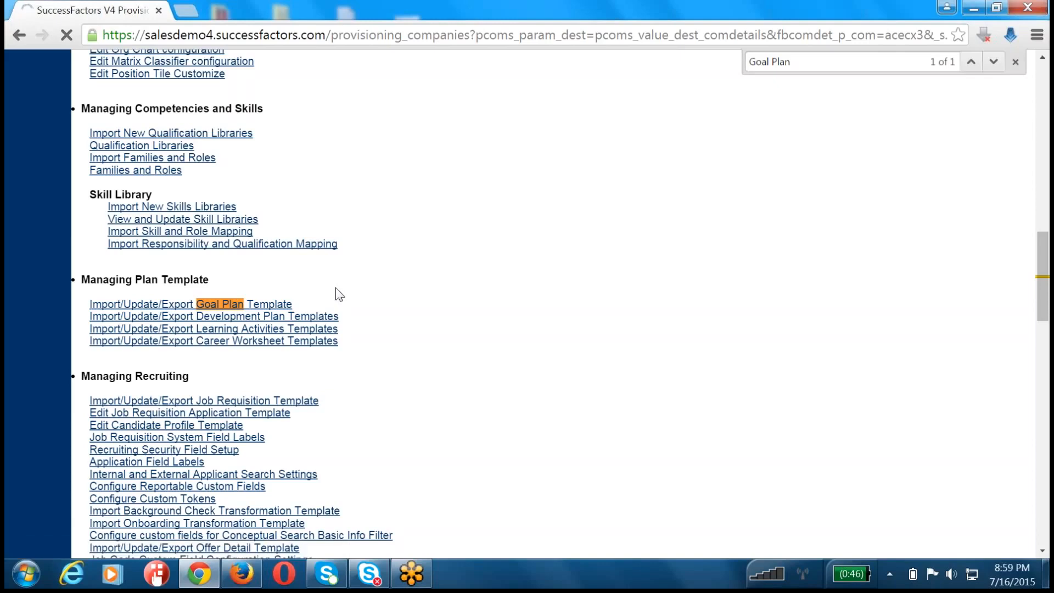
Step: Search the goal template list for the IDs 78, 79 and 786 to check whether they are taken
{"action": "scroll", "coordinate": [339, 295], "scroll_direction": "down", "scroll_amount": 5}
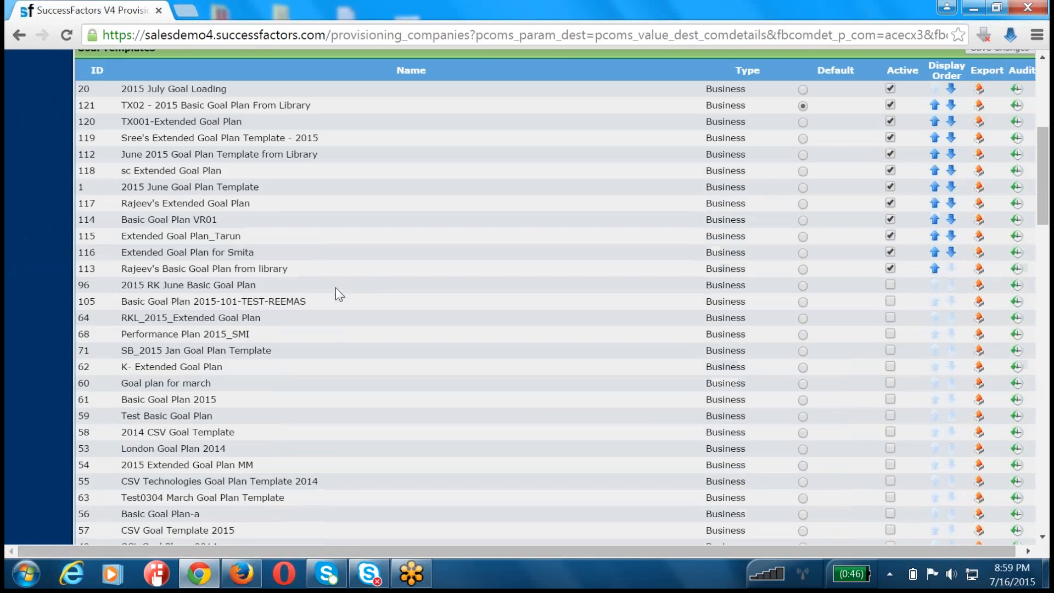
{"action": "key", "text": "ctrl+f"}
{"action": "type", "text": "78"}
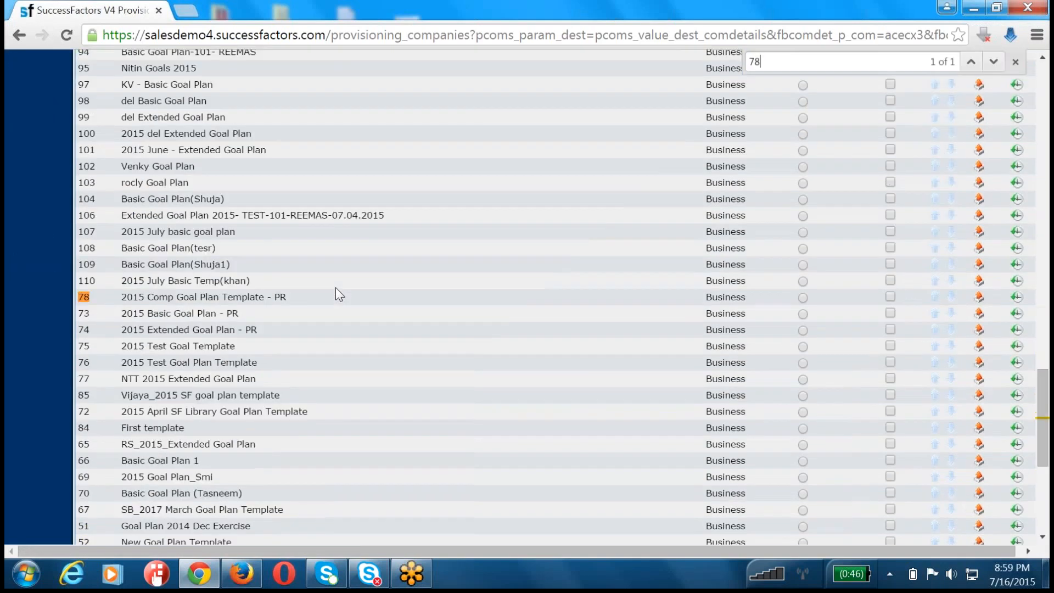
{"action": "key", "text": "BackSpace"}
{"action": "type", "text": "9"}
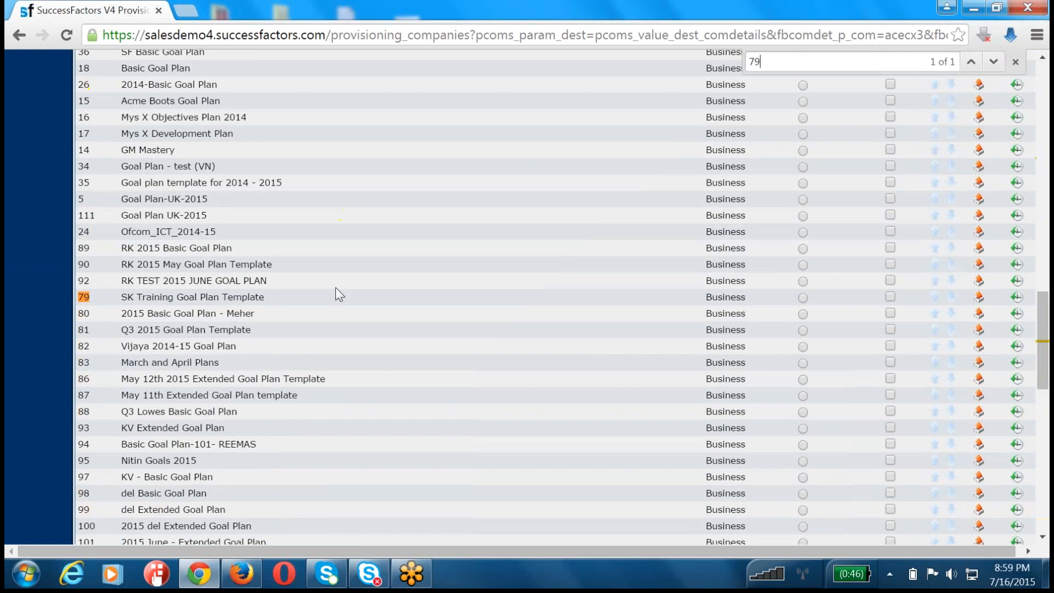
{"action": "key", "text": "BackSpace"}
{"action": "type", "text": "86"}
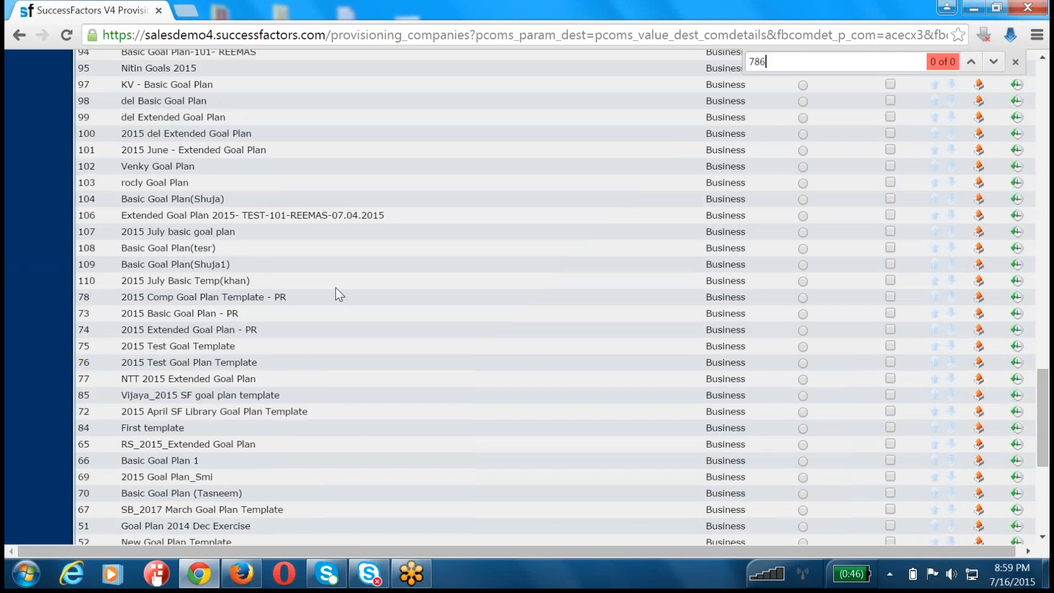
{"action": "key", "text": "BackSpace"}
{"action": "key", "text": "BackSpace"}
{"action": "key", "text": "BackSpace"}
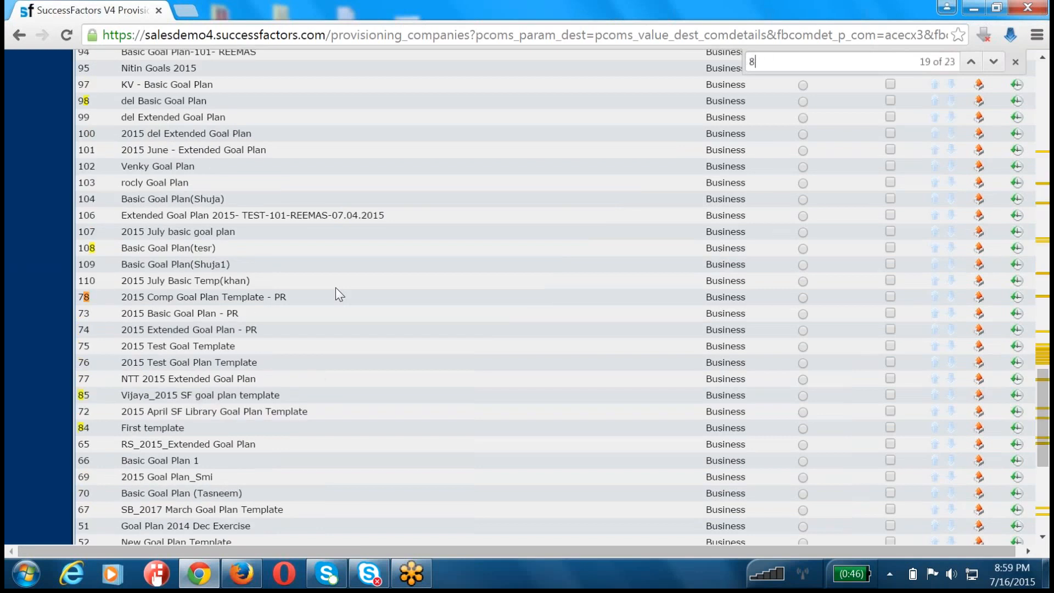
Step: Search the goal template list for the IDs 86, 62 and 69 to check their availability
{"action": "type", "text": "86"}
{"action": "key", "text": "BackSpace"}
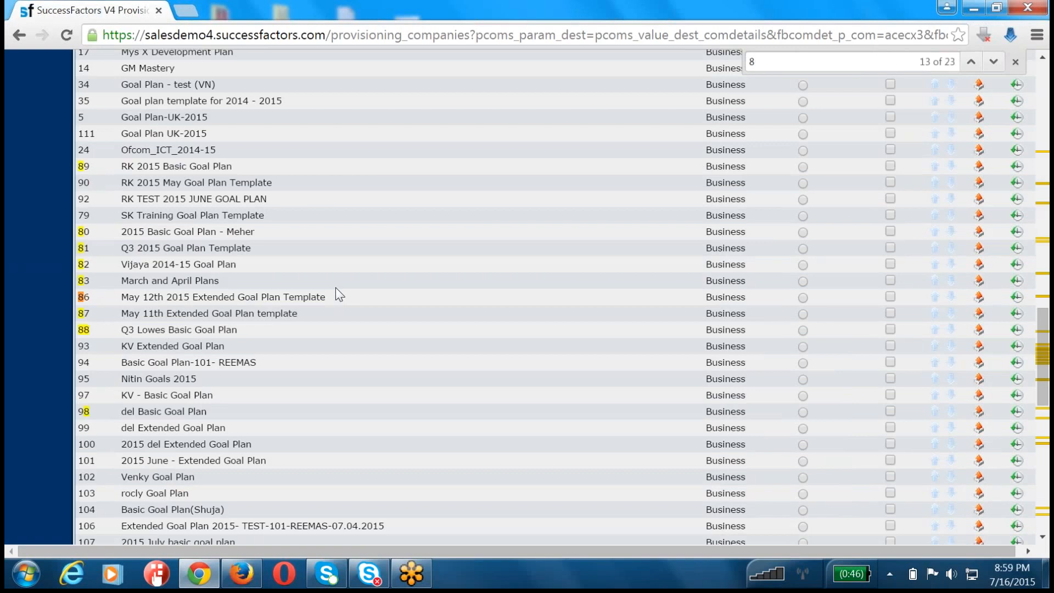
{"action": "type", "text": "67"}
{"action": "key", "text": "BackSpace"}
{"action": "key", "text": "BackSpace"}
{"action": "key", "text": "BackSpace"}
{"action": "type", "text": "62"}
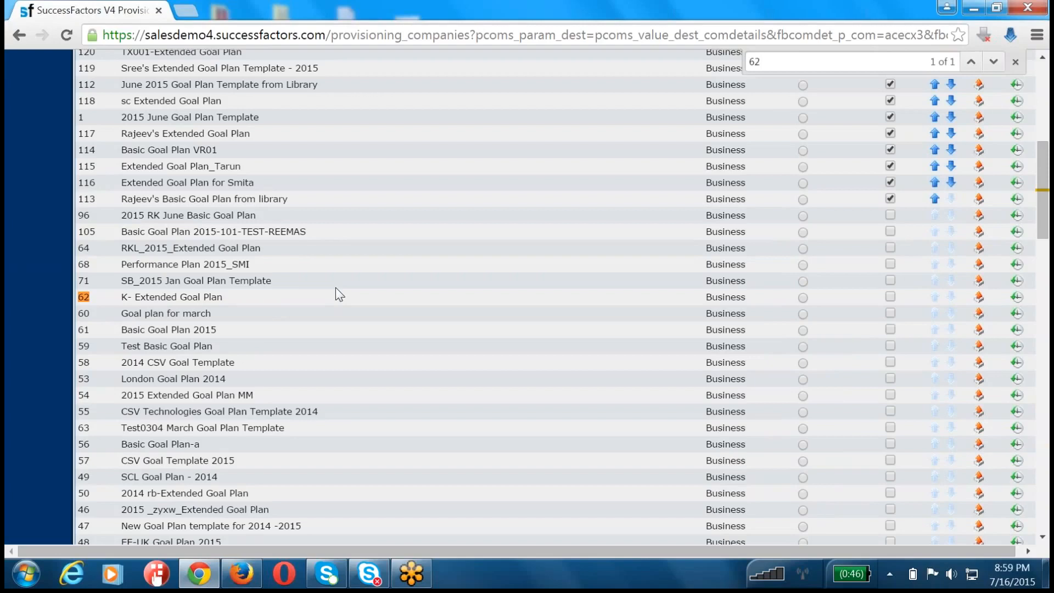
{"action": "key", "text": "ctrl+f"}
{"action": "type", "text": "69"}
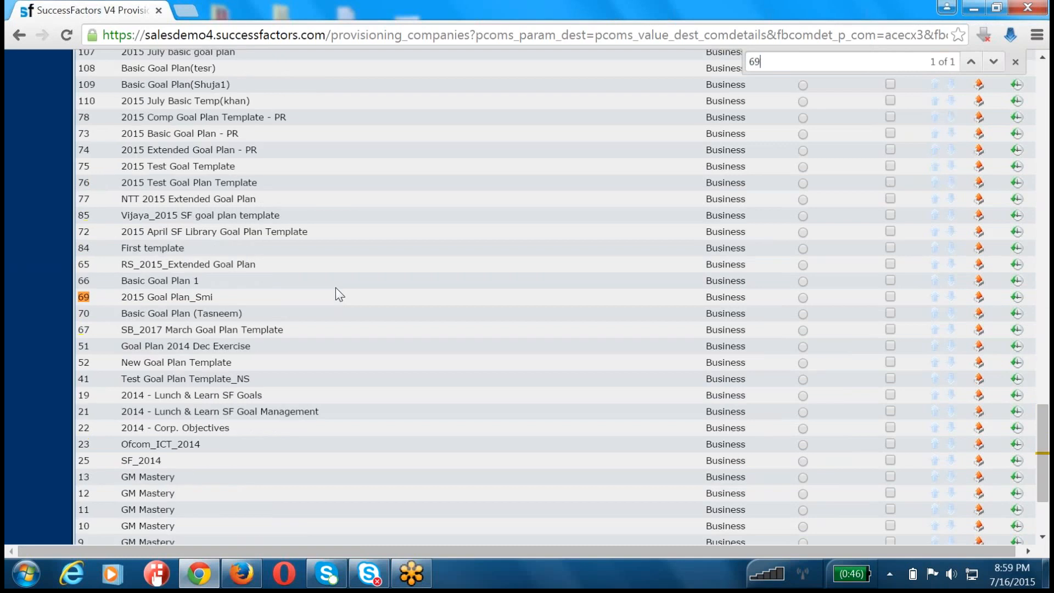
Step: Search the goal template list for the IDs 11, 113, 114, 115 and 117 to check their availability
{"action": "key", "text": "ctrl+f"}
{"action": "type", "text": "112"}
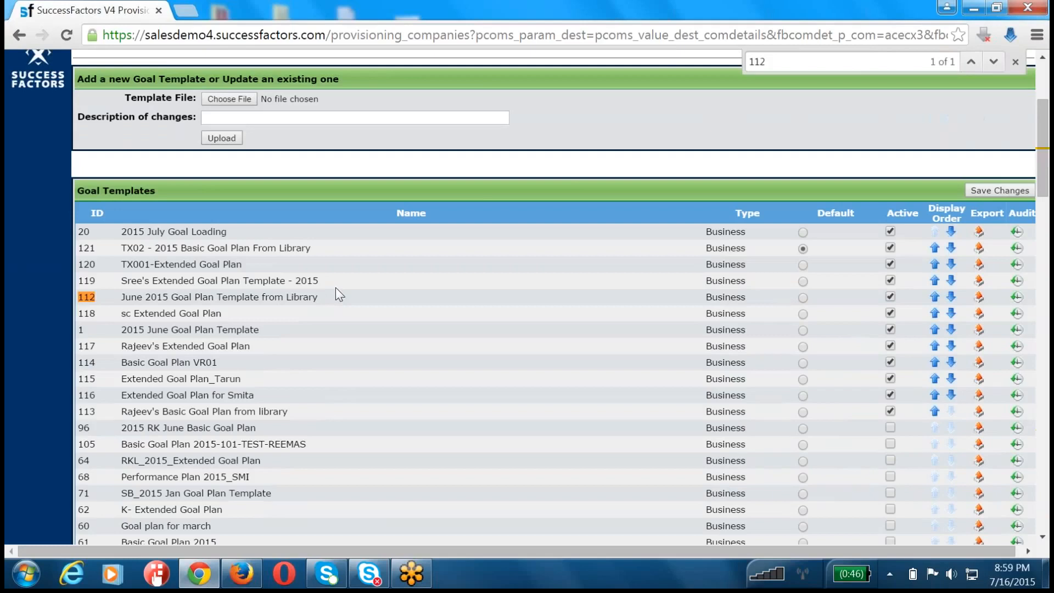
{"action": "key", "text": "Return"}
{"action": "type", "text": "3"}
{"action": "key", "text": "BackSpace"}
{"action": "type", "text": "4"}
{"action": "key", "text": "BackSpace"}
{"action": "type", "text": "5"}
{"action": "key", "text": "BackSpace"}
{"action": "type", "text": "7"}
{"action": "key", "text": "BackSpace"}
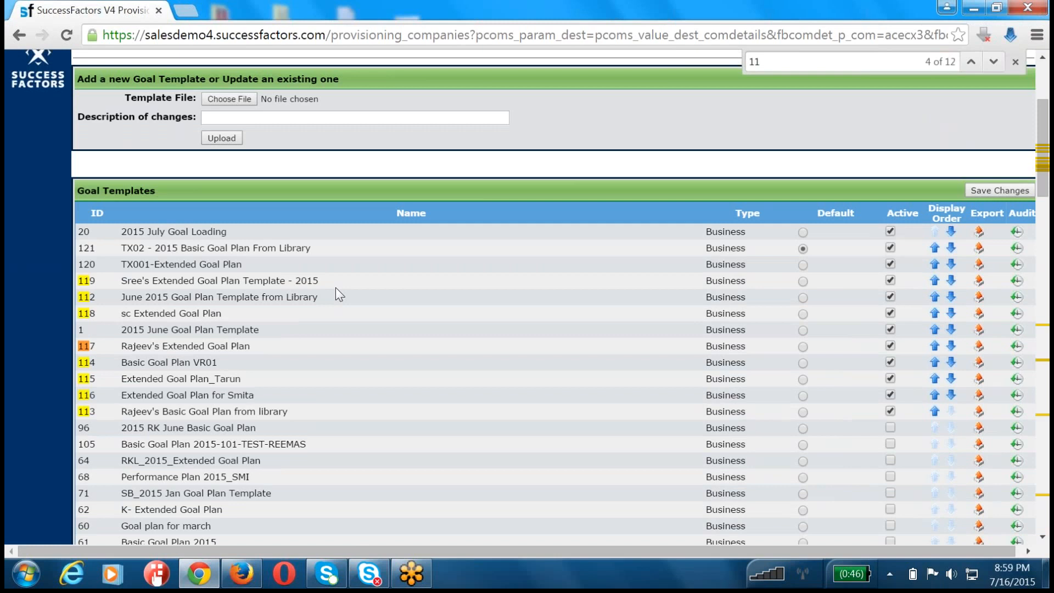
Step: Search the goal template list for the ID 122 to check whether it is free
{"action": "key", "text": "BackSpace"}
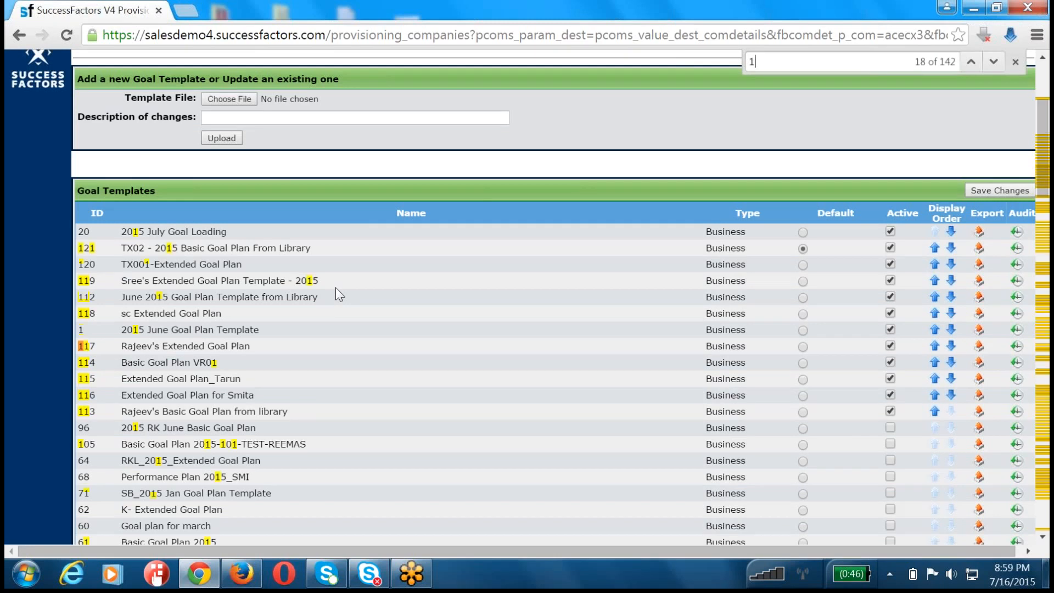
{"action": "type", "text": "2"}
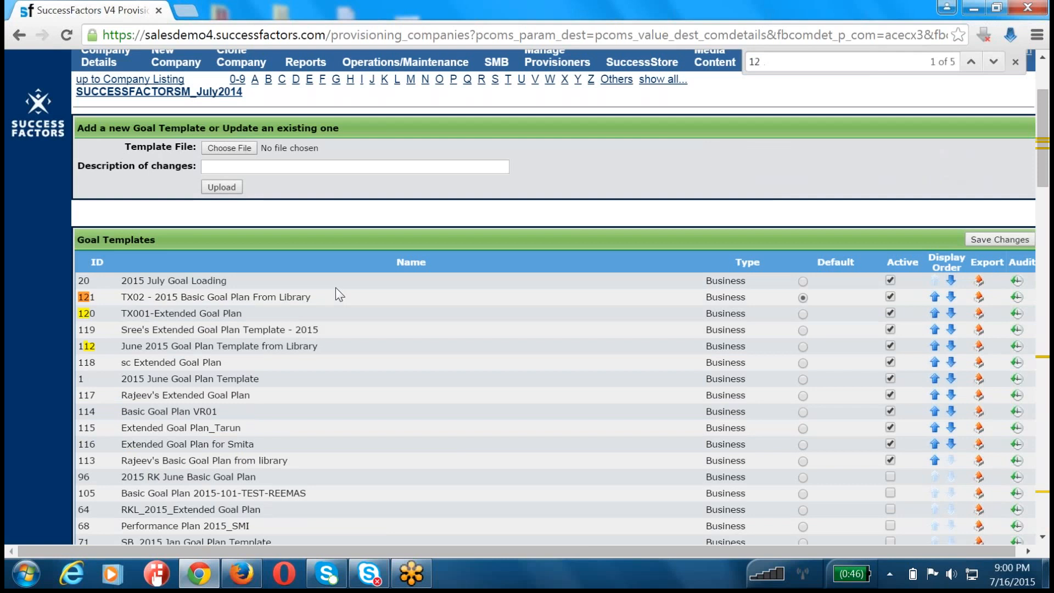
{"action": "type", "text": "2"}
{"action": "key", "text": "ctrl+f"}
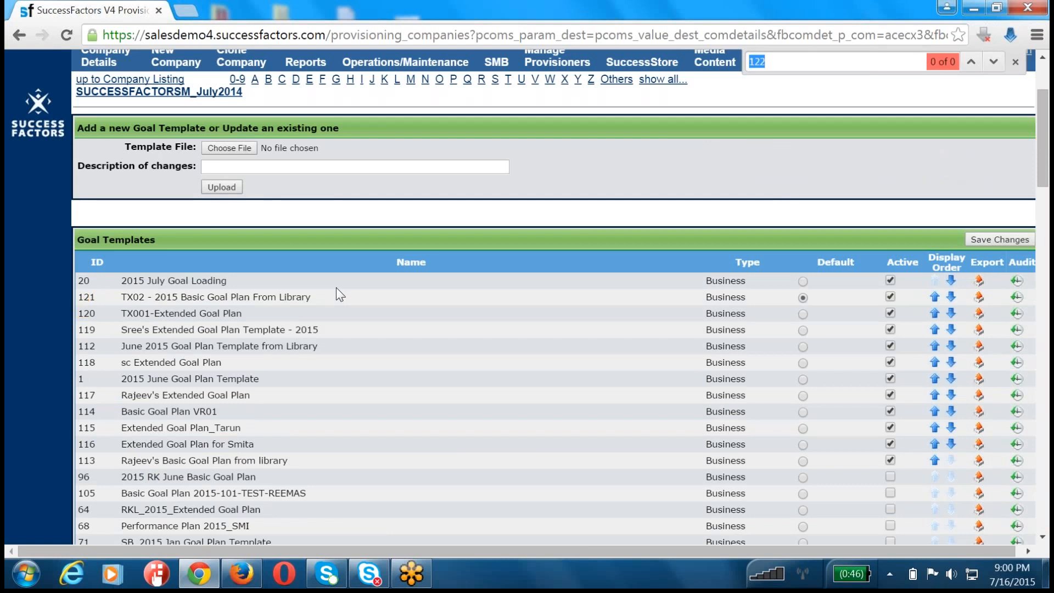
Step: Open File1_2014_Goal_Plan_v1 from the desktop's JUNE folder in XMLPad
{"action": "key", "text": "super+d"}
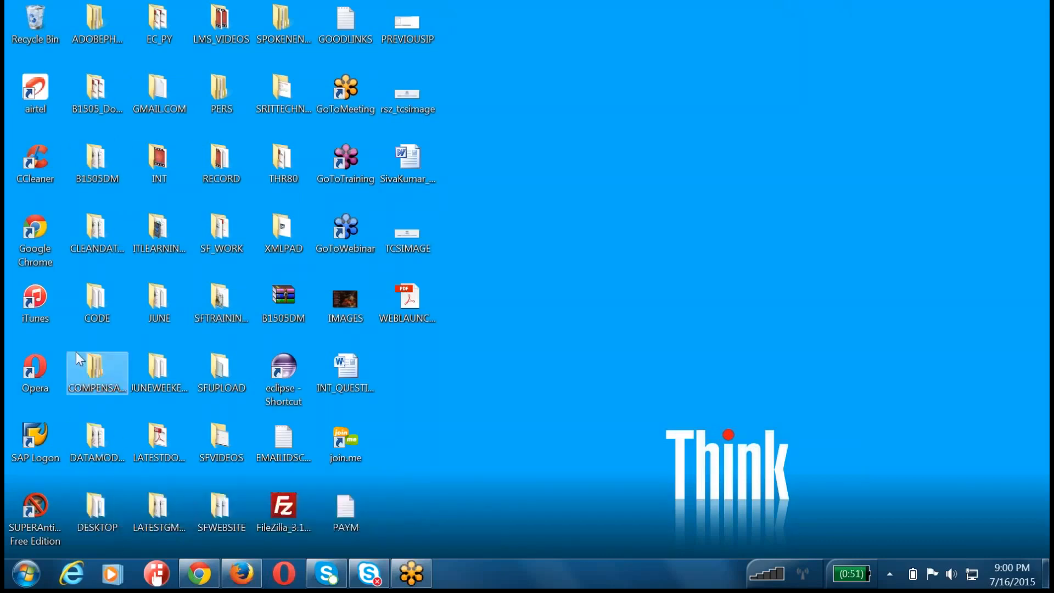
{"action": "double_click", "coordinate": [178, 284]}
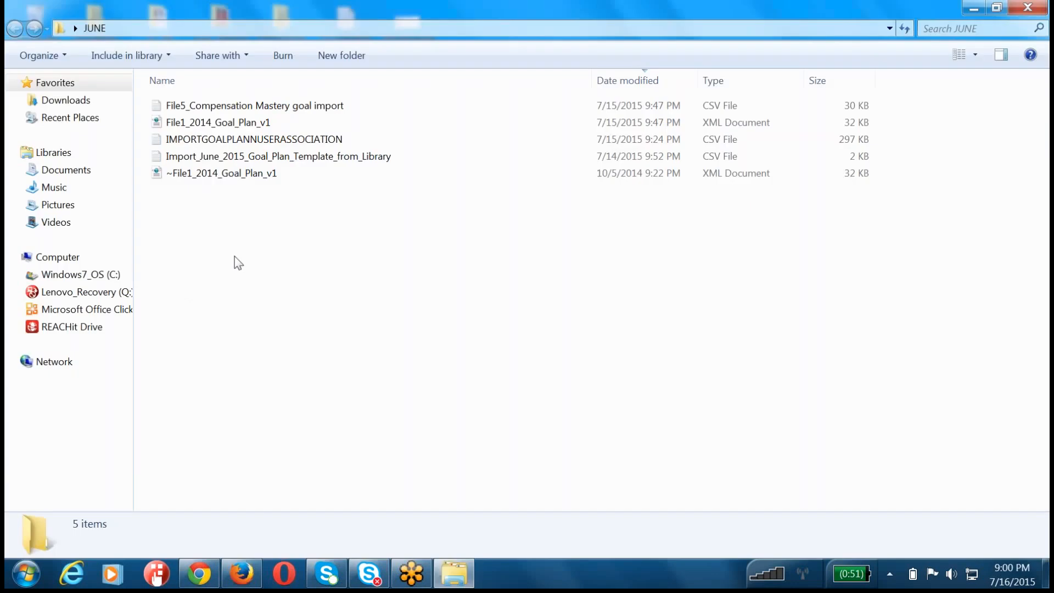
{"action": "left_click", "coordinate": [240, 124]}
{"action": "right_click", "coordinate": [240, 124]}
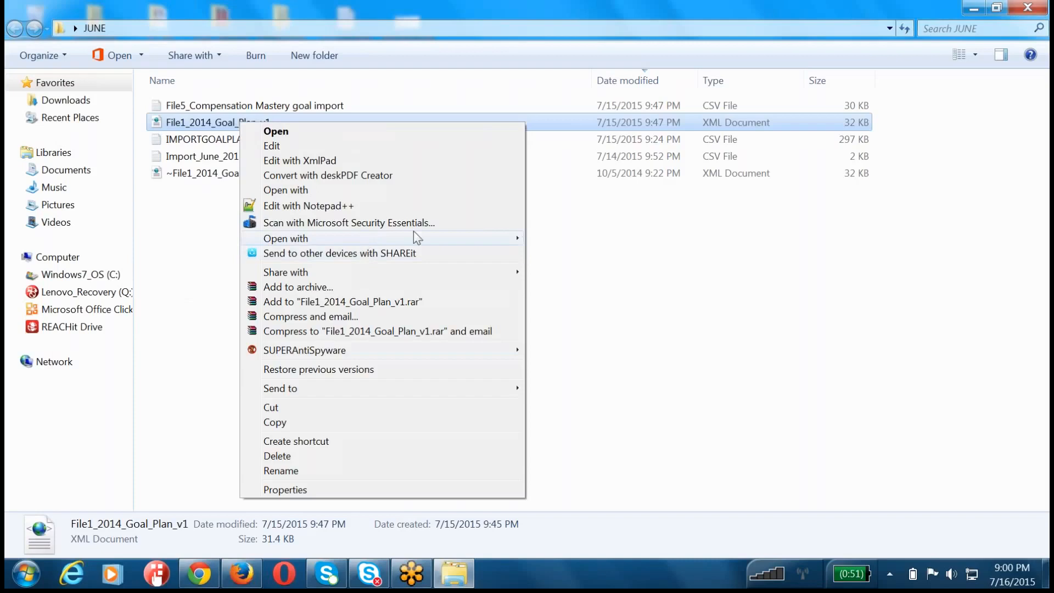
{"action": "mouse_move", "coordinate": [516, 239]}
{"action": "left_click", "coordinate": [561, 353]}
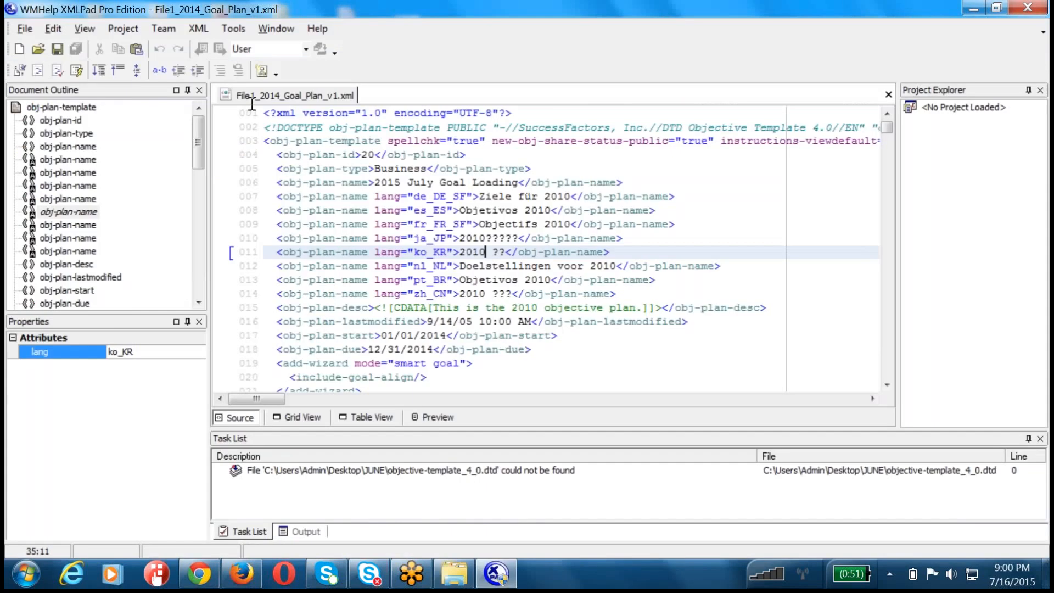
Step: Set the obj-plan-id value to 122 in the goal plan XML, save the file and close the editor
{"action": "type", "text": "122"}
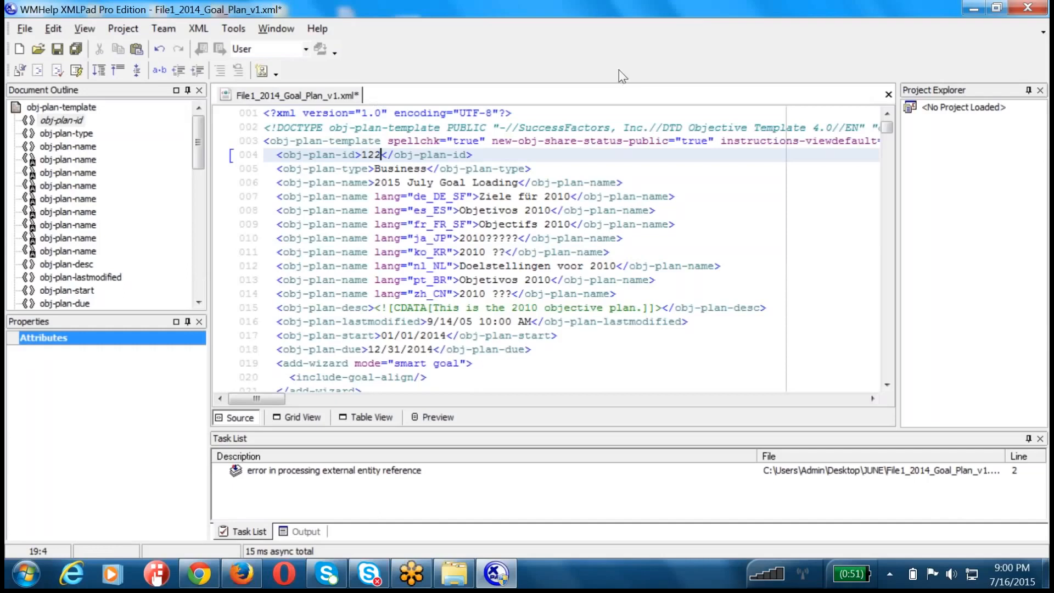
{"action": "key", "text": "ctrl+s"}
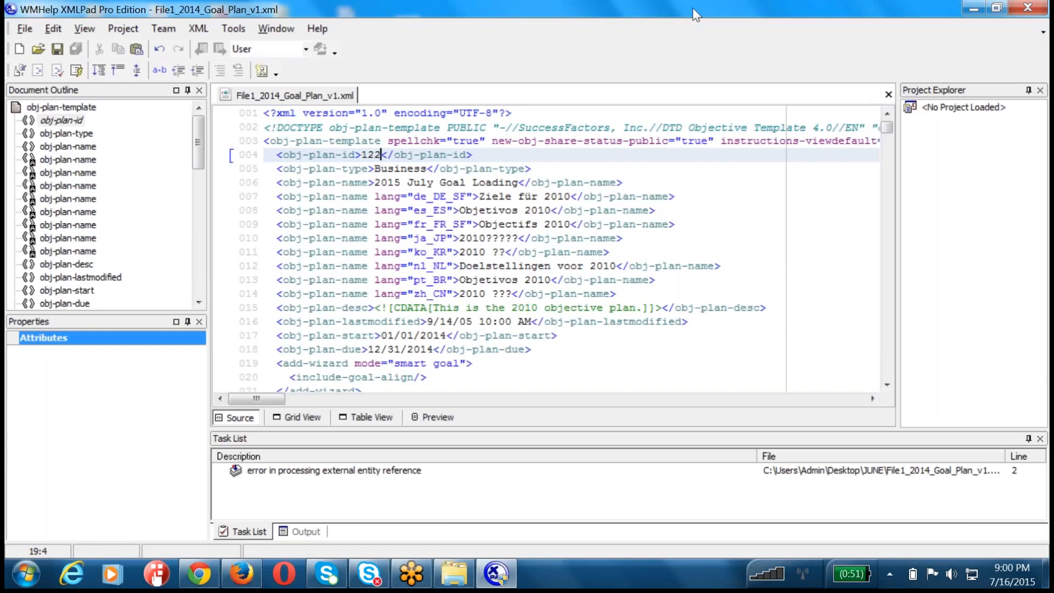
{"action": "left_click", "coordinate": [1028, 7]}
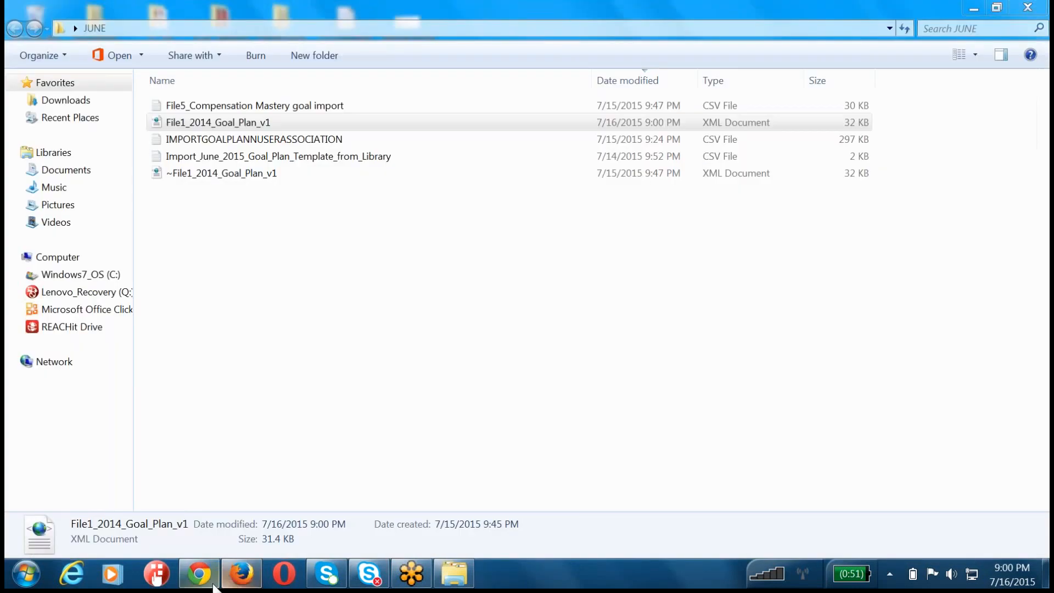
Step: Upload File1_2014_Goal_Plan_v1.xml as a new goal template in Provisioning with the change description "2015 July 0716 Goal Template"
{"action": "left_click", "coordinate": [214, 584]}
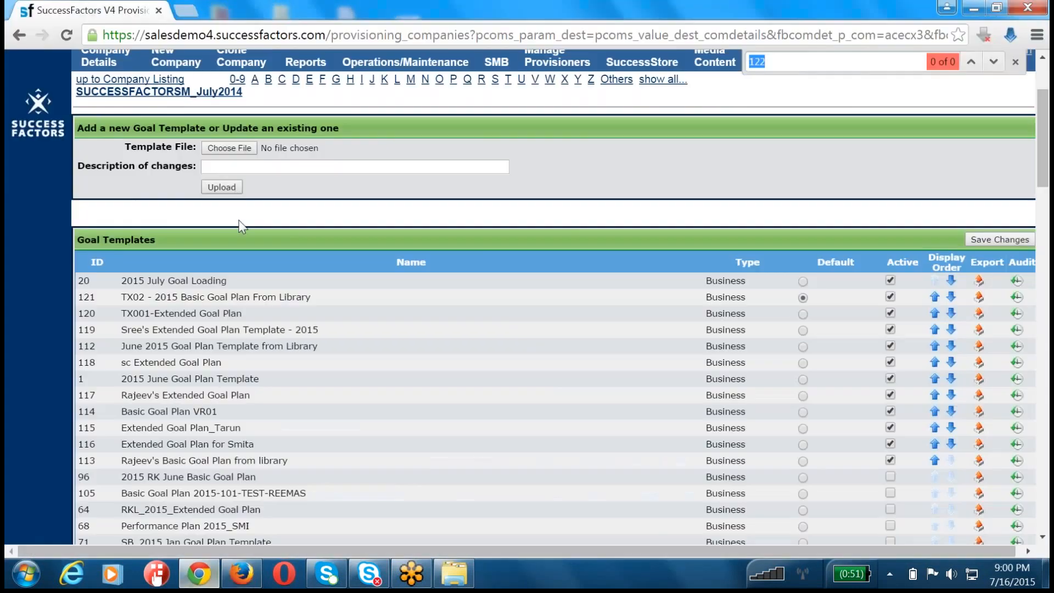
{"action": "left_click", "coordinate": [228, 149]}
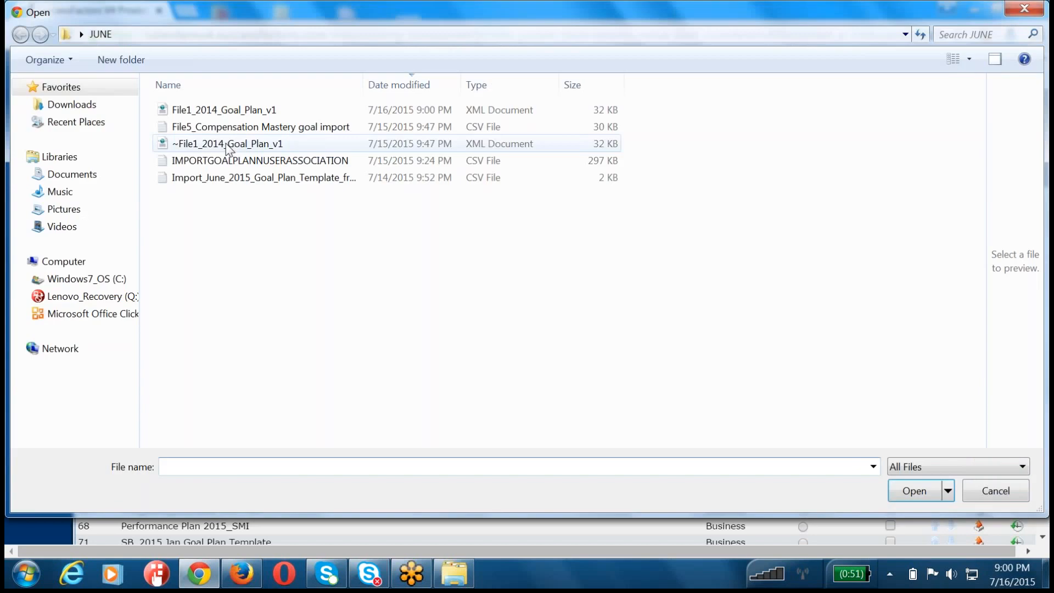
{"action": "double_click", "coordinate": [222, 112]}
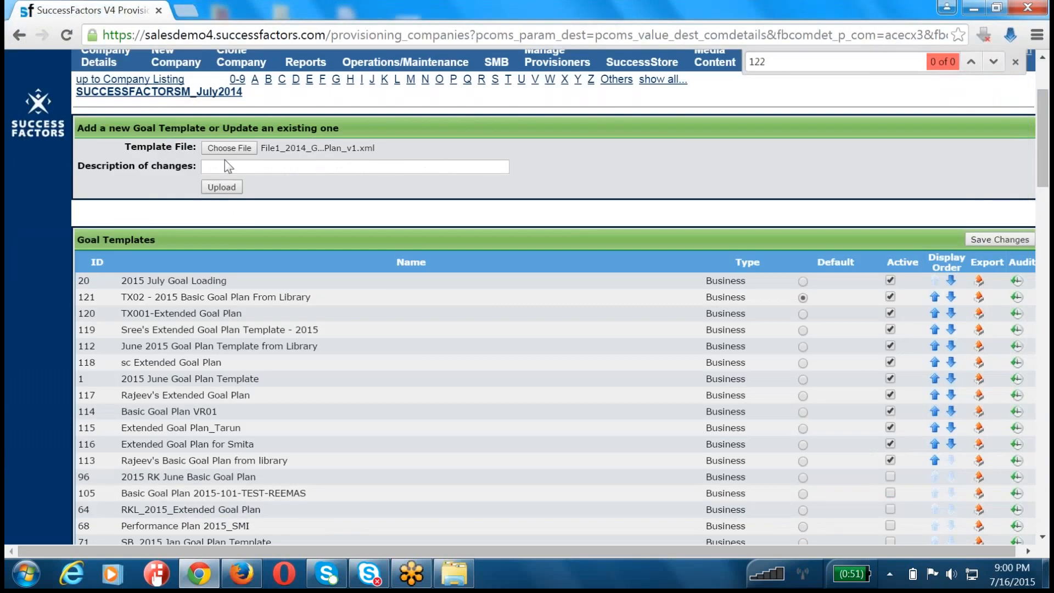
{"action": "left_click", "coordinate": [226, 167]}
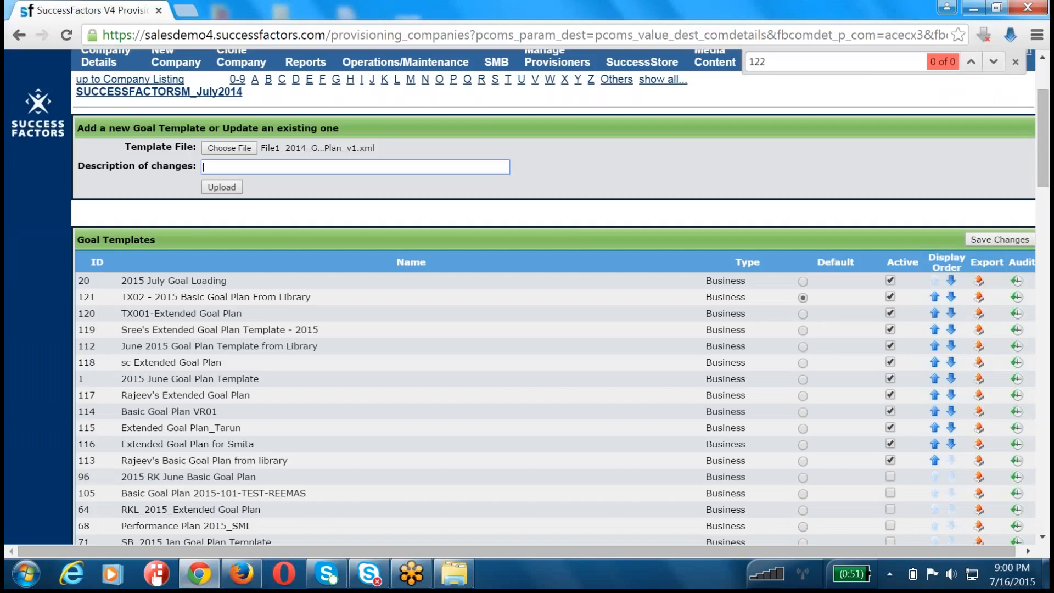
{"action": "type", "text": "2015 July 0716"}
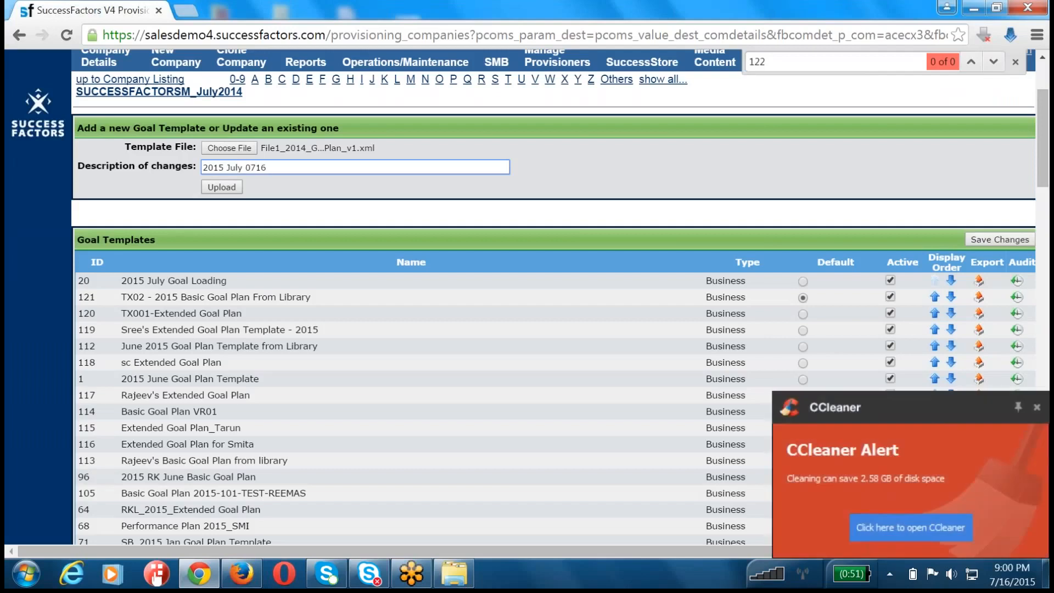
{"action": "type", "text": " Goal Template"}
{"action": "key", "text": "Tab"}
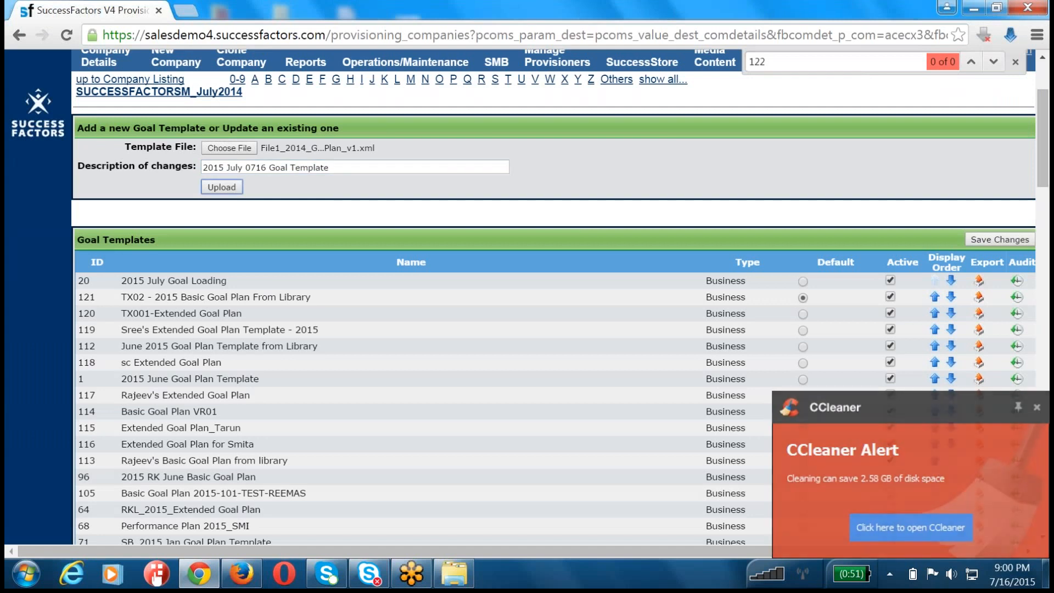
{"action": "key", "text": "Return"}
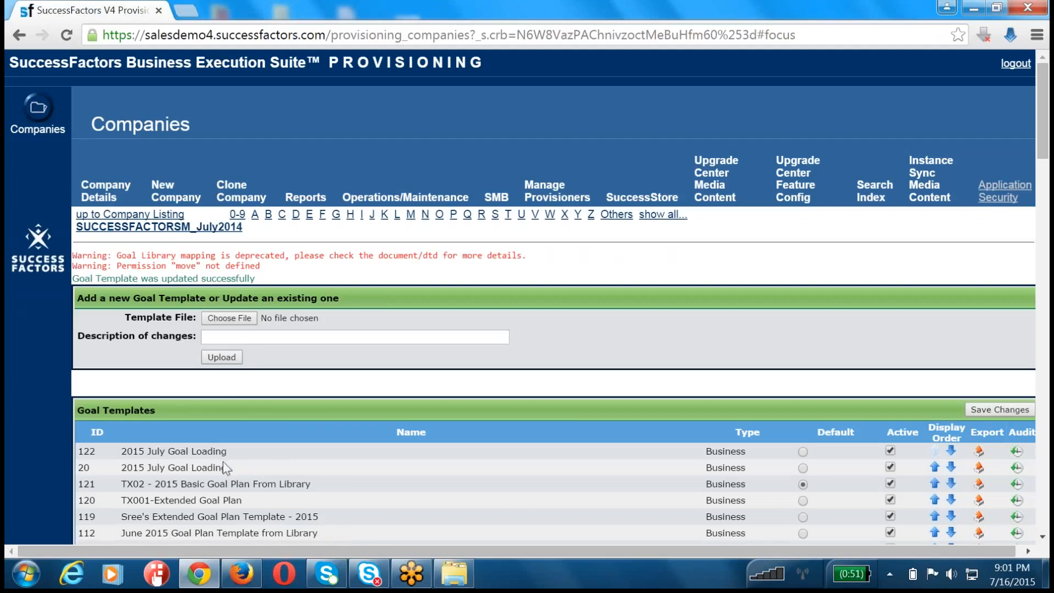
Step: Open File1_2014_Goal_Plan_v1 from the JUNE folder in XMLPad to edit the plan name of template 122
{"action": "left_click_drag", "start_coordinate": [121, 451], "coordinate": [234, 451]}
{"action": "key", "text": "ctrl+c"}
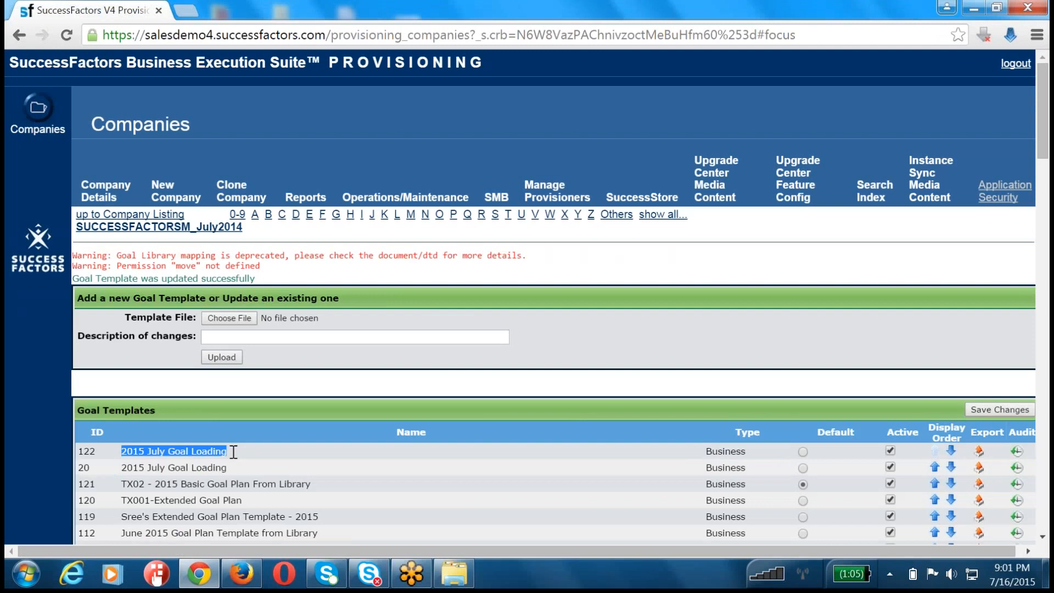
{"action": "left_click", "coordinate": [454, 574]}
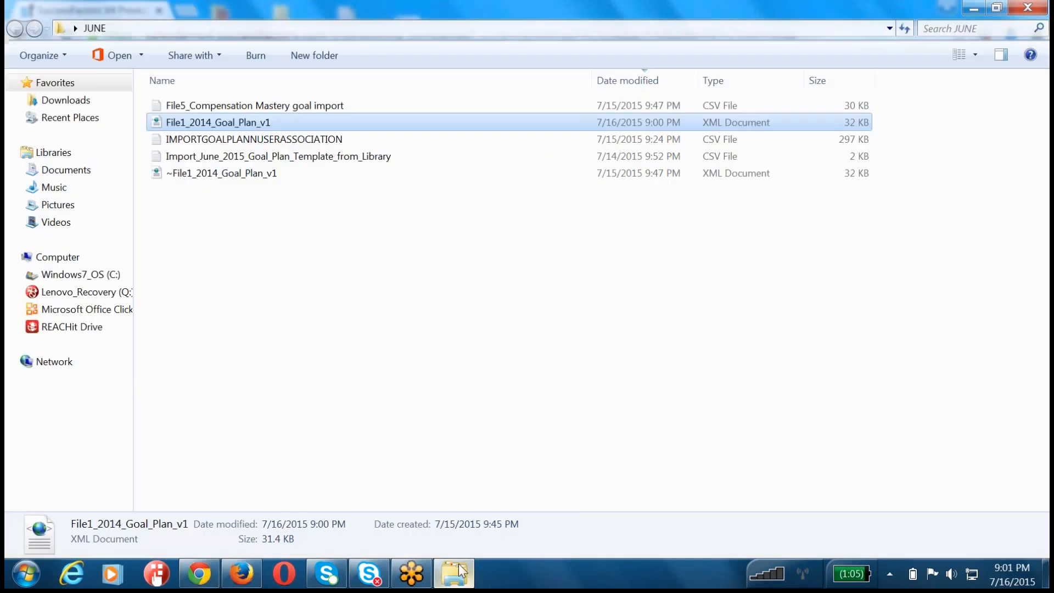
{"action": "right_click", "coordinate": [258, 125]}
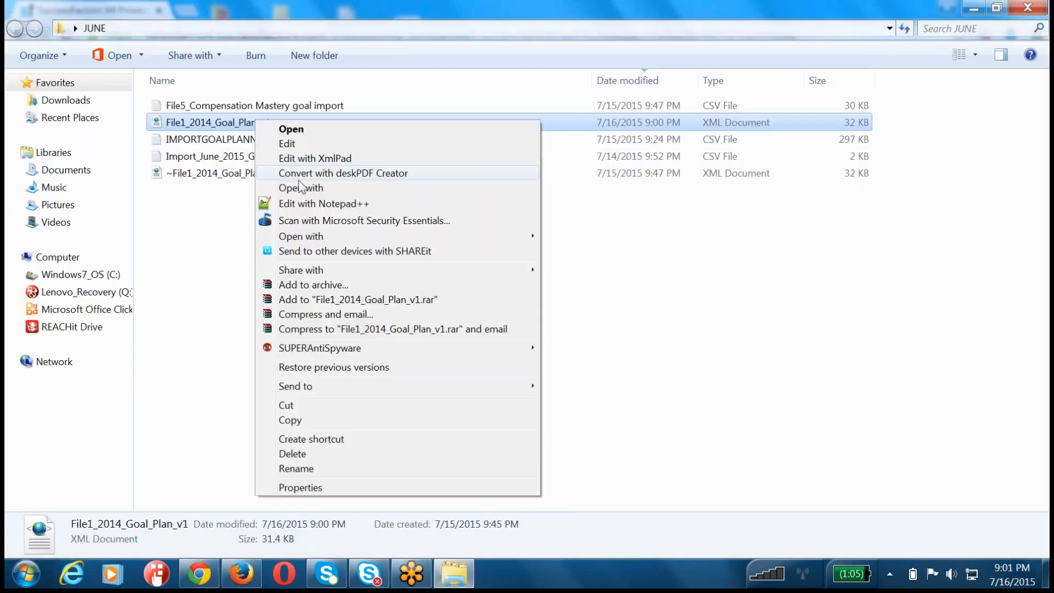
{"action": "left_click", "coordinate": [321, 158]}
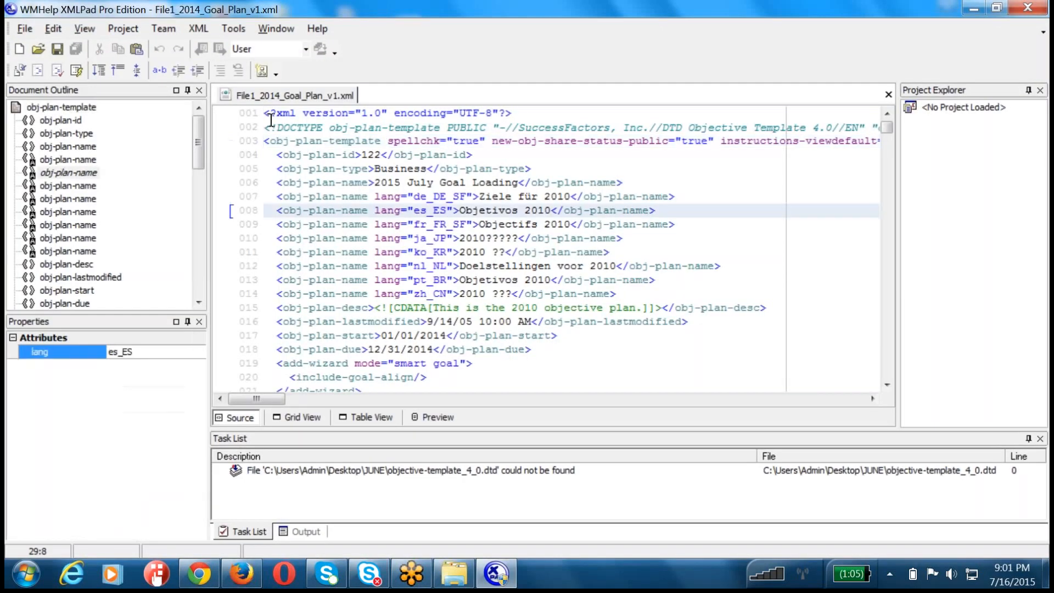
Step: Change the default obj-plan-name to "2015 July 0716 Goal Loading" in the XML, save the file and close the editor
{"action": "left_click_drag", "start_coordinate": [375, 183], "coordinate": [518, 184]}
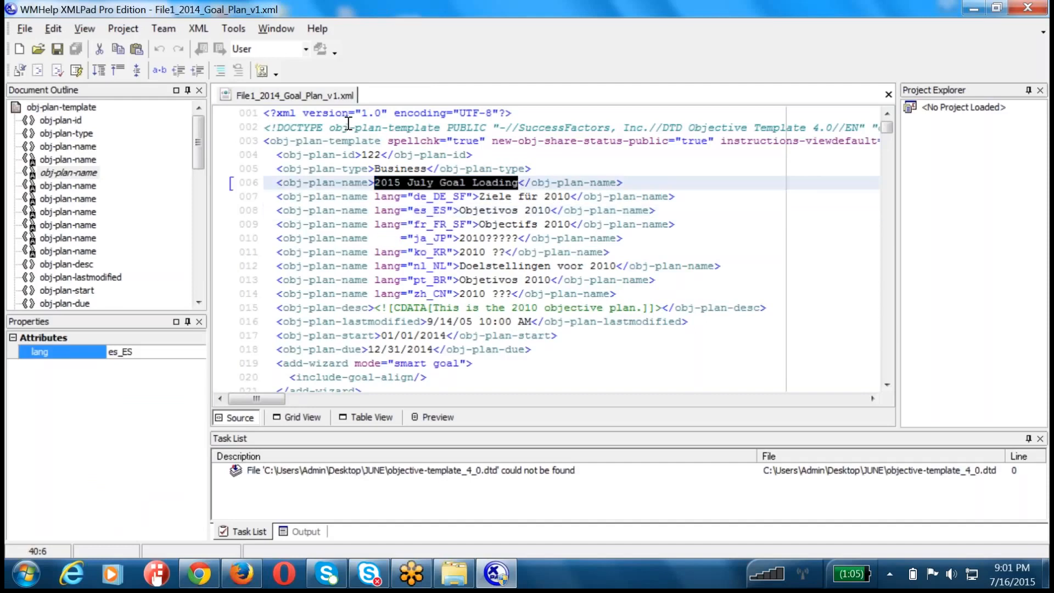
{"action": "key", "text": "ctrl+v"}
{"action": "key", "text": "Left"}
{"action": "key", "text": "Left"}
{"action": "key", "text": "Left"}
{"action": "key", "text": "Left"}
{"action": "key", "text": "Left"}
{"action": "key", "text": "Left"}
{"action": "key", "text": "Left"}
{"action": "key", "text": "Left"}
{"action": "key", "text": "Left"}
{"action": "key", "text": "Left"}
{"action": "key", "text": "Left"}
{"action": "key", "text": "Left"}
{"action": "key", "text": "Left"}
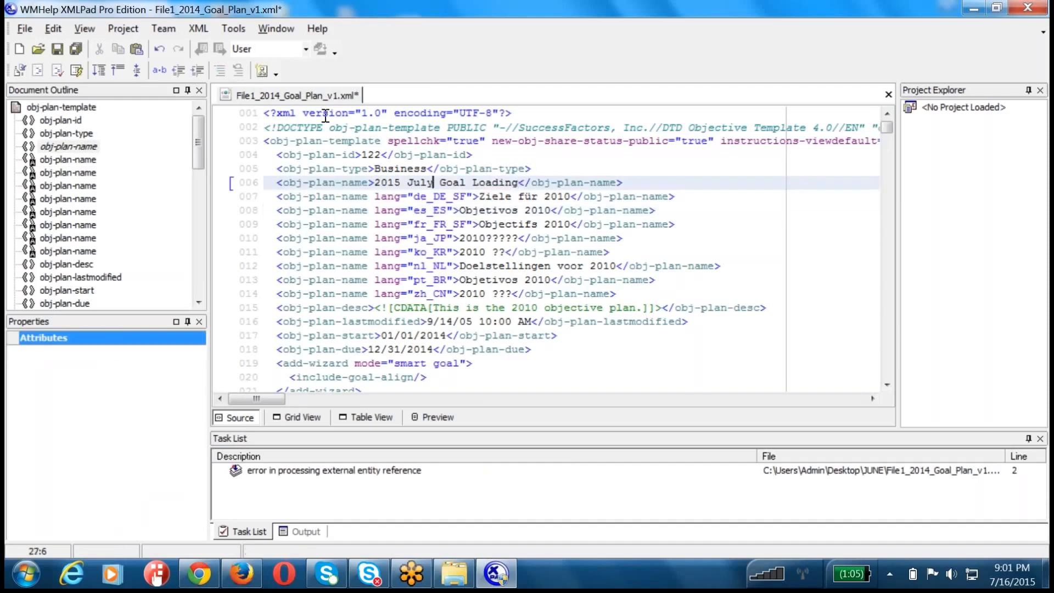
{"action": "type", "text": "0716"}
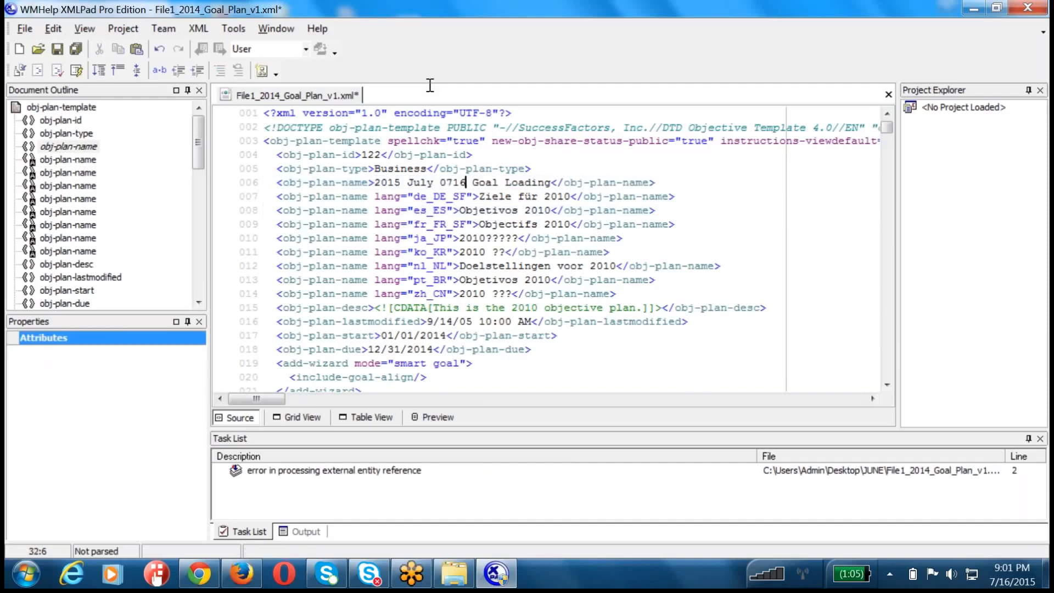
{"action": "key", "text": "ctrl+s"}
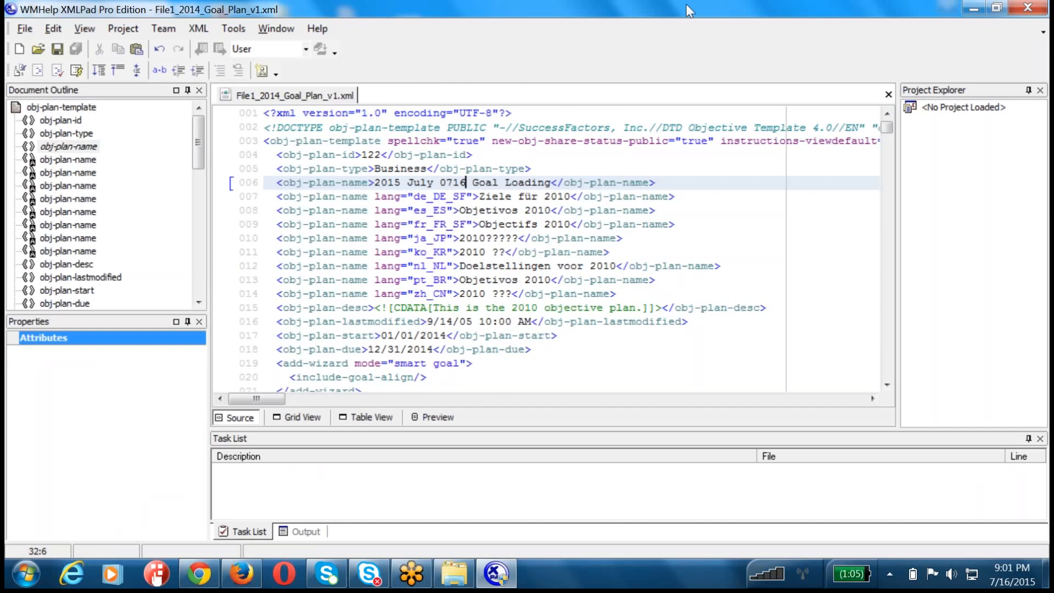
{"action": "left_click", "coordinate": [1027, 7]}
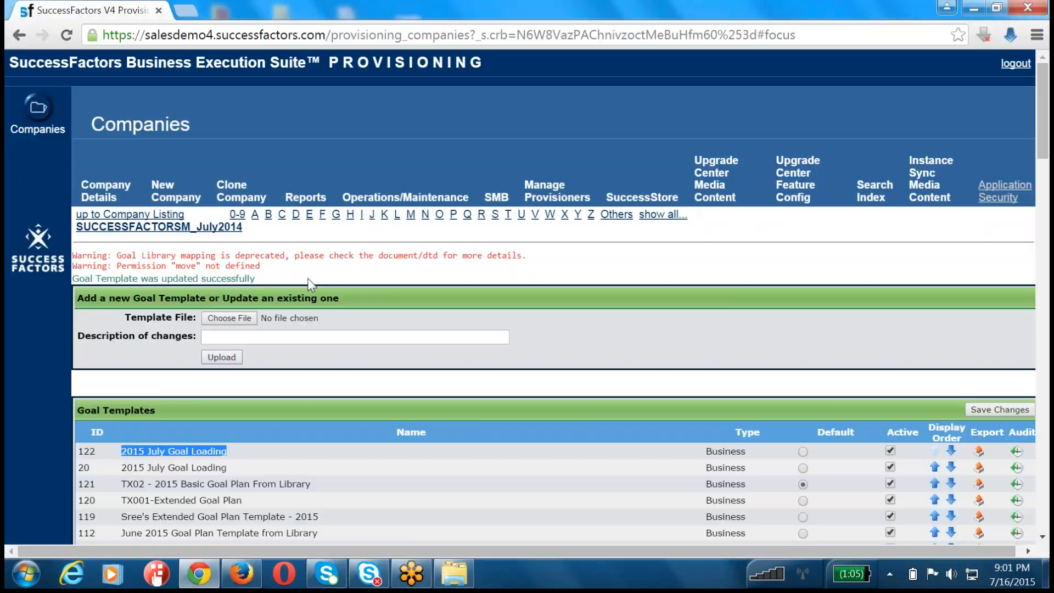
Step: Upload the edited File1_2014_Goal_Plan_v1 again in Provisioning and check the name listed for template 122
{"action": "left_click", "coordinate": [229, 318]}
{"action": "double_click", "coordinate": [225, 110]}
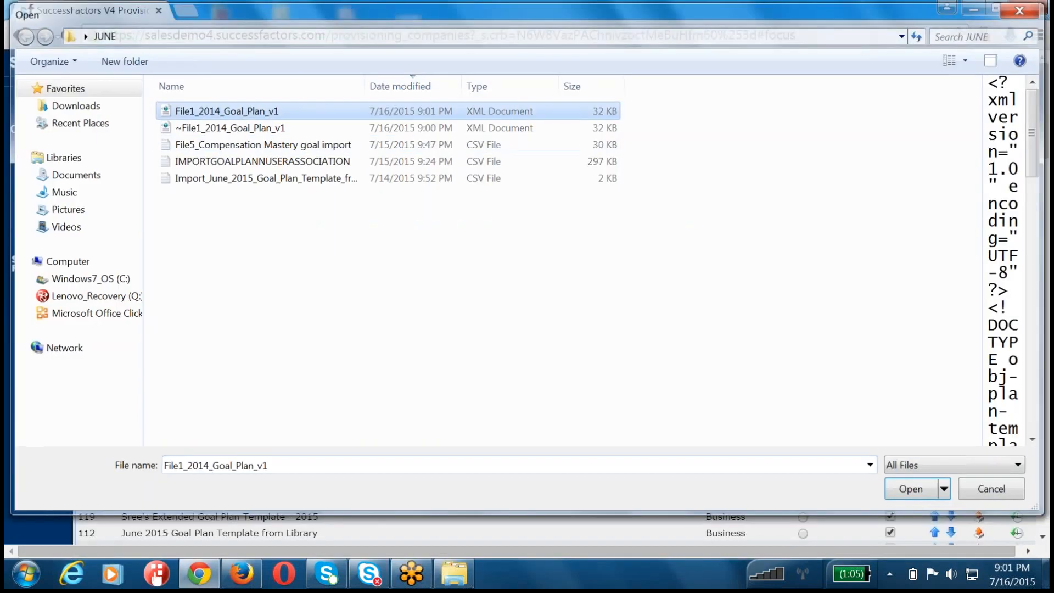
{"action": "left_click", "coordinate": [236, 356]}
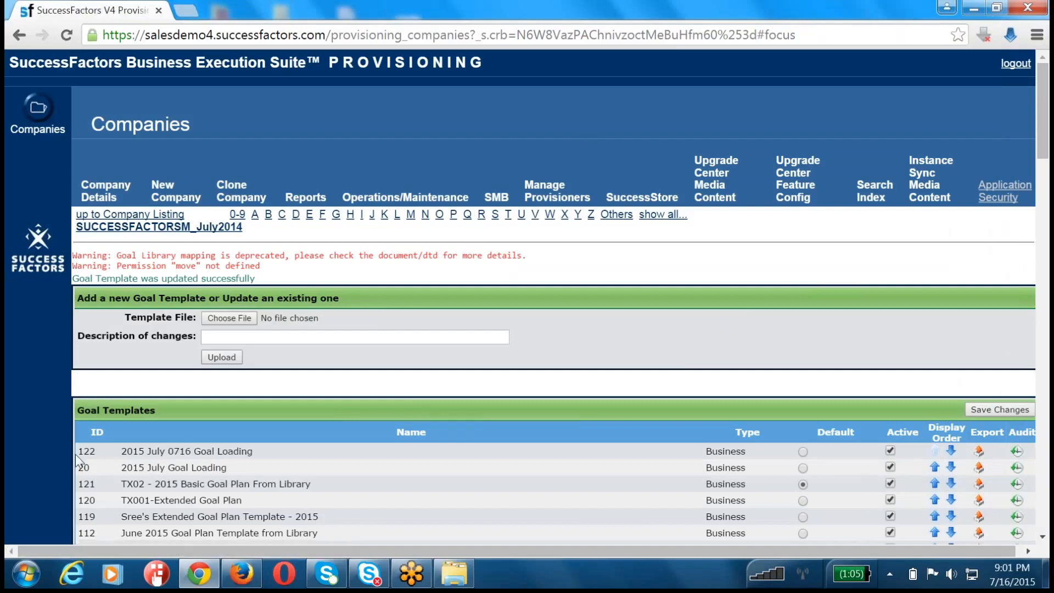
{"action": "left_click_drag", "start_coordinate": [77, 455], "coordinate": [247, 456]}
{"action": "left_click", "coordinate": [126, 455]}
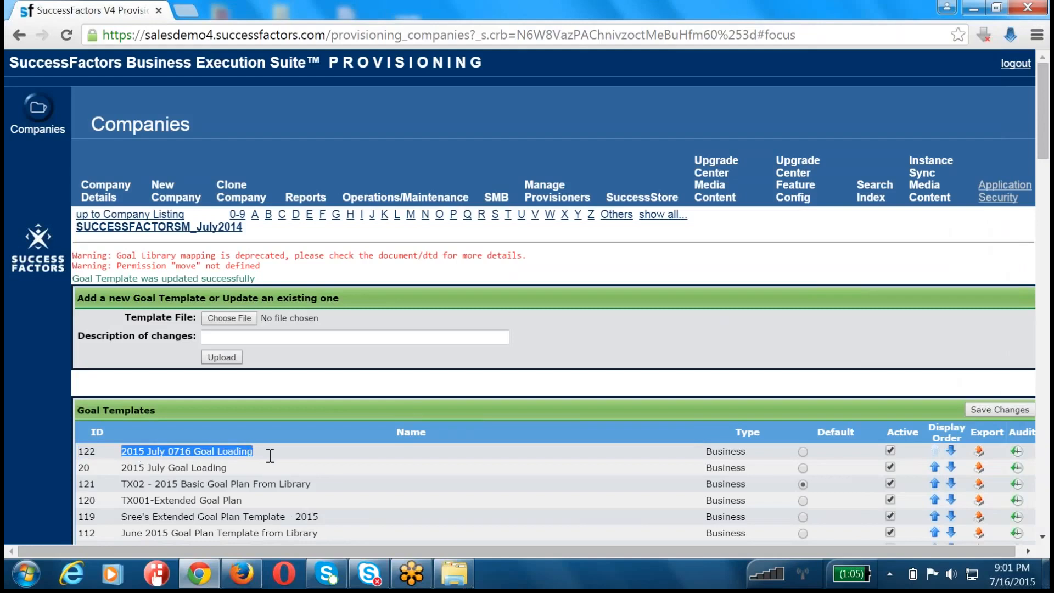
Step: Switch to Firefox, log in to SuccessFactors with the company ID, admin username and account password, and dismiss the password-saving prompt
{"action": "left_click", "coordinate": [241, 574]}
{"action": "left_click", "coordinate": [460, 166]}
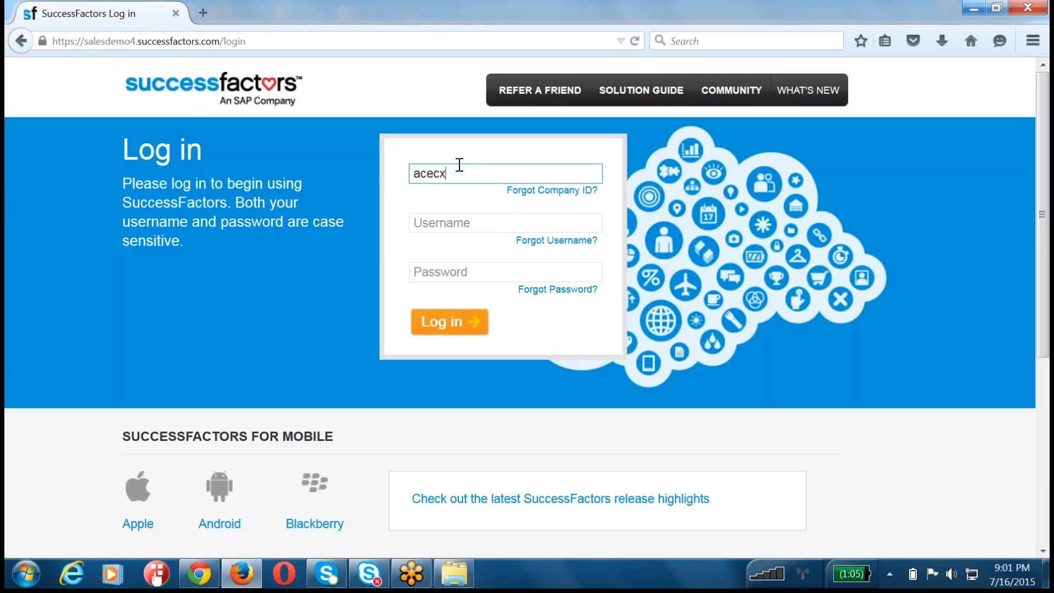
{"action": "key", "text": "Tab"}
{"action": "type", "text": "hradmin"}
{"action": "key", "text": "Tab"}
{"action": "type", "text": "p"}
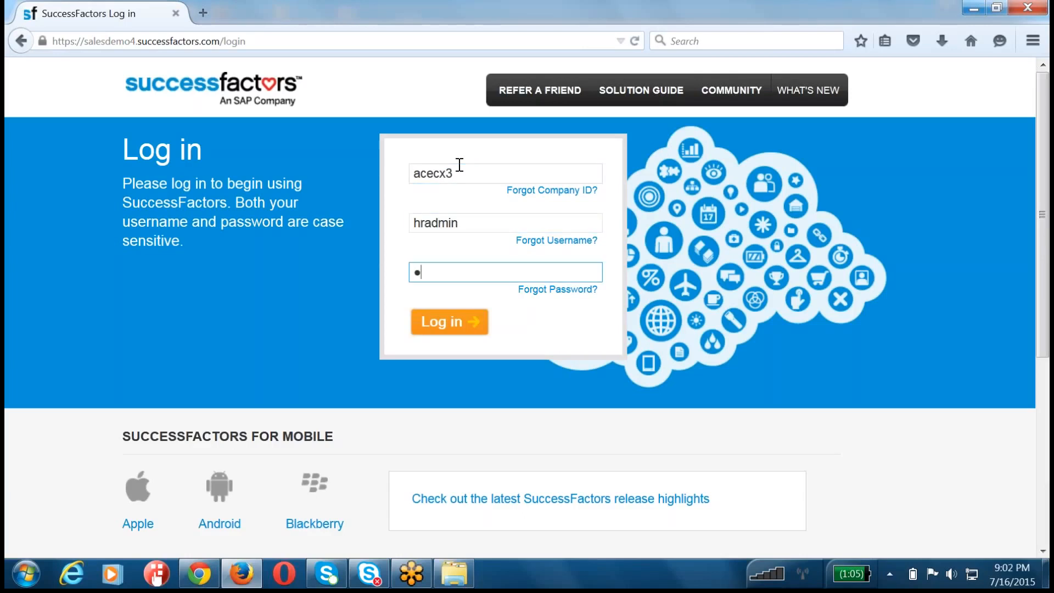
{"action": "type", "text": "*****"}
{"action": "key", "text": "BackSpace"}
{"action": "key", "text": "BackSpace"}
{"action": "key", "text": "BackSpace"}
{"action": "key", "text": "BackSpace"}
{"action": "key", "text": "BackSpace"}
{"action": "key", "text": "BackSpace"}
{"action": "key", "text": "BackSpace"}
{"action": "key", "text": "BackSpace"}
{"action": "key", "text": "Return"}
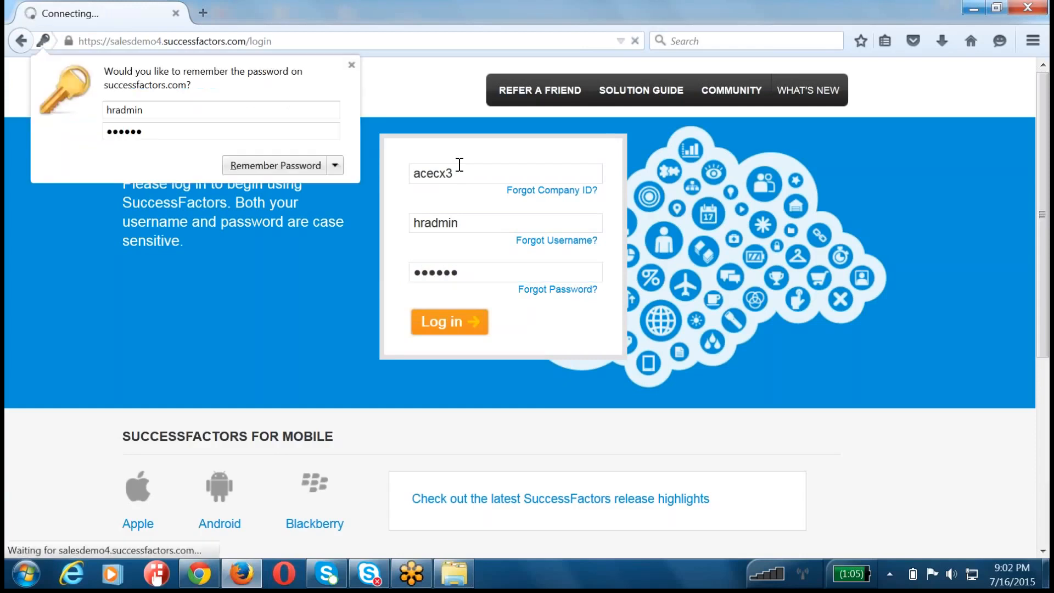
{"action": "left_click", "coordinate": [346, 69]}
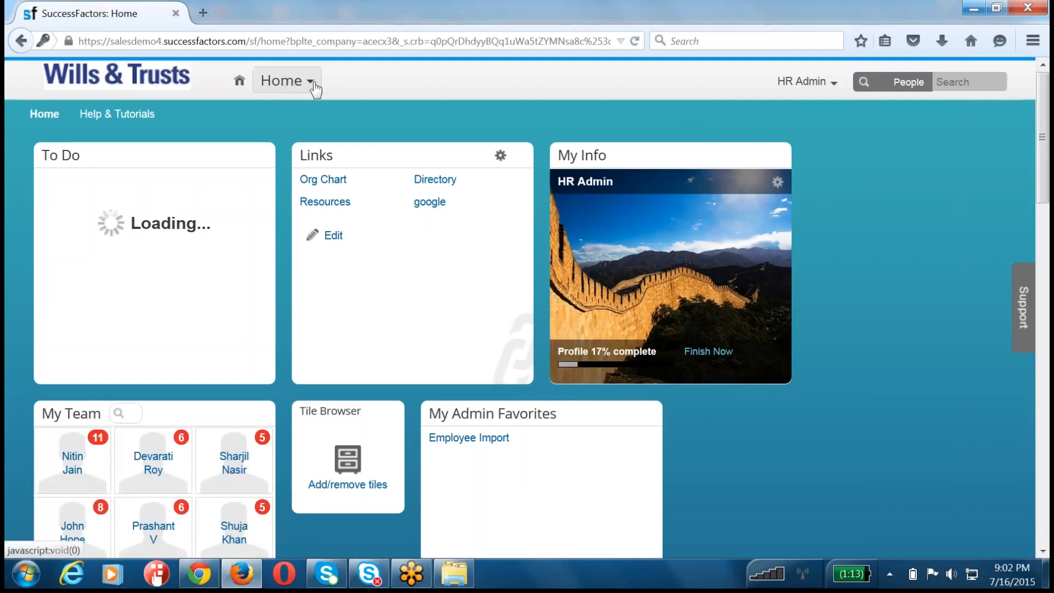
Step: Open Manage Templates under Goal Management in Admin Tools and locate "2015 July 0716 Goal Loading" among the goal plan templates
{"action": "left_click", "coordinate": [803, 82]}
{"action": "left_click", "coordinate": [796, 155]}
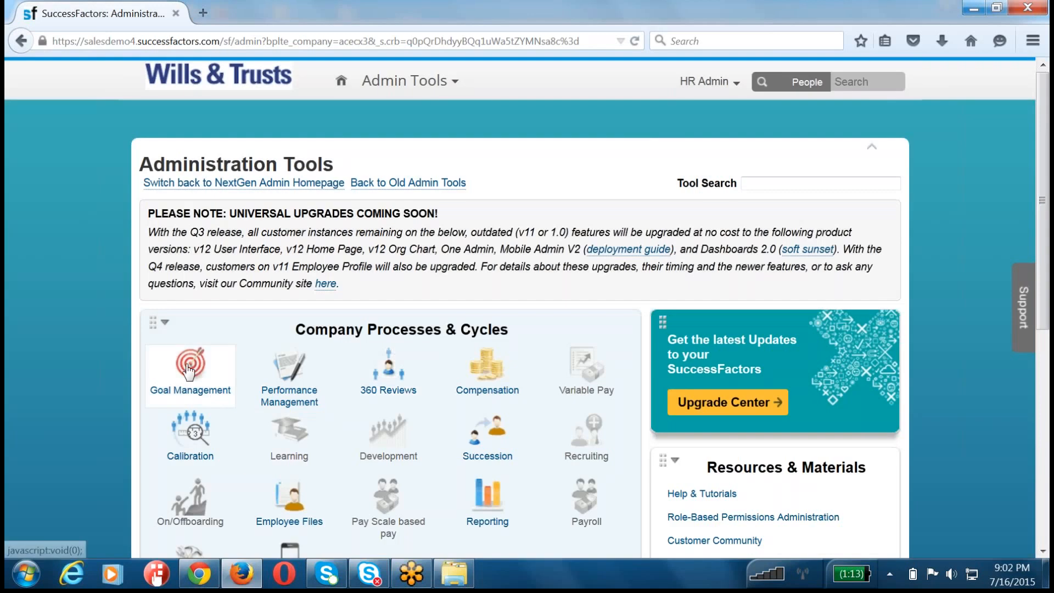
{"action": "left_click", "coordinate": [188, 371]}
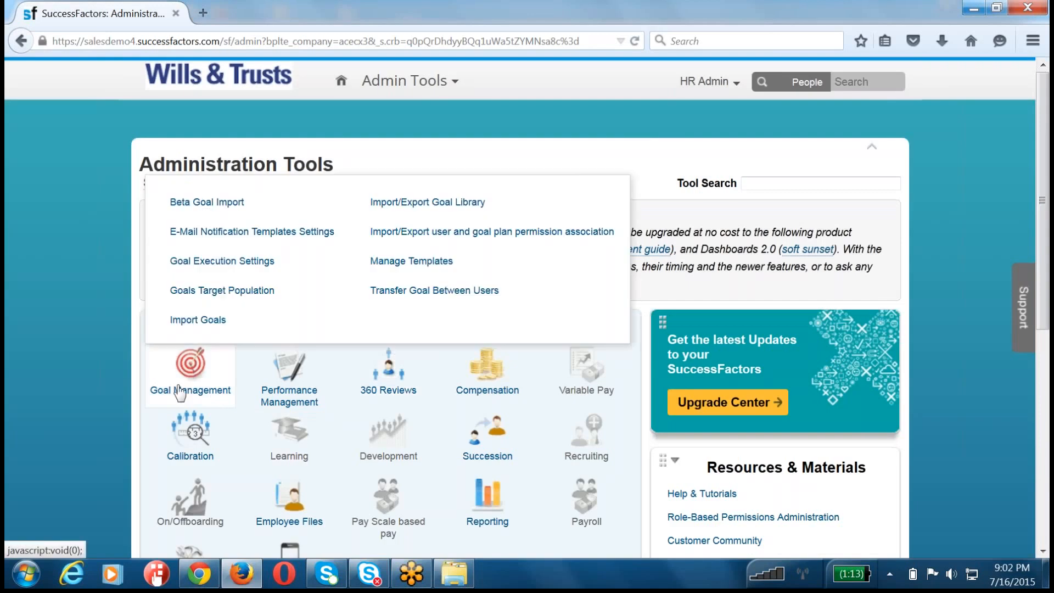
{"action": "left_click", "coordinate": [365, 261]}
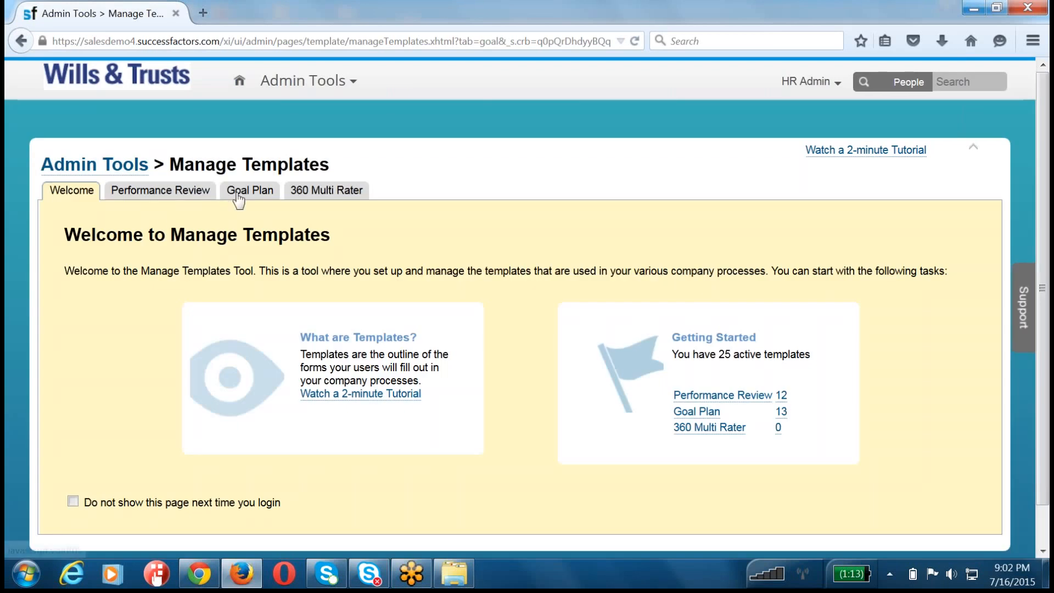
{"action": "left_click", "coordinate": [248, 192]}
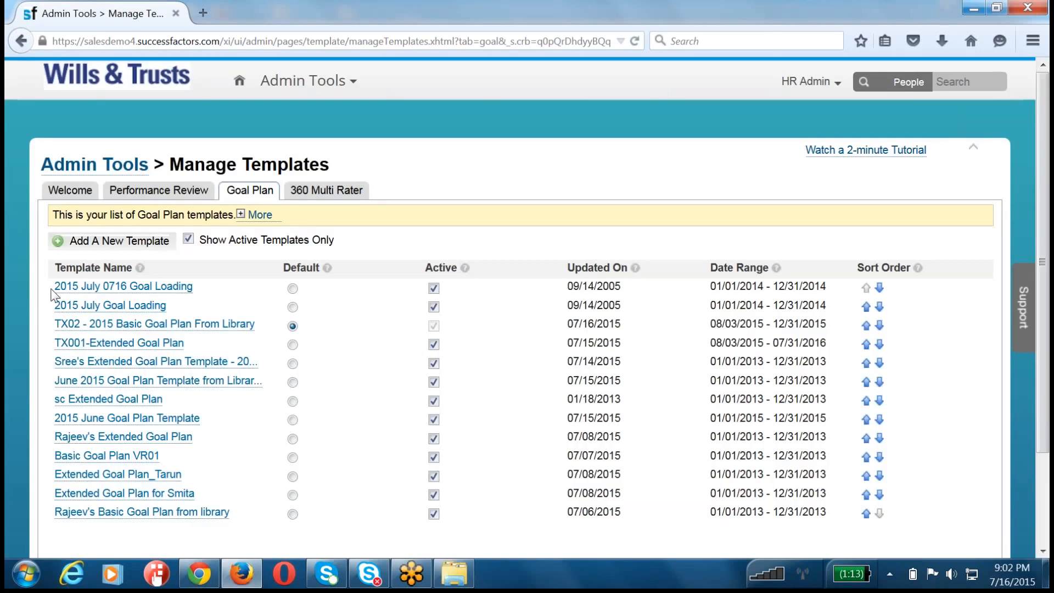
{"action": "left_click_drag", "start_coordinate": [53, 295], "coordinate": [193, 287]}
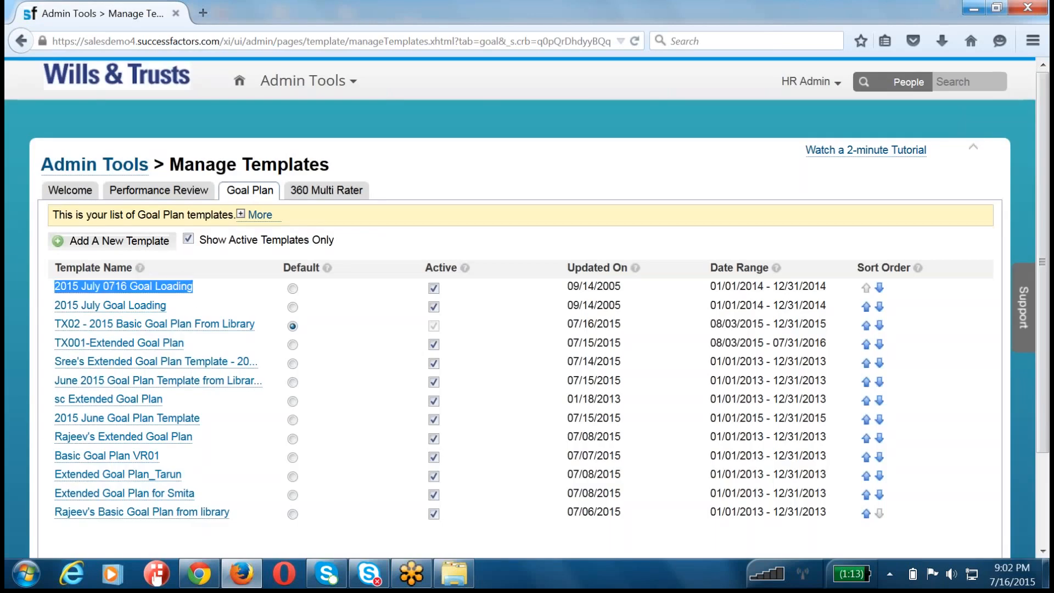
Step: Return to the Admin Tools overview and reopen the goal plan list of Manage Templates through Goal Management
{"action": "left_click", "coordinate": [113, 167]}
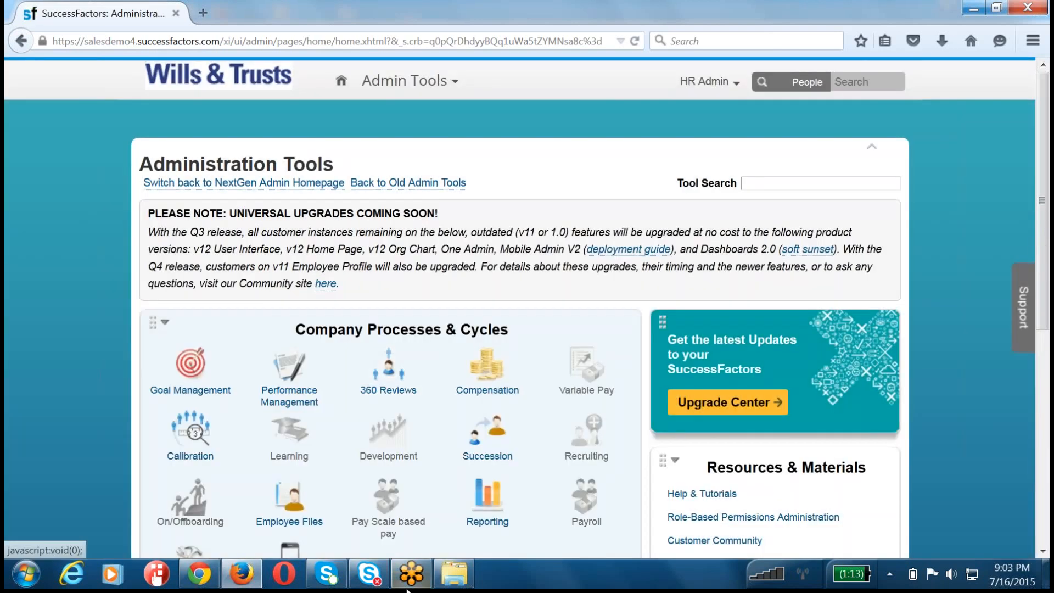
{"action": "left_click", "coordinate": [181, 371]}
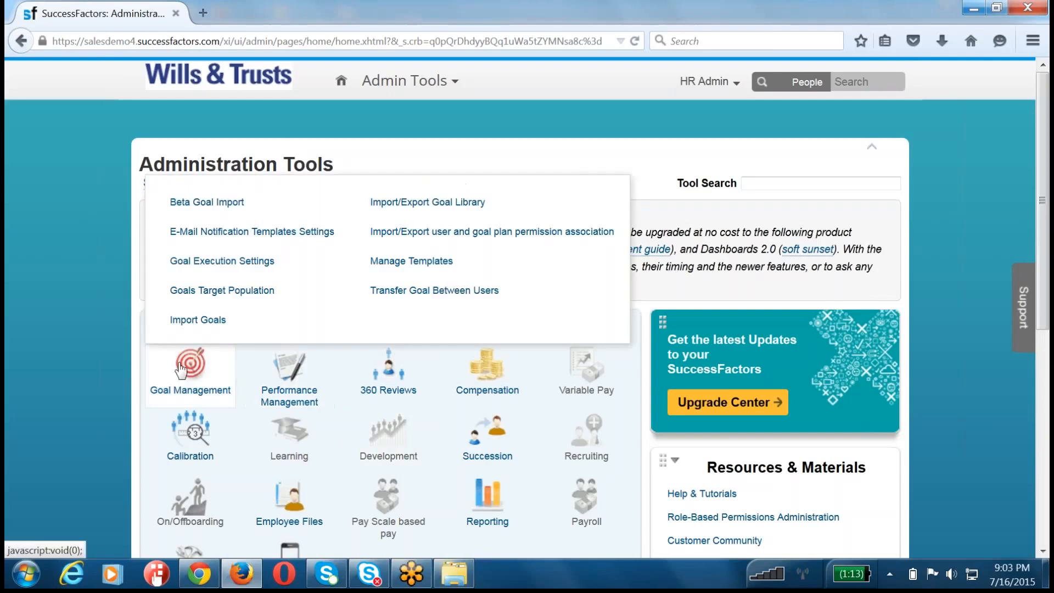
{"action": "left_click", "coordinate": [415, 265]}
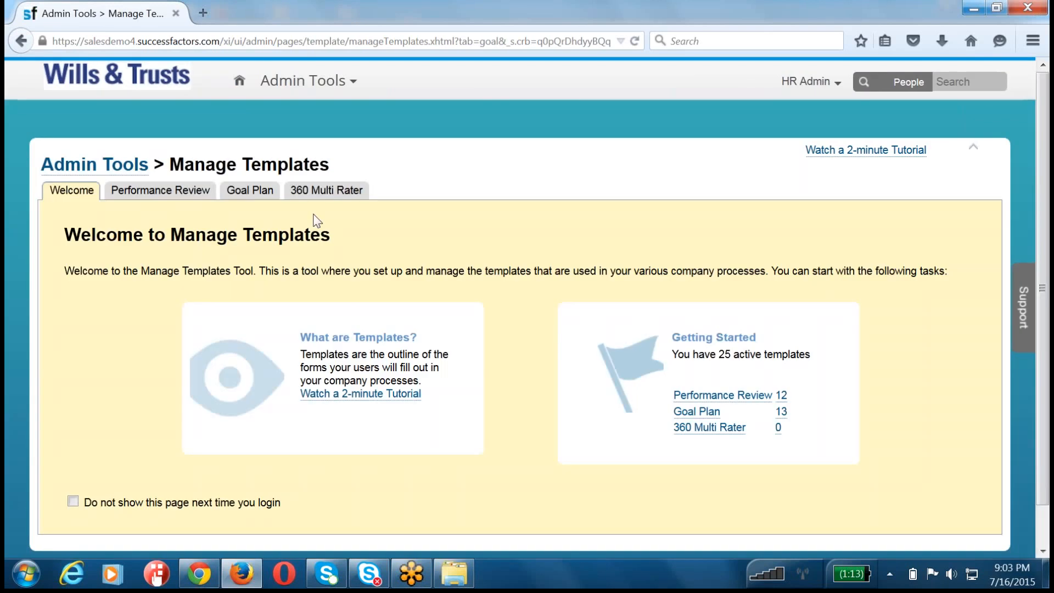
{"action": "left_click", "coordinate": [230, 199]}
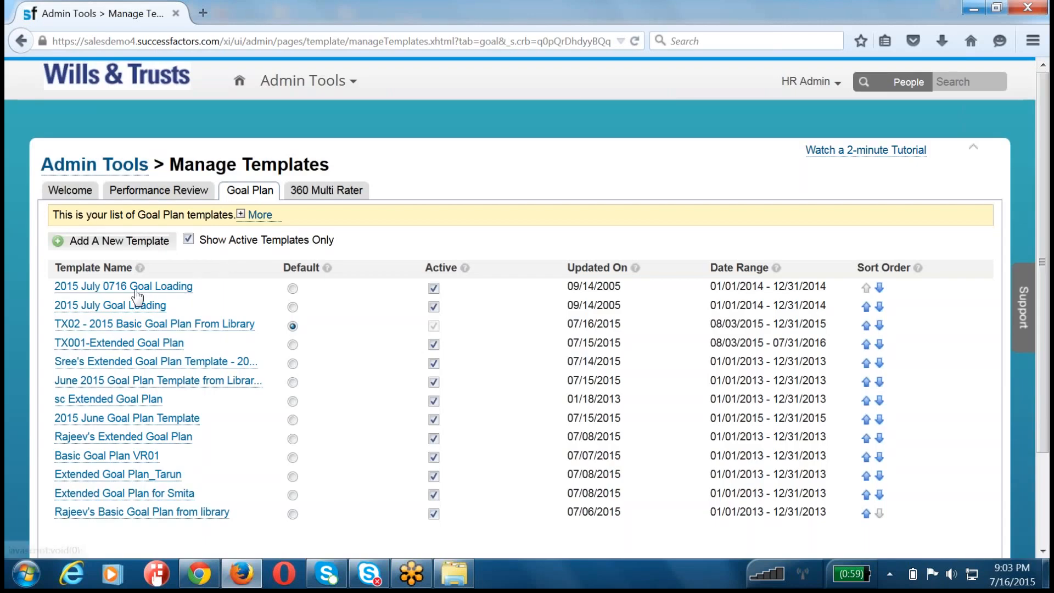
Step: Open the "2015 July 0716 Goal Loading" template and review its general settings down to the dates and SMART goal wizard option
{"action": "left_click", "coordinate": [137, 291]}
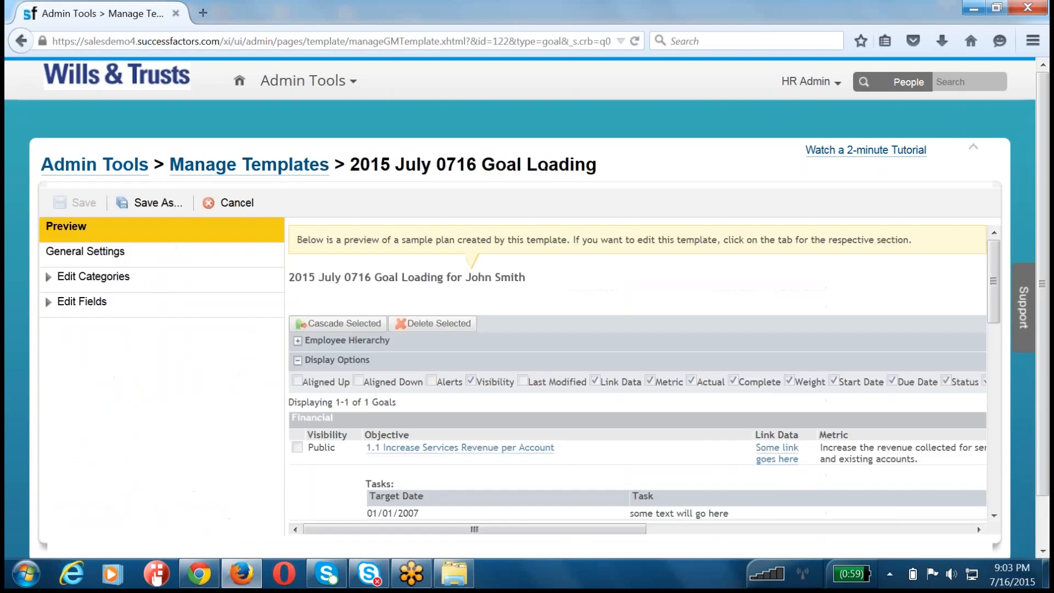
{"action": "left_click", "coordinate": [107, 254]}
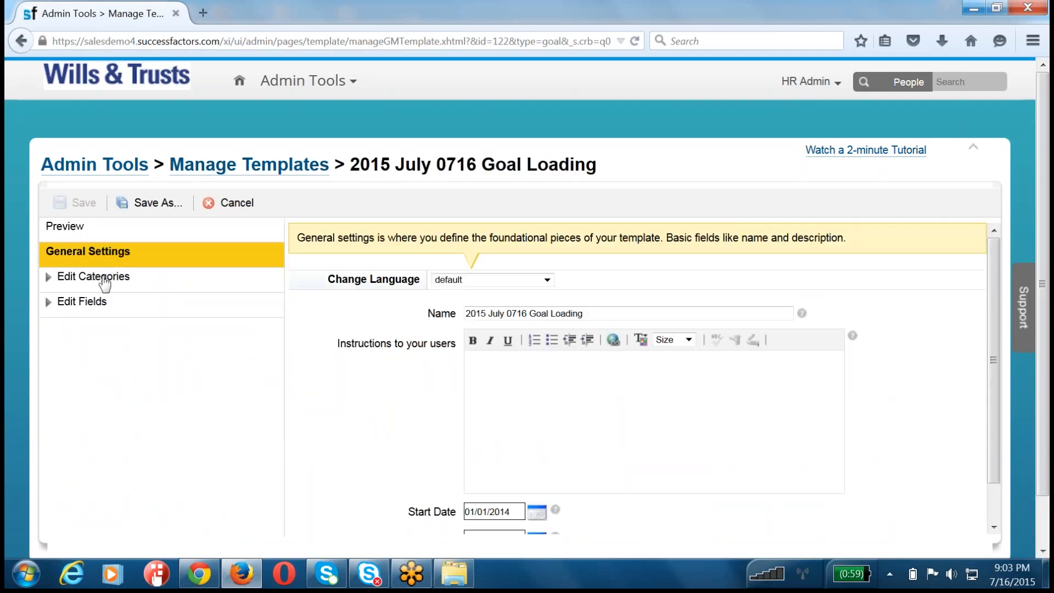
{"action": "scroll", "coordinate": [365, 393], "scroll_direction": "down", "scroll_amount": 5}
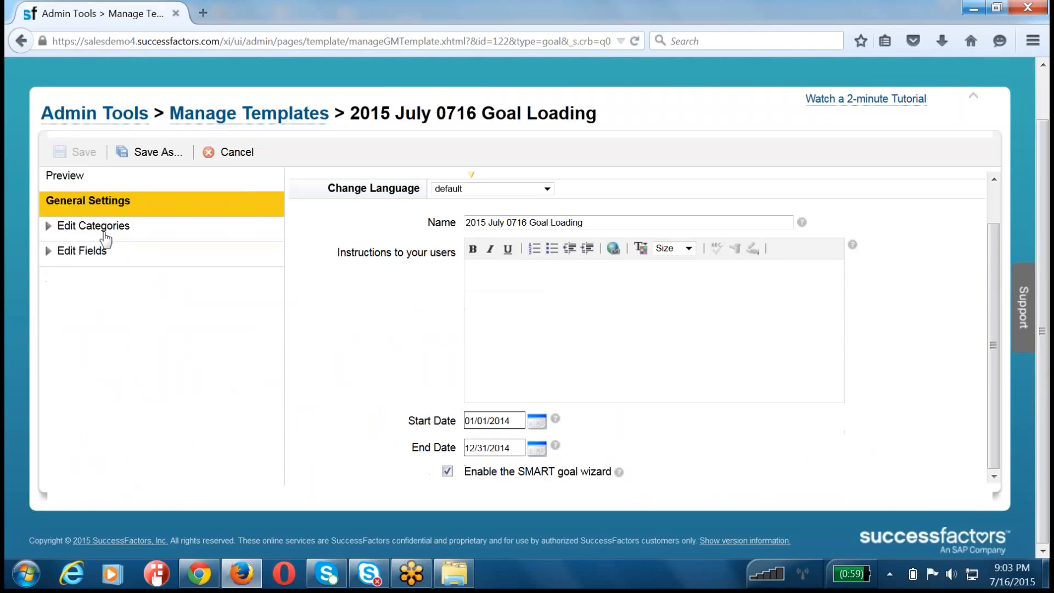
Step: Expand the category list of the "2015 July 0716 Goal Loading" template to review its goal categories
{"action": "left_click", "coordinate": [105, 239]}
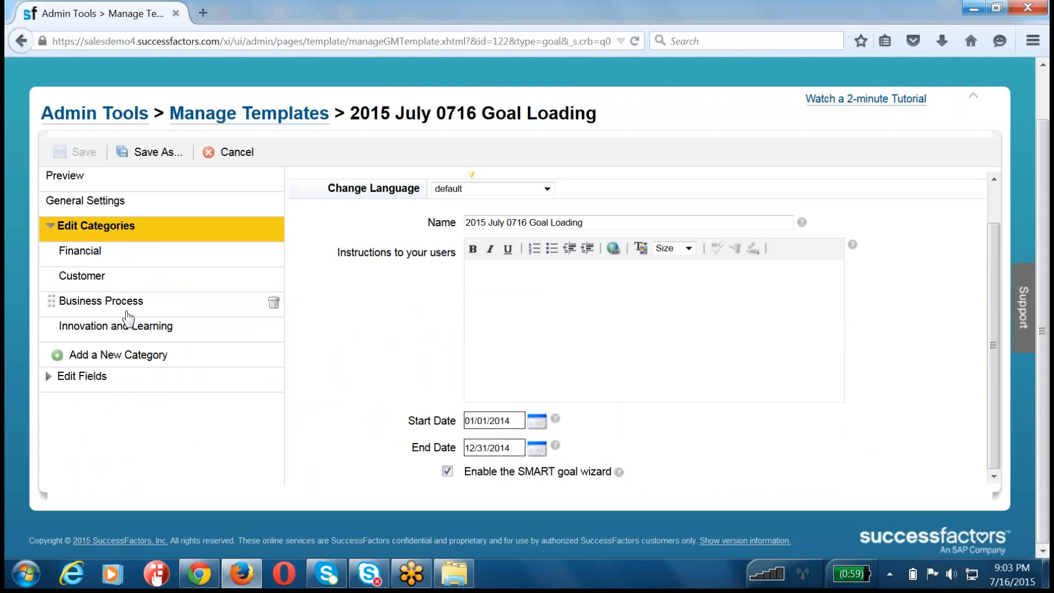
Step: Open "File5_Compensation Mastery goal import" from the JUNE folder in Microsoft Excel, maximize the window and dismiss the document recovery list
{"action": "left_click", "coordinate": [455, 574]}
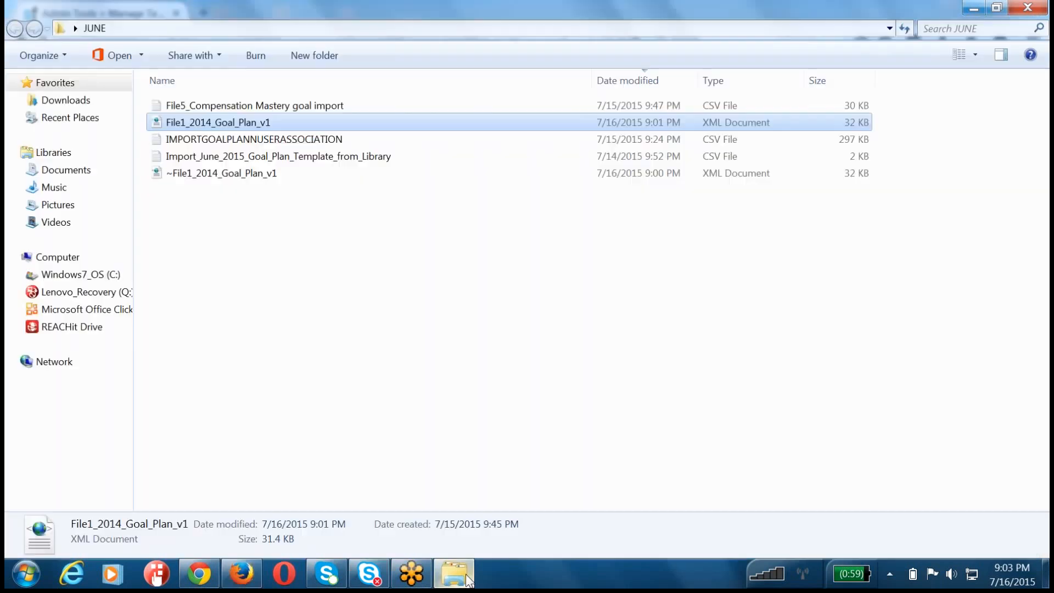
{"action": "left_click", "coordinate": [332, 399]}
{"action": "right_click", "coordinate": [254, 141]}
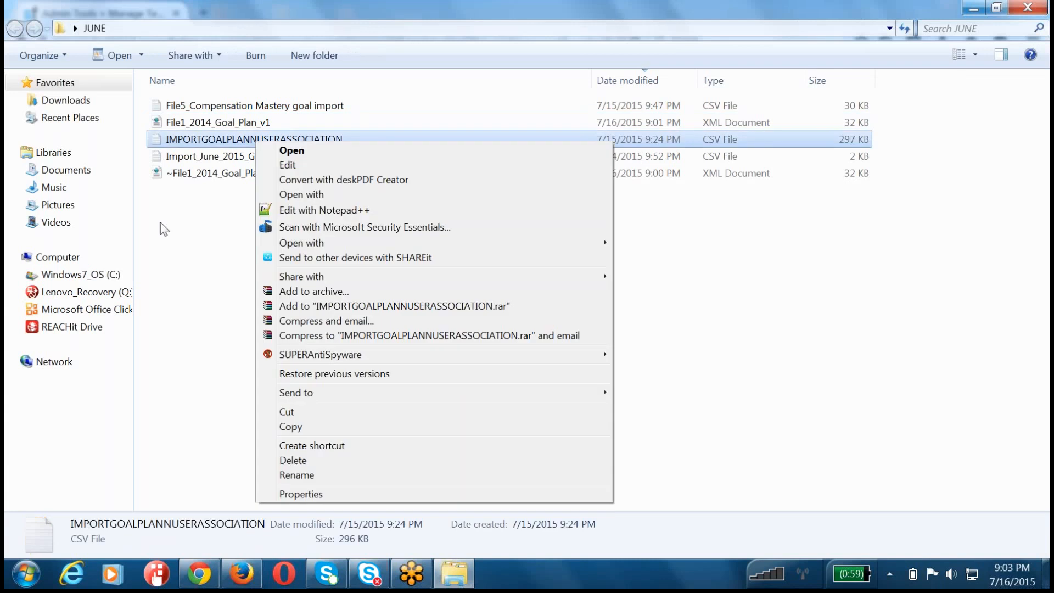
{"action": "left_click", "coordinate": [160, 222]}
{"action": "right_click", "coordinate": [212, 167]}
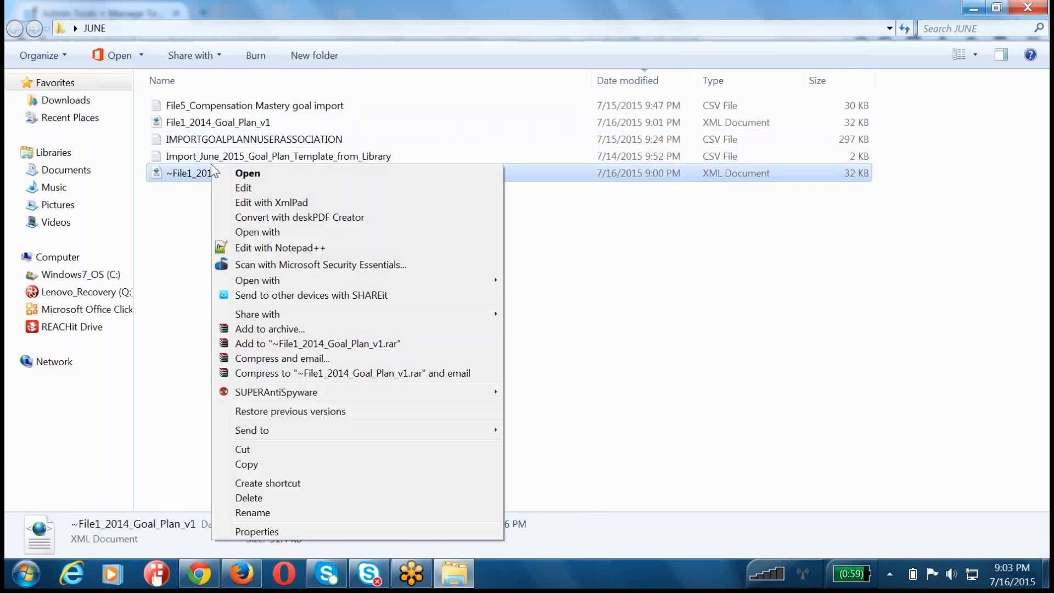
{"action": "left_click", "coordinate": [187, 204]}
{"action": "left_click", "coordinate": [188, 205]}
{"action": "right_click", "coordinate": [214, 108]}
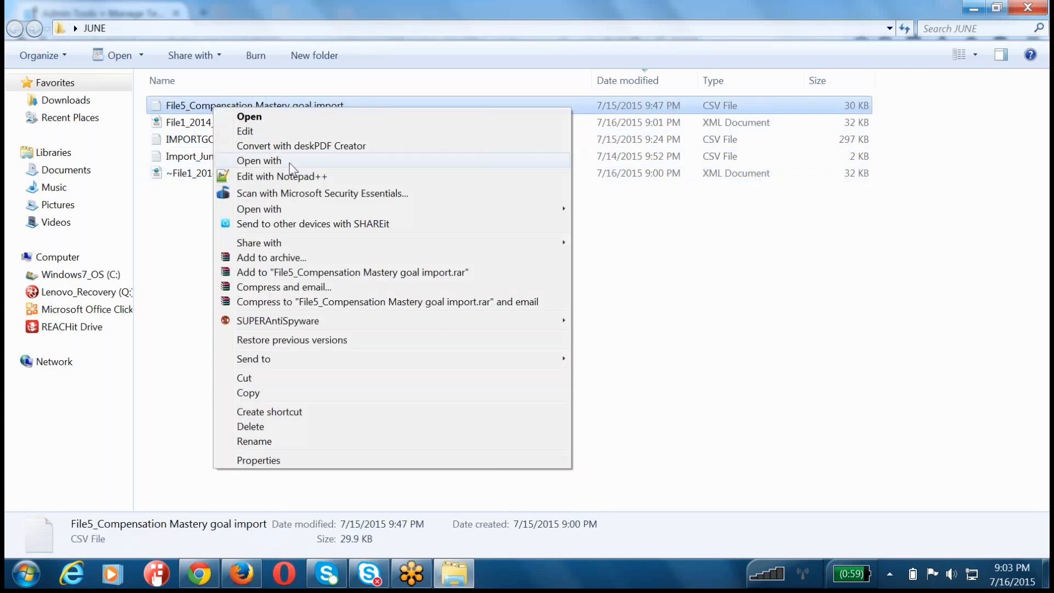
{"action": "mouse_move", "coordinate": [302, 212]}
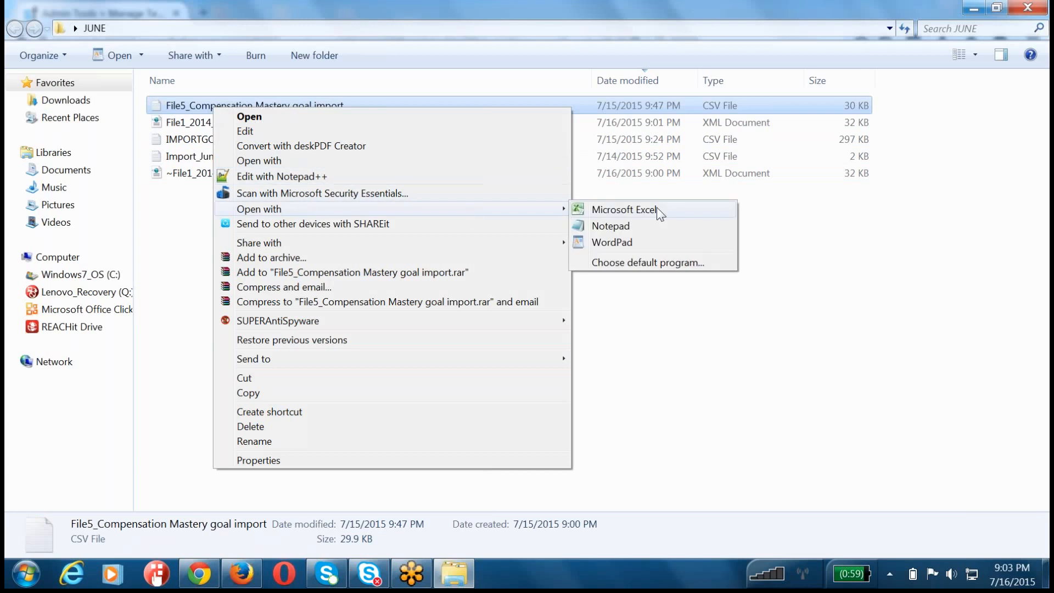
{"action": "left_click", "coordinate": [659, 212]}
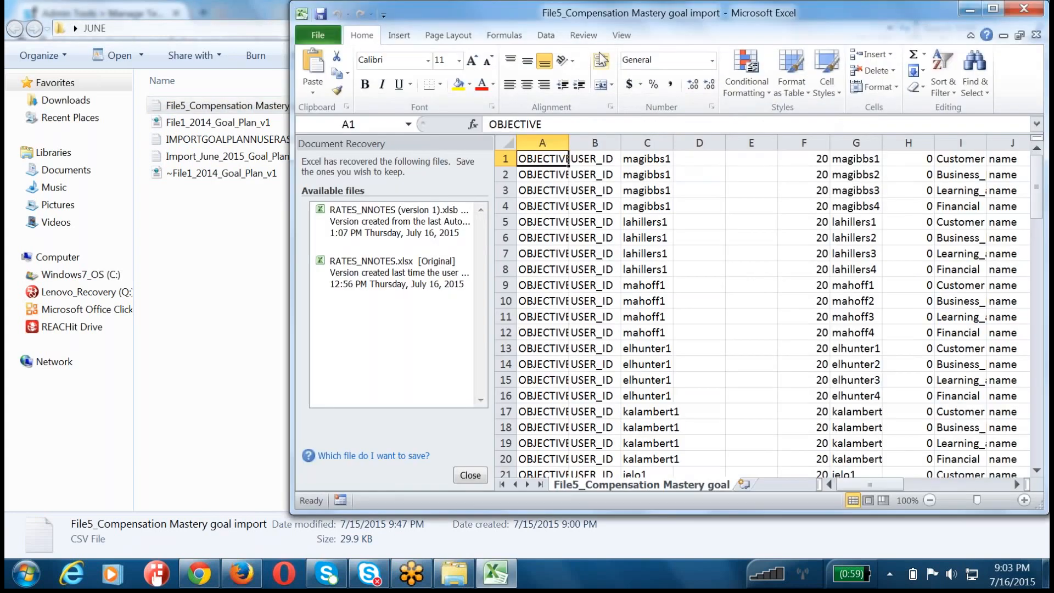
{"action": "double_click", "coordinate": [605, 20]}
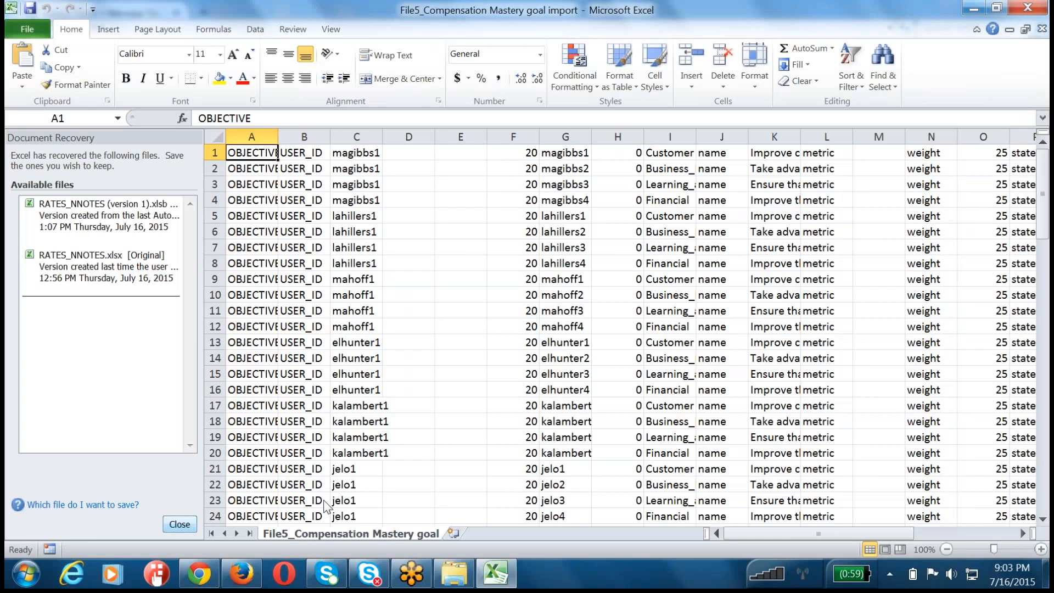
{"action": "left_click", "coordinate": [180, 524]}
{"action": "left_click", "coordinate": [360, 245]}
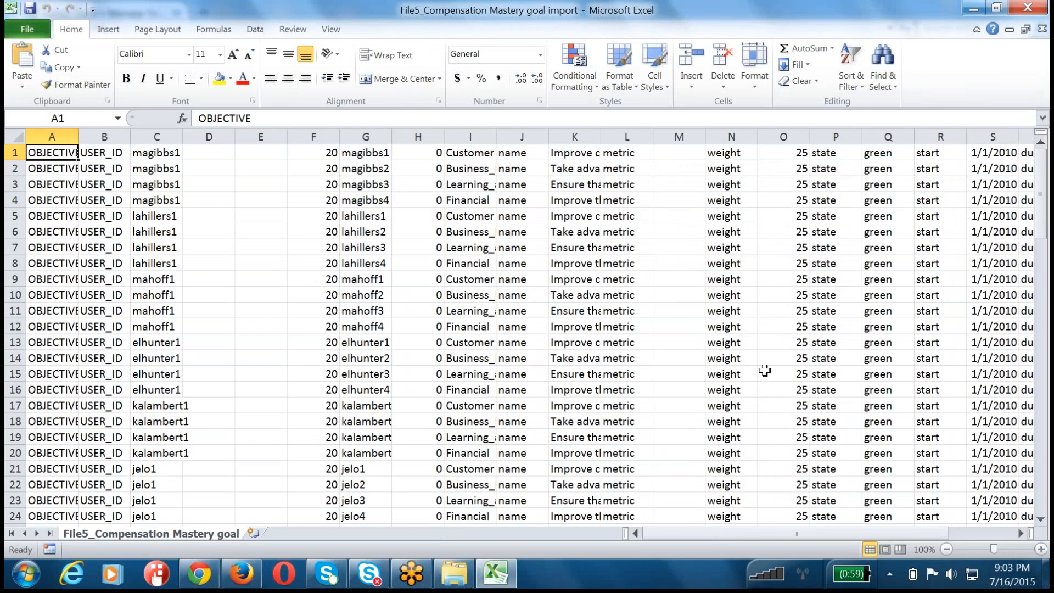
Step: Fit all columns of the goal import sheet to their contents and examine the category names in column I
{"action": "left_click", "coordinate": [765, 371]}
{"action": "left_click_drag", "start_coordinate": [474, 153], "coordinate": [455, 499]}
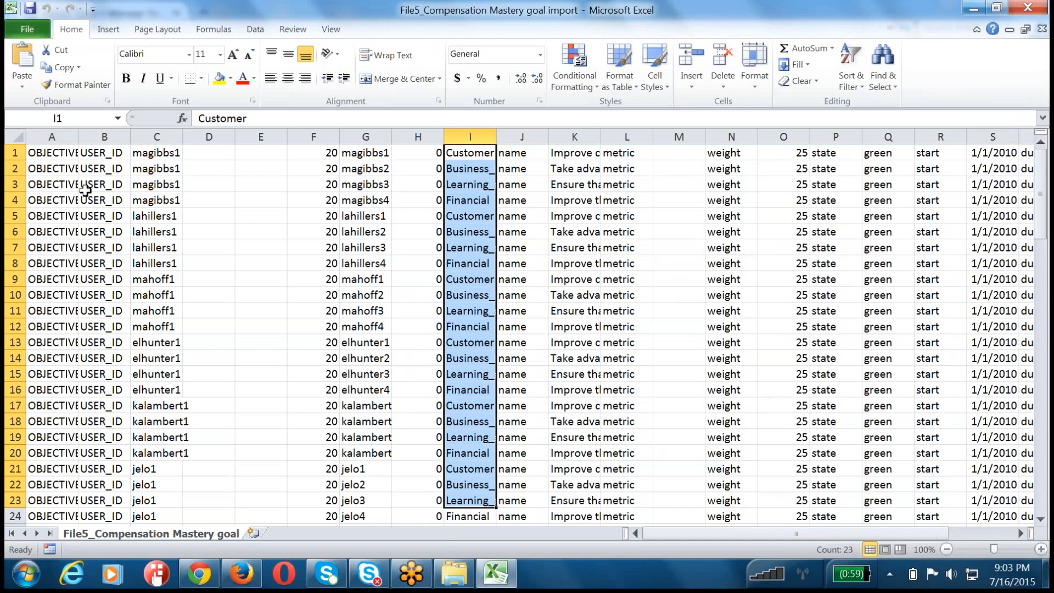
{"action": "left_click", "coordinate": [15, 137]}
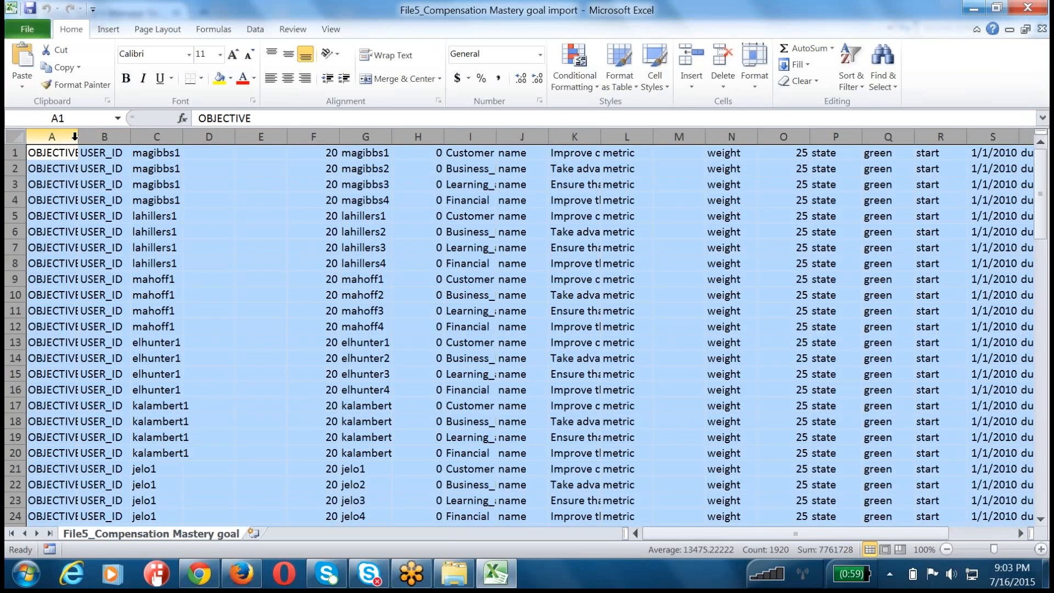
{"action": "double_click", "coordinate": [78, 136]}
{"action": "left_click", "coordinate": [442, 152]}
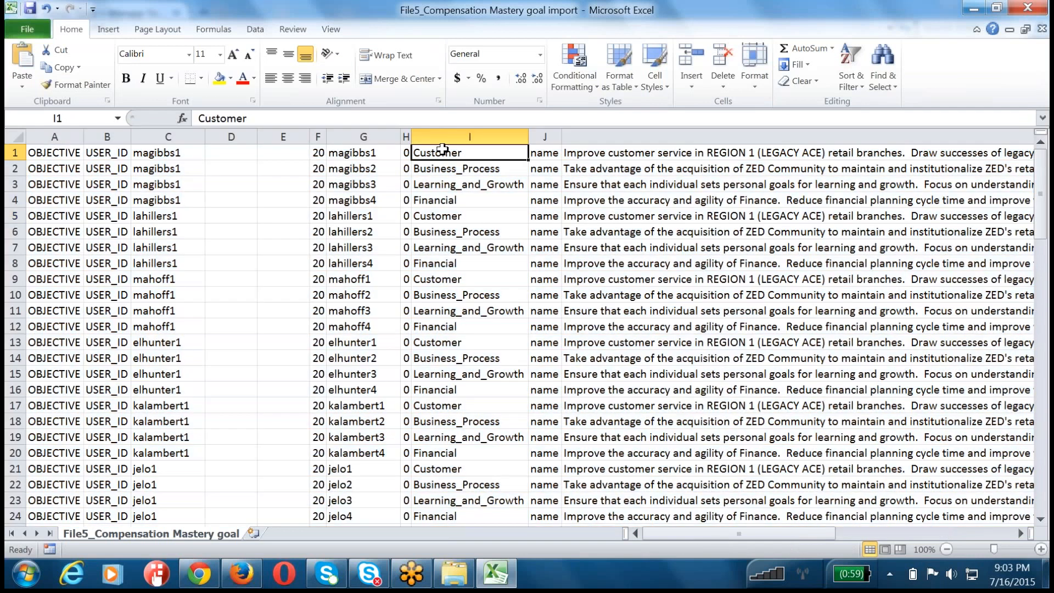
{"action": "left_click_drag", "start_coordinate": [442, 152], "coordinate": [435, 519]}
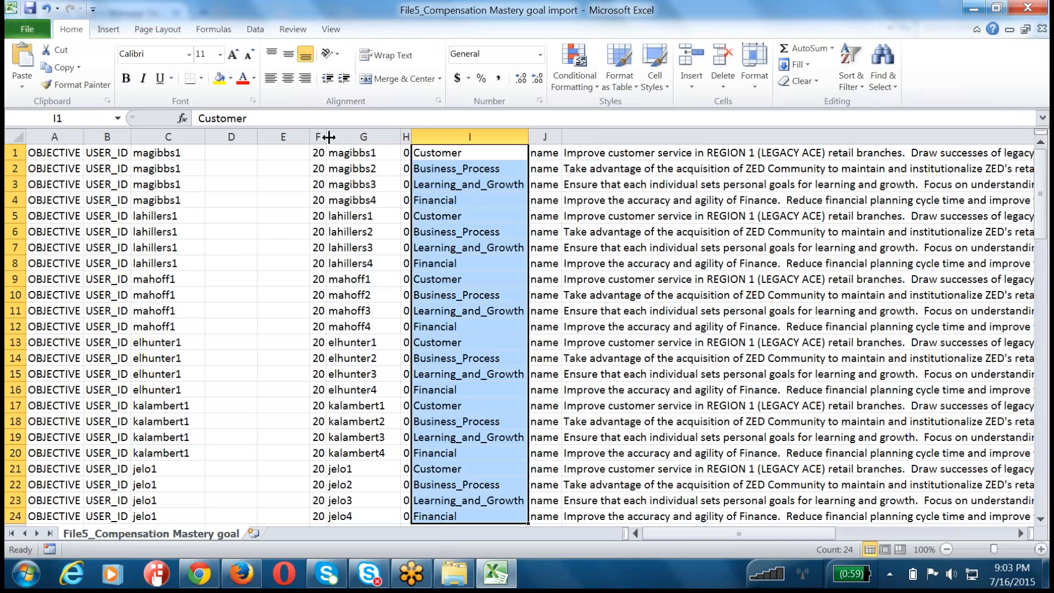
Step: Widen column F, check the goal template's ID in Provisioning, and fill every data row of column F with 122
{"action": "left_click_drag", "start_coordinate": [329, 137], "coordinate": [396, 137]}
{"action": "left_click", "coordinate": [376, 153]}
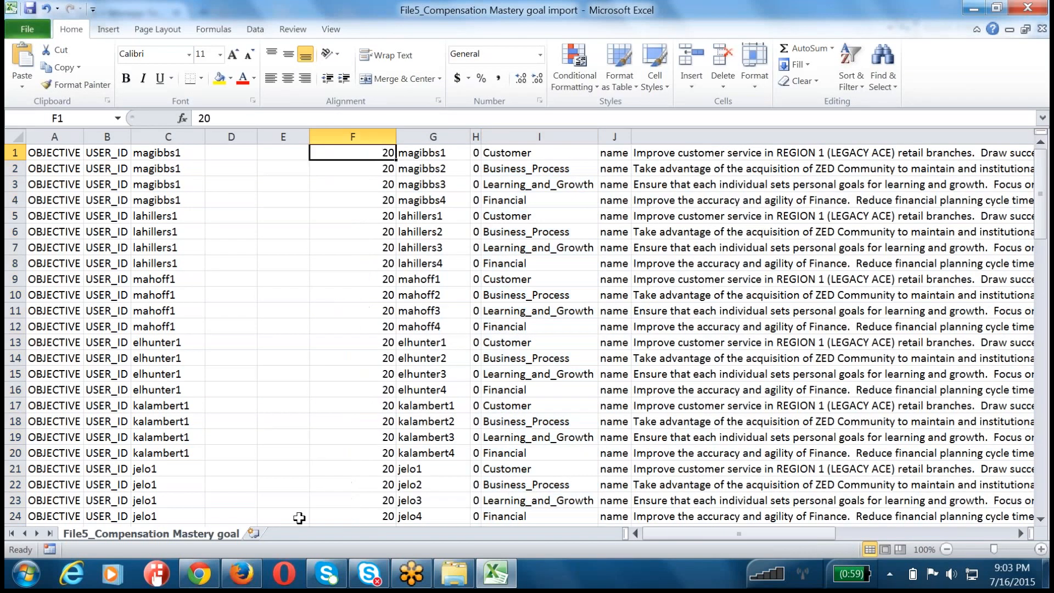
{"action": "left_click", "coordinate": [199, 574]}
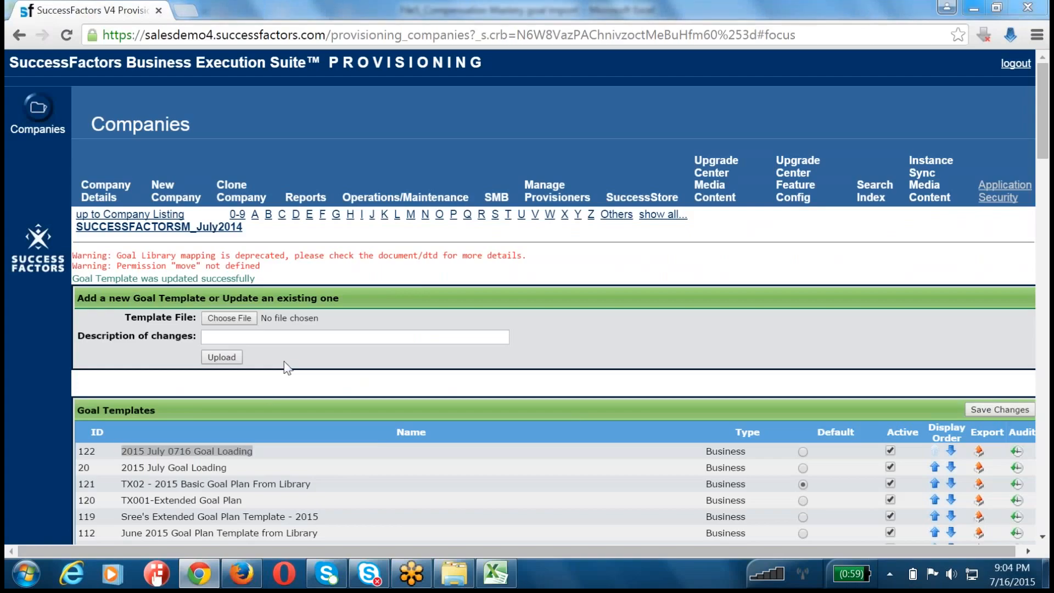
{"action": "key", "text": "alt+Tab"}
{"action": "type", "text": "122"}
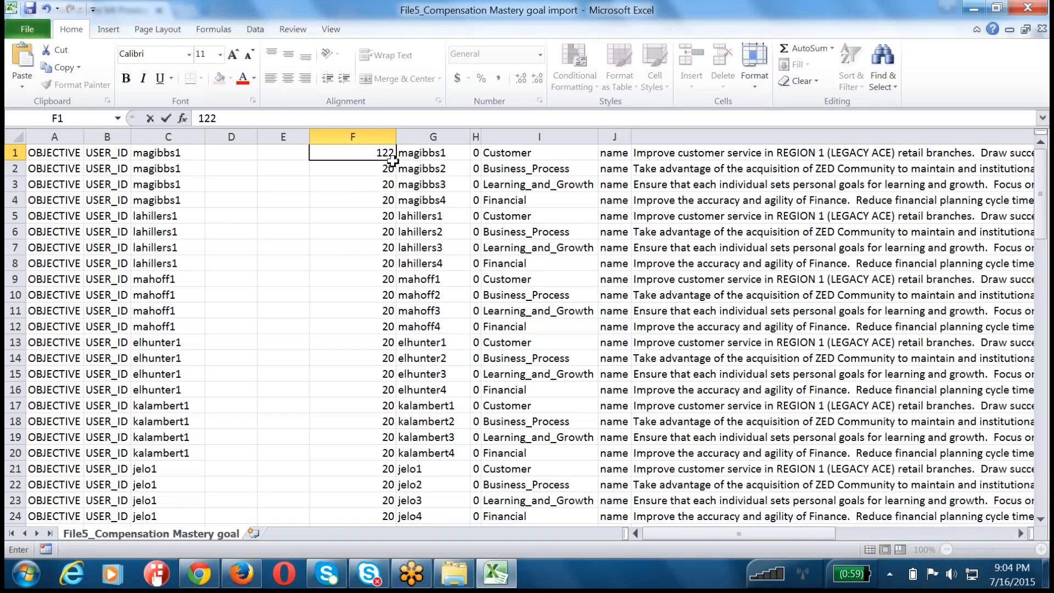
{"action": "double_click", "coordinate": [396, 161]}
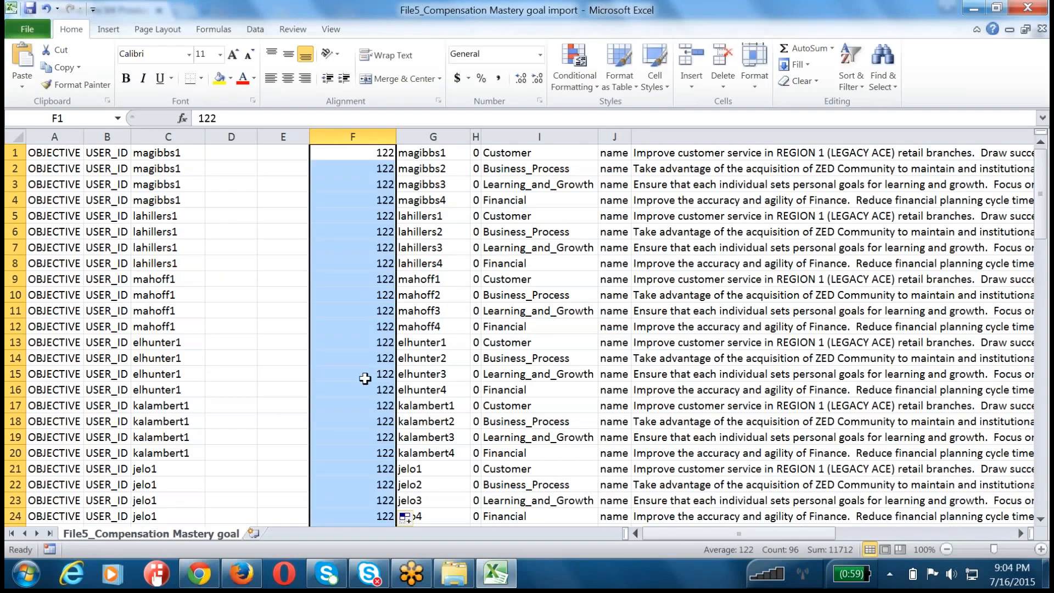
{"action": "left_click", "coordinate": [361, 437]}
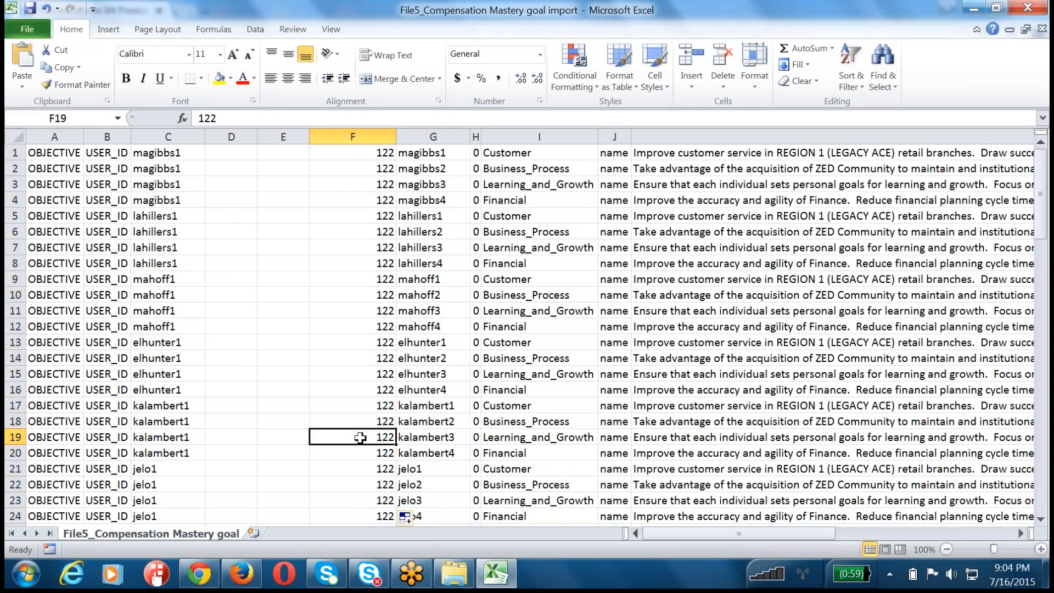
{"action": "scroll", "coordinate": [385, 409], "scroll_direction": "down", "scroll_amount": 6}
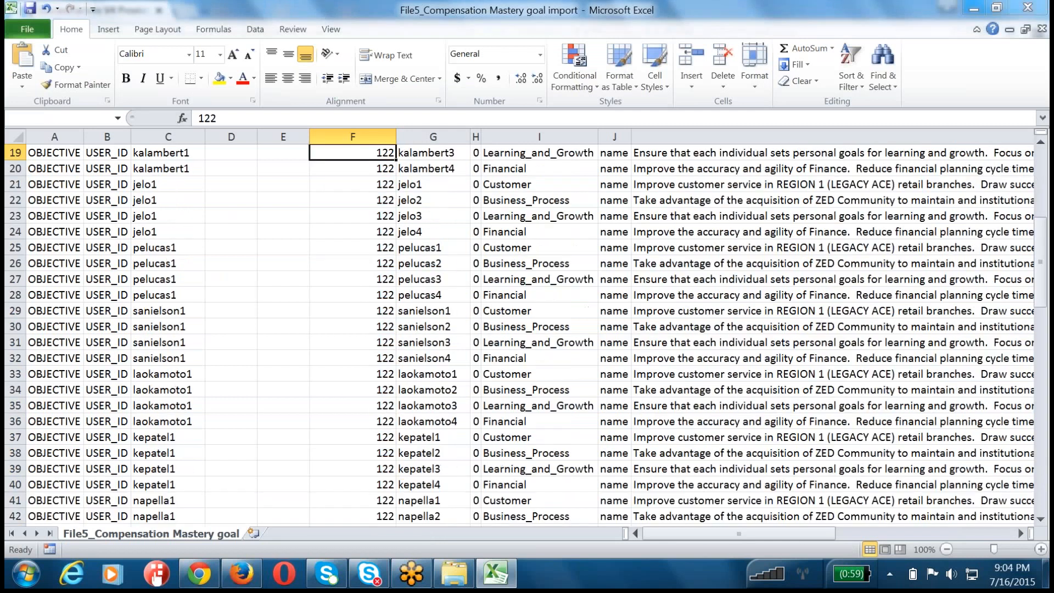
Step: Save the goal import sheet as comma-delimited CSV in the JUNE folder under the same name, replacing the existing file, and close Excel
{"action": "key", "text": "ctrl+s"}
{"action": "key", "text": "Return"}
{"action": "left_click", "coordinate": [1031, 8]}
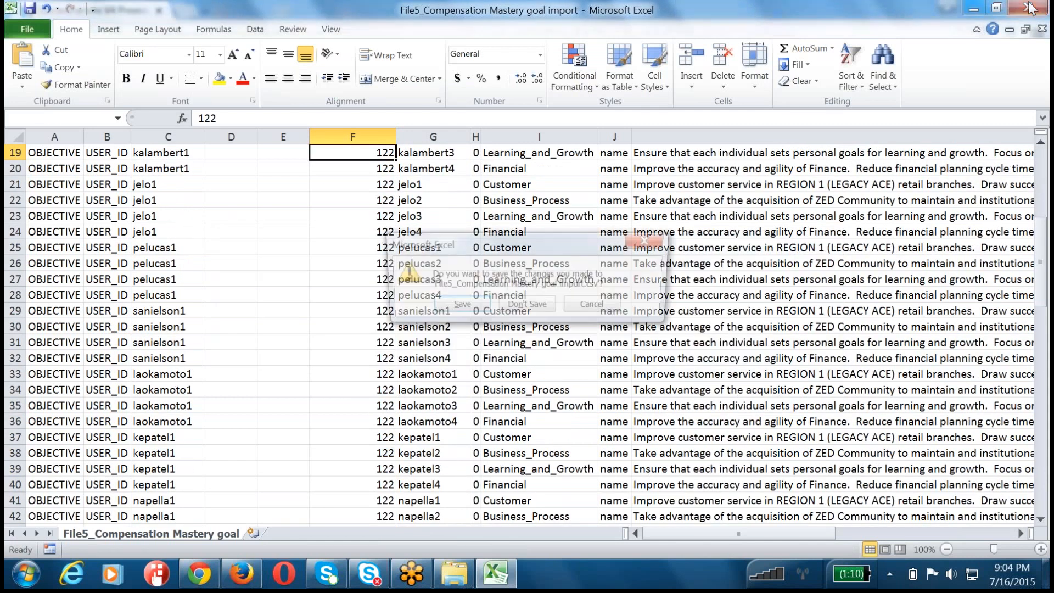
{"action": "left_click", "coordinate": [458, 306]}
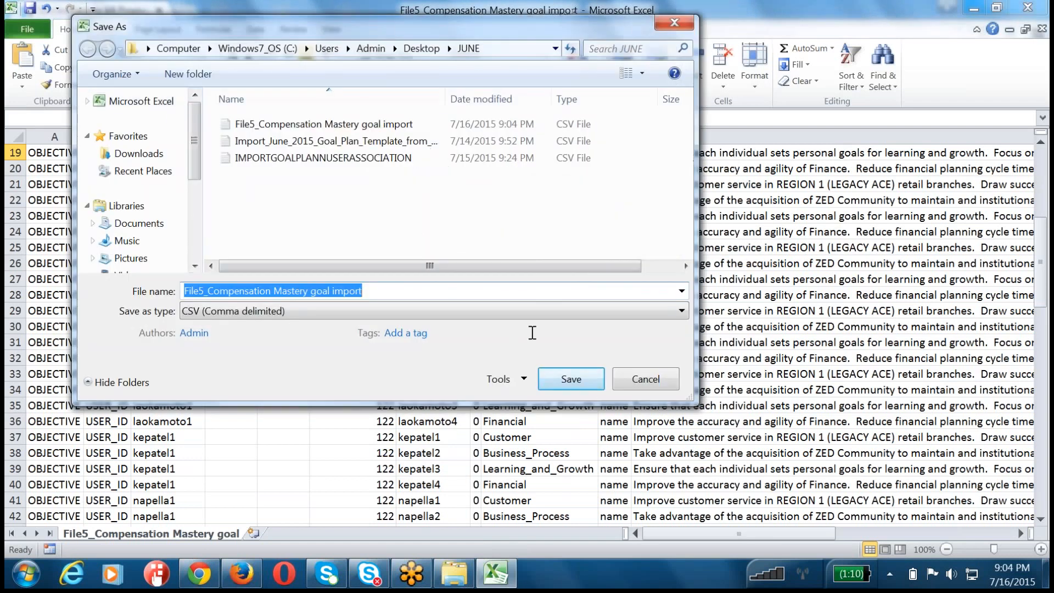
{"action": "left_click", "coordinate": [571, 379]}
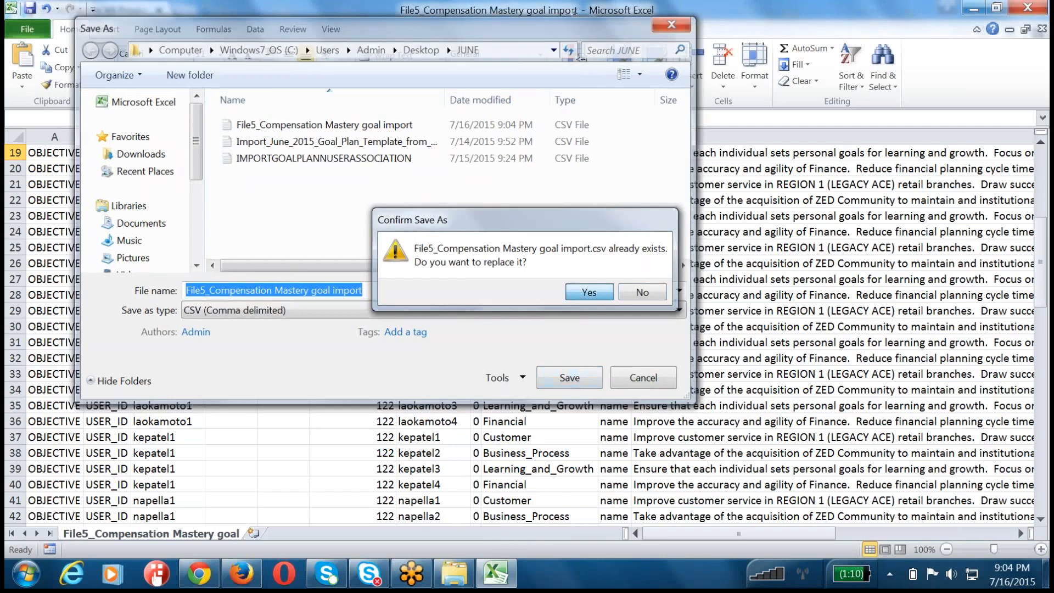
{"action": "left_click", "coordinate": [586, 292]}
{"action": "left_click", "coordinate": [465, 343]}
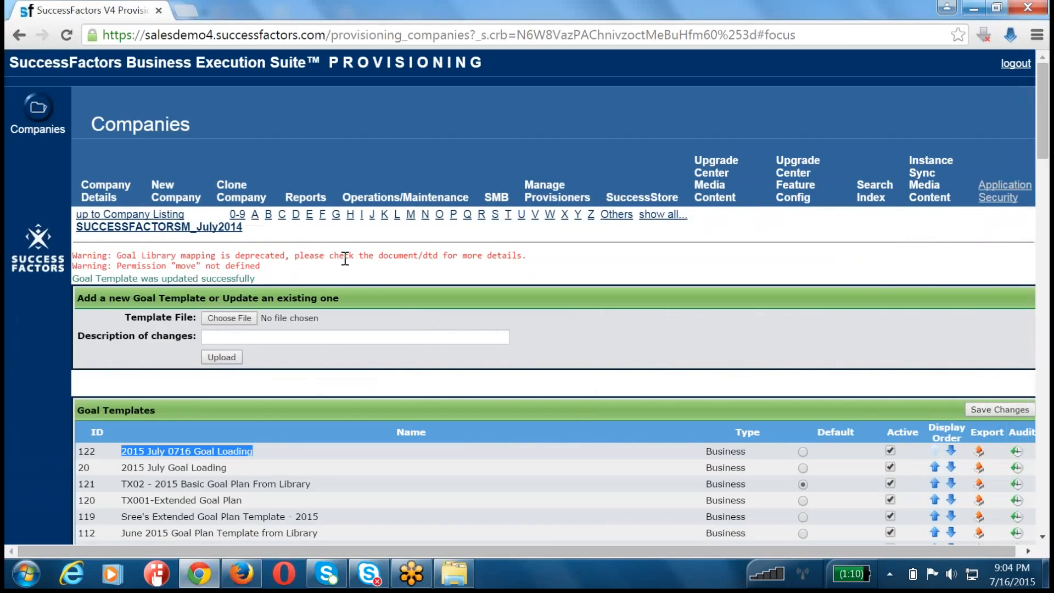
Step: Switch to Firefox, return to the Admin Tools overview and open Import Goals under Goal Management
{"action": "left_click", "coordinate": [241, 574]}
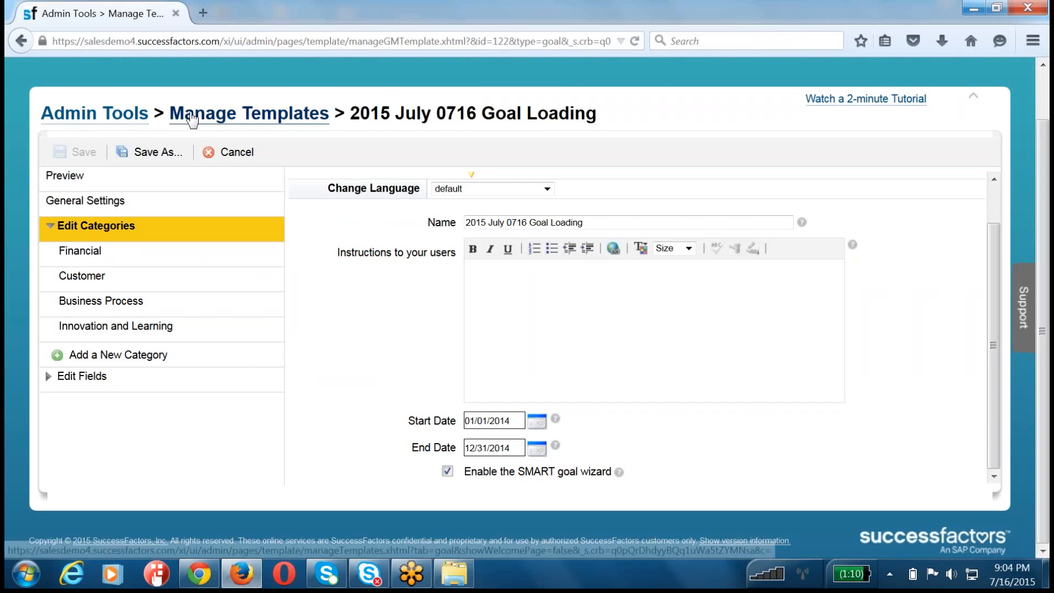
{"action": "left_click", "coordinate": [131, 119]}
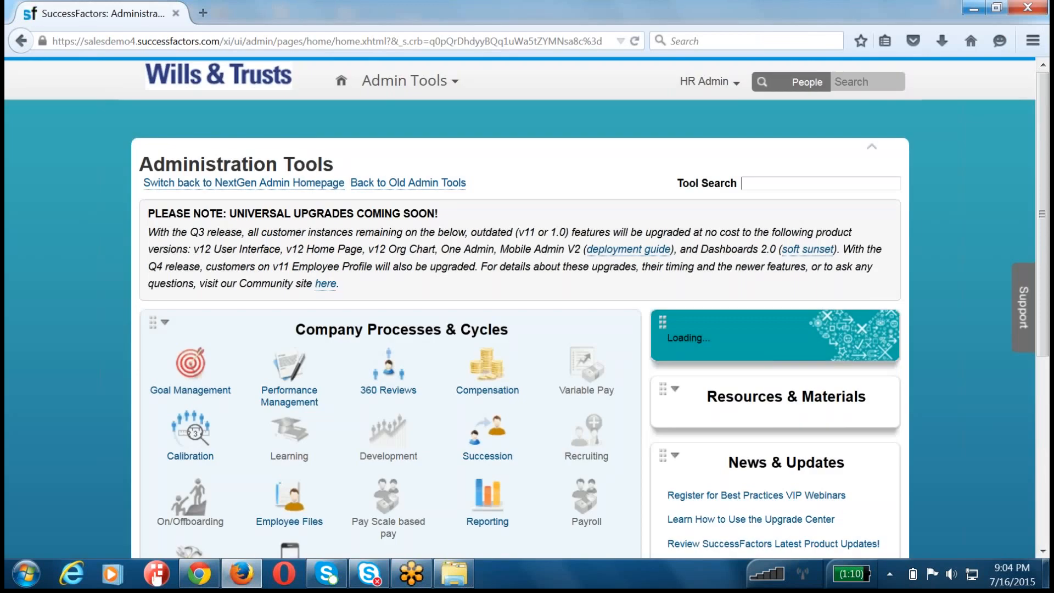
{"action": "left_click", "coordinate": [212, 381]}
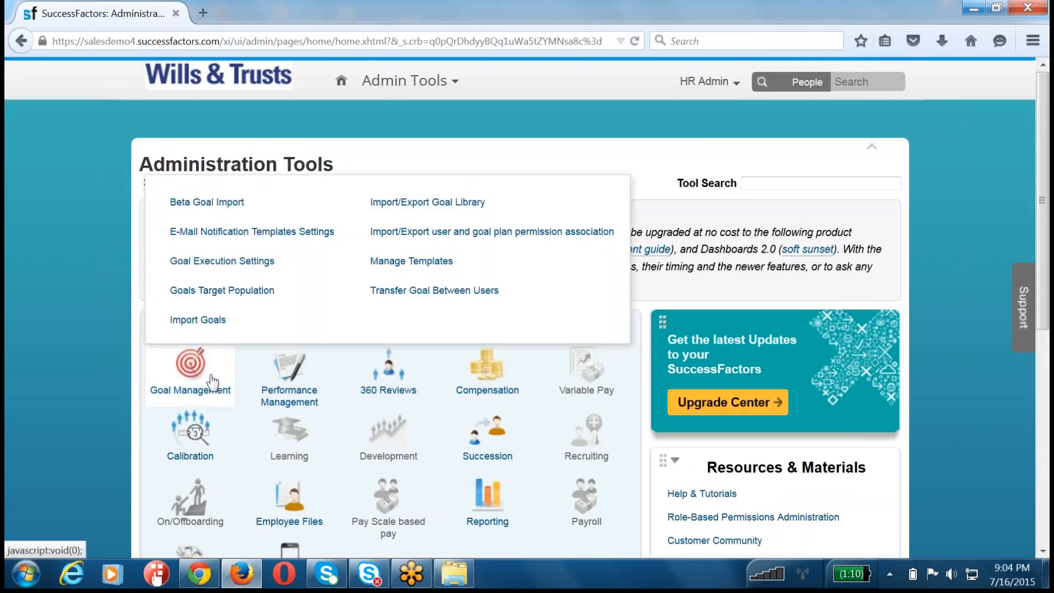
{"action": "left_click", "coordinate": [207, 324]}
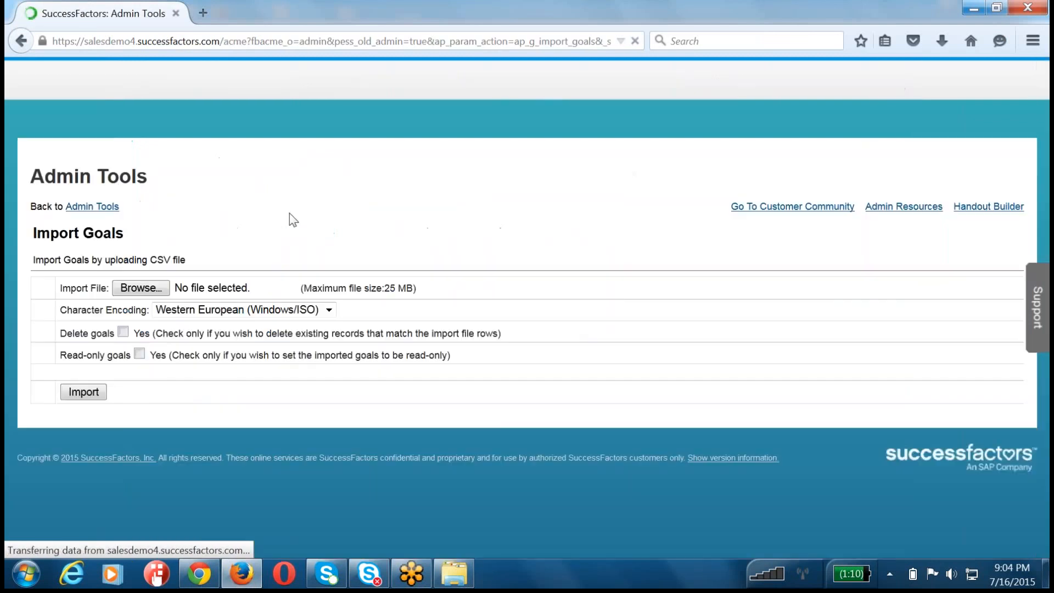
Step: Import "File5_Compensation Mastery goal import.csv" with Western European (Windows/ISO) encoding, leaving the delete and read-only goal options off
{"action": "left_click", "coordinate": [174, 288]}
{"action": "left_click", "coordinate": [353, 112]}
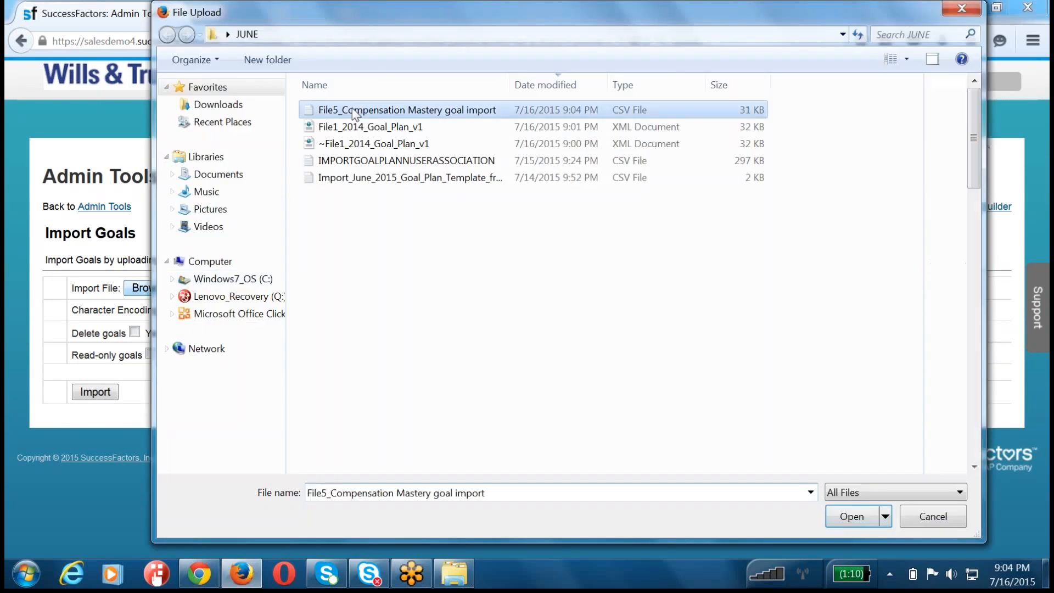
{"action": "double_click", "coordinate": [353, 112]}
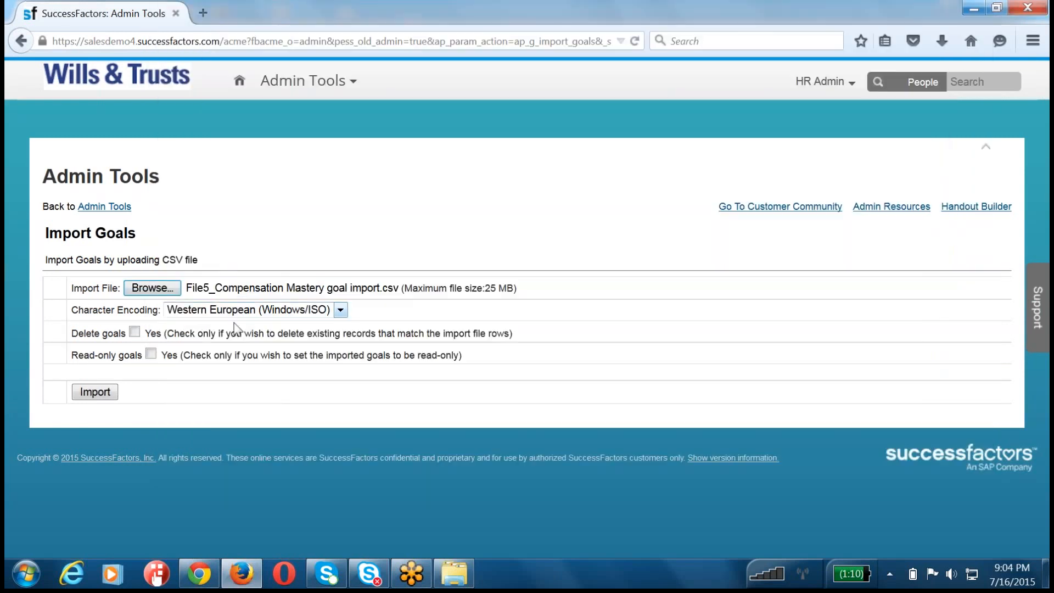
{"action": "left_click", "coordinate": [101, 397]}
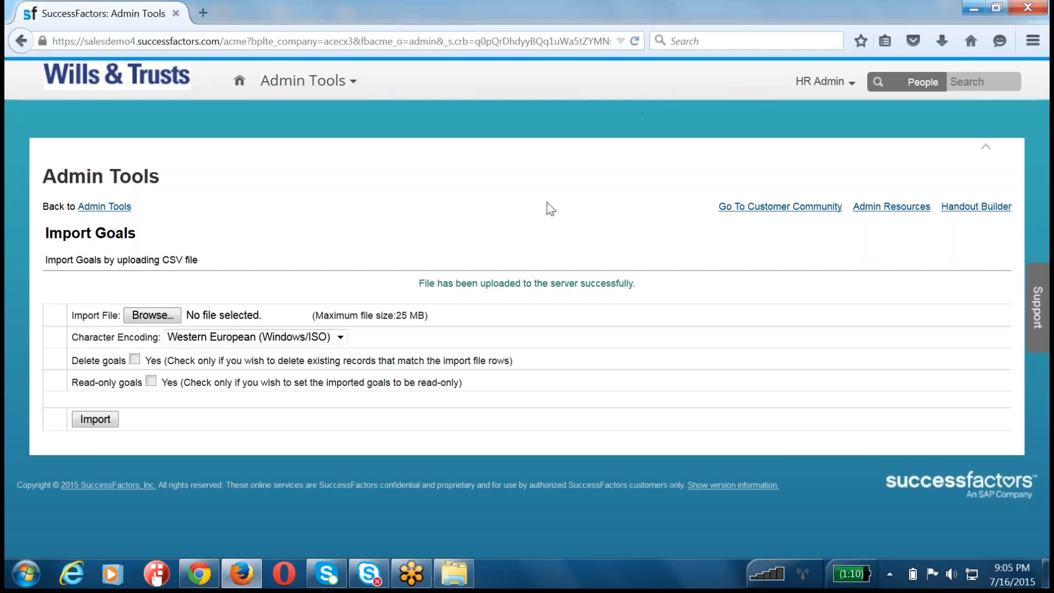
Step: Switch to Provisioning in Chrome, open the company's settings, find Monitor Jobs and view the waiting jobs
{"action": "left_click", "coordinate": [198, 574]}
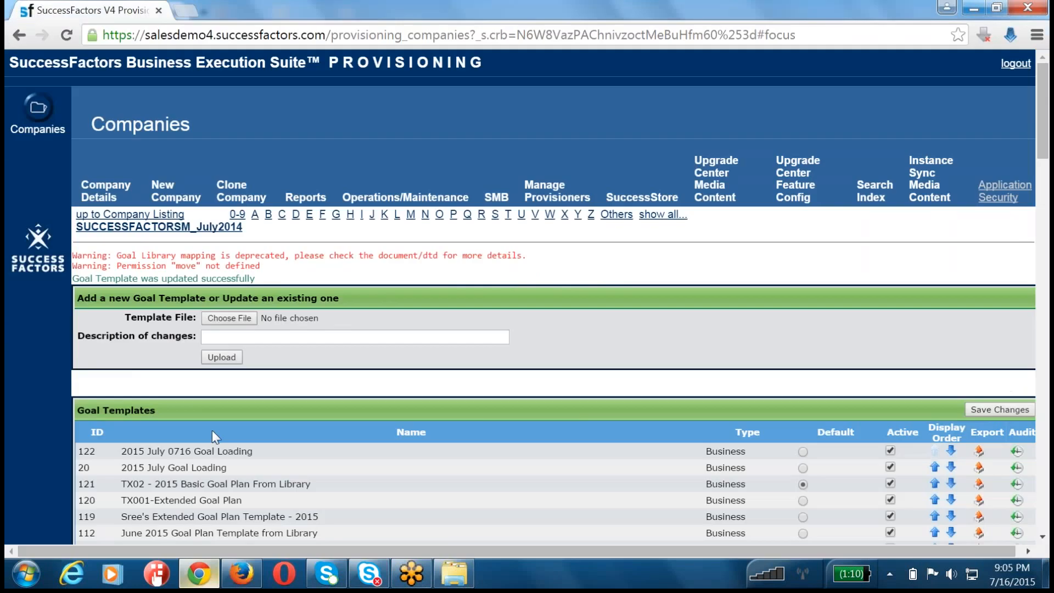
{"action": "left_click", "coordinate": [159, 227]}
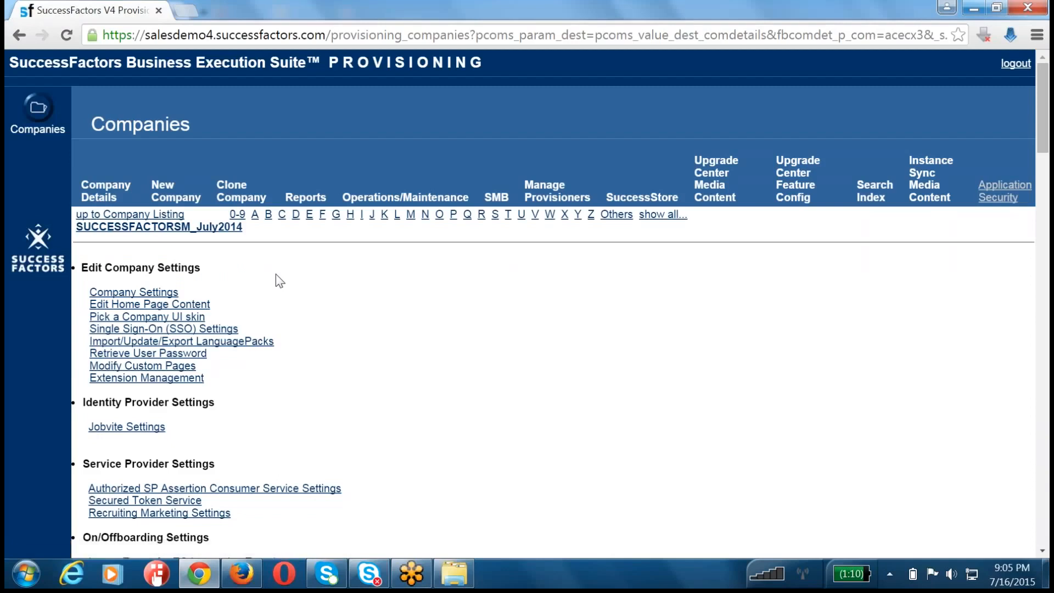
{"action": "key", "text": "ctrl+f"}
{"action": "type", "text": "Monitor Jobs"}
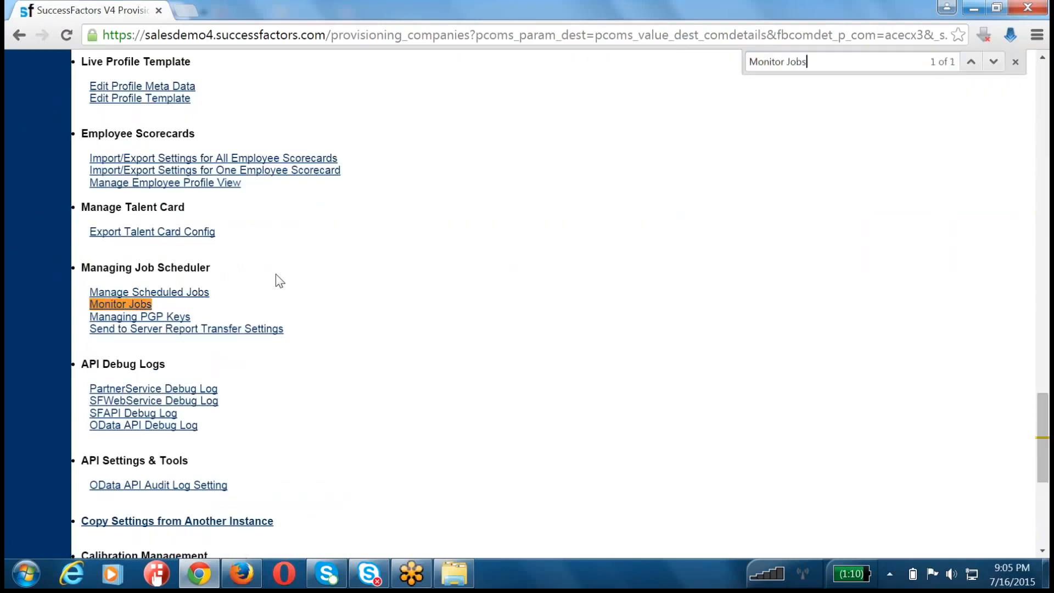
{"action": "left_click", "coordinate": [131, 306]}
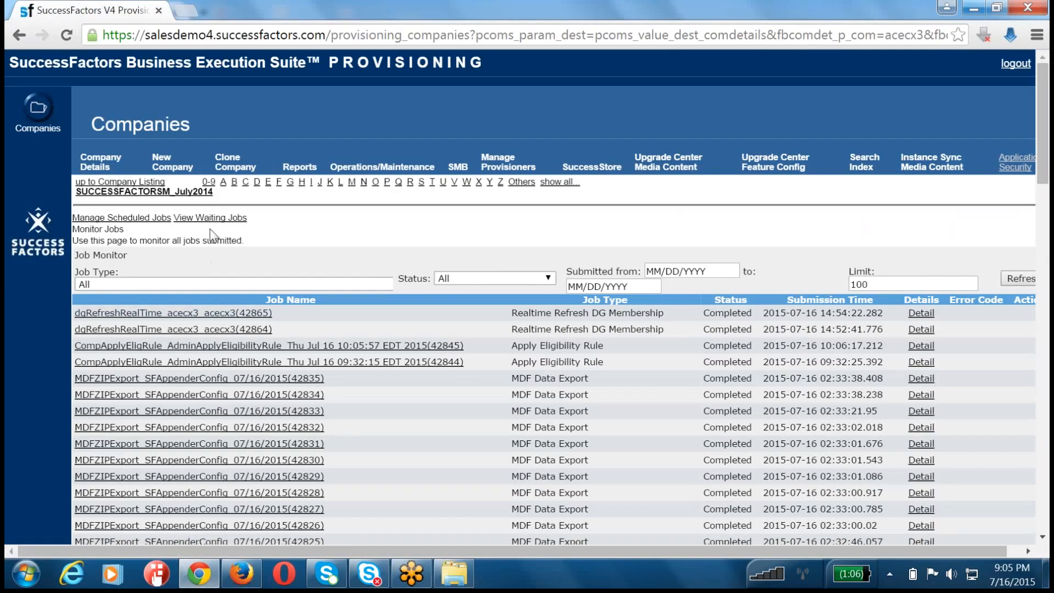
{"action": "left_click", "coordinate": [211, 218]}
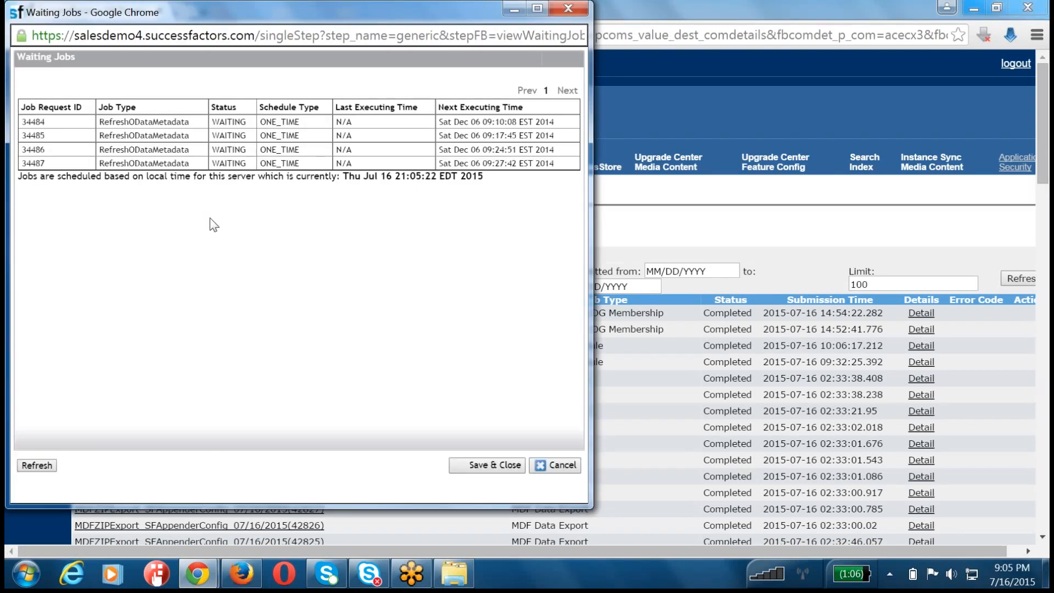
Step: Close the waiting jobs, look for the goal import among the submitted jobs, and review its upload status on Firefox's Import Goals page
{"action": "left_click", "coordinate": [568, 8]}
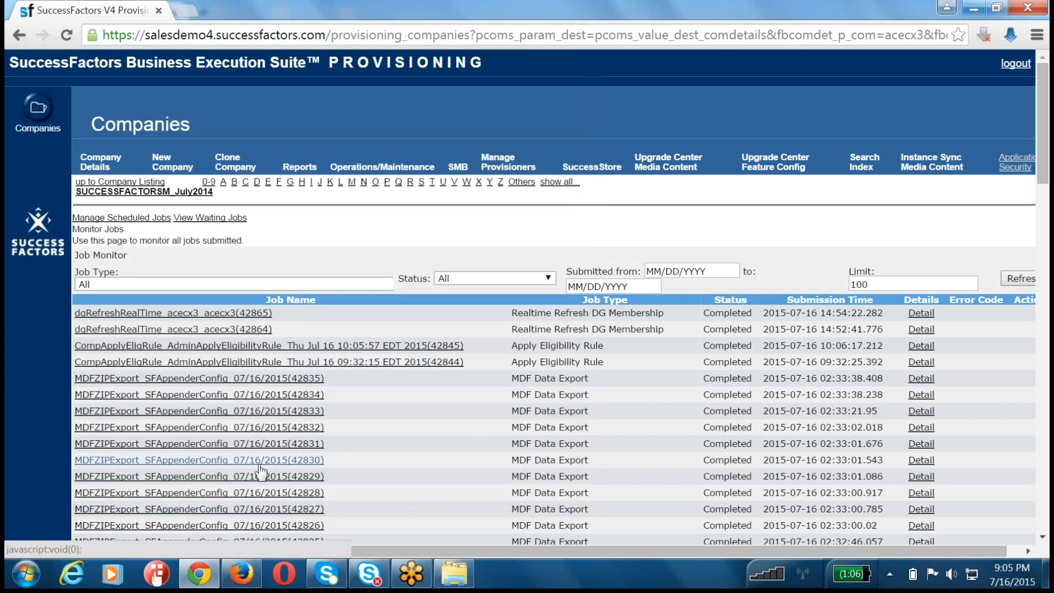
{"action": "scroll", "coordinate": [261, 472], "scroll_direction": "down", "scroll_amount": 5}
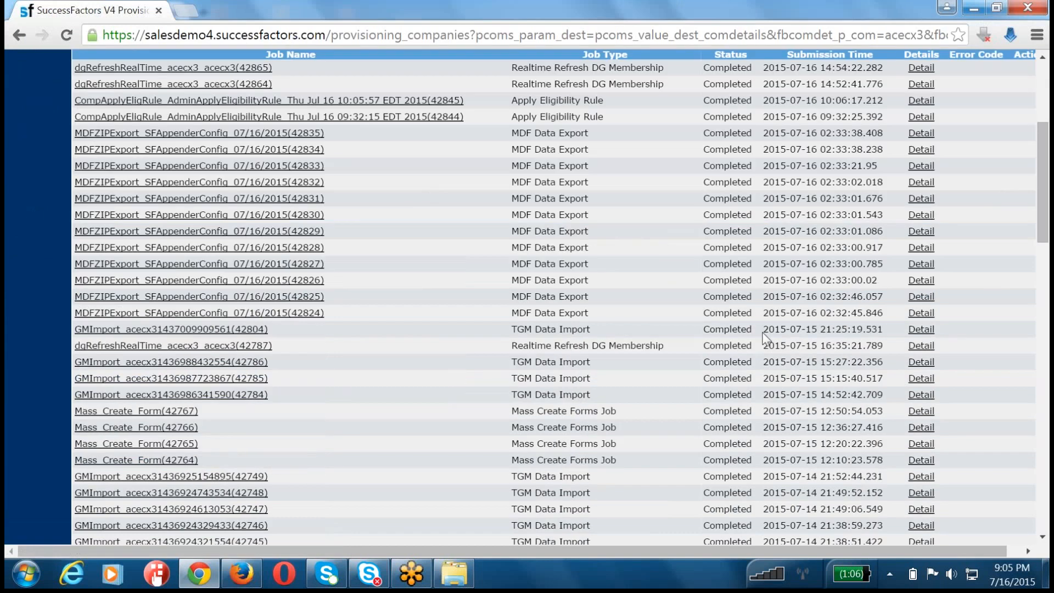
{"action": "scroll", "coordinate": [755, 334], "scroll_direction": "up", "scroll_amount": 5}
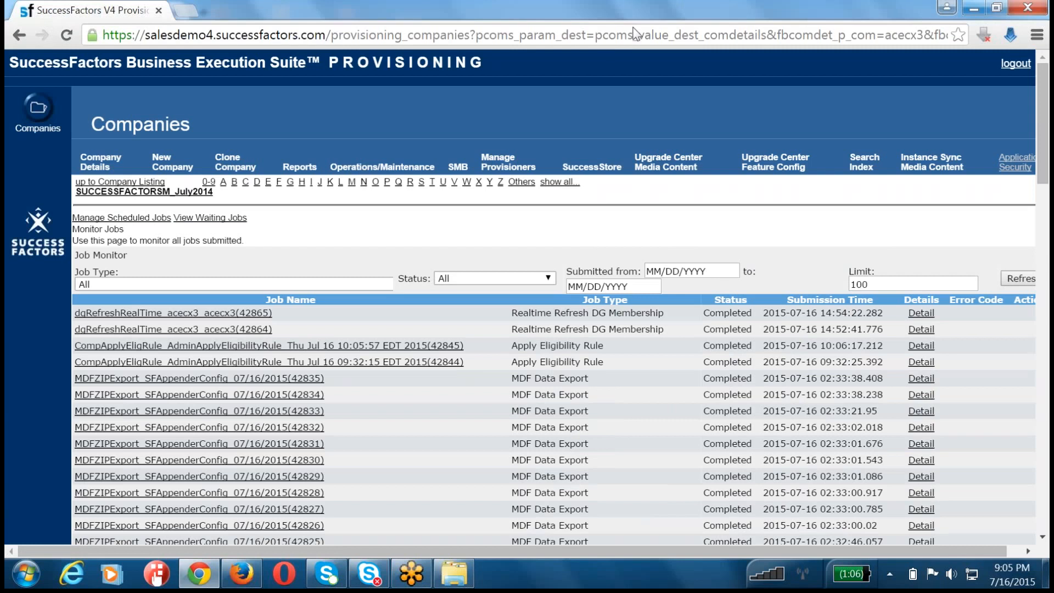
{"action": "key", "text": "alt+Tab"}
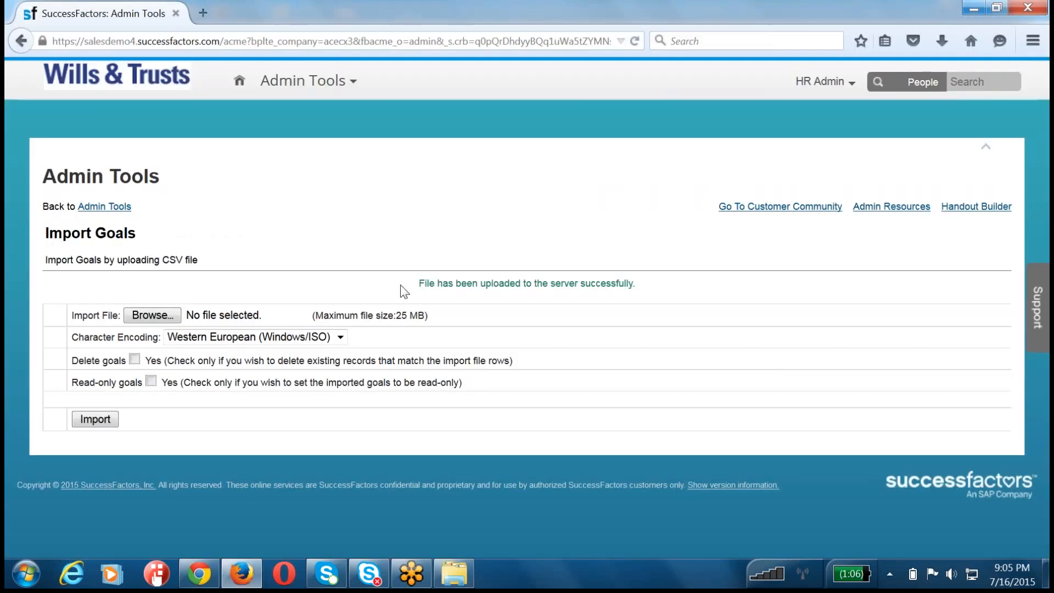
{"action": "left_click_drag", "start_coordinate": [431, 276], "coordinate": [705, 279]}
{"action": "key", "text": "alt+Tab"}
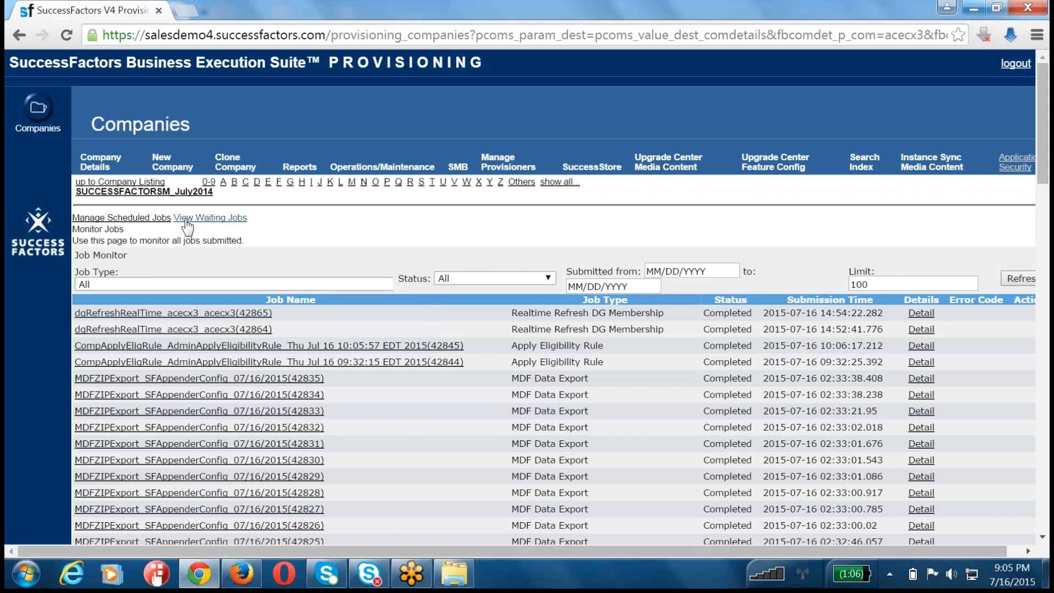
Step: Return to the SUCCESSFACTORSM_July2014 company settings, find Monitor Jobs and reload the submitted jobs list
{"action": "left_click", "coordinate": [132, 193]}
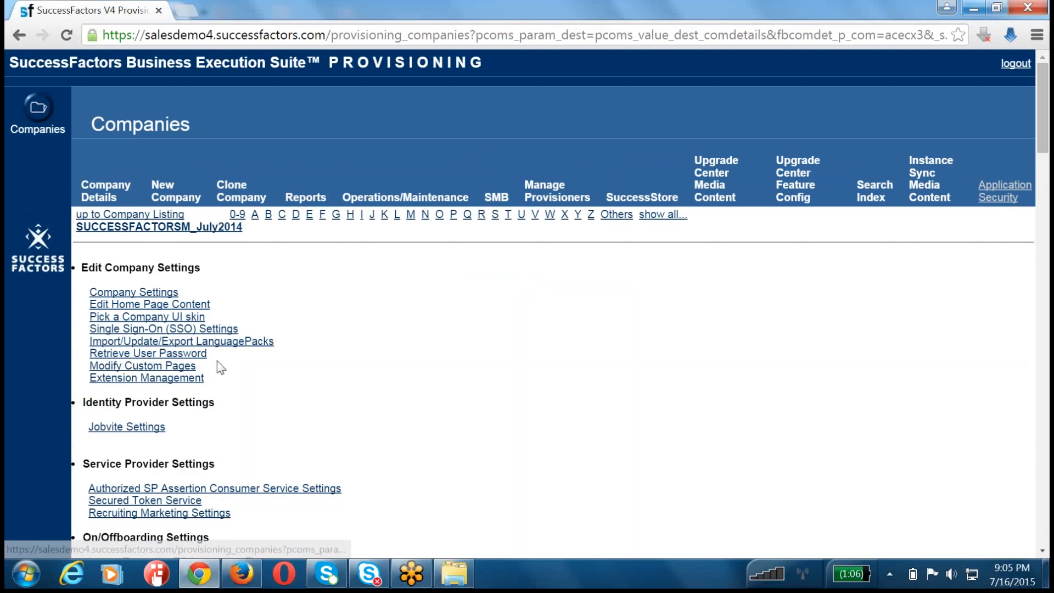
{"action": "key", "text": "ctrl+f"}
{"action": "type", "text": "Monitor Jobs"}
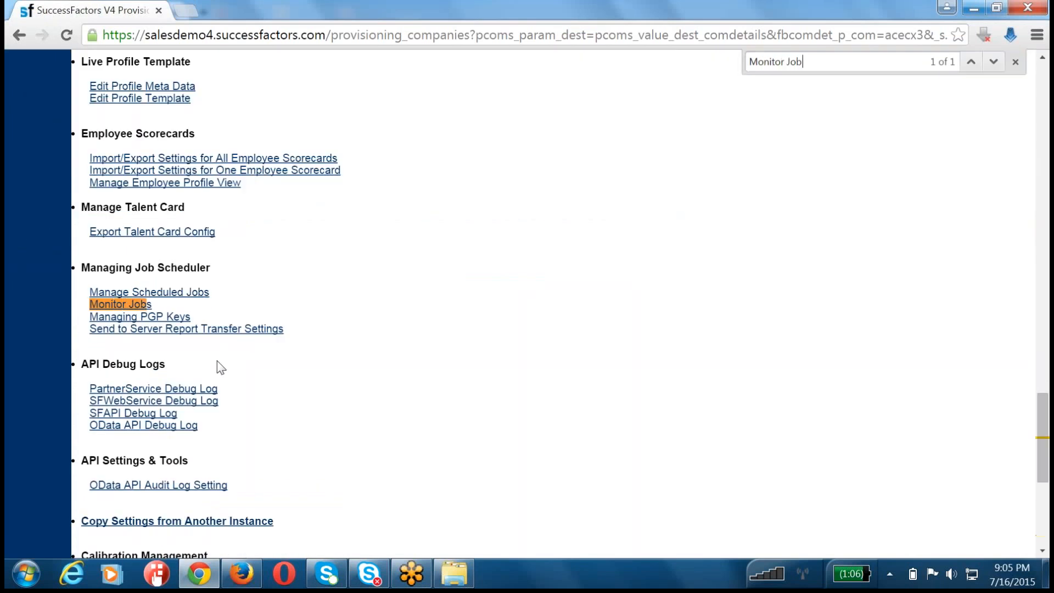
{"action": "left_click", "coordinate": [142, 307]}
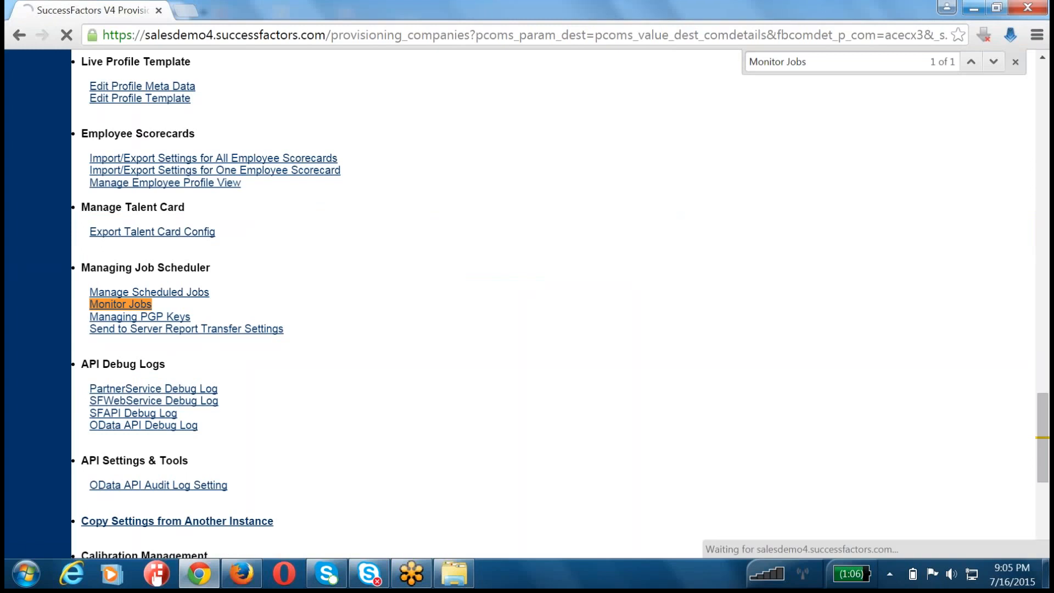
{"action": "left_click", "coordinate": [252, 583]}
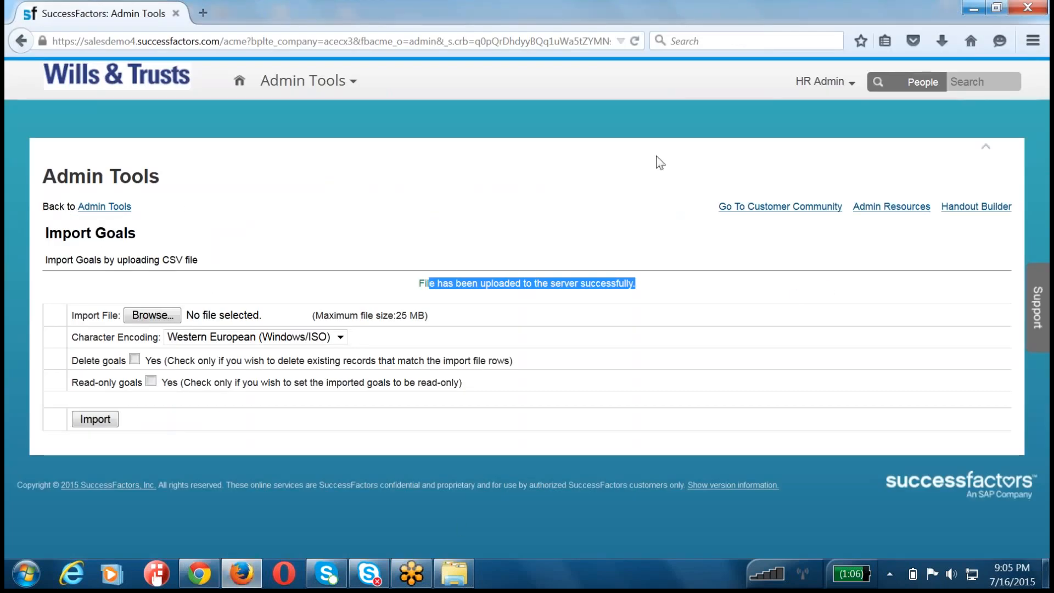
{"action": "left_click", "coordinate": [195, 575]}
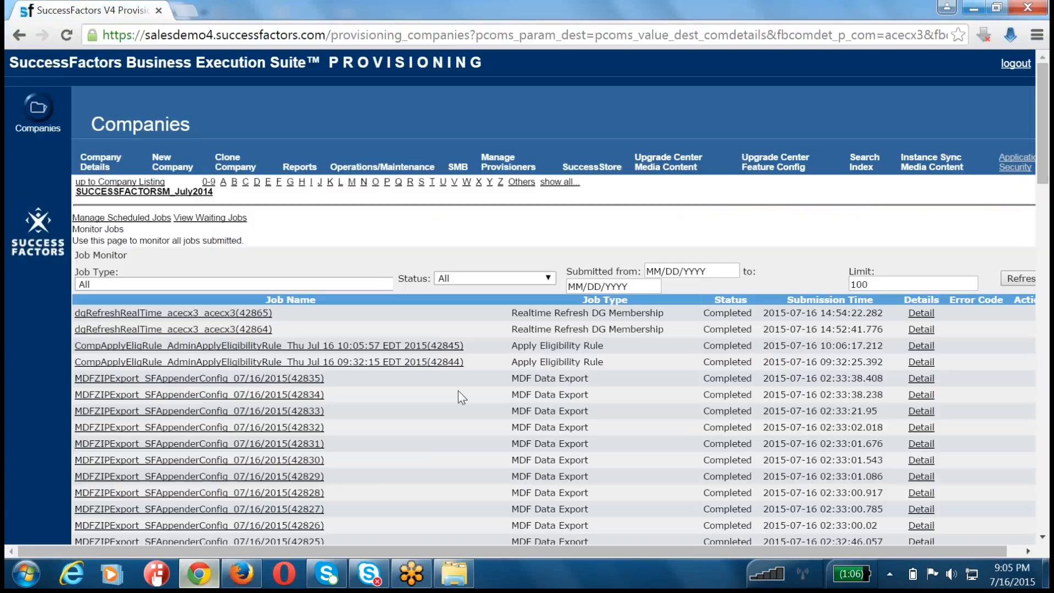
Step: Open Gmail in a new Chrome window and read the created objectives line in the Objective Import Process Status email
{"action": "key", "text": "ctrl+n"}
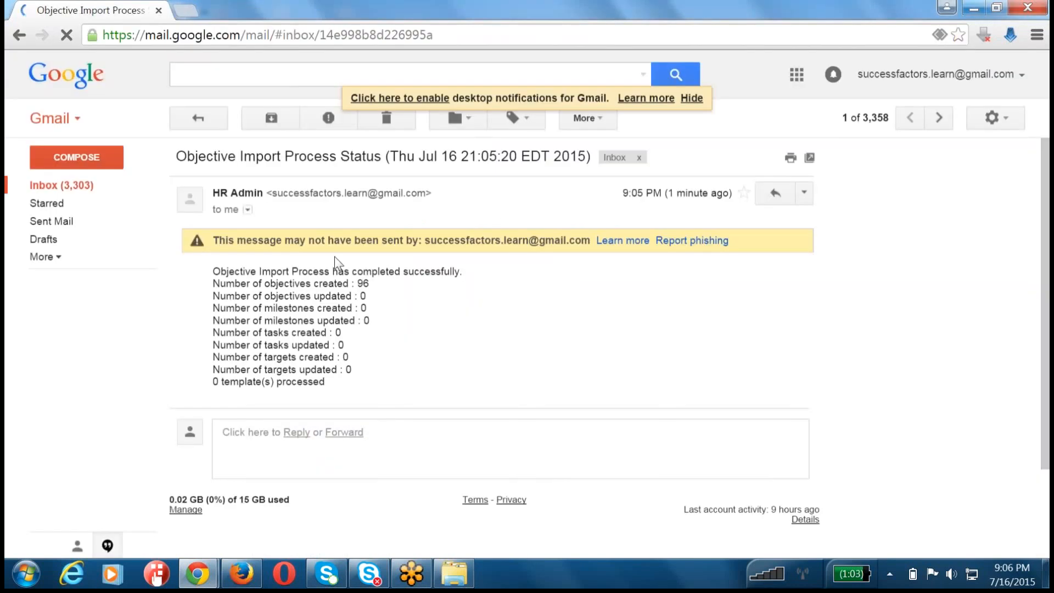
{"action": "left_click_drag", "start_coordinate": [214, 275], "coordinate": [330, 383]}
{"action": "left_click_drag", "start_coordinate": [369, 283], "coordinate": [171, 286]}
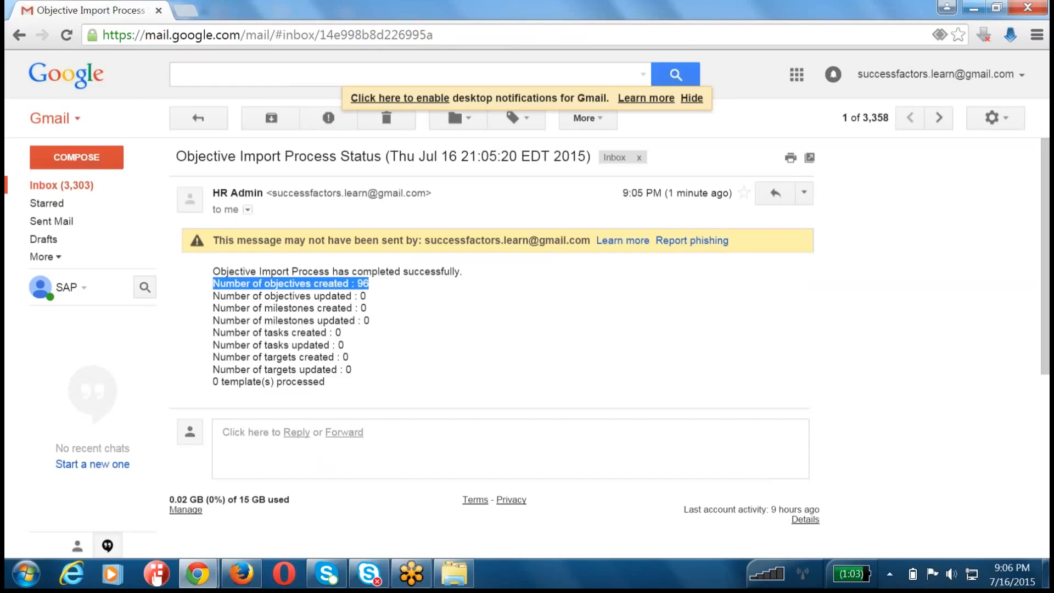
{"action": "left_click", "coordinate": [405, 286]}
{"action": "left_click_drag", "start_coordinate": [405, 287], "coordinate": [188, 283]}
Step: Switch to Firefox, log out of the HR Admin account and load the plain salesdemo4.successfactors.com/login page
{"action": "left_click", "coordinate": [188, 576]}
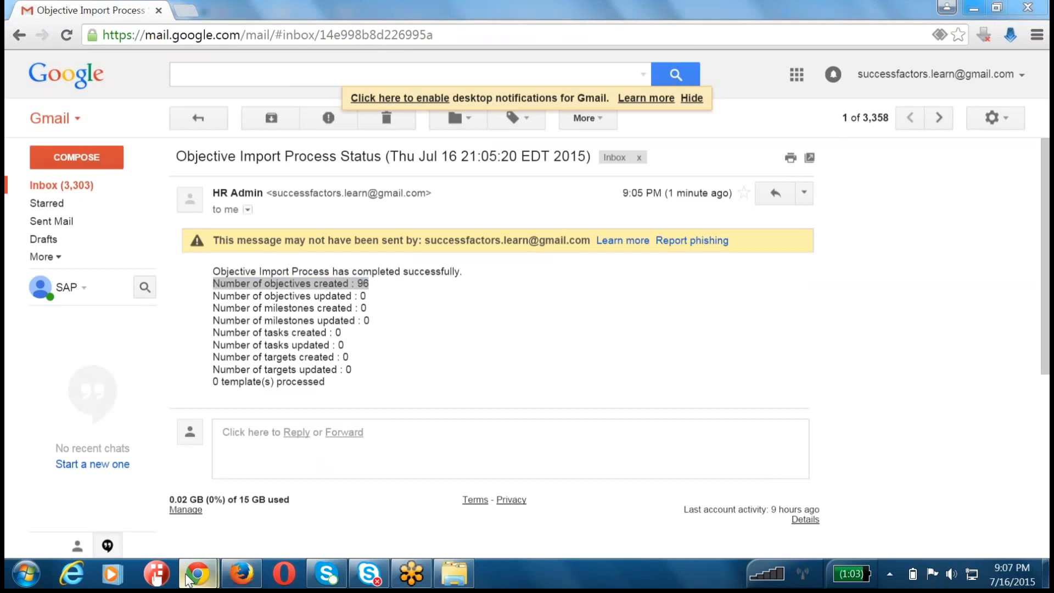
{"action": "left_click", "coordinate": [240, 574]}
{"action": "left_click", "coordinate": [347, 153]}
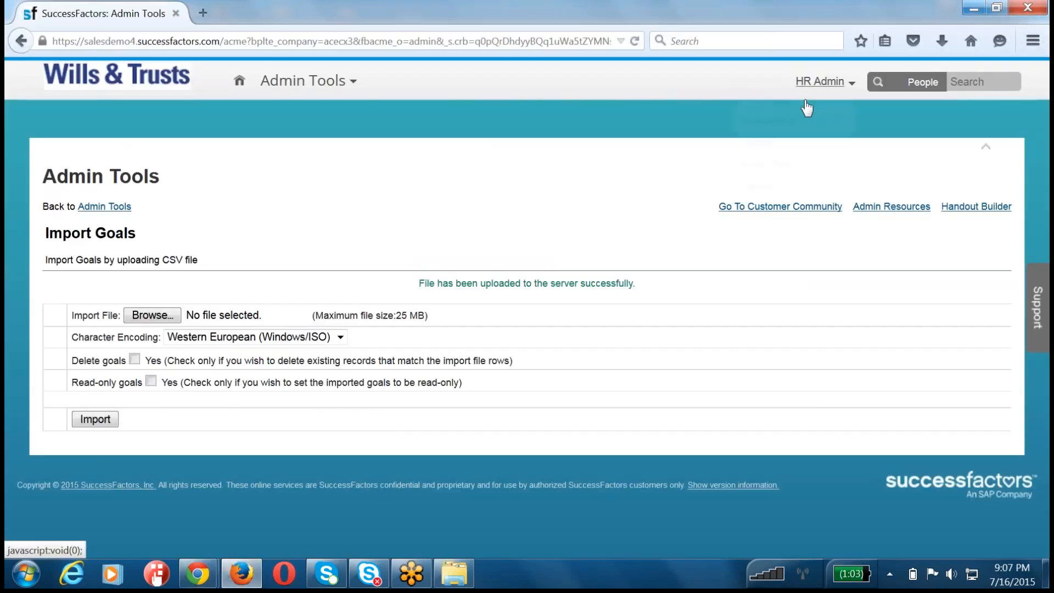
{"action": "left_click", "coordinate": [813, 82]}
{"action": "left_click", "coordinate": [756, 186]}
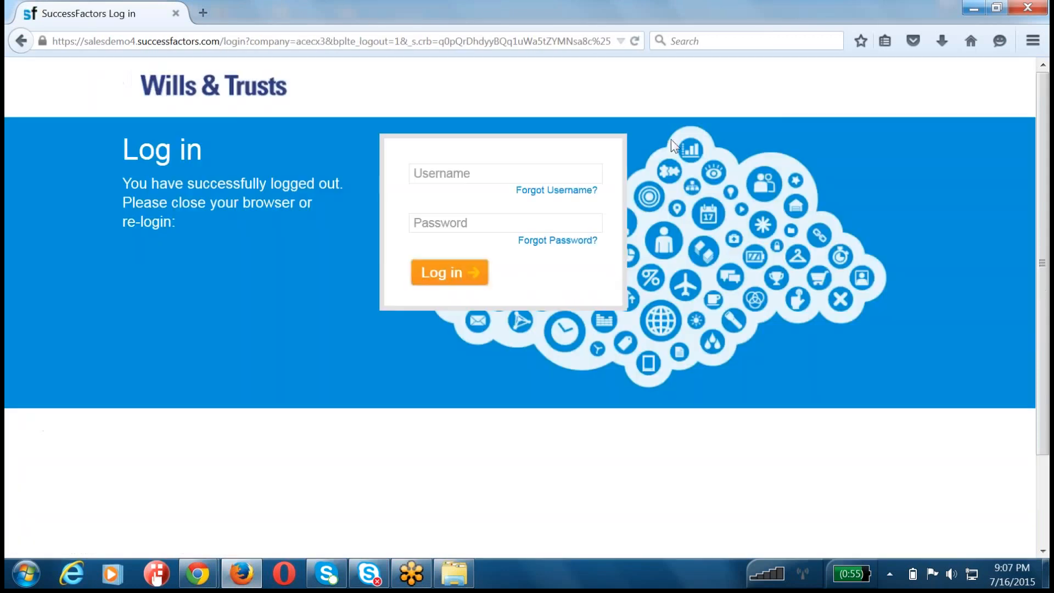
{"action": "left_click", "coordinate": [247, 41]}
{"action": "key", "text": "shift+End"}
{"action": "key", "text": "Delete"}
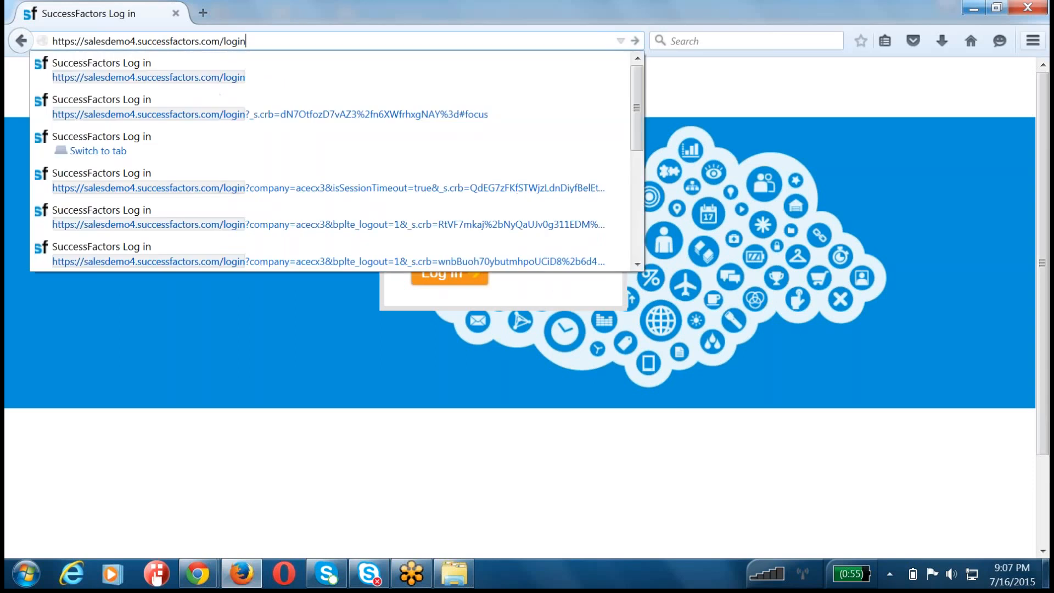
{"action": "key", "text": "Return"}
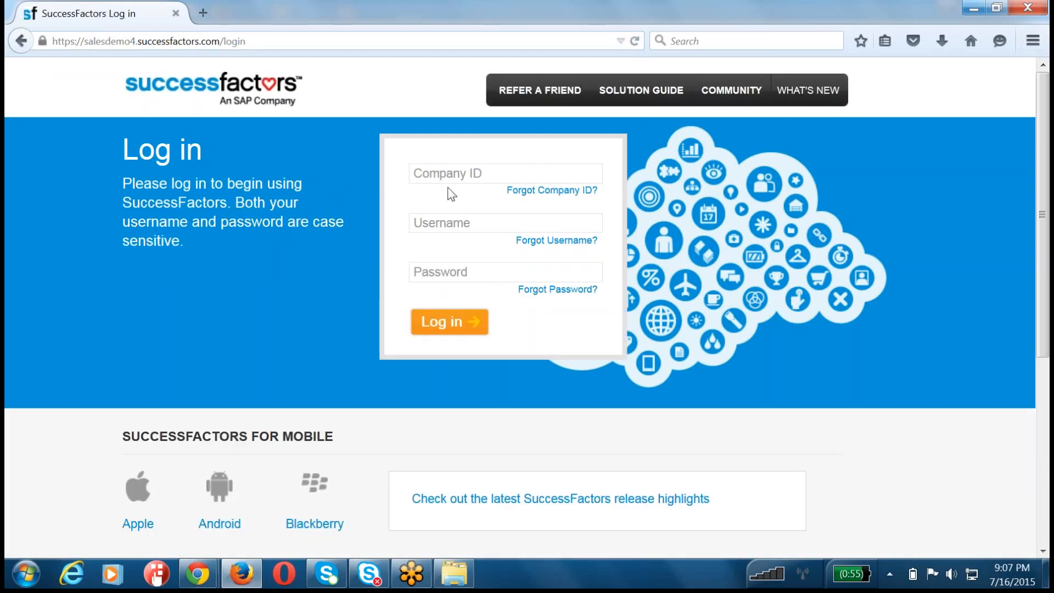
Step: Log in with company ID acecx3, username hradmin and the account password, and dismiss the offer to remember the password
{"action": "left_click", "coordinate": [462, 173]}
{"action": "type", "text": "acecx3"}
{"action": "key", "text": "Tab"}
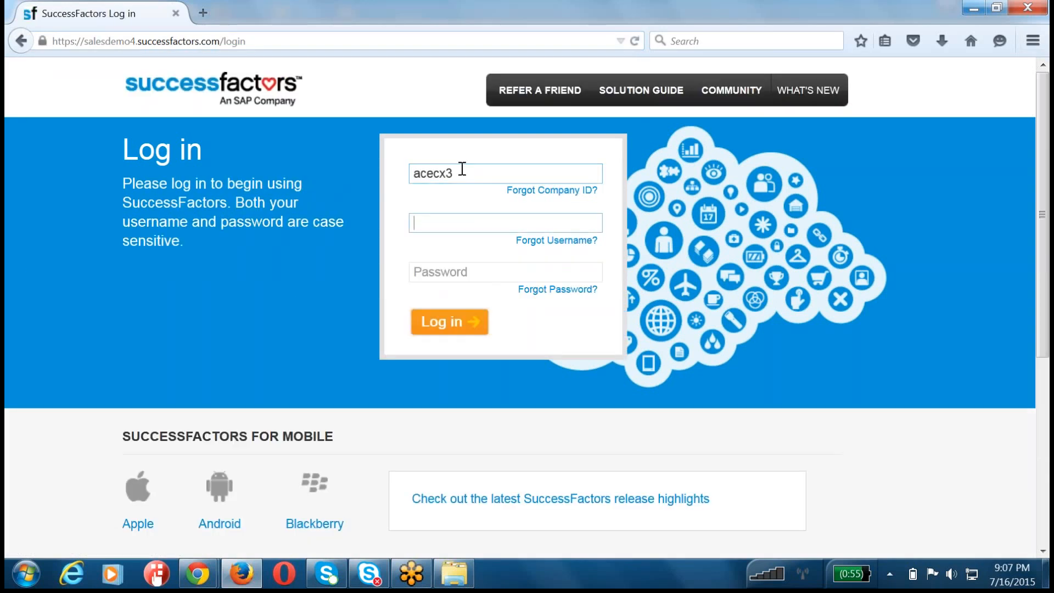
{"action": "type", "text": "hradmin"}
{"action": "key", "text": "Tab"}
{"action": "type", "text": "******"}
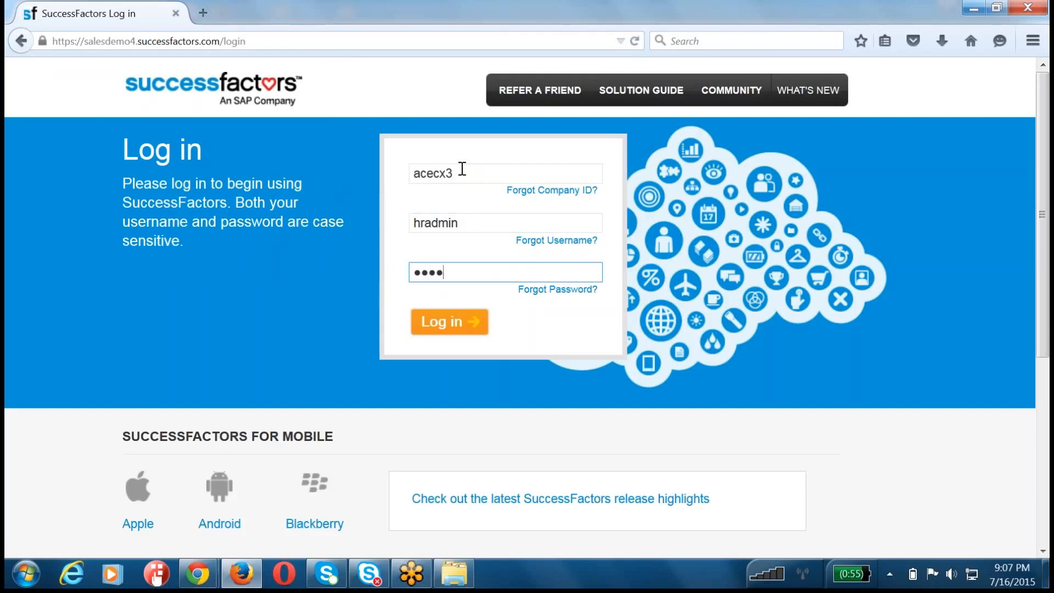
{"action": "key", "text": "Return"}
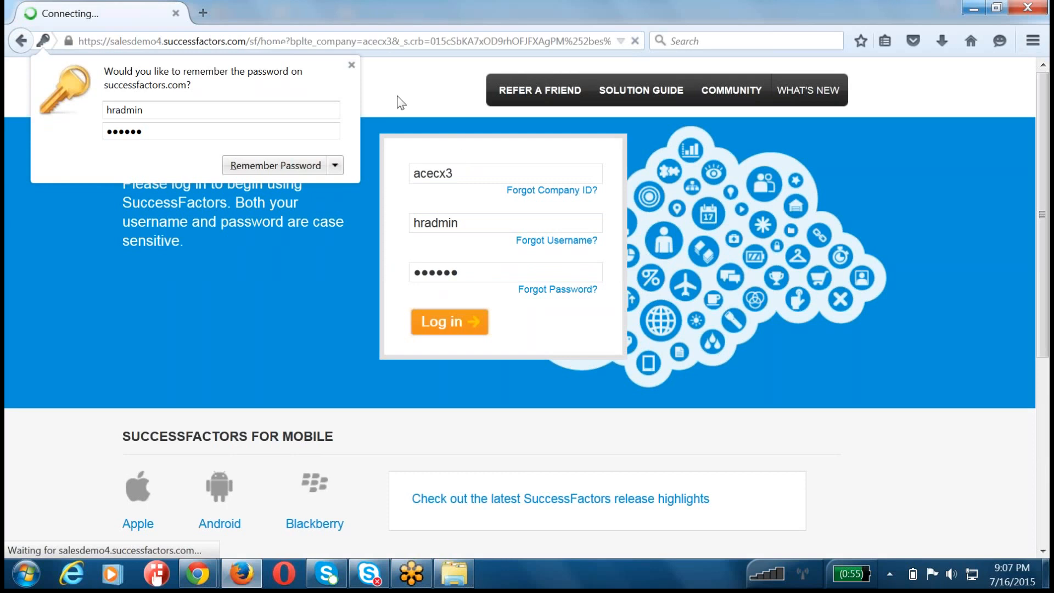
{"action": "left_click", "coordinate": [351, 66]}
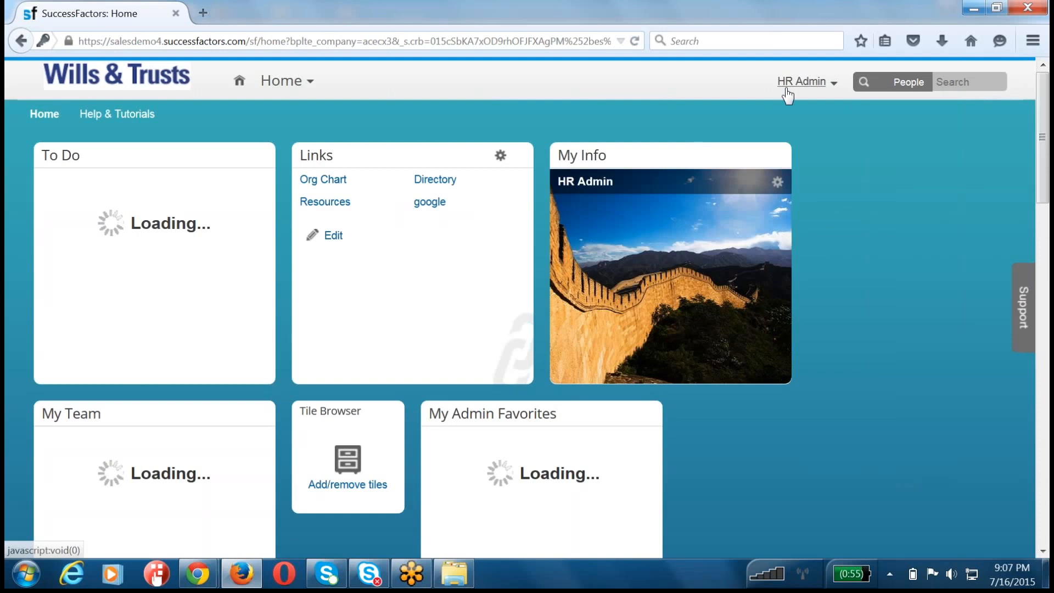
Step: Proxy as the employee who is VP of Finance - Financial Services, finding the target user by first name
{"action": "left_click", "coordinate": [790, 96]}
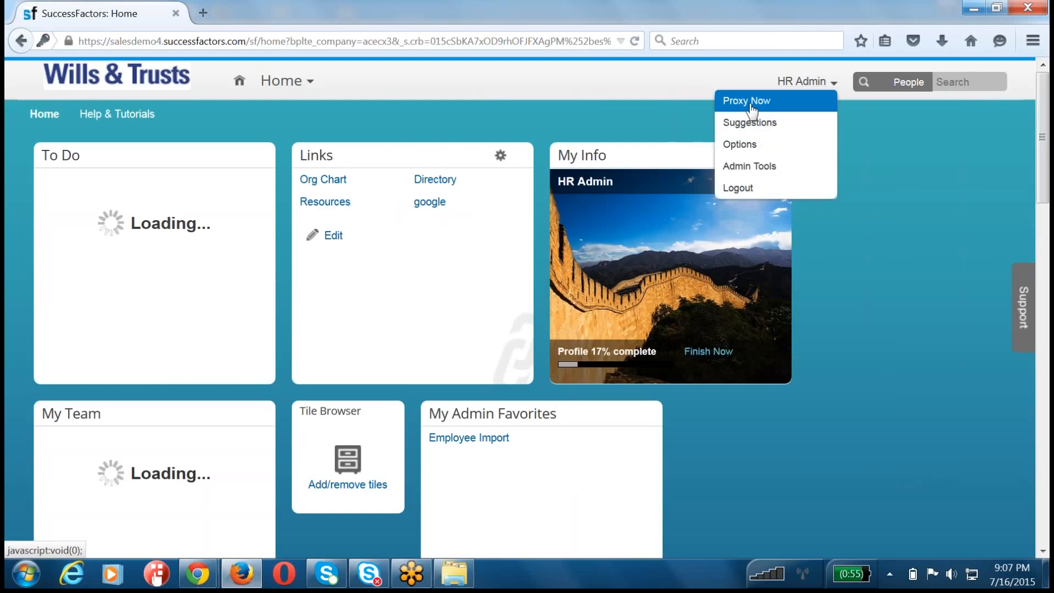
{"action": "left_click", "coordinate": [757, 103]}
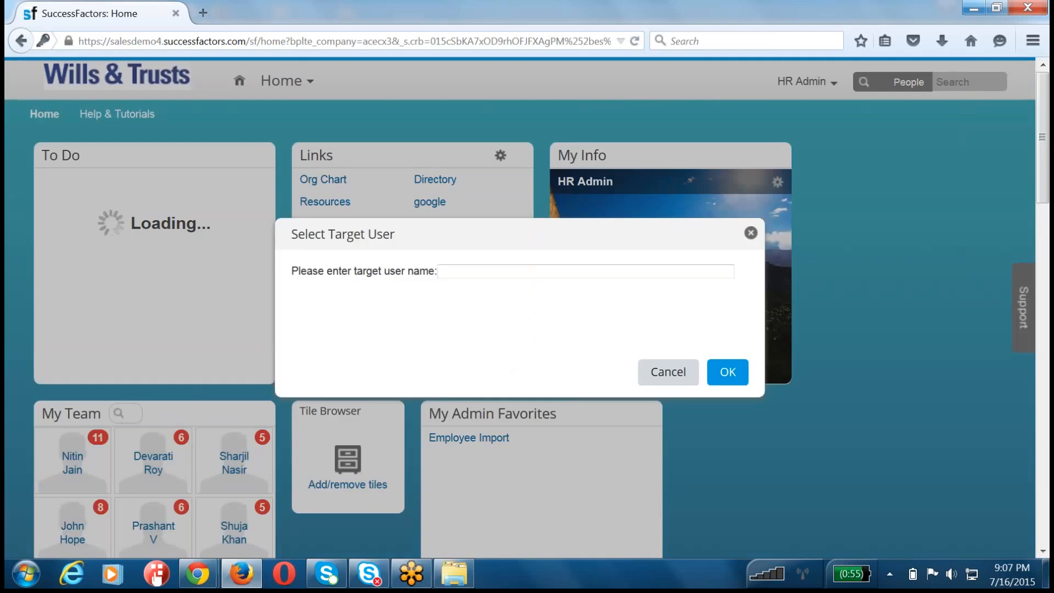
{"action": "type", "text": "larry"}
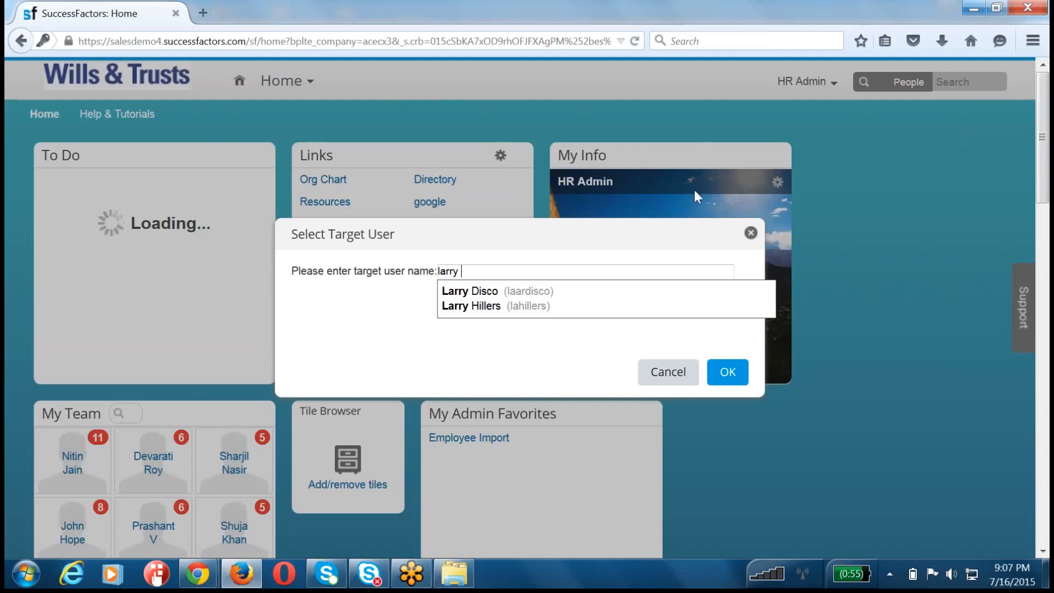
{"action": "left_click", "coordinate": [544, 306]}
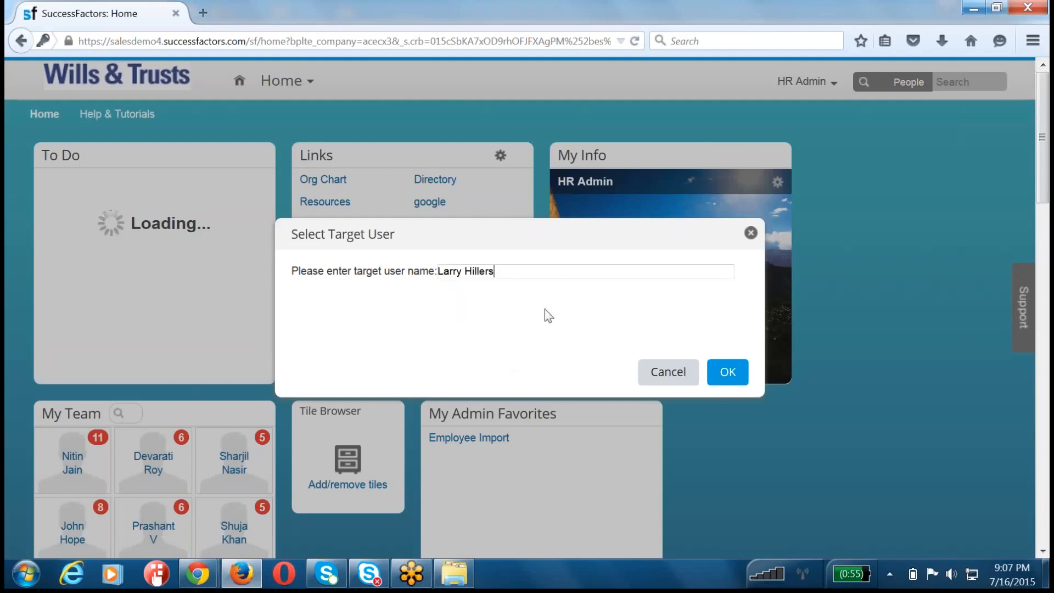
{"action": "left_click", "coordinate": [728, 373]}
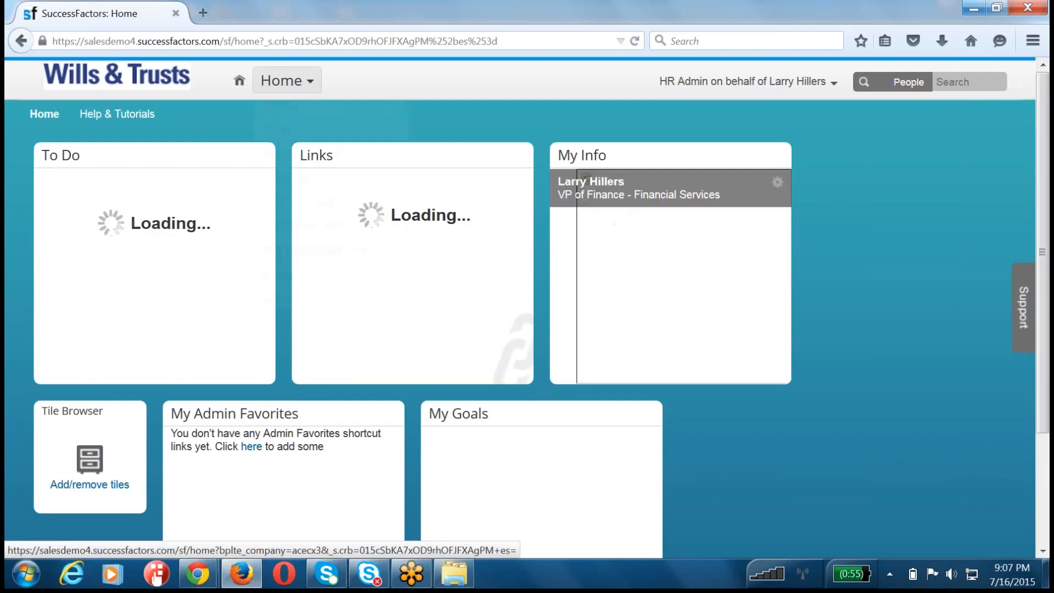
Step: Open the proxied employee's Goals page and choose the "2015 July 0716 Goal Loading" goal plan
{"action": "left_click", "coordinate": [282, 81]}
{"action": "left_click", "coordinate": [299, 134]}
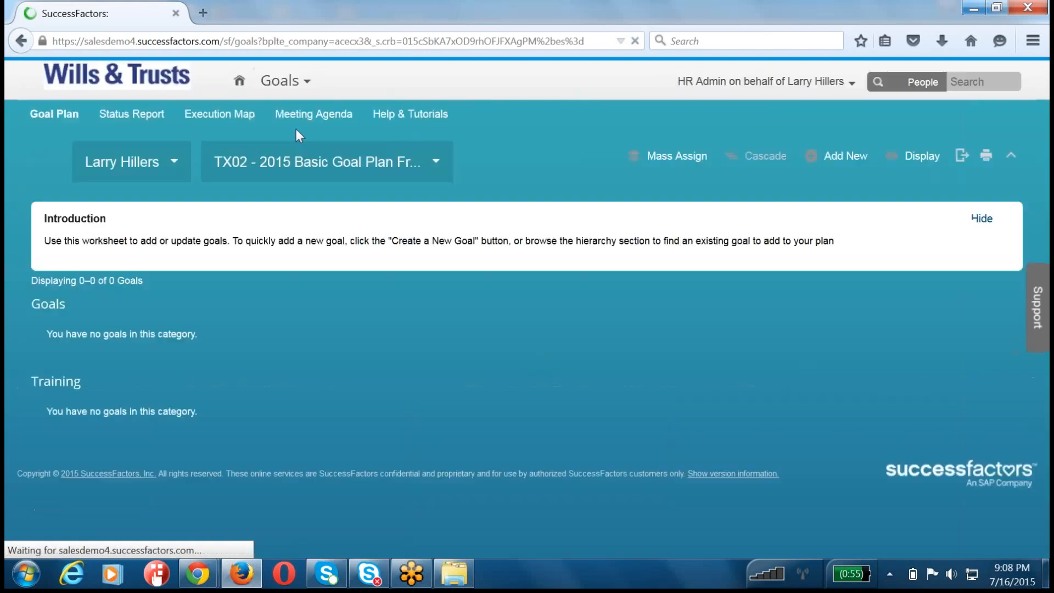
{"action": "left_click", "coordinate": [306, 179]}
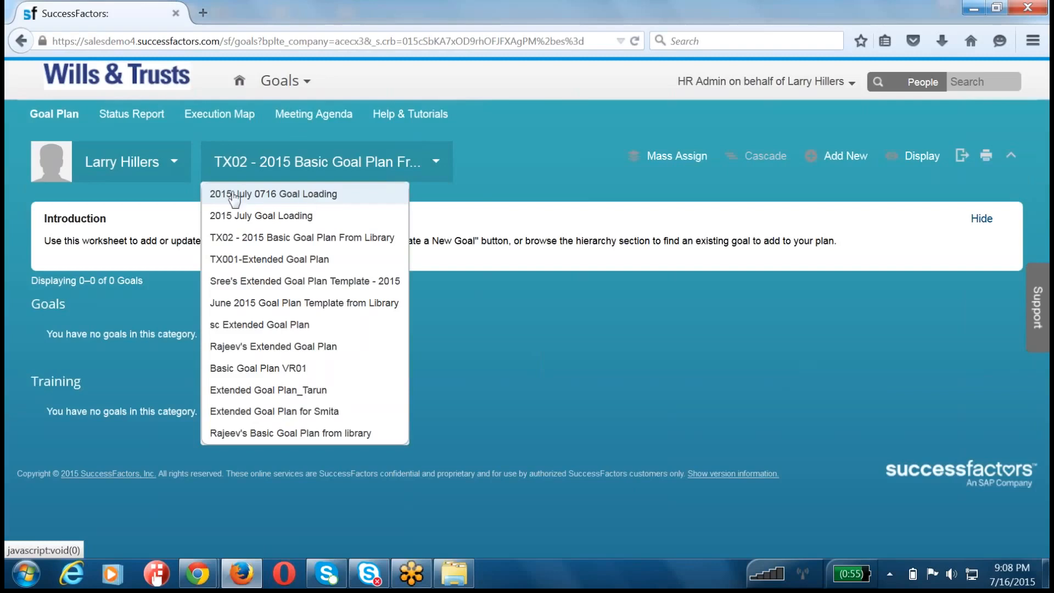
{"action": "left_click", "coordinate": [284, 195]}
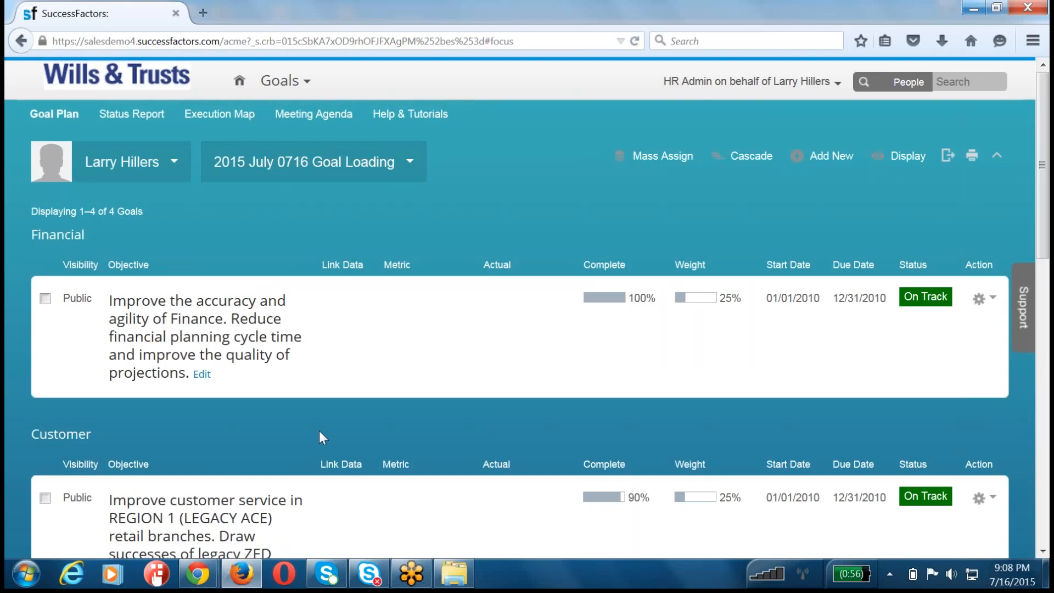
Step: Review the imported goals in the plan from Financial to Innovation and Learning, focusing on the Financial category and its objective
{"action": "scroll", "coordinate": [319, 432], "scroll_direction": "down", "scroll_amount": 10}
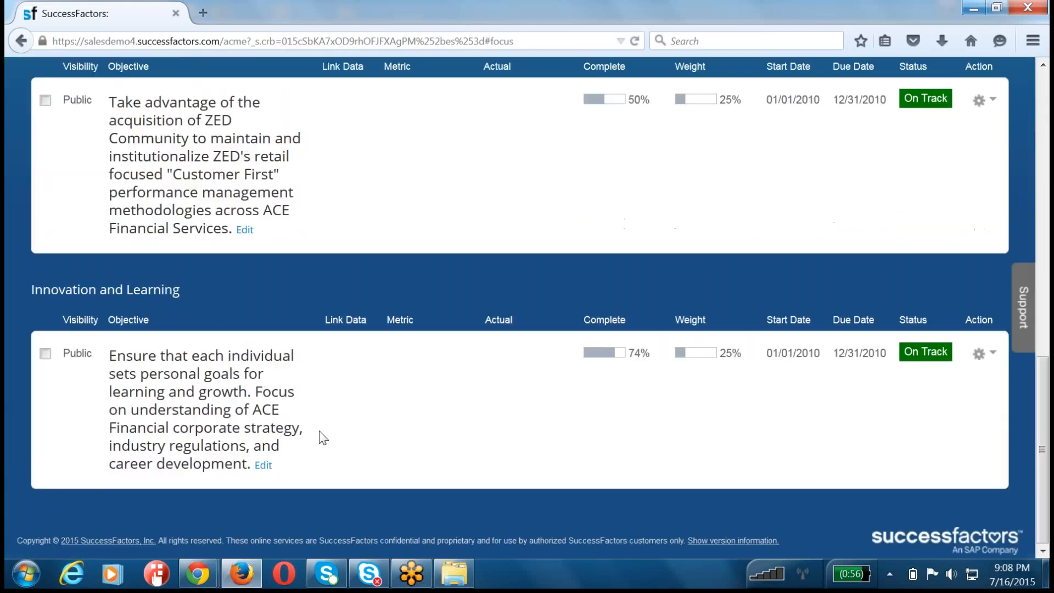
{"action": "scroll", "coordinate": [324, 438], "scroll_direction": "up", "scroll_amount": 15}
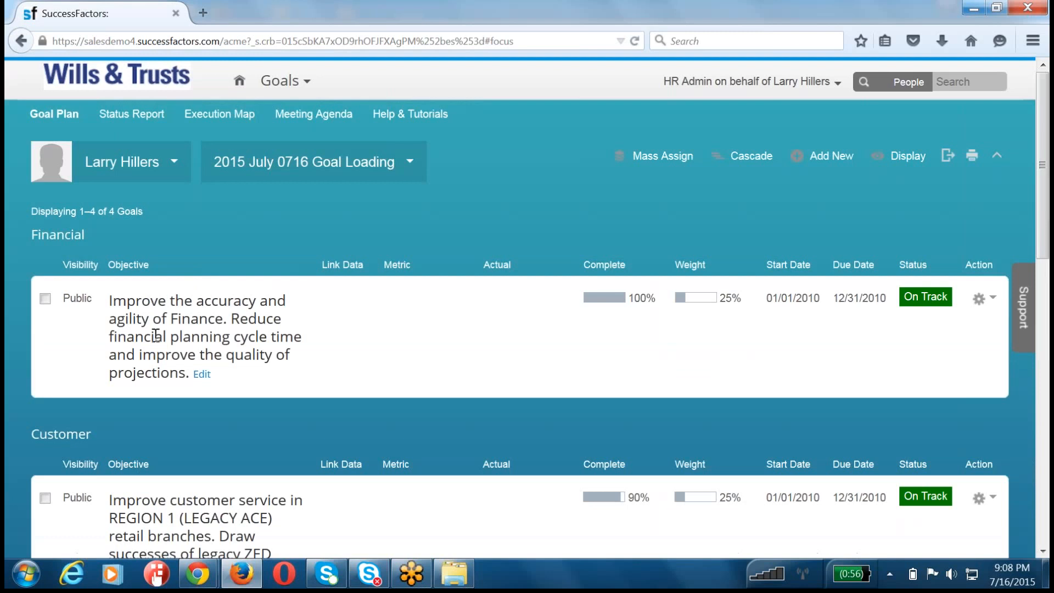
{"action": "left_click_drag", "start_coordinate": [141, 372], "coordinate": [74, 249]}
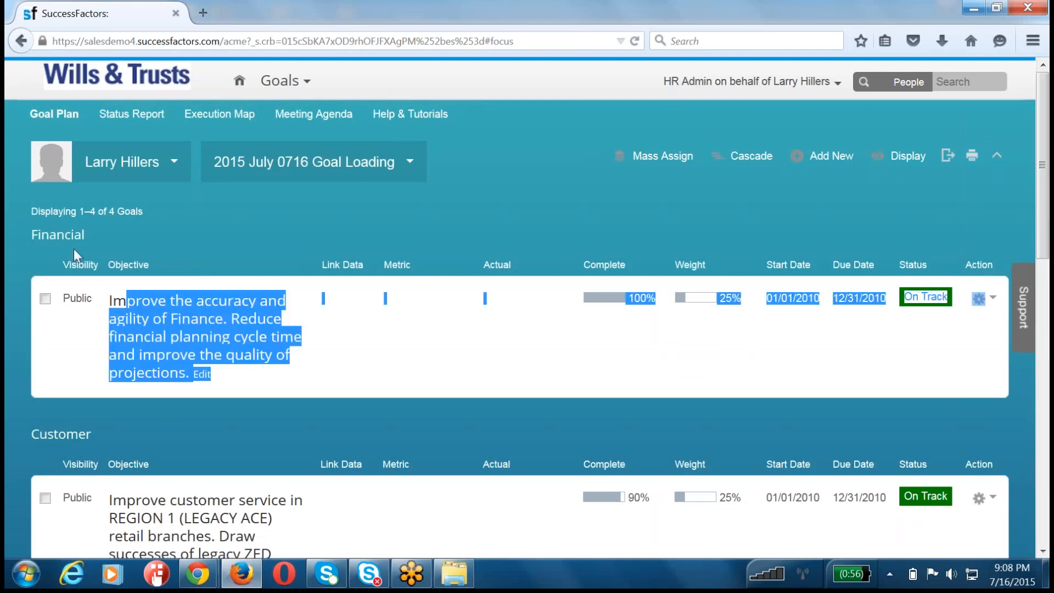
{"action": "left_click", "coordinate": [71, 240]}
{"action": "double_click", "coordinate": [72, 240]}
Step: Switch to the JUNE folder and open the CSV file File5_Compensation Mastery goal import in Microsoft Excel
{"action": "left_click", "coordinate": [454, 574]}
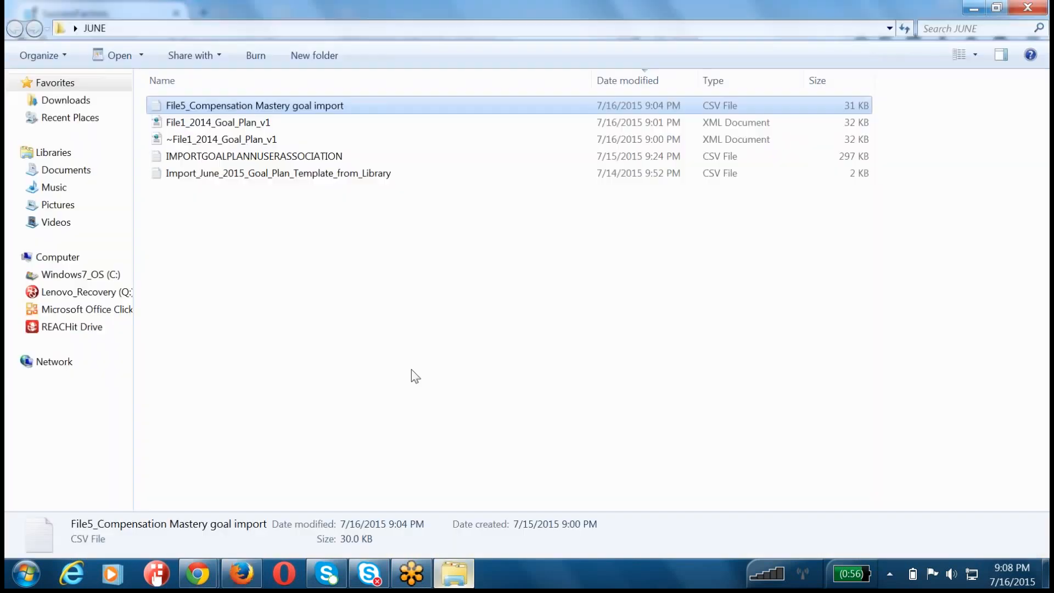
{"action": "right_click", "coordinate": [249, 108]}
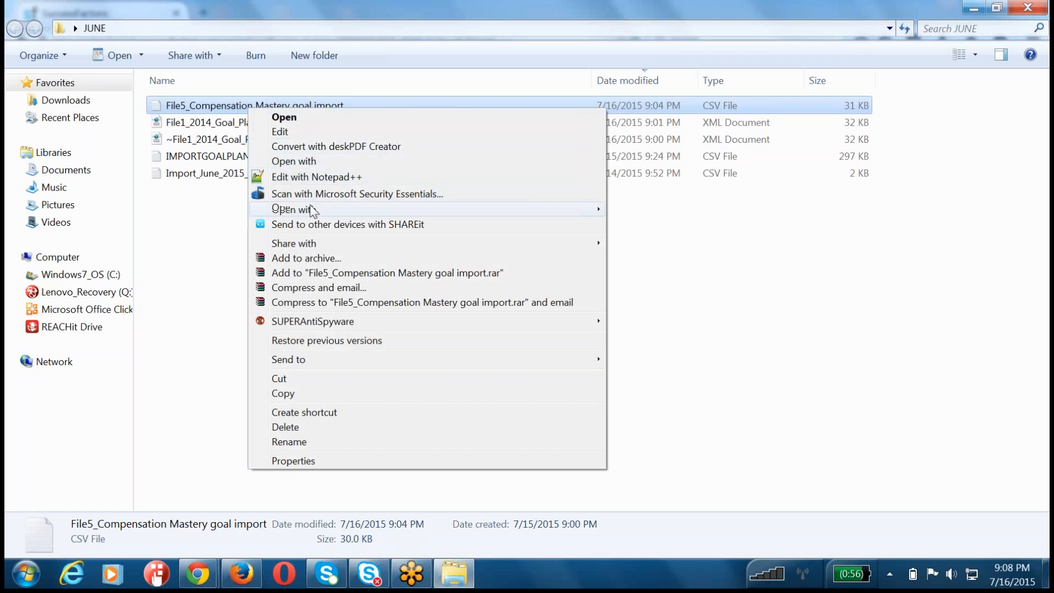
{"action": "mouse_move", "coordinate": [317, 211]}
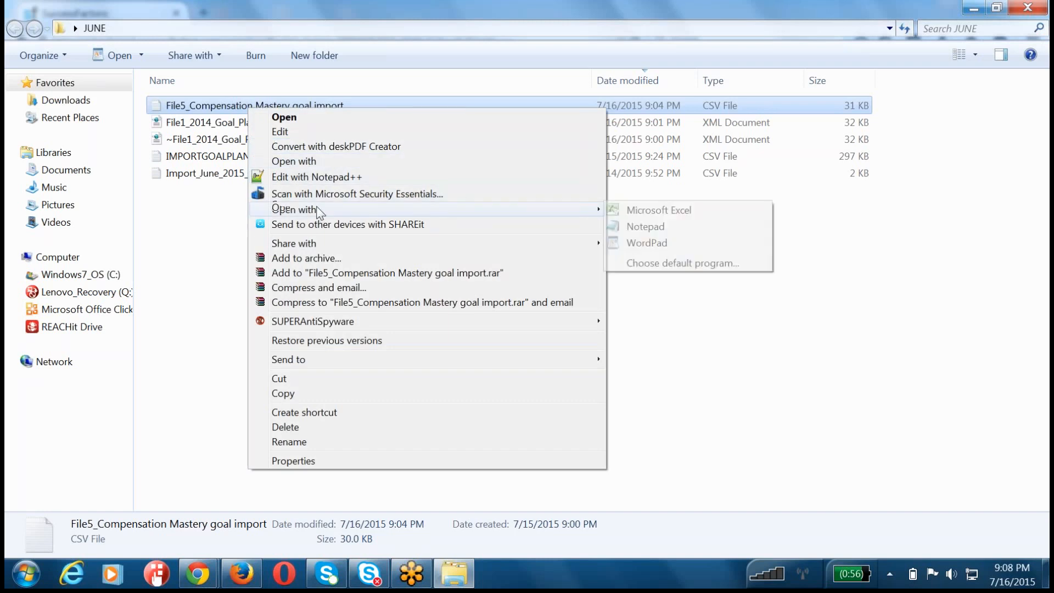
{"action": "left_click", "coordinate": [708, 211]}
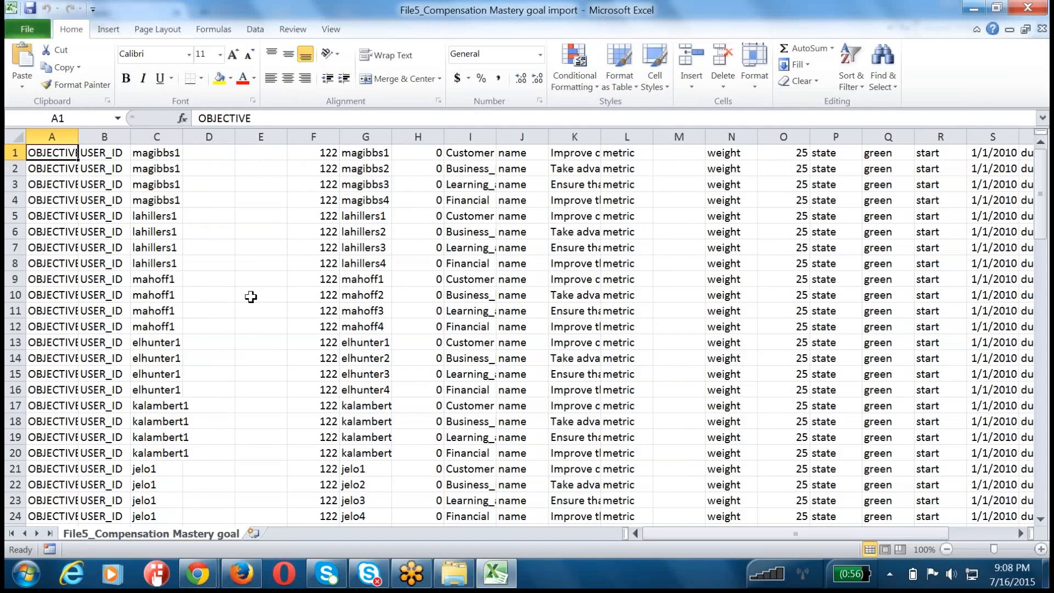
Step: Widen column I to read the goal categories, and examine the second and third employees' user IDs in column C
{"action": "left_click", "coordinate": [279, 339]}
{"action": "left_click_drag", "start_coordinate": [496, 137], "coordinate": [511, 200]}
{"action": "left_click", "coordinate": [478, 158]}
{"action": "left_click", "coordinate": [650, 153]}
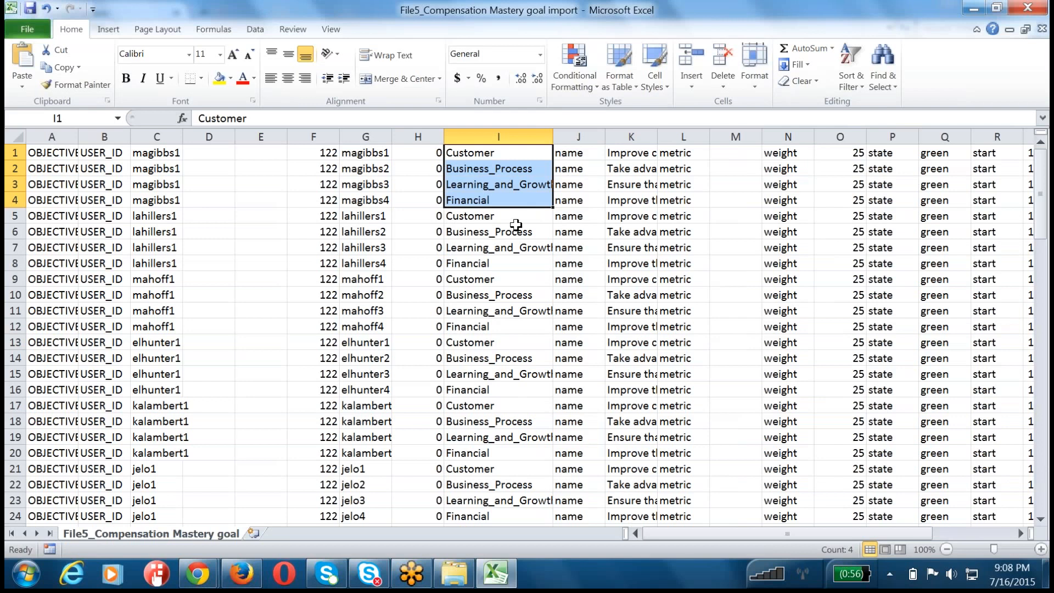
{"action": "left_click_drag", "start_coordinate": [171, 215], "coordinate": [170, 262]}
{"action": "left_click", "coordinate": [170, 291]}
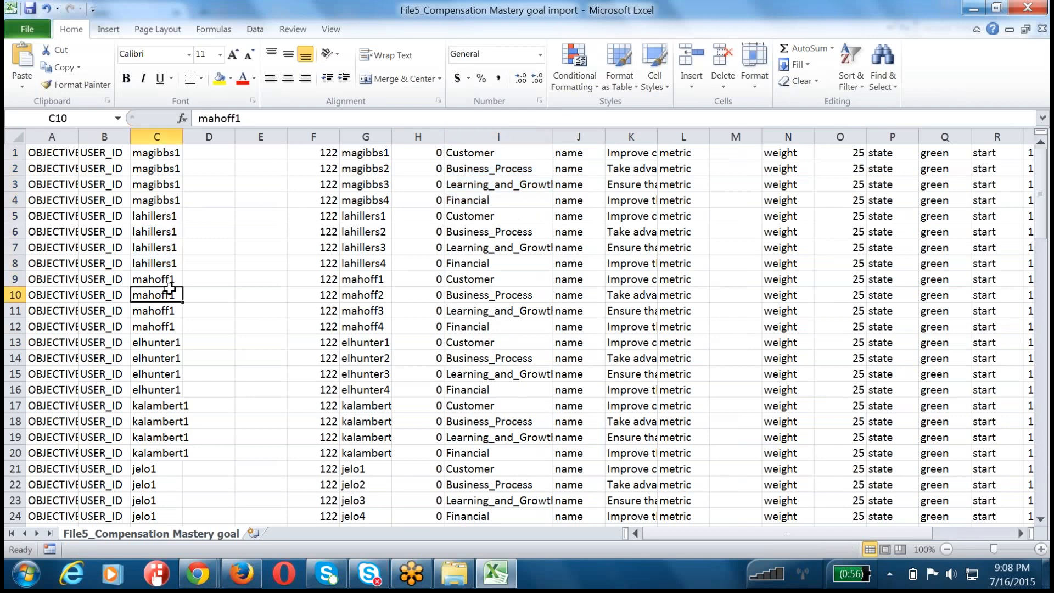
Step: Switch back to SuccessFactors in Firefox and end the proxy session by becoming self
{"action": "key", "text": "alt+Tab"}
{"action": "key", "text": "alt+Tab"}
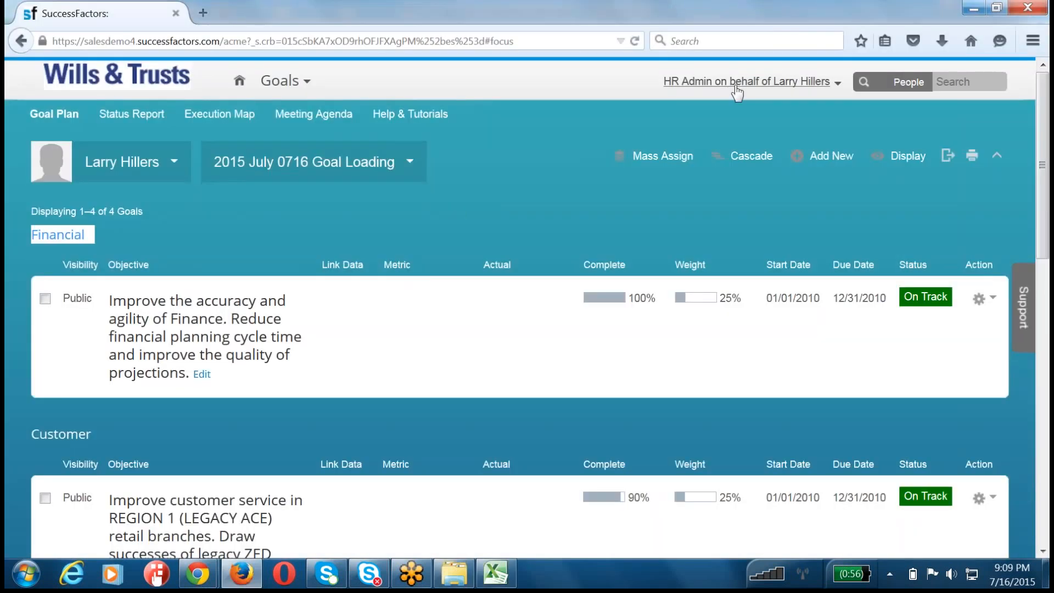
{"action": "left_click", "coordinate": [739, 83]}
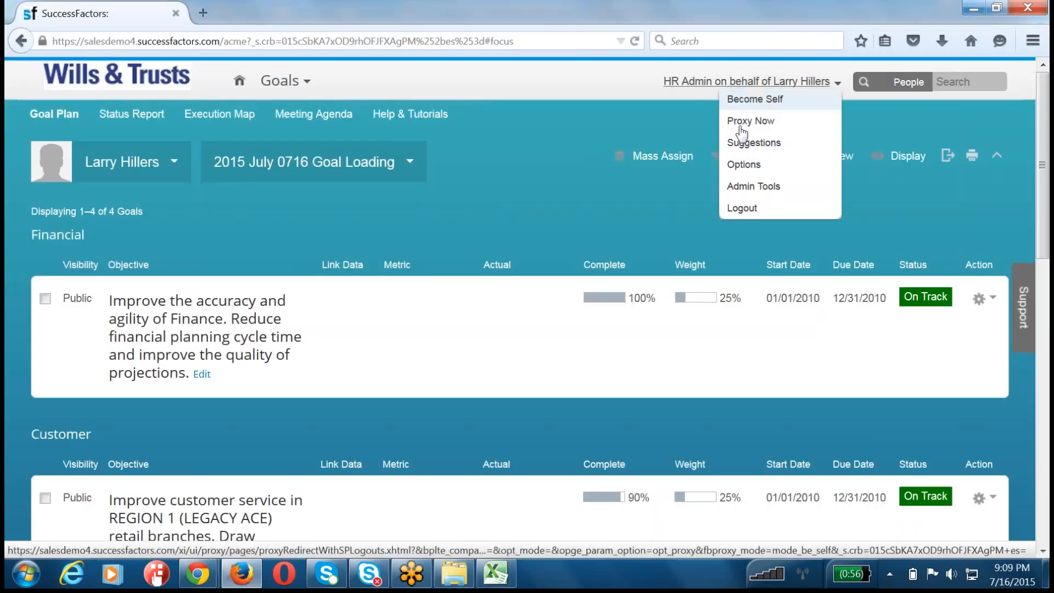
{"action": "left_click", "coordinate": [755, 99]}
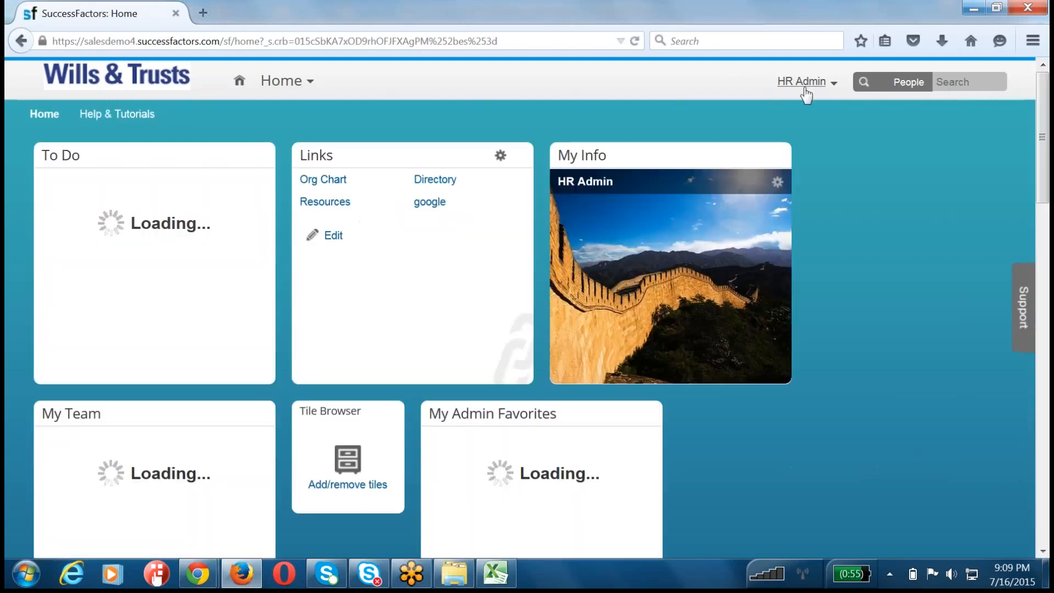
Step: Proxy as the employee who is Senior Director, Sales, finding the target user by the first letters of the name
{"action": "left_click", "coordinate": [804, 82]}
{"action": "left_click", "coordinate": [805, 104]}
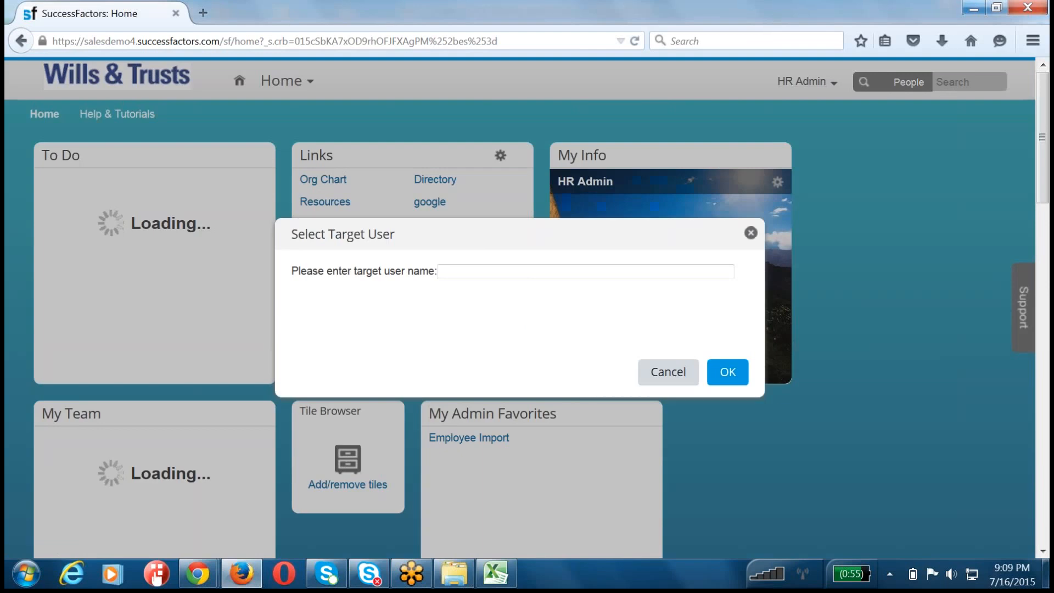
{"action": "type", "text": "mar"}
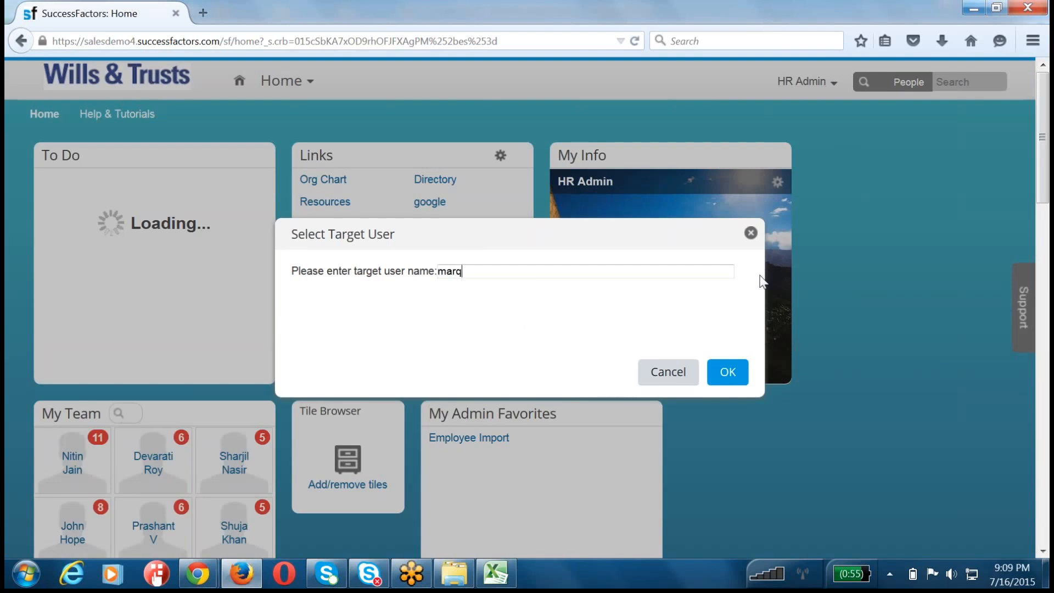
{"action": "type", "text": "q"}
{"action": "key", "text": "BackSpace"}
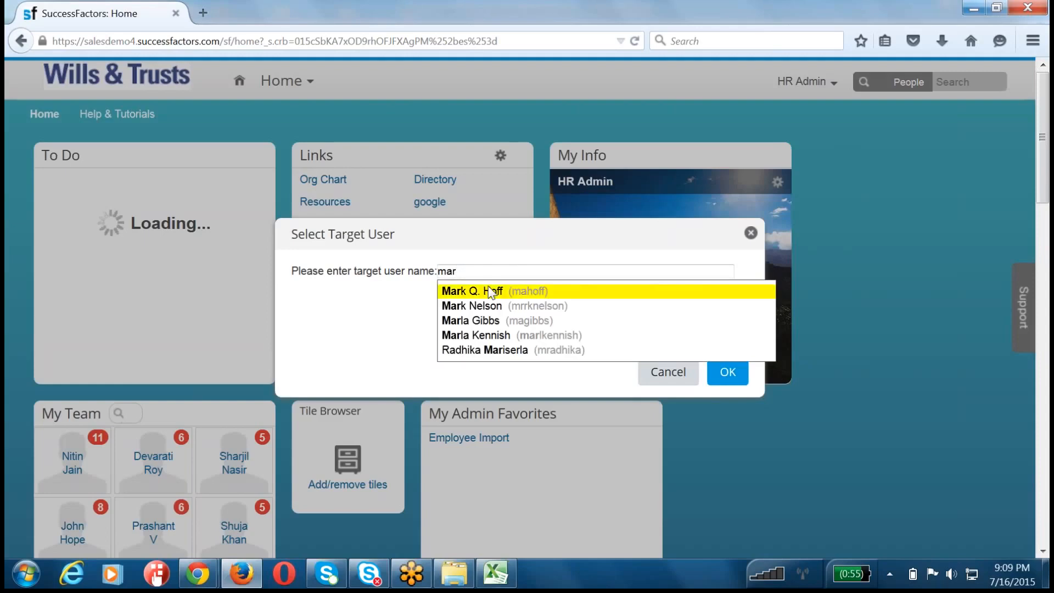
{"action": "left_click", "coordinate": [488, 289]}
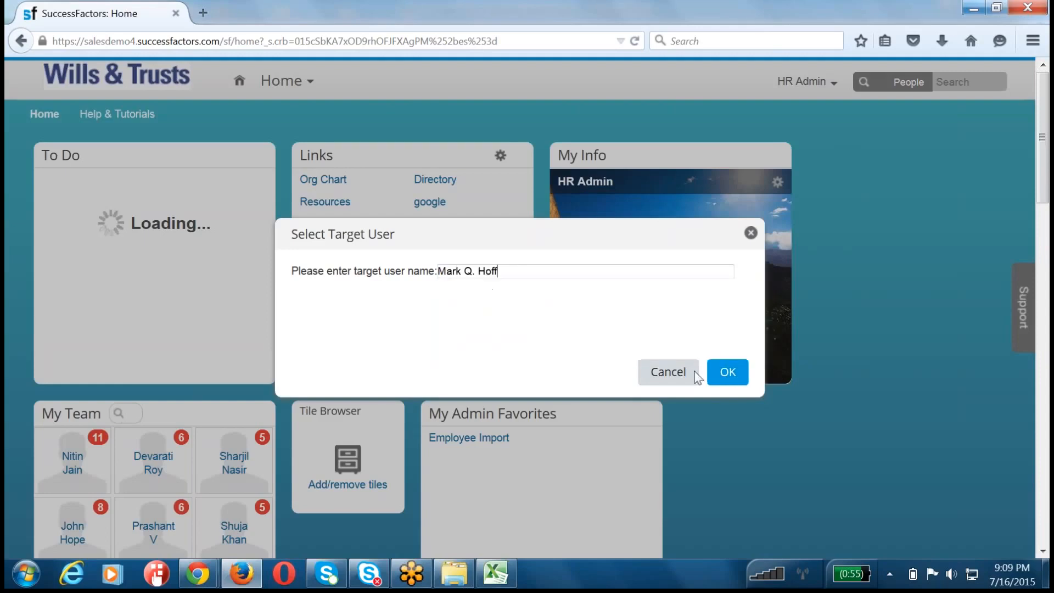
{"action": "left_click", "coordinate": [725, 380]}
Step: Switch to the goal import CSV in Excel and highlight the proxied employee's goal rows 9 to 12
{"action": "key", "text": "alt+Tab"}
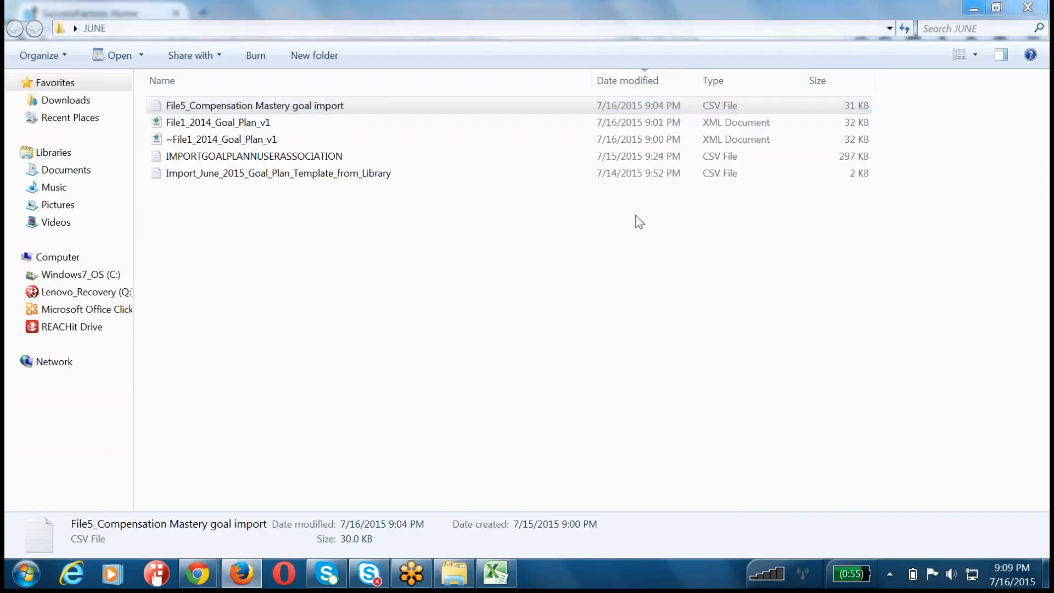
{"action": "key", "text": "alt+Tab"}
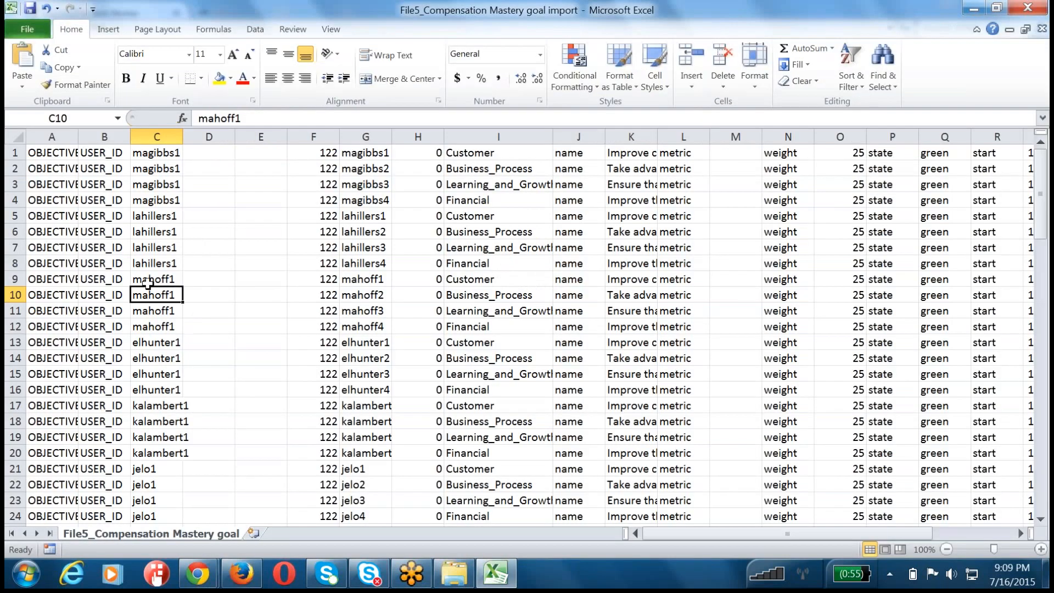
{"action": "left_click_drag", "start_coordinate": [149, 281], "coordinate": [150, 313]}
{"action": "left_click_drag", "start_coordinate": [11, 277], "coordinate": [14, 329]}
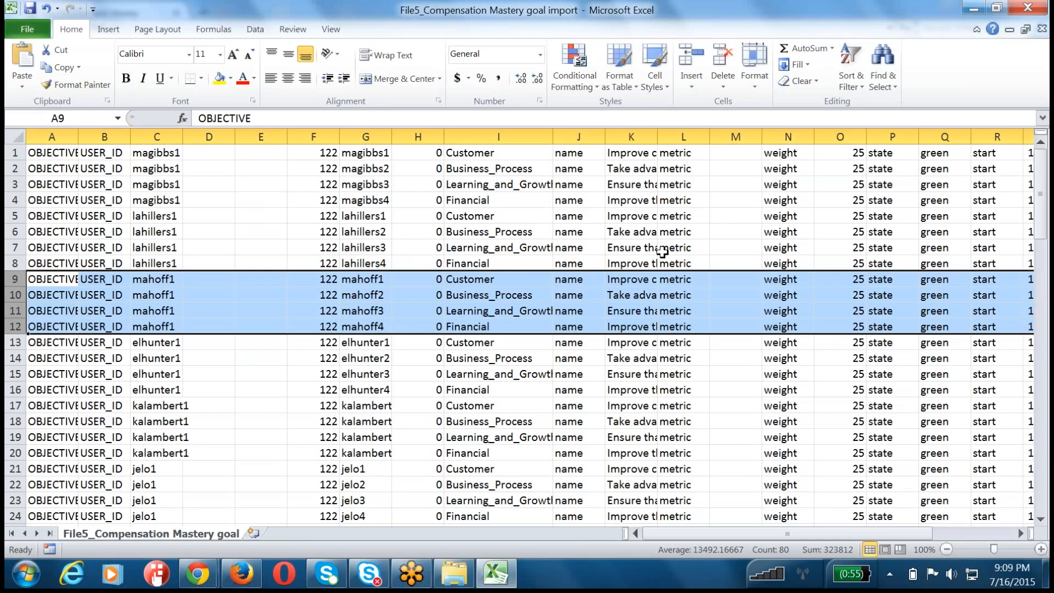
Step: Return to SuccessFactors in Firefox, open the proxied employee's Goals page and choose the "2015 July 0716 Goal Loading" plan
{"action": "key", "text": "alt+Tab"}
{"action": "key", "text": "alt+Tab"}
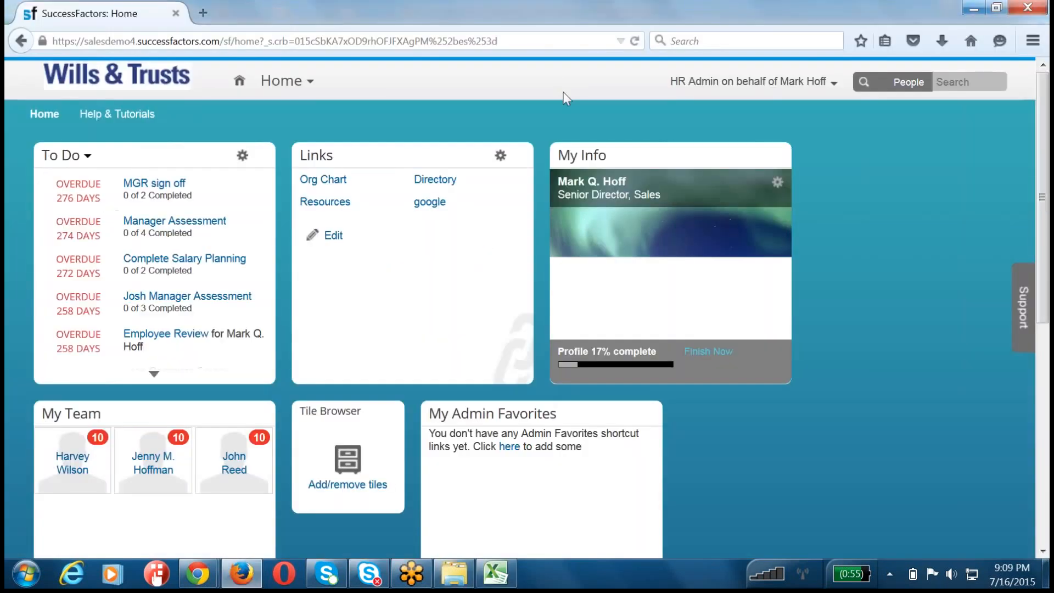
{"action": "left_click", "coordinate": [302, 86]}
{"action": "left_click", "coordinate": [323, 180]}
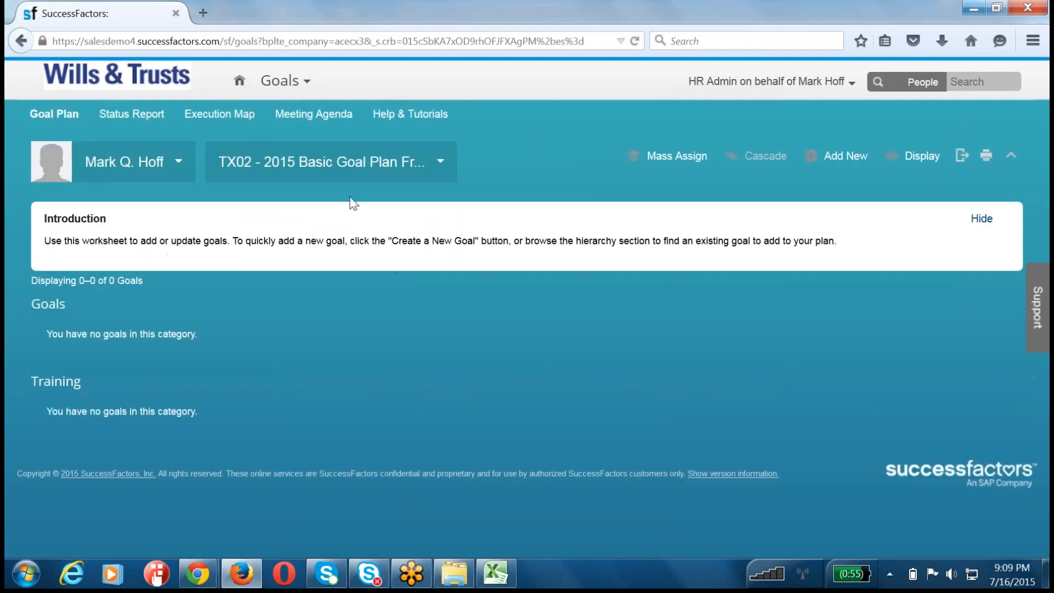
{"action": "left_click", "coordinate": [325, 168]}
{"action": "left_click", "coordinate": [300, 197]}
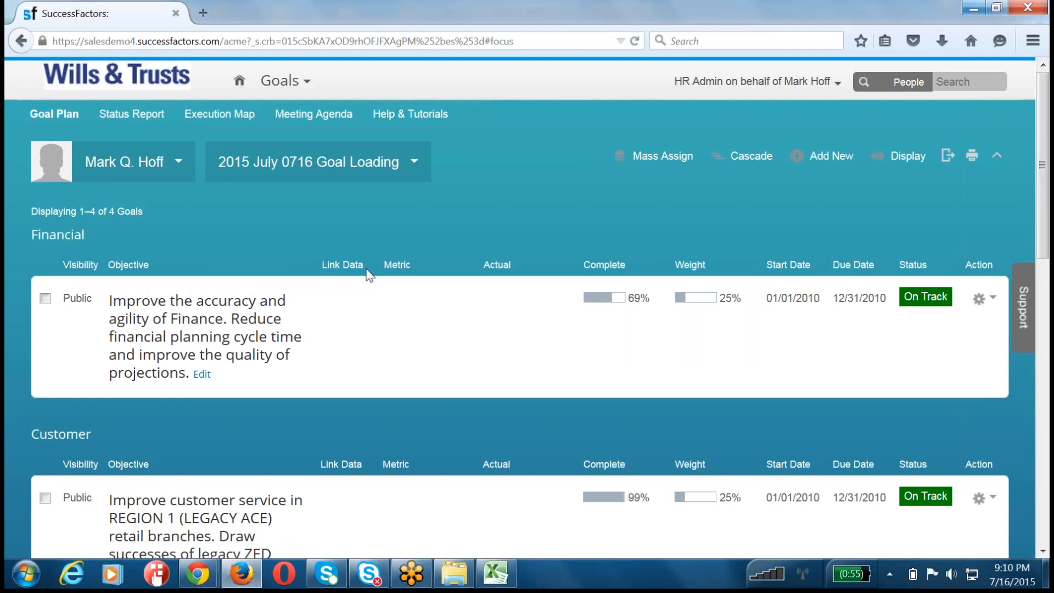
Step: Review the imported Financial, Customer and Business Process goals in the plan, and end the proxy session by becoming self
{"action": "scroll", "coordinate": [369, 274], "scroll_direction": "down", "scroll_amount": 12}
{"action": "scroll", "coordinate": [369, 274], "scroll_direction": "up", "scroll_amount": 9}
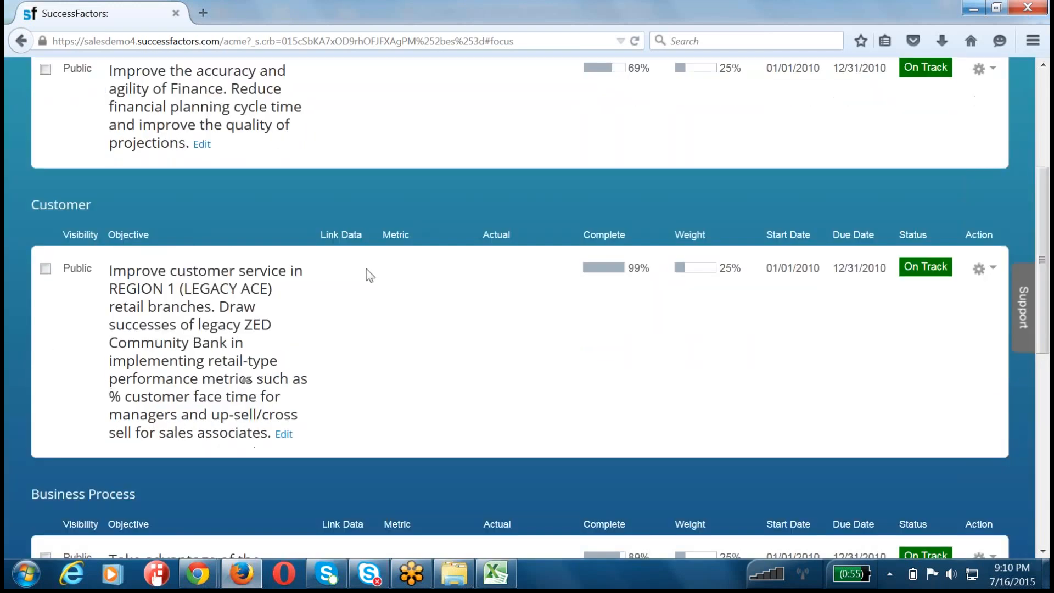
{"action": "scroll", "coordinate": [368, 273], "scroll_direction": "up", "scroll_amount": 3}
{"action": "scroll", "coordinate": [366, 274], "scroll_direction": "down", "scroll_amount": 10}
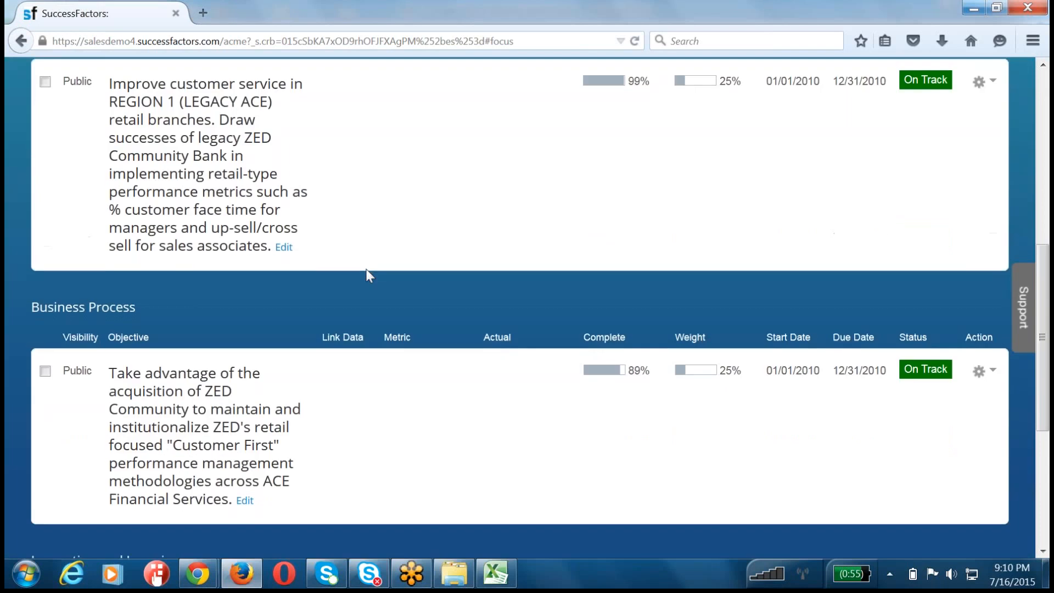
{"action": "scroll", "coordinate": [369, 274], "scroll_direction": "up", "scroll_amount": 10}
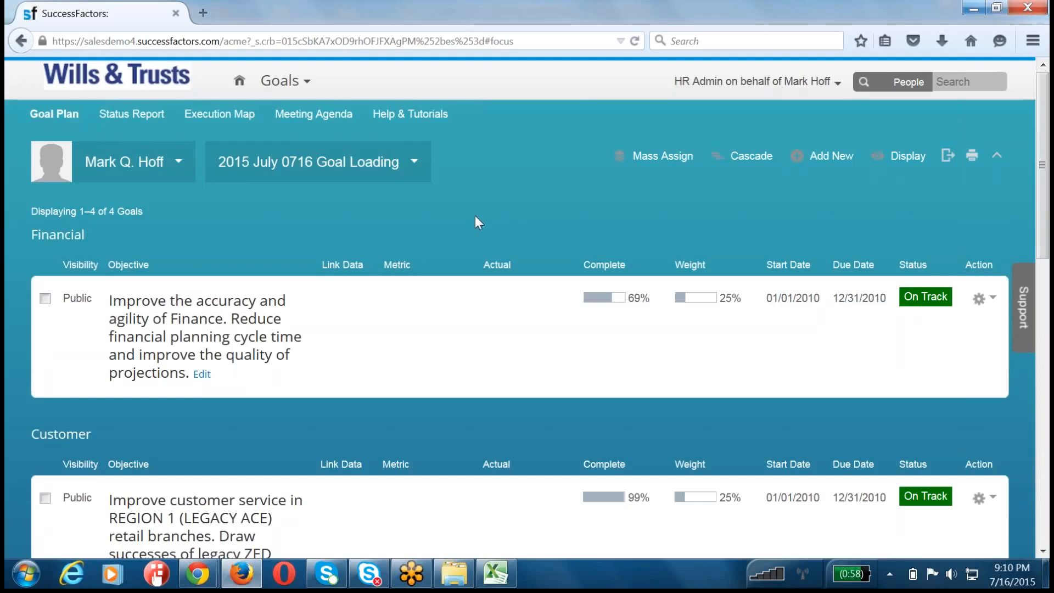
{"action": "left_click", "coordinate": [758, 82]}
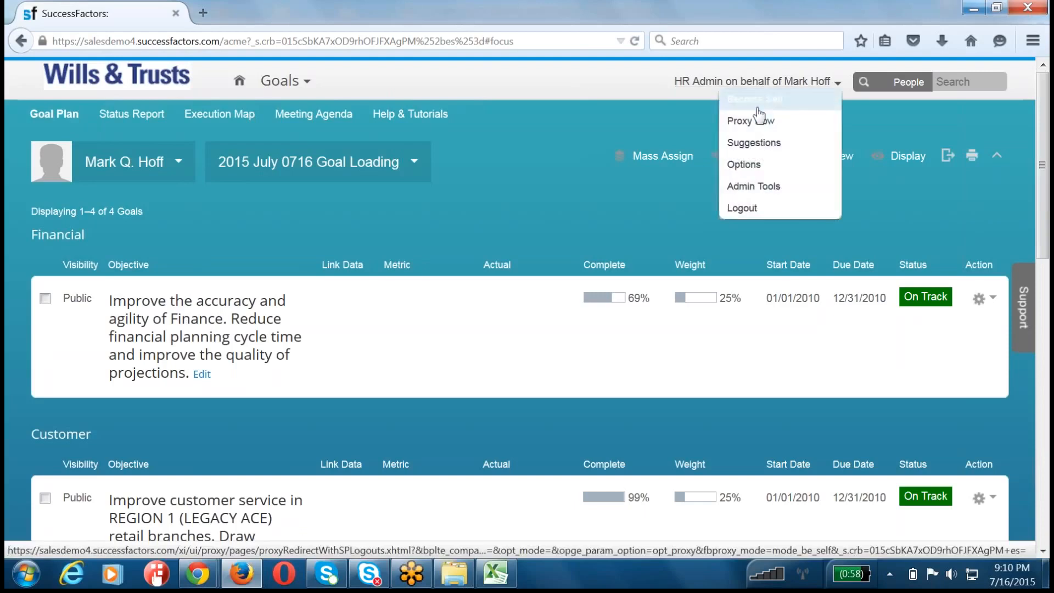
{"action": "left_click", "coordinate": [758, 108]}
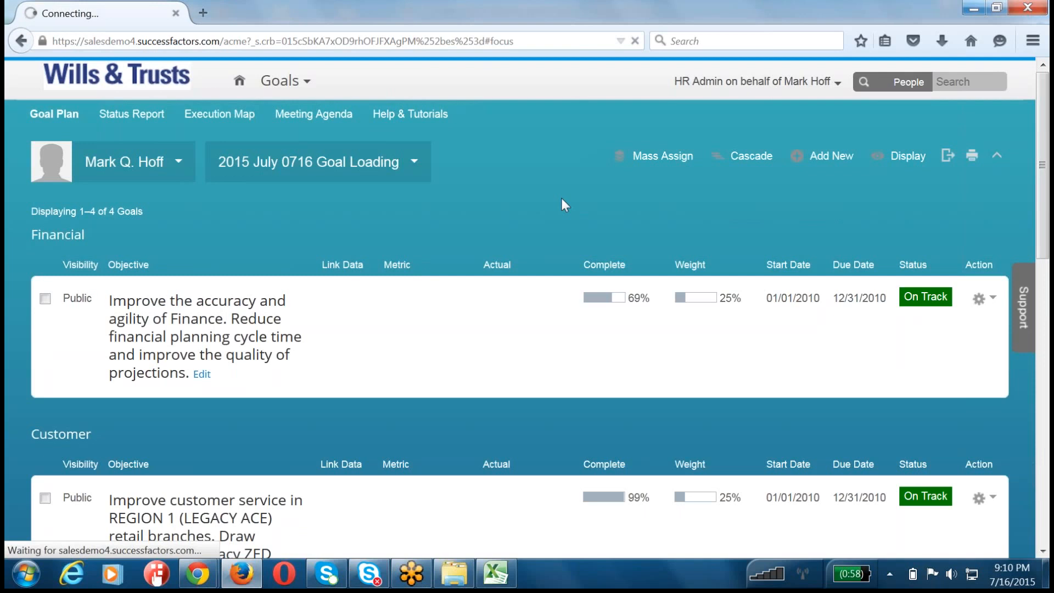
Step: Open a blank WordPad document and write "Goal Execution:: Display the aligned goals on the execution MAP"
{"action": "left_click", "coordinate": [9, 588]}
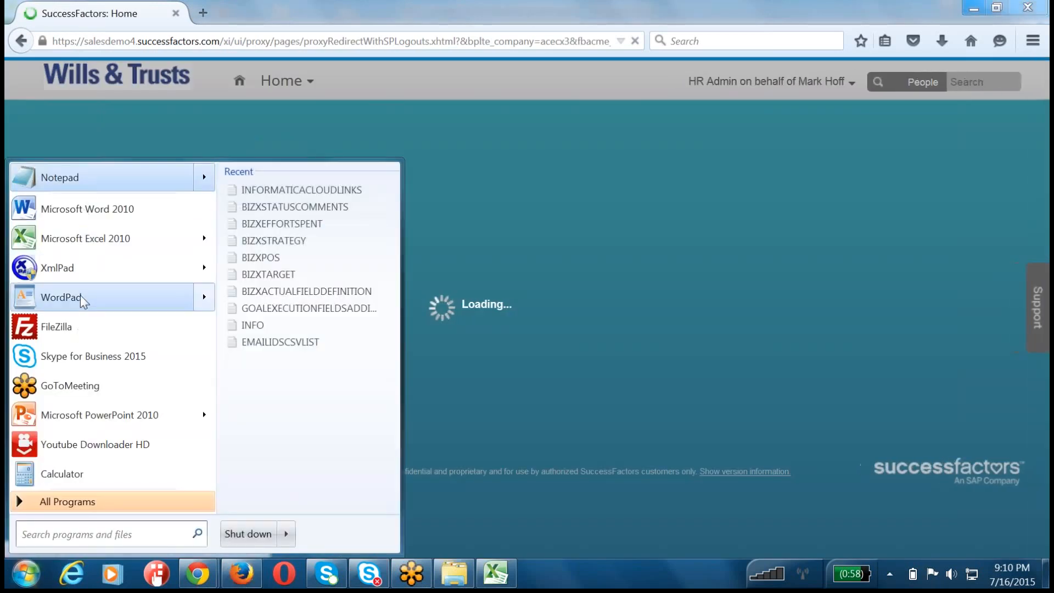
{"action": "left_click", "coordinate": [60, 297]}
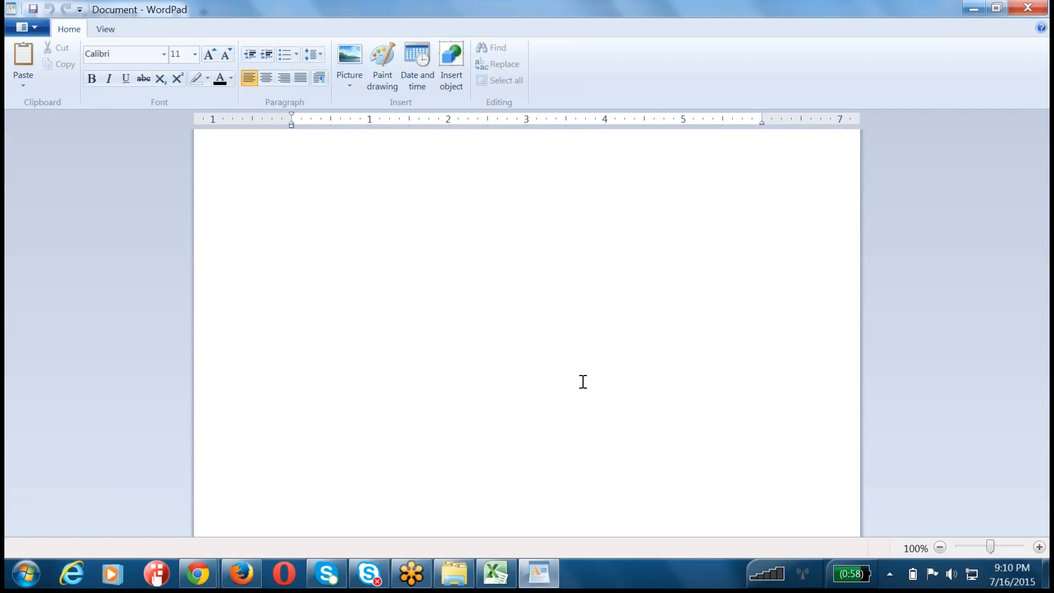
{"action": "type", "text": "Display the align"}
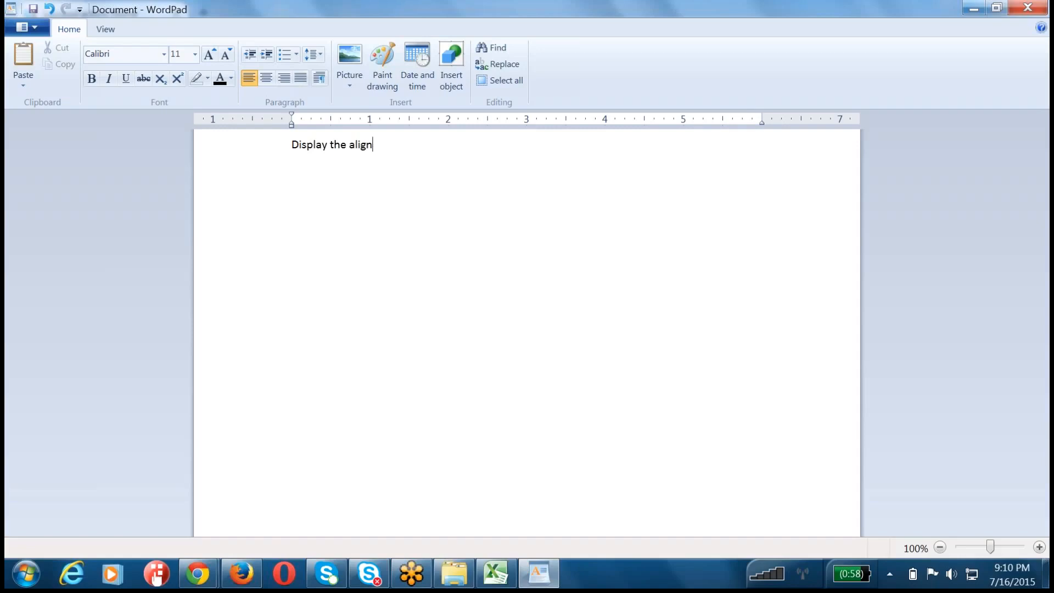
{"action": "type", "text": "ed goals Goal Execution"}
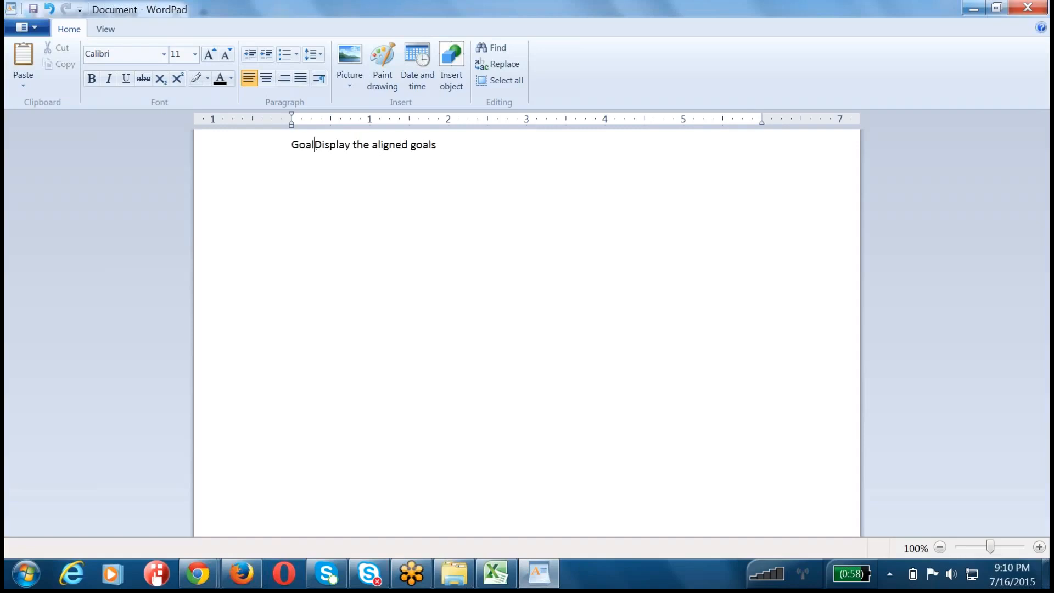
{"action": "type", "text": ":: "}
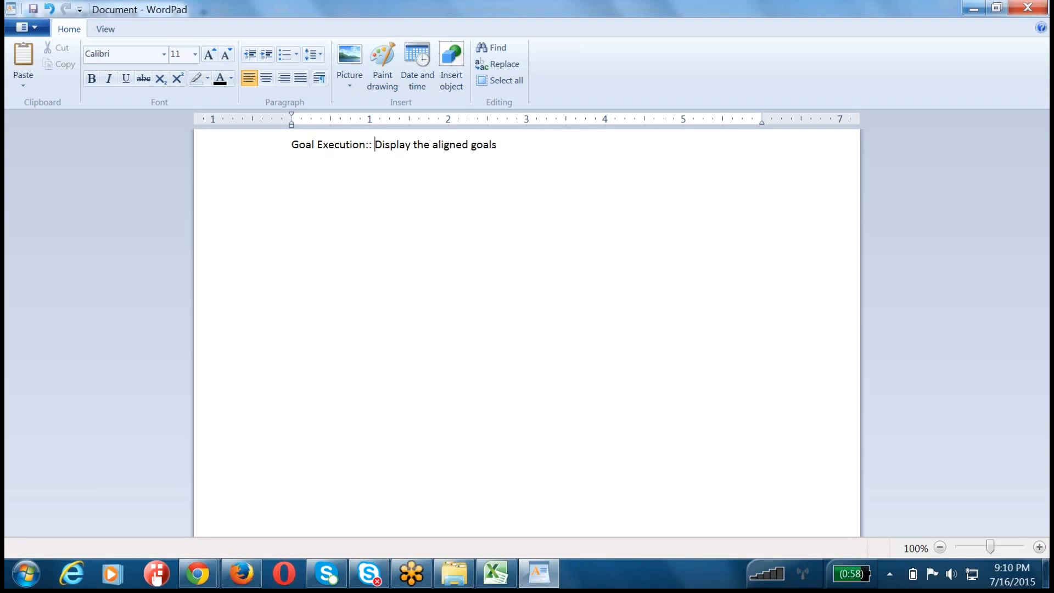
{"action": "type", "text": "on the execution MAP"}
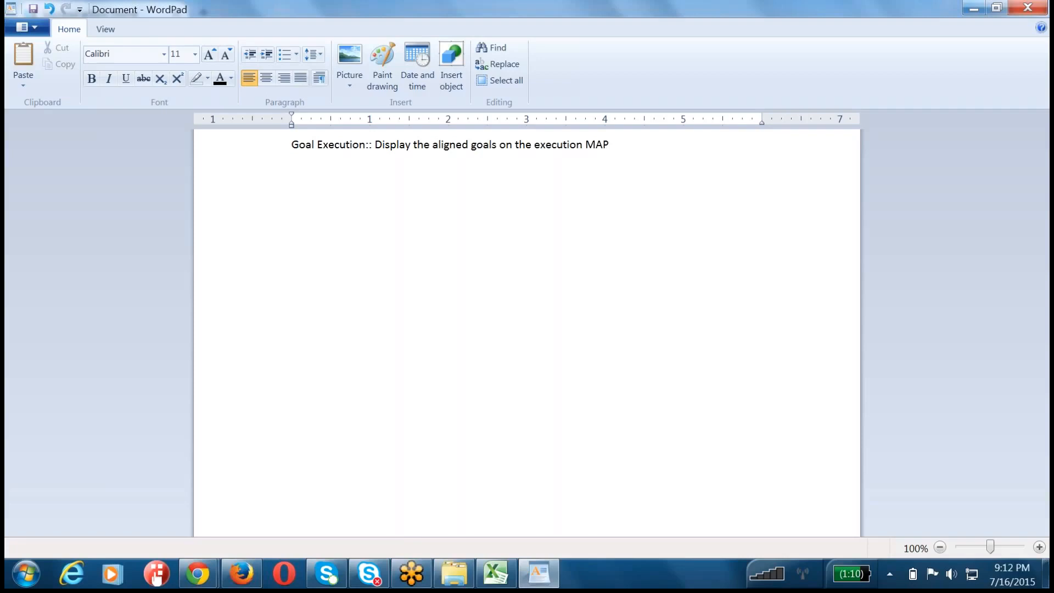
{"action": "key", "text": "XF86AudioRaiseVolume"}
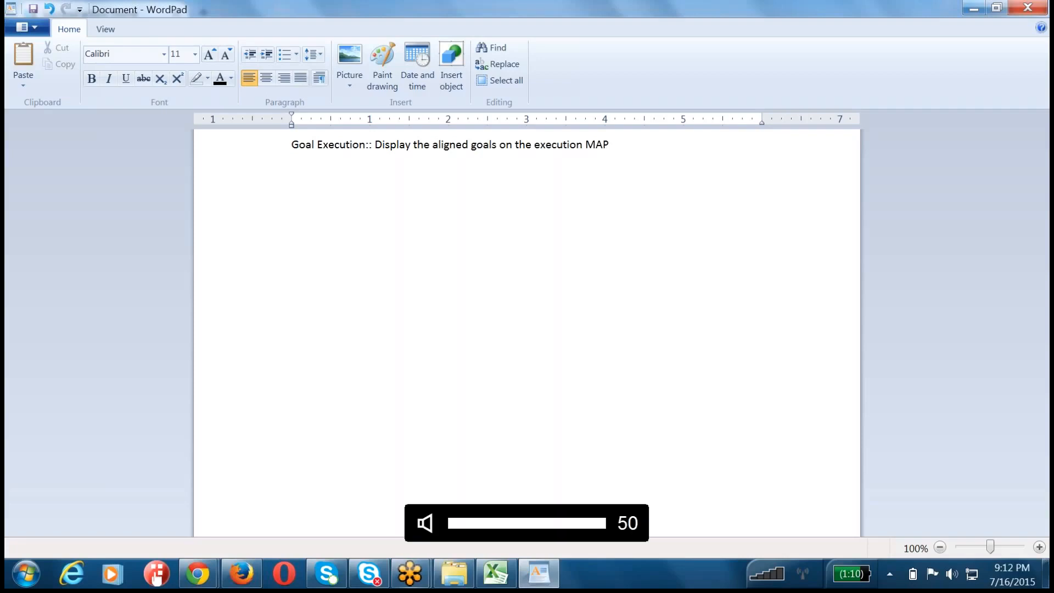
{"action": "left_click", "coordinate": [528, 408]}
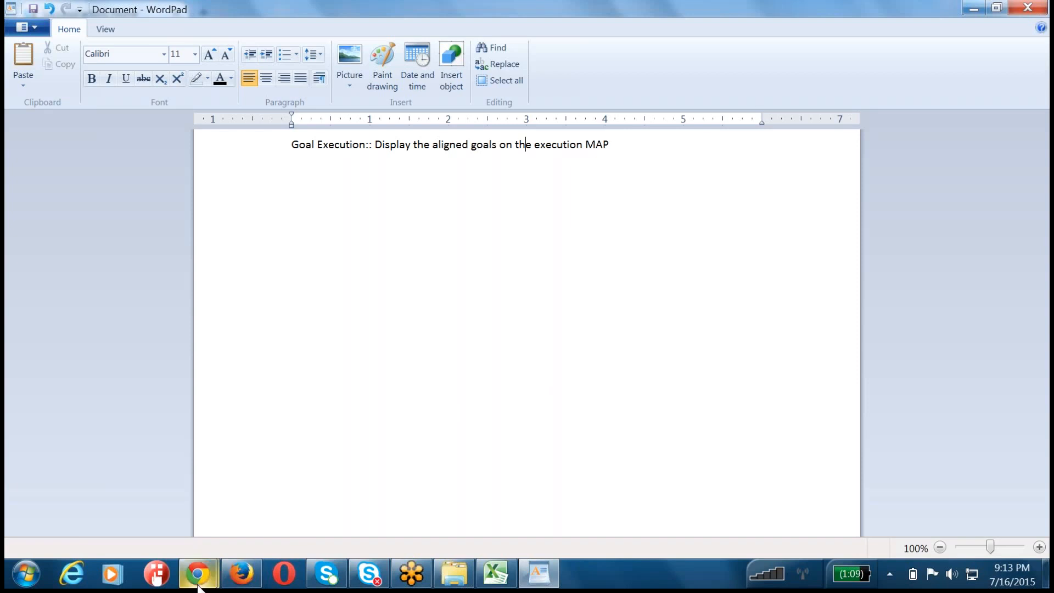
Step: Switch to SuccessFactors in Firefox and open HR Admin's Goals area, viewing the Status Report and the Meeting Agenda
{"action": "left_click", "coordinate": [242, 574]}
{"action": "left_click", "coordinate": [291, 81]}
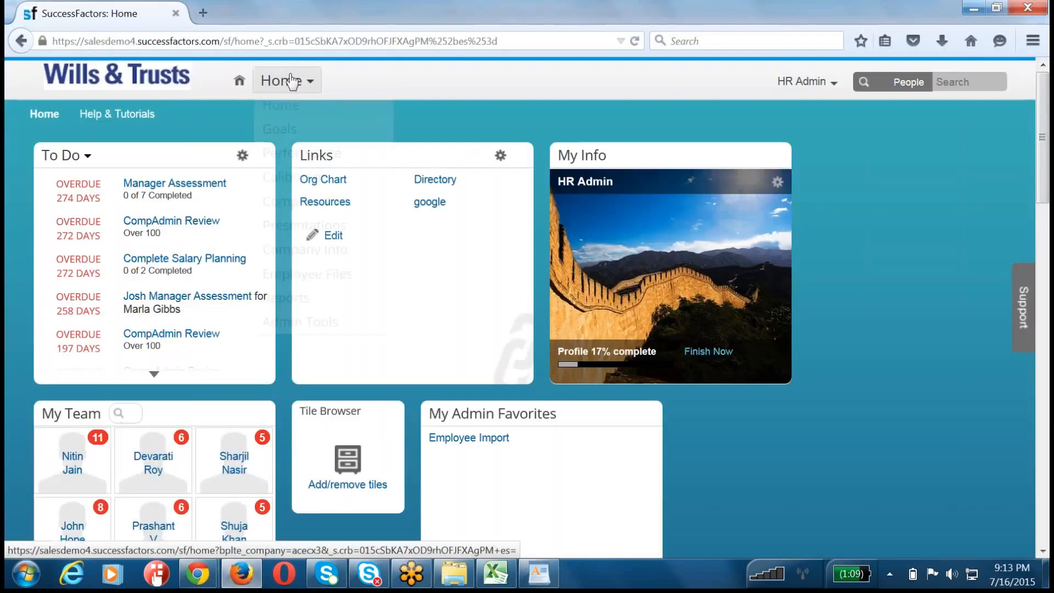
{"action": "left_click", "coordinate": [297, 130]}
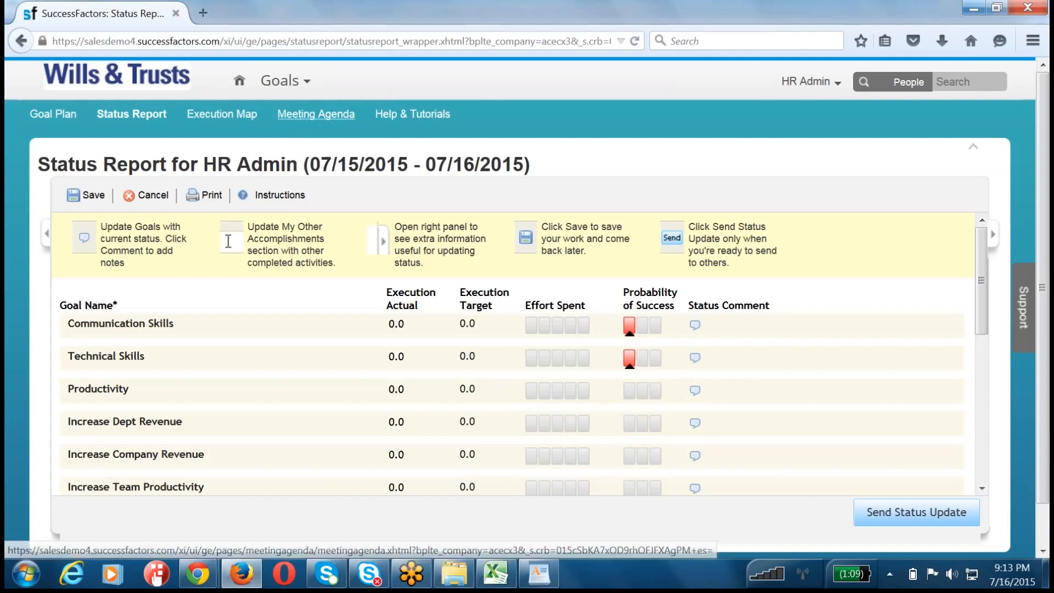
{"action": "left_click", "coordinate": [317, 117]}
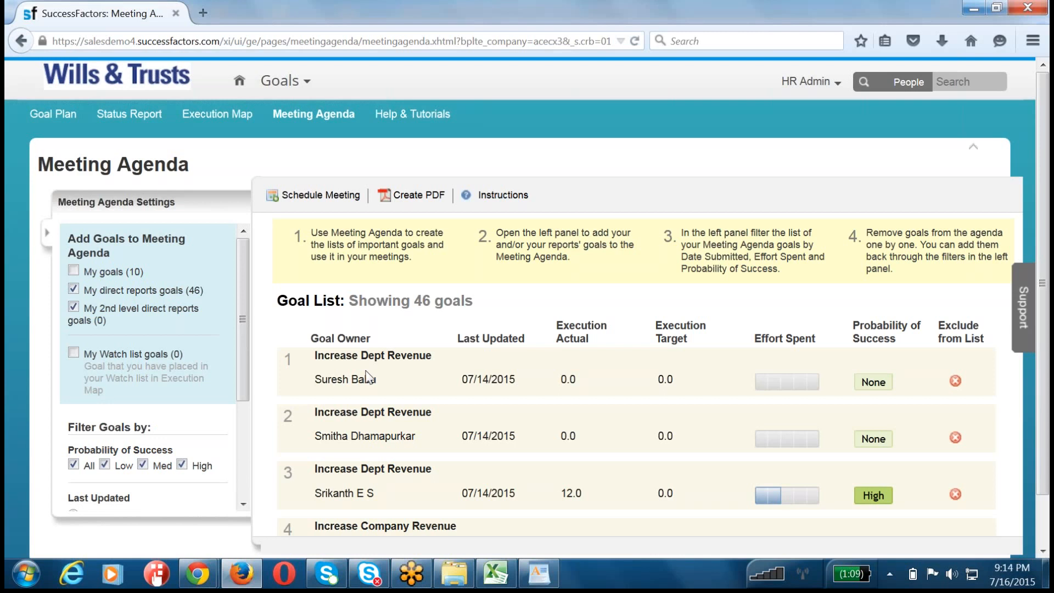
Step: Examine the first goals in the Meeting Agenda's goal list, checking their owners, last-updated dates and execution values
{"action": "scroll", "coordinate": [496, 426], "scroll_direction": "down", "scroll_amount": 3}
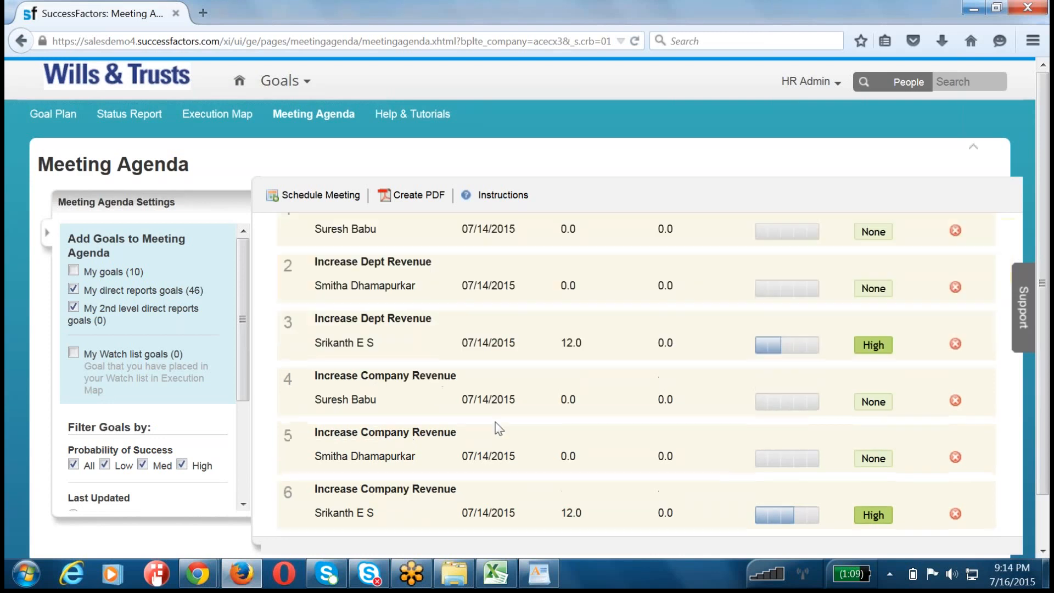
{"action": "scroll", "coordinate": [567, 434], "scroll_direction": "down", "scroll_amount": 1}
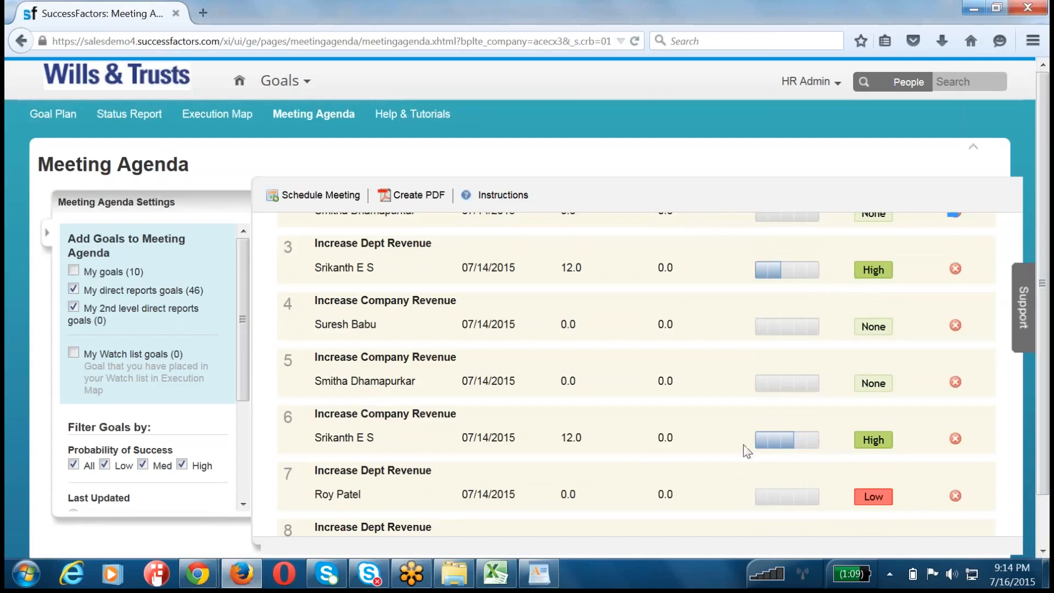
{"action": "scroll", "coordinate": [342, 419], "scroll_direction": "up", "scroll_amount": 5}
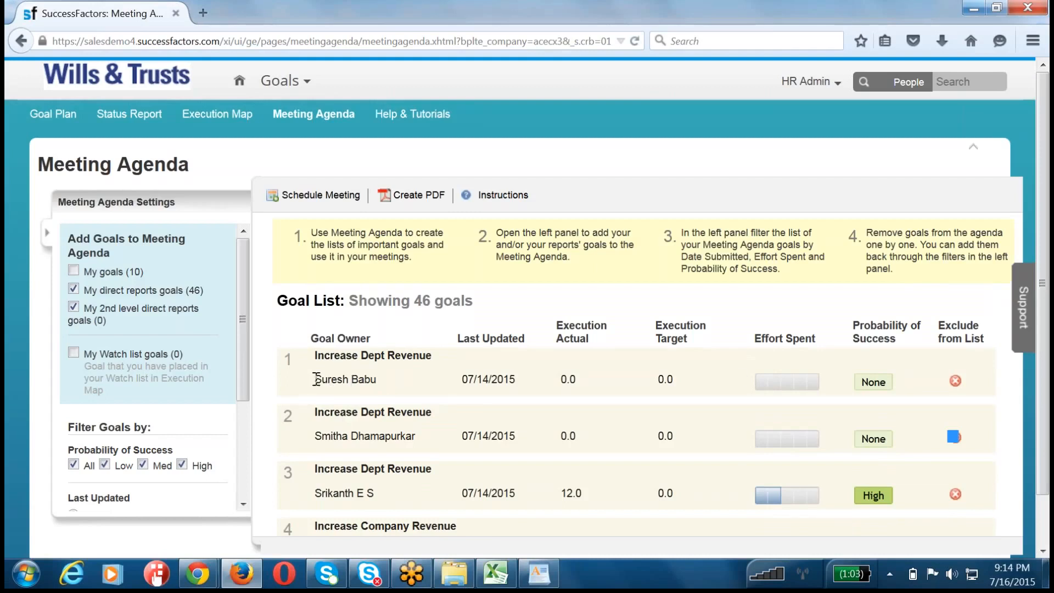
{"action": "left_click_drag", "start_coordinate": [316, 379], "coordinate": [406, 381]}
{"action": "left_click_drag", "start_coordinate": [315, 436], "coordinate": [403, 437]}
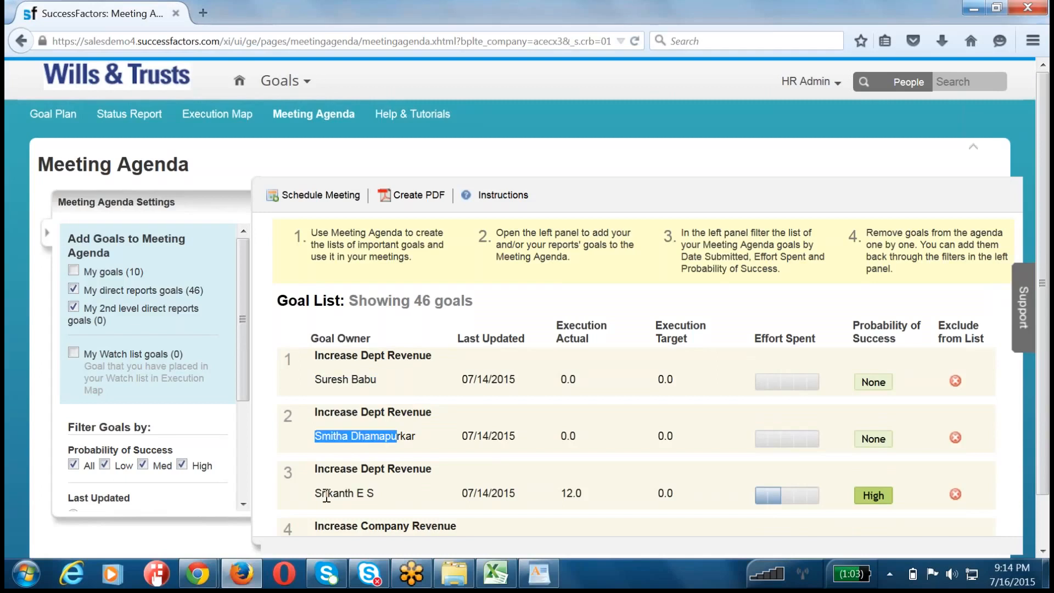
{"action": "left_click_drag", "start_coordinate": [325, 493], "coordinate": [374, 493]}
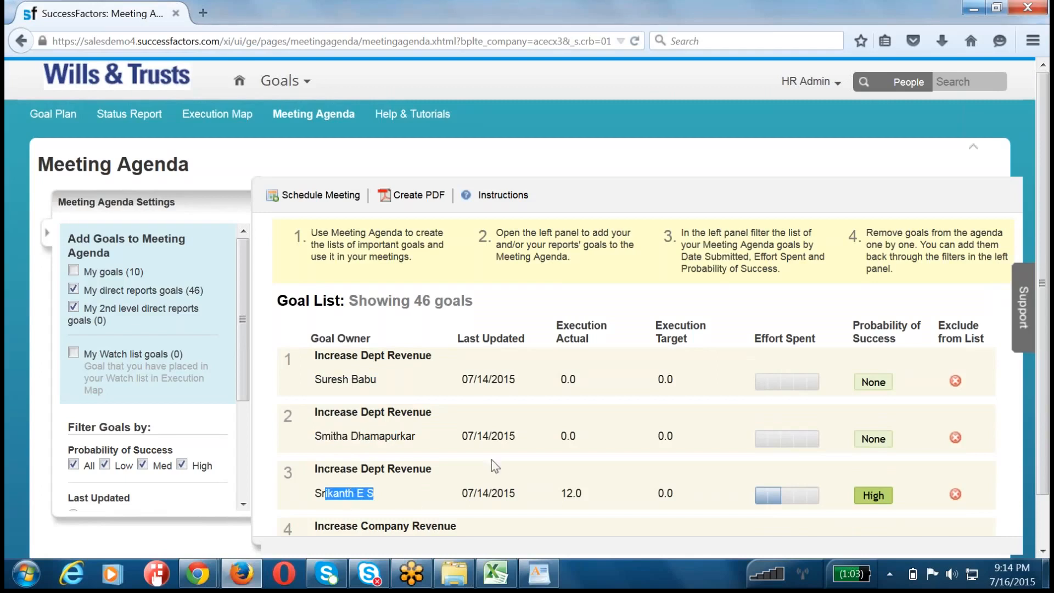
{"action": "left_click_drag", "start_coordinate": [461, 379], "coordinate": [516, 380]}
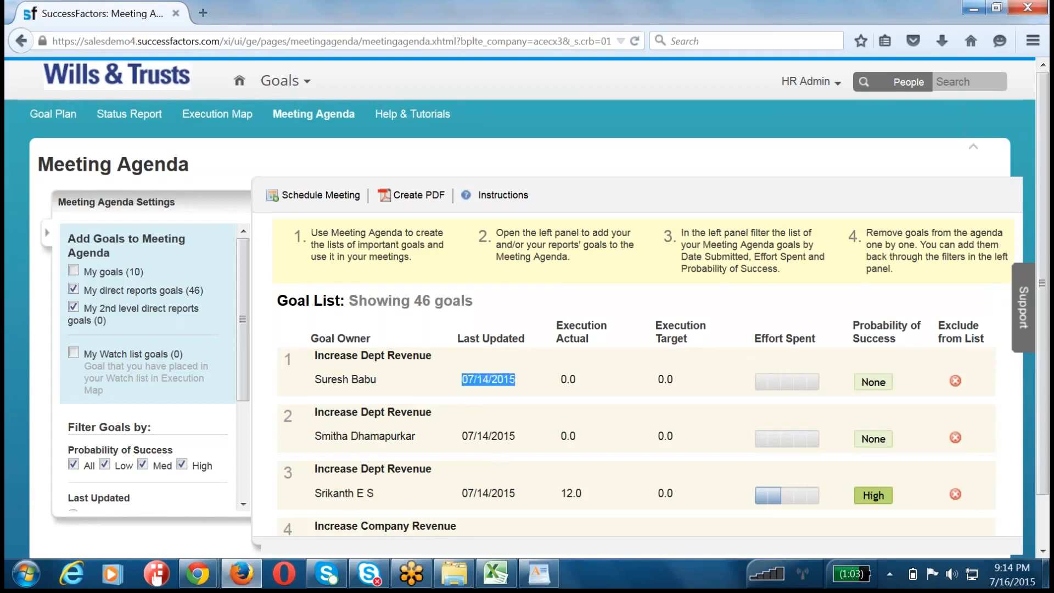
{"action": "left_click_drag", "start_coordinate": [469, 436], "coordinate": [566, 493]}
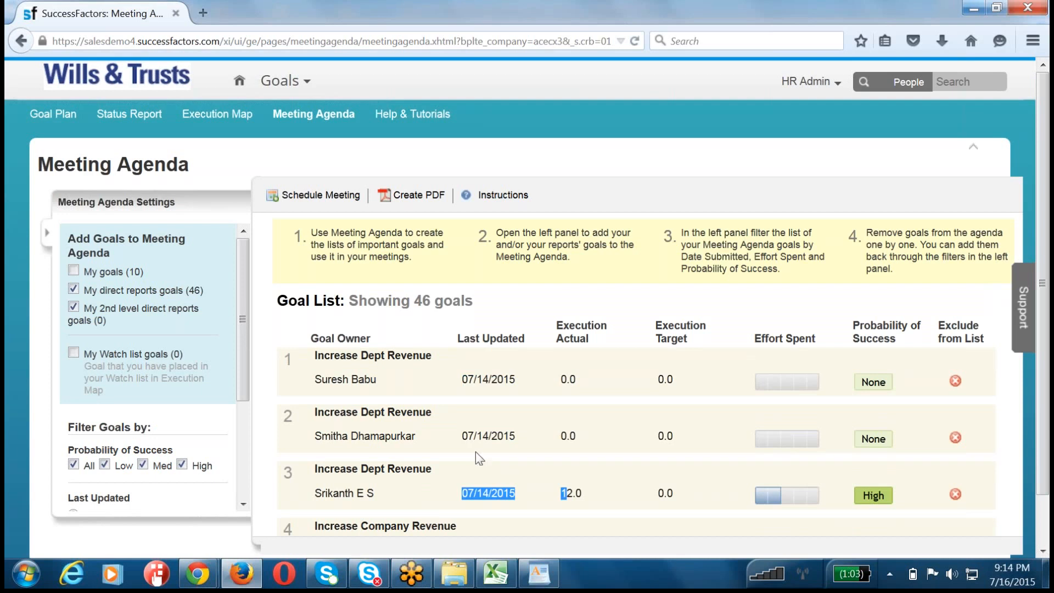
Step: Read through the rest of the Meeting Agenda goals for the direct reports and return to the start of the list
{"action": "scroll", "coordinate": [476, 452], "scroll_direction": "down", "scroll_amount": 10}
{"action": "scroll", "coordinate": [475, 453], "scroll_direction": "down", "scroll_amount": 10}
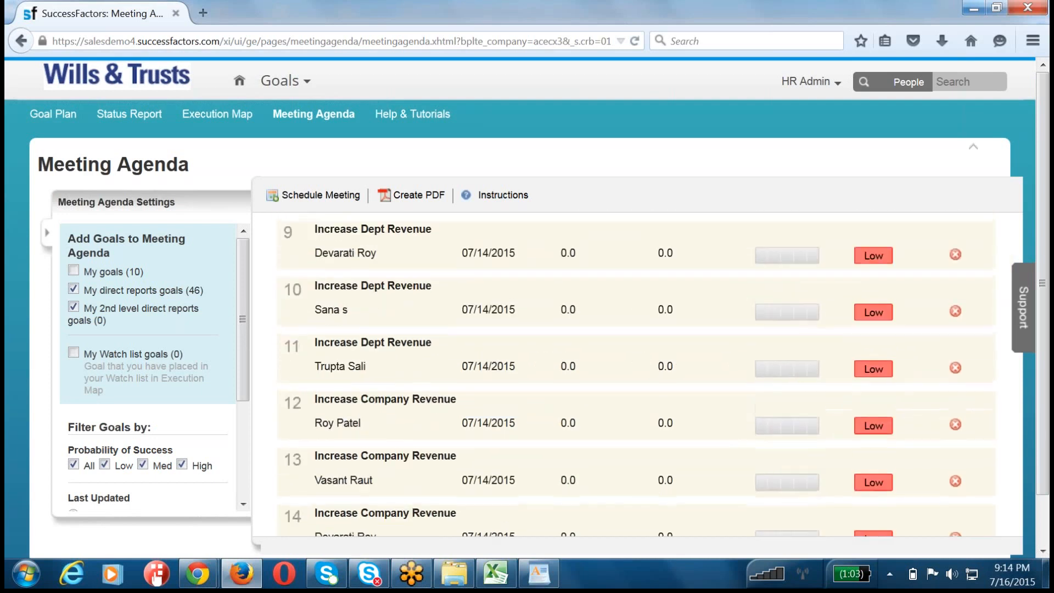
{"action": "scroll", "coordinate": [475, 453], "scroll_direction": "down", "scroll_amount": 9}
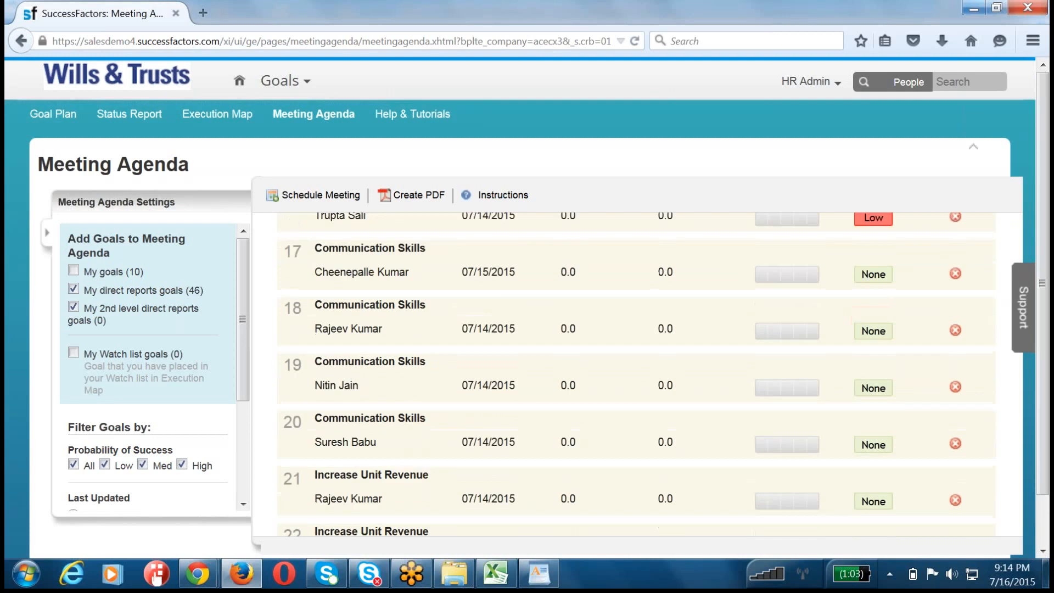
{"action": "scroll", "coordinate": [475, 452], "scroll_direction": "down", "scroll_amount": 8}
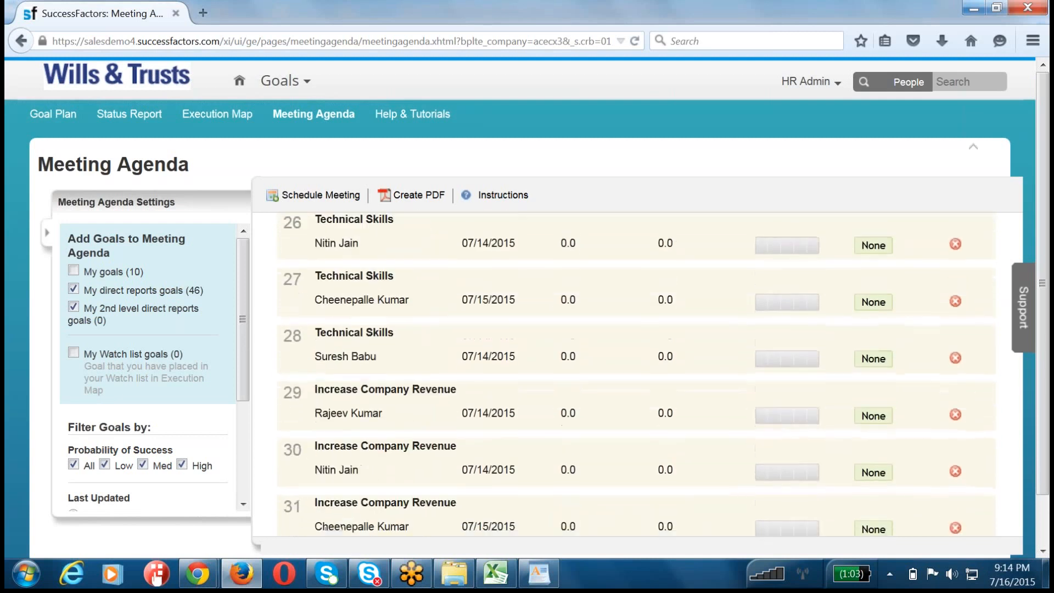
{"action": "scroll", "coordinate": [475, 453], "scroll_direction": "down", "scroll_amount": 3}
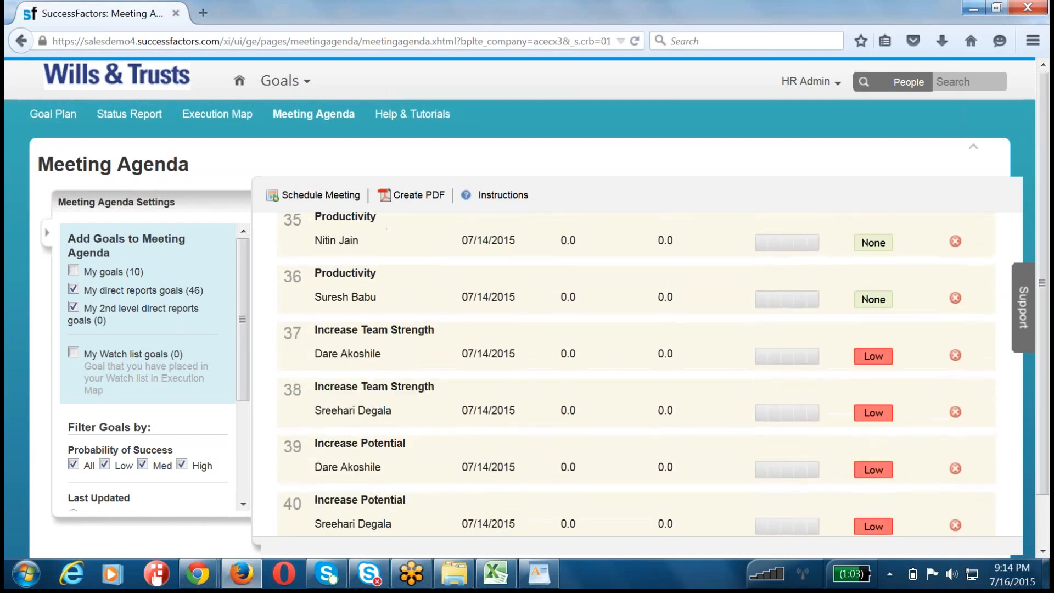
{"action": "scroll", "coordinate": [475, 453], "scroll_direction": "up", "scroll_amount": 15}
{"action": "scroll", "coordinate": [476, 453], "scroll_direction": "up", "scroll_amount": 12}
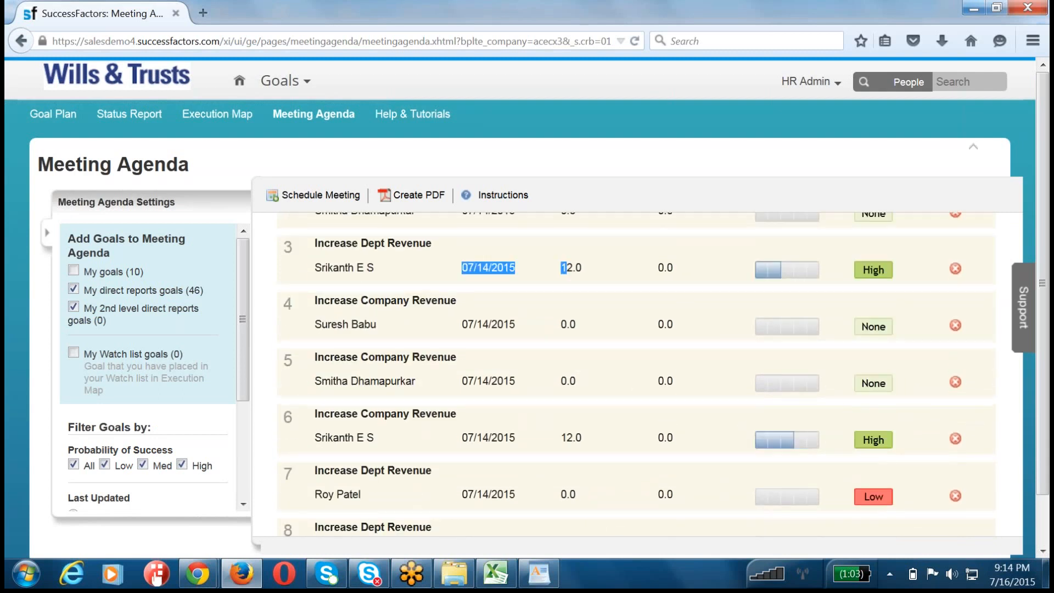
{"action": "scroll", "coordinate": [476, 453], "scroll_direction": "up", "scroll_amount": 5}
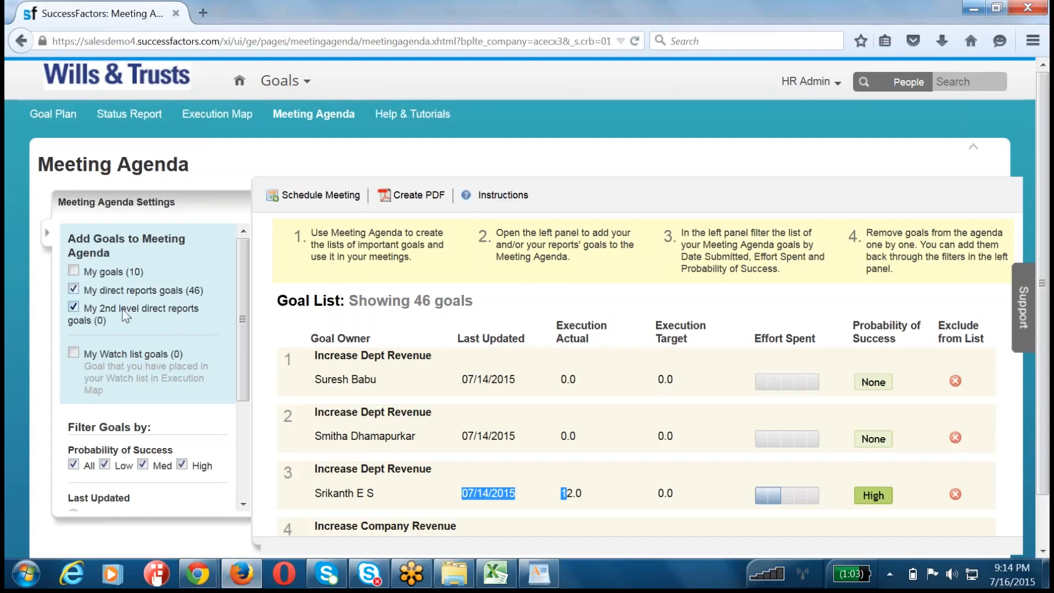
Step: Toggle the 2nd level direct reports goals off and on again, and review the goal list's columns from Goal Owner to Probability of Success
{"action": "left_click", "coordinate": [74, 306]}
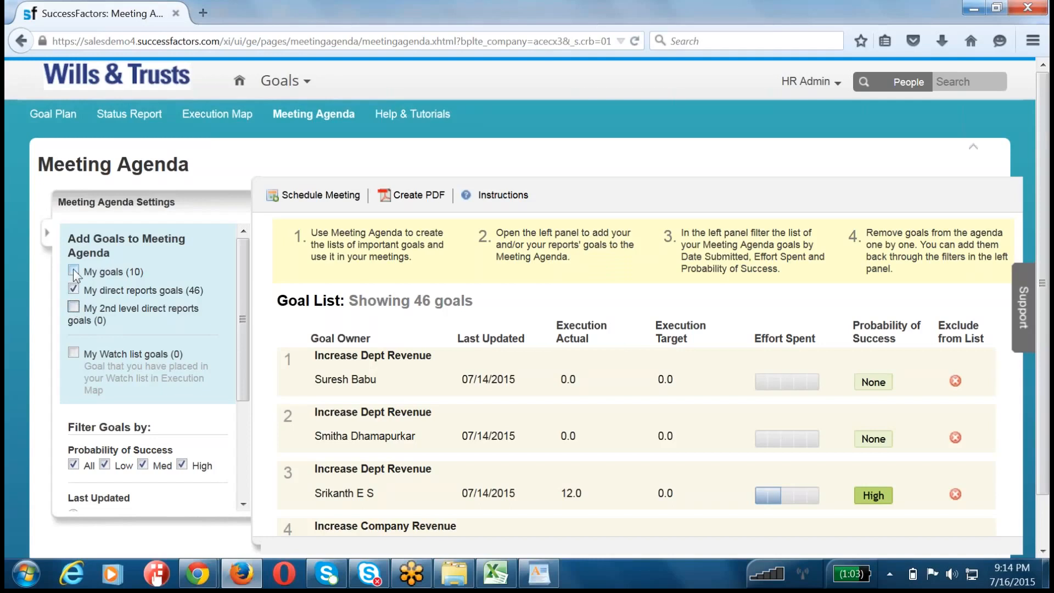
{"action": "left_click", "coordinate": [74, 306]}
{"action": "mouse_move", "coordinate": [782, 508]}
{"action": "scroll", "coordinate": [796, 343], "scroll_direction": "down", "scroll_amount": 6}
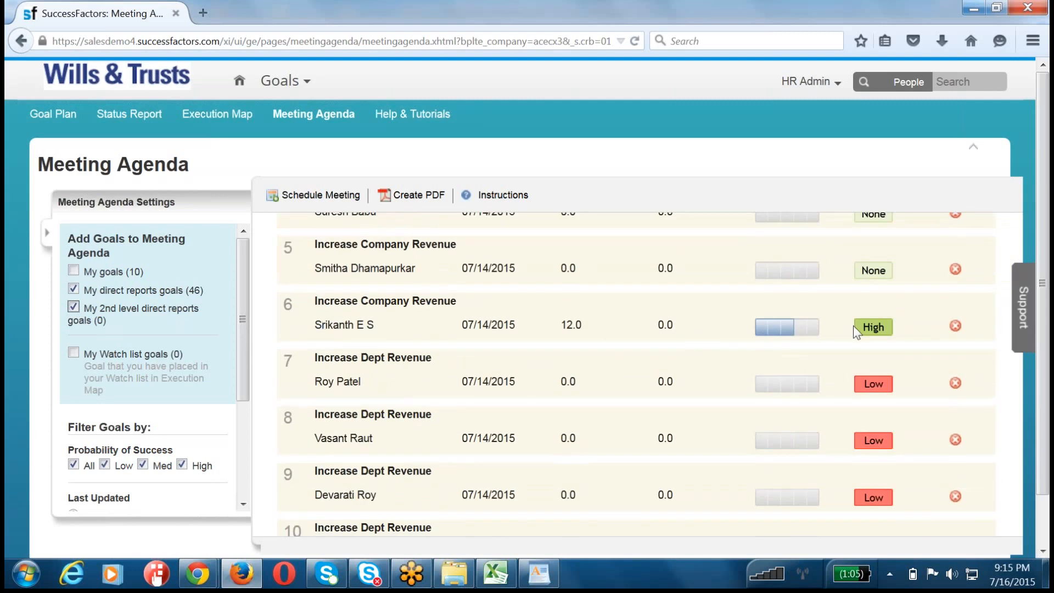
{"action": "scroll", "coordinate": [855, 331], "scroll_direction": "up", "scroll_amount": 6}
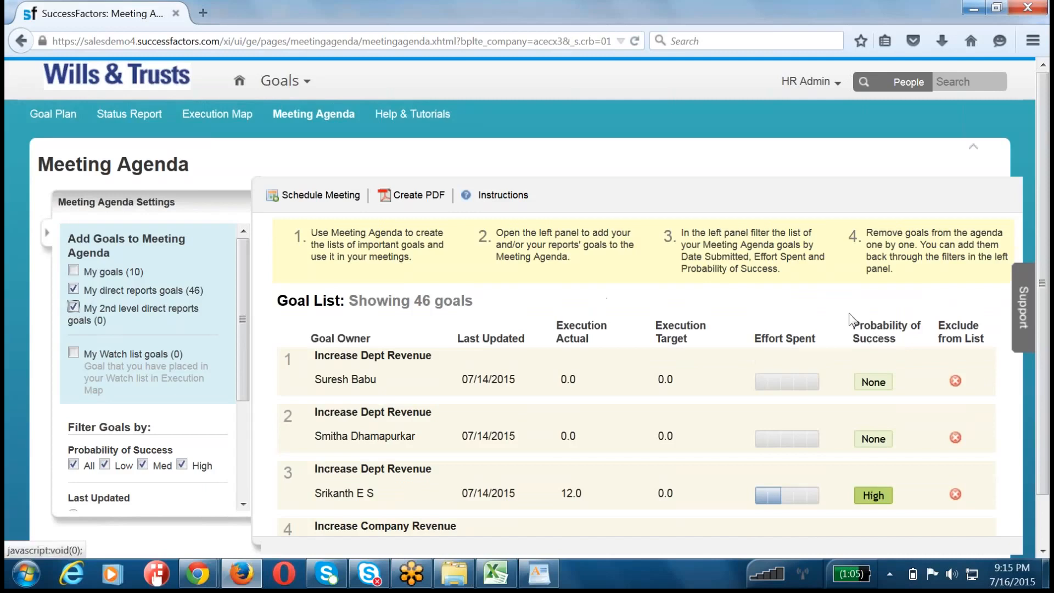
{"action": "left_click_drag", "start_coordinate": [850, 318], "coordinate": [307, 339]}
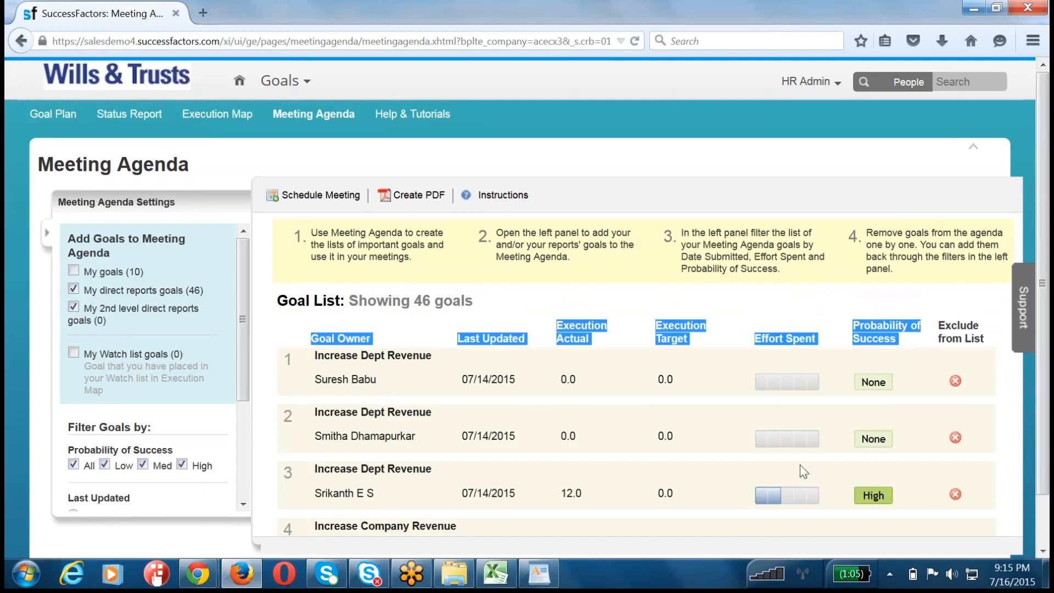
{"action": "scroll", "coordinate": [872, 453], "scroll_direction": "down", "scroll_amount": 7}
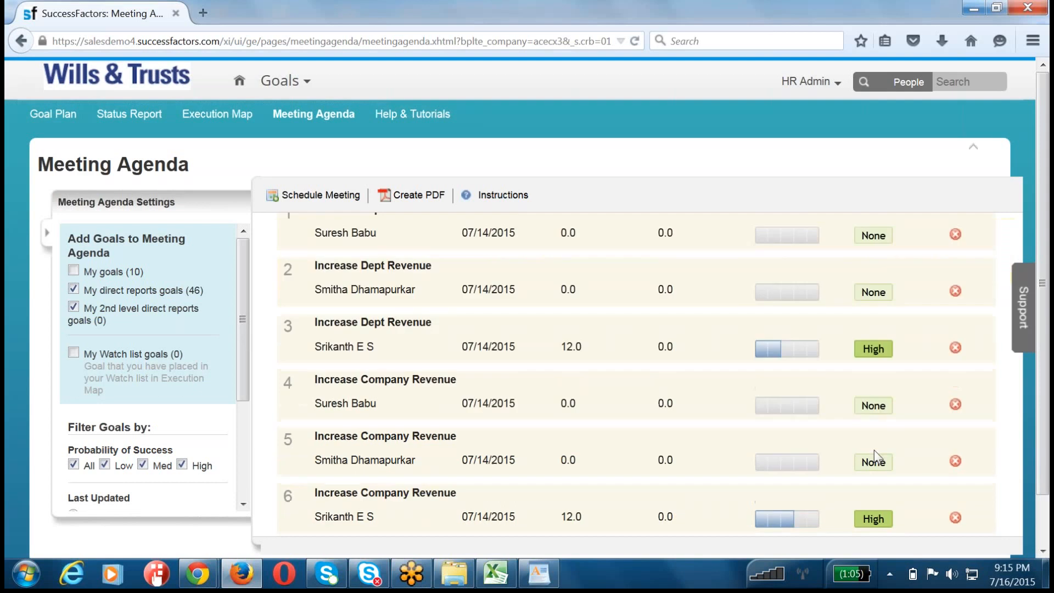
{"action": "scroll", "coordinate": [876, 430], "scroll_direction": "up", "scroll_amount": 7}
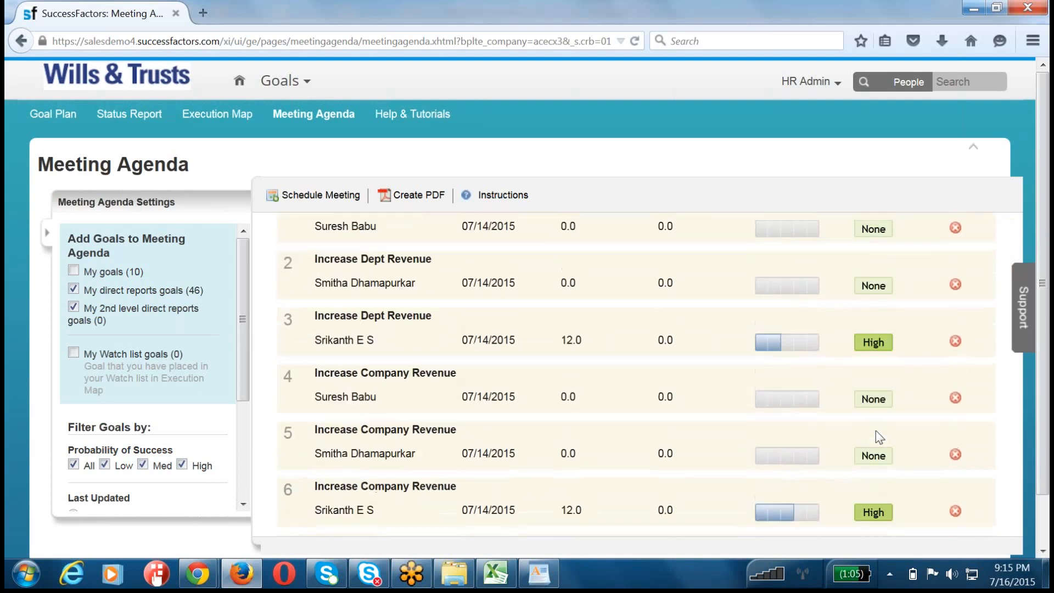
{"action": "left_click", "coordinate": [662, 301]}
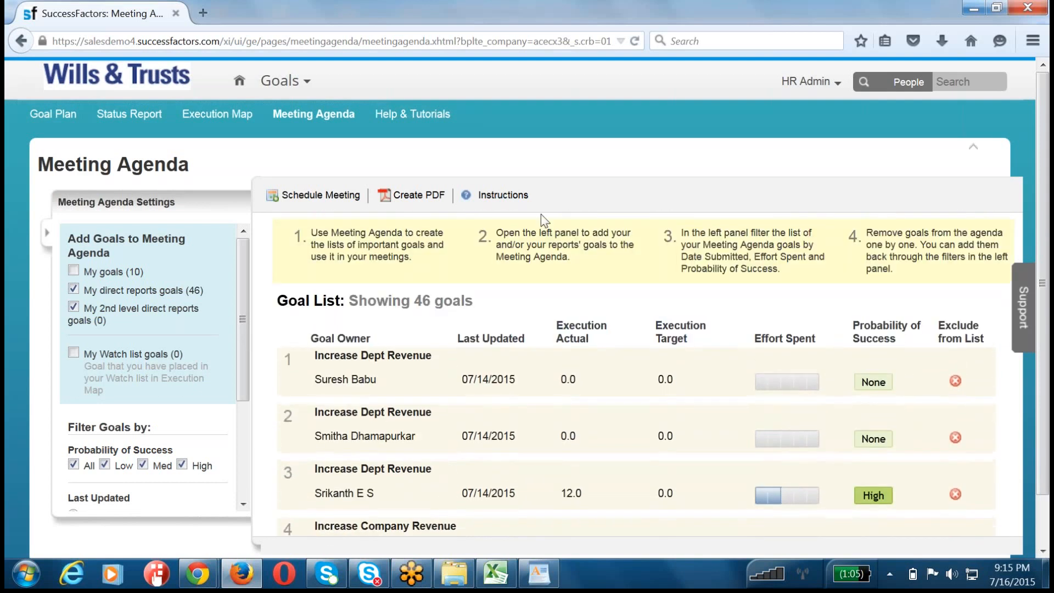
Step: Open the Execution Map in full-screen view with the People list shown beside it
{"action": "left_click", "coordinate": [211, 121]}
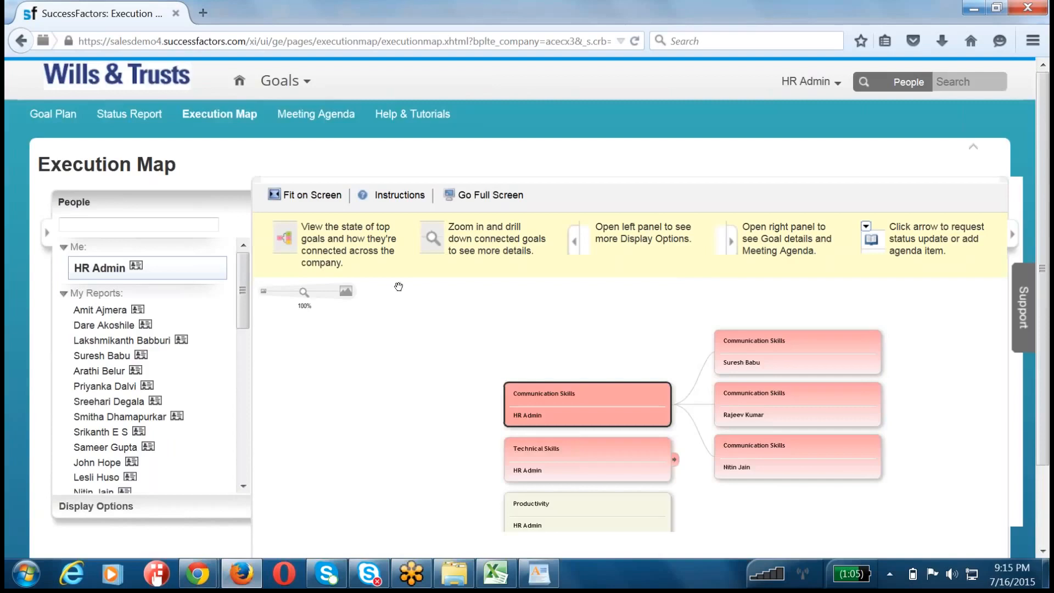
{"action": "scroll", "coordinate": [398, 287], "scroll_direction": "down", "scroll_amount": 3}
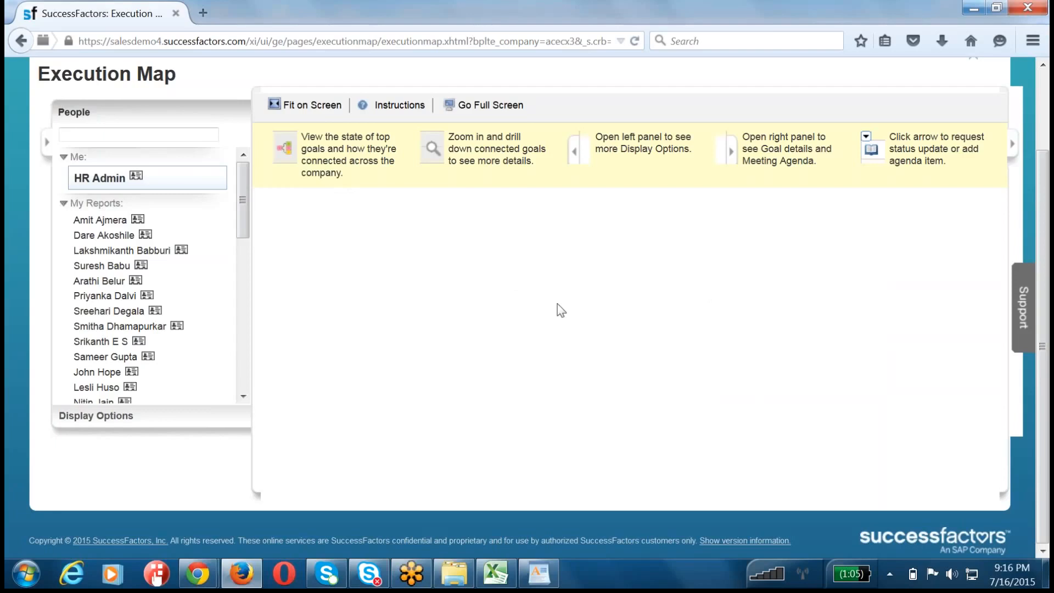
{"action": "left_click", "coordinate": [483, 105]}
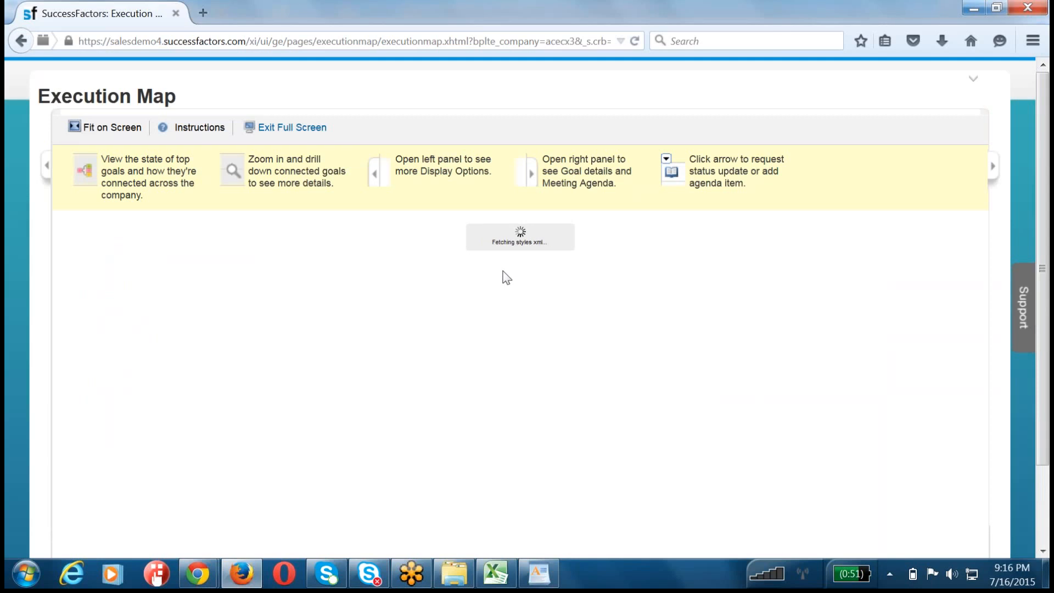
{"action": "left_click", "coordinate": [48, 170]}
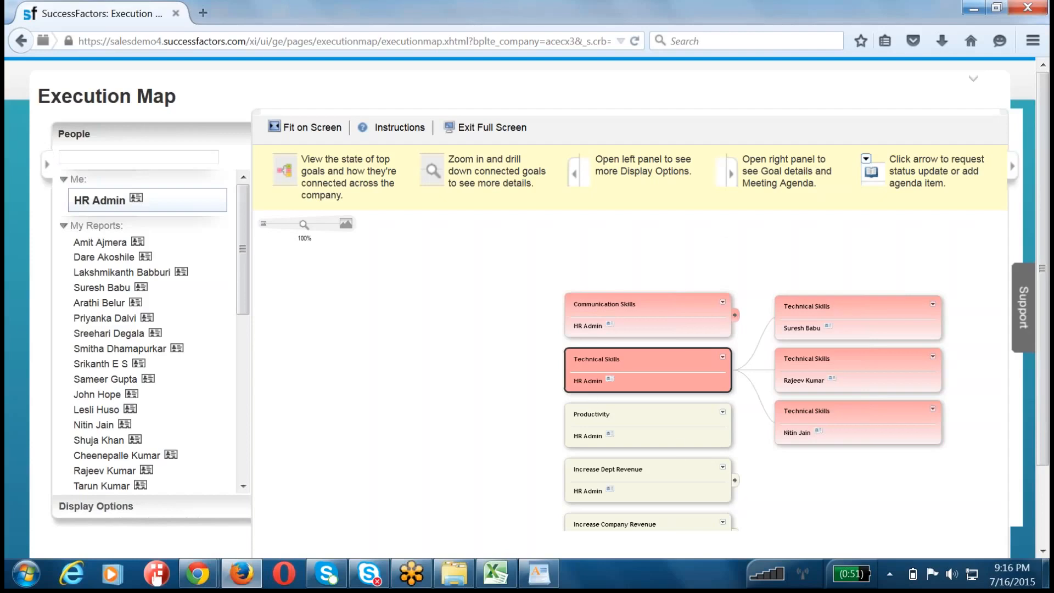
Step: Expand HR Admin's "Increase Dept Revenue" goal to its aligned goals and look through the direct reports in the People list
{"action": "left_click", "coordinate": [735, 480]}
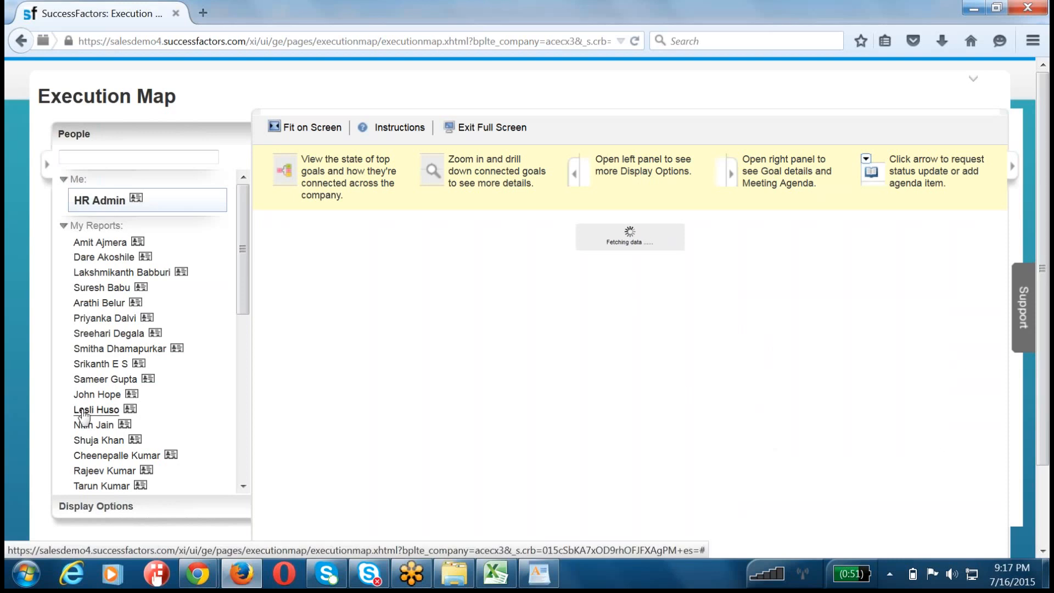
{"action": "scroll", "coordinate": [101, 341], "scroll_direction": "down", "scroll_amount": 3}
{"action": "scroll", "coordinate": [104, 336], "scroll_direction": "down", "scroll_amount": 3}
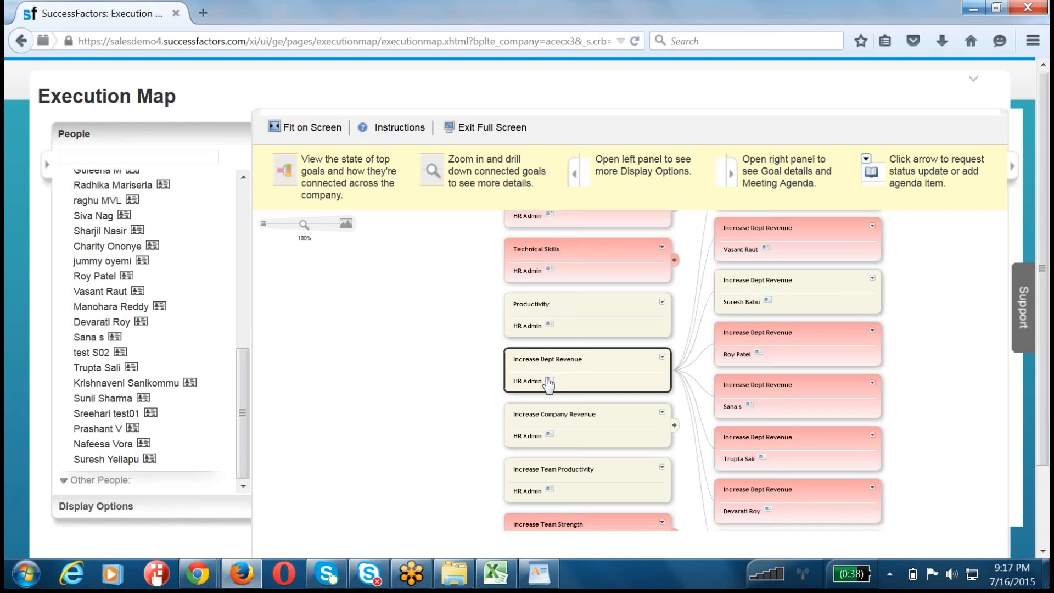
Step: Enlarge the page and reposition the map to examine the goals aligned to HR Admin's "Increase Dept Revenue" goal
{"action": "key", "text": "ctrl+plus"}
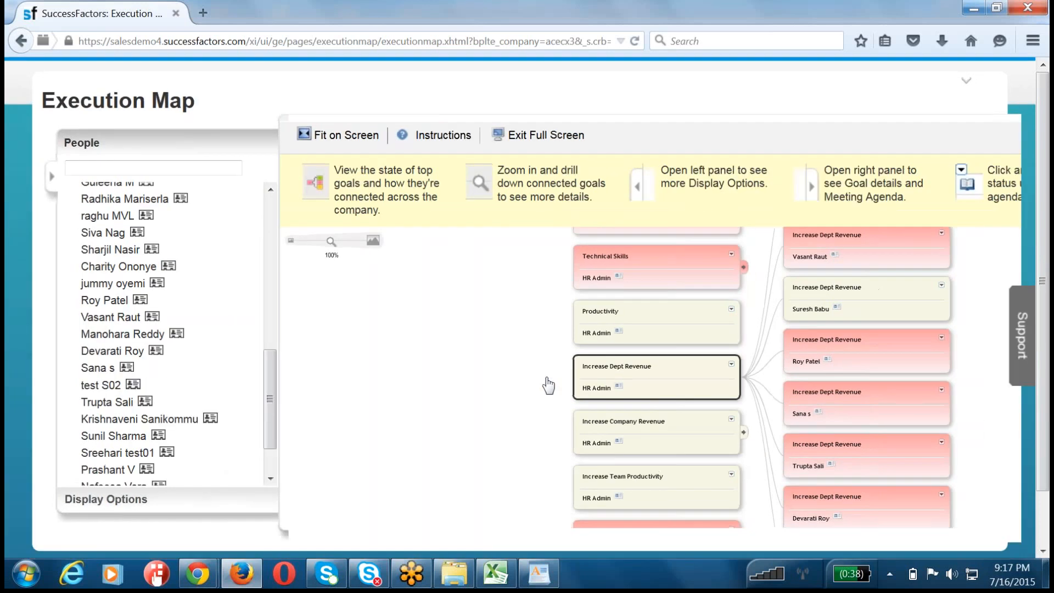
{"action": "key", "text": "ctrl+plus"}
{"action": "key", "text": "ctrl+plus"}
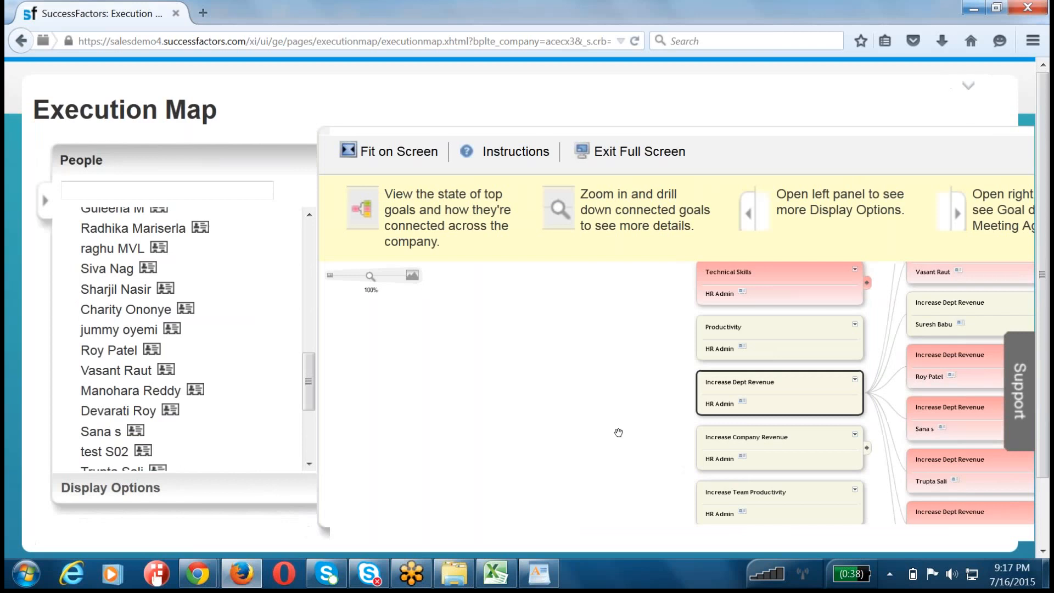
{"action": "scroll", "coordinate": [295, 515], "scroll_direction": "down", "scroll_amount": 2}
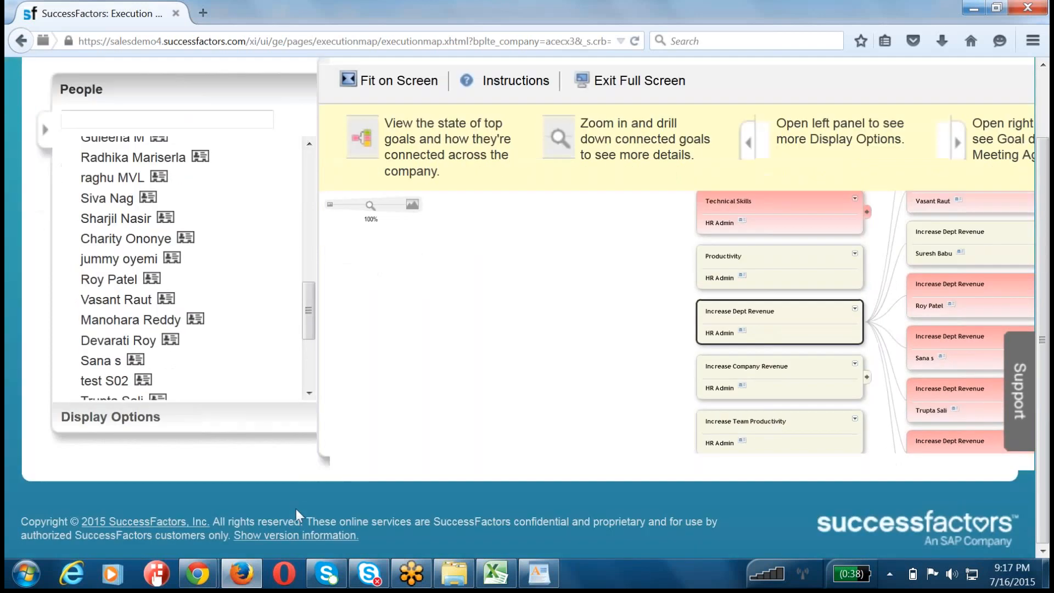
{"action": "left_click_drag", "start_coordinate": [559, 357], "coordinate": [334, 327]}
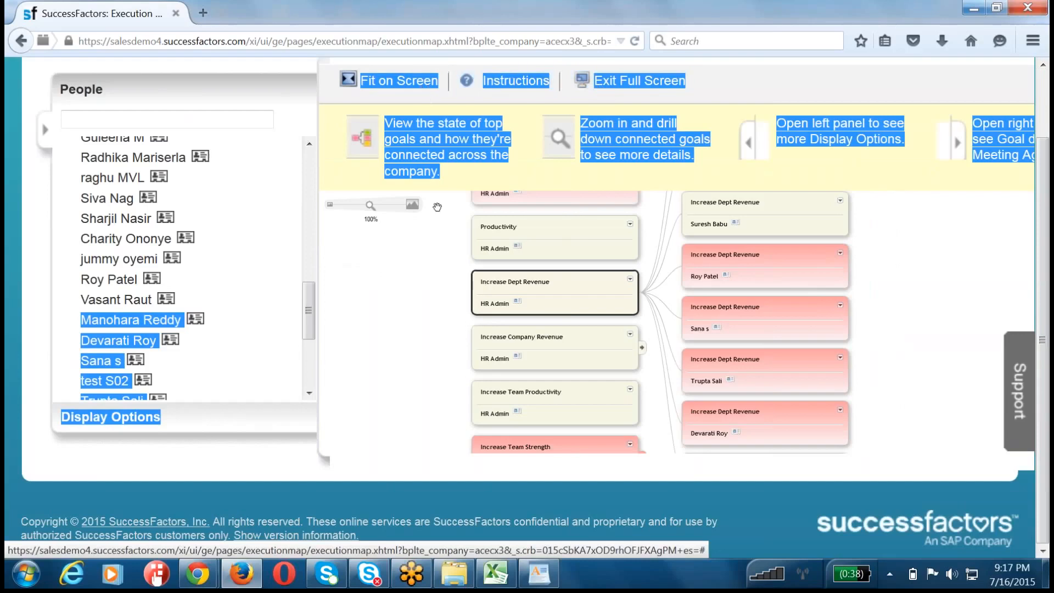
{"action": "left_click", "coordinate": [692, 483]}
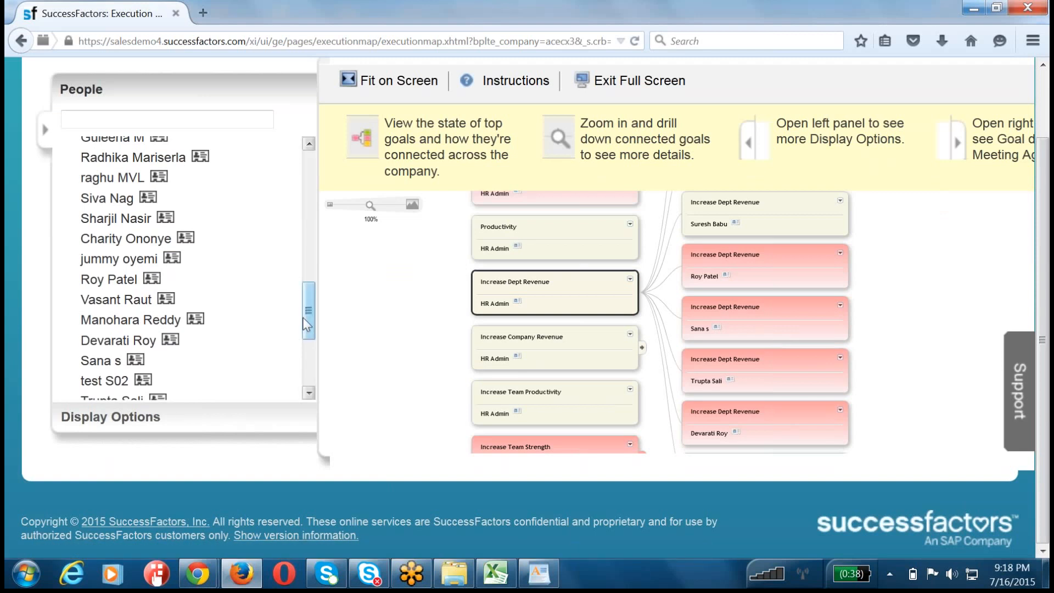
Step: Look through the People list to its end and return to HR Admin at its start
{"action": "scroll", "coordinate": [309, 258], "scroll_direction": "up", "scroll_amount": 3}
{"action": "left_click_drag", "start_coordinate": [308, 257], "coordinate": [306, 418]}
{"action": "left_click_drag", "start_coordinate": [309, 357], "coordinate": [299, 162]}
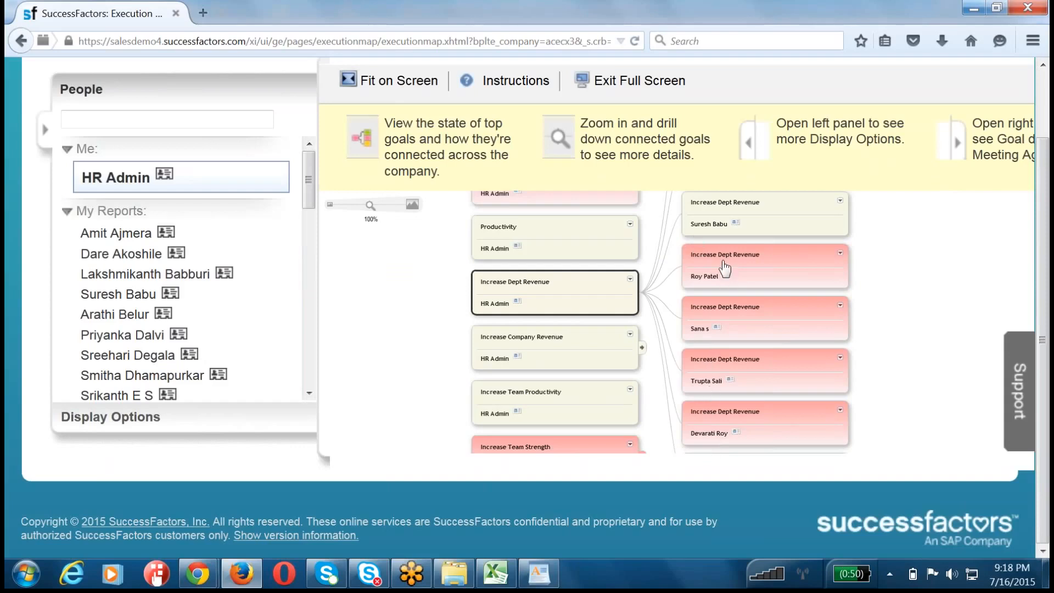
Step: Select two direct reports' aligned "Increase Dept Revenue" goals on the map in turn to inspect them
{"action": "left_click", "coordinate": [840, 261]}
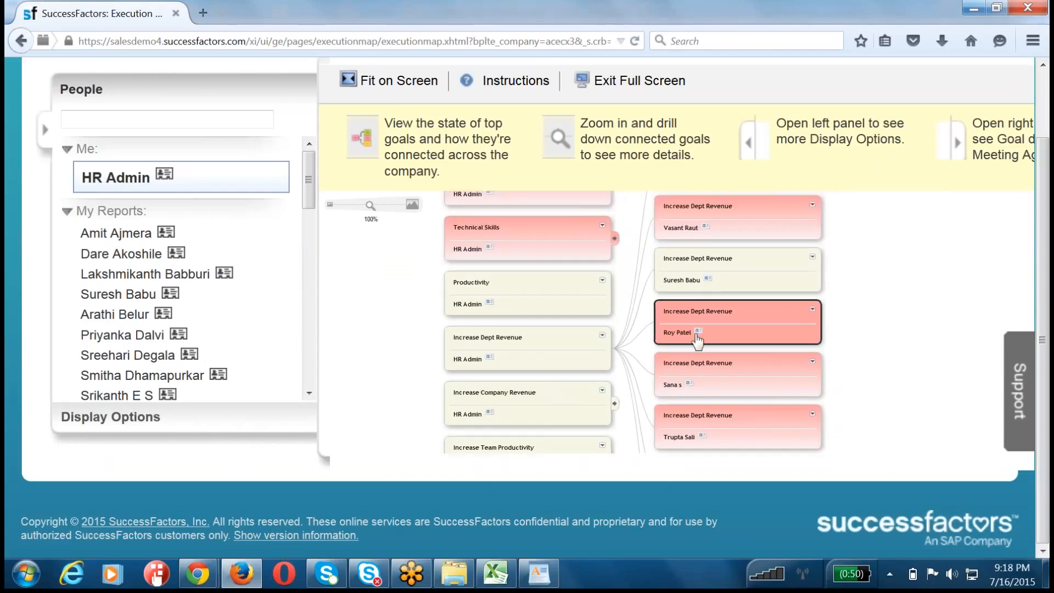
{"action": "left_click", "coordinate": [682, 281]}
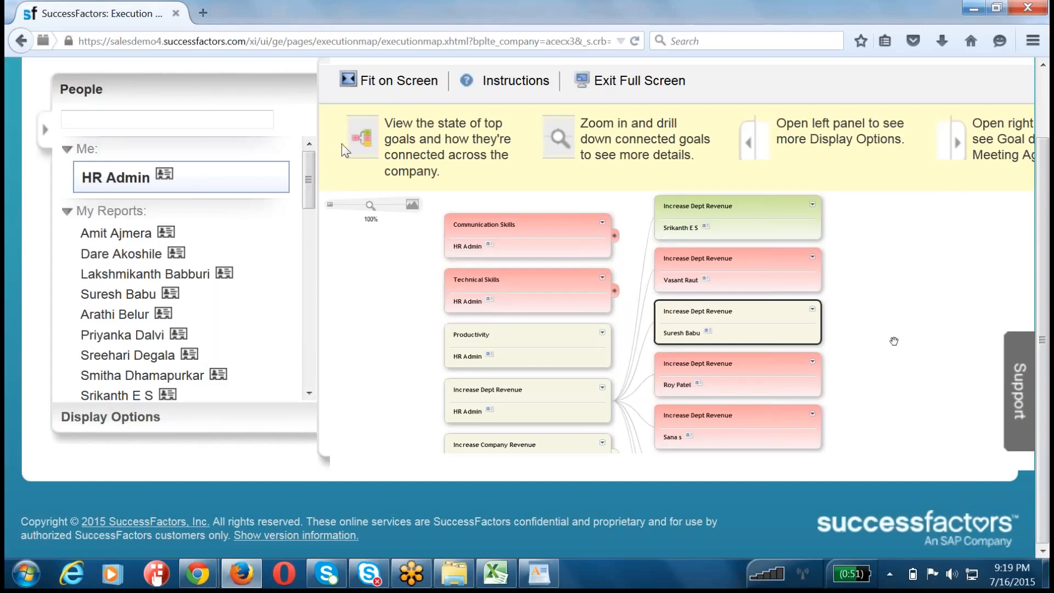
{"action": "left_click", "coordinate": [391, 87]}
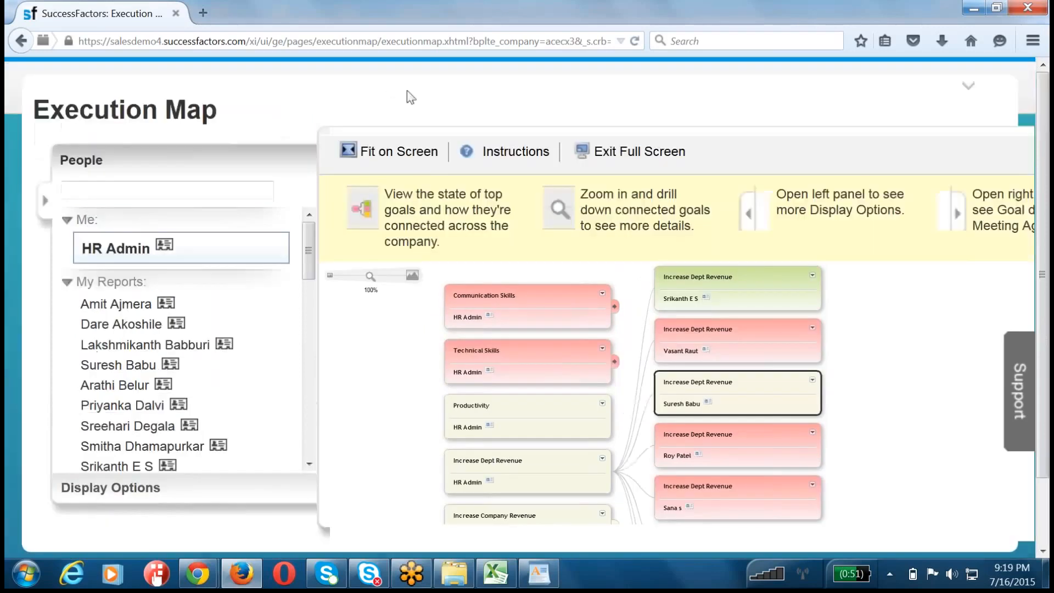
Step: Exit the Execution Map's full-screen view and reopen the side panel with the People list
{"action": "left_click", "coordinate": [604, 148]}
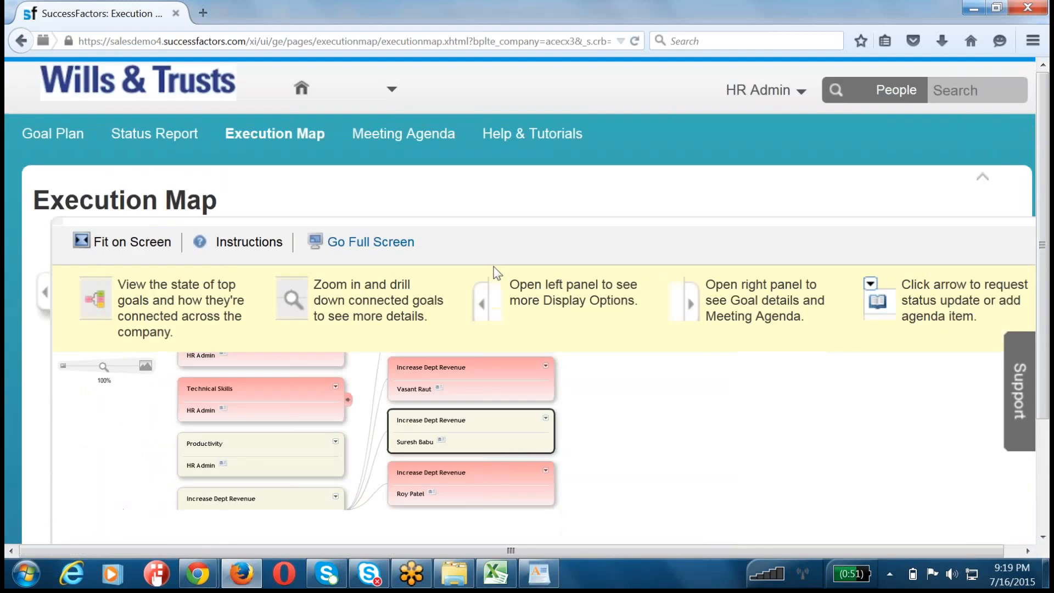
{"action": "left_click", "coordinate": [45, 293]}
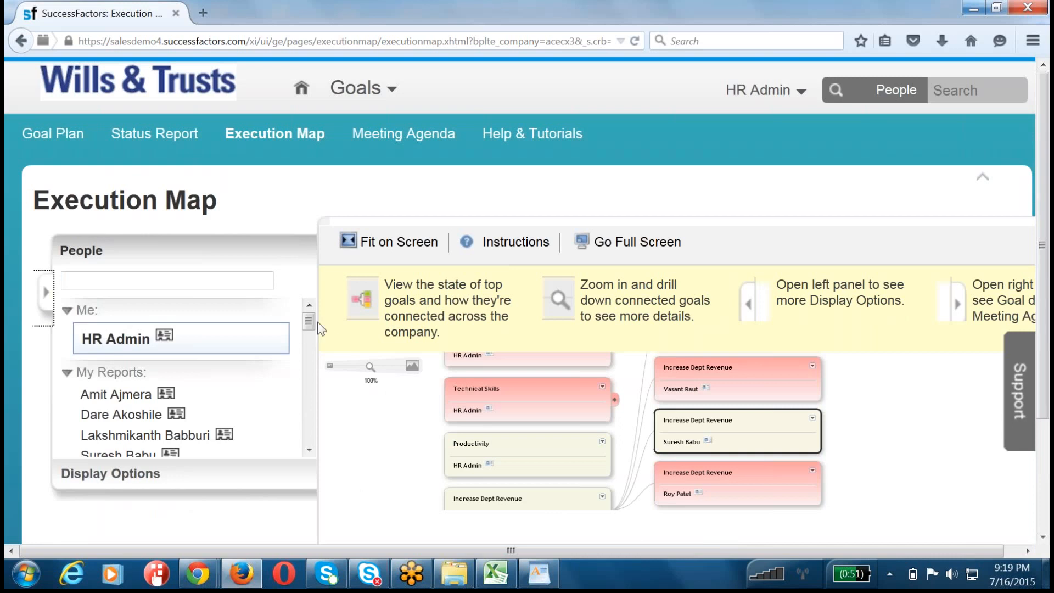
{"action": "mouse_move", "coordinate": [311, 321]}
{"action": "left_mouse_down"}
{"action": "mouse_move", "coordinate": [313, 371]}
{"action": "mouse_move", "coordinate": [308, 309]}
{"action": "left_mouse_up"}
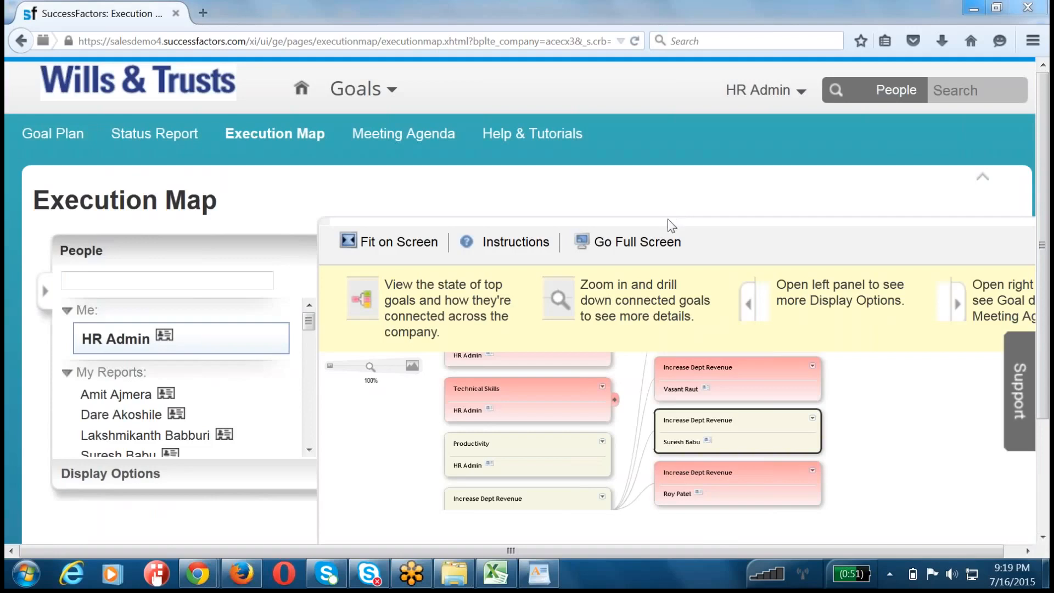
{"action": "left_click", "coordinate": [615, 400]}
Step: In HR Admin's status report, set Probability of Success to amber for "Productivity" and save, and set it to green for "Increase Dept Revenue"
{"action": "left_click", "coordinate": [163, 136]}
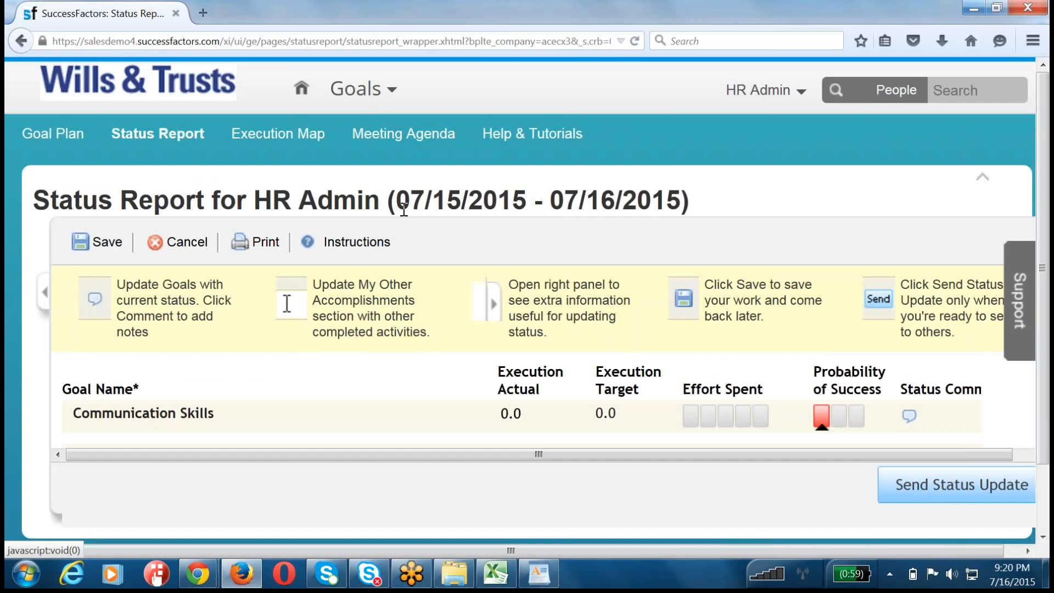
{"action": "scroll", "coordinate": [423, 261], "scroll_direction": "down", "scroll_amount": 2}
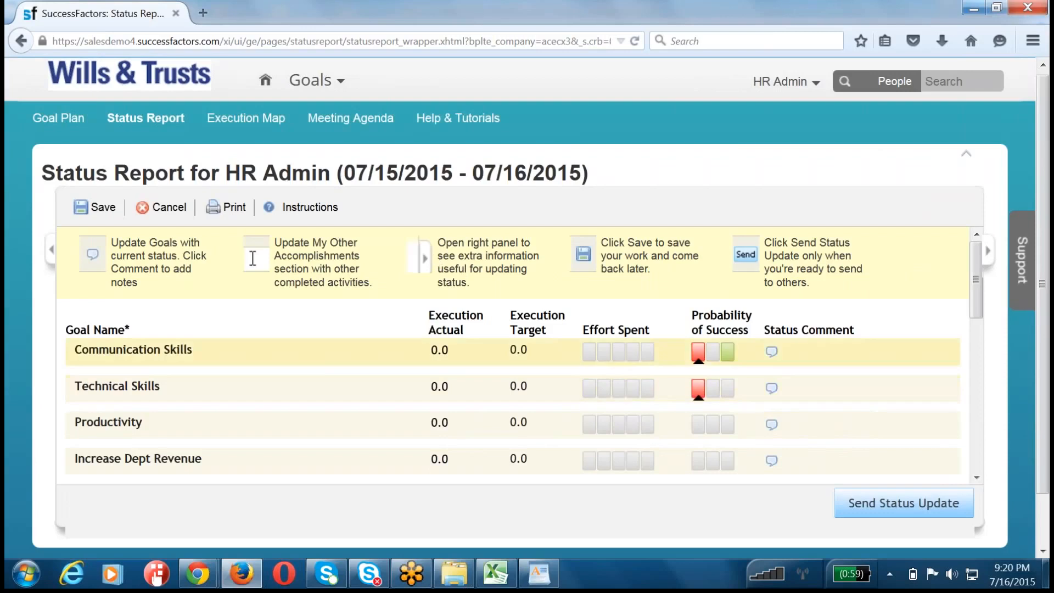
{"action": "left_click", "coordinate": [699, 355]}
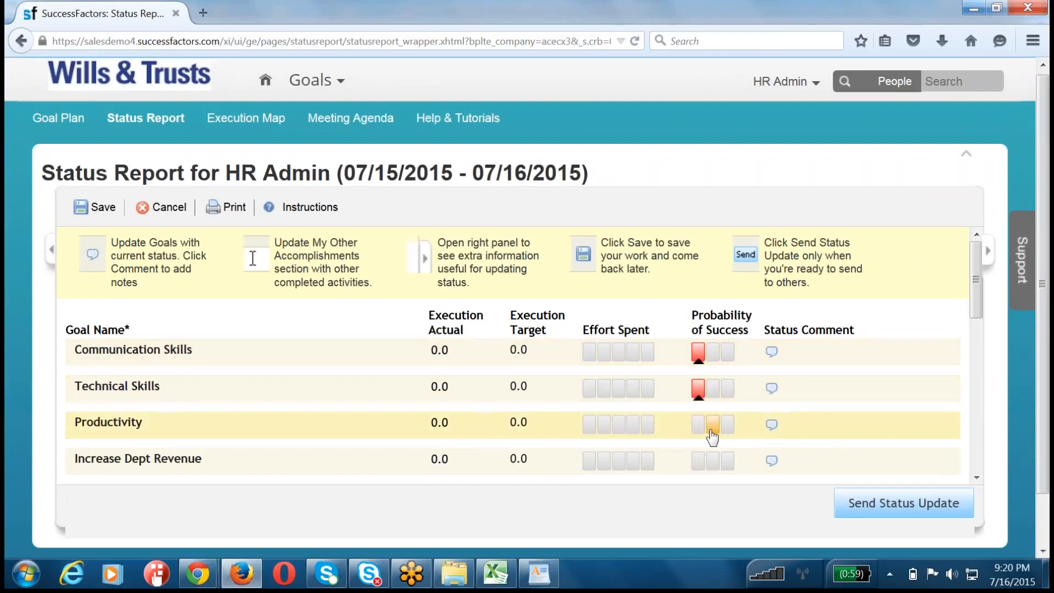
{"action": "left_click", "coordinate": [712, 429]}
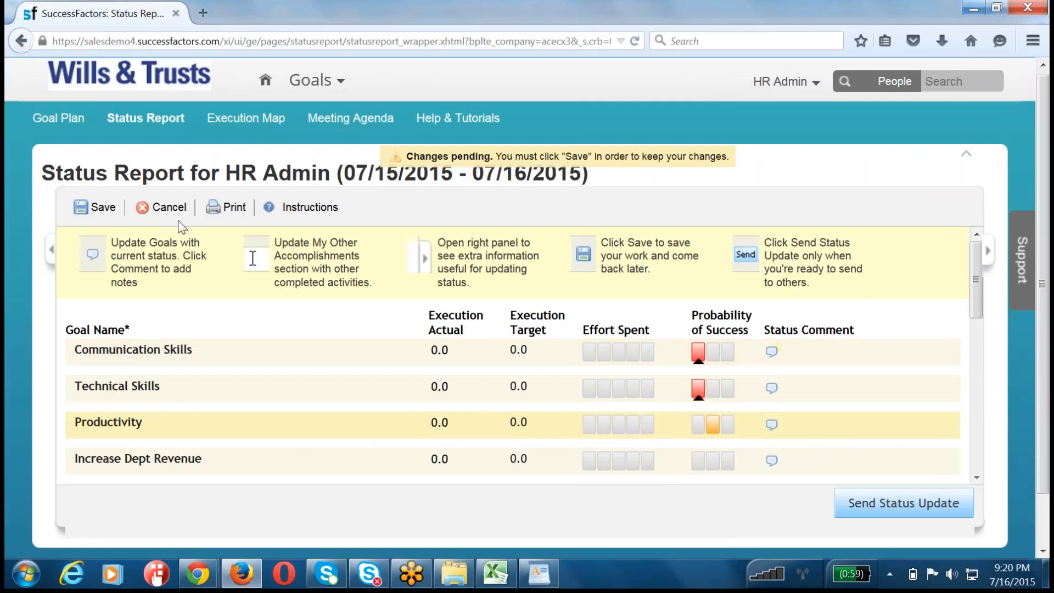
{"action": "left_click", "coordinate": [100, 207]}
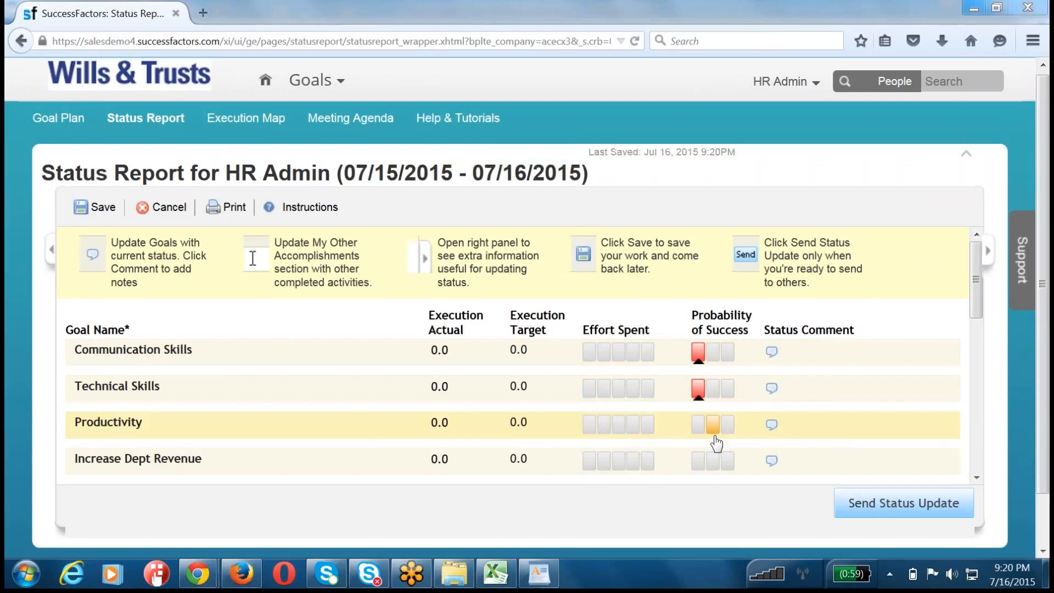
{"action": "left_click", "coordinate": [728, 461]}
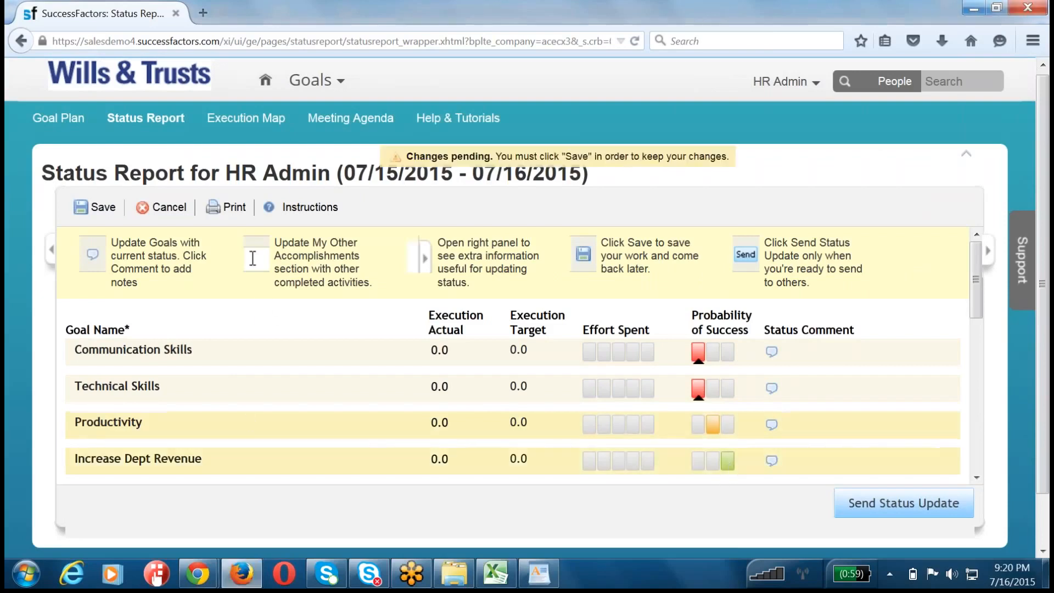
{"action": "scroll", "coordinate": [247, 419], "scroll_direction": "down", "scroll_amount": 3}
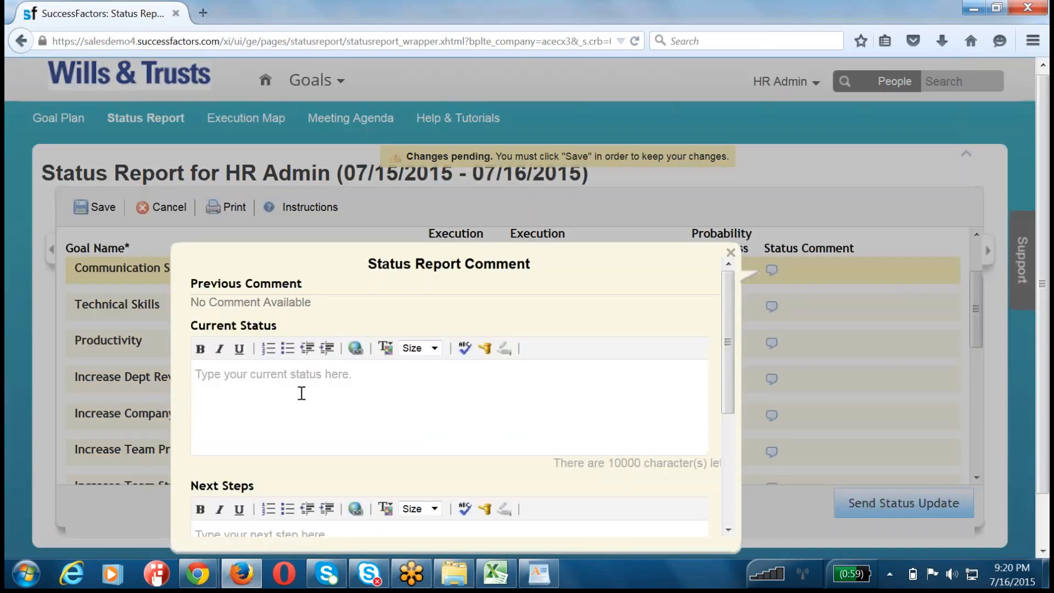
{"action": "left_click", "coordinate": [302, 393]}
{"action": "type", "text": "dfadsfadsf"}
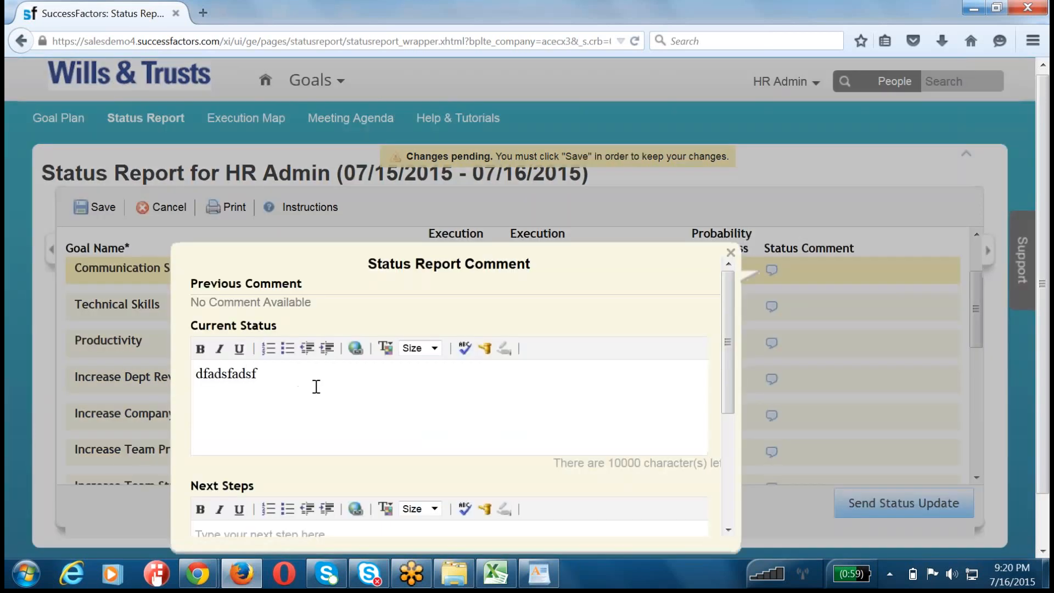
{"action": "key", "text": "ctrl+a"}
{"action": "key", "text": "BackSpace"}
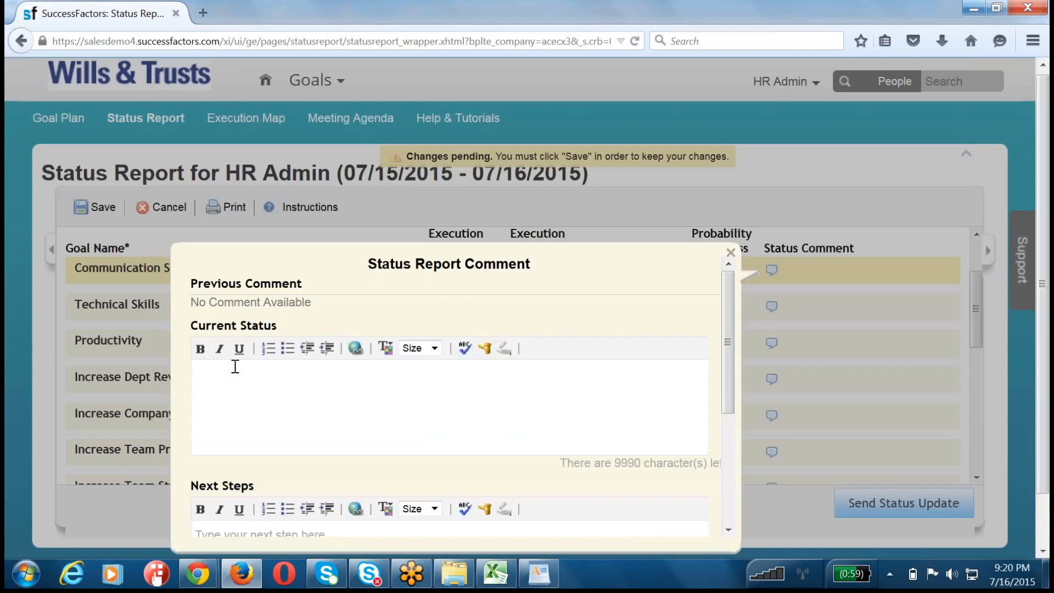
Step: Enter "Working Towards the goal, Had a breakthough this week." as the Current Status in the "Communication Skills" comment
{"action": "scroll", "coordinate": [400, 344], "scroll_direction": "down", "scroll_amount": 3}
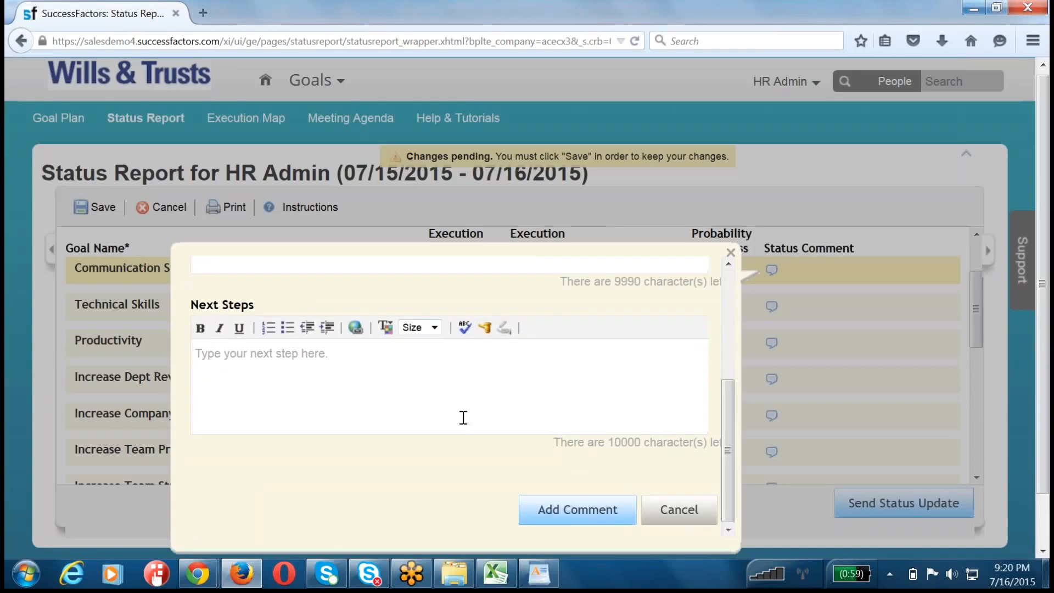
{"action": "scroll", "coordinate": [464, 417], "scroll_direction": "up", "scroll_amount": 3}
{"action": "type", "text": "Working "}
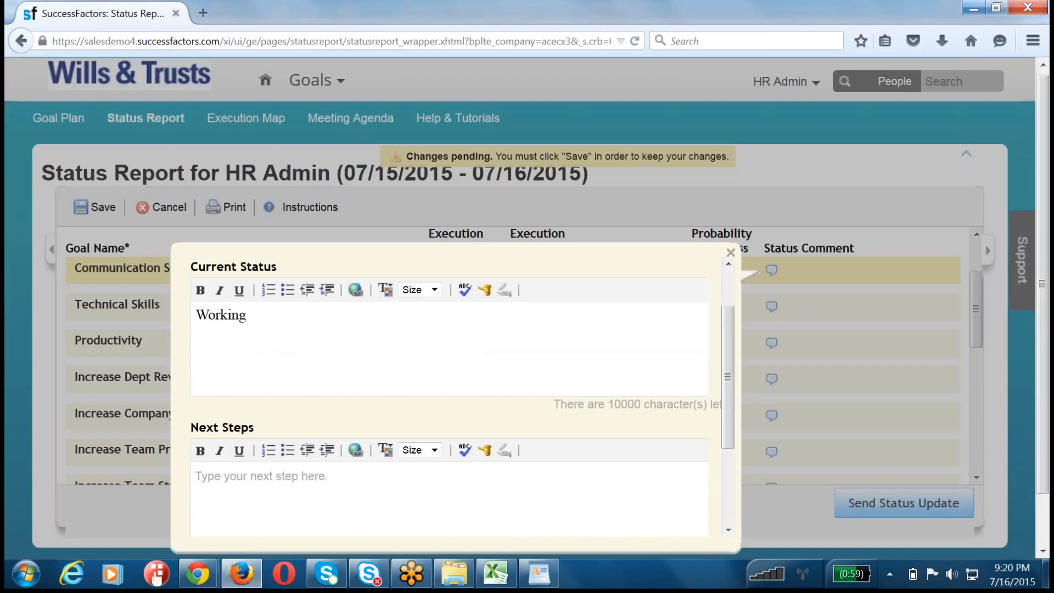
{"action": "type", "text": "Towards the goal, Had a "}
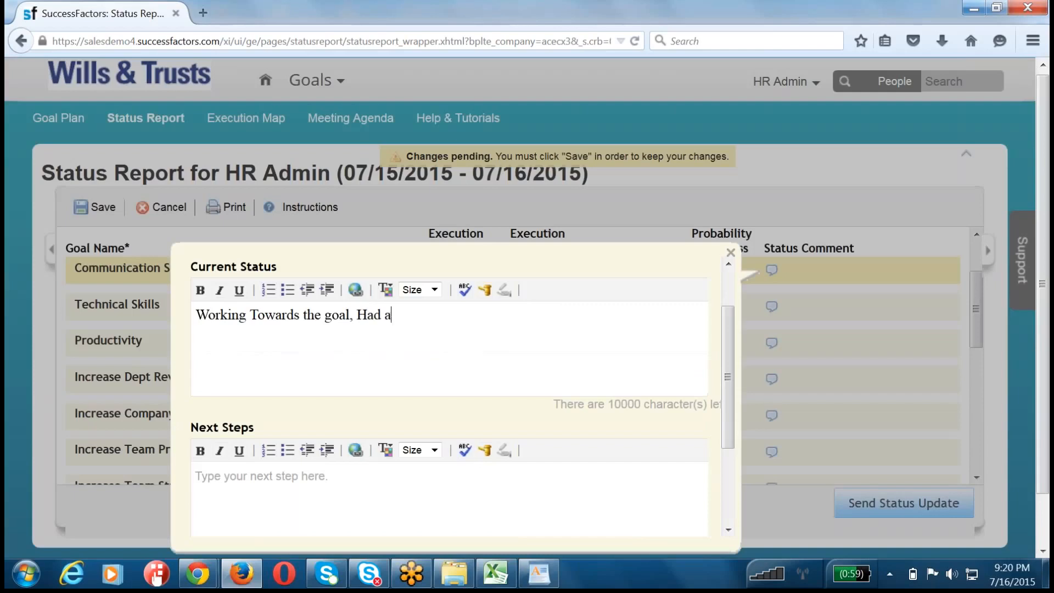
{"action": "type", "text": "breakthough "}
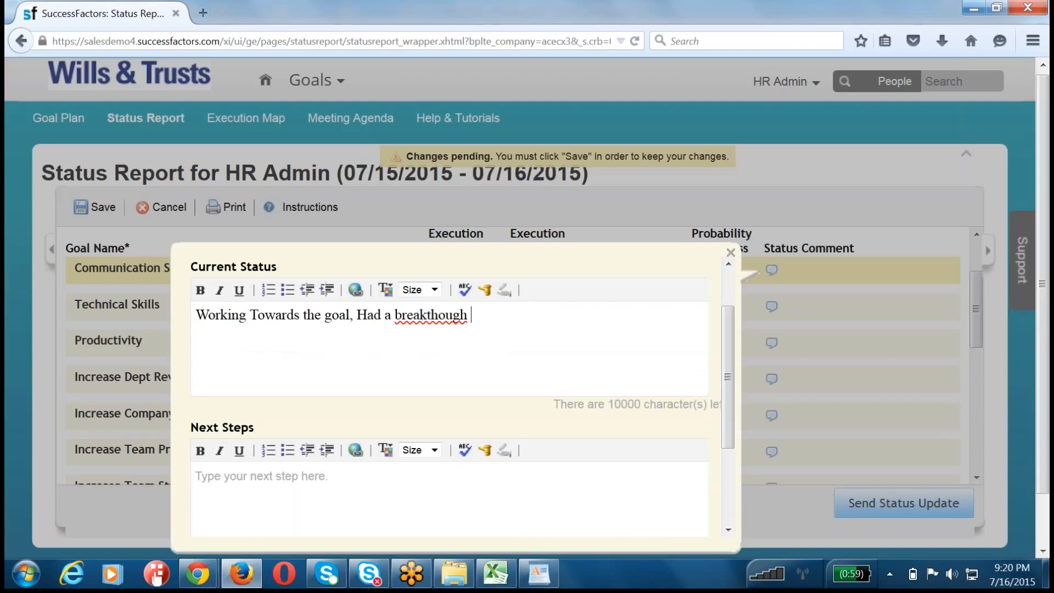
{"action": "type", "text": "this week."}
Step: Enter "Will accomplish by next week." as the comment's Next Steps, add the comment and save the status report
{"action": "left_click", "coordinate": [357, 503]}
{"action": "type", "text": "Will ac"}
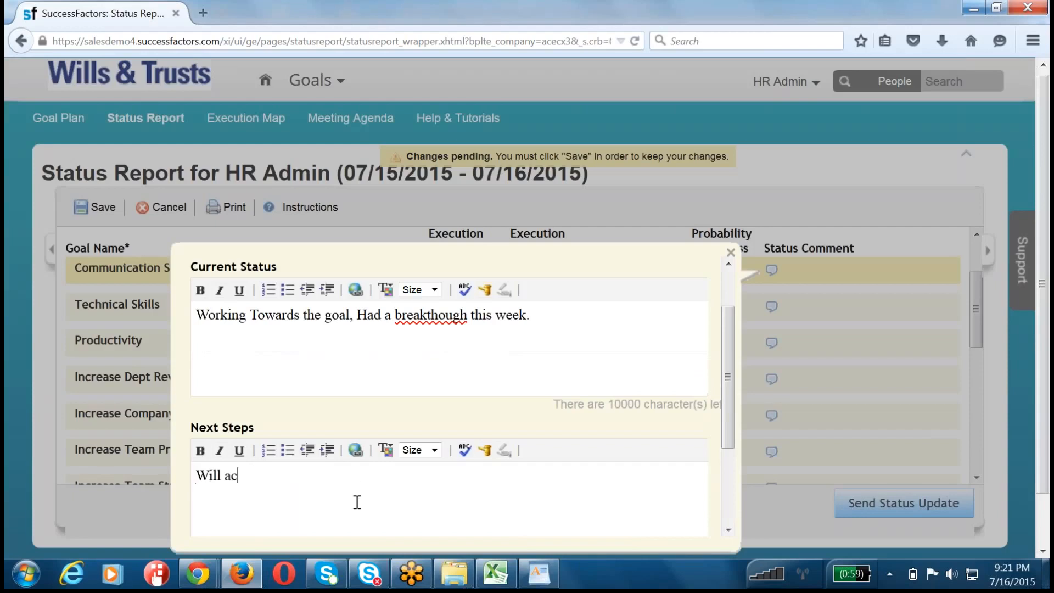
{"action": "type", "text": "complish by ne"}
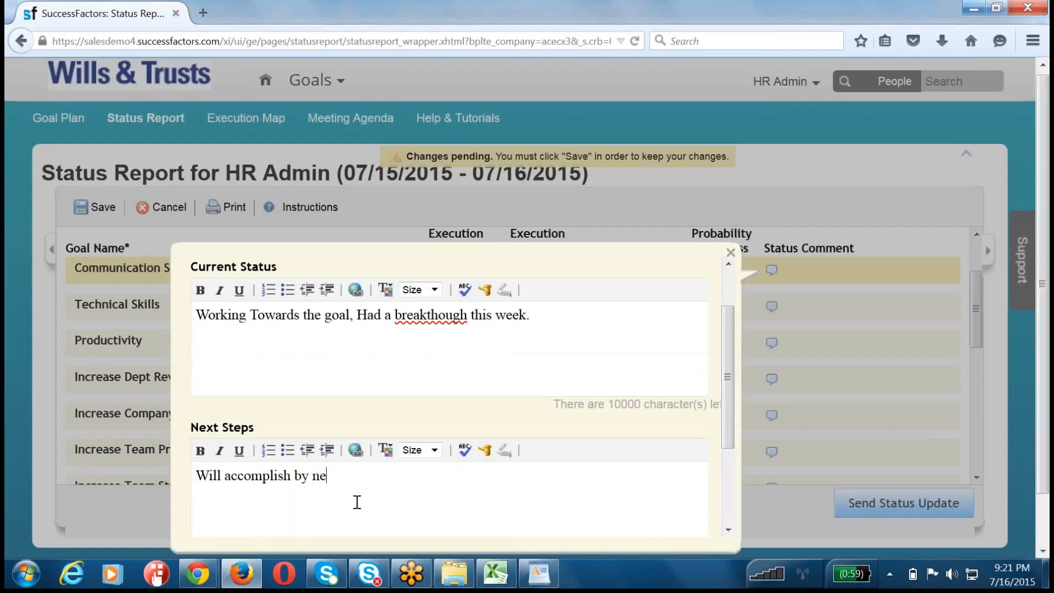
{"action": "type", "text": "xt week."}
{"action": "scroll", "coordinate": [357, 502], "scroll_direction": "down", "scroll_amount": 3}
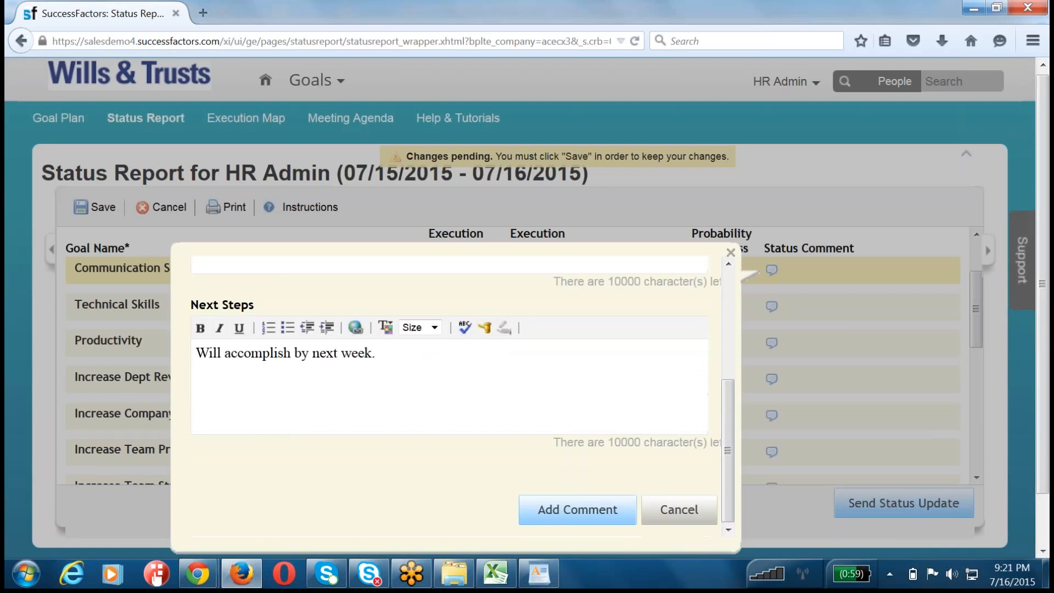
{"action": "left_click", "coordinate": [571, 516]}
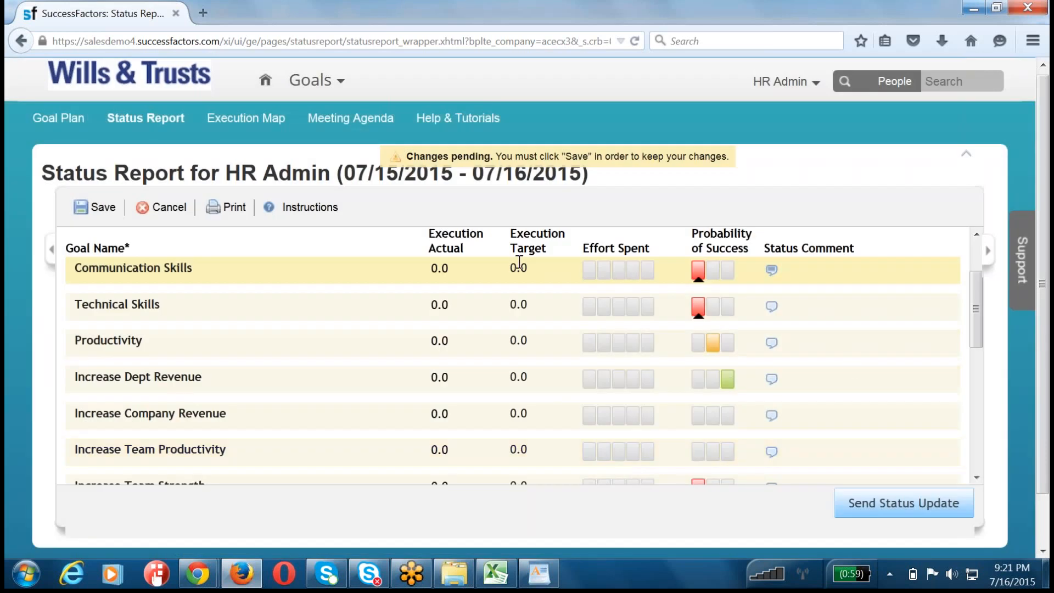
{"action": "left_click", "coordinate": [518, 268]}
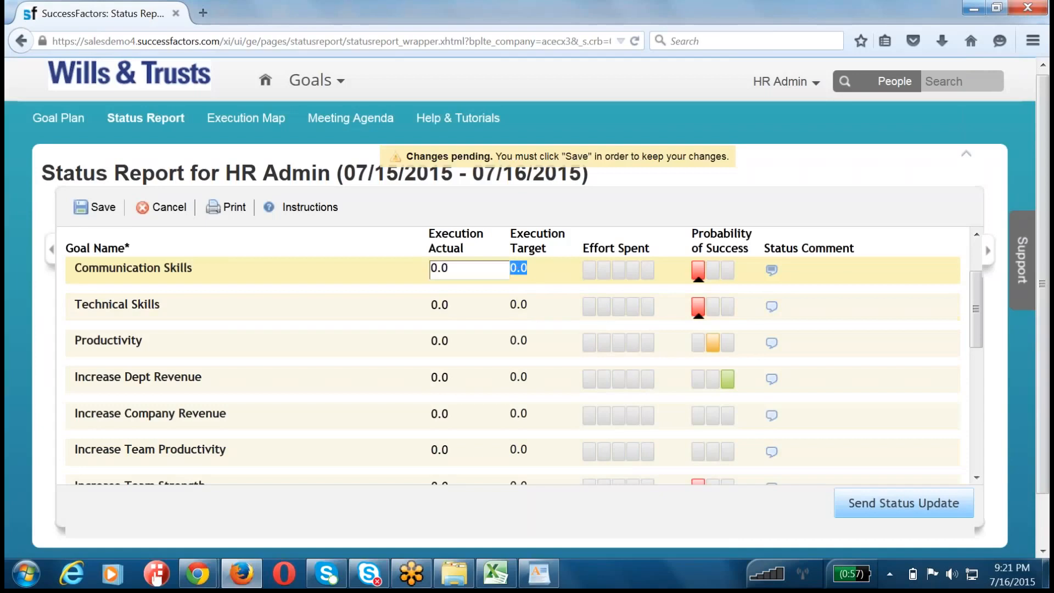
{"action": "left_click", "coordinate": [99, 207]}
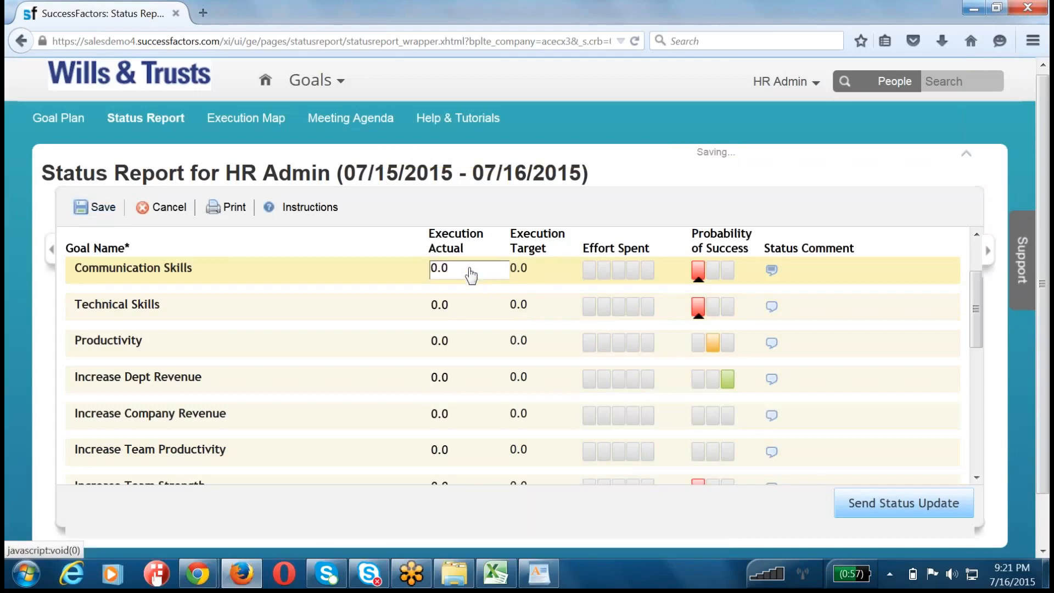
Step: Set the Execution Actual of the "Communication Skills" goal to 123213
{"action": "left_click", "coordinate": [471, 274]}
{"action": "key", "text": "BackSpace"}
{"action": "key", "text": "BackSpace"}
{"action": "key", "text": "BackSpace"}
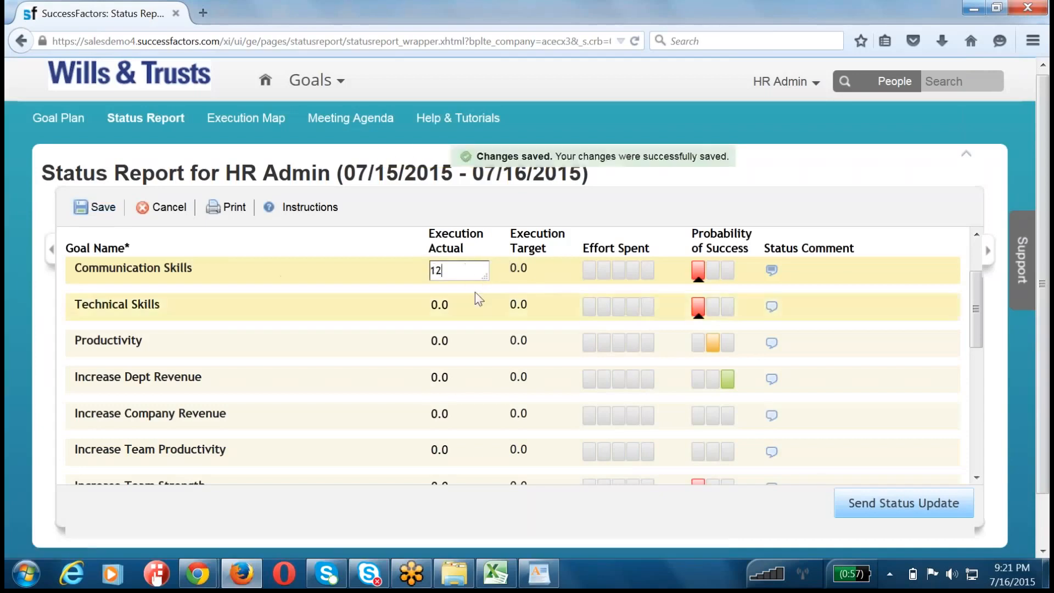
{"action": "type", "text": "123213"}
{"action": "left_click", "coordinate": [531, 275]}
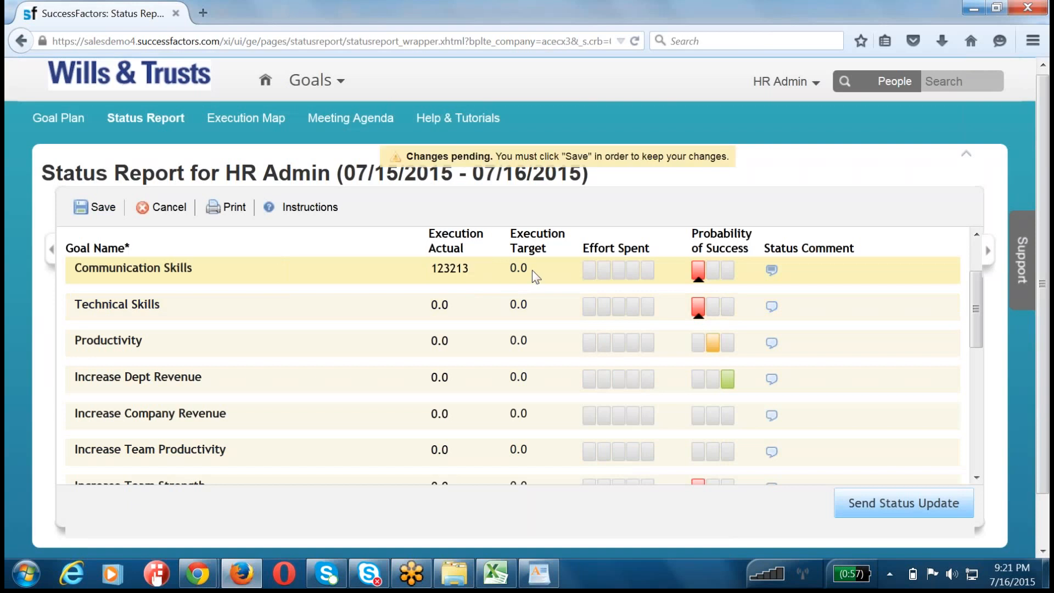
{"action": "scroll", "coordinate": [529, 324], "scroll_direction": "down", "scroll_amount": 3}
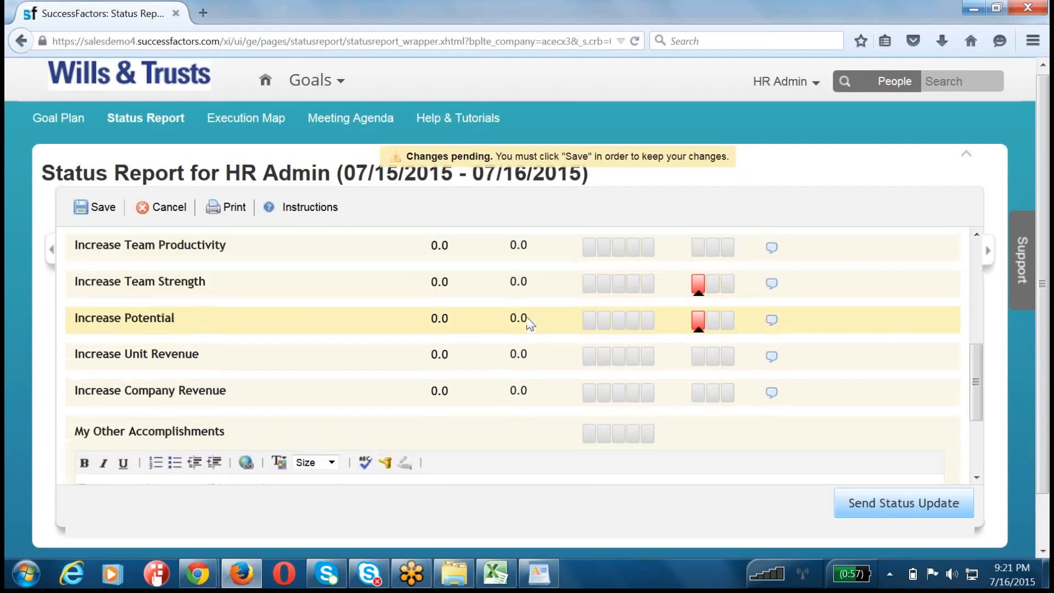
{"action": "scroll", "coordinate": [577, 379], "scroll_direction": "up", "scroll_amount": 5}
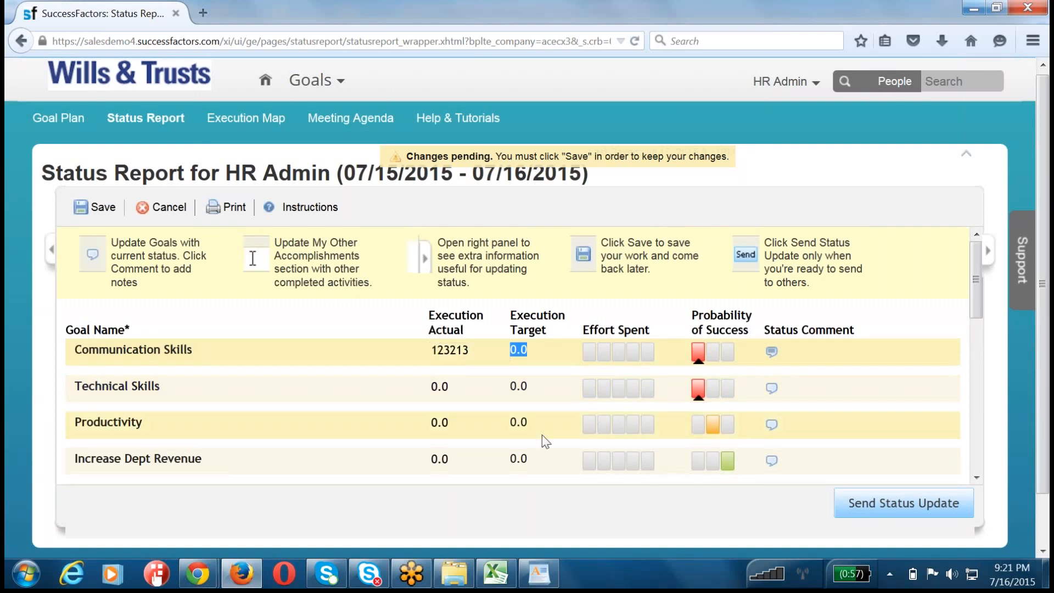
{"action": "scroll", "coordinate": [543, 439], "scroll_direction": "down", "scroll_amount": 3}
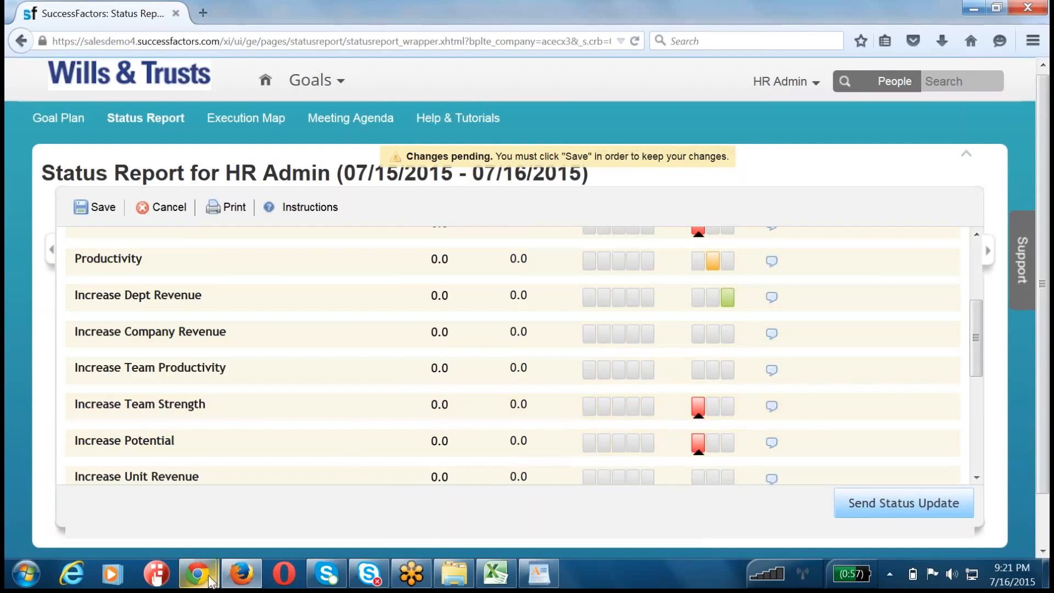
Step: Switch to SuccessFactors Provisioning in Chrome and open the Company Settings of SUCCESSFACTORSM_July2014
{"action": "mouse_move", "coordinate": [210, 581]}
{"action": "left_click", "coordinate": [165, 489]}
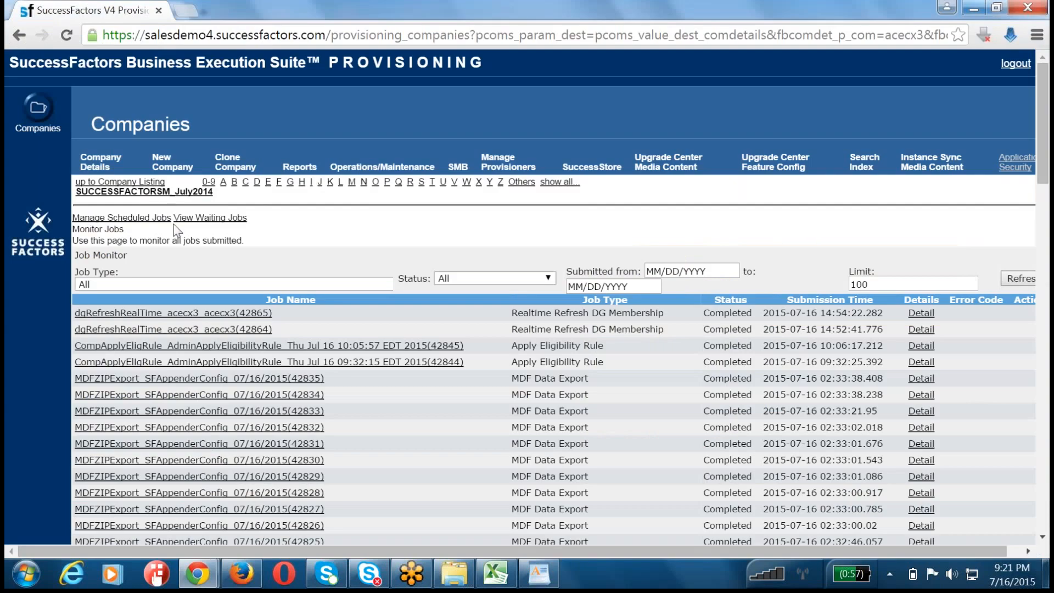
{"action": "left_click", "coordinate": [157, 192]}
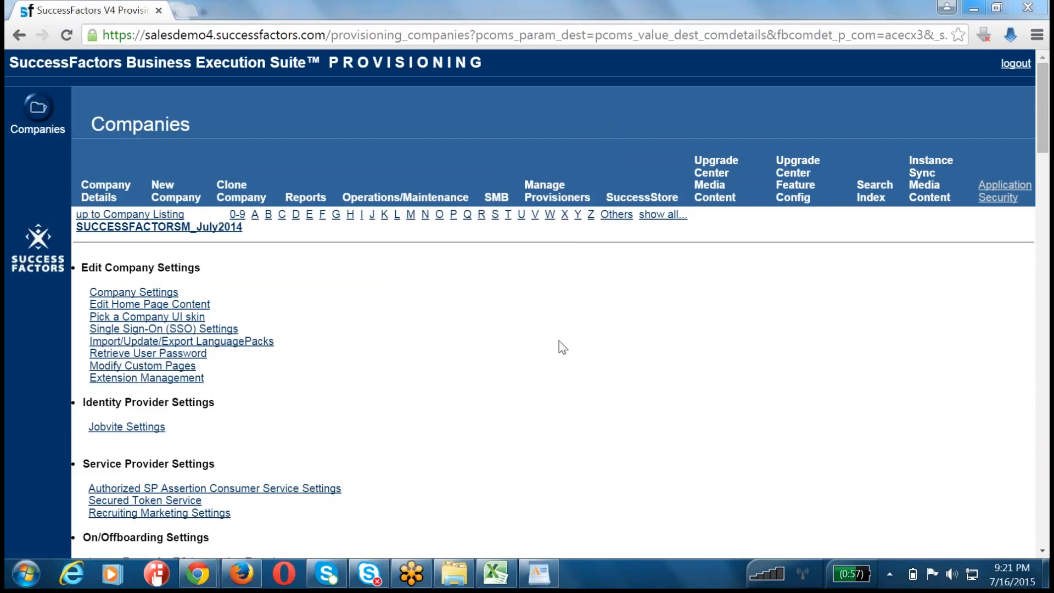
{"action": "left_click", "coordinate": [176, 292]}
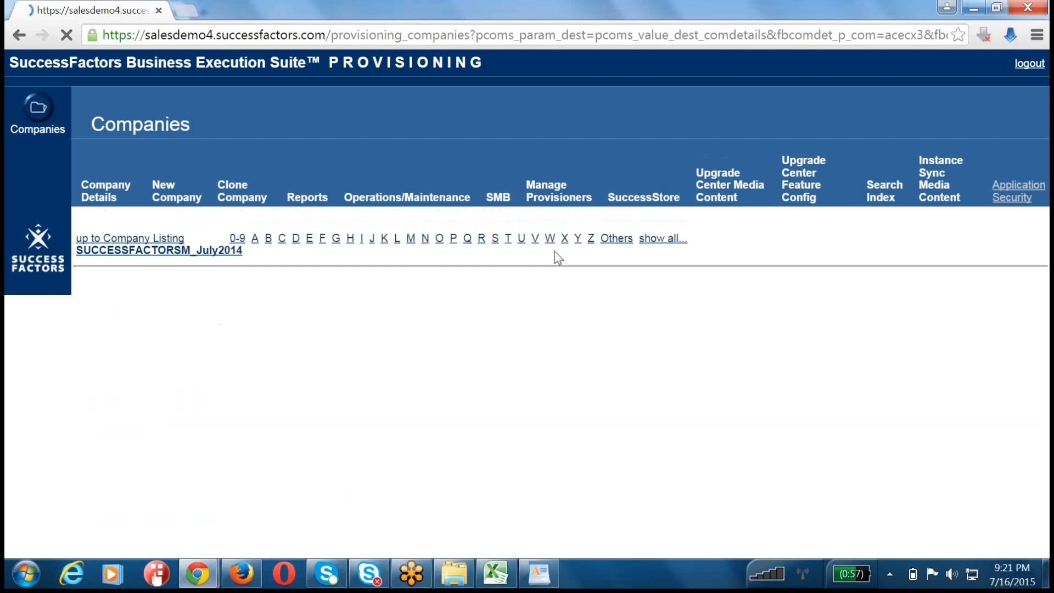
{"action": "key", "text": "ctrl+f"}
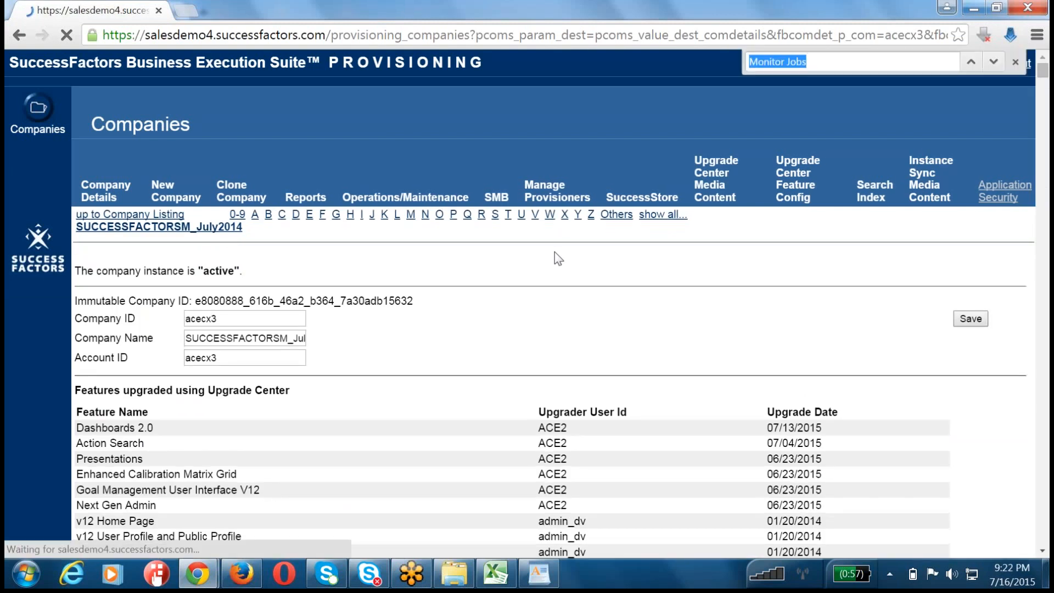
{"action": "type", "text": "goal"}
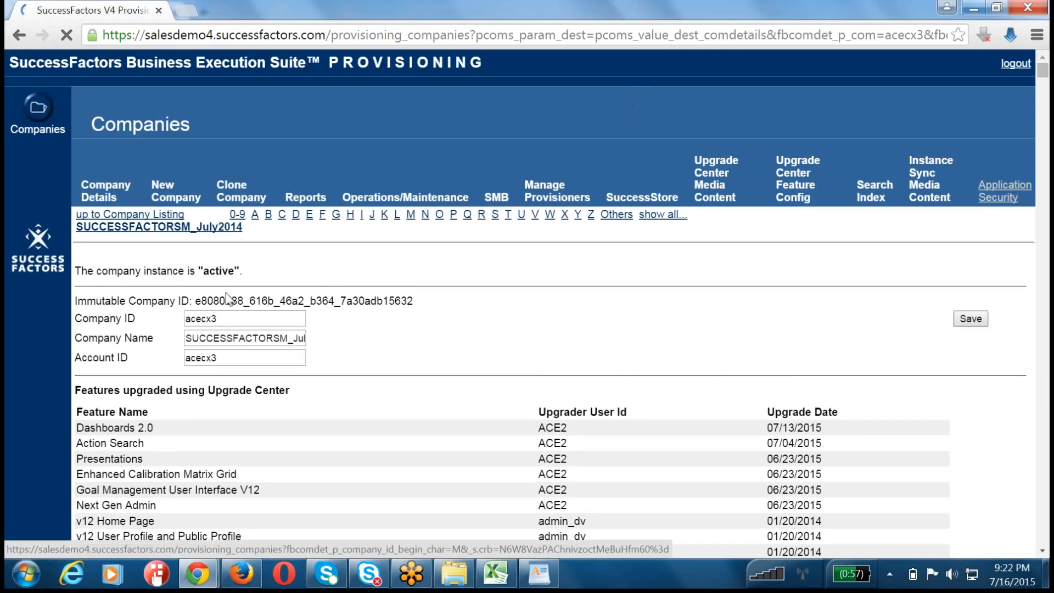
{"action": "scroll", "coordinate": [226, 292], "scroll_direction": "down", "scroll_amount": 1}
{"action": "scroll", "coordinate": [226, 293], "scroll_direction": "down", "scroll_amount": 3}
Step: Search the Company Settings page for "Goal Execution" to locate its configuration options
{"action": "key", "text": "ctrl+f"}
{"action": "type", "text": "ex"}
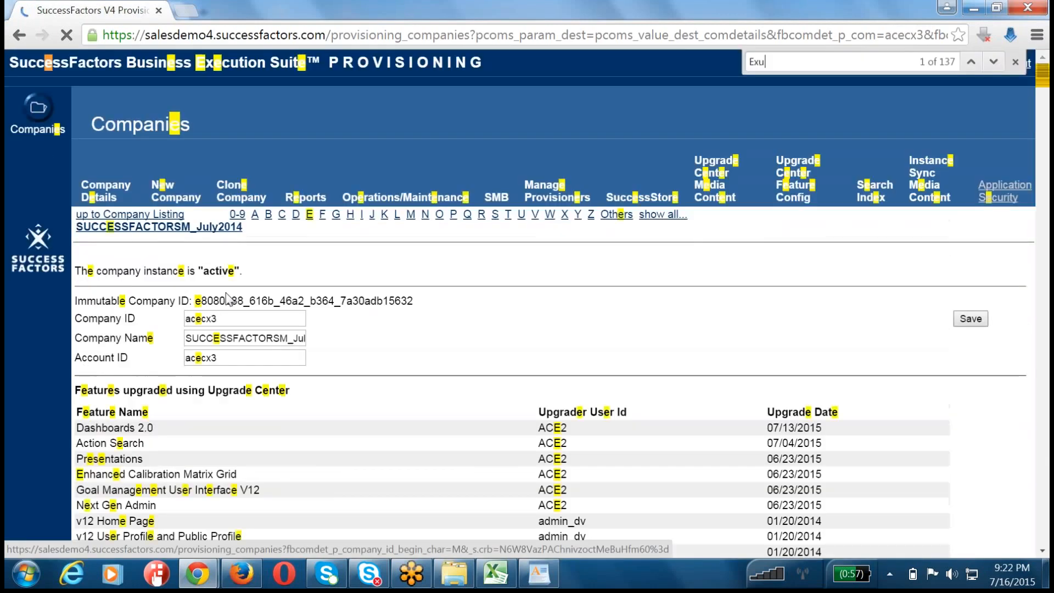
{"action": "key", "text": "BackSpace"}
{"action": "key", "text": "BackSpace"}
{"action": "type", "text": "Goal Exe"}
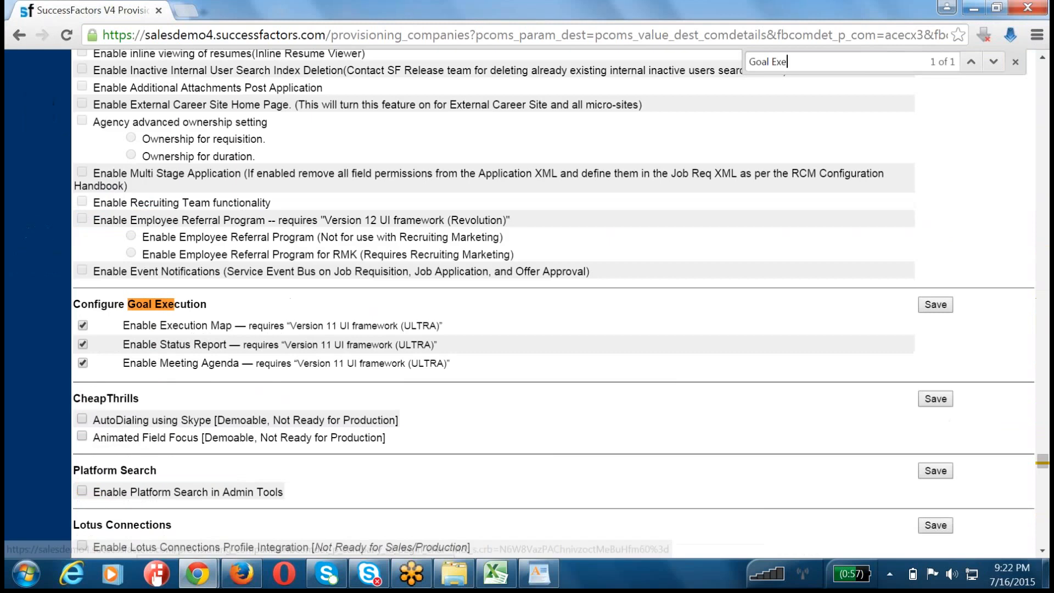
{"action": "type", "text": "cution"}
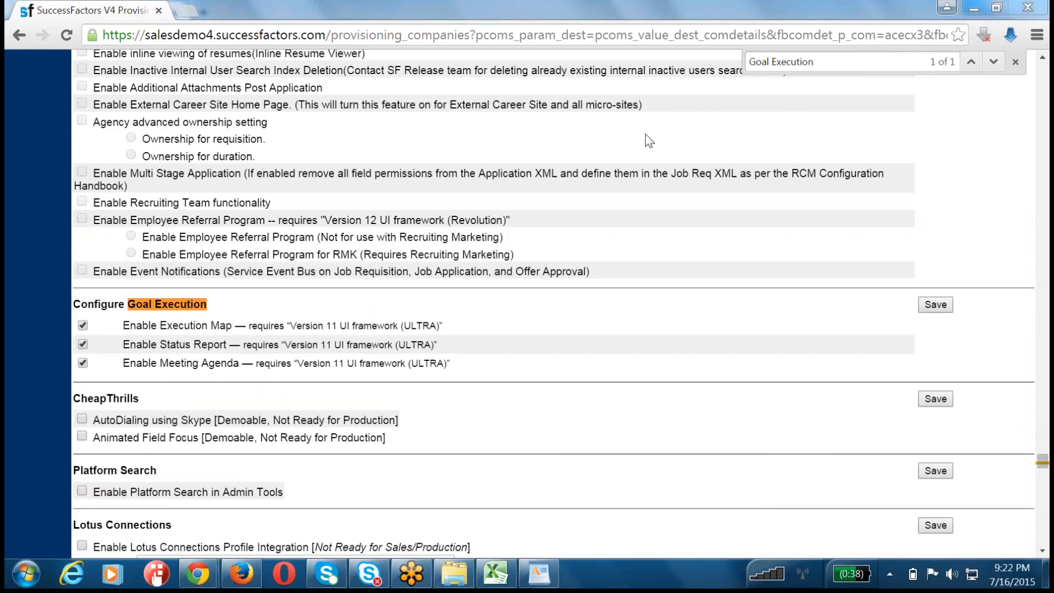
Step: Disable Execution Map, Status Report and Meeting Agenda under Configure Goal Execution, save and confirm the change with the company ID
{"action": "left_click", "coordinate": [83, 362]}
{"action": "left_click", "coordinate": [84, 325]}
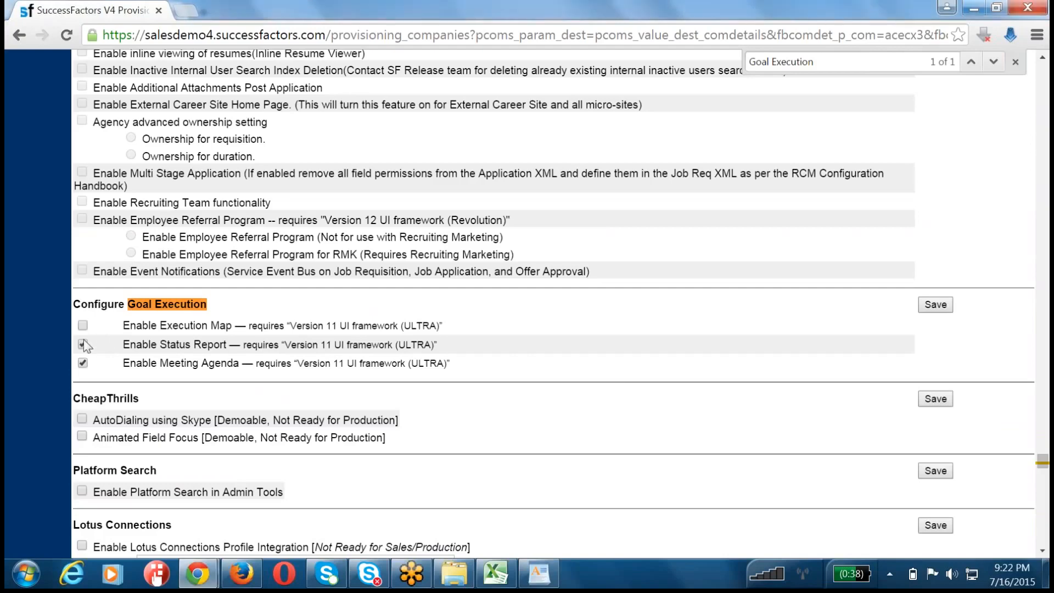
{"action": "left_click", "coordinate": [83, 344]}
{"action": "left_click", "coordinate": [83, 363]}
{"action": "left_click", "coordinate": [944, 307]}
{"action": "type", "text": "acecx3"}
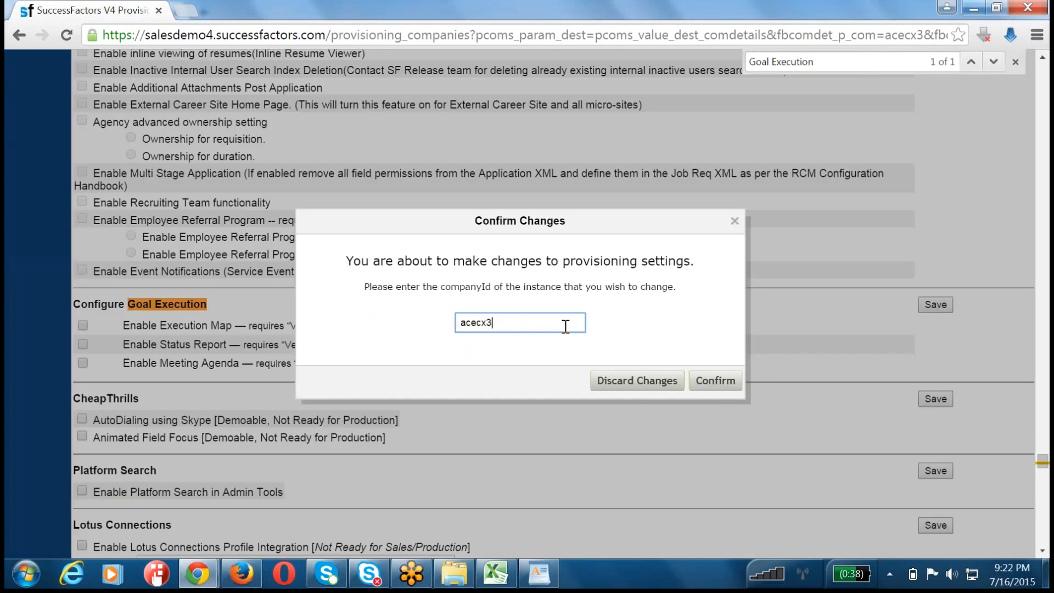
{"action": "left_click", "coordinate": [705, 384]}
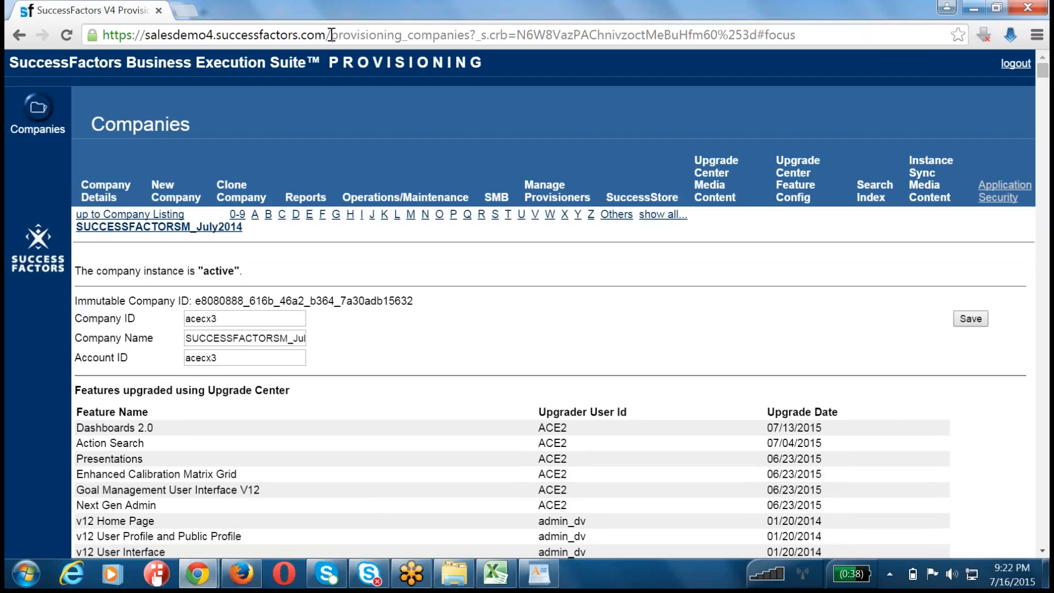
Step: Go to the salesdemo4.successfactors.com/login page
{"action": "left_click_drag", "start_coordinate": [332, 34], "coordinate": [917, 34]}
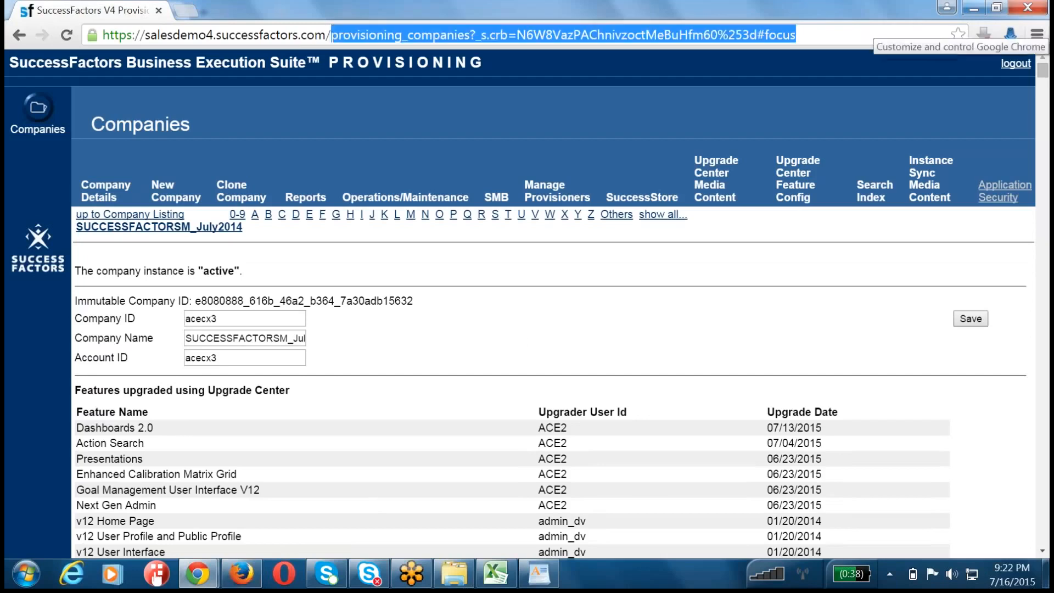
{"action": "type", "text": "login"}
{"action": "key", "text": "Return"}
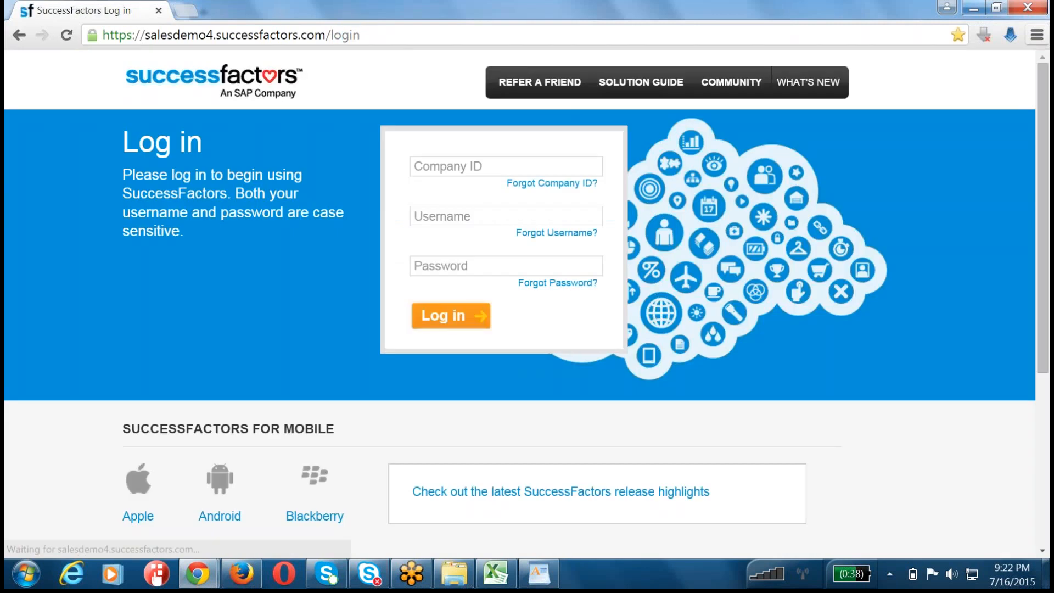
Step: Log in with the company ID, the hradmin username and the account password, and dismiss the offer to save the password
{"action": "left_click", "coordinate": [567, 167]}
{"action": "type", "text": "acecx3"}
{"action": "key", "text": "Tab"}
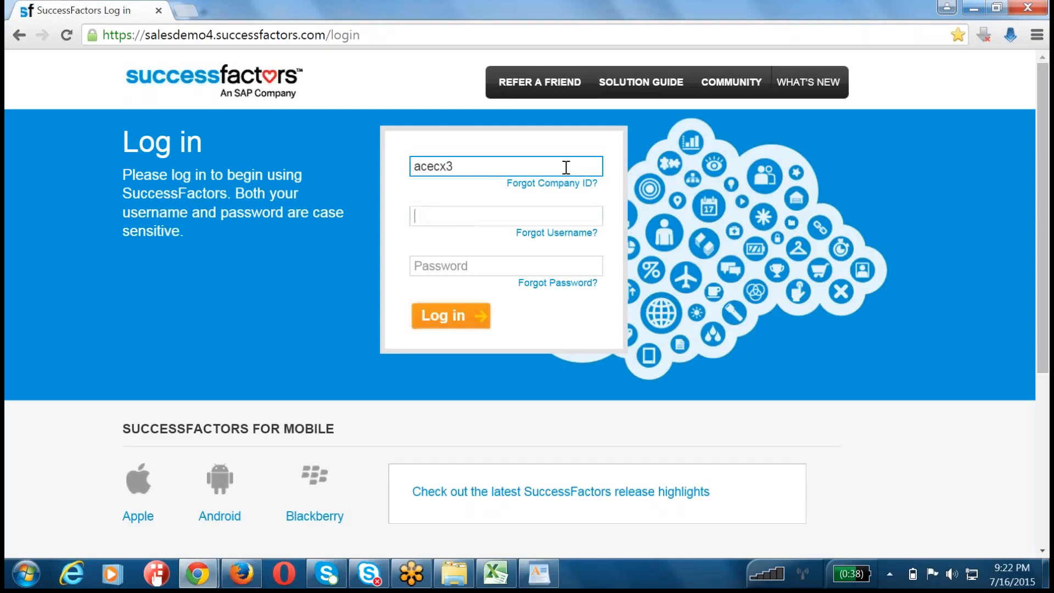
{"action": "type", "text": "hradmin"}
{"action": "key", "text": "Tab"}
{"action": "type", "text": "p"}
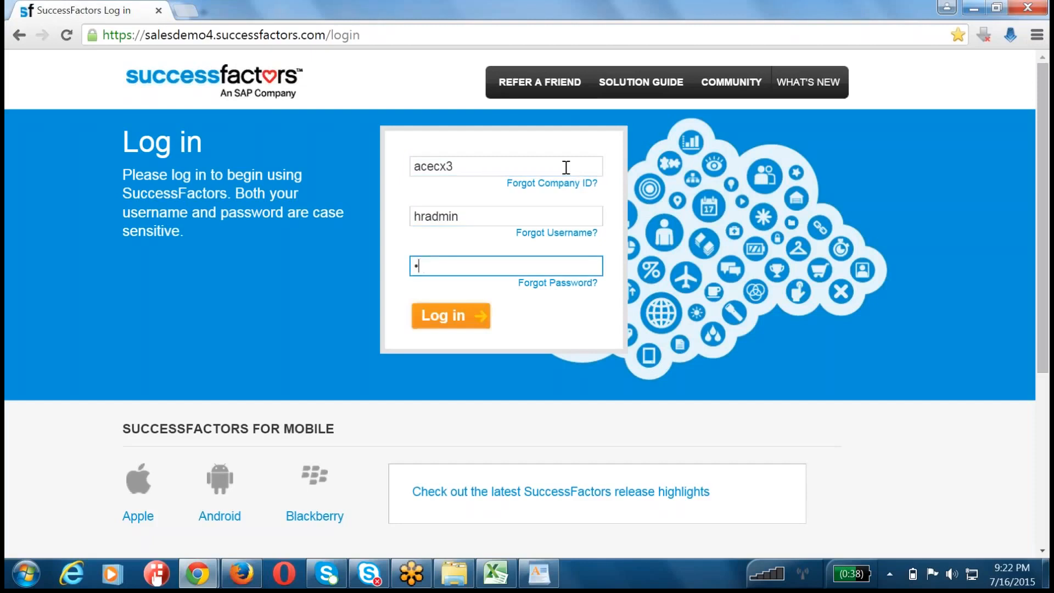
{"action": "type", "text": "*****"}
{"action": "key", "text": "Return"}
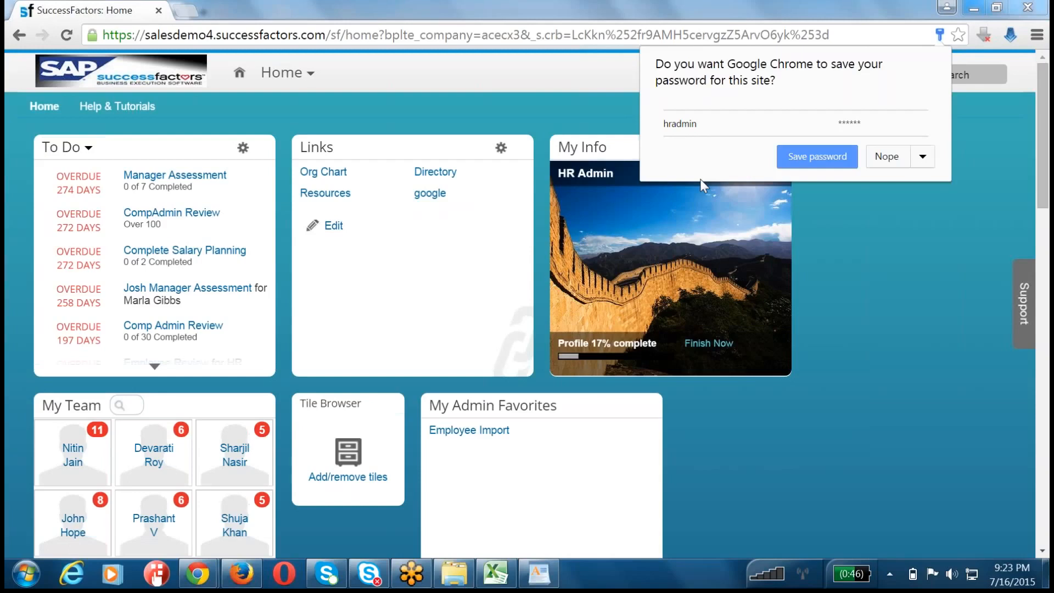
{"action": "left_click", "coordinate": [752, 423]}
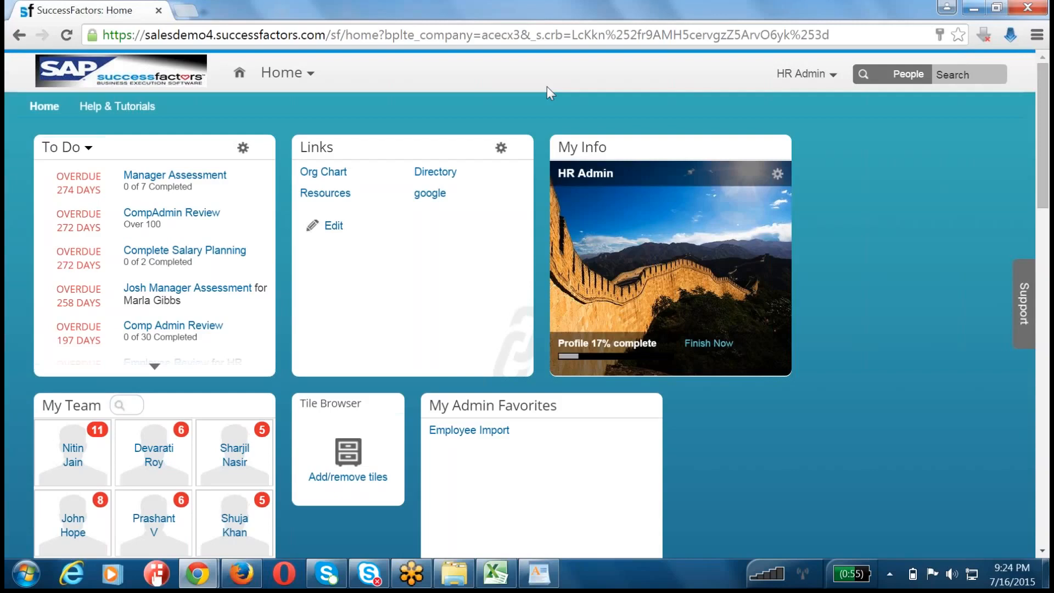
Step: Open Goals and view the "2015 July 0716 Goal Loading" plan and the "June 2015 Goal Plan Template from Library" plan
{"action": "left_click", "coordinate": [303, 77]}
{"action": "left_click", "coordinate": [304, 122]}
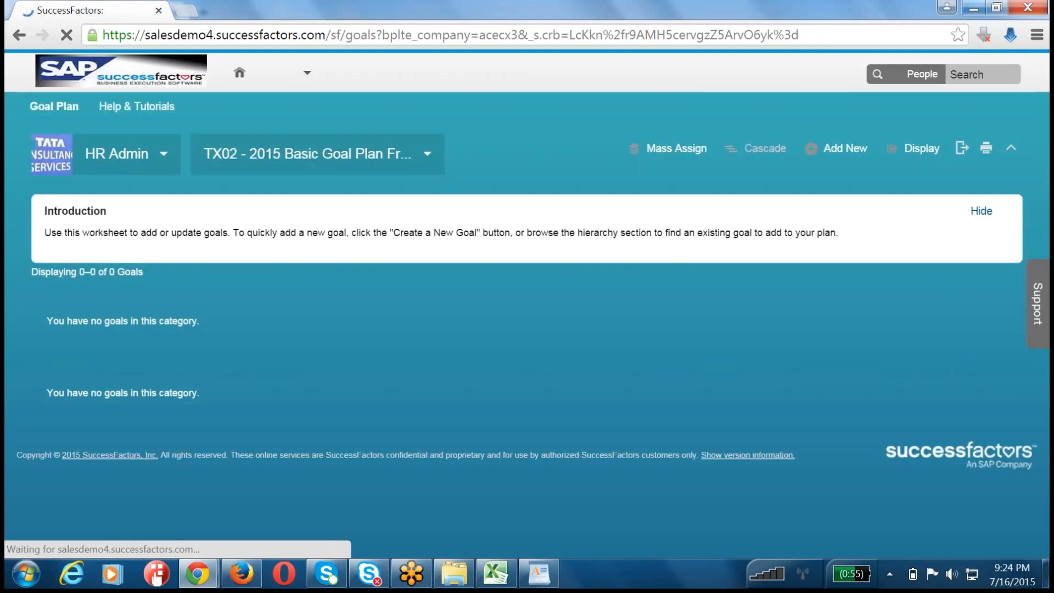
{"action": "left_click", "coordinate": [311, 155]}
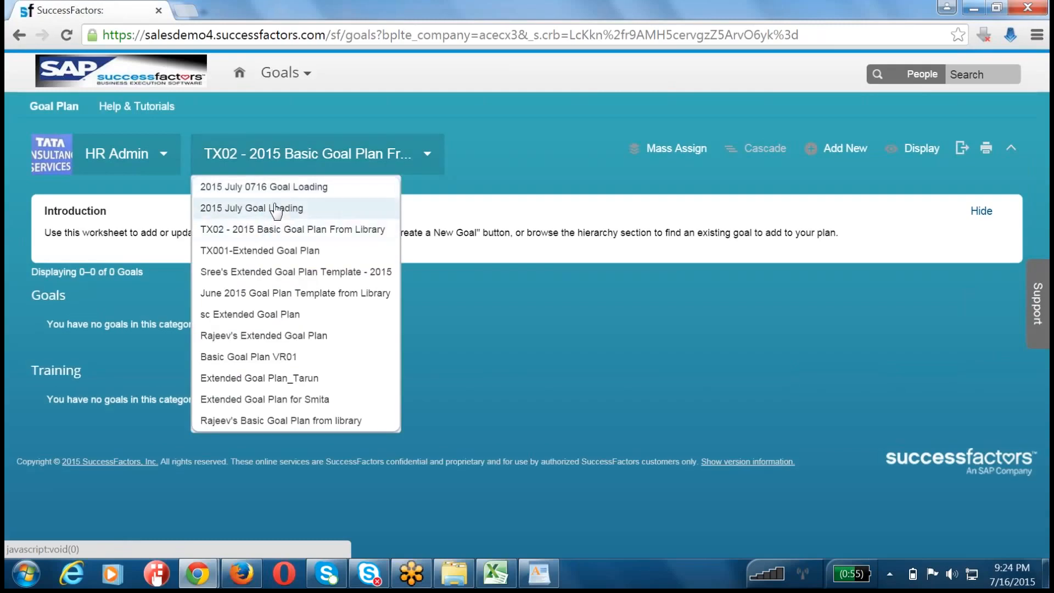
{"action": "left_click", "coordinate": [280, 190]}
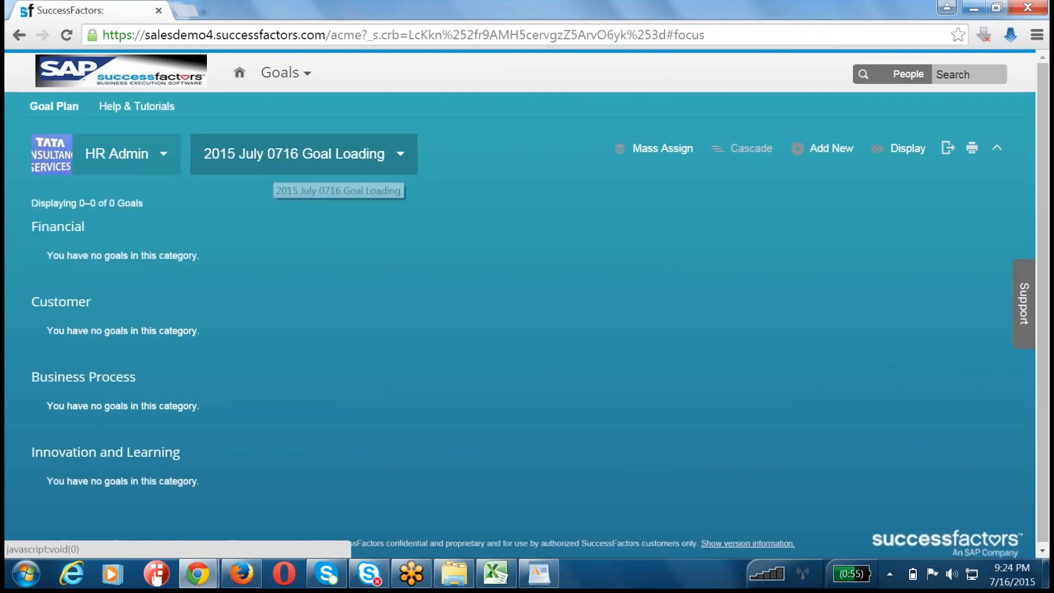
{"action": "left_click", "coordinate": [274, 165]}
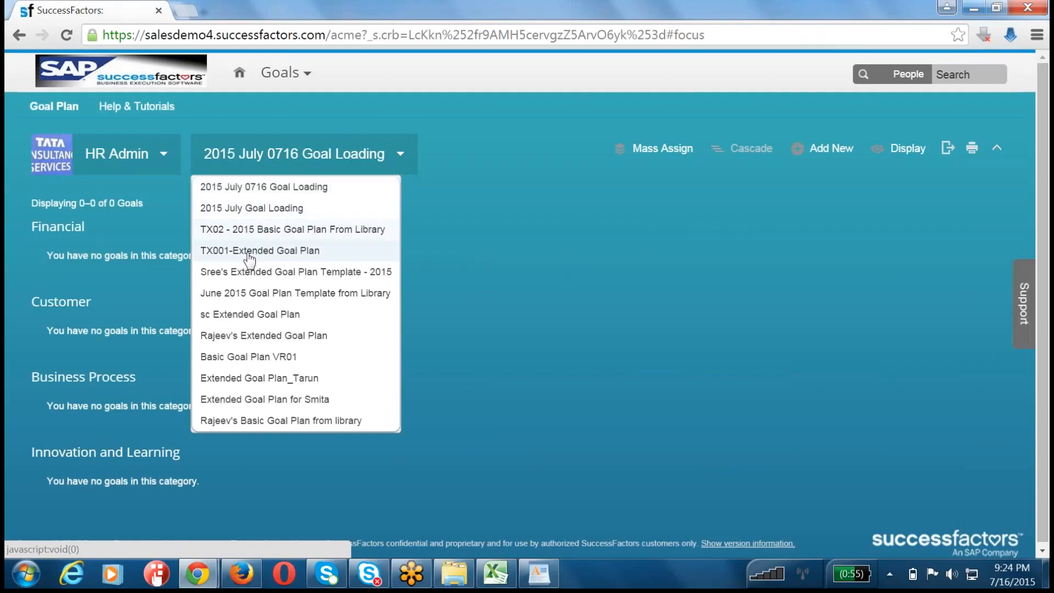
{"action": "left_click", "coordinate": [253, 293]}
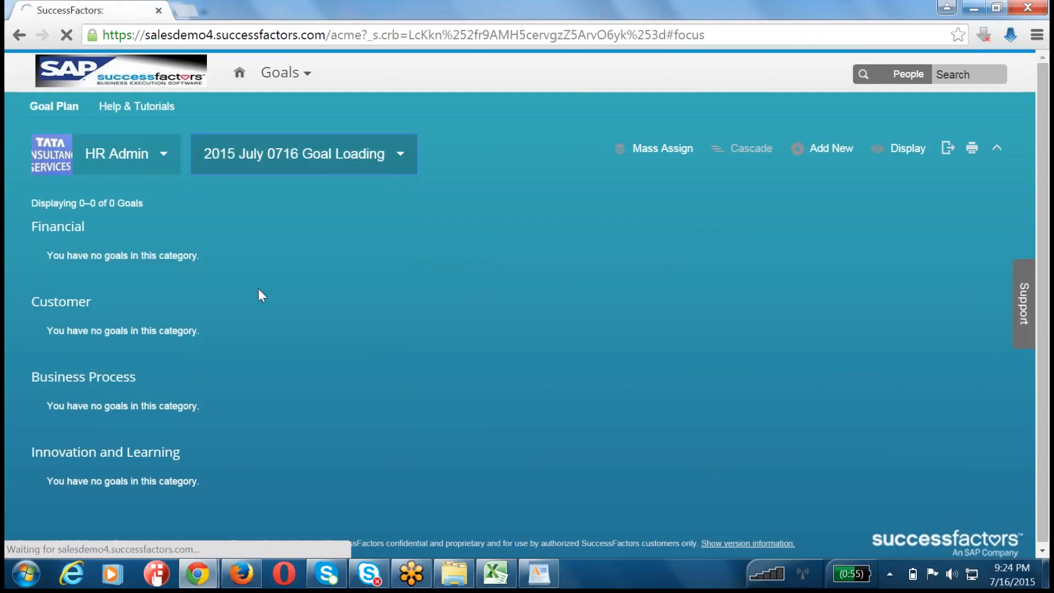
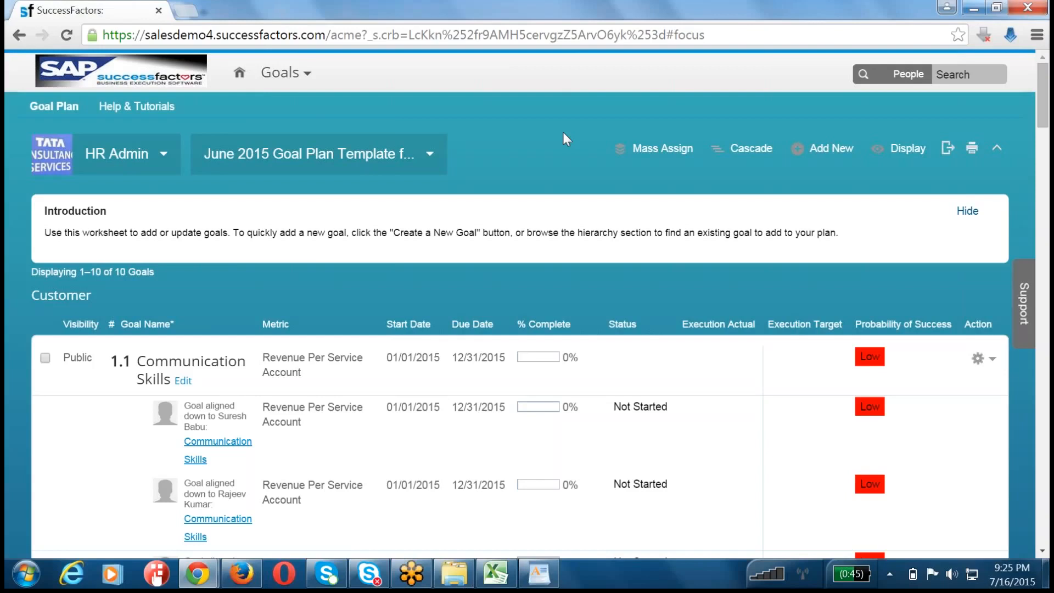
Step: Return to the home page and reopen Goals to check the June 2015 goal plan again
{"action": "left_click", "coordinate": [286, 73]}
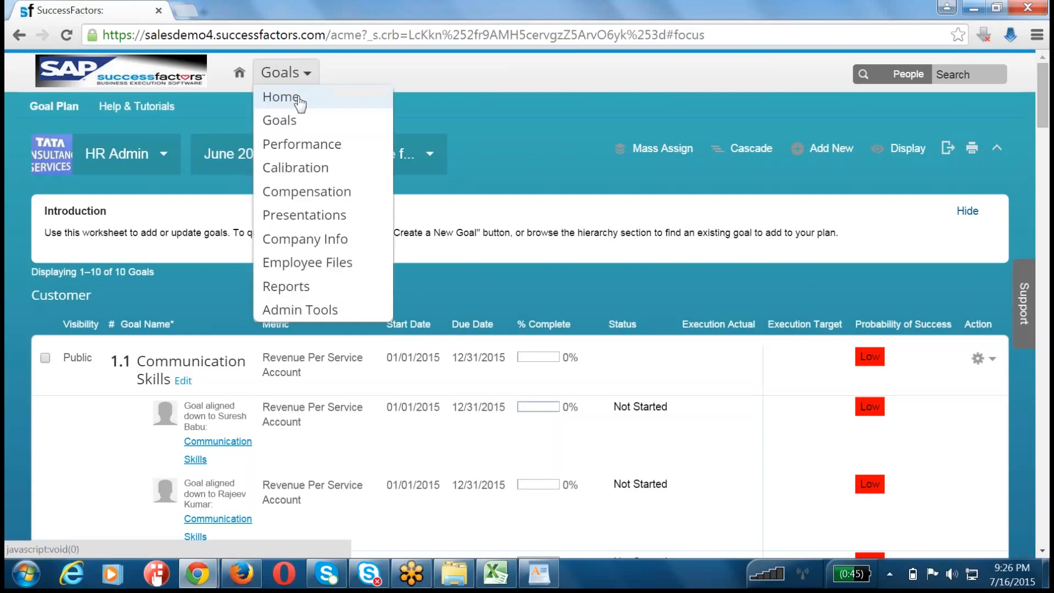
{"action": "left_click", "coordinate": [297, 100]}
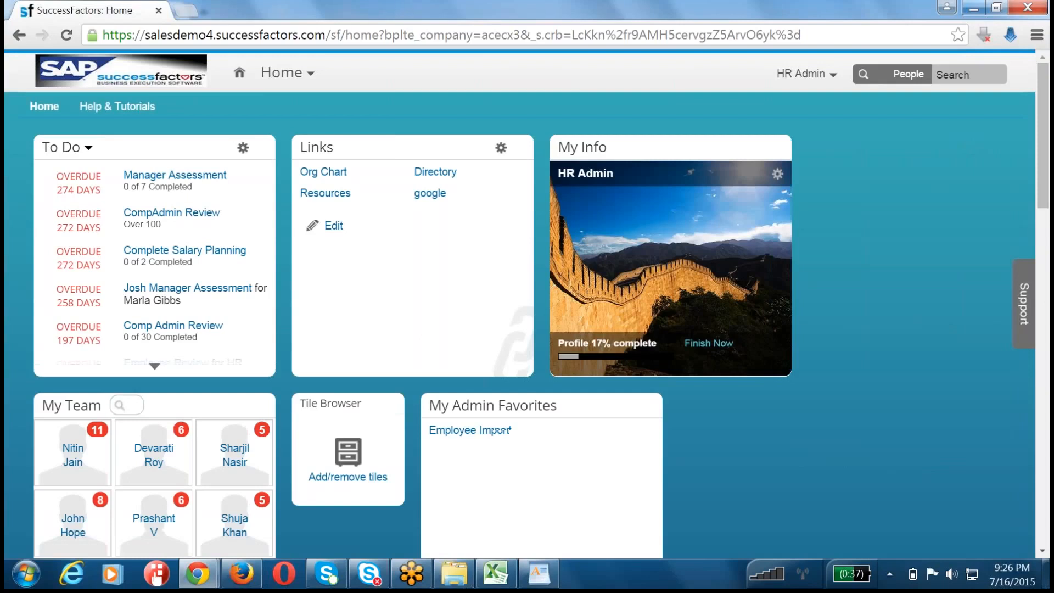
{"action": "left_click", "coordinate": [291, 73]}
{"action": "left_click", "coordinate": [296, 125]}
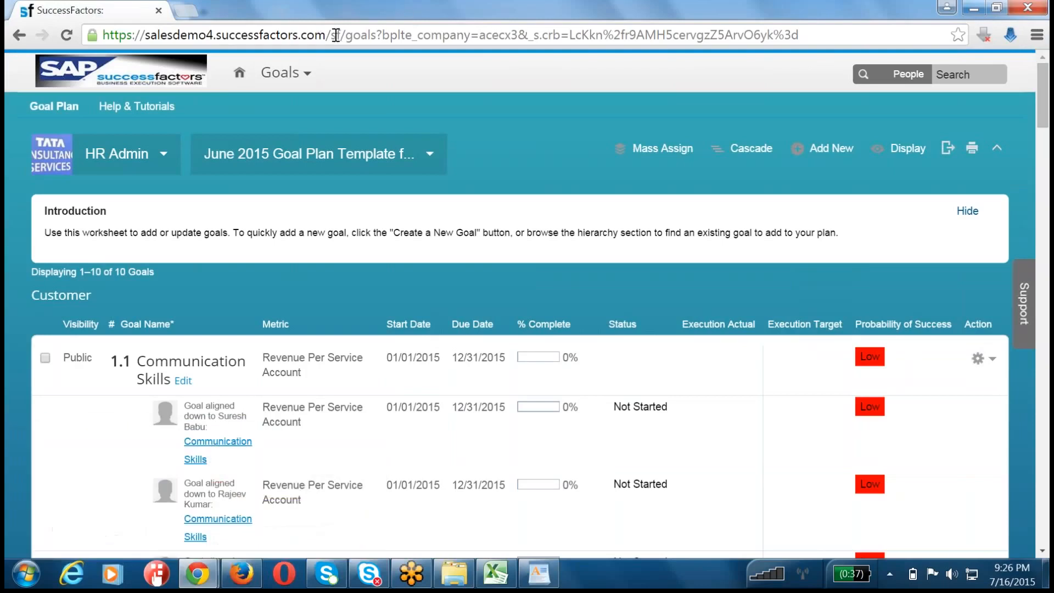
Step: Go to the provisioning site on salesdemo4.successfactors.com and open Company Settings for the company
{"action": "left_click_drag", "start_coordinate": [332, 34], "coordinate": [866, 27]}
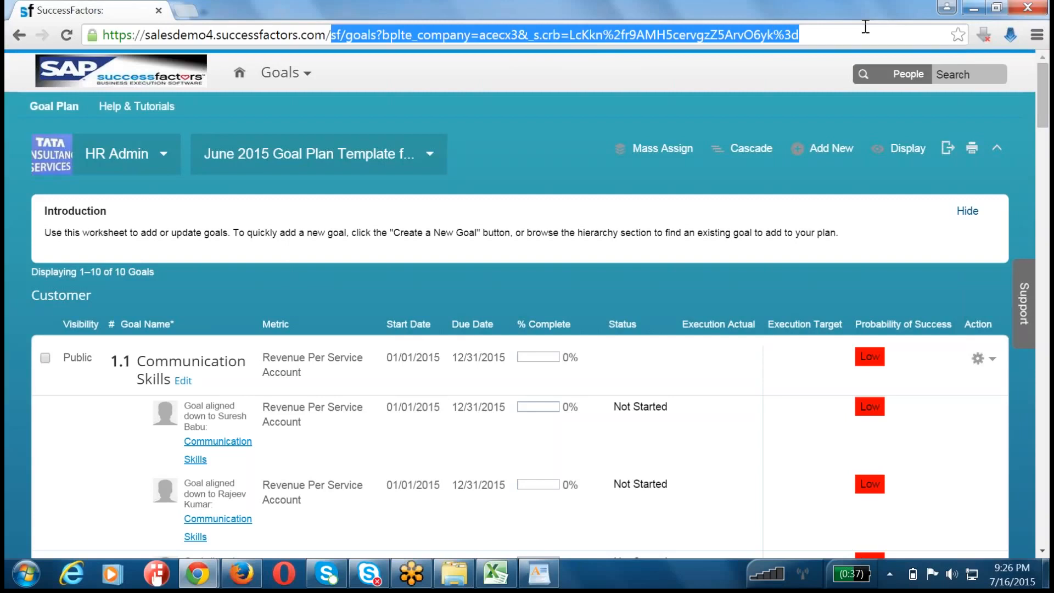
{"action": "key", "text": "BackSpace"}
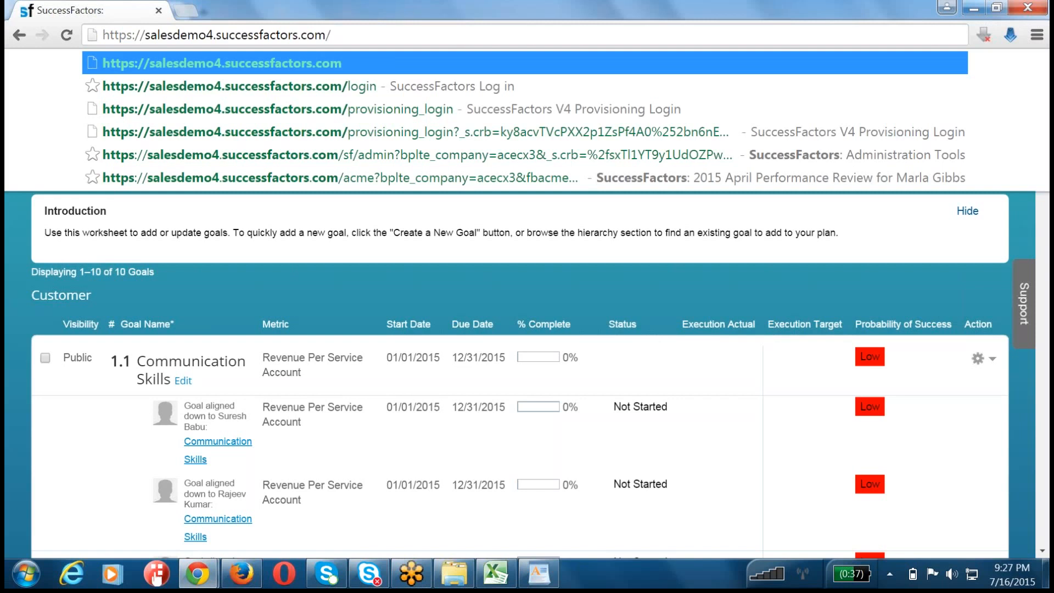
{"action": "type", "text": "pro"}
{"action": "key", "text": "Return"}
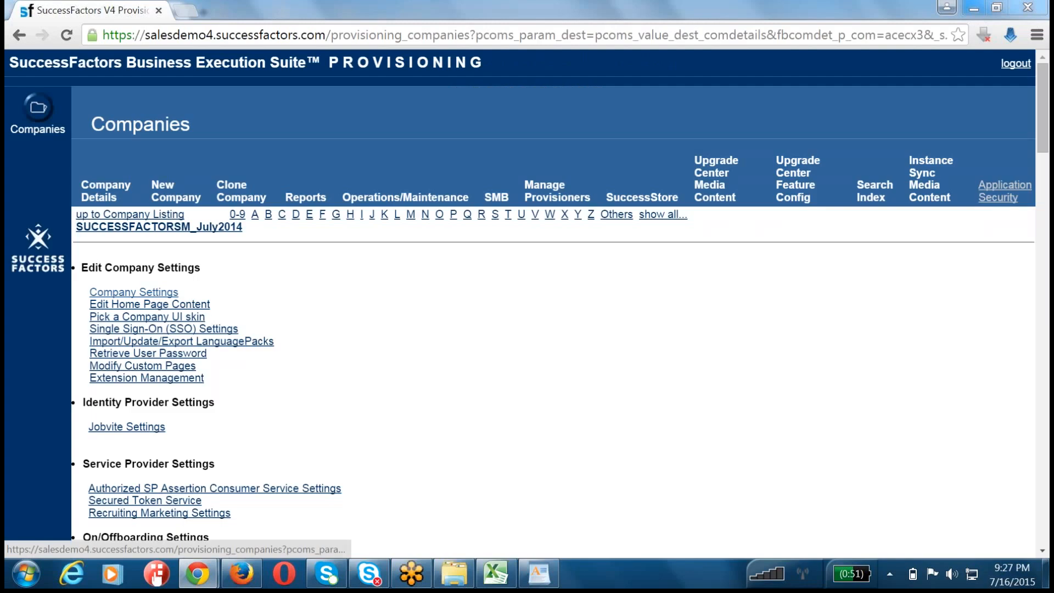
{"action": "left_click", "coordinate": [134, 292]}
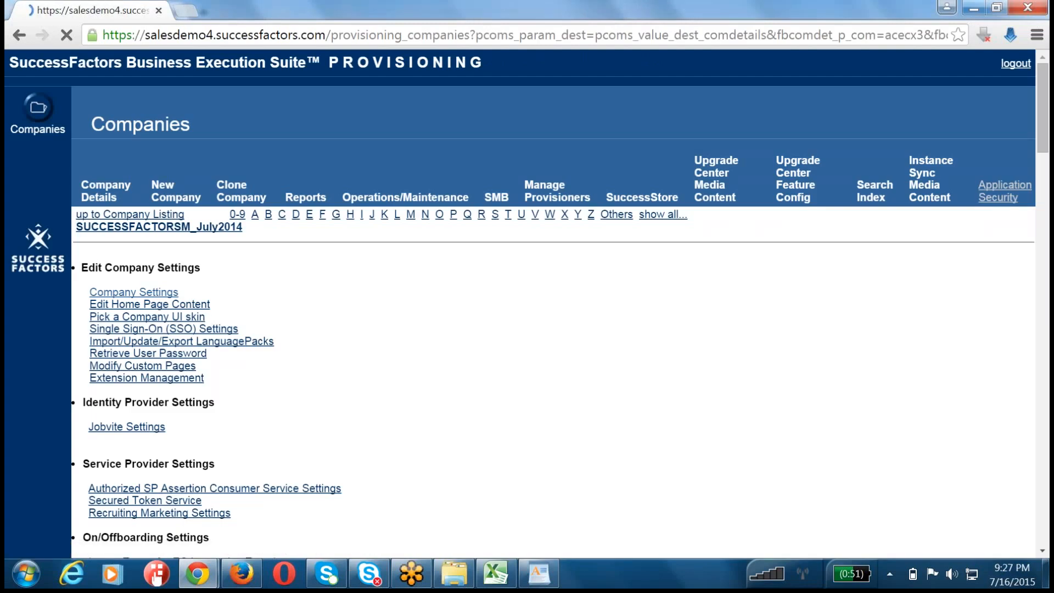
Step: Enable Execution Map, Status Report and Meeting Agenda under Configure Goal Execution, save and confirm the change with the company ID
{"action": "key", "text": "ctrl+f"}
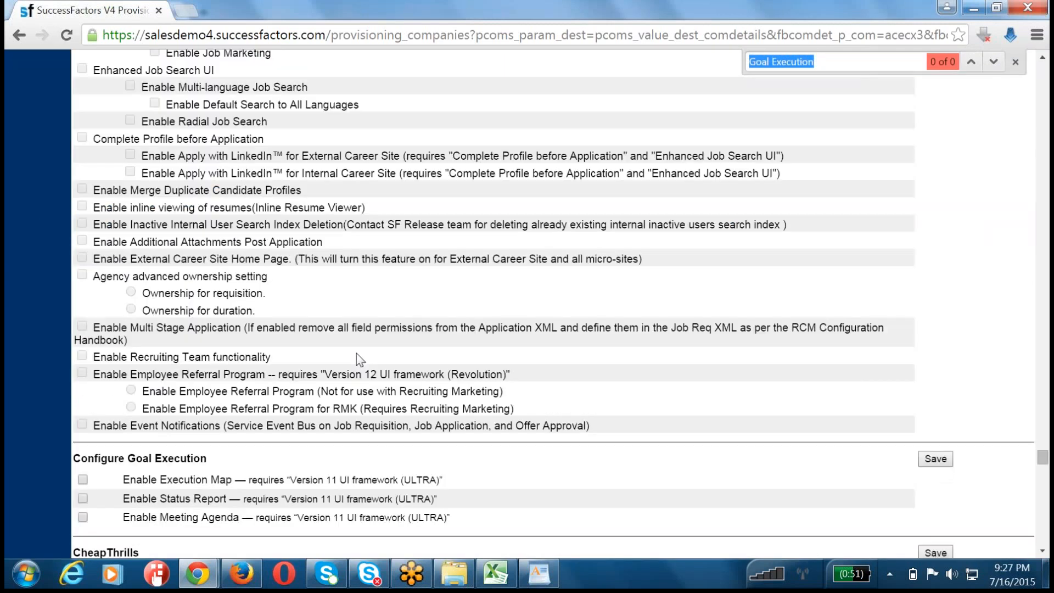
{"action": "type", "text": "Goal E"}
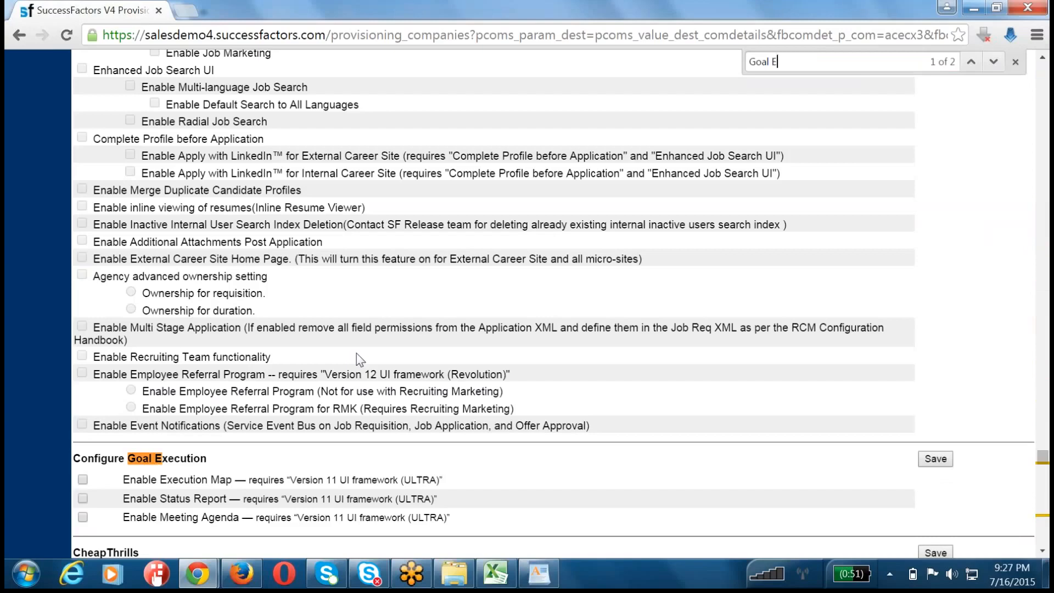
{"action": "type", "text": "xecution"}
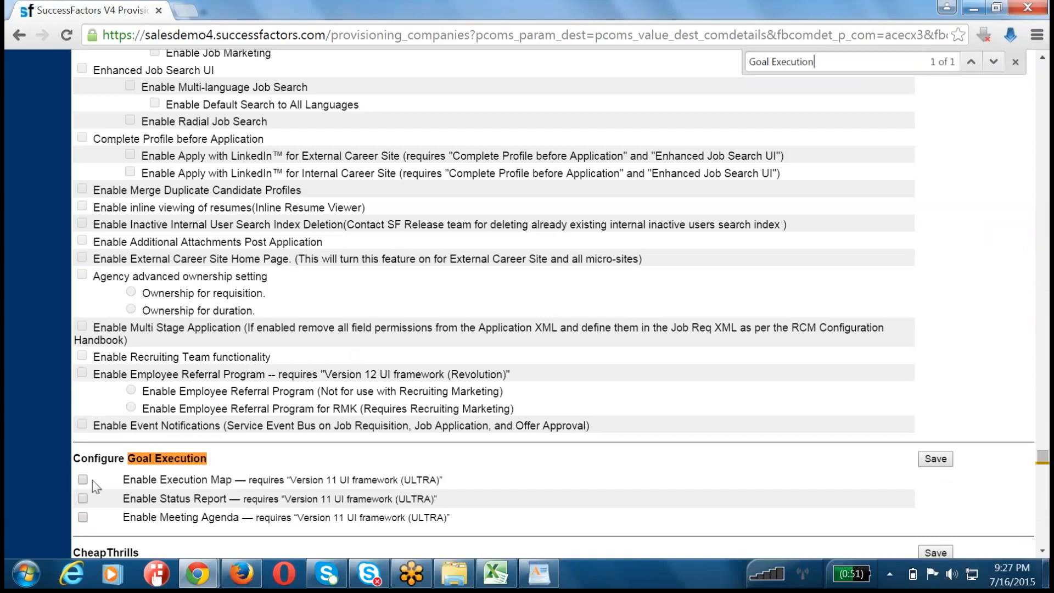
{"action": "left_click", "coordinate": [82, 518]}
{"action": "left_click", "coordinate": [936, 458]}
{"action": "left_click", "coordinate": [568, 325]}
{"action": "type", "text": "acecd"}
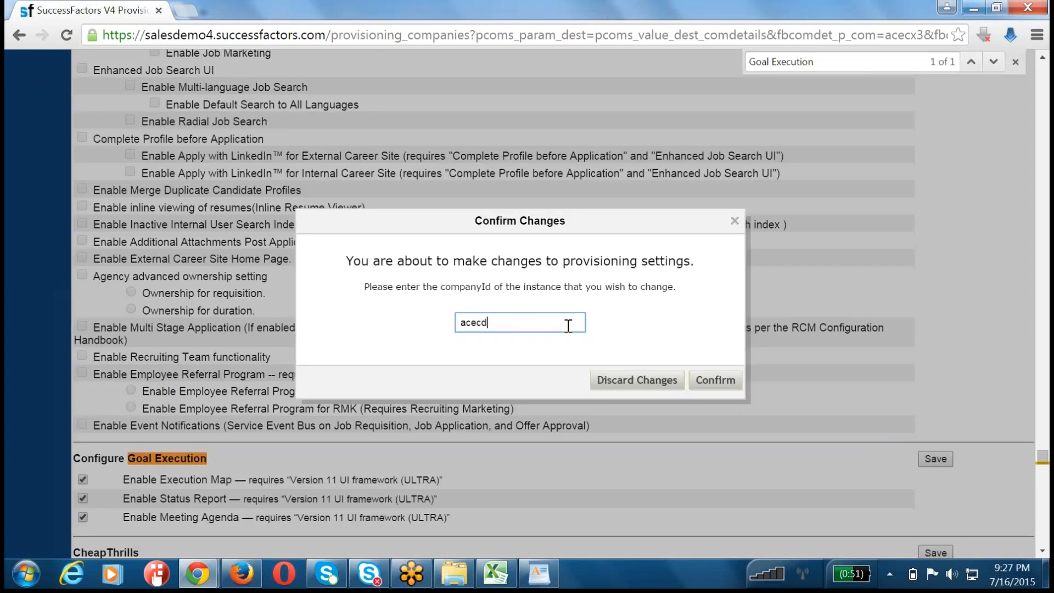
{"action": "key", "text": "BackSpace"}
{"action": "type", "text": "x3"}
{"action": "key", "text": "Tab"}
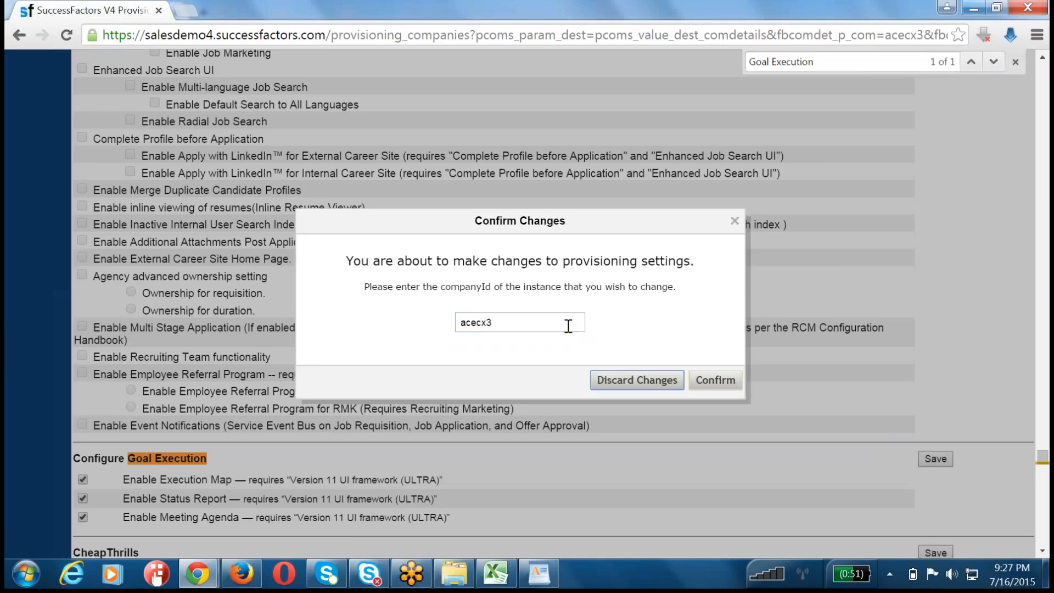
{"action": "left_click", "coordinate": [712, 380]}
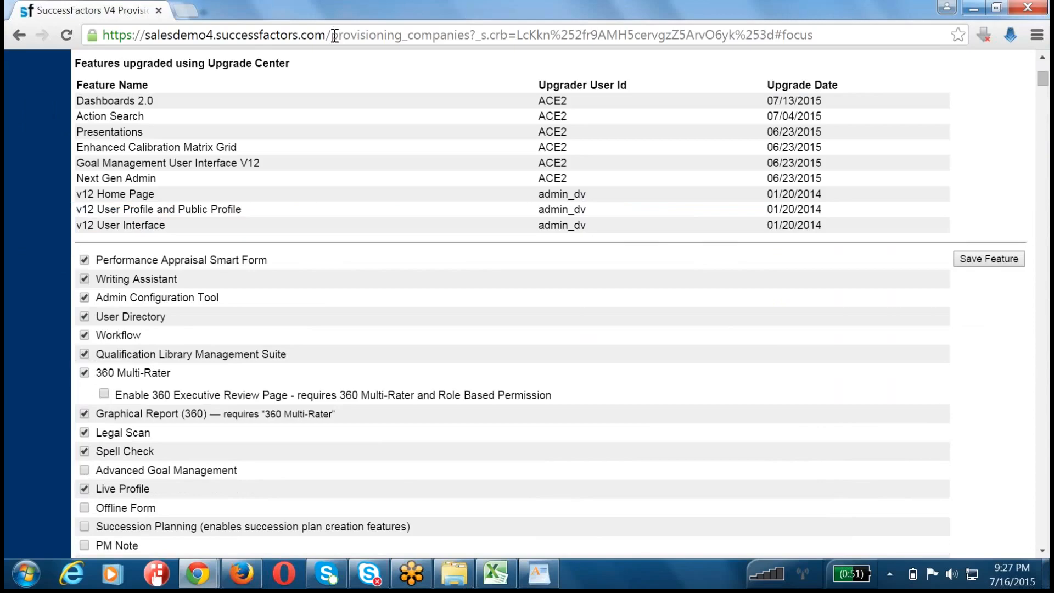
Step: Leave provisioning and go to the salesdemo4.successfactors.com/login page
{"action": "left_click_drag", "start_coordinate": [332, 35], "coordinate": [814, 36]}
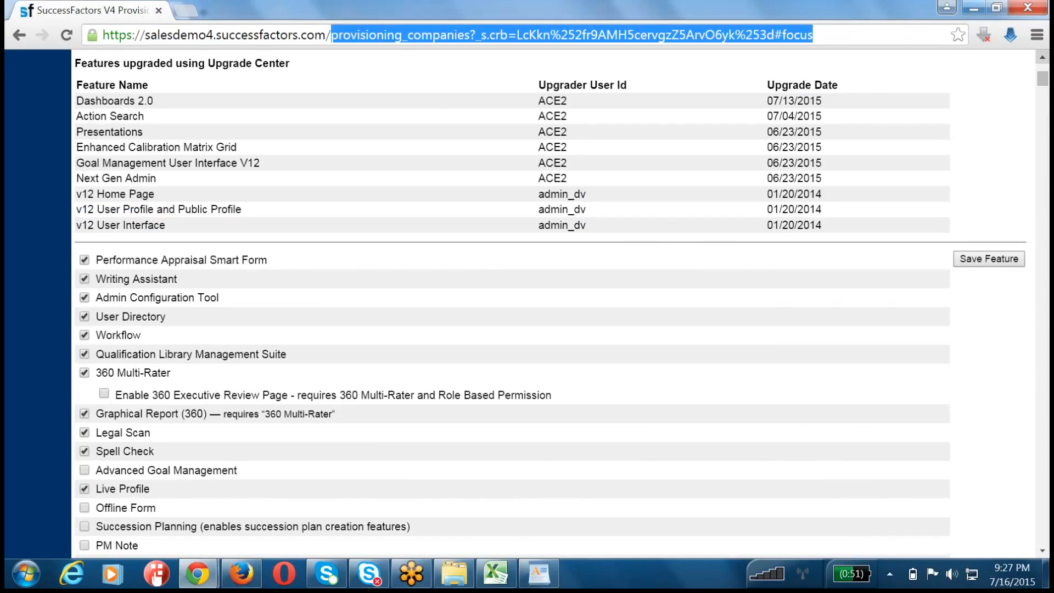
{"action": "type", "text": "login"}
{"action": "key", "text": "Return"}
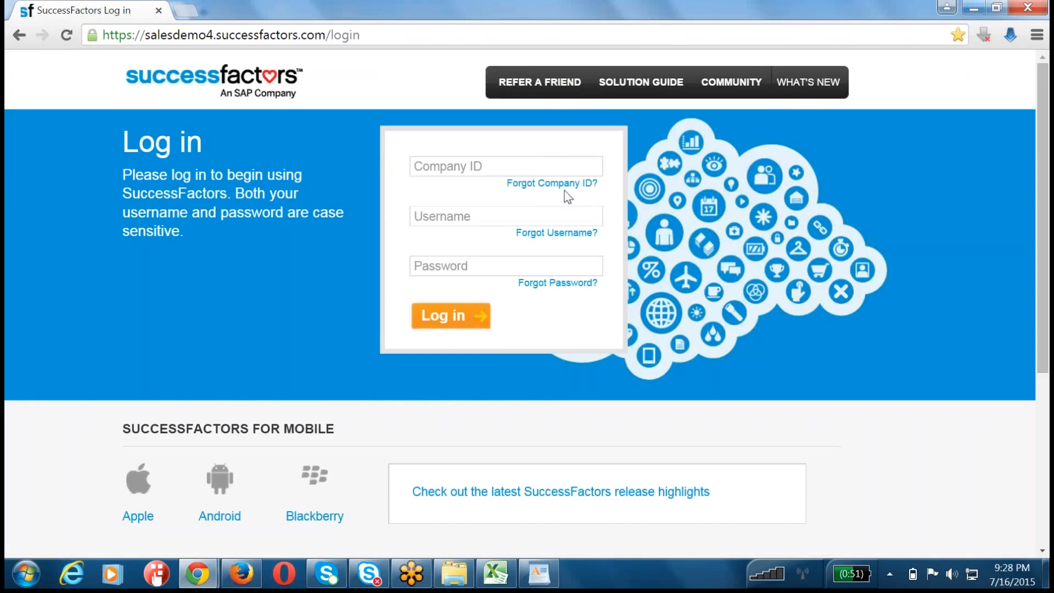
Step: Log in with the company ID, the hradmin username and the account password, and close the offer to save the password
{"action": "left_click", "coordinate": [467, 166]}
{"action": "type", "text": "acecx3"}
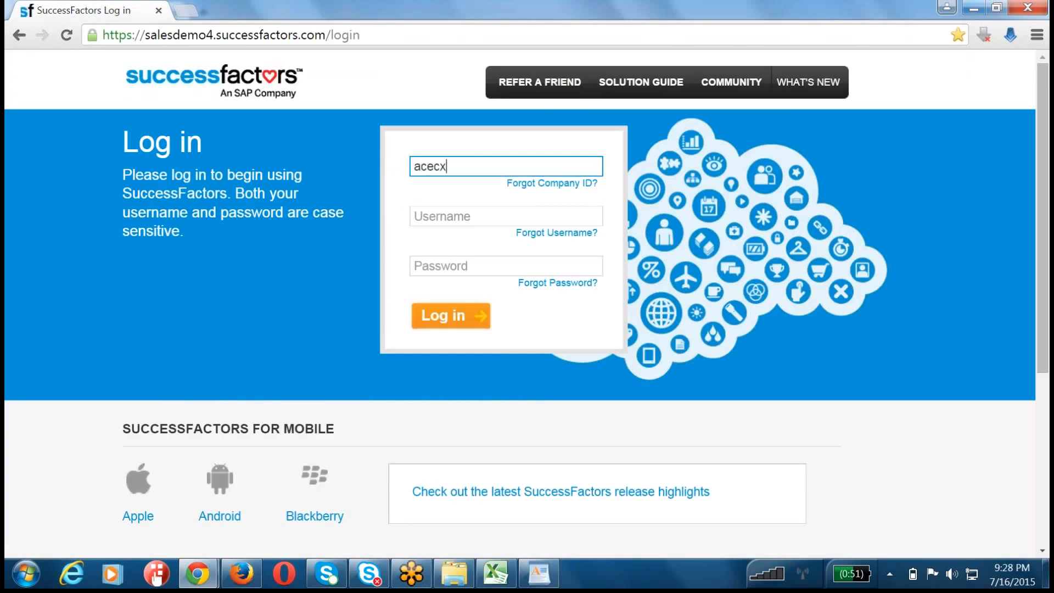
{"action": "key", "text": "Tab"}
{"action": "type", "text": "hradmin"}
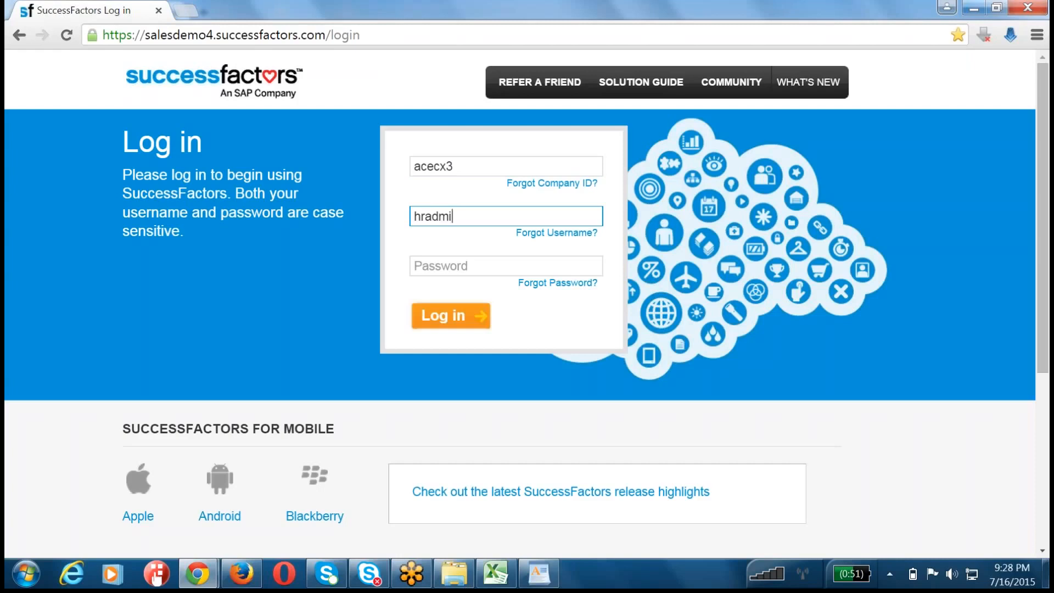
{"action": "key", "text": "Tab"}
{"action": "type", "text": "••"}
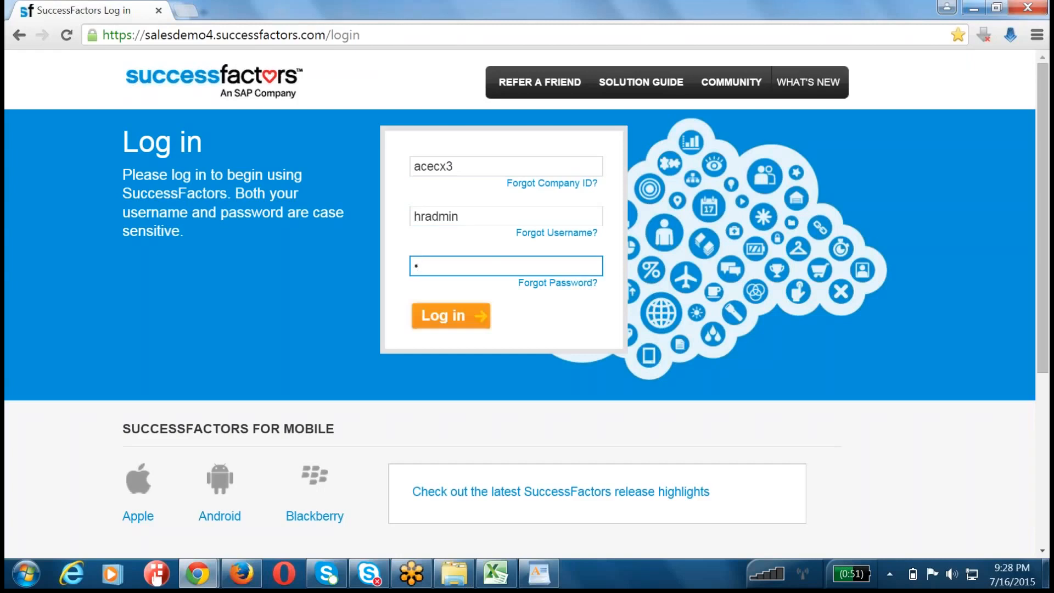
{"action": "key", "text": "BackSpace"}
{"action": "type", "text": "••••••"}
{"action": "key", "text": "Return"}
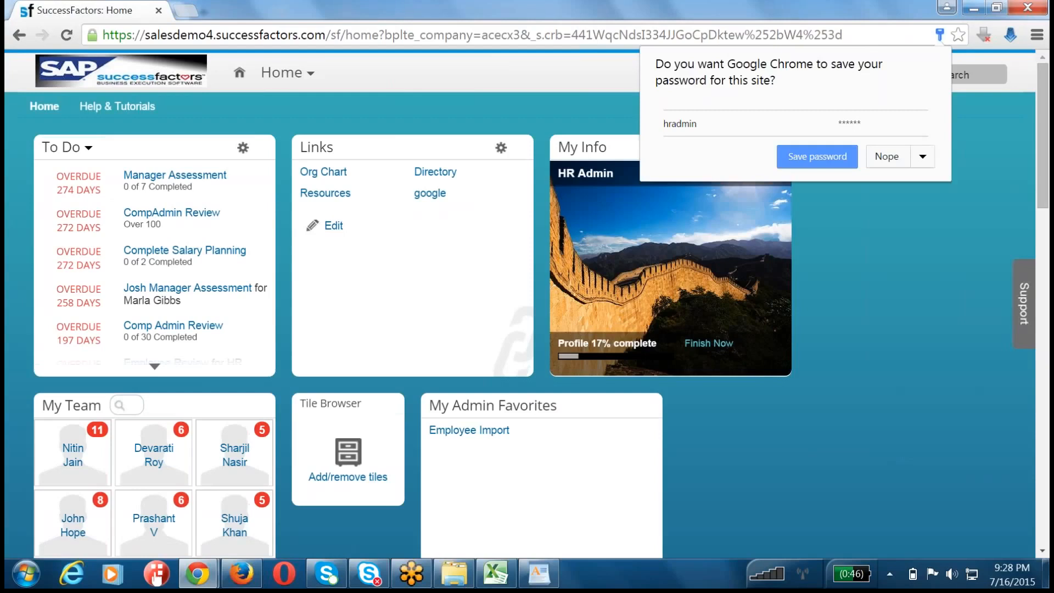
{"action": "left_click", "coordinate": [928, 278]}
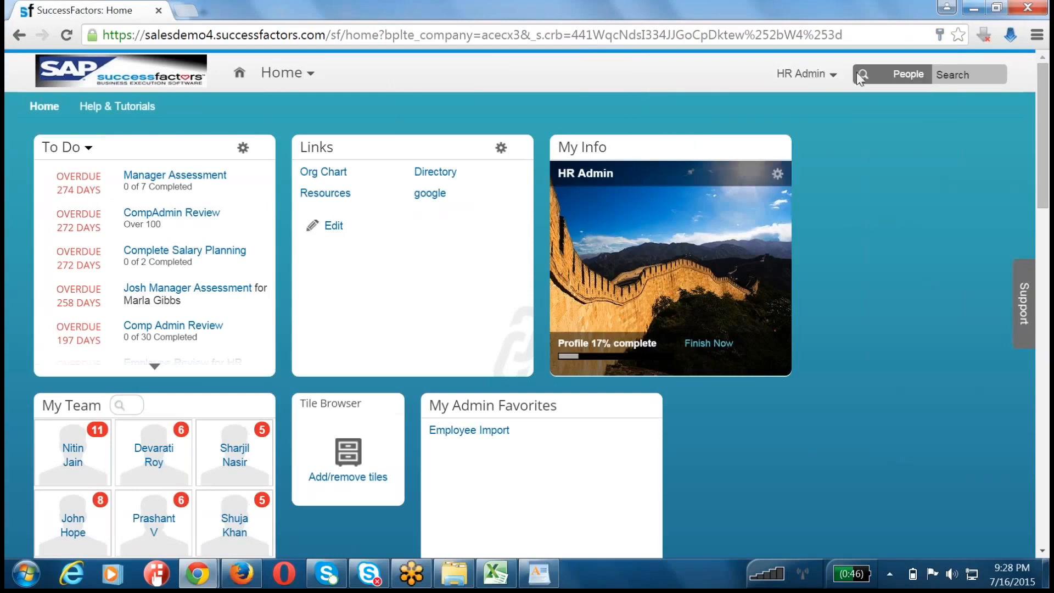
Step: Open Admin Tools and go to the Managing Administrative Privilege page within Set User Permissions
{"action": "left_click", "coordinate": [288, 73]}
{"action": "left_click", "coordinate": [791, 76]}
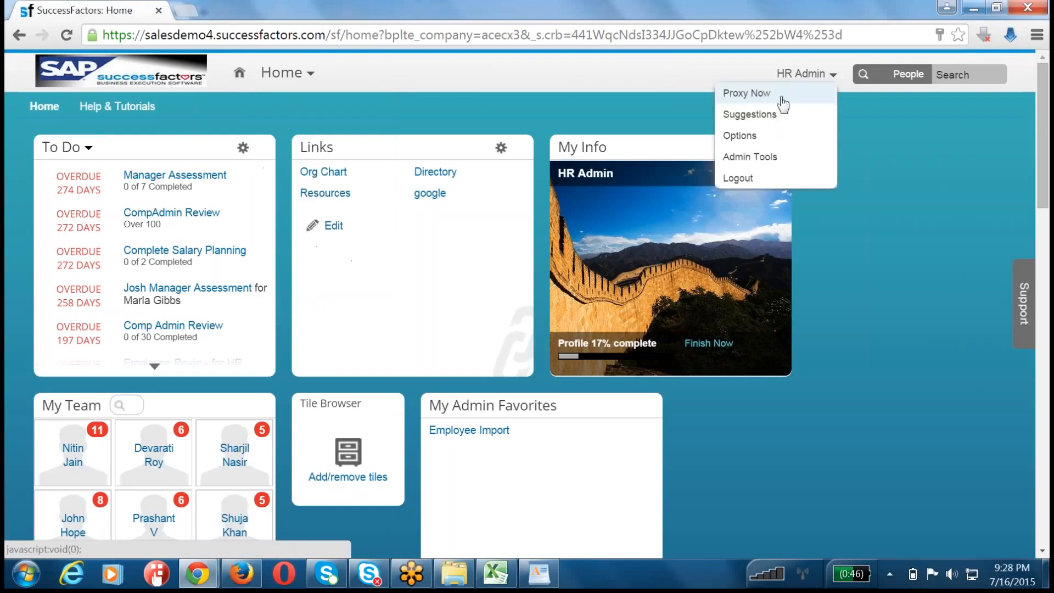
{"action": "left_click", "coordinate": [767, 158]}
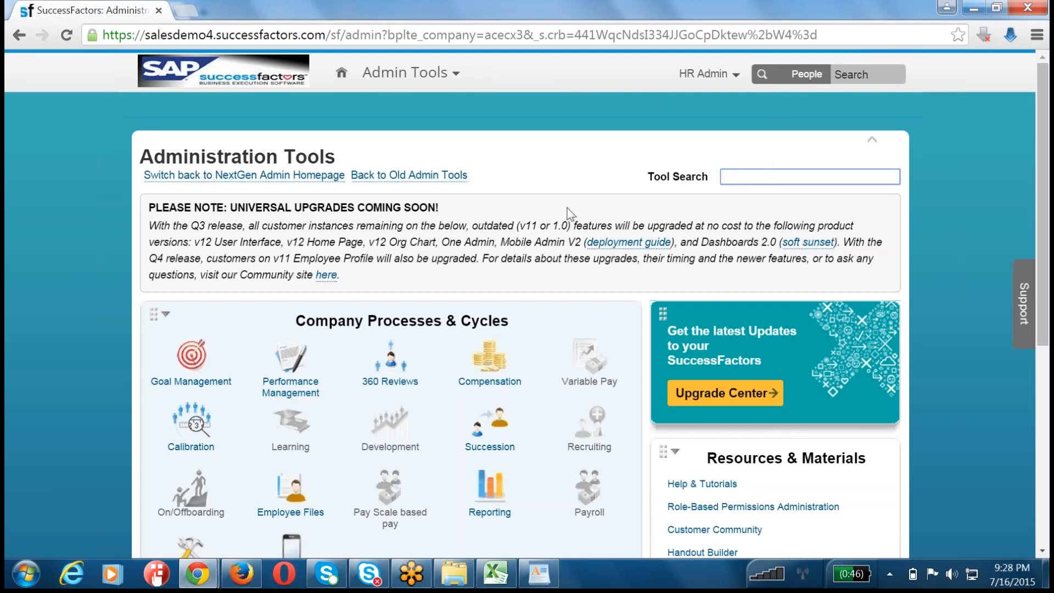
{"action": "scroll", "coordinate": [406, 365], "scroll_direction": "down", "scroll_amount": 6}
{"action": "scroll", "coordinate": [407, 367], "scroll_direction": "down", "scroll_amount": 1}
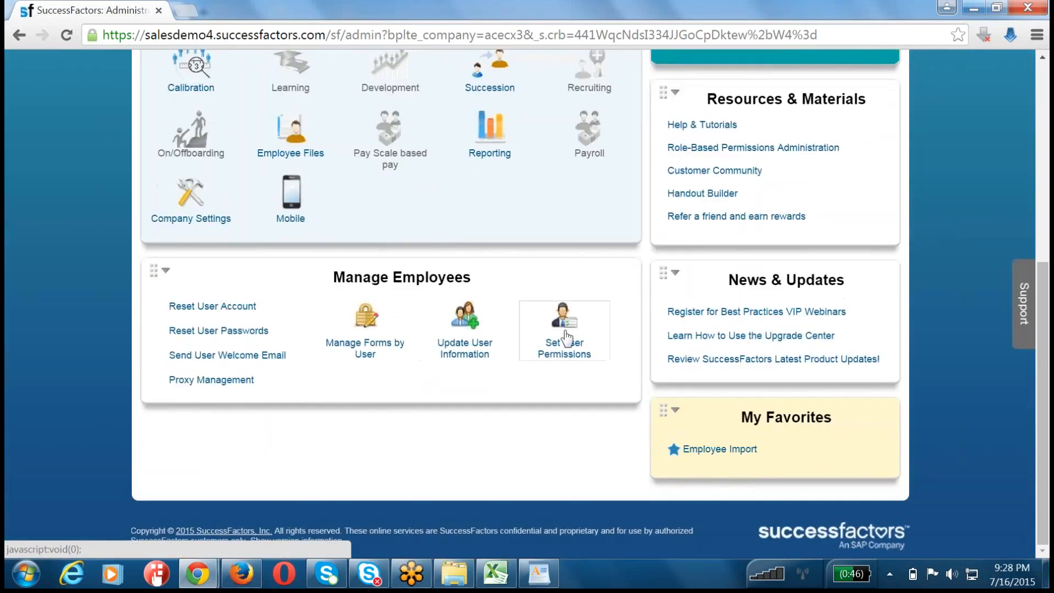
{"action": "left_click", "coordinate": [565, 344]}
{"action": "left_click", "coordinate": [101, 387]}
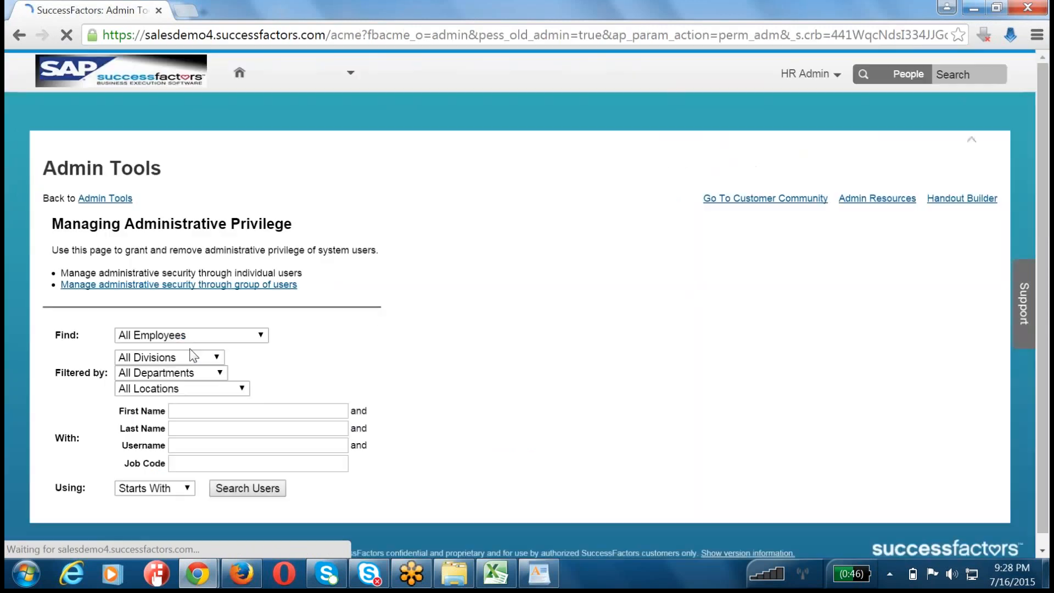
Step: Search all employees for the username hradmin to list that user's administrative permissions
{"action": "left_click", "coordinate": [187, 444]}
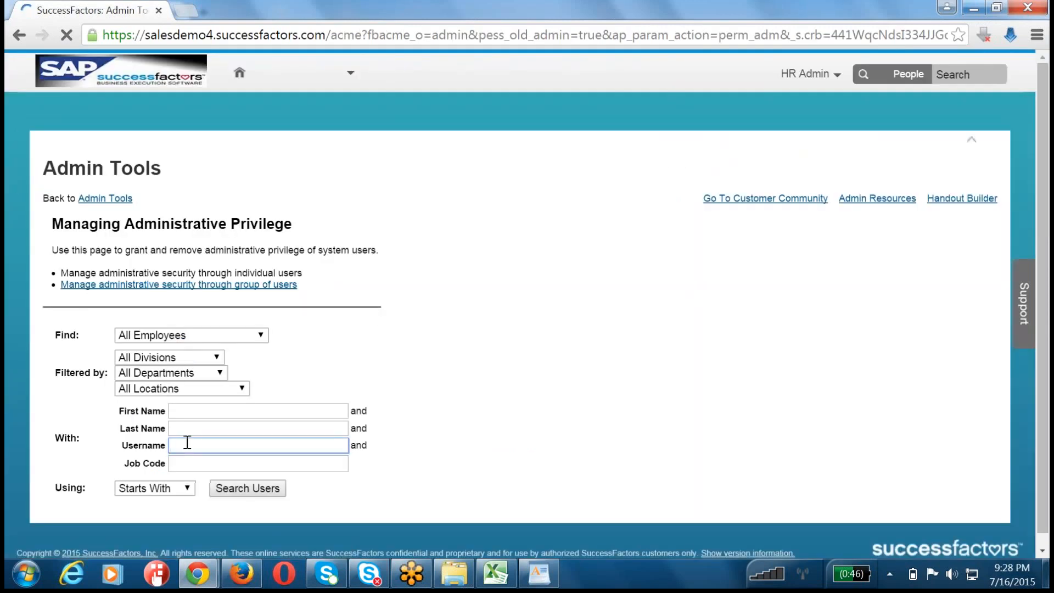
{"action": "type", "text": "hradmin"}
{"action": "left_click", "coordinate": [236, 488]}
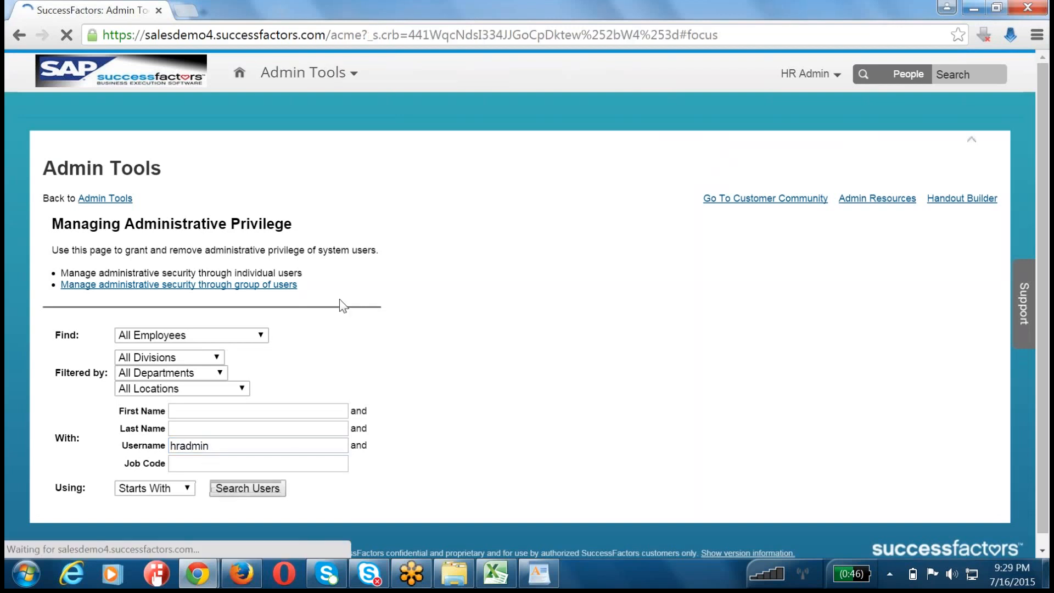
{"action": "scroll", "coordinate": [347, 280], "scroll_direction": "down", "scroll_amount": 3}
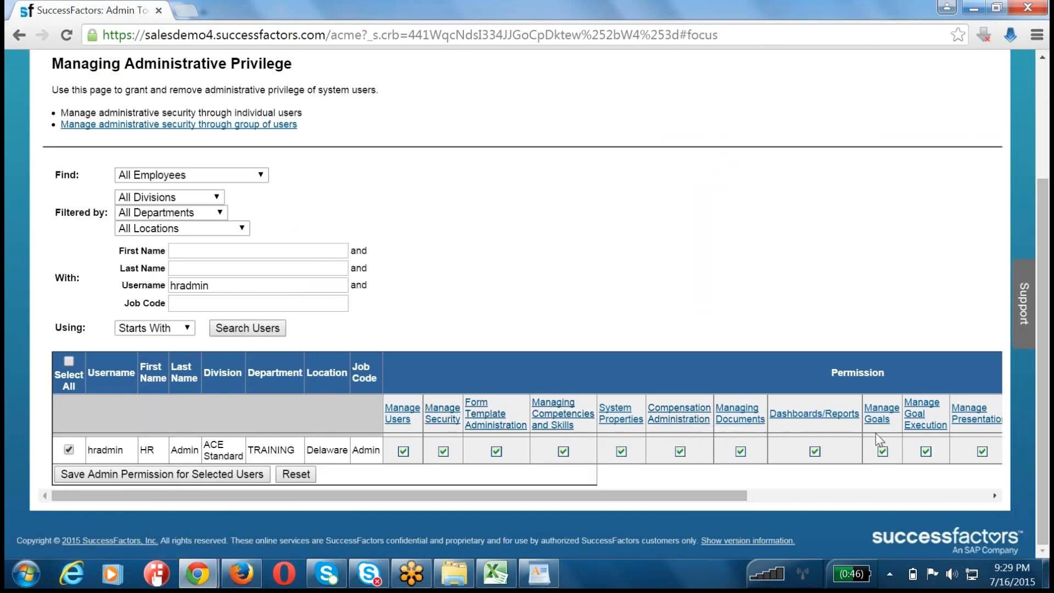
Step: Expand the Manage Goals and Manage Goal Execution permissions for hradmin and examine the individual Goal Execution privileges
{"action": "left_click", "coordinate": [881, 413]}
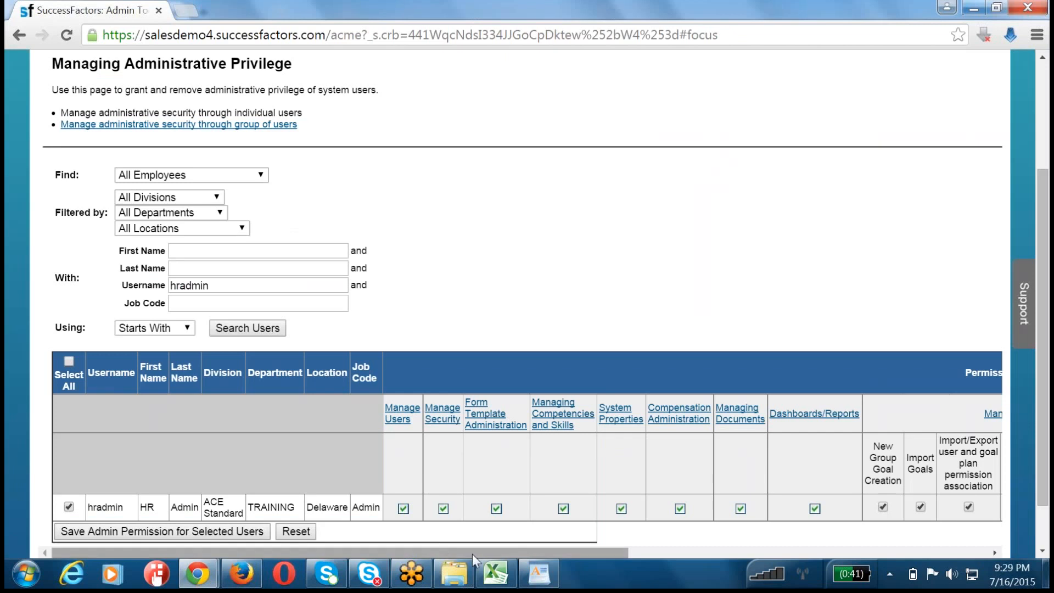
{"action": "left_click_drag", "start_coordinate": [526, 552], "coordinate": [666, 552]}
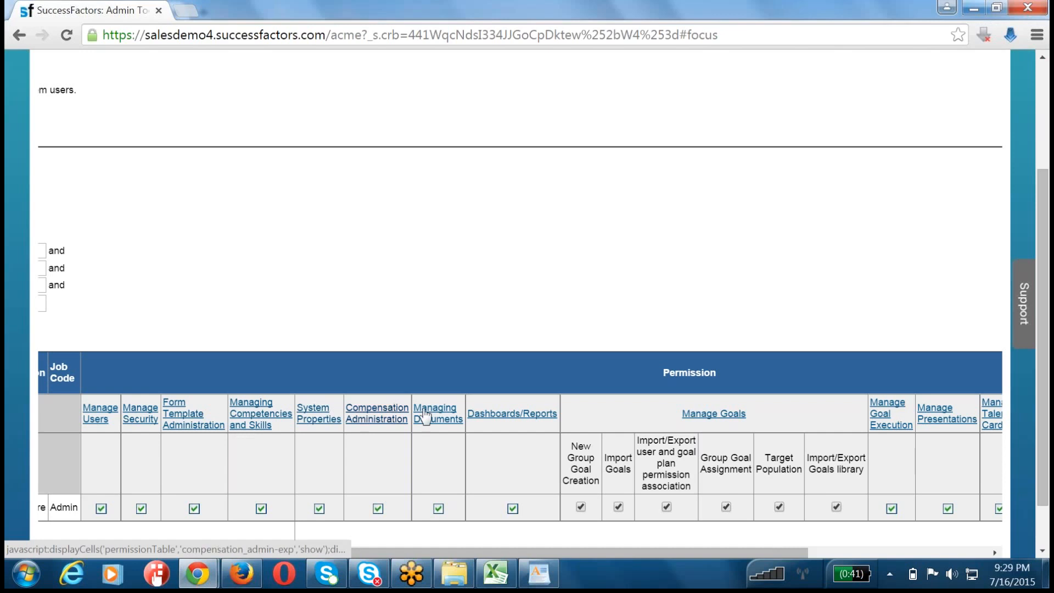
{"action": "scroll", "coordinate": [483, 478], "scroll_direction": "down", "scroll_amount": 2}
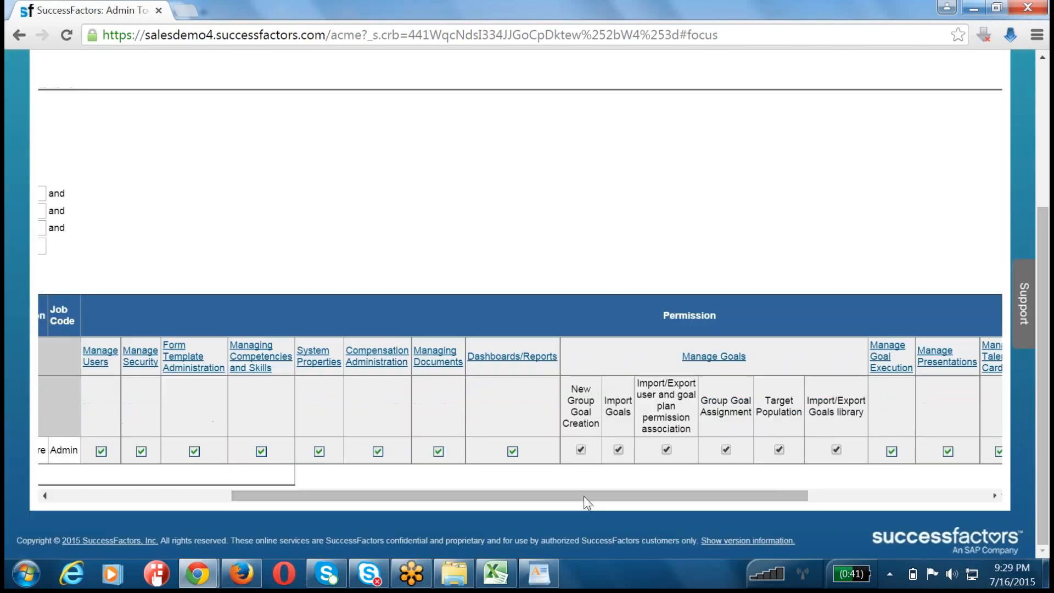
{"action": "left_click_drag", "start_coordinate": [586, 499], "coordinate": [767, 497]}
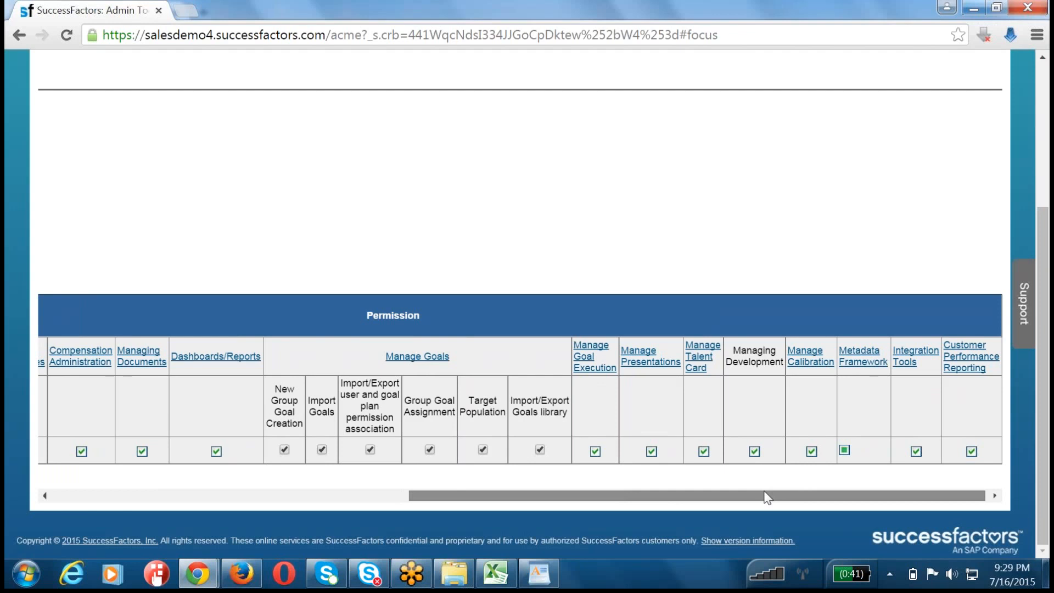
{"action": "left_click", "coordinate": [593, 363]}
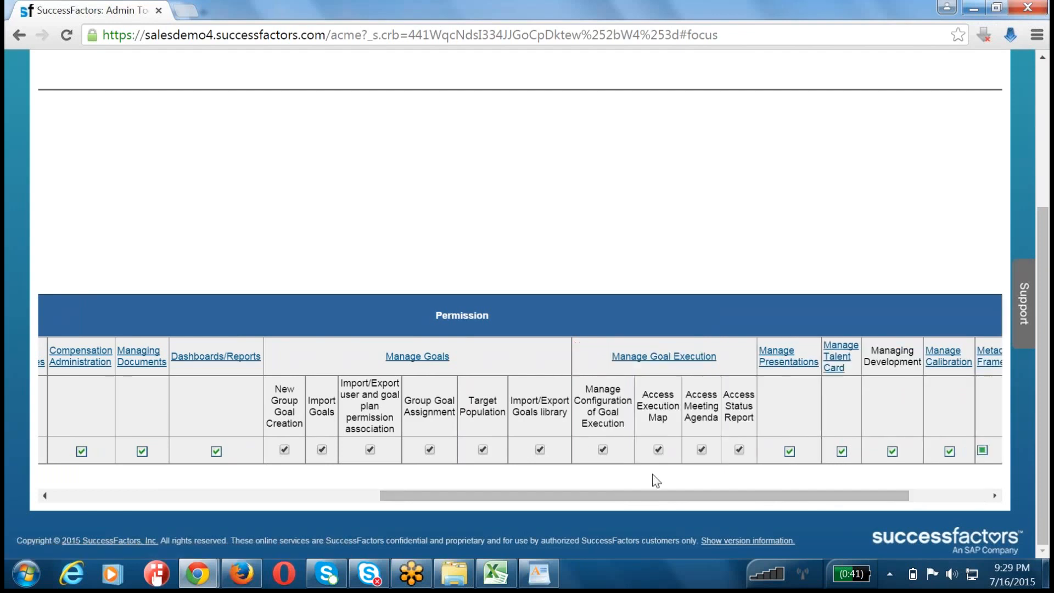
{"action": "left_click_drag", "start_coordinate": [585, 499], "coordinate": [615, 479]}
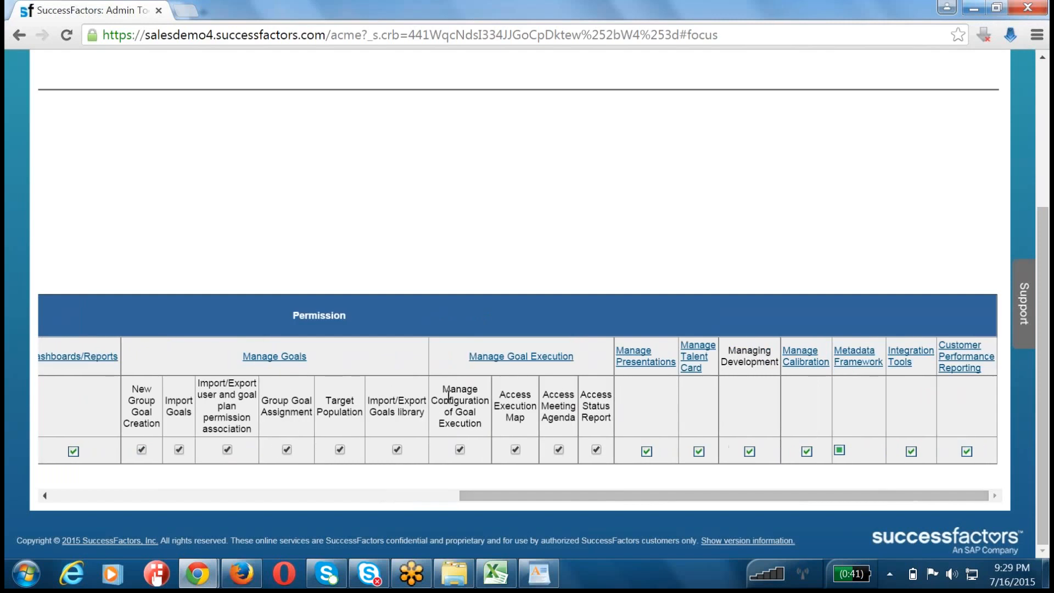
{"action": "left_click_drag", "start_coordinate": [446, 391], "coordinate": [604, 457]}
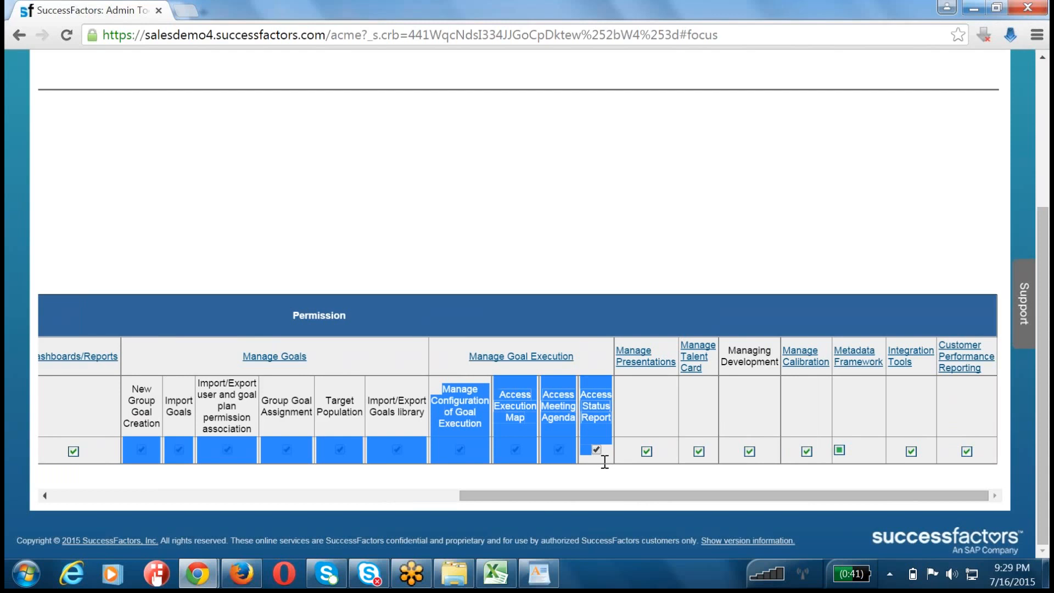
{"action": "left_click_drag", "start_coordinate": [604, 463], "coordinate": [516, 448]}
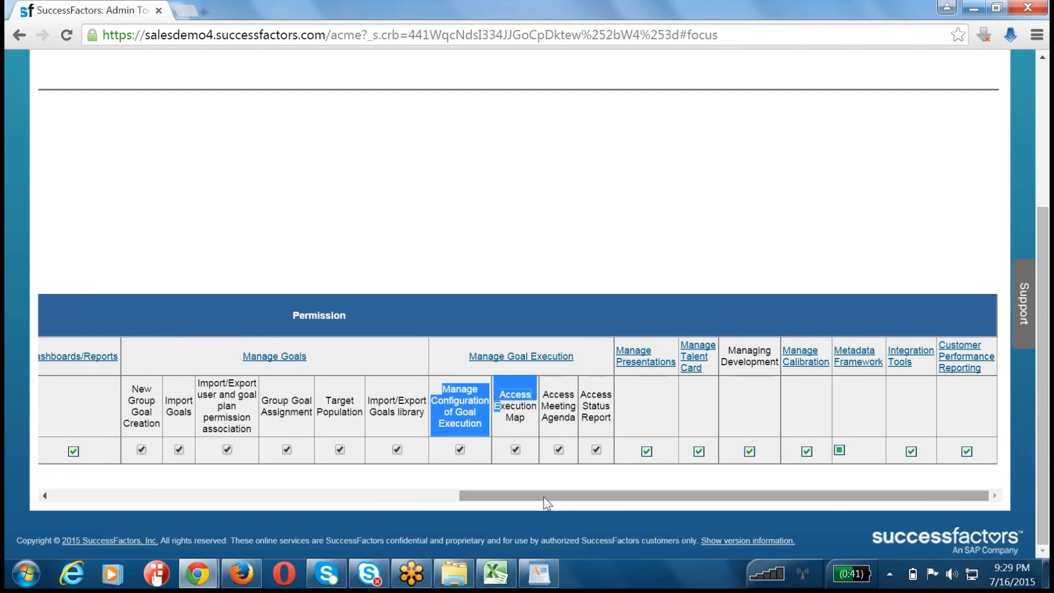
Step: Save the admin permissions for the selected hradmin user and return to Admin Tools
{"action": "left_click_drag", "start_coordinate": [460, 496], "coordinate": [63, 487]}
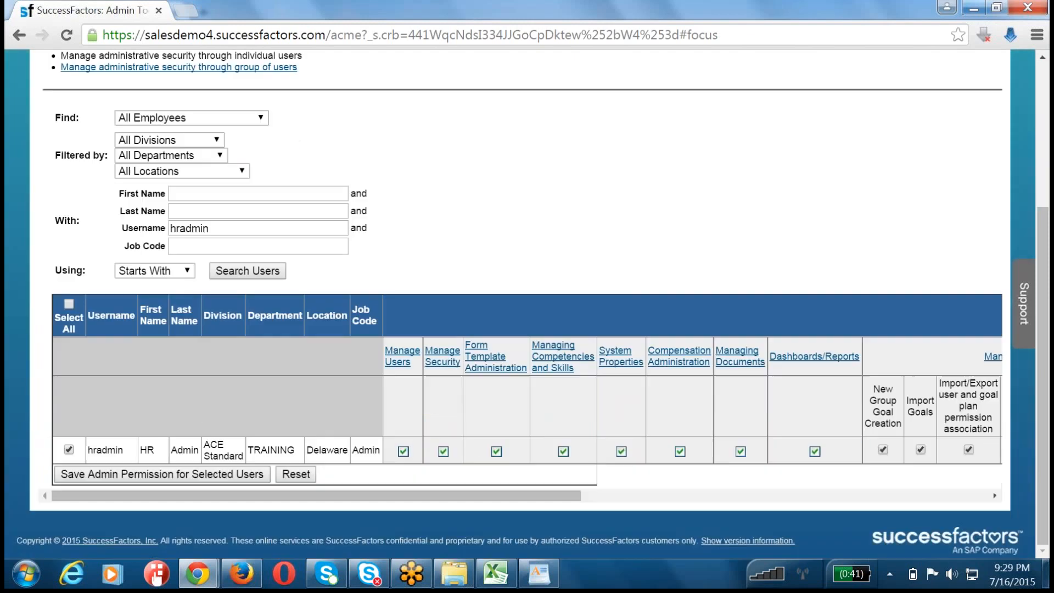
{"action": "left_click", "coordinate": [200, 476]}
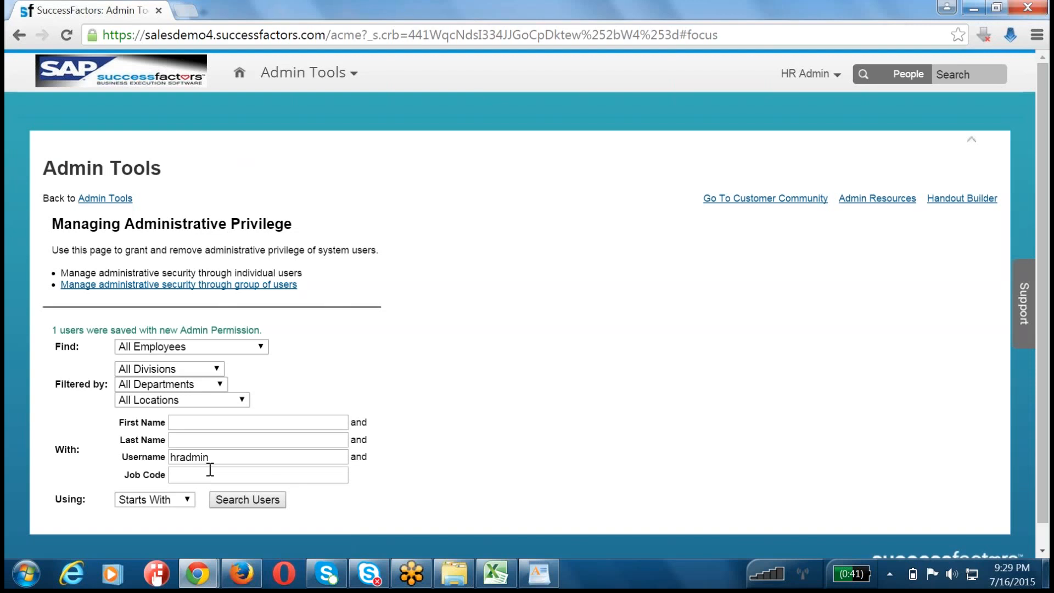
{"action": "left_click", "coordinate": [104, 199]}
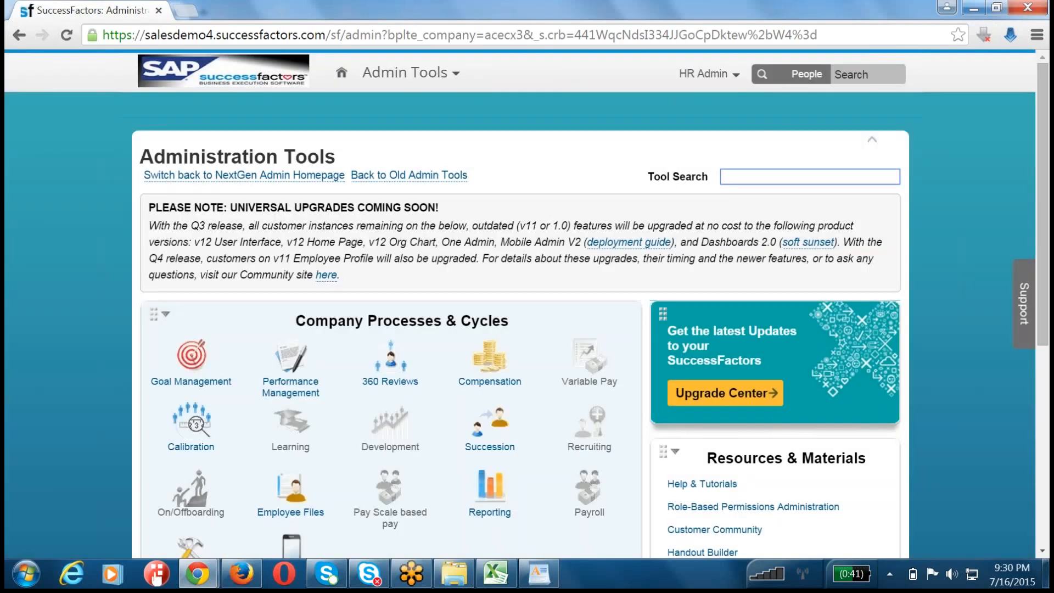
Step: Open the Goal Execution Settings page within Goal Management
{"action": "left_click", "coordinate": [208, 362]}
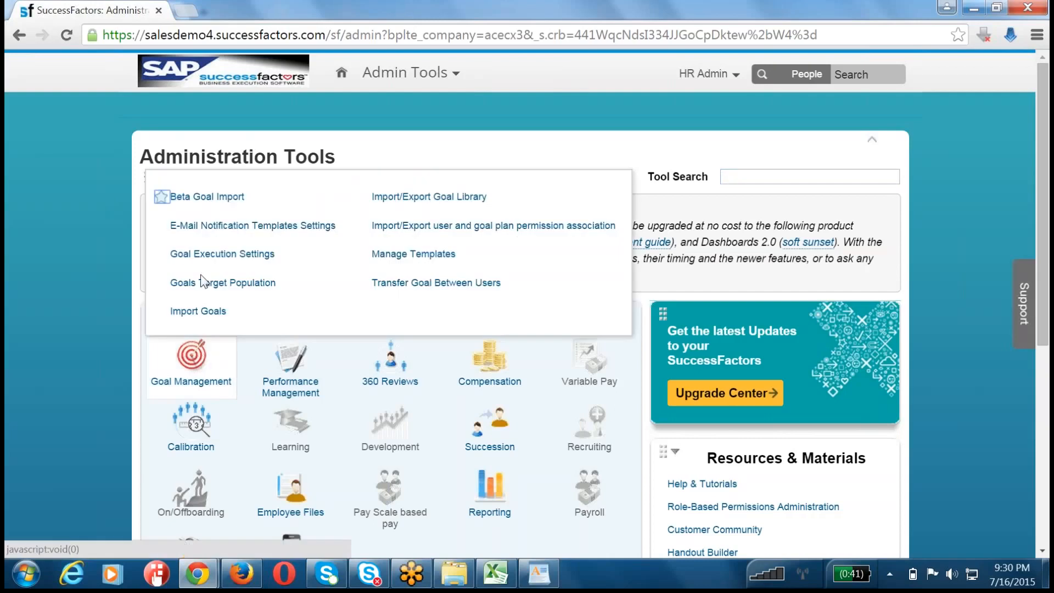
{"action": "left_click_drag", "start_coordinate": [277, 256], "coordinate": [172, 260]}
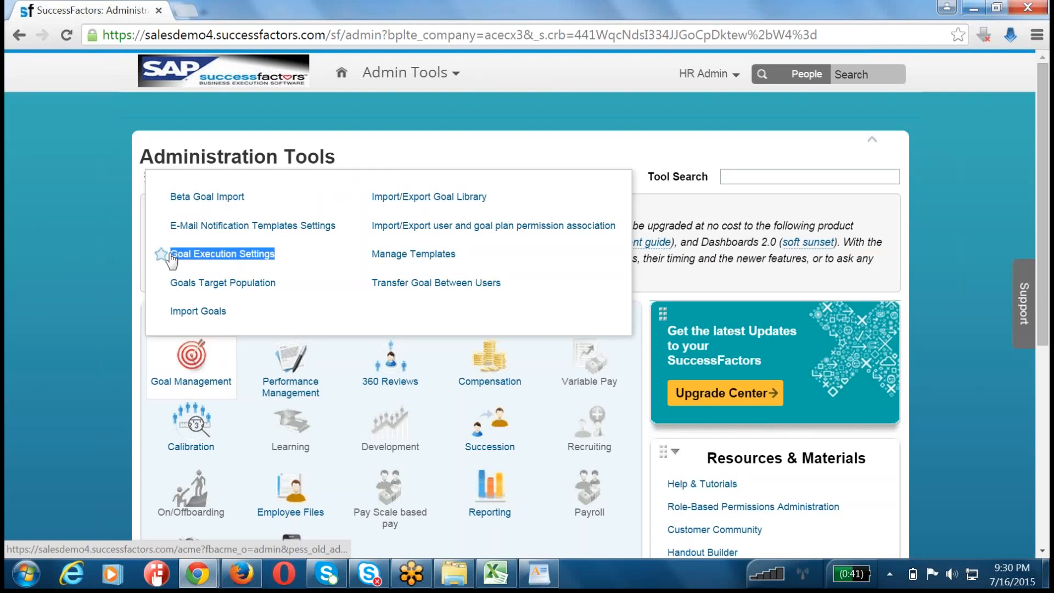
{"action": "left_click", "coordinate": [225, 258]}
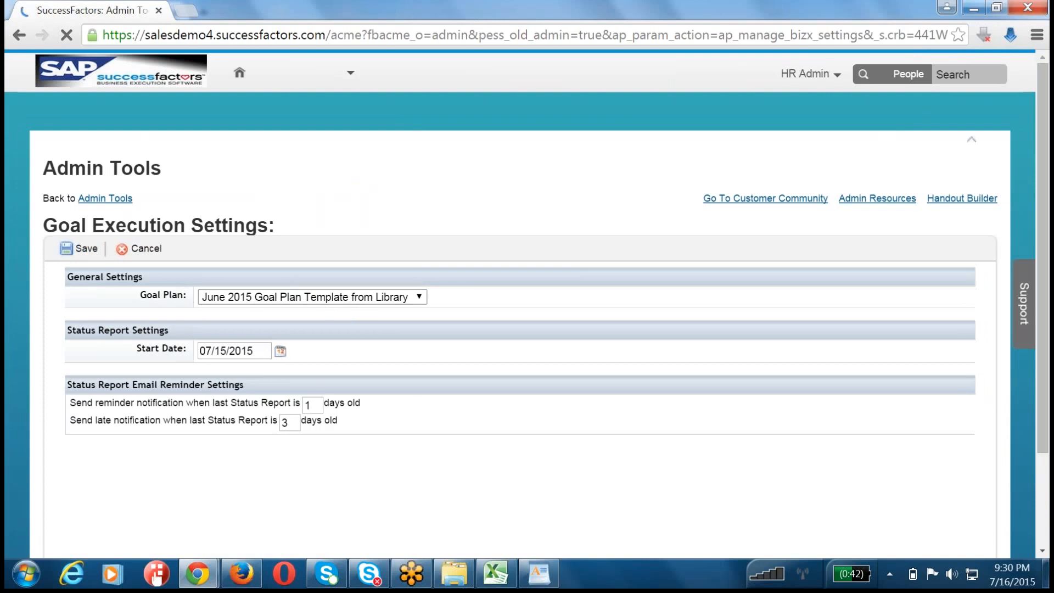
Step: Try to save 2015 July 0716 Goal Loading as the Goal Execution goal plan, and read the required Goal Execution fields
{"action": "left_click", "coordinate": [265, 299]}
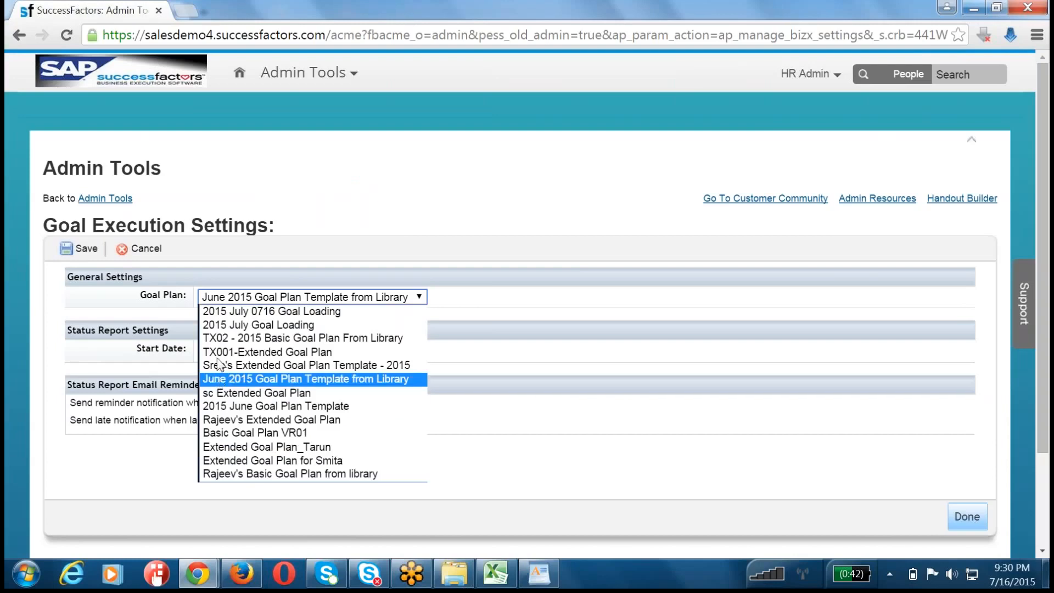
{"action": "left_click", "coordinate": [223, 316]}
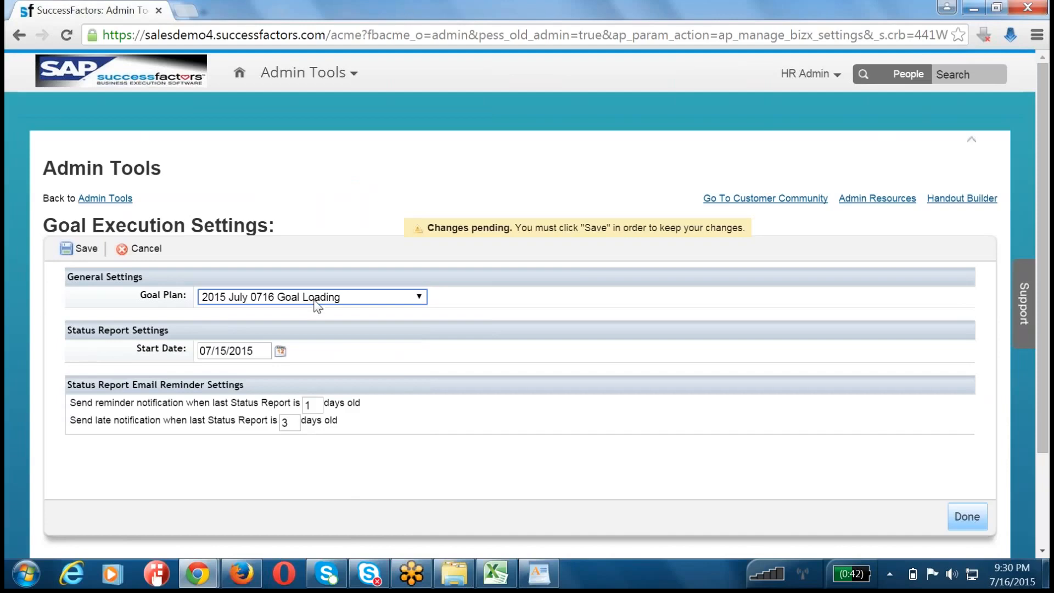
{"action": "left_click", "coordinate": [78, 252]}
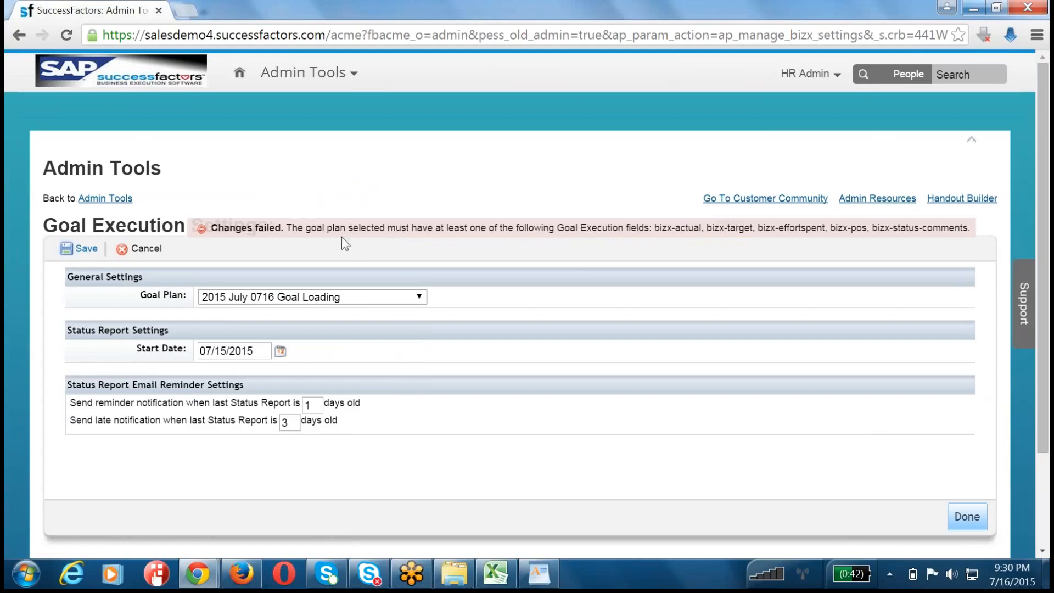
{"action": "left_click_drag", "start_coordinate": [286, 228], "coordinate": [890, 229]}
{"action": "left_click", "coordinate": [681, 229]}
{"action": "left_click_drag", "start_coordinate": [705, 228], "coordinate": [856, 231]}
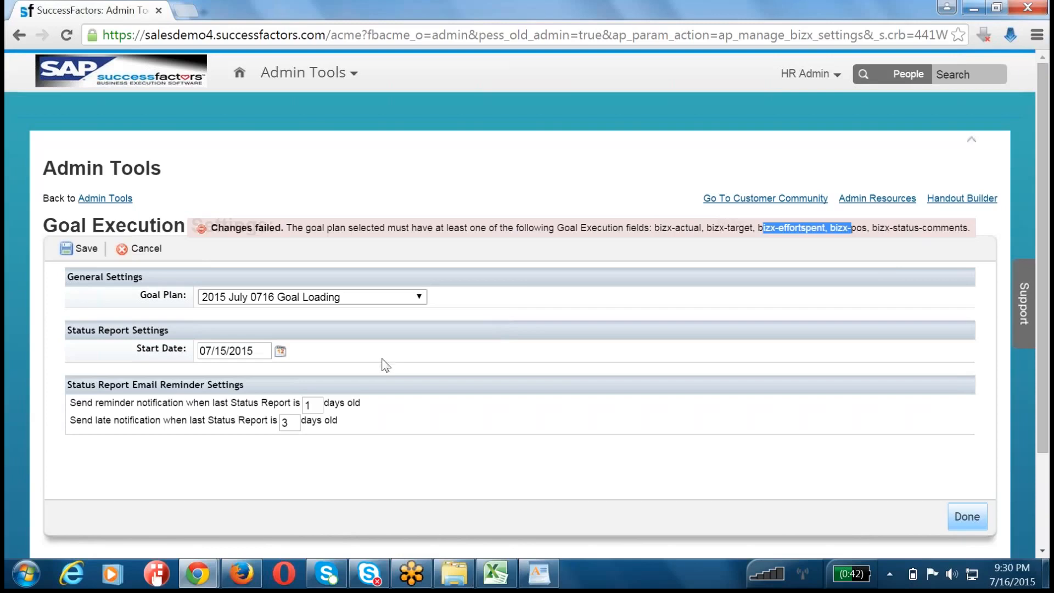
Step: Return to Admin Tools and open Manage Templates within Goal Management
{"action": "left_click", "coordinate": [107, 199]}
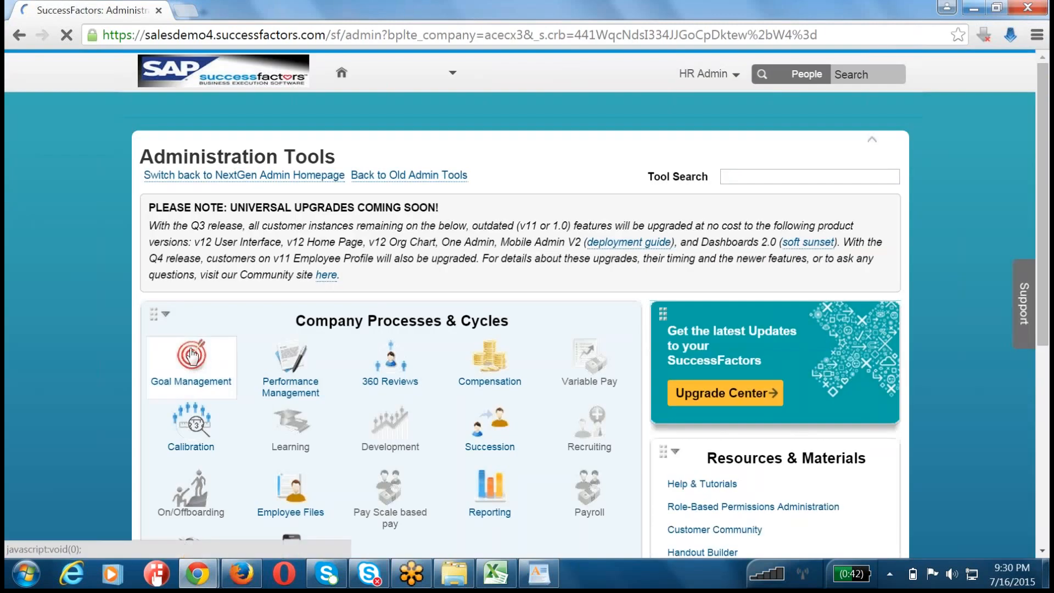
{"action": "left_click", "coordinate": [191, 363]}
{"action": "left_click", "coordinate": [398, 256]}
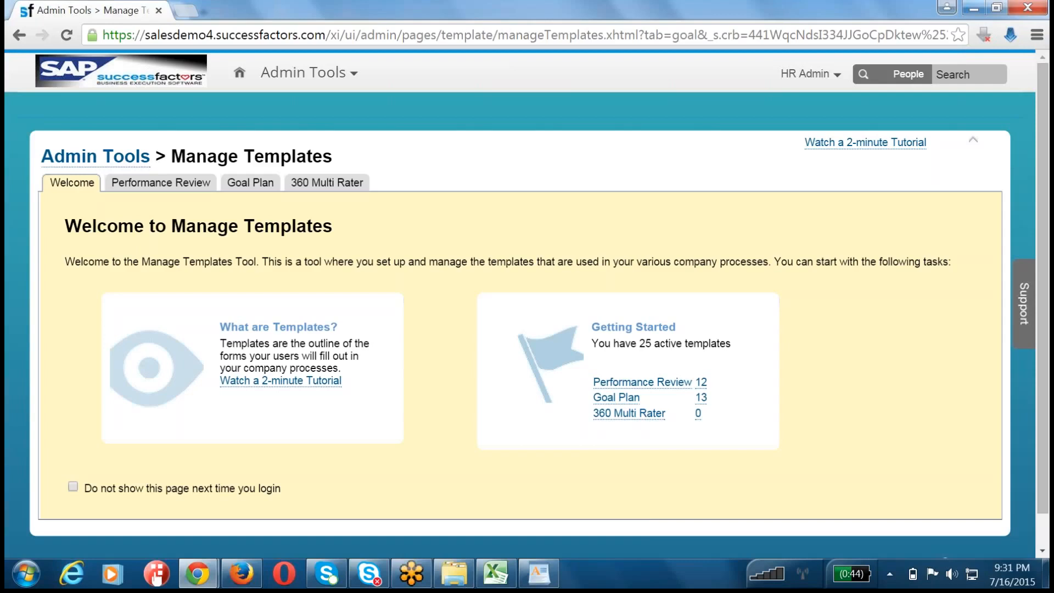
{"action": "key", "text": "XF86AudioMute"}
{"action": "key", "text": "XF86AudioMute"}
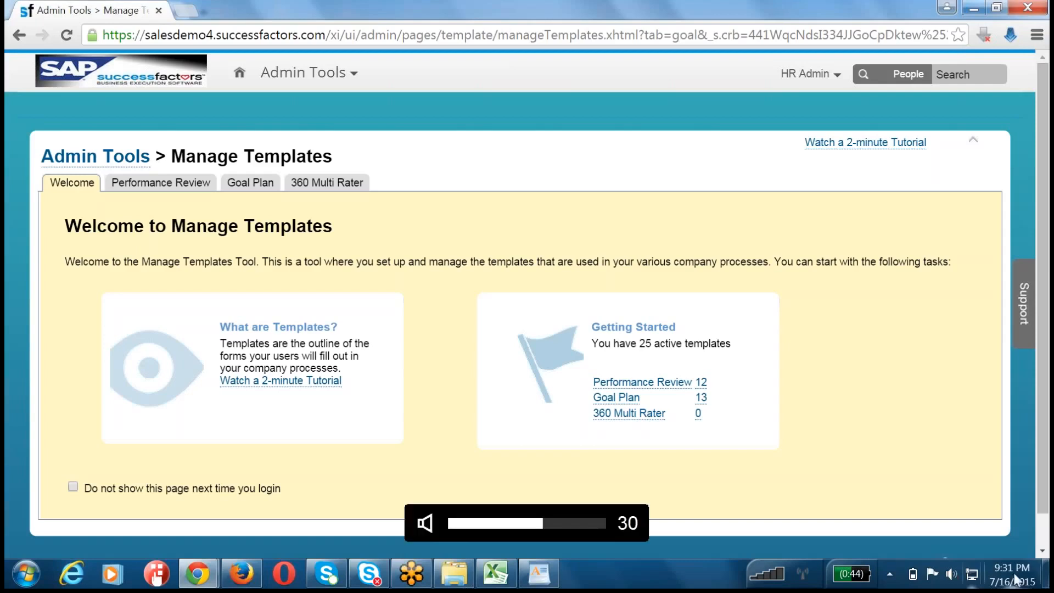
{"action": "left_click", "coordinate": [1010, 378]}
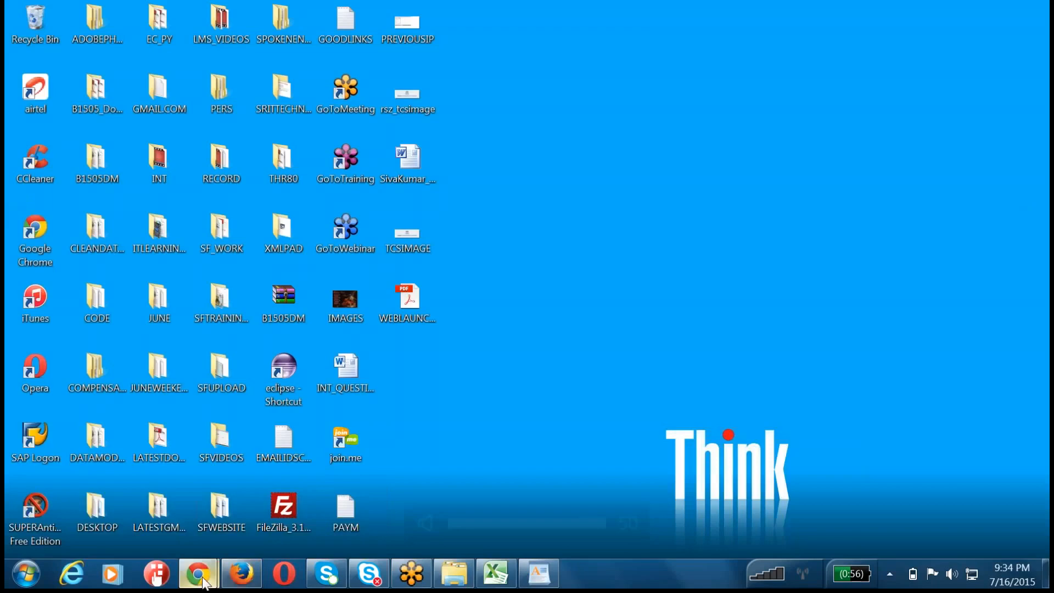
{"action": "mouse_move", "coordinate": [198, 574]}
{"action": "left_click", "coordinate": [92, 529]}
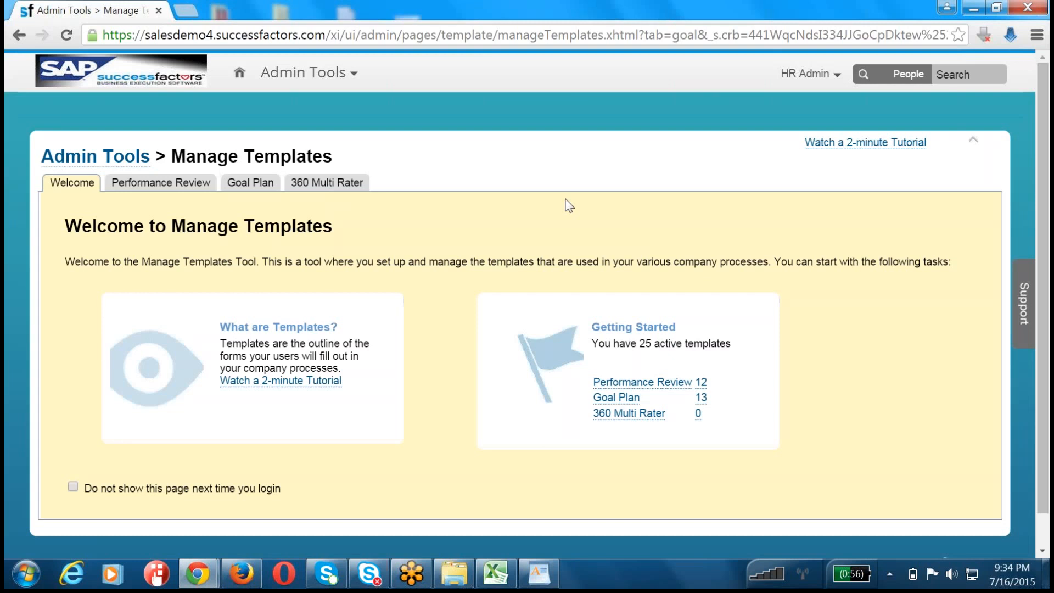
Step: Open the 2015 July 0716 Goal Loading goal plan template and expand its list of editable fields
{"action": "left_click", "coordinate": [250, 184]}
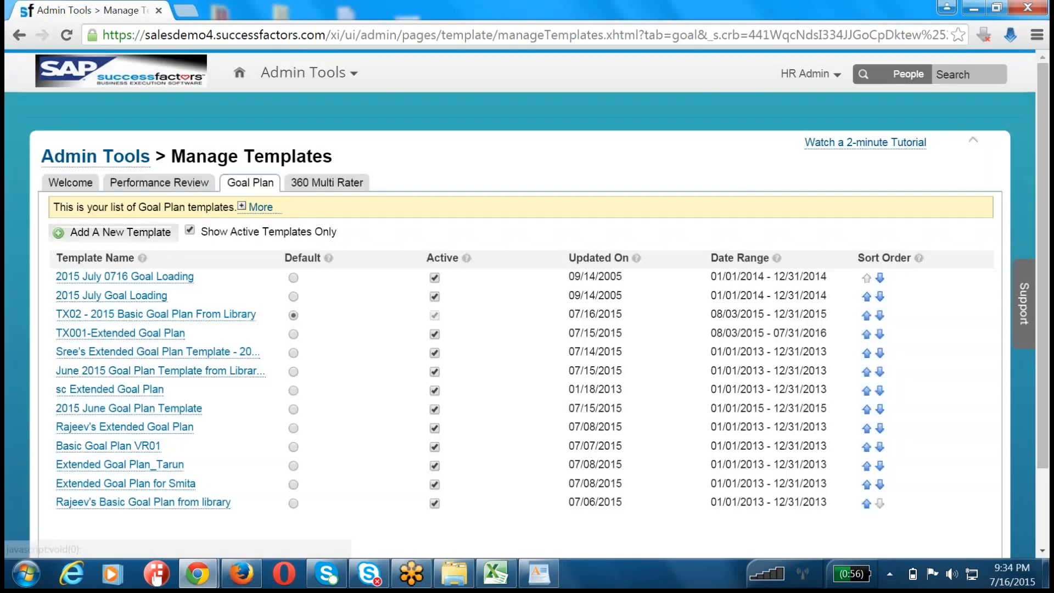
{"action": "left_click", "coordinate": [135, 279]}
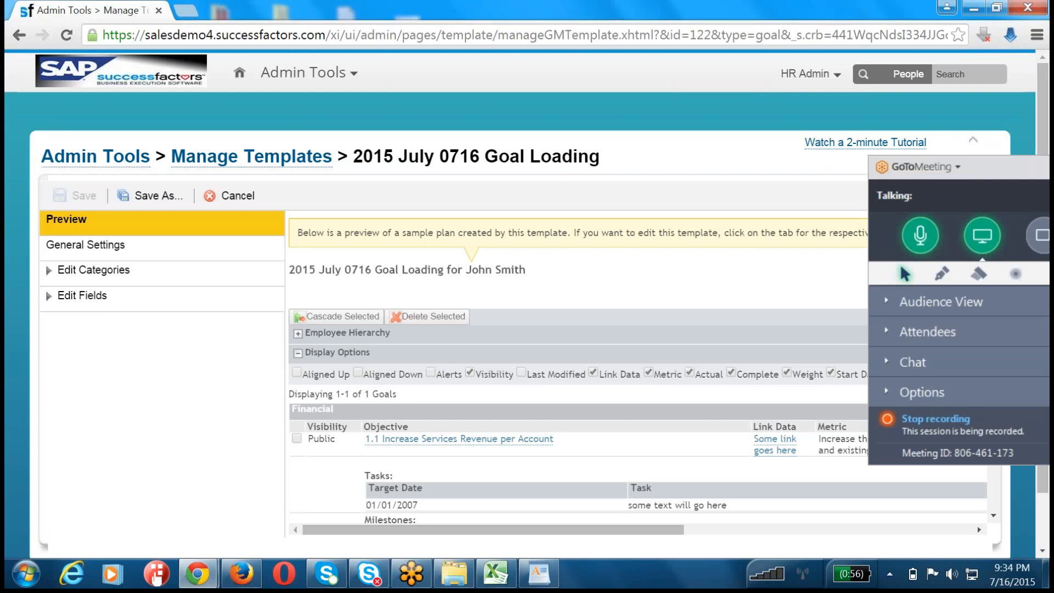
{"action": "left_click", "coordinate": [104, 300]}
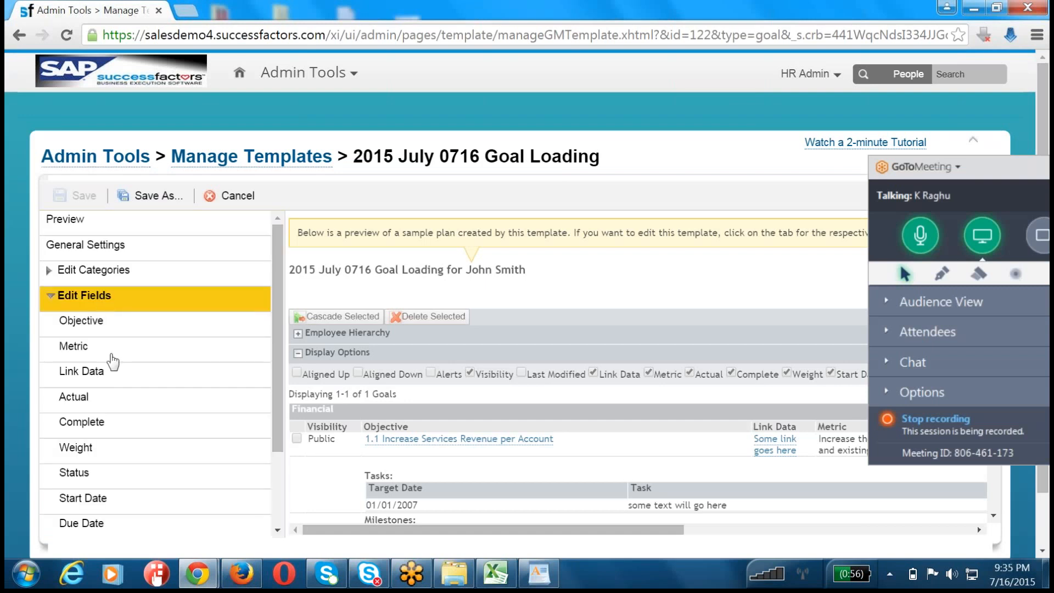
Step: Add the BizX Effort Spent field to the goal plan template and review its dropdown options
{"action": "scroll", "coordinate": [110, 373], "scroll_direction": "down", "scroll_amount": 2}
{"action": "left_click", "coordinate": [113, 463]}
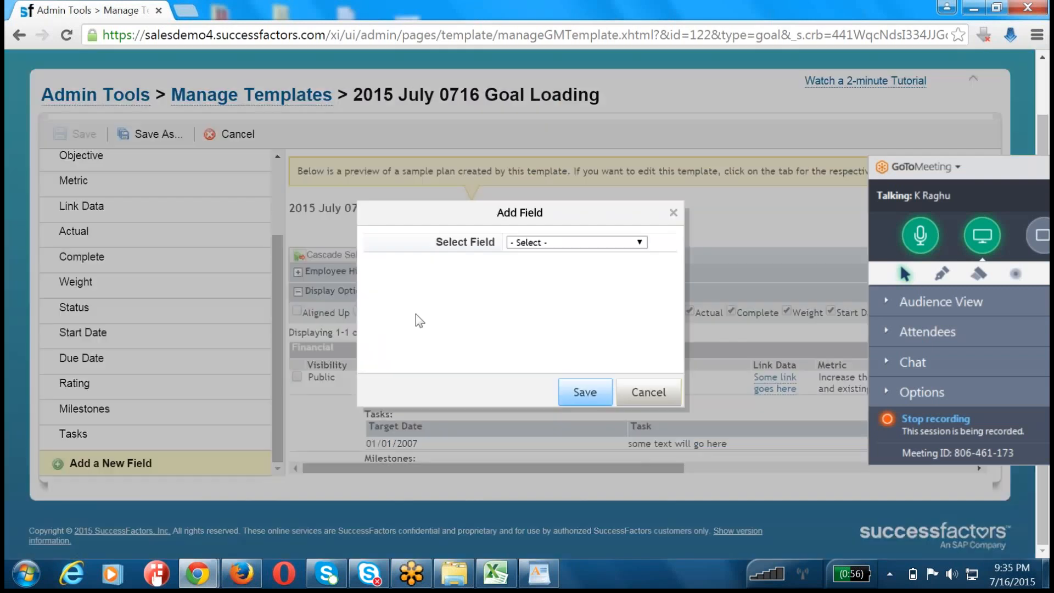
{"action": "left_click", "coordinate": [532, 246]}
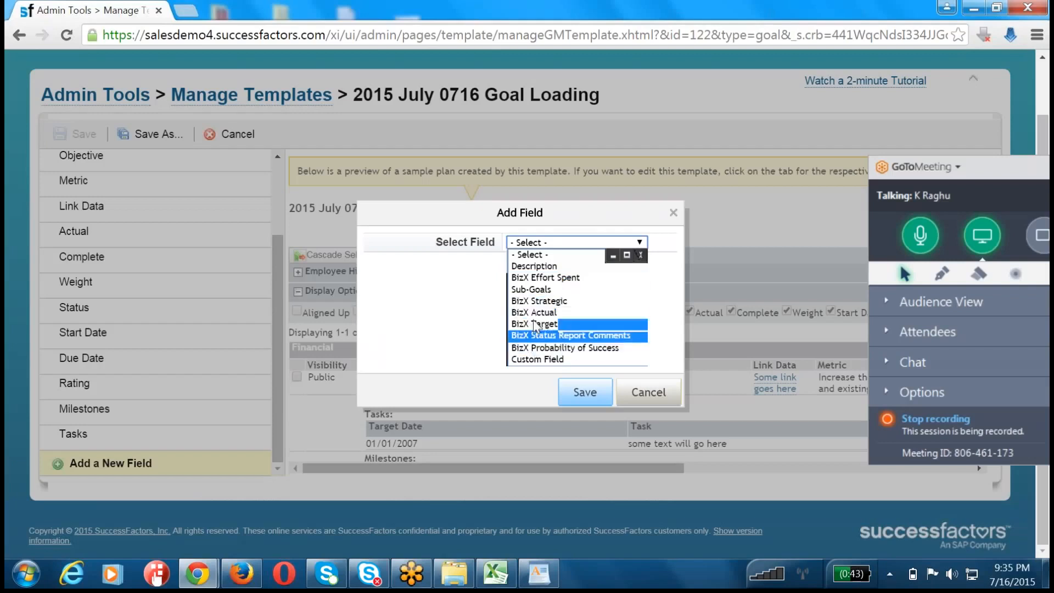
{"action": "left_click", "coordinate": [539, 279]}
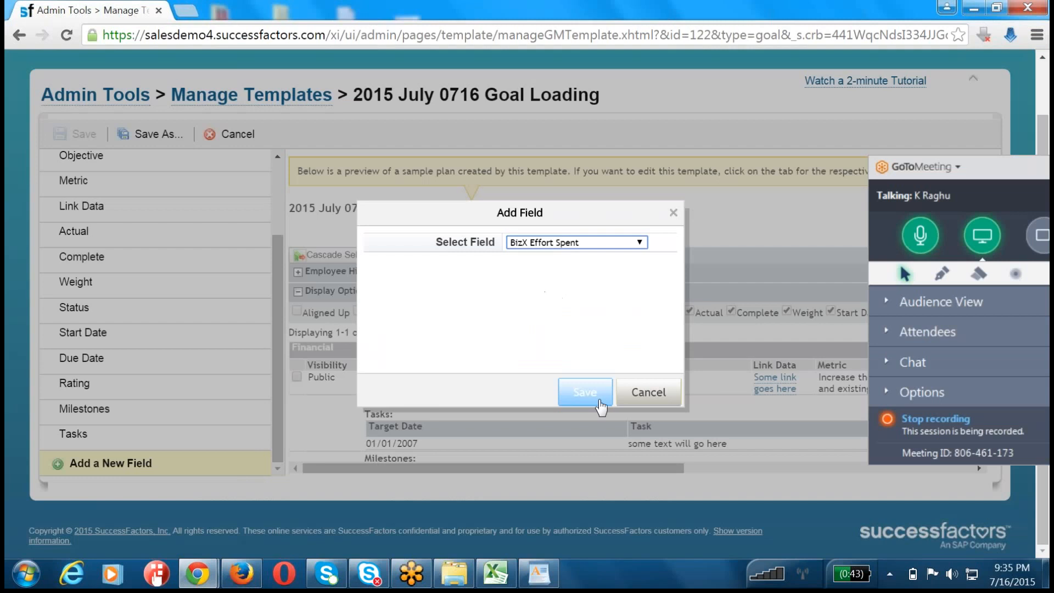
{"action": "left_click", "coordinate": [600, 401]}
{"action": "scroll", "coordinate": [171, 409], "scroll_direction": "down", "scroll_amount": 1}
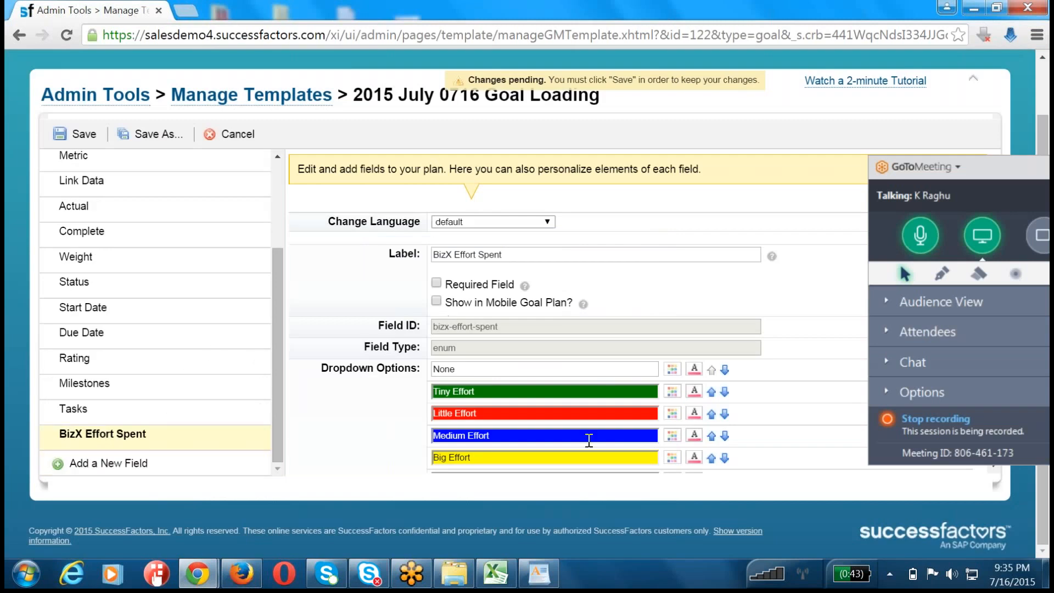
{"action": "scroll", "coordinate": [560, 408], "scroll_direction": "down", "scroll_amount": 1}
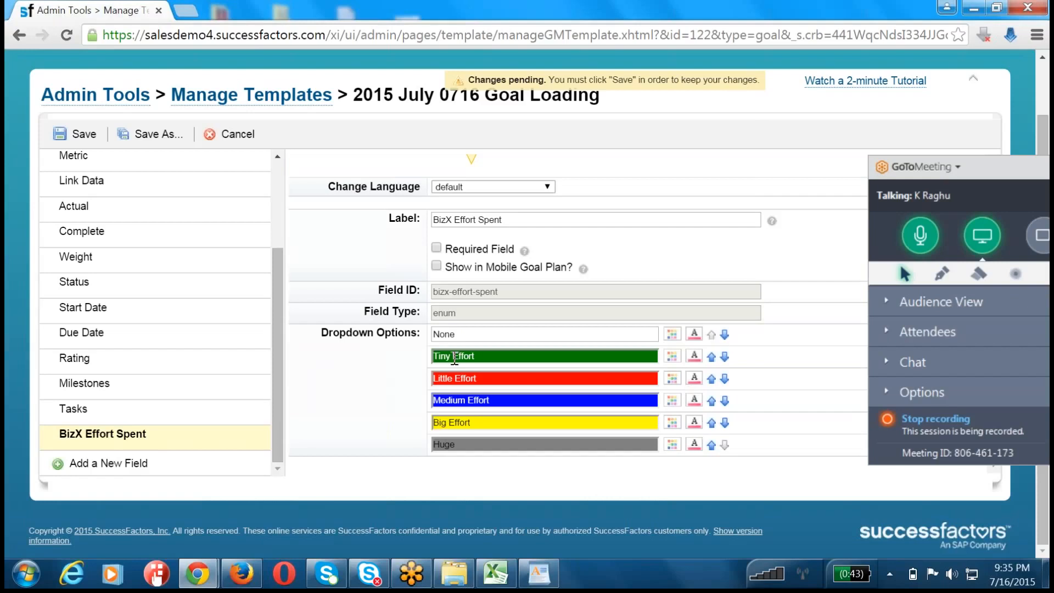
Step: Add the BizX Strategic field to the goal plan template
{"action": "left_click", "coordinate": [93, 463]}
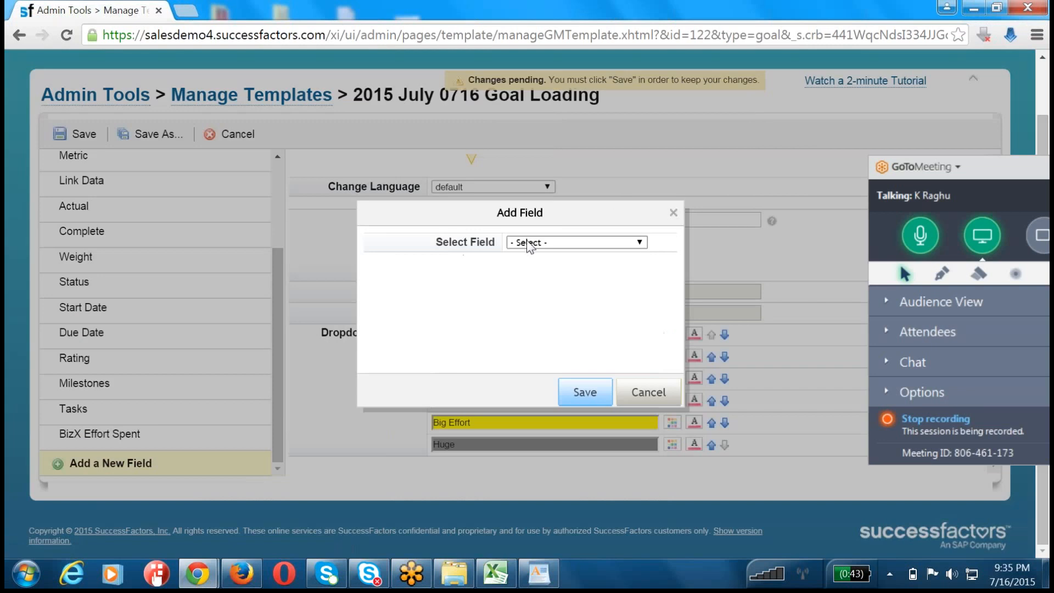
{"action": "left_click", "coordinate": [529, 244]}
{"action": "left_click", "coordinate": [544, 290]}
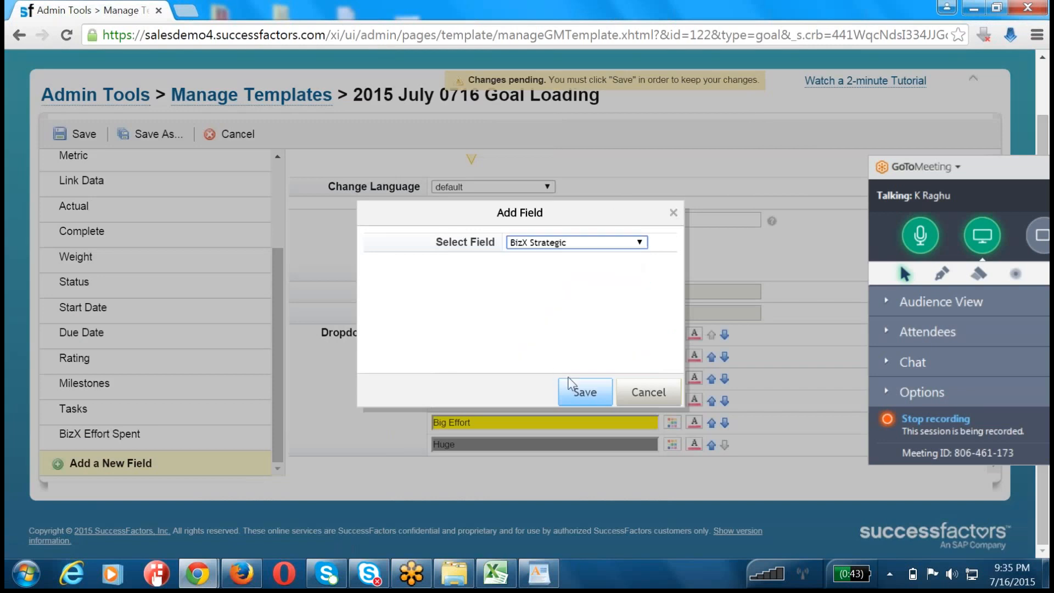
{"action": "left_click", "coordinate": [571, 386]}
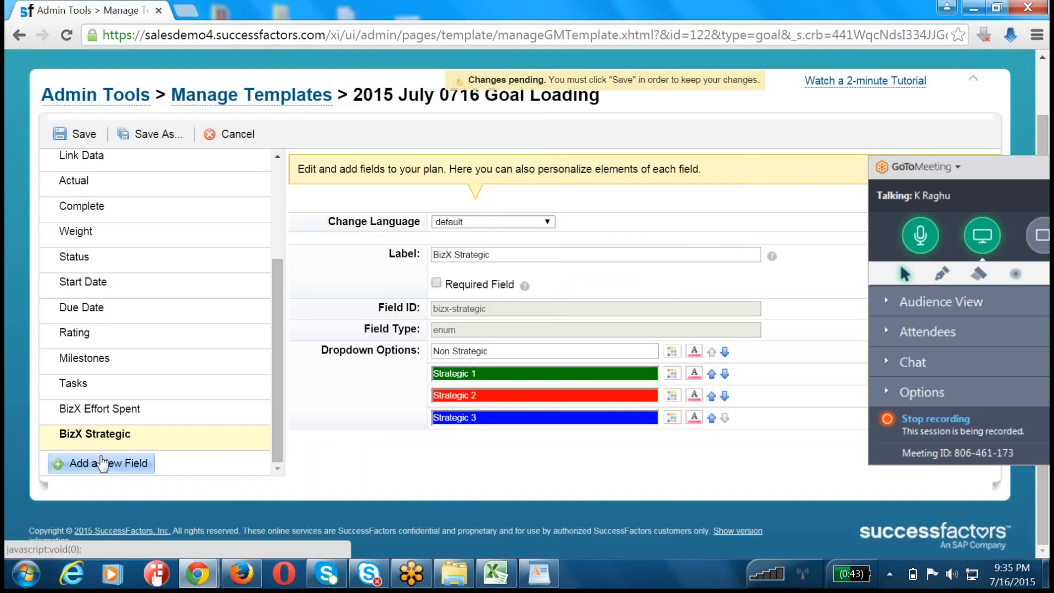
Step: Add the BizX Actual field to the goal plan template
{"action": "left_click", "coordinate": [102, 463]}
{"action": "left_click", "coordinate": [519, 244]}
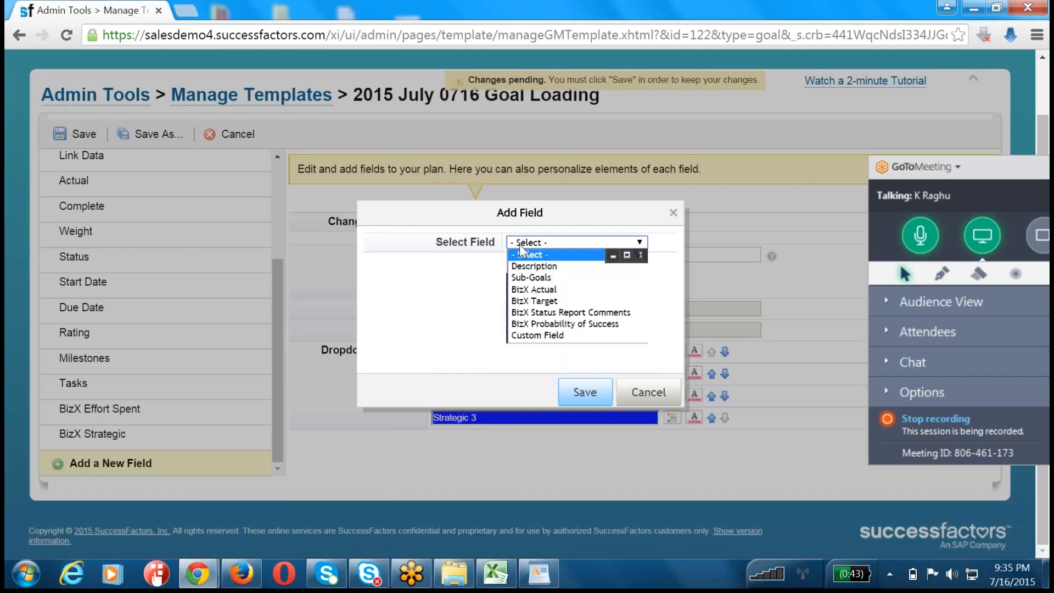
{"action": "left_click", "coordinate": [523, 289]}
{"action": "left_click", "coordinate": [585, 391]}
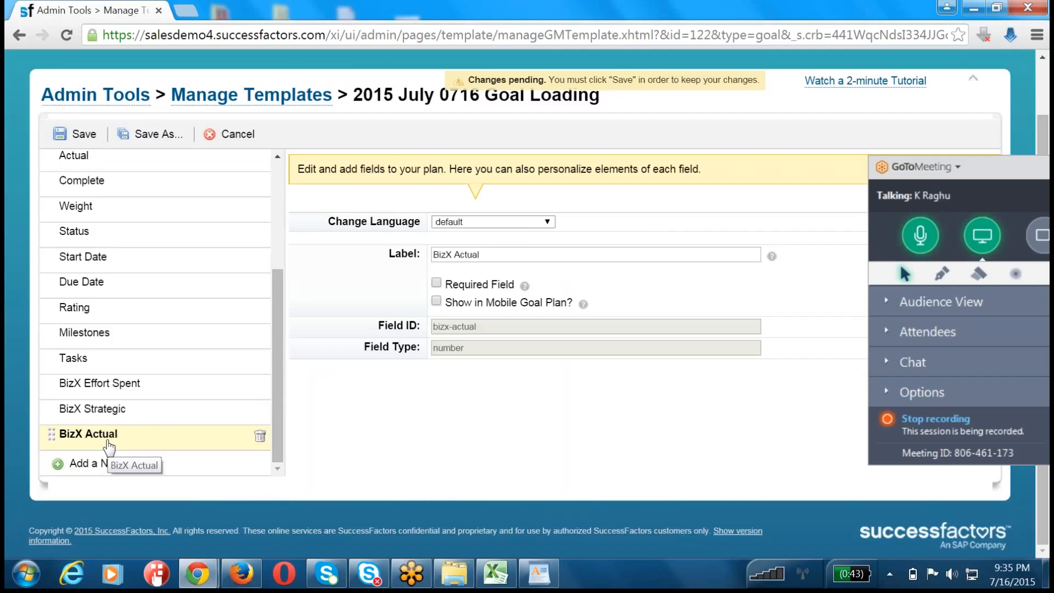
Step: Add the BizX Target field to the goal plan template
{"action": "left_click", "coordinate": [109, 464]}
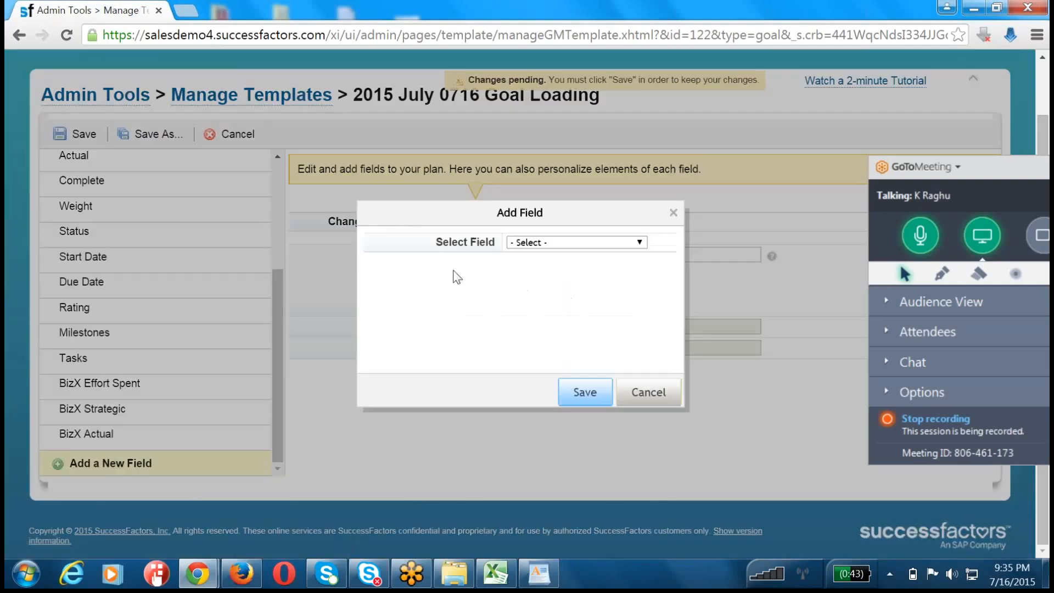
{"action": "left_click", "coordinate": [524, 242]}
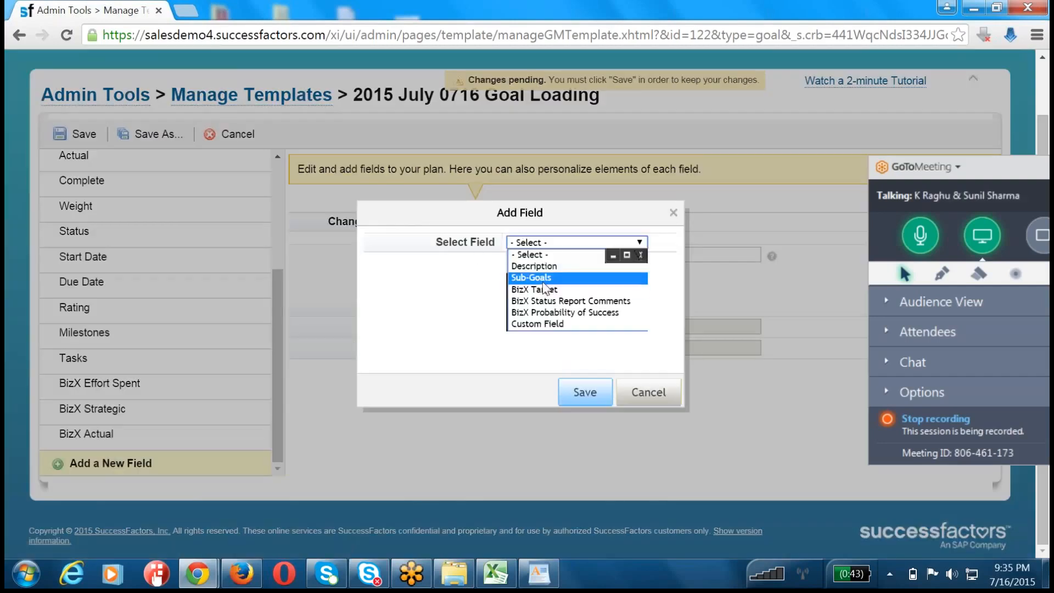
{"action": "left_click", "coordinate": [544, 291]}
{"action": "left_click", "coordinate": [577, 396]}
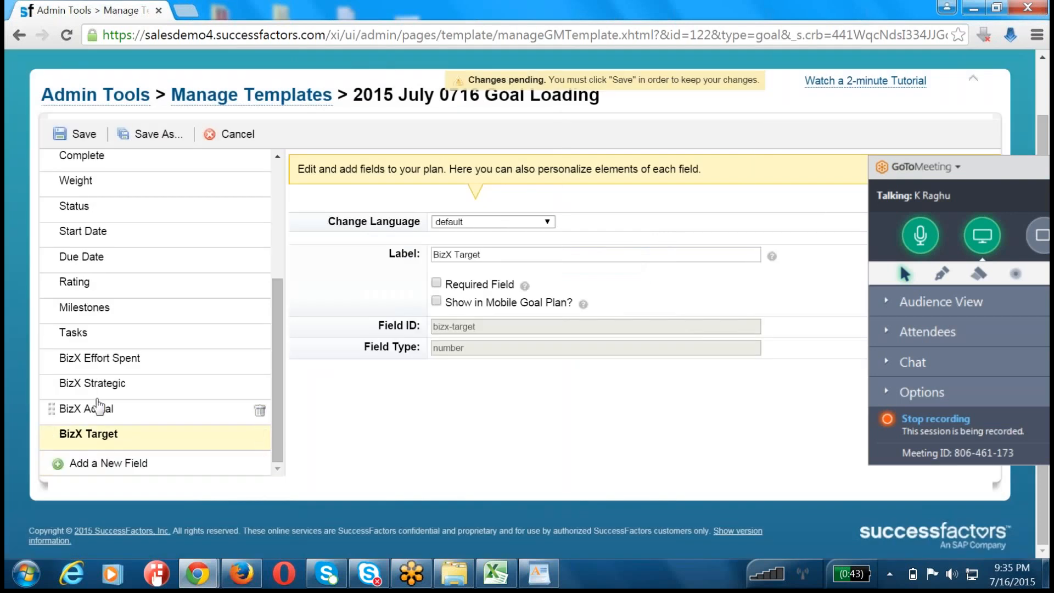
Step: Add the BizX Status Report Comments field to the goal plan template
{"action": "left_click", "coordinate": [112, 463]}
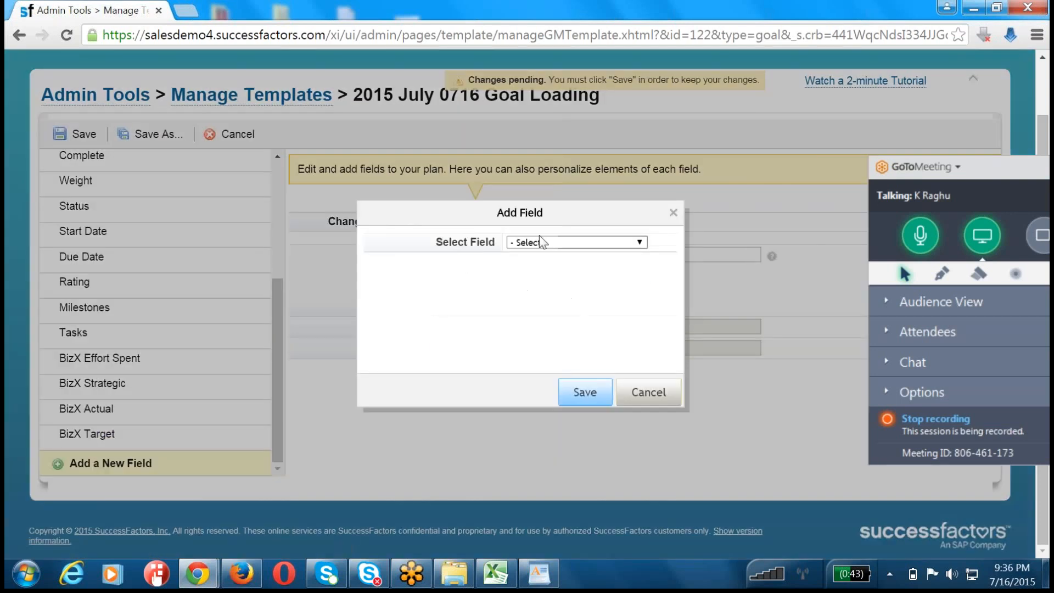
{"action": "left_click", "coordinate": [548, 245]}
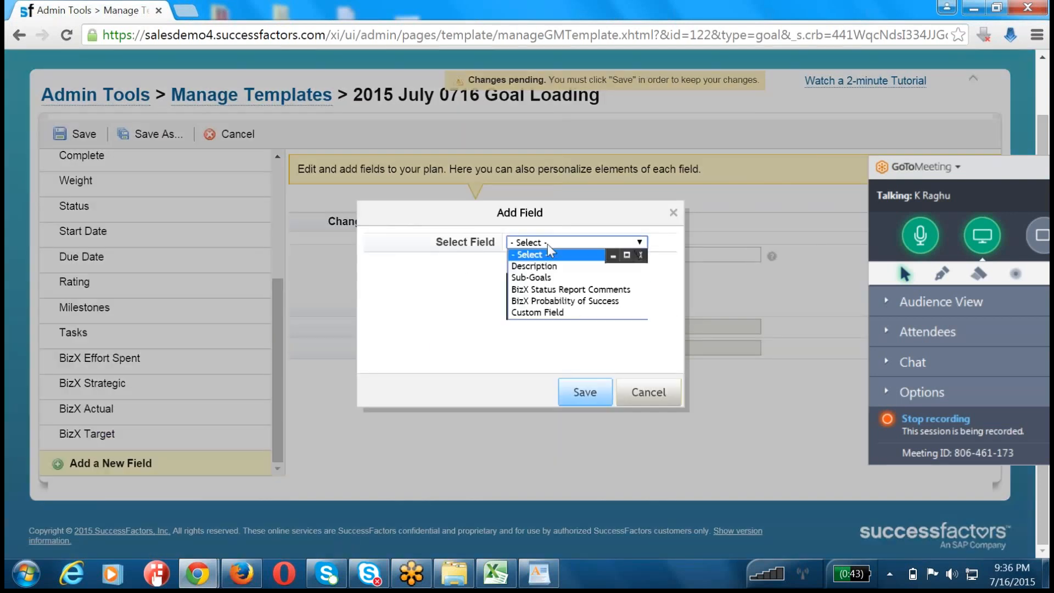
{"action": "left_click", "coordinate": [550, 292]}
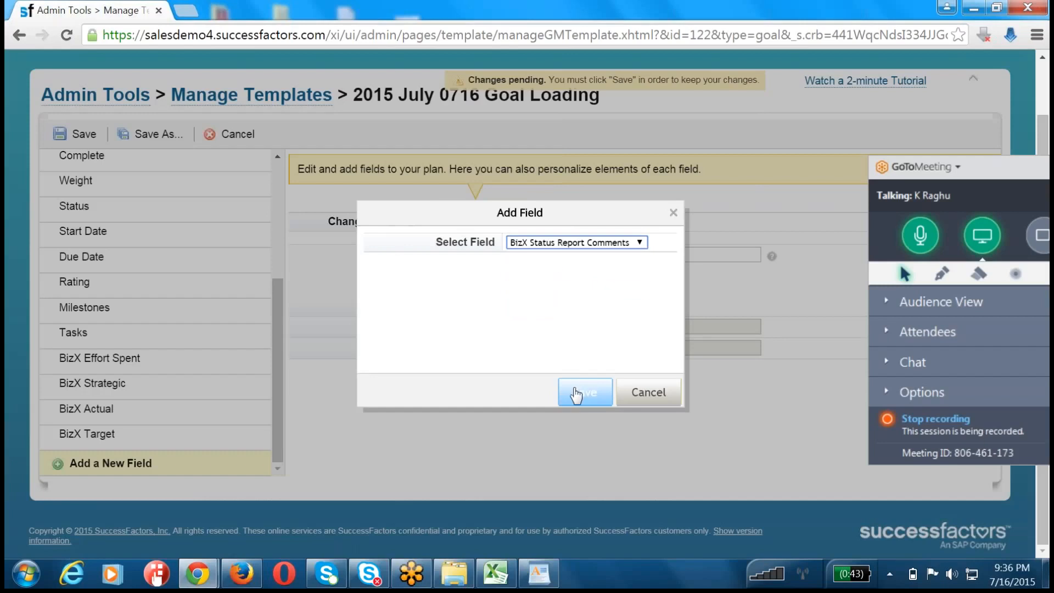
{"action": "left_click", "coordinate": [575, 396]}
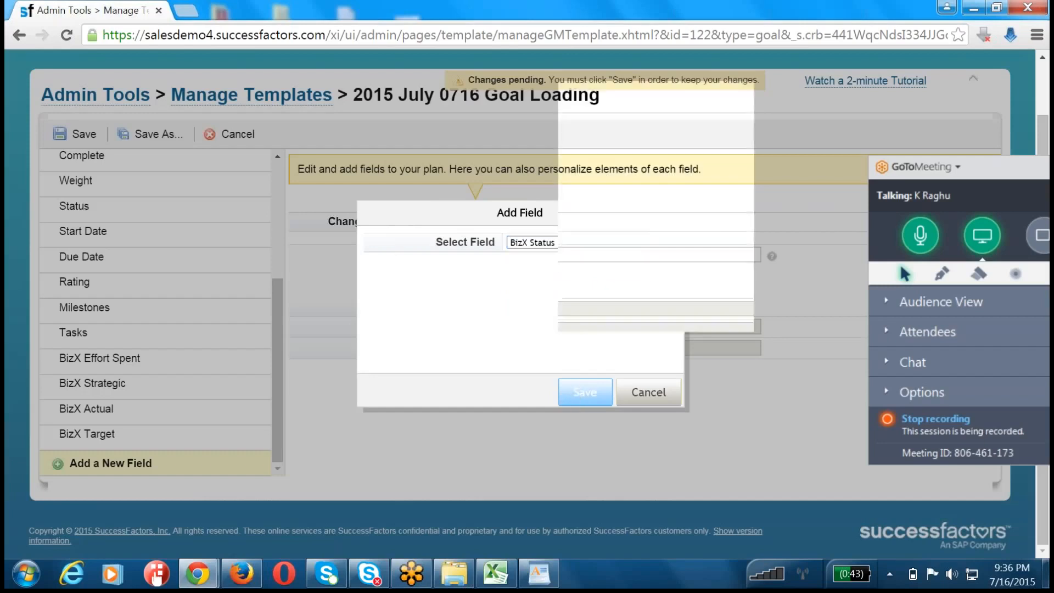
Step: Add the BizX Probability of Success field to the goal plan template and save the template
{"action": "scroll", "coordinate": [81, 406], "scroll_direction": "down", "scroll_amount": 1}
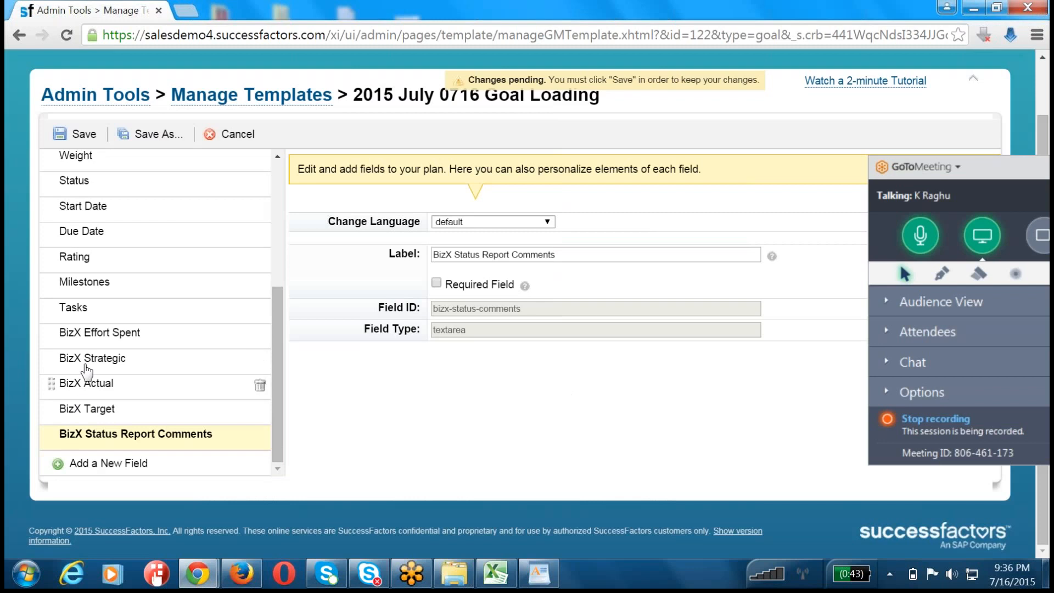
{"action": "left_click", "coordinate": [98, 464]}
{"action": "left_click", "coordinate": [547, 246]}
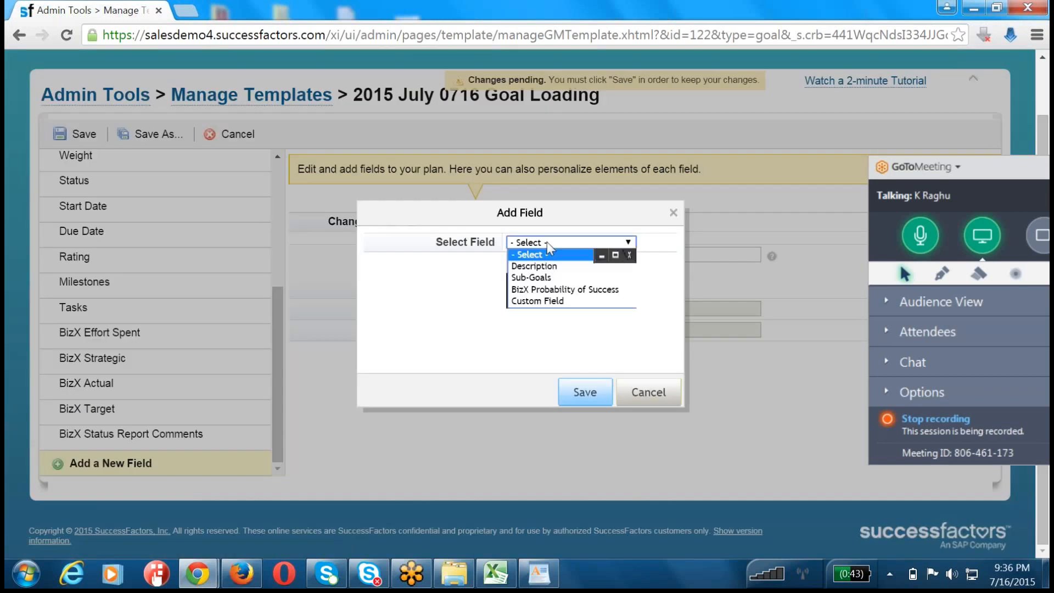
{"action": "left_click", "coordinate": [550, 289]}
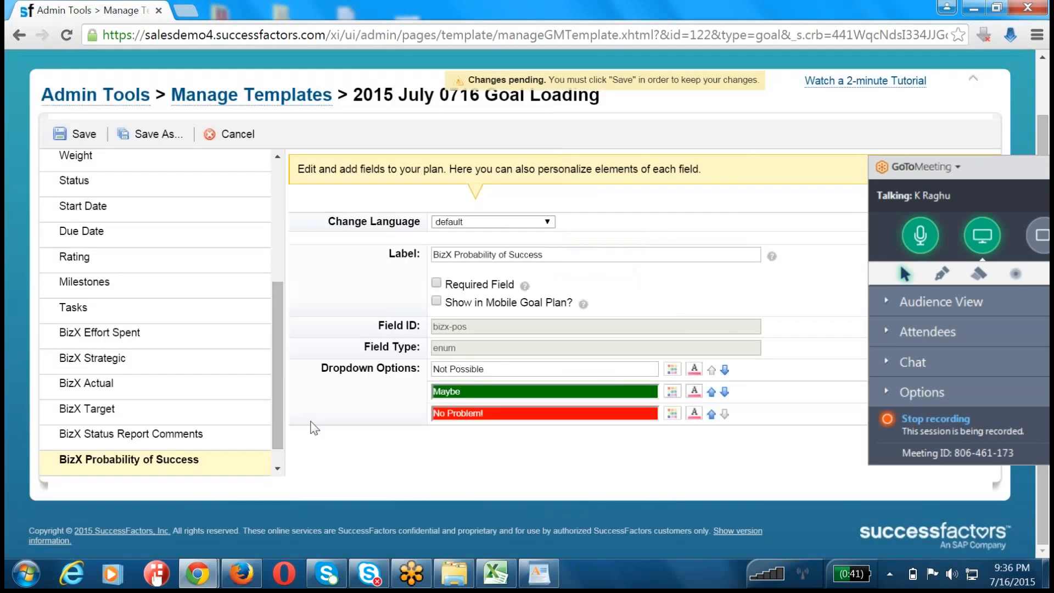
{"action": "left_click", "coordinate": [67, 135]}
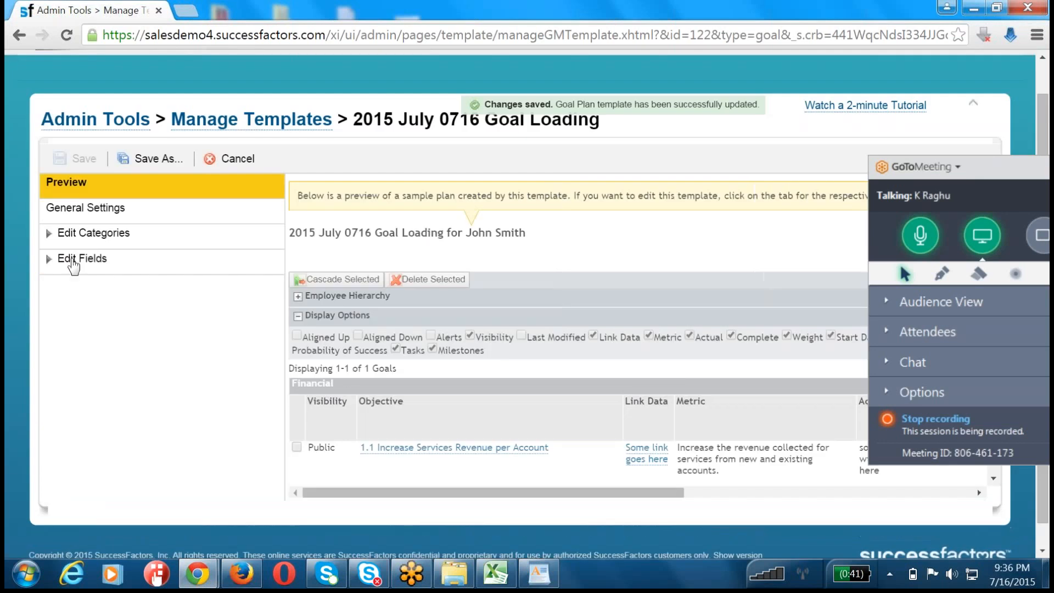
Step: Examine the field ID, field type and dropdown options of the BizX Probability of Success field
{"action": "left_click", "coordinate": [74, 261]}
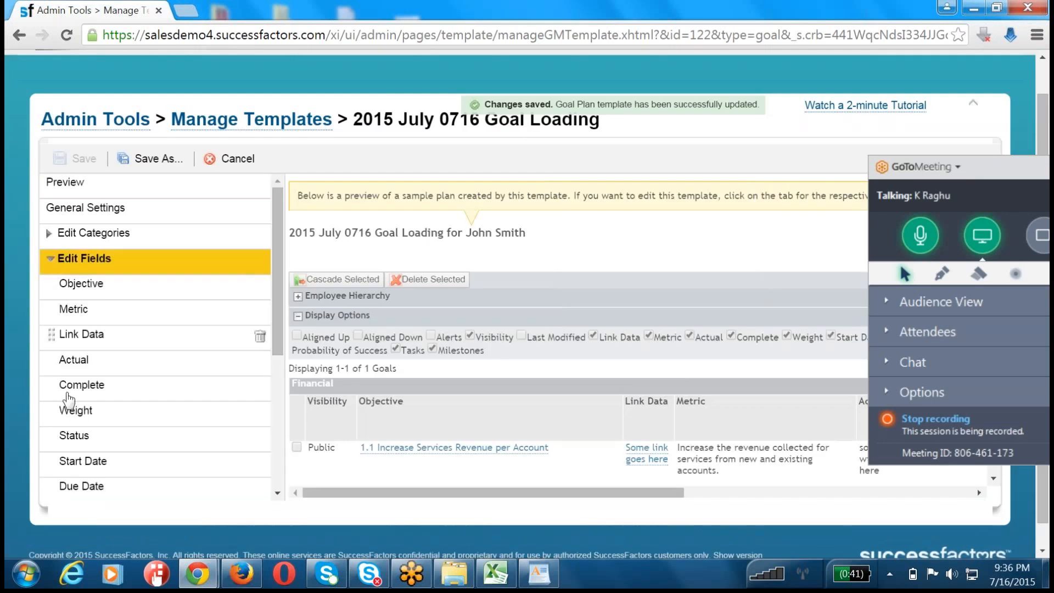
{"action": "scroll", "coordinate": [71, 461], "scroll_direction": "down", "scroll_amount": 5}
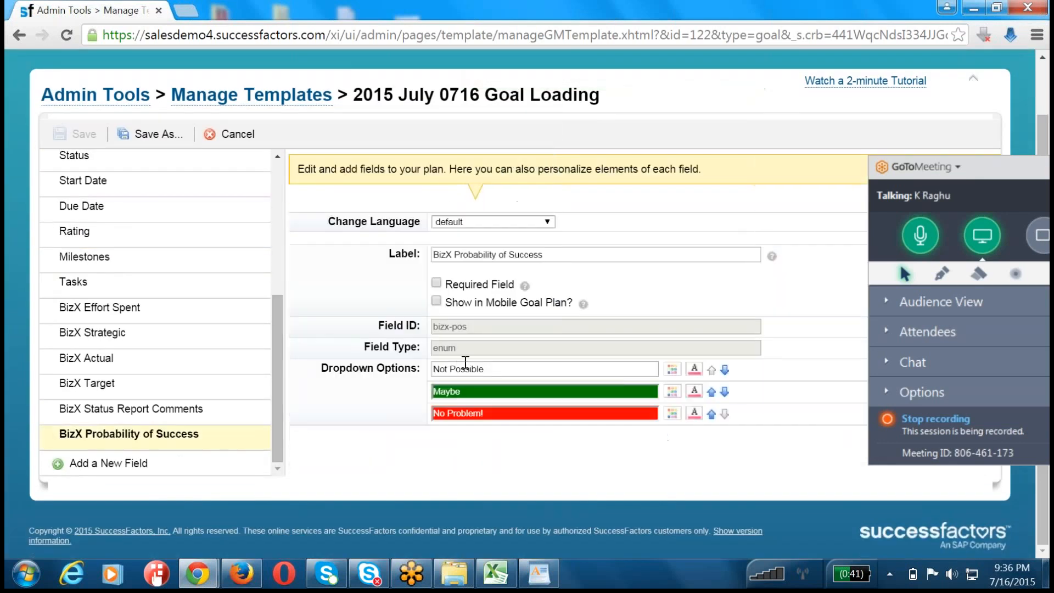
{"action": "double_click", "coordinate": [472, 348]}
{"action": "double_click", "coordinate": [489, 326]}
{"action": "left_click_drag", "start_coordinate": [493, 371], "coordinate": [462, 361]}
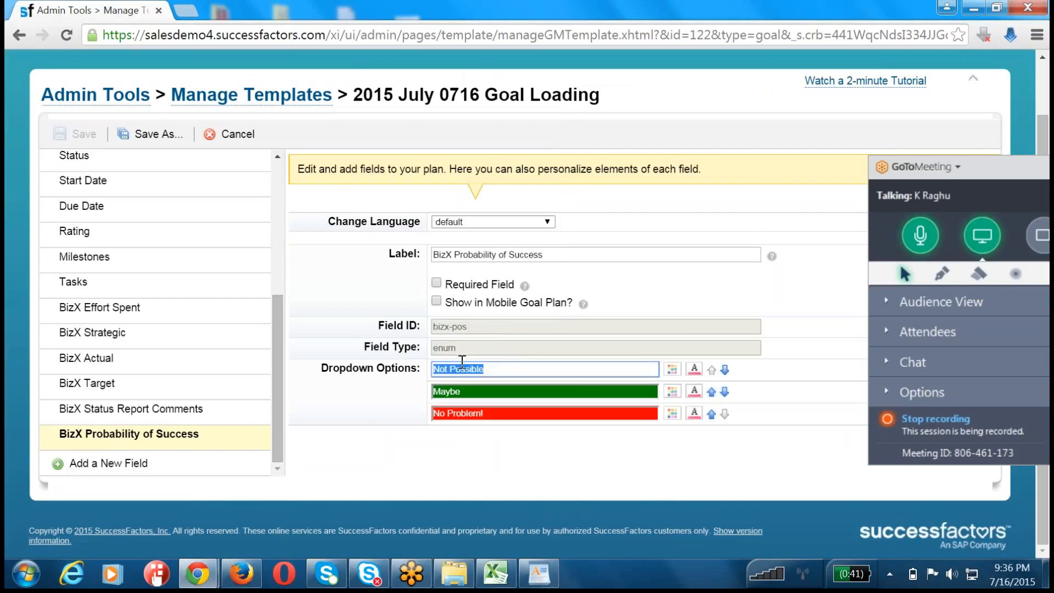
Step: Try changing the Not Possible dropdown option's label to asdfasdf and discard the template changes
{"action": "left_click", "coordinate": [672, 369]}
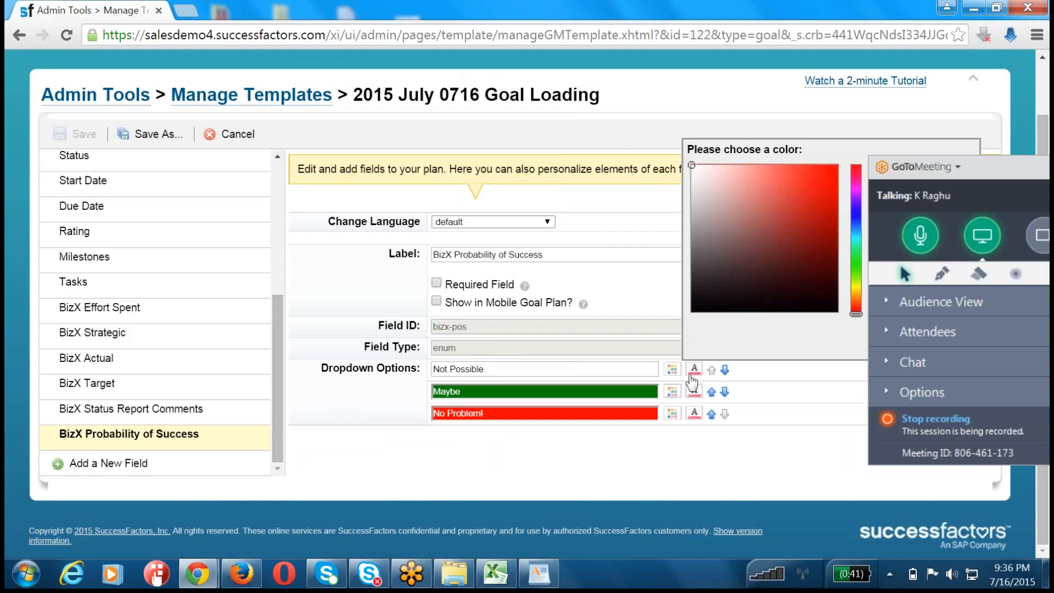
{"action": "left_click_drag", "start_coordinate": [568, 370], "coordinate": [454, 385]}
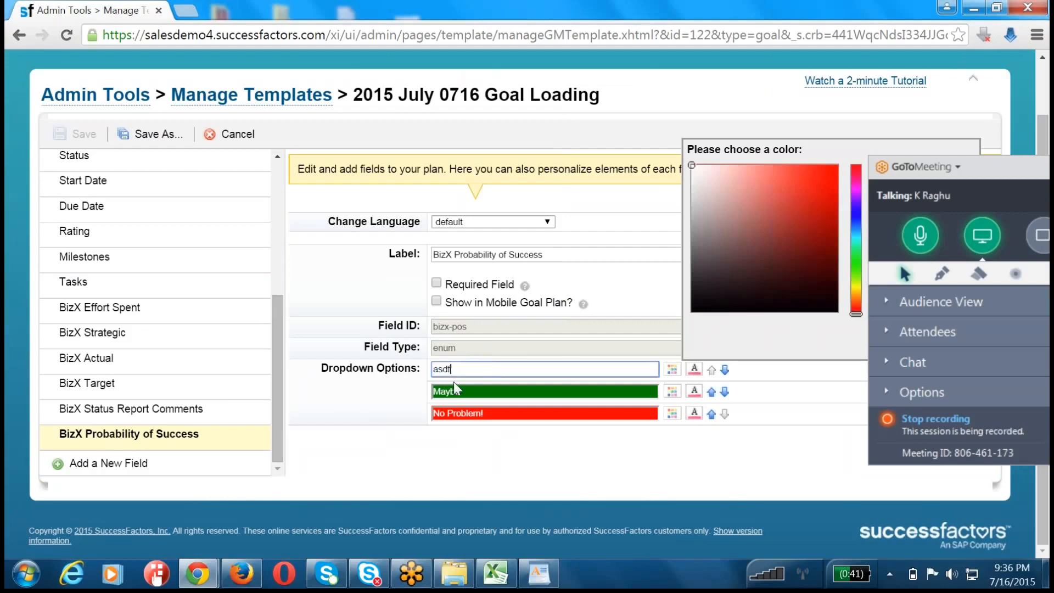
{"action": "left_click", "coordinate": [723, 458]}
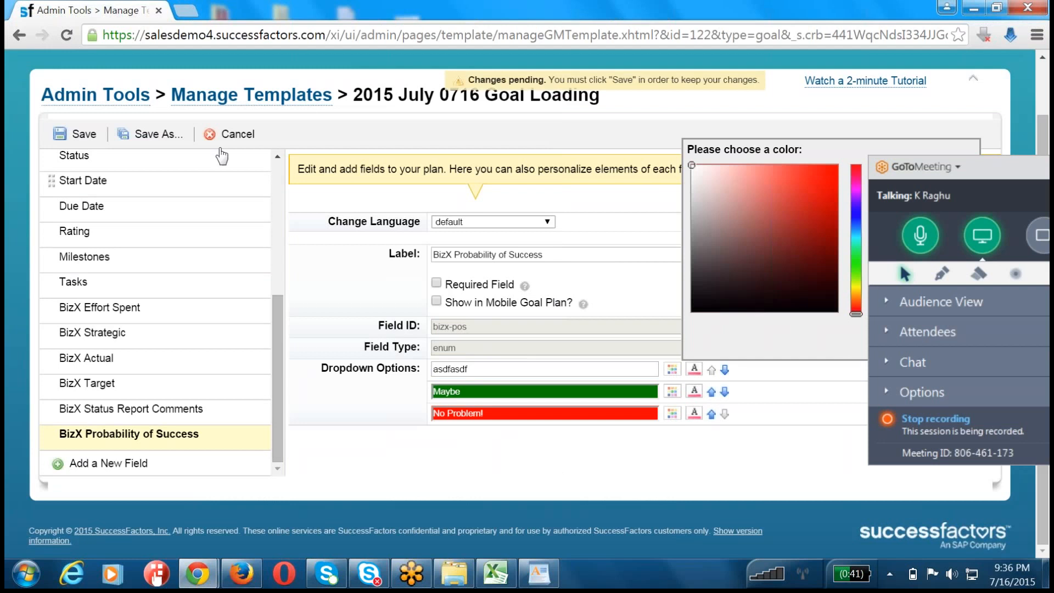
{"action": "left_click", "coordinate": [237, 137]}
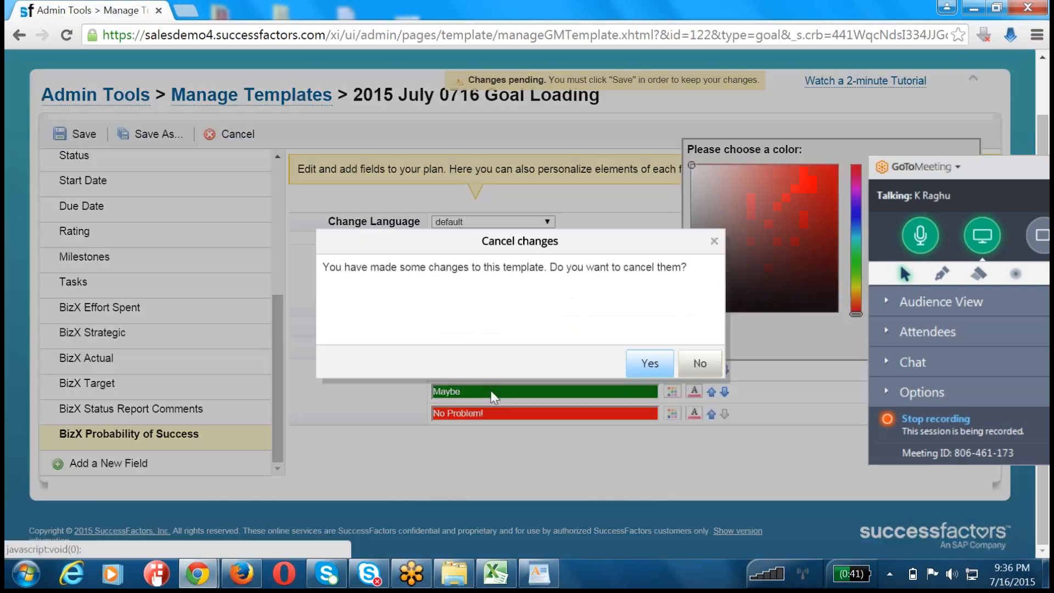
{"action": "left_click", "coordinate": [654, 367]}
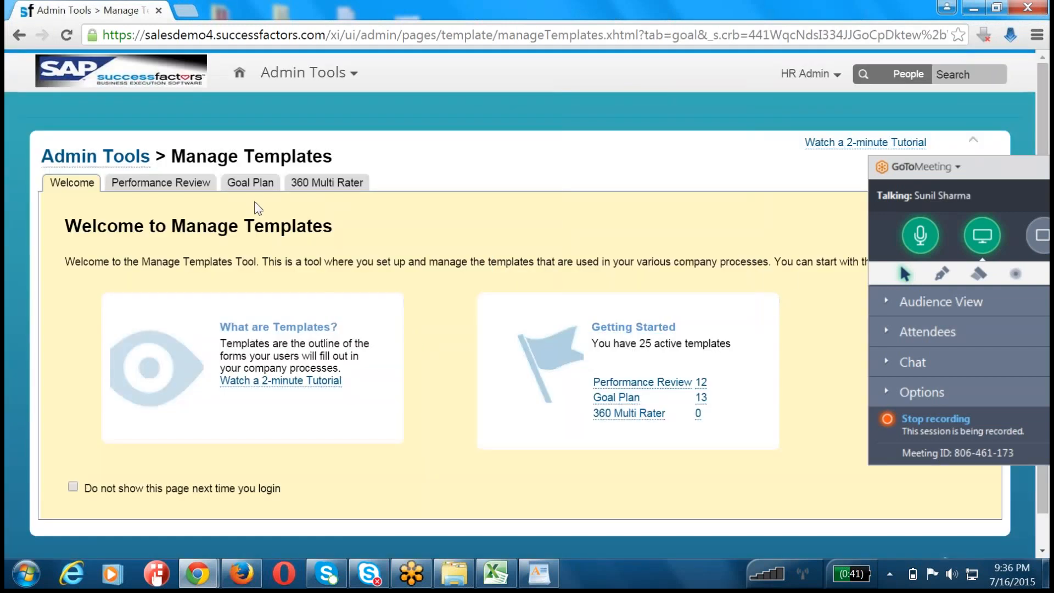
Step: Reopen the 2015 July 0716 Goal Loading template and check the field type of BizX Probability of Success
{"action": "left_click", "coordinate": [250, 183]}
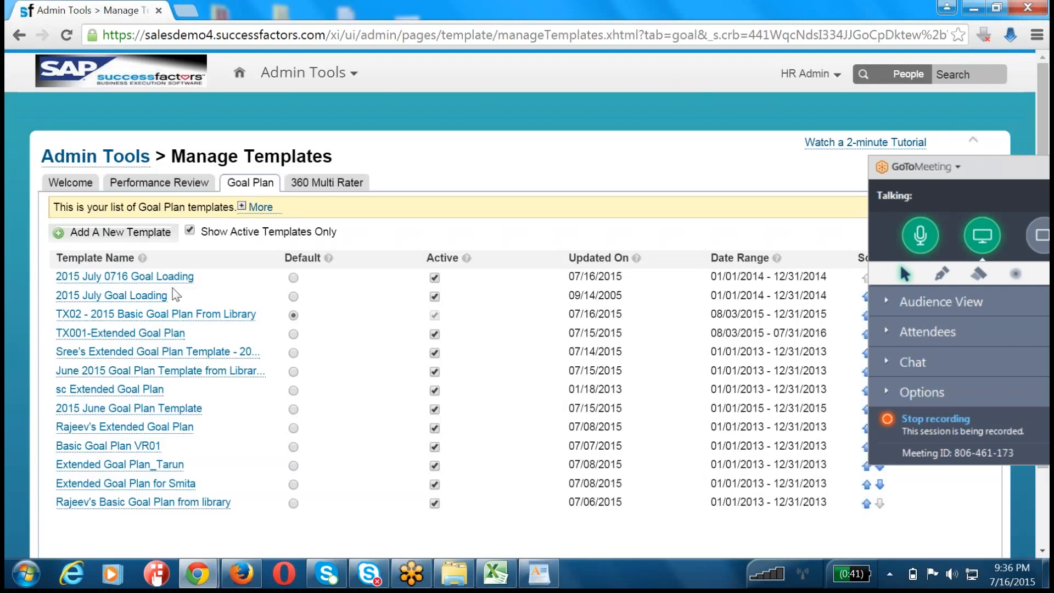
{"action": "left_click", "coordinate": [165, 277]}
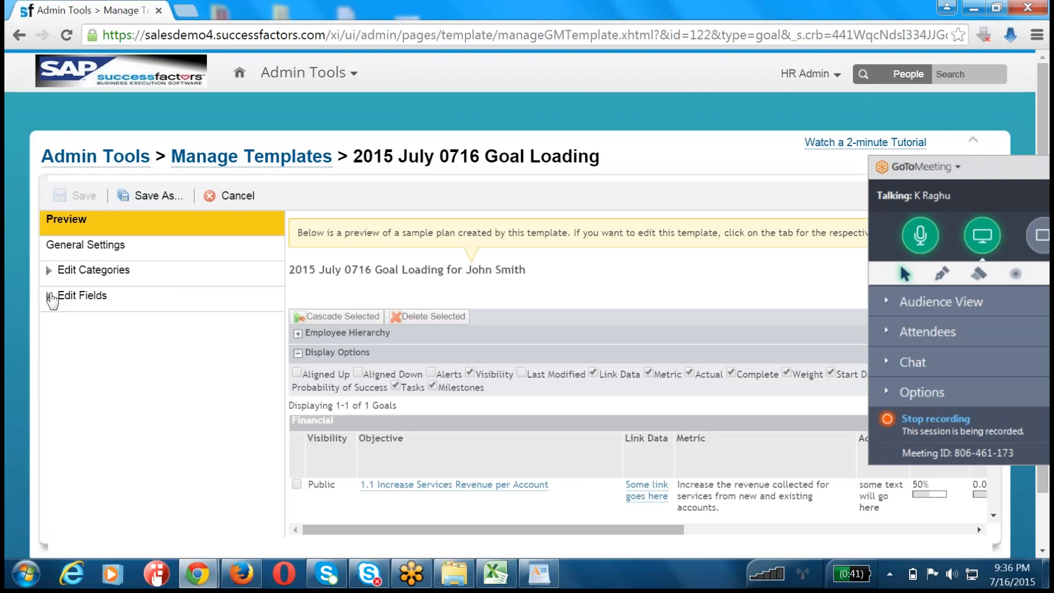
{"action": "left_click", "coordinate": [53, 298]}
{"action": "scroll", "coordinate": [117, 423], "scroll_direction": "down", "scroll_amount": 5}
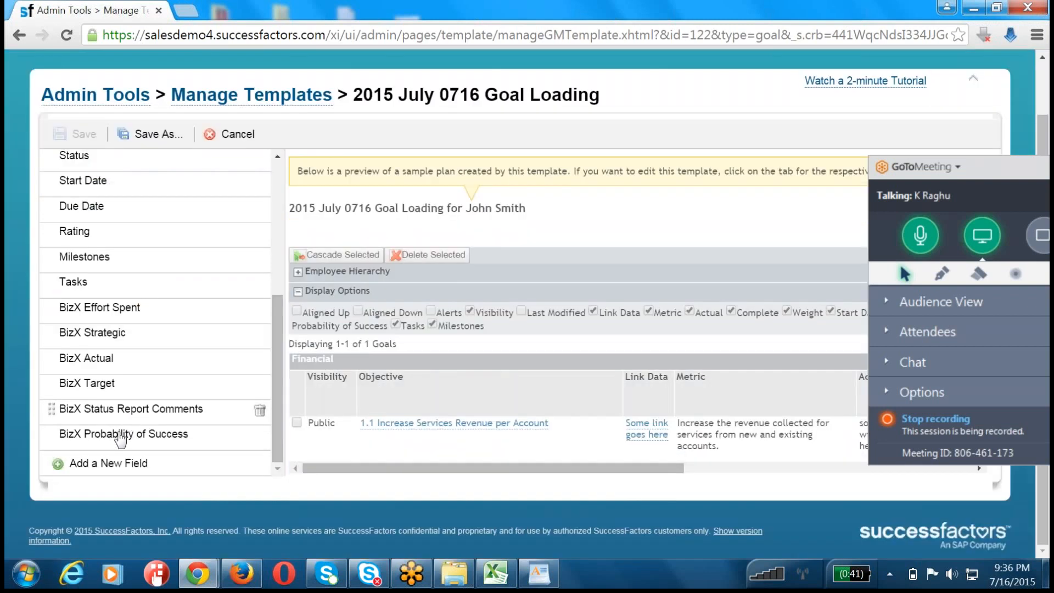
{"action": "left_click", "coordinate": [120, 436]}
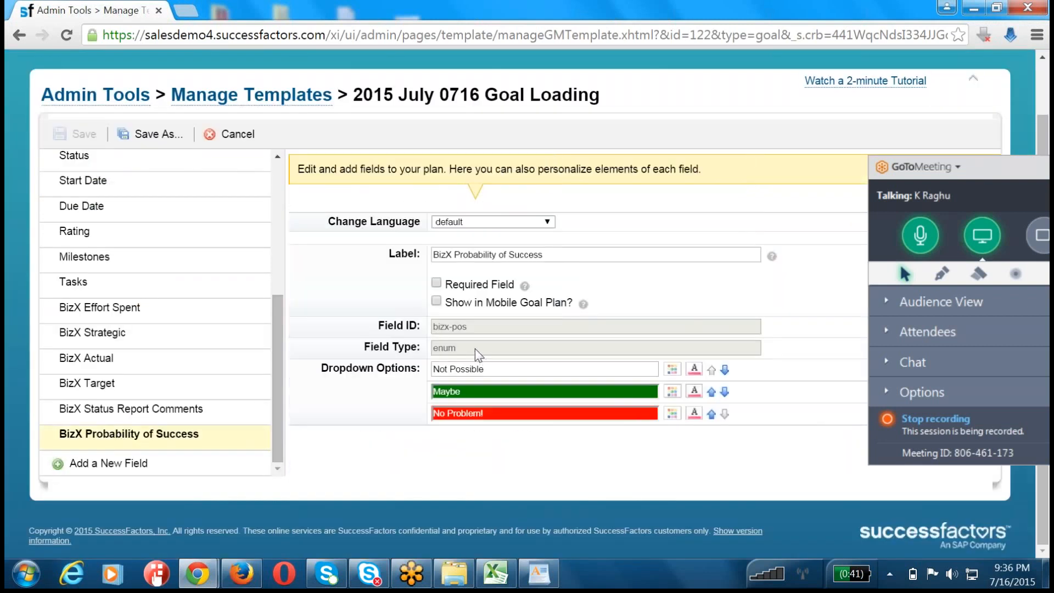
{"action": "left_click_drag", "start_coordinate": [476, 348], "coordinate": [383, 351]}
Step: Set the goal plan in Goal Execution Settings to 2015 July 0716 Goal Loading and save the settings
{"action": "scroll", "coordinate": [401, 413], "scroll_direction": "up", "scroll_amount": 2}
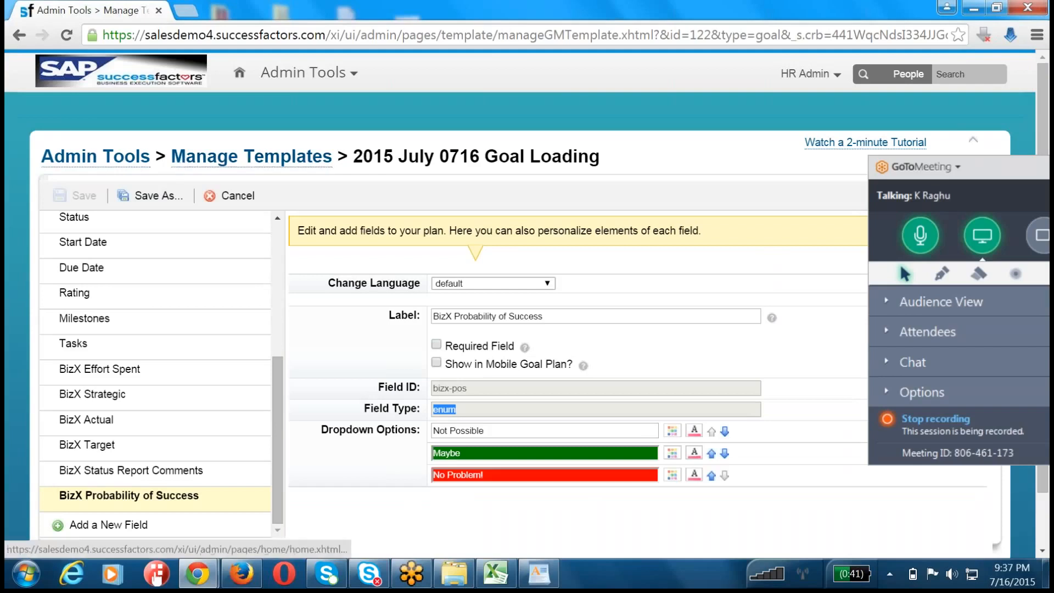
{"action": "left_click", "coordinate": [137, 163]}
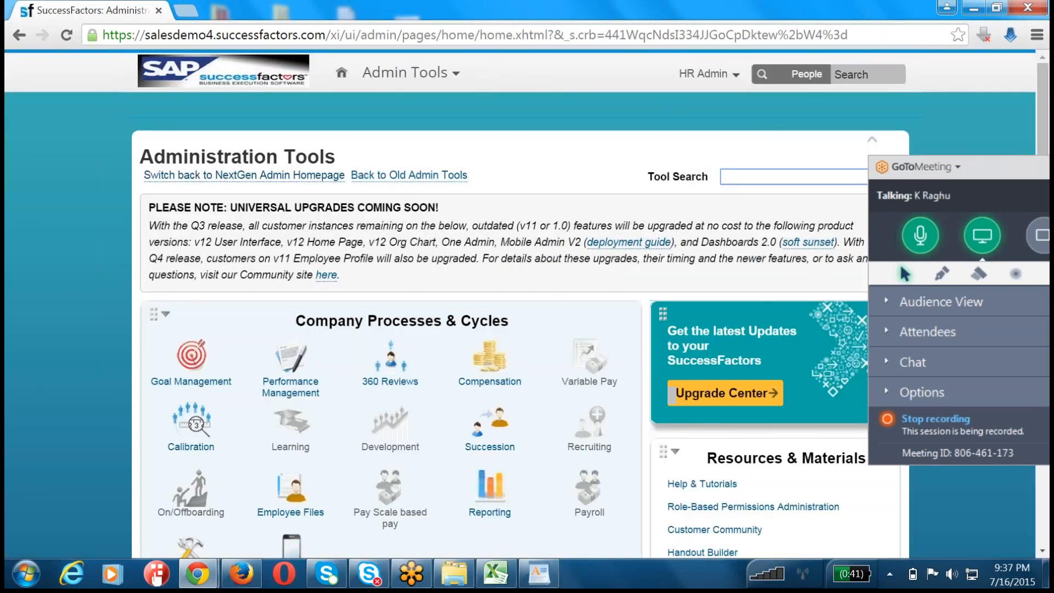
{"action": "left_click", "coordinate": [205, 370]}
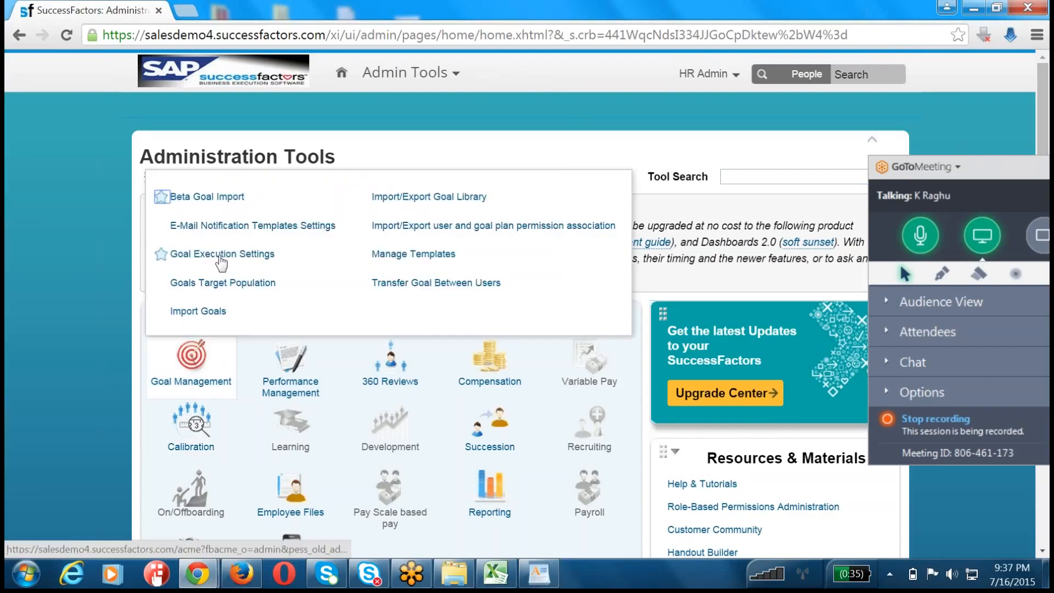
{"action": "left_click", "coordinate": [221, 255]}
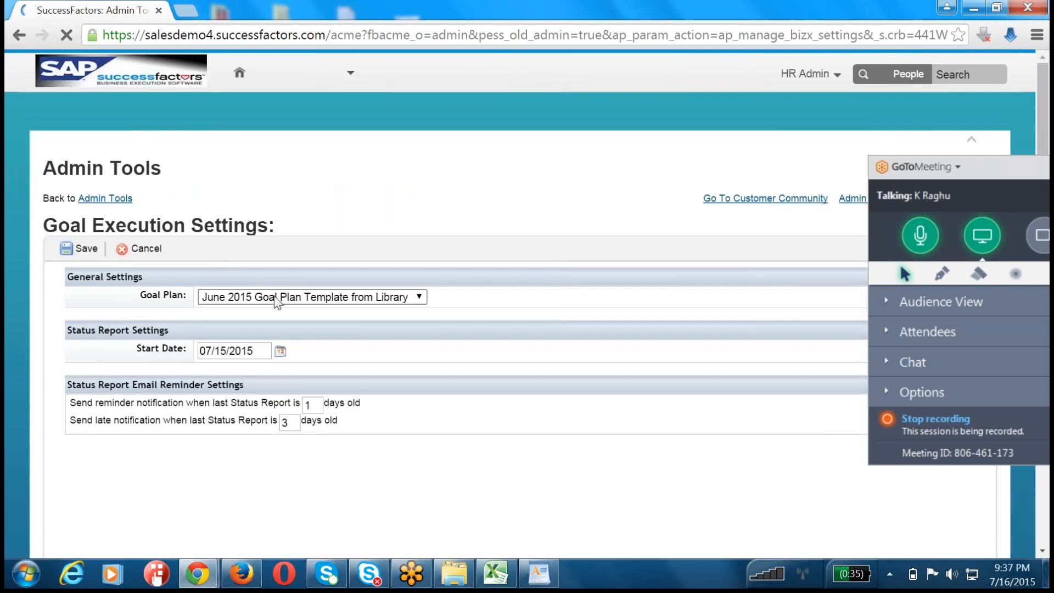
{"action": "left_click", "coordinate": [275, 297]}
{"action": "left_click", "coordinate": [280, 310]}
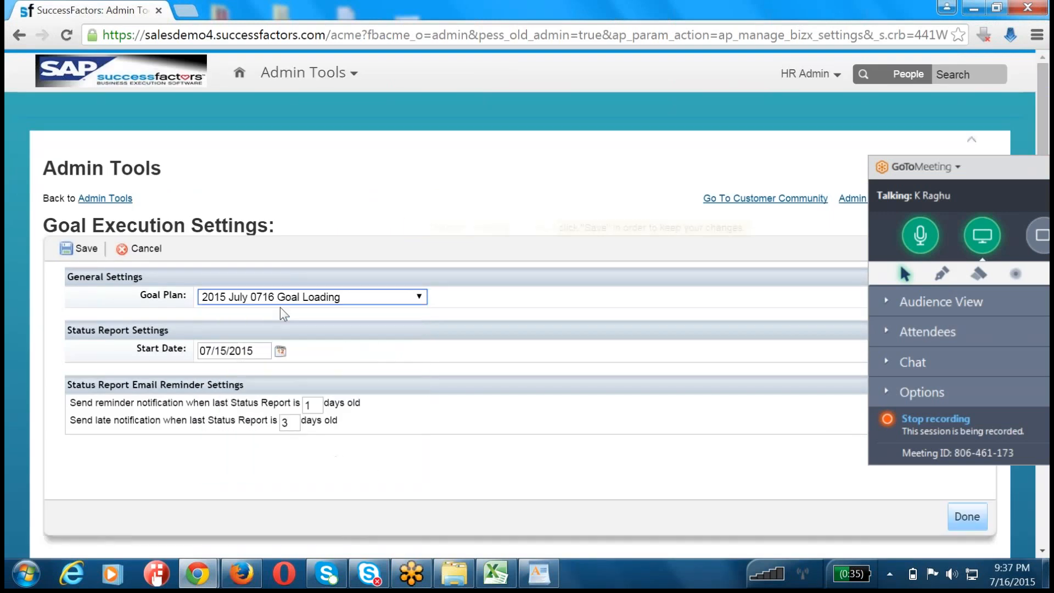
{"action": "left_click", "coordinate": [81, 249]}
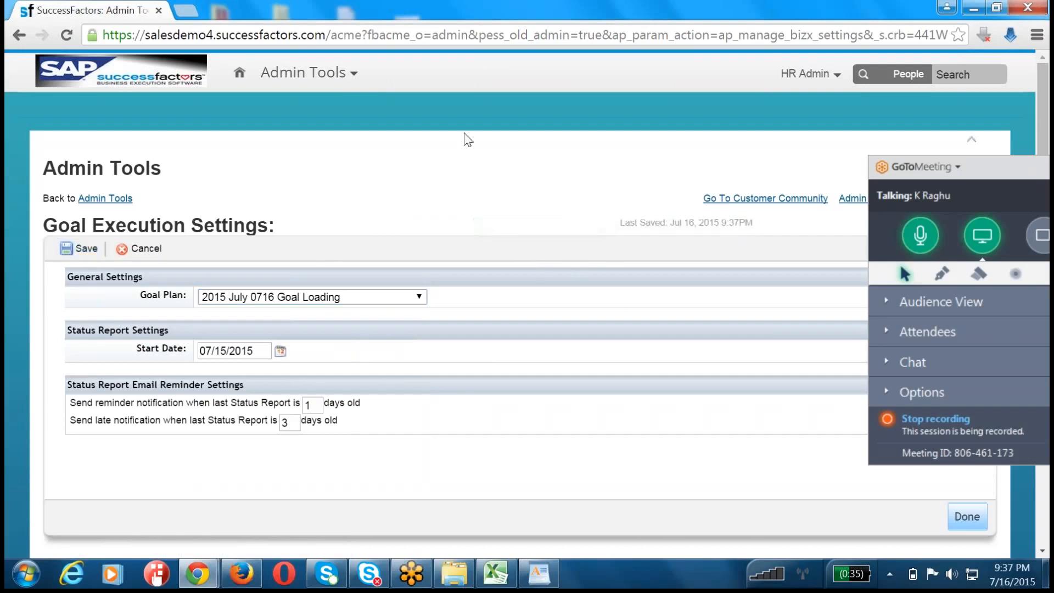
Step: Open the Status Report in Goals and review its BizX columns and accomplishments section
{"action": "left_click", "coordinate": [303, 73]}
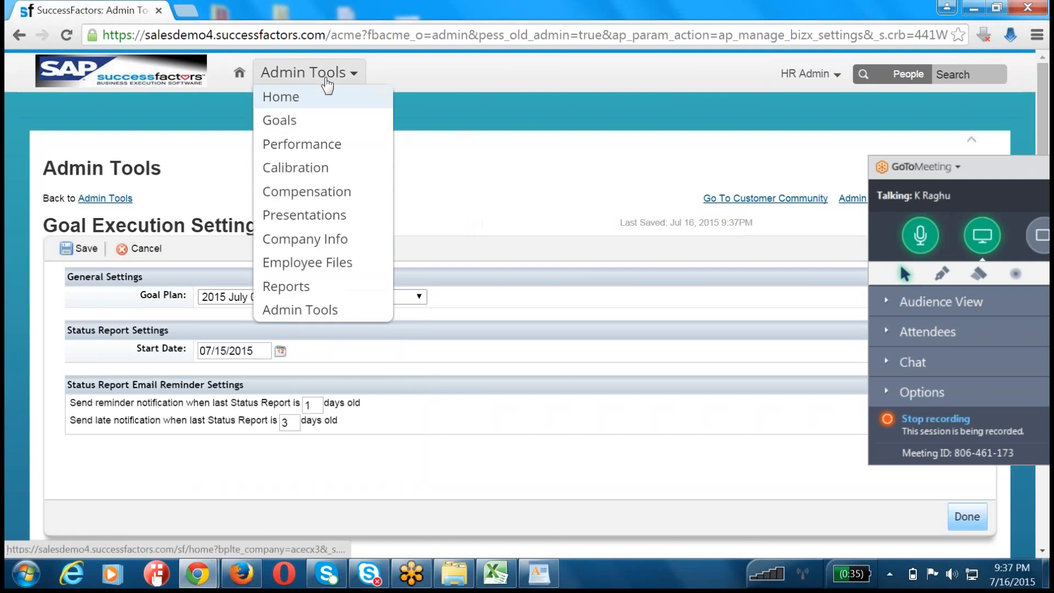
{"action": "left_click", "coordinate": [316, 125]}
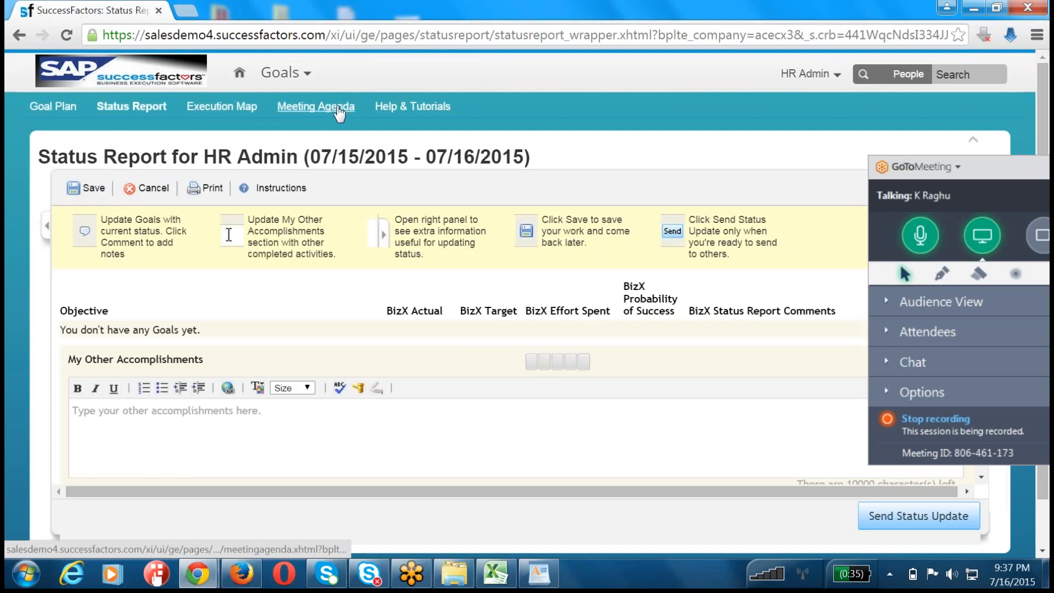
{"action": "scroll", "coordinate": [338, 112], "scroll_direction": "down", "scroll_amount": 2}
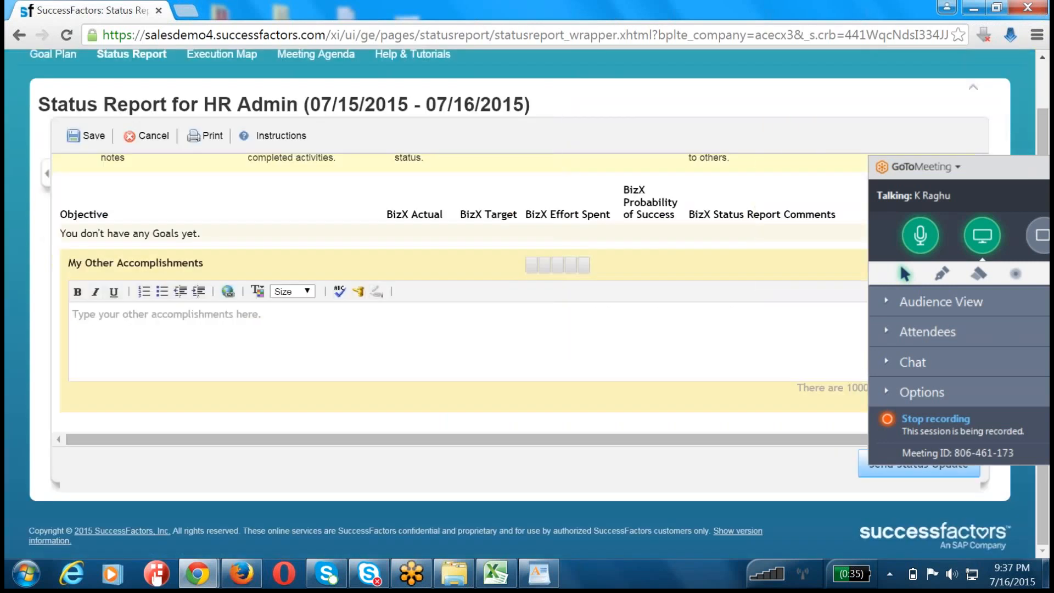
{"action": "scroll", "coordinate": [569, 341], "scroll_direction": "up", "scroll_amount": 2}
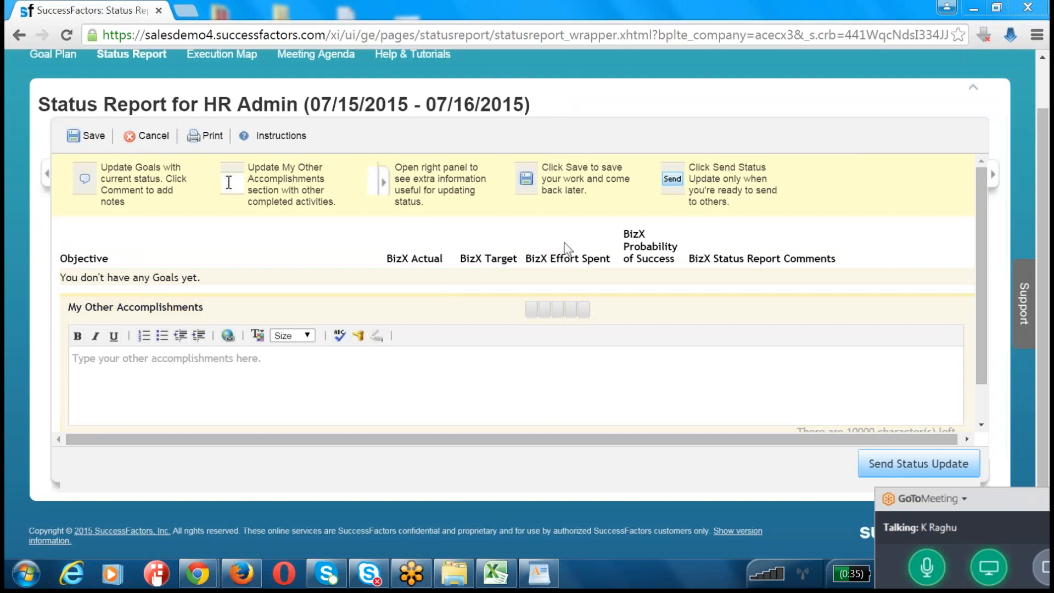
{"action": "scroll", "coordinate": [627, 90], "scroll_direction": "up", "scroll_amount": 1}
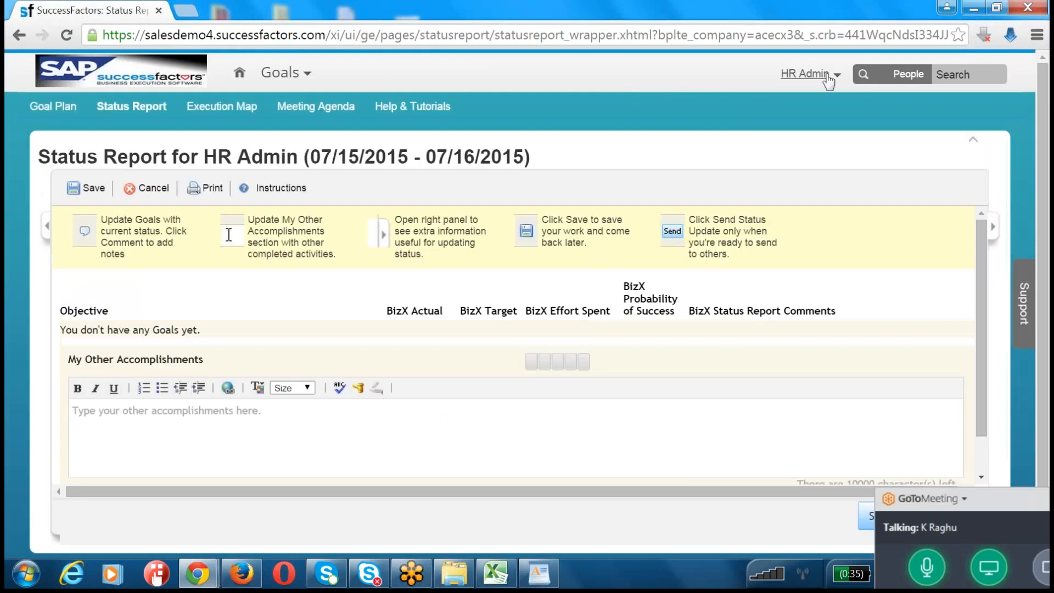
Step: Proxy as another employee by entering the target user's name and confirming the selection
{"action": "left_click", "coordinate": [805, 74]}
{"action": "left_click", "coordinate": [752, 92]}
{"action": "type", "text": "alan"}
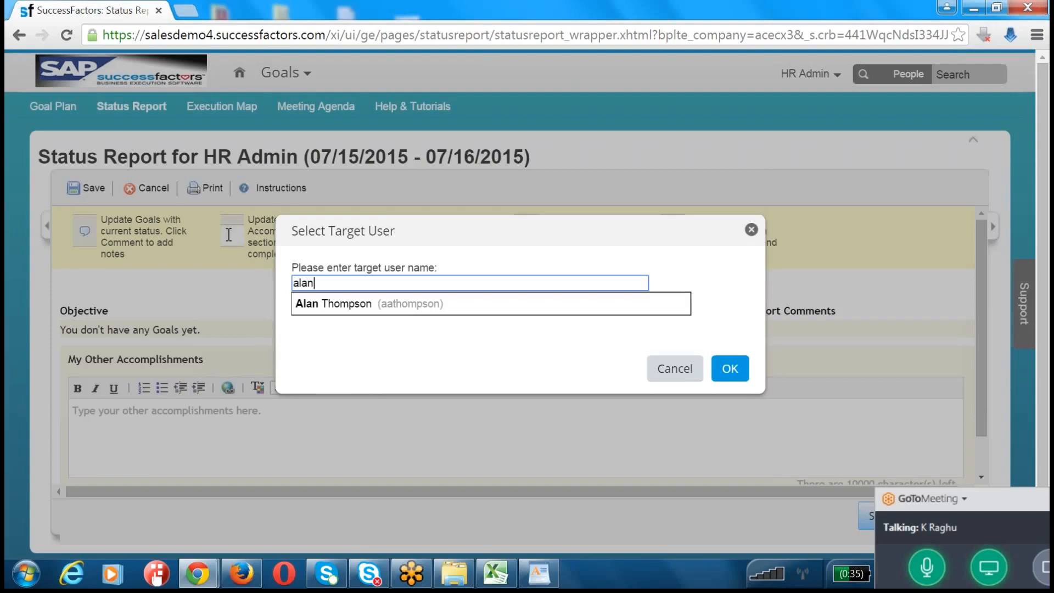
{"action": "key", "text": "Down"}
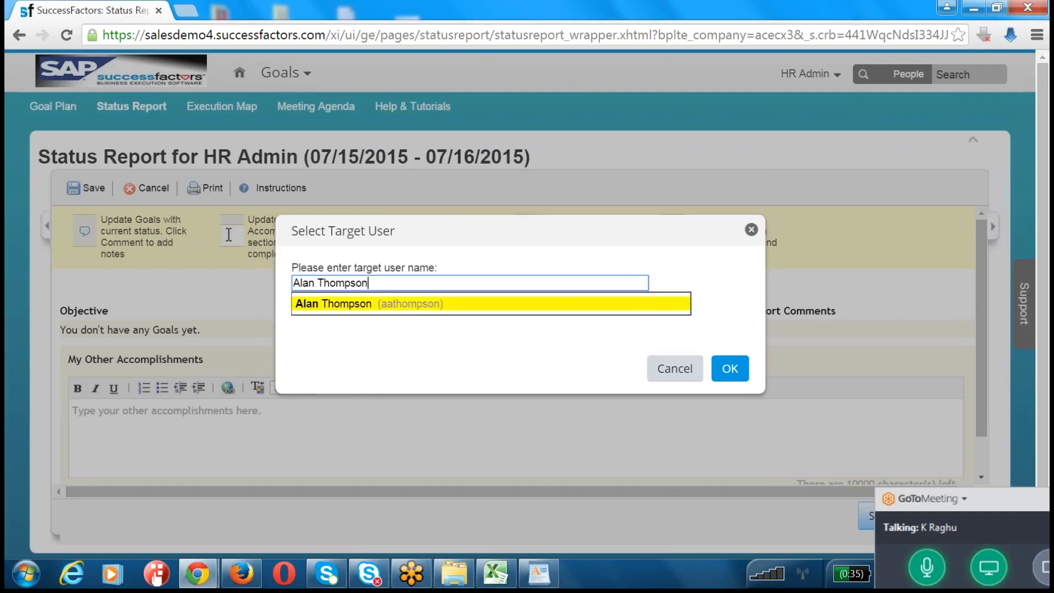
{"action": "key", "text": "Return"}
{"action": "left_click", "coordinate": [730, 368]}
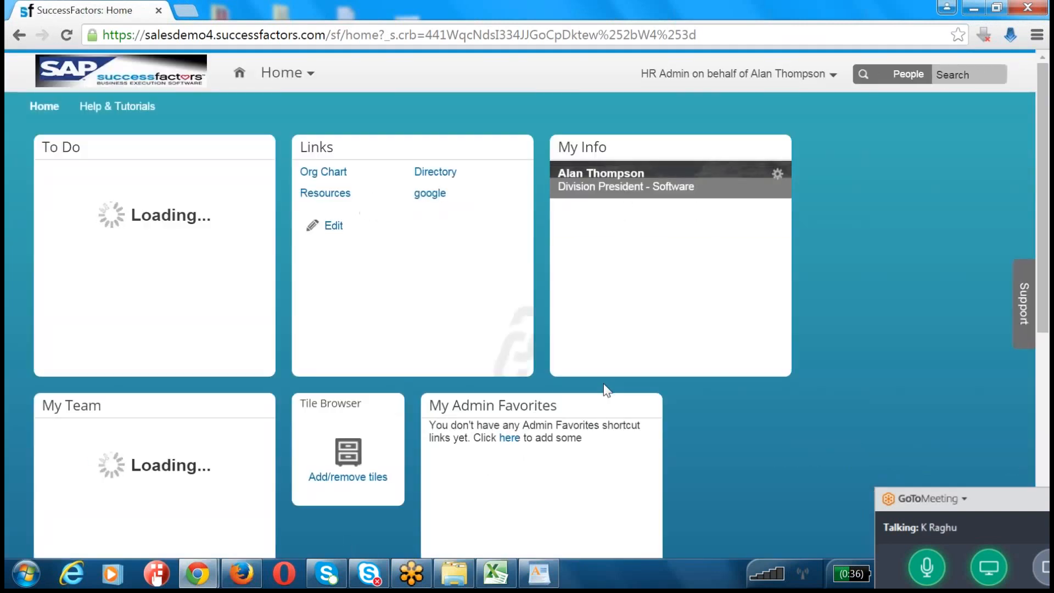
Step: Open the proxied employee's 2015 July 0716 Goal Loading goal plan and review the goals in each category
{"action": "left_click", "coordinate": [290, 83]}
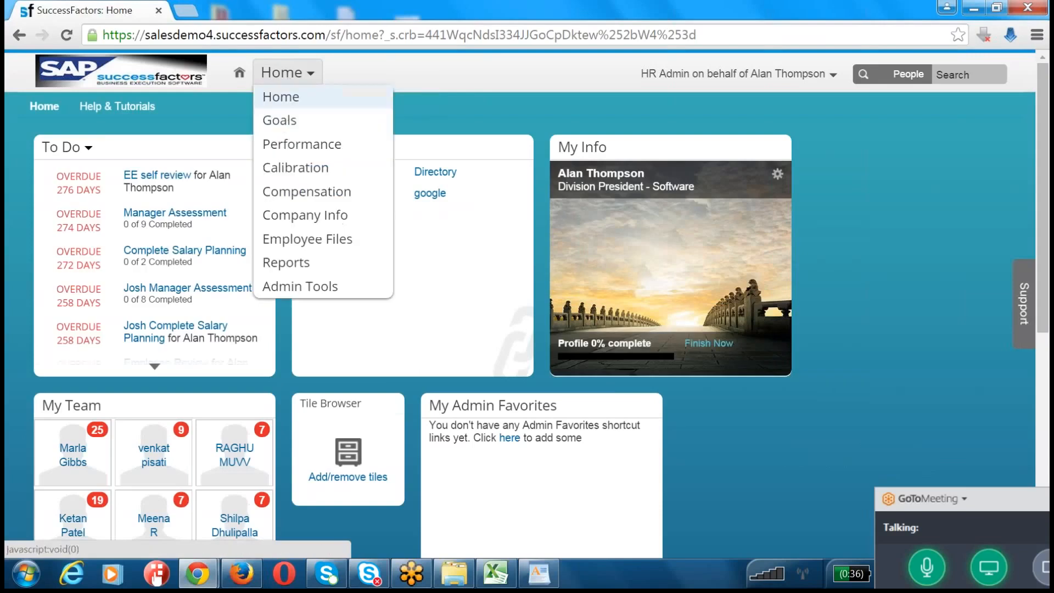
{"action": "left_click", "coordinate": [286, 117]}
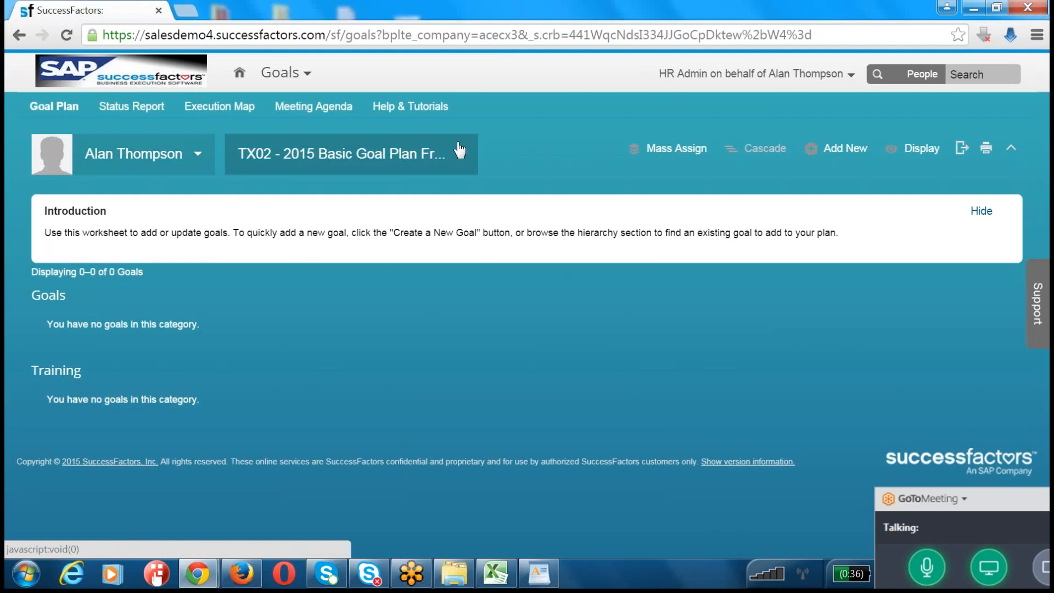
{"action": "left_click", "coordinate": [434, 156]}
{"action": "left_click", "coordinate": [296, 186]}
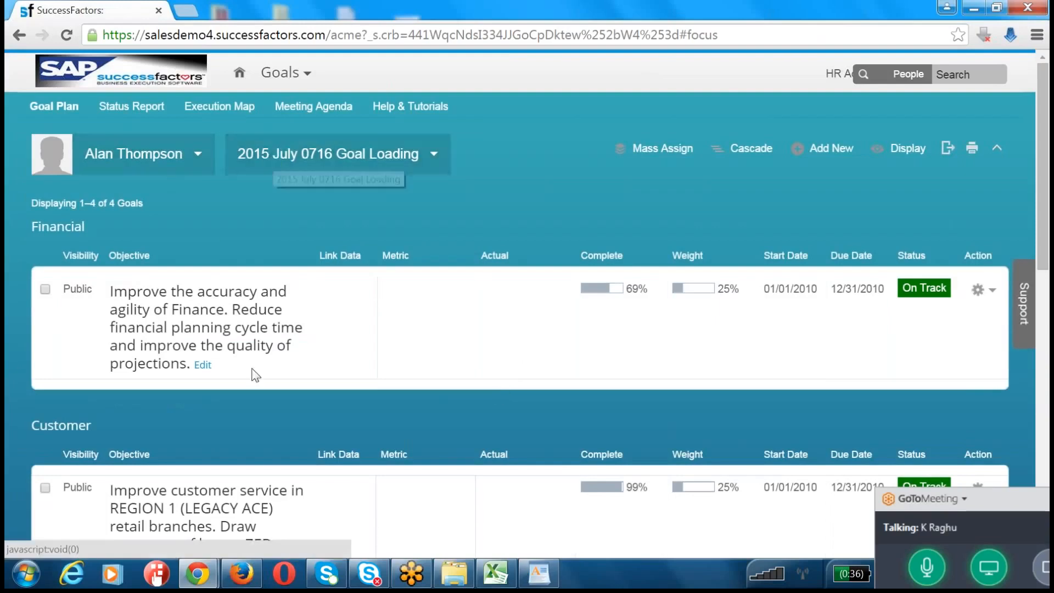
{"action": "scroll", "coordinate": [93, 363], "scroll_direction": "down", "scroll_amount": 2}
{"action": "scroll", "coordinate": [93, 363], "scroll_direction": "down", "scroll_amount": 8}
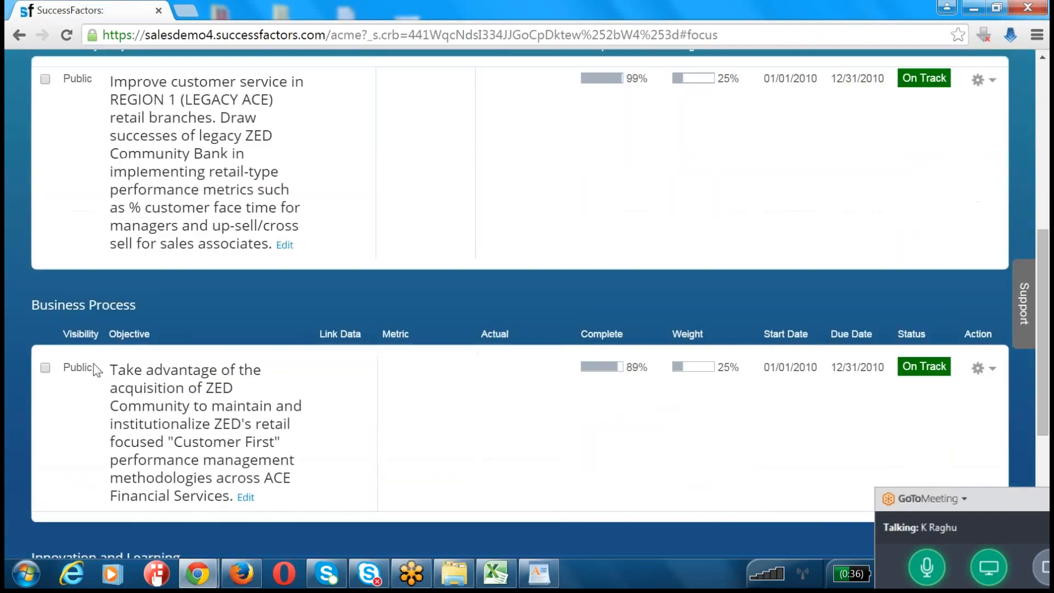
{"action": "scroll", "coordinate": [93, 363], "scroll_direction": "up", "scroll_amount": 10}
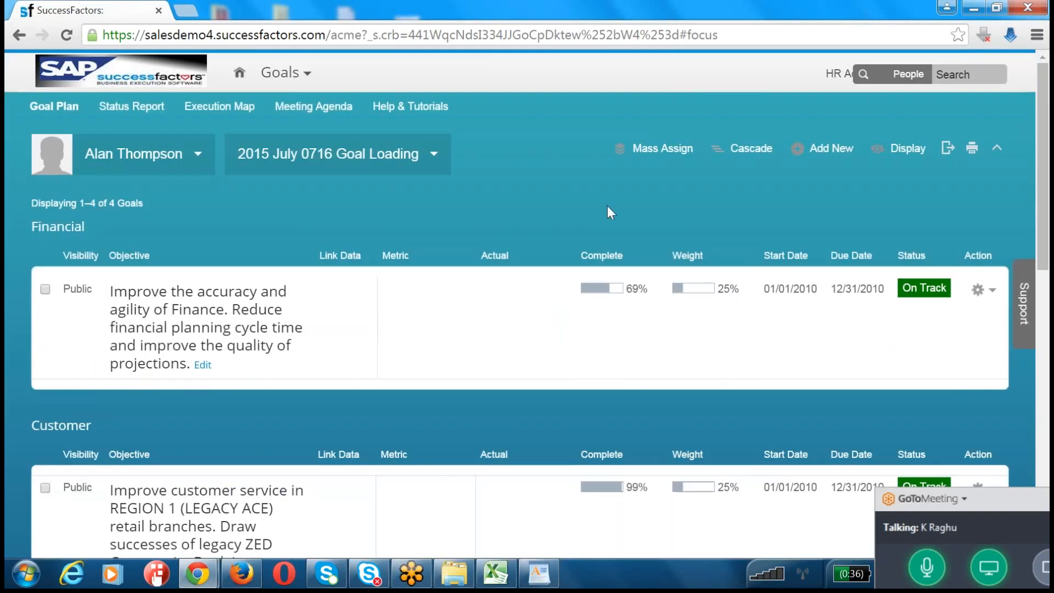
{"action": "left_click", "coordinate": [824, 149]}
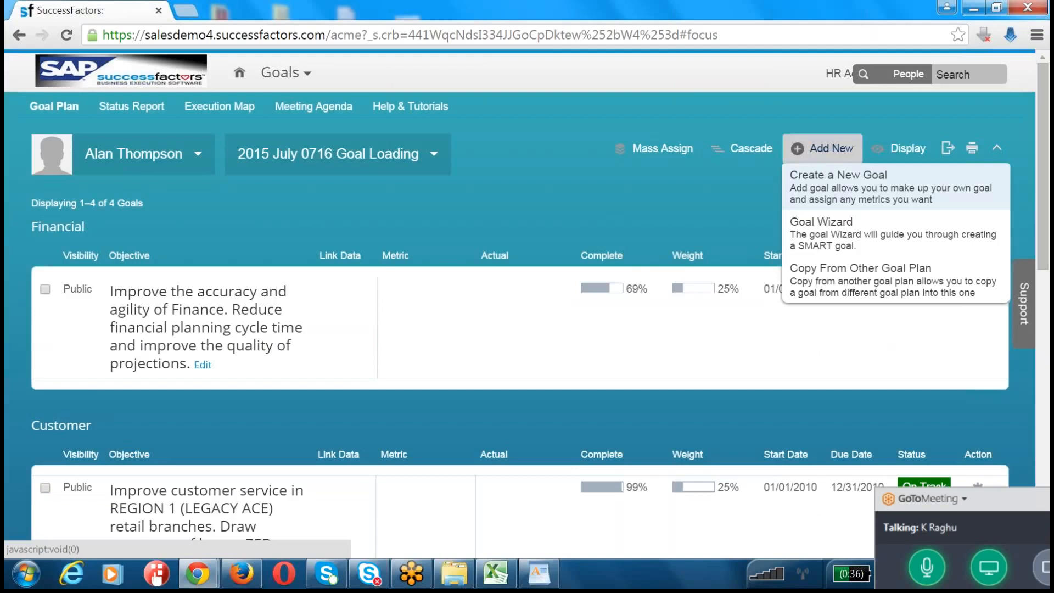
{"action": "left_click", "coordinate": [850, 197]}
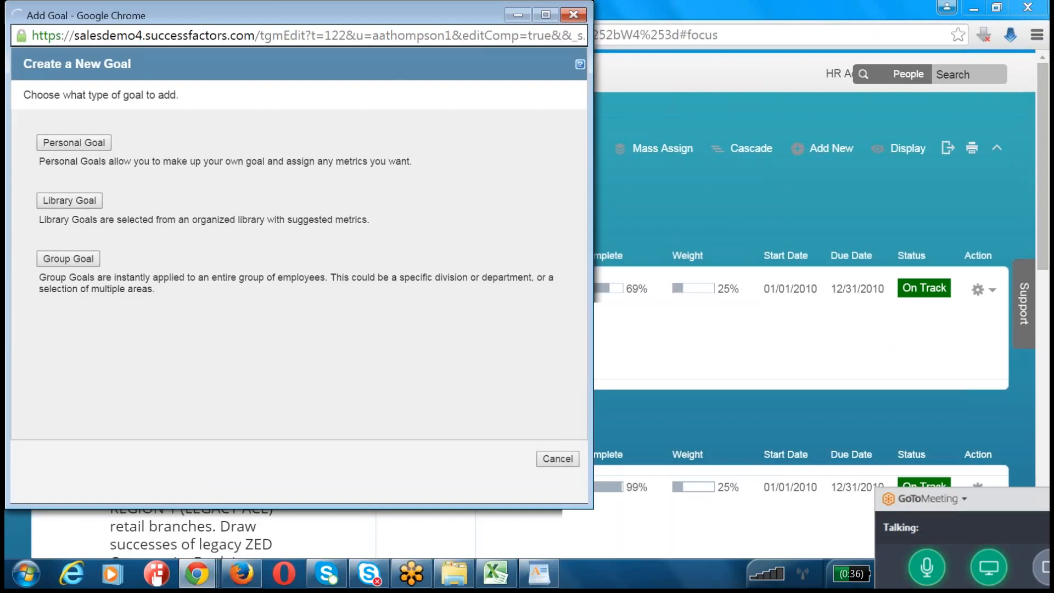
{"action": "left_click", "coordinate": [573, 13]}
Step: Start a SMART goal in the Goal Wizard under the Financial category, entering Custom Financial Goal as the goal text
{"action": "left_click", "coordinate": [827, 149]}
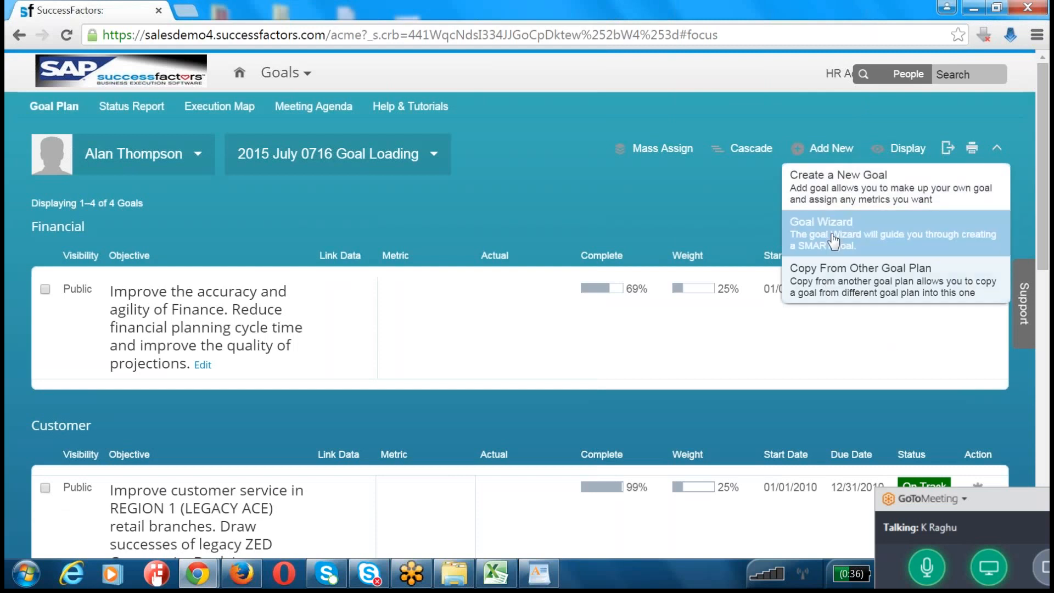
{"action": "left_click", "coordinate": [835, 238]}
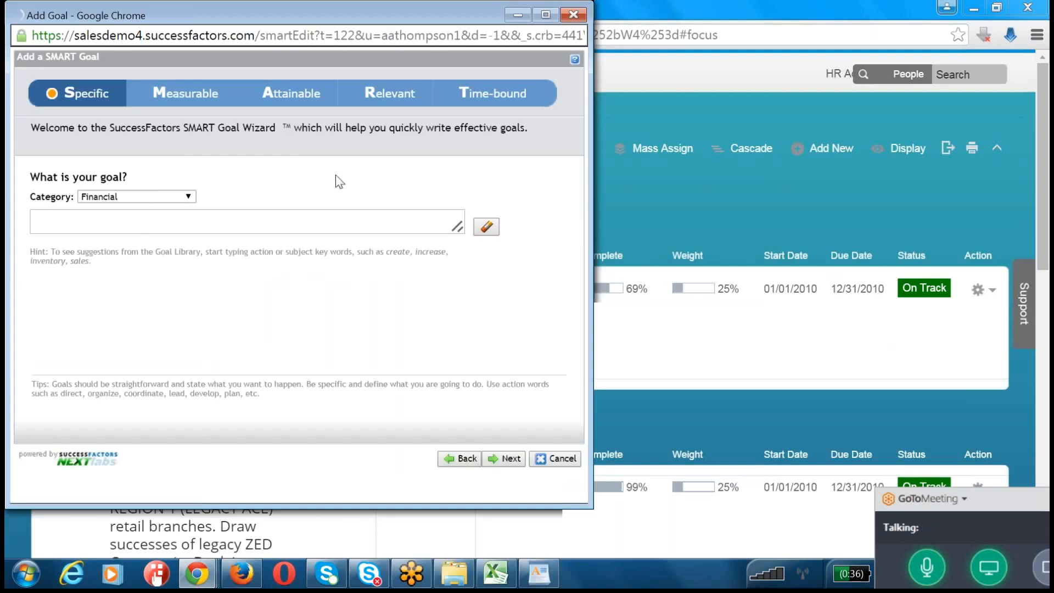
{"action": "left_click", "coordinate": [141, 225]}
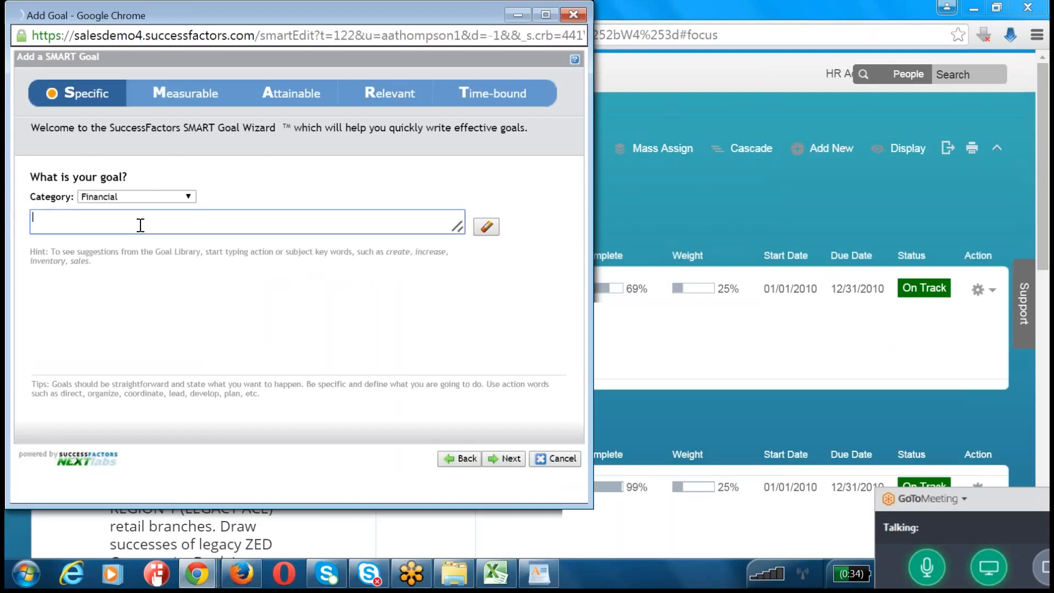
{"action": "type", "text": "Custom Financial Goal"}
{"action": "left_click", "coordinate": [508, 459]}
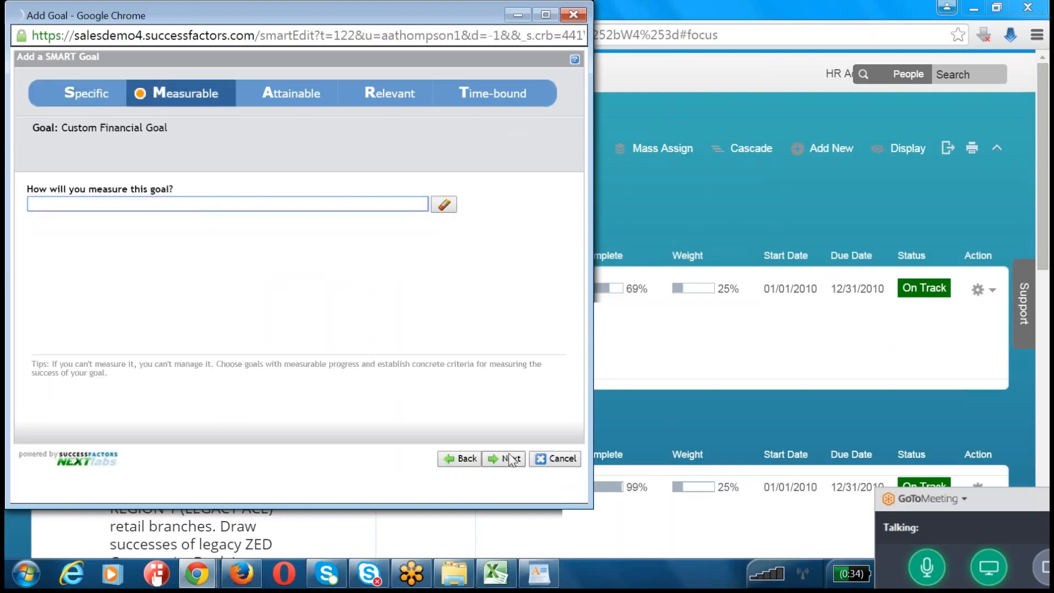
Step: Mark the goal as attainable and relevant, leaving its metric blank and keeping the 01/01/2014 to 12/31/2014 timeline
{"action": "left_click", "coordinate": [508, 459]}
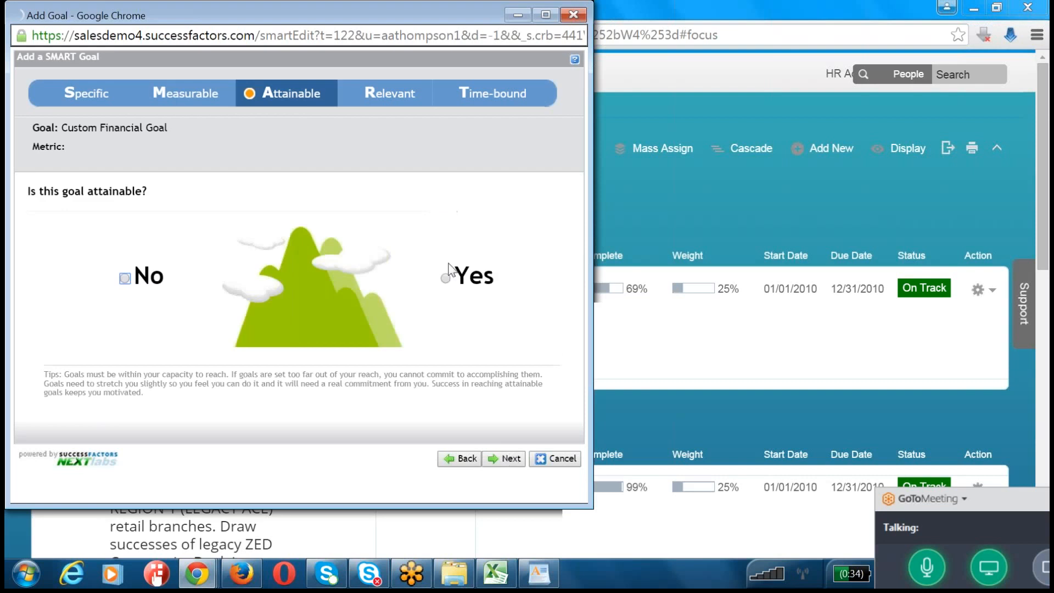
{"action": "left_click", "coordinate": [509, 459]}
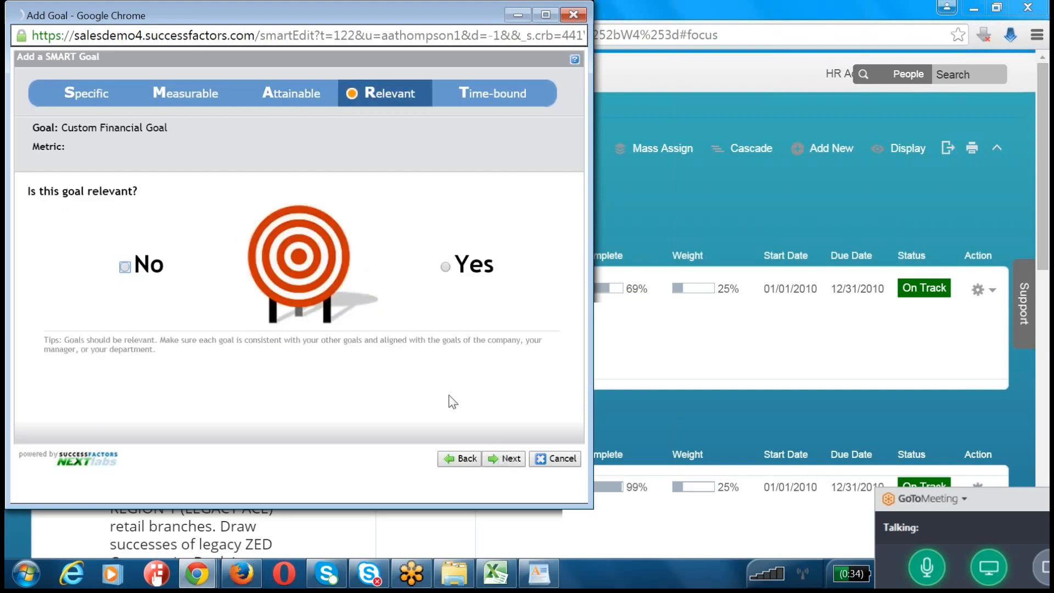
{"action": "left_click", "coordinate": [446, 268]}
{"action": "left_click", "coordinate": [510, 460]}
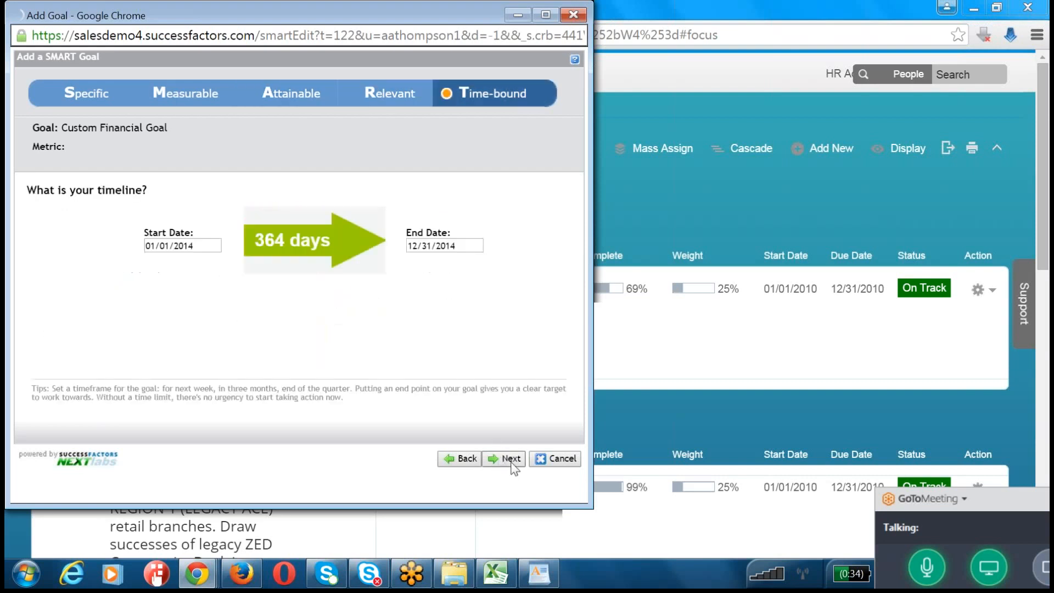
{"action": "left_click", "coordinate": [511, 461]}
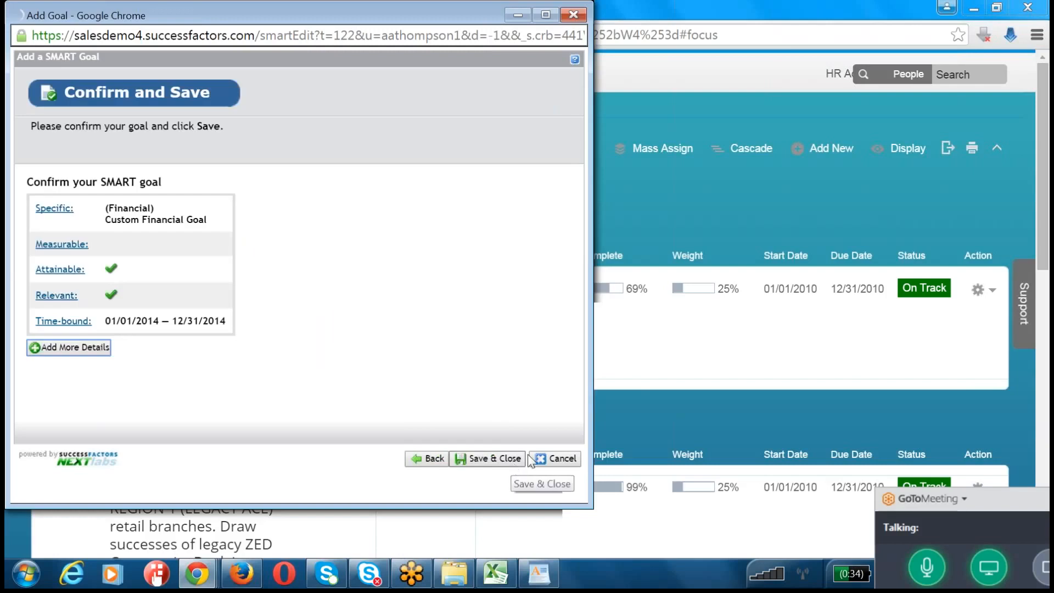
Step: Try to save the Custom Financial Goal without a metric
{"action": "left_click", "coordinate": [515, 462]}
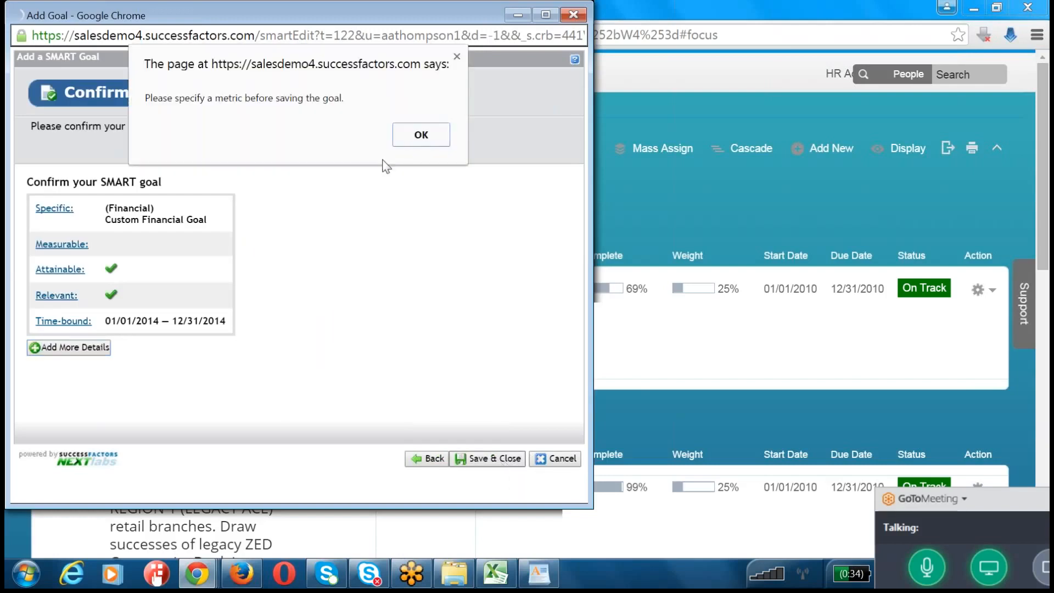
{"action": "left_click", "coordinate": [415, 138]}
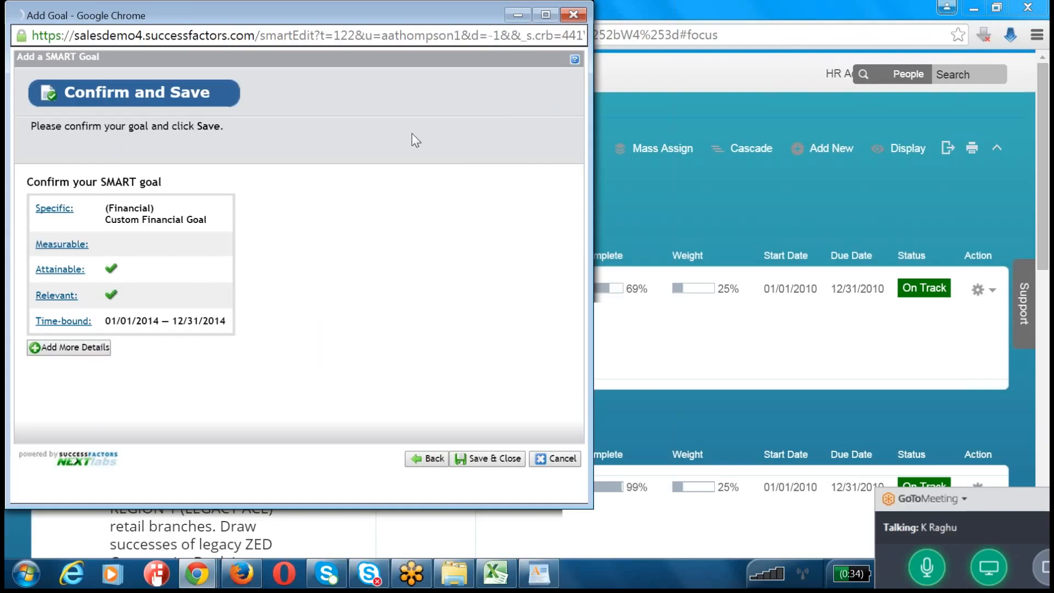
{"action": "left_click", "coordinate": [476, 462]}
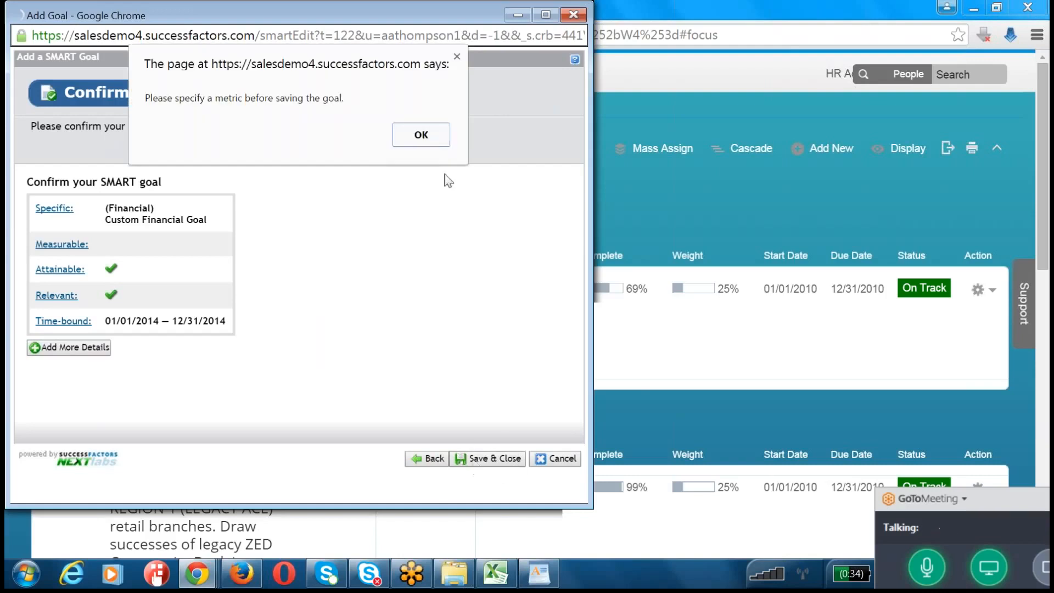
{"action": "left_click", "coordinate": [422, 136]}
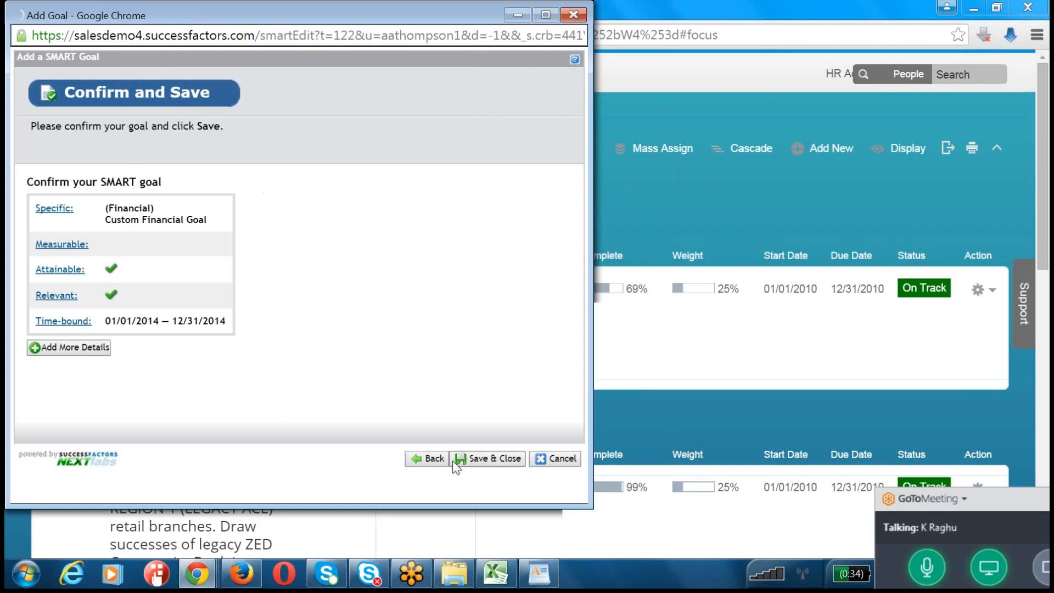
{"action": "left_click", "coordinate": [432, 459]}
{"action": "left_click", "coordinate": [491, 463]}
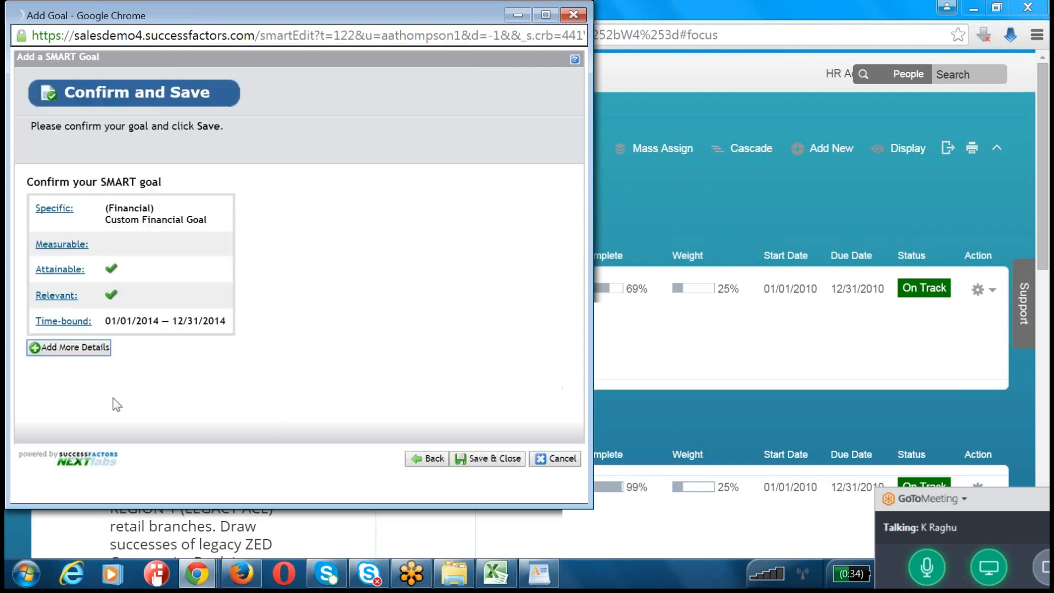
Step: Open the additional details of Custom Financial Goal, enter Revenue per BU as its metric, and save the goal to the plan
{"action": "left_click", "coordinate": [79, 352]}
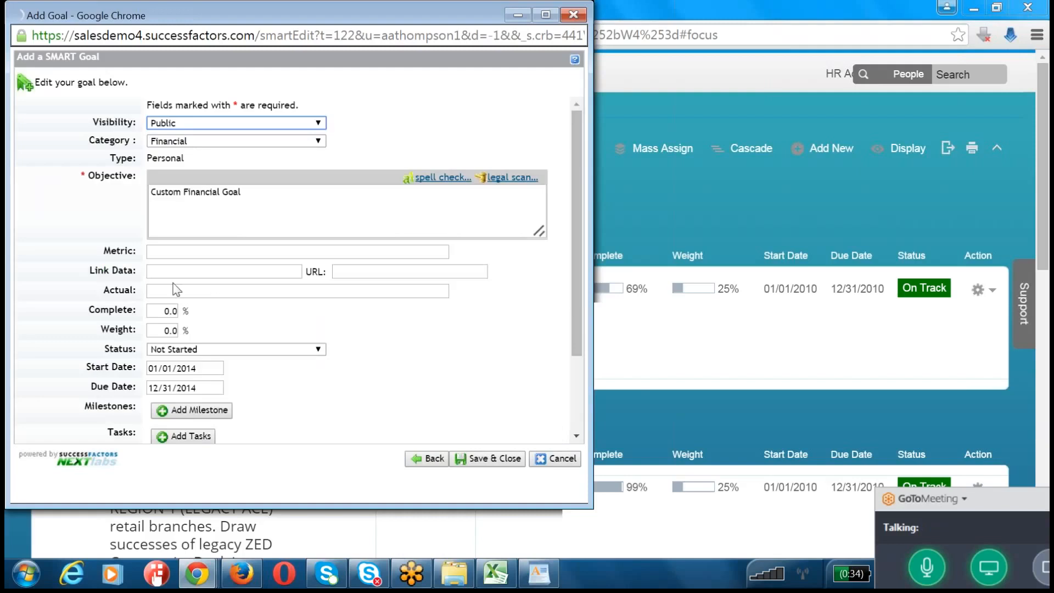
{"action": "left_click", "coordinate": [182, 252]}
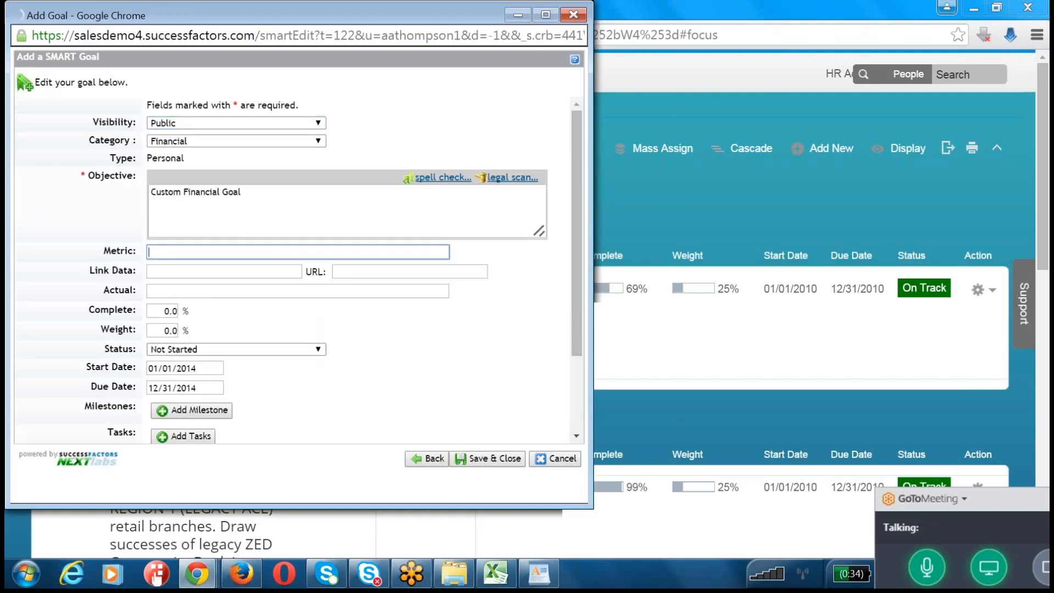
{"action": "key", "text": "BackSpace"}
{"action": "type", "text": "Revenue per Unit"}
{"action": "left_click", "coordinate": [512, 462]}
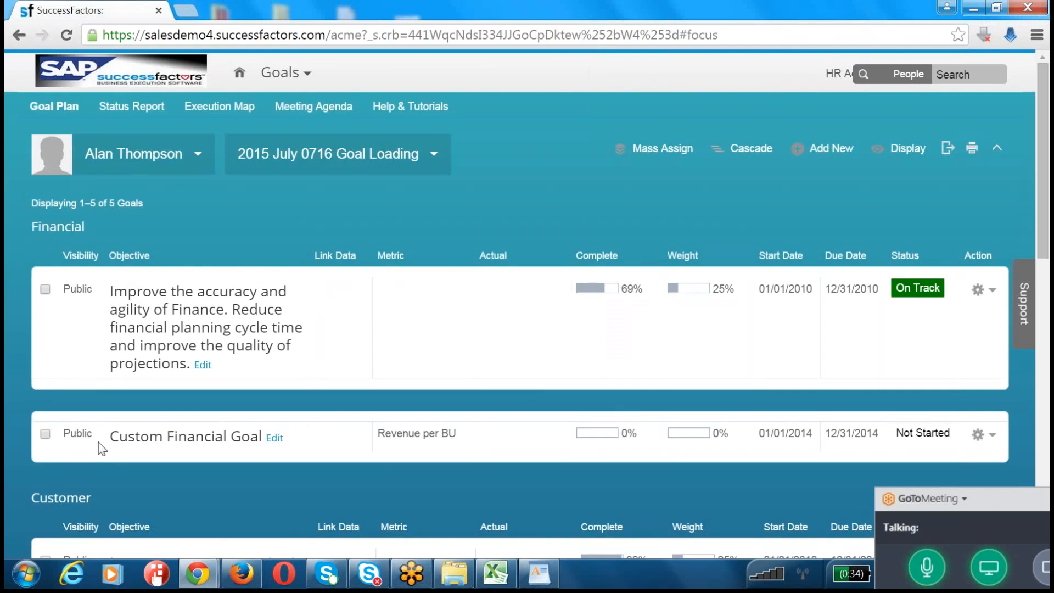
{"action": "left_click_drag", "start_coordinate": [108, 445], "coordinate": [266, 429]}
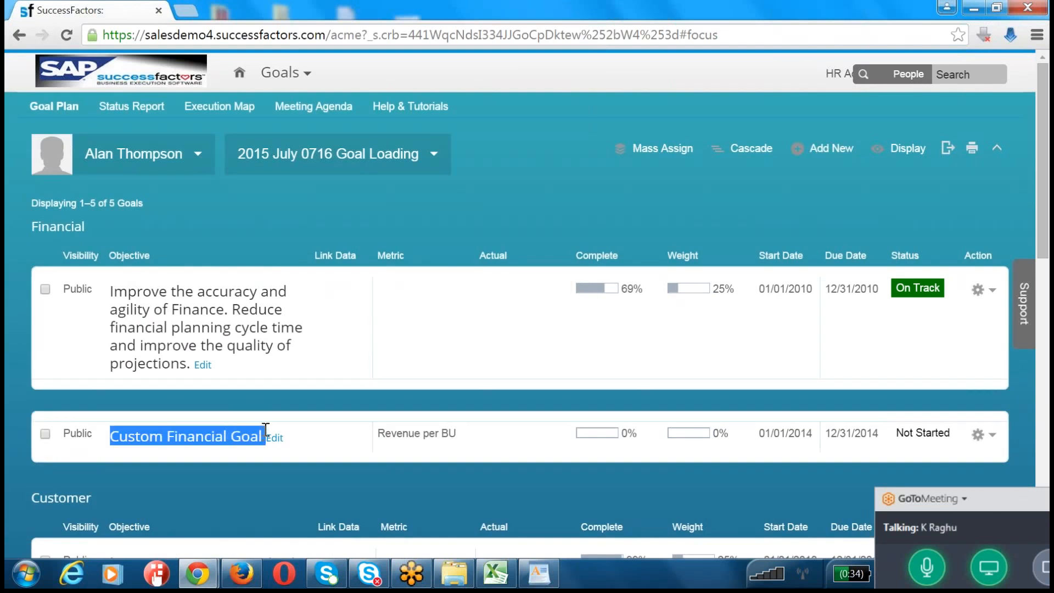
Step: Start another SMART goal in the Goal Wizard, setting its category to Customer and its goal text to Communication
{"action": "left_click", "coordinate": [830, 149]}
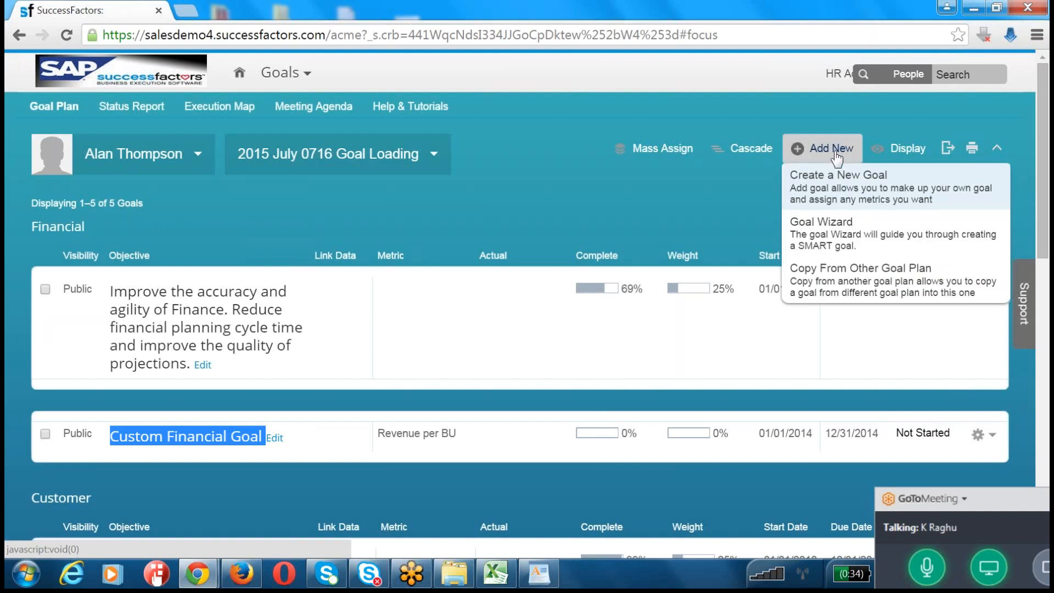
{"action": "left_click", "coordinate": [840, 221]}
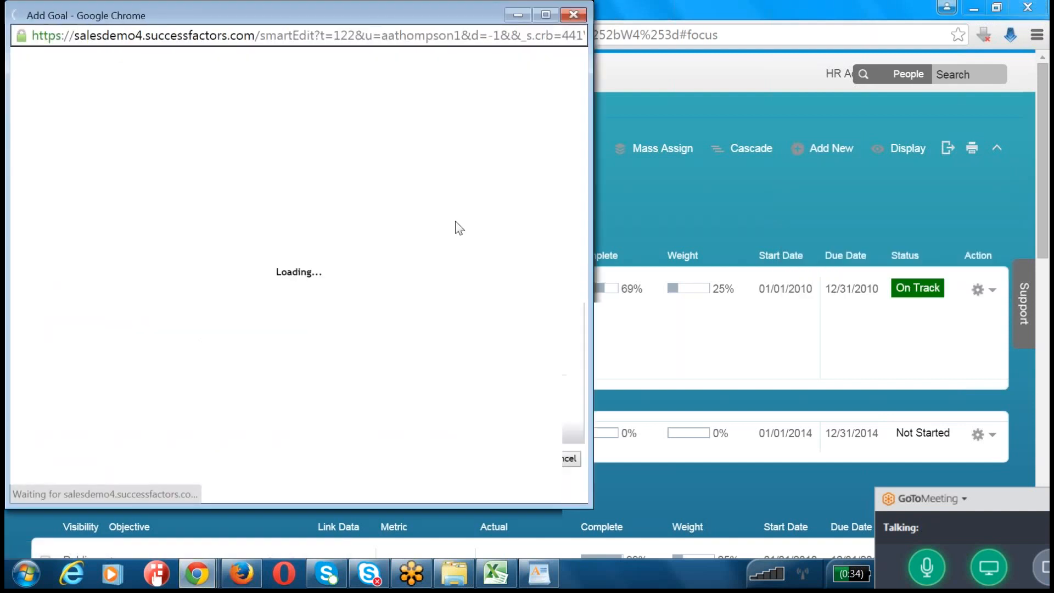
{"action": "left_click", "coordinate": [132, 197]}
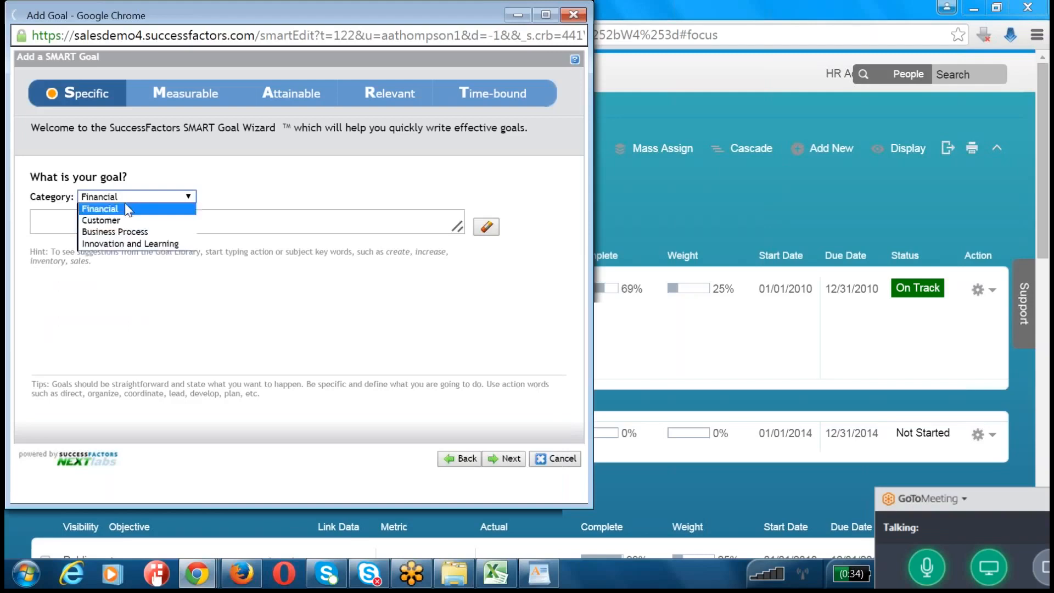
{"action": "left_click", "coordinate": [126, 220]}
{"action": "left_click", "coordinate": [129, 229]}
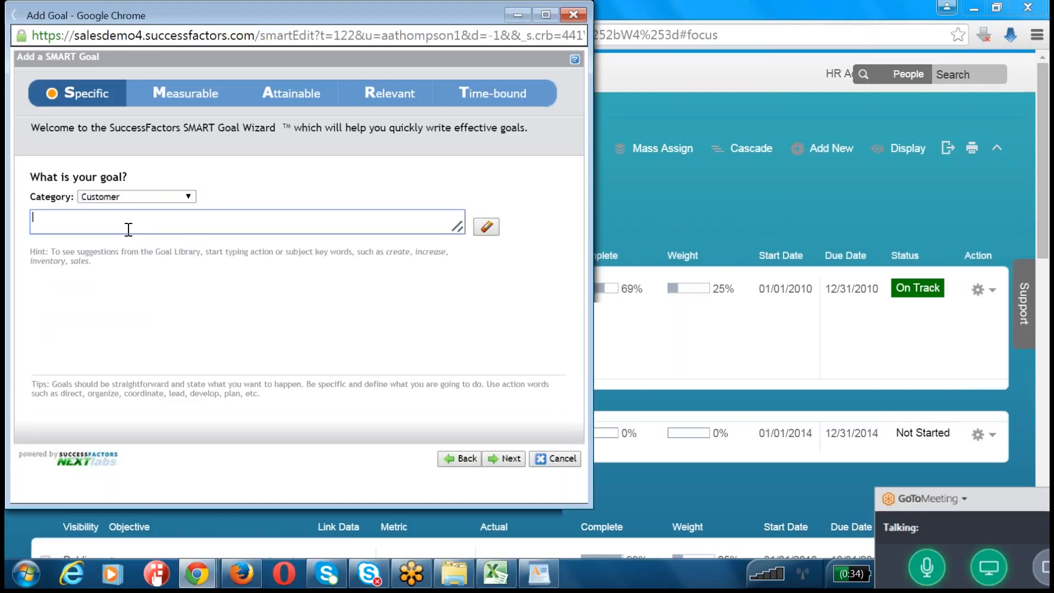
{"action": "type", "text": "Communication"}
{"action": "left_click", "coordinate": [511, 459]}
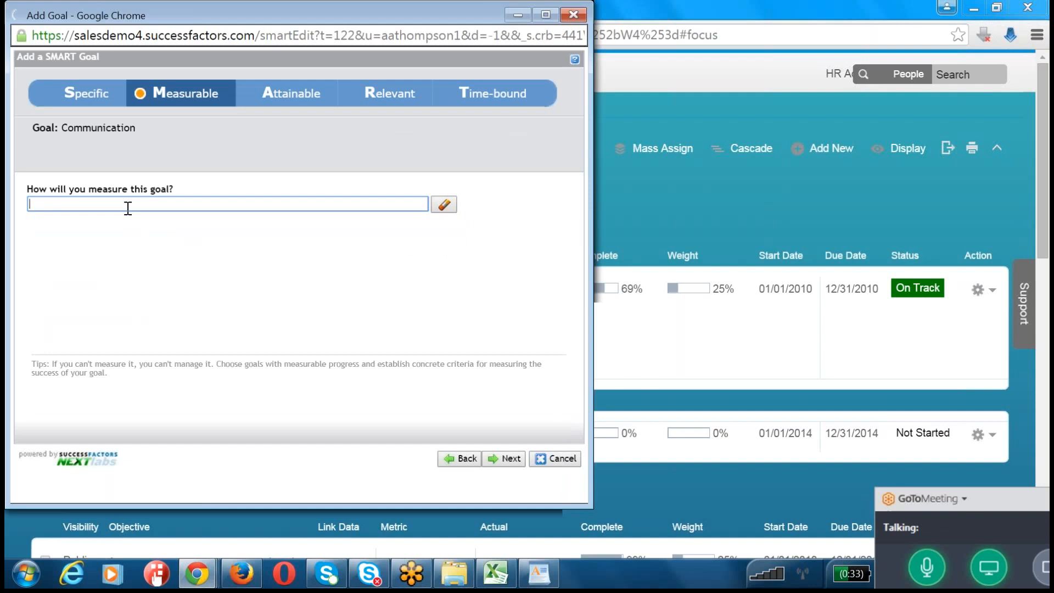
Step: Set the Communication goal's metric to Per Meeting, mark it attainable and relevant, and save it with the default timeline
{"action": "type", "text": "Per Meeting"}
{"action": "left_click", "coordinate": [506, 463]}
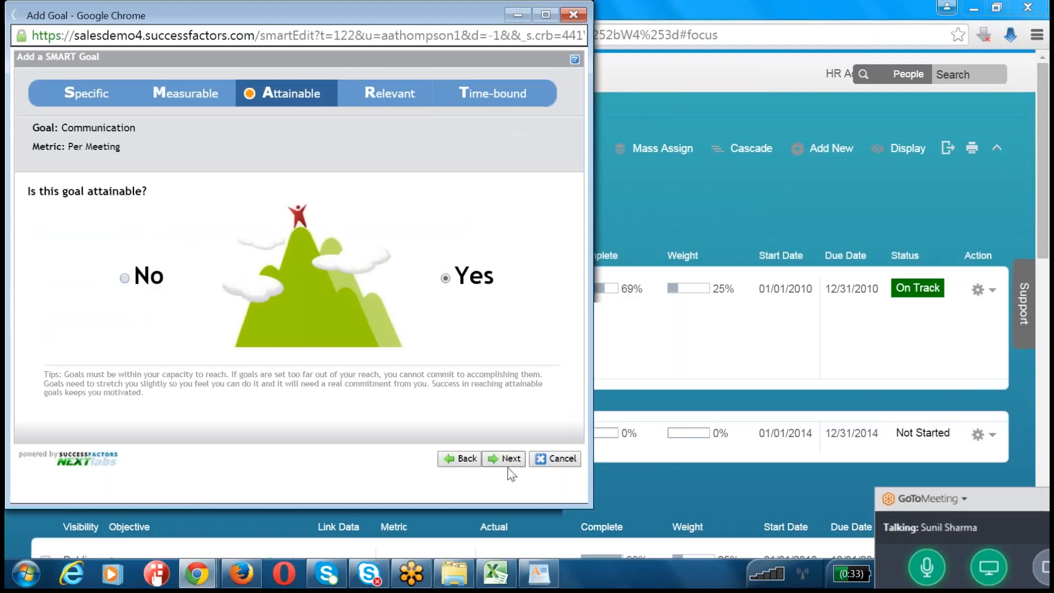
{"action": "left_click", "coordinate": [506, 459]}
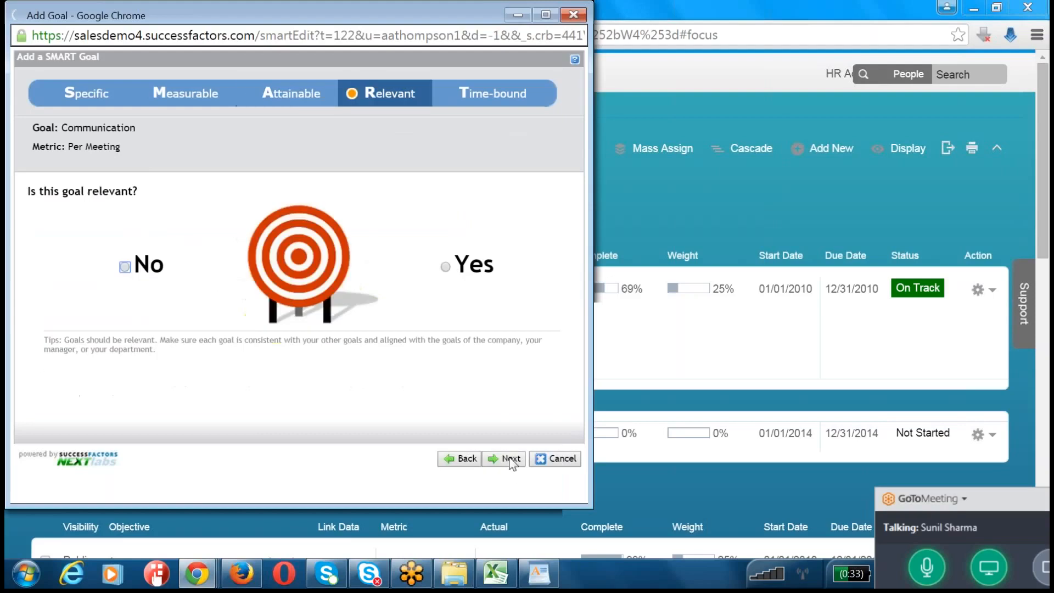
{"action": "left_click", "coordinate": [446, 268]}
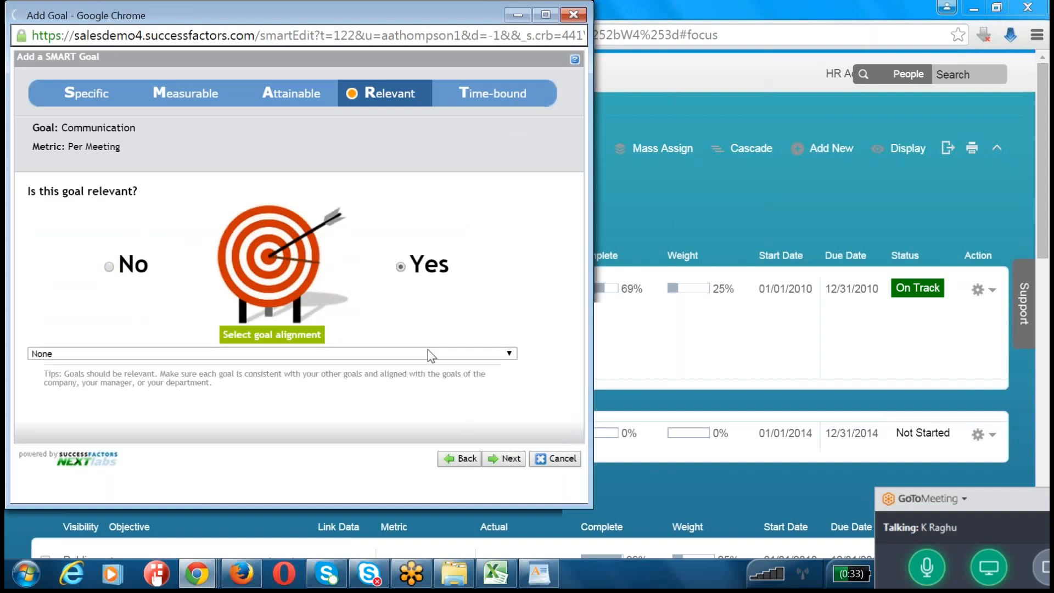
{"action": "left_click", "coordinate": [509, 462]}
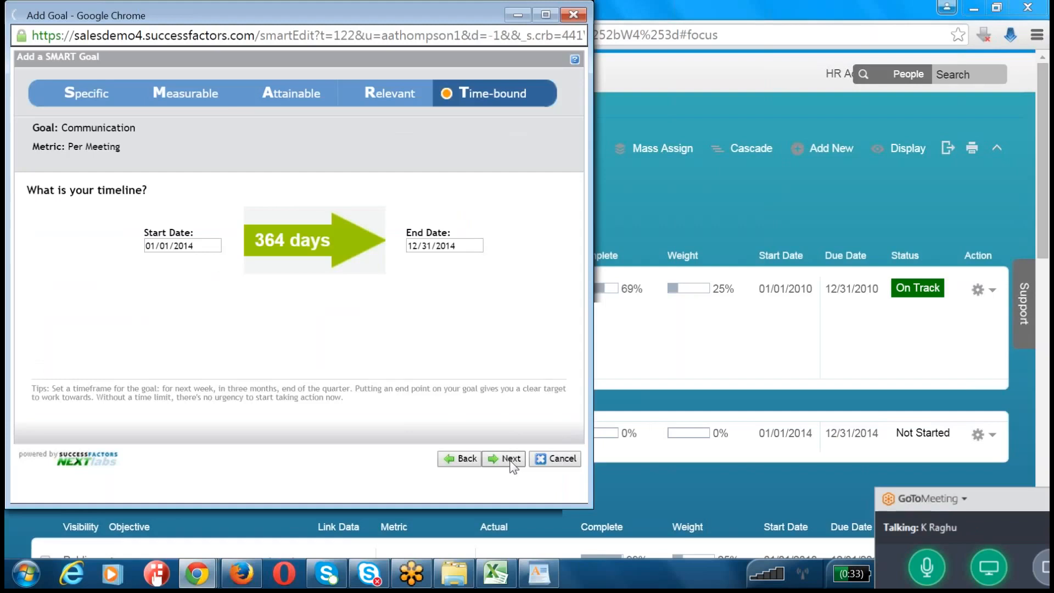
{"action": "left_click", "coordinate": [511, 459]}
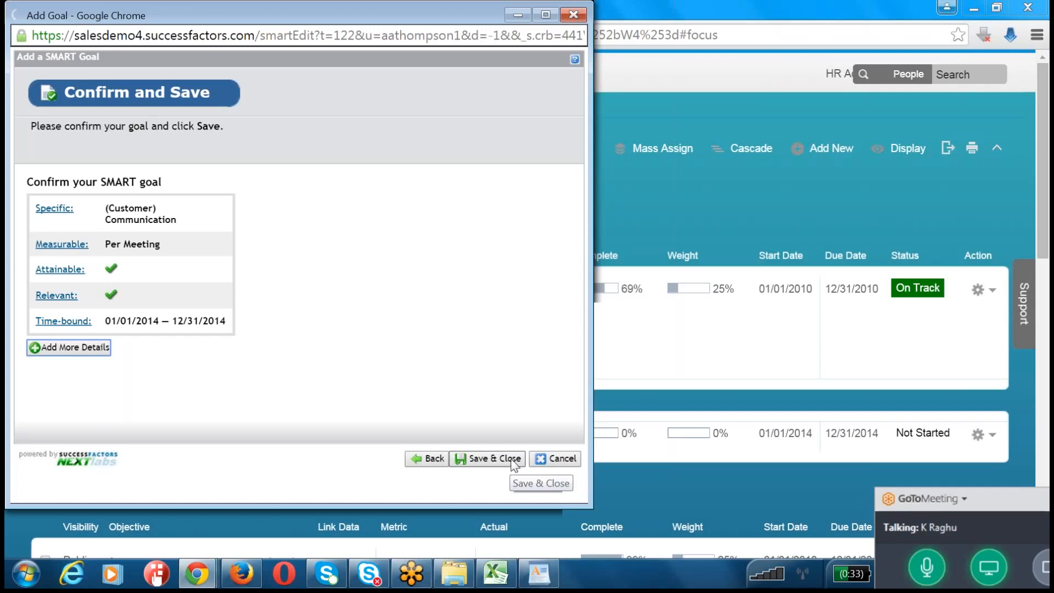
{"action": "left_click", "coordinate": [514, 461]}
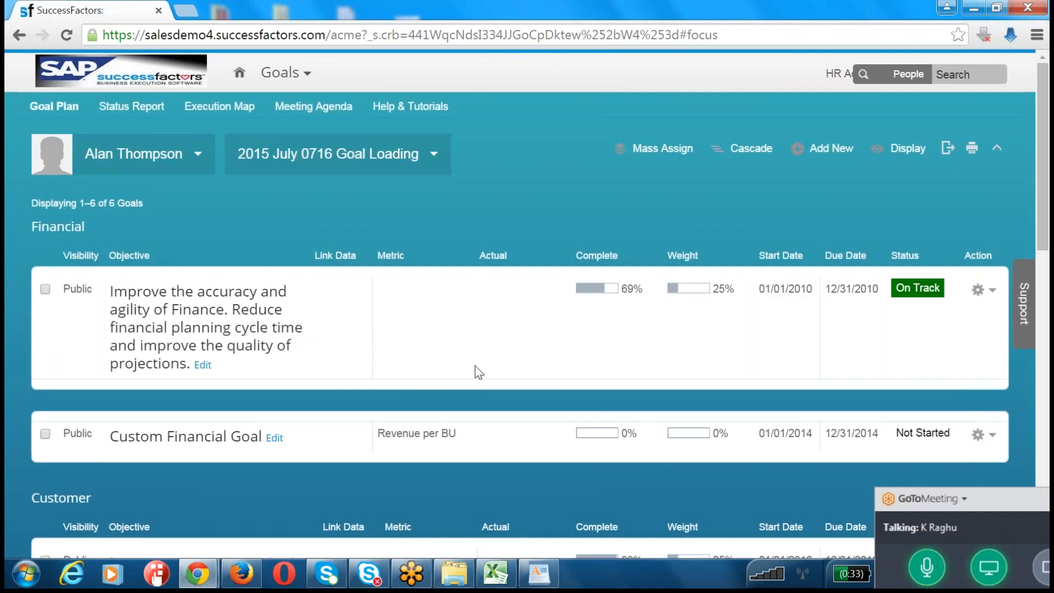
Step: Select the Communication goal and Custom Financial Goal in the plan, and open the list of employees for cascading them
{"action": "scroll", "coordinate": [478, 372], "scroll_direction": "down", "scroll_amount": 4}
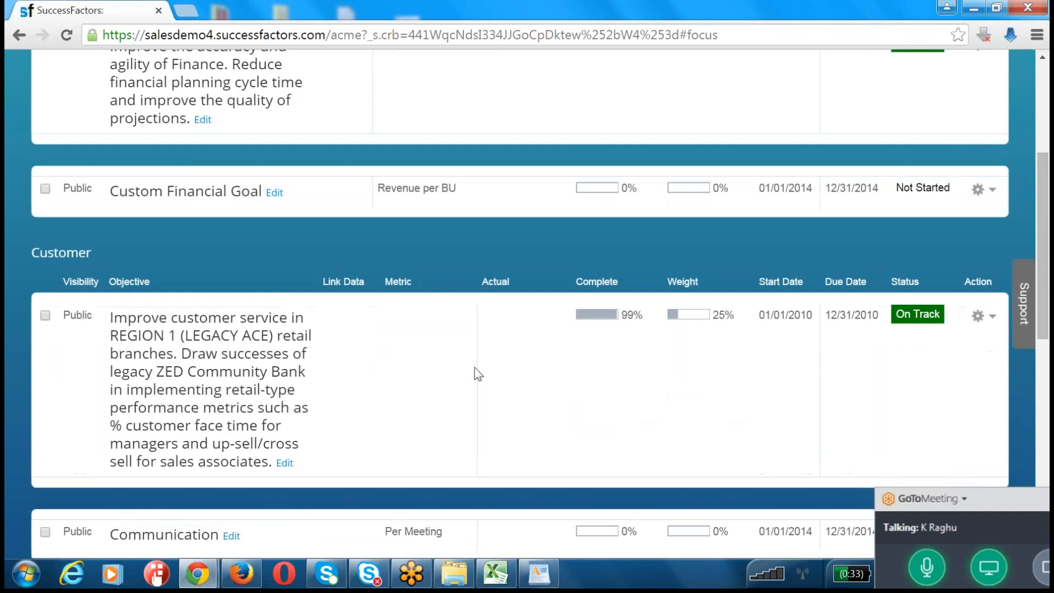
{"action": "scroll", "coordinate": [483, 370], "scroll_direction": "down", "scroll_amount": 3}
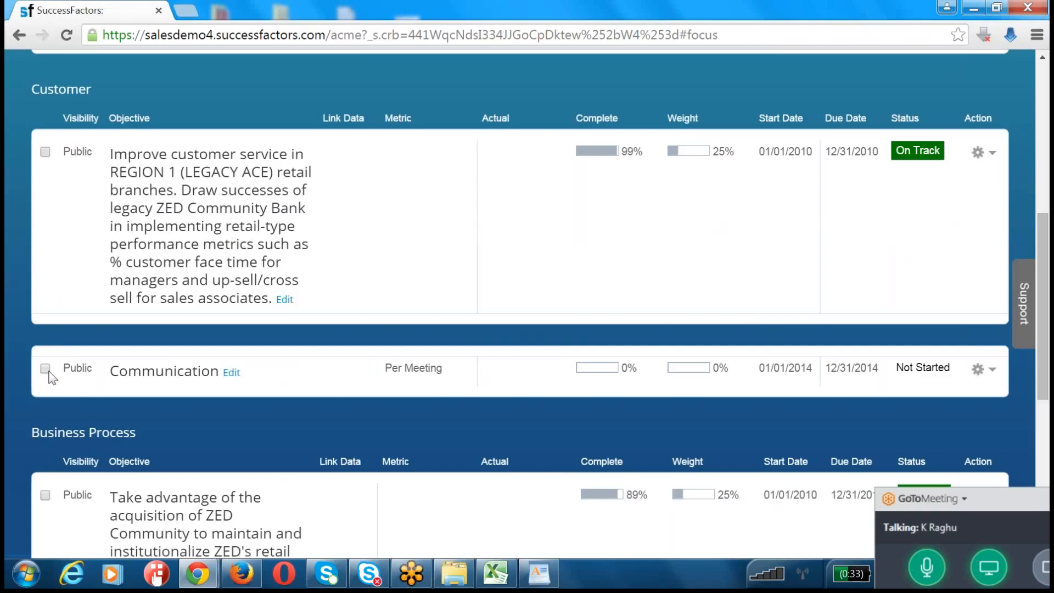
{"action": "scroll", "coordinate": [65, 396], "scroll_direction": "up", "scroll_amount": 5}
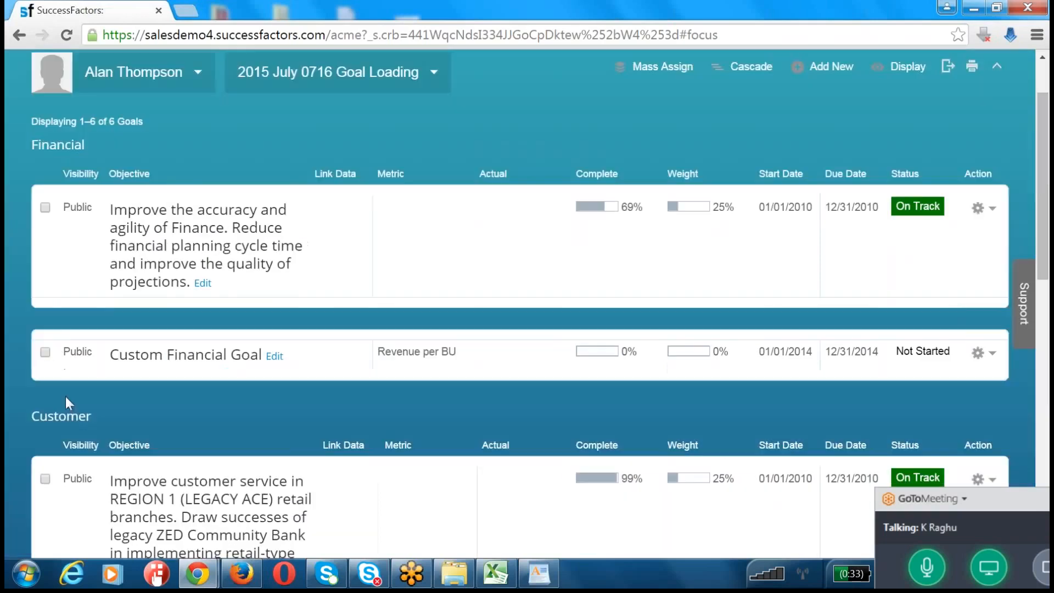
{"action": "left_click", "coordinate": [45, 352]}
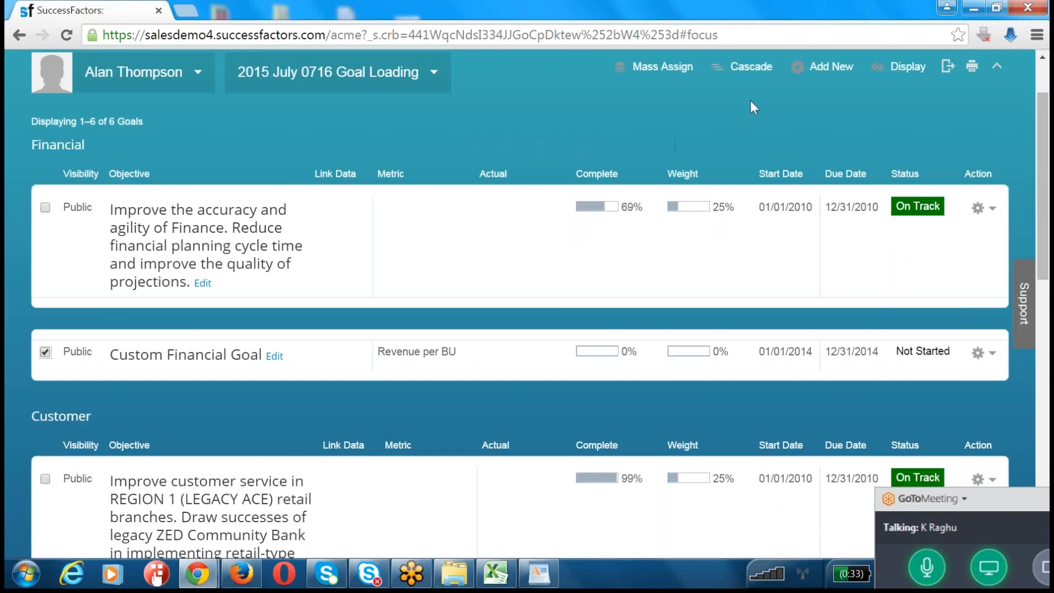
{"action": "left_click", "coordinate": [750, 67]}
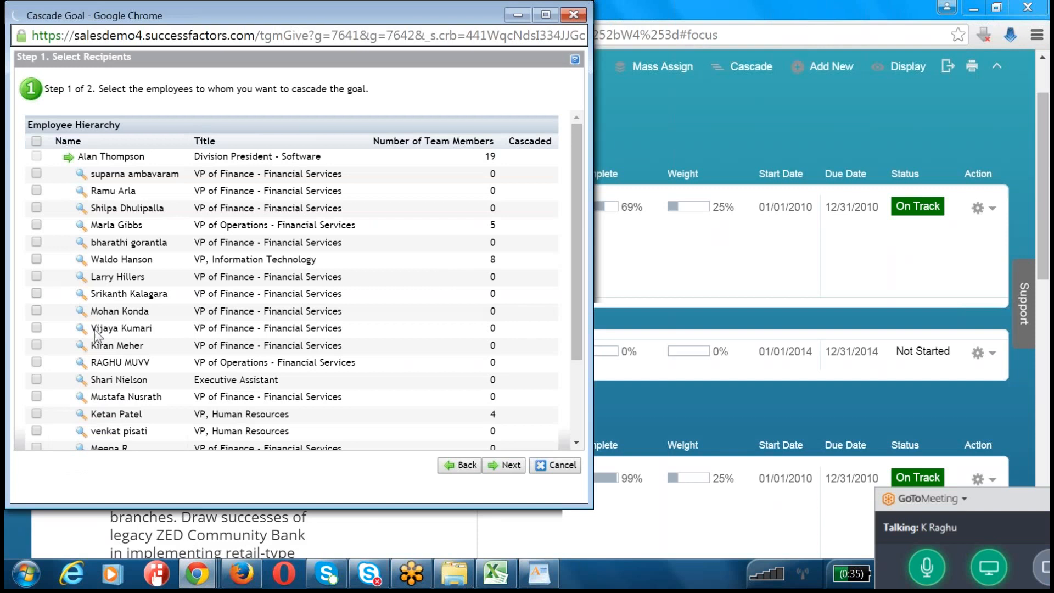
{"action": "scroll", "coordinate": [94, 330], "scroll_direction": "down", "scroll_amount": 3}
{"action": "scroll", "coordinate": [95, 331], "scroll_direction": "up", "scroll_amount": 3}
{"action": "scroll", "coordinate": [247, 341], "scroll_direction": "down", "scroll_amount": 3}
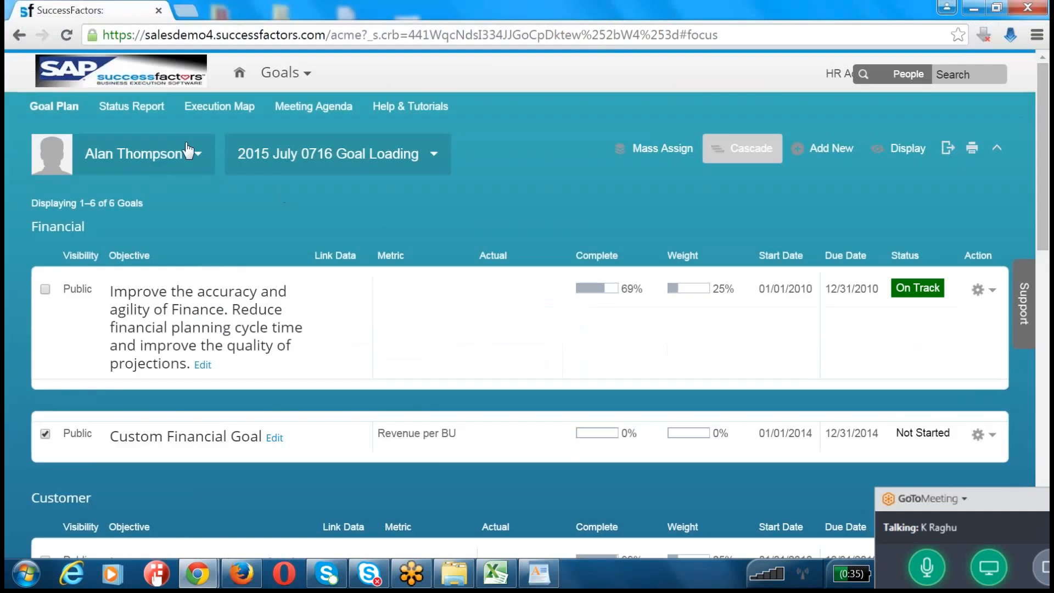
Step: Cascade both goals unchanged to the VP of Operations with 5 team members and the VP, Human Resources with 4 team members
{"action": "left_click", "coordinate": [185, 153]}
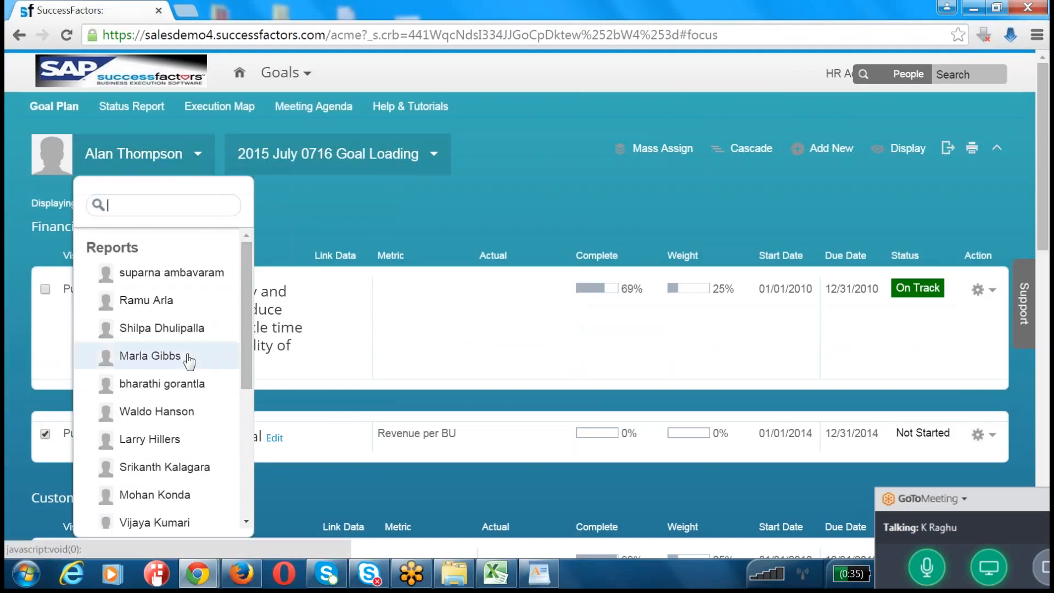
{"action": "left_click", "coordinate": [748, 149]}
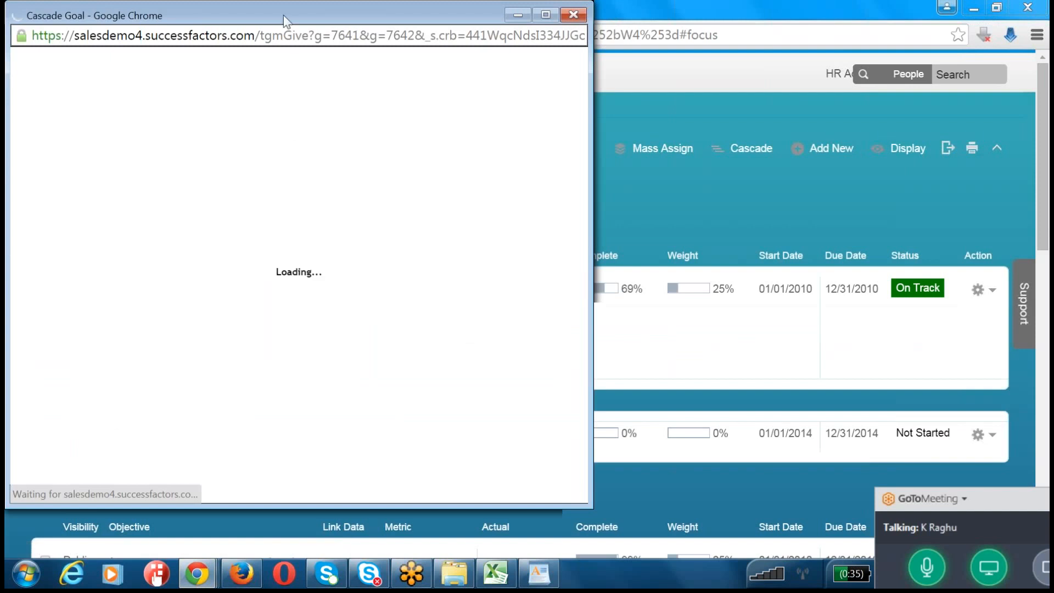
{"action": "left_click_drag", "start_coordinate": [281, 11], "coordinate": [524, 39]}
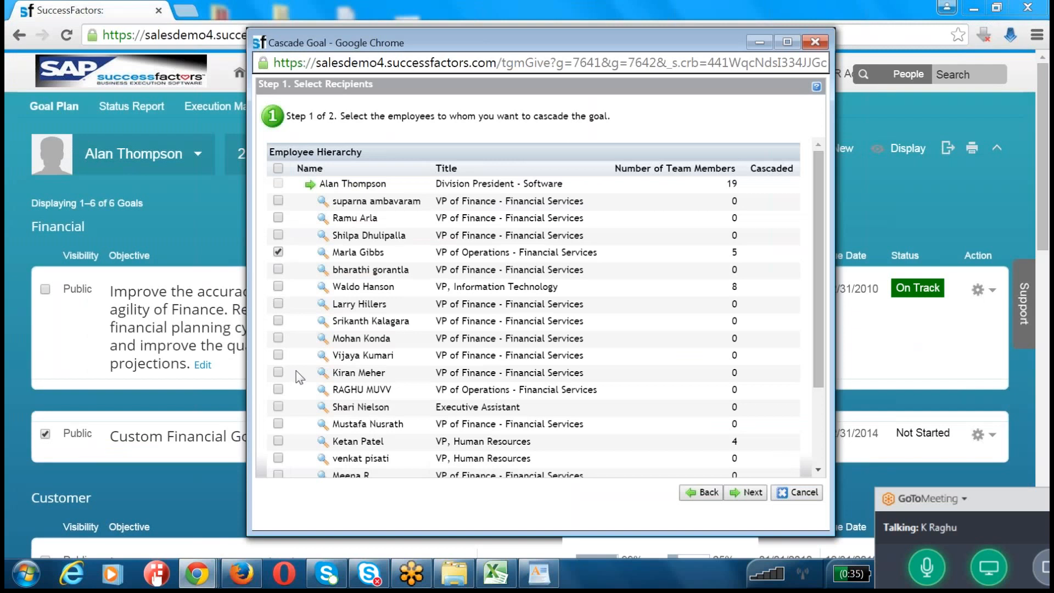
{"action": "scroll", "coordinate": [296, 372], "scroll_direction": "down", "scroll_amount": 3}
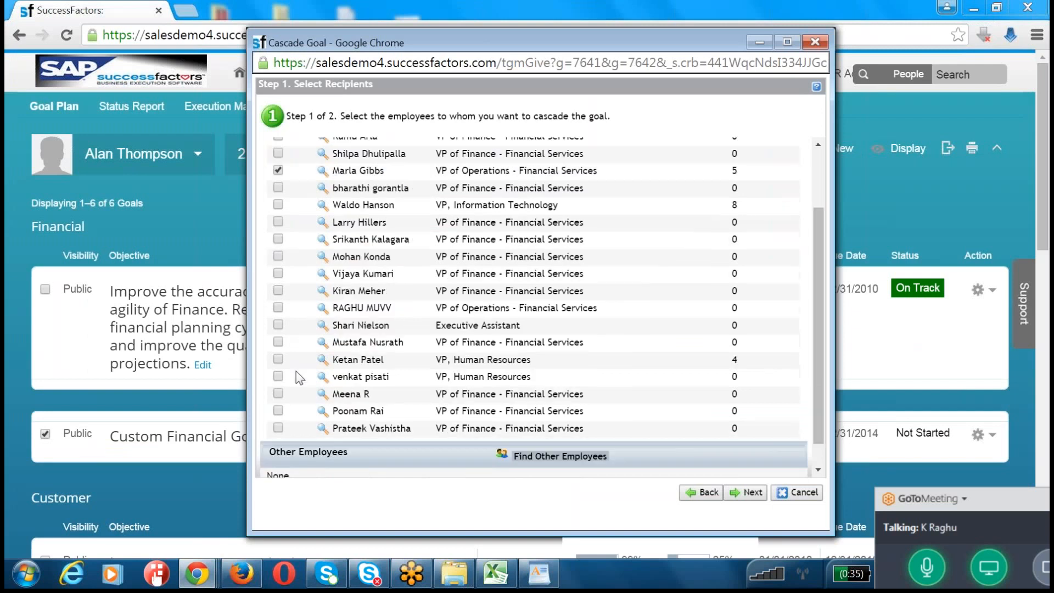
{"action": "left_click", "coordinate": [279, 359]}
{"action": "scroll", "coordinate": [504, 252], "scroll_direction": "up", "scroll_amount": 3}
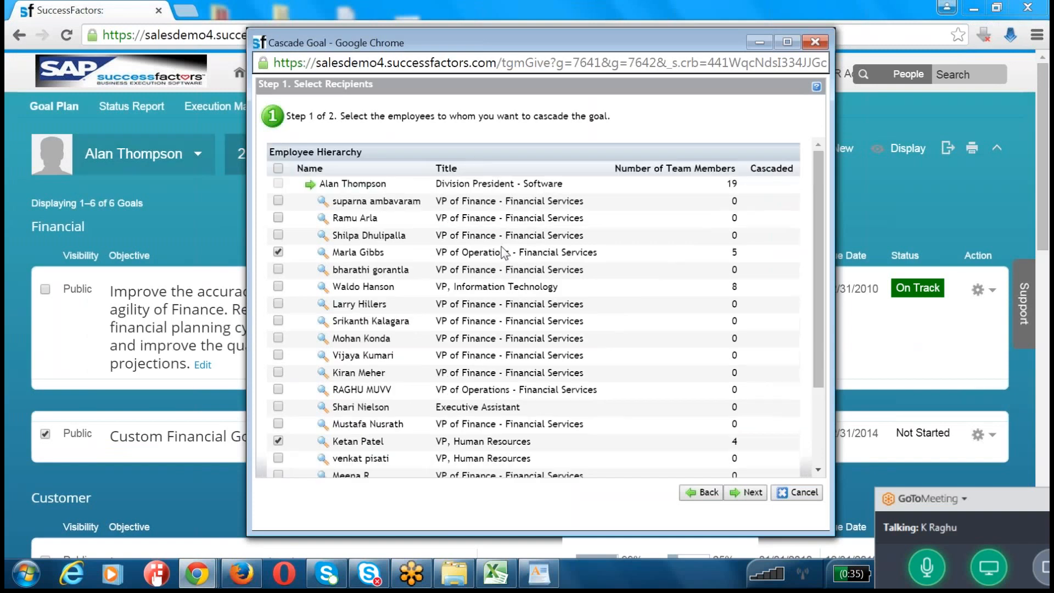
{"action": "left_click_drag", "start_coordinate": [437, 183], "coordinate": [571, 181]}
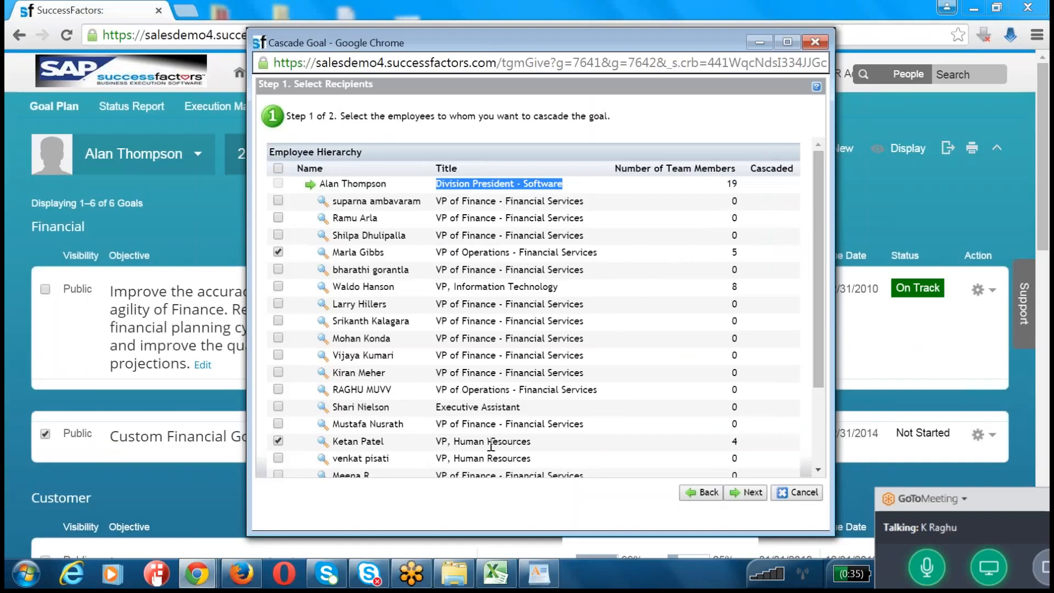
{"action": "left_click", "coordinate": [760, 496]}
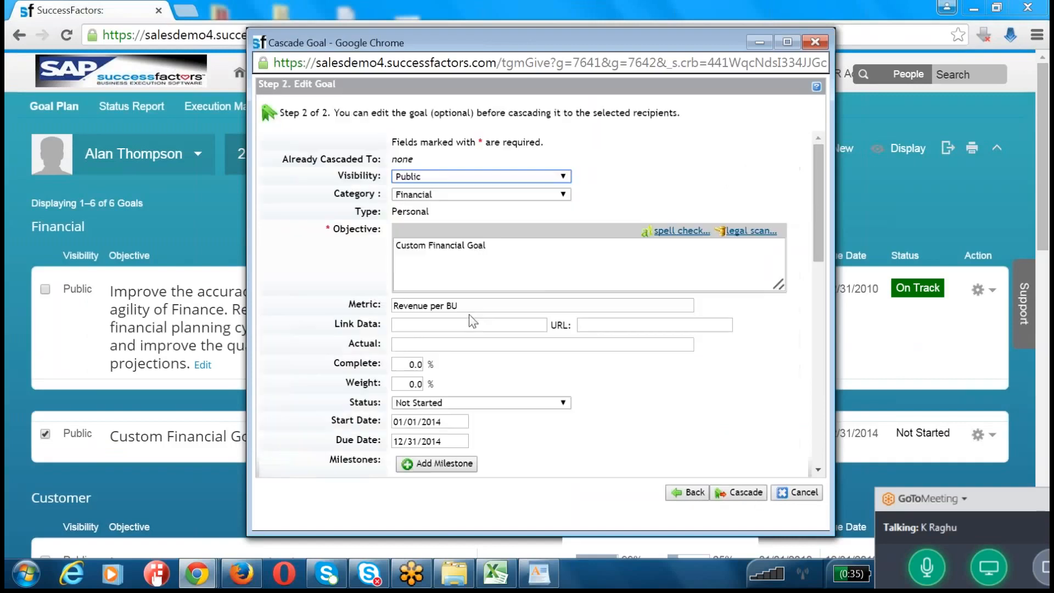
{"action": "left_click", "coordinate": [753, 494]}
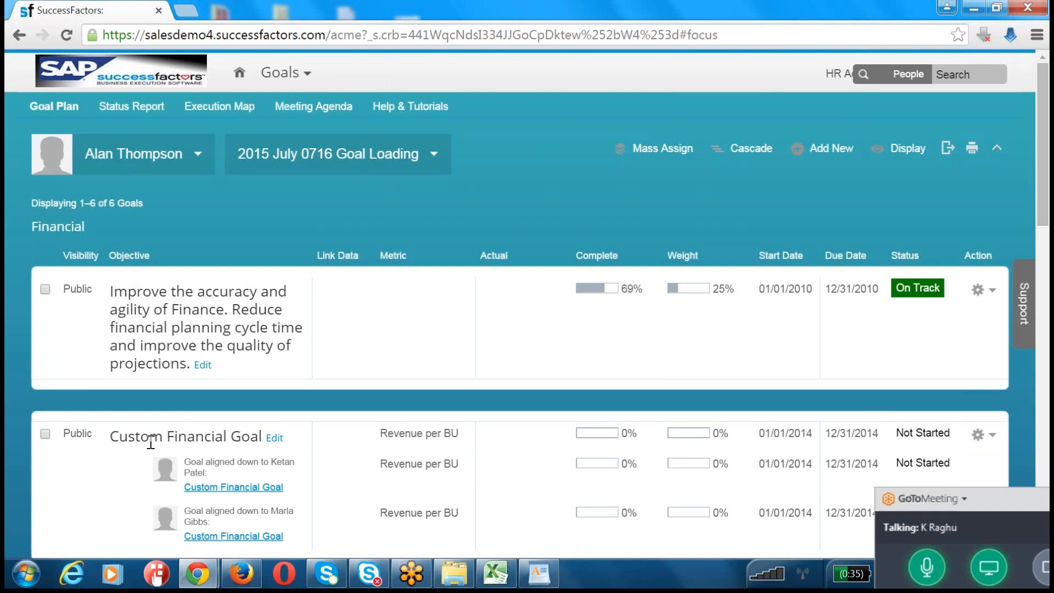
Step: Check the goal plan for the aligned-down entries under Custom Financial Goal and Communication
{"action": "scroll", "coordinate": [150, 443], "scroll_direction": "down", "scroll_amount": 3}
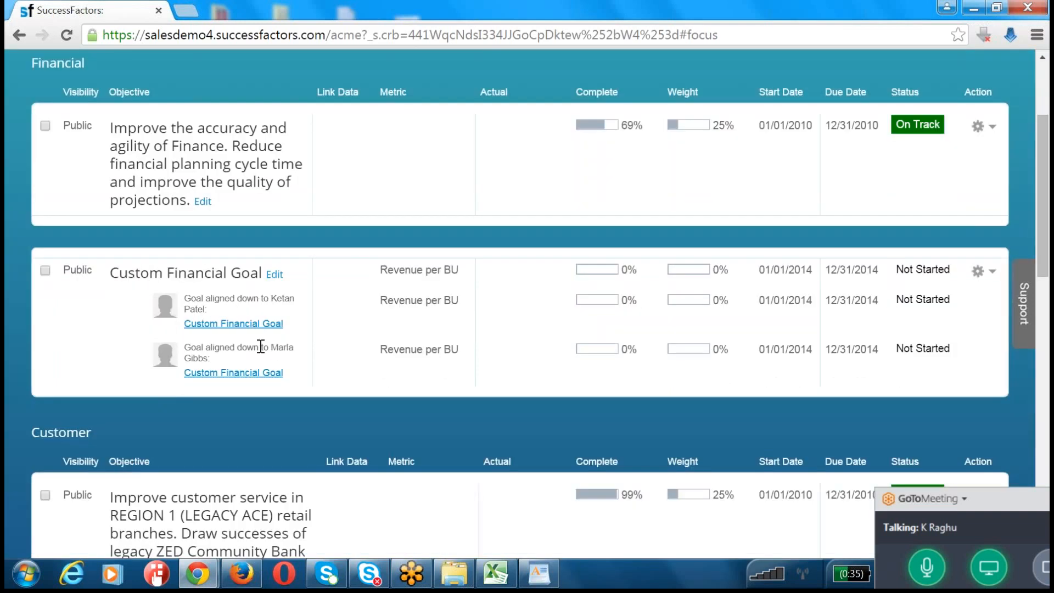
{"action": "scroll", "coordinate": [260, 346], "scroll_direction": "down", "scroll_amount": 2}
{"action": "scroll", "coordinate": [260, 346], "scroll_direction": "down", "scroll_amount": 4}
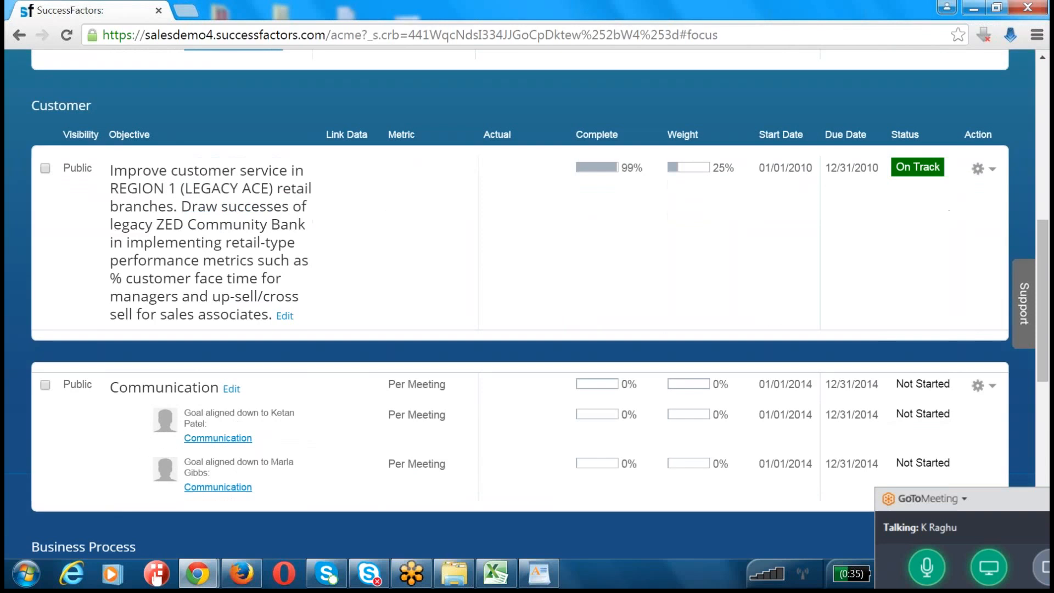
{"action": "left_click_drag", "start_coordinate": [128, 388], "coordinate": [197, 387]}
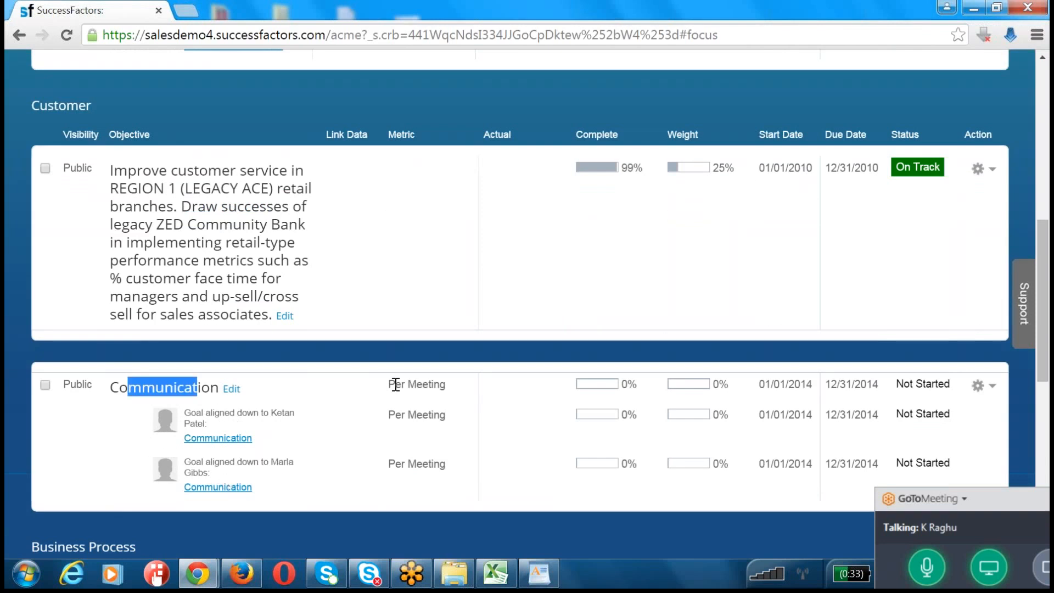
{"action": "scroll", "coordinate": [394, 383], "scroll_direction": "up", "scroll_amount": 8}
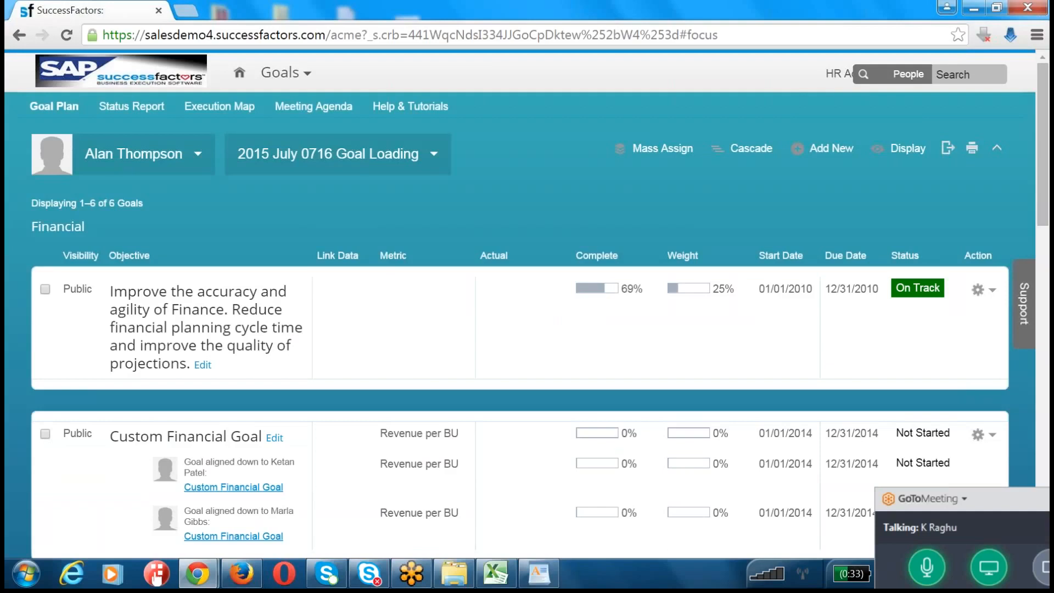
Step: End the current proxy session and proxy as the VP of Operations - Financial Services who received the cascaded goals
{"action": "left_click", "coordinate": [835, 76]}
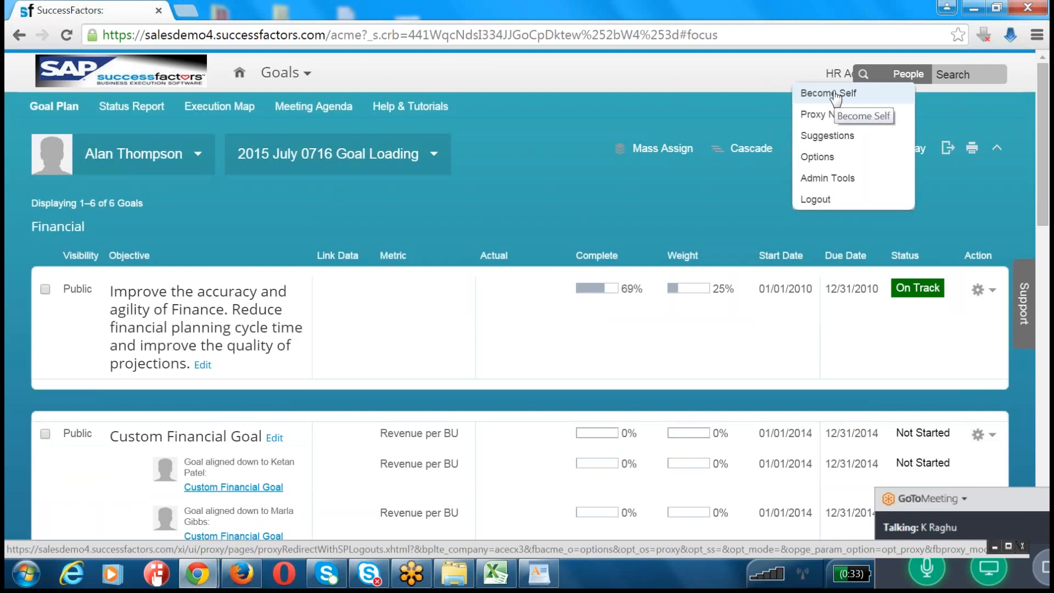
{"action": "left_click", "coordinate": [835, 93]}
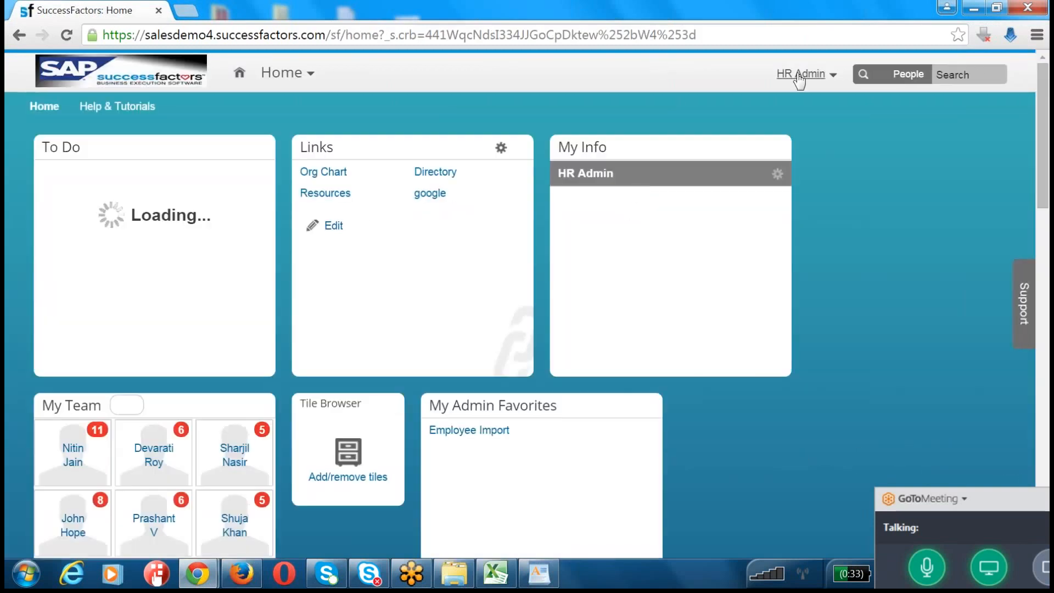
{"action": "left_click", "coordinate": [802, 73]}
{"action": "left_click", "coordinate": [802, 94]}
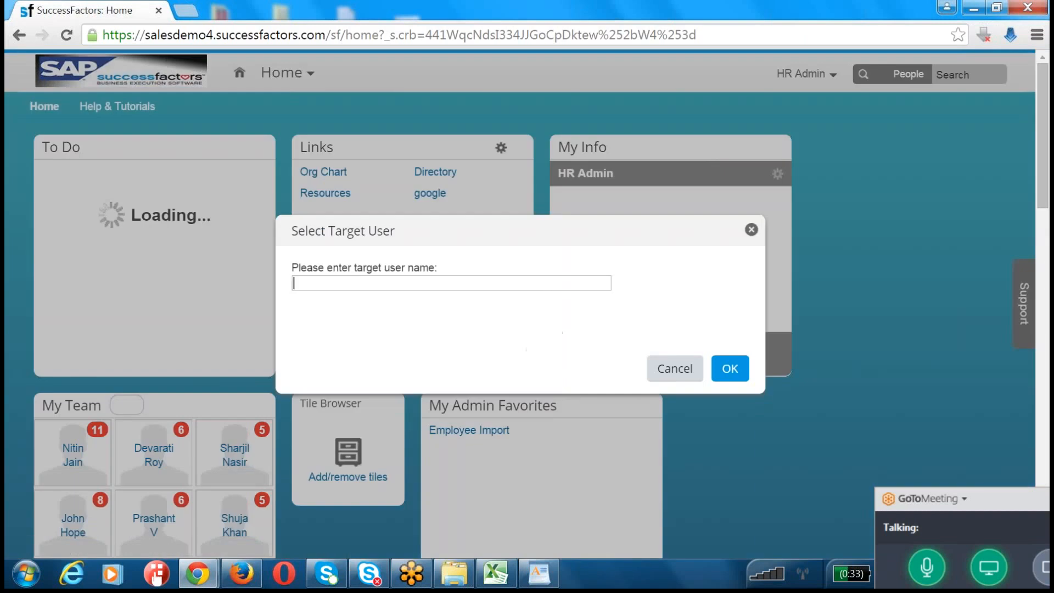
{"action": "type", "text": "marla"}
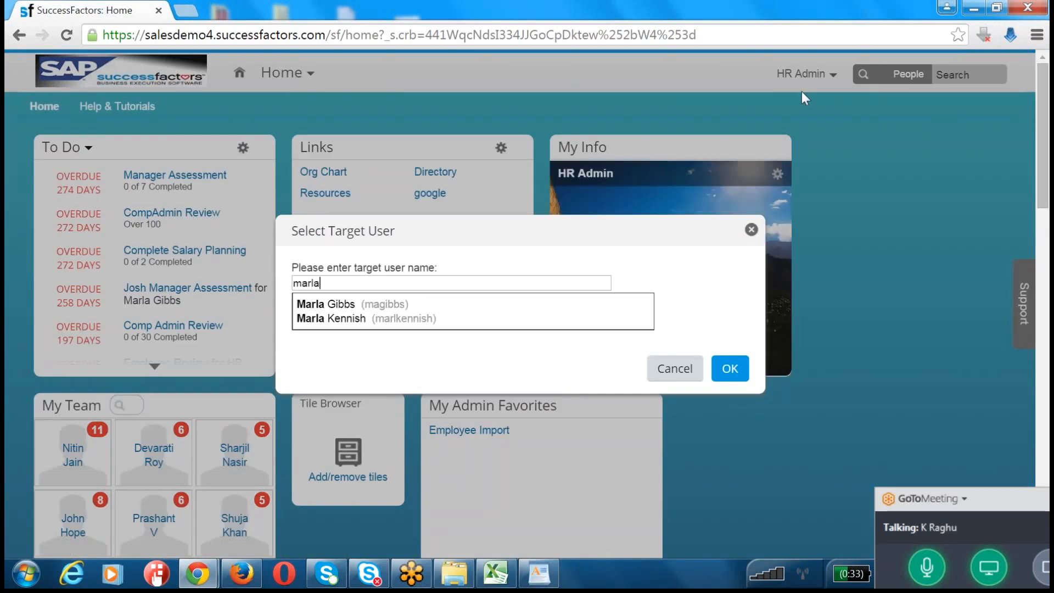
{"action": "left_click", "coordinate": [427, 303]}
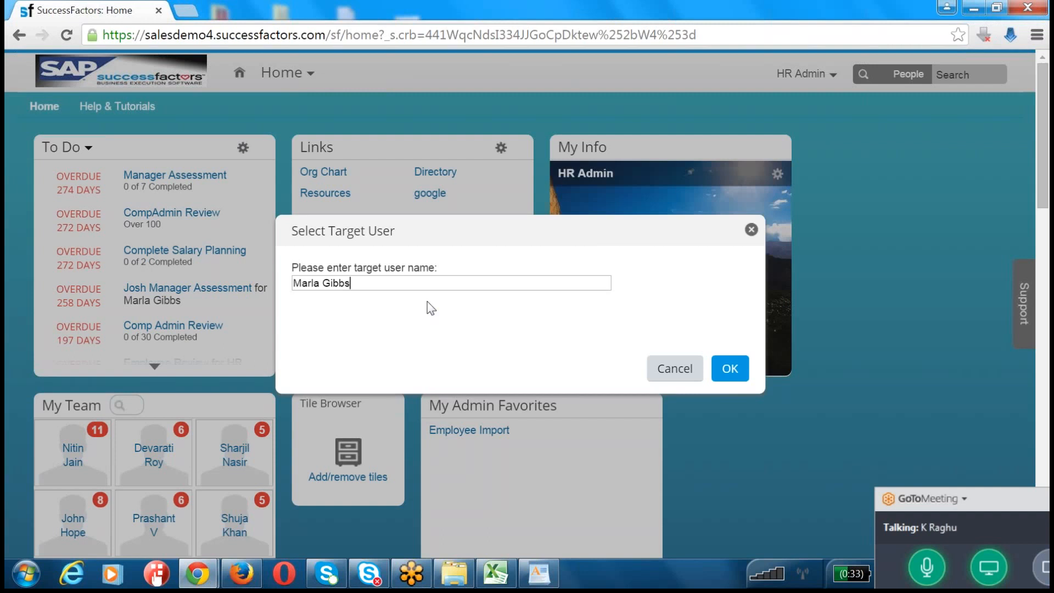
{"action": "left_click", "coordinate": [729, 382]}
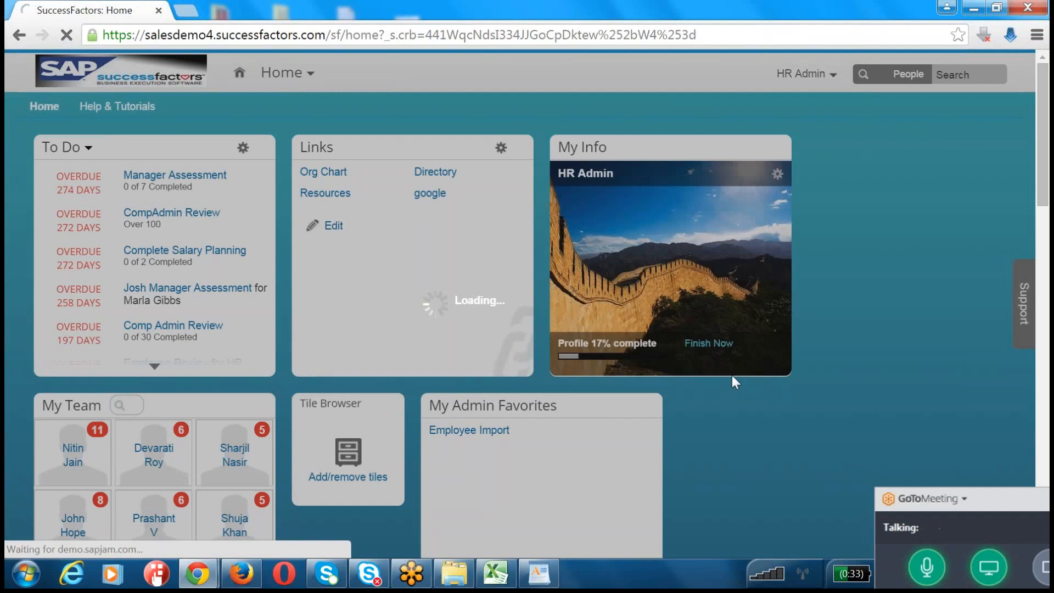
{"action": "scroll", "coordinate": [732, 375], "scroll_direction": "down", "scroll_amount": 15}
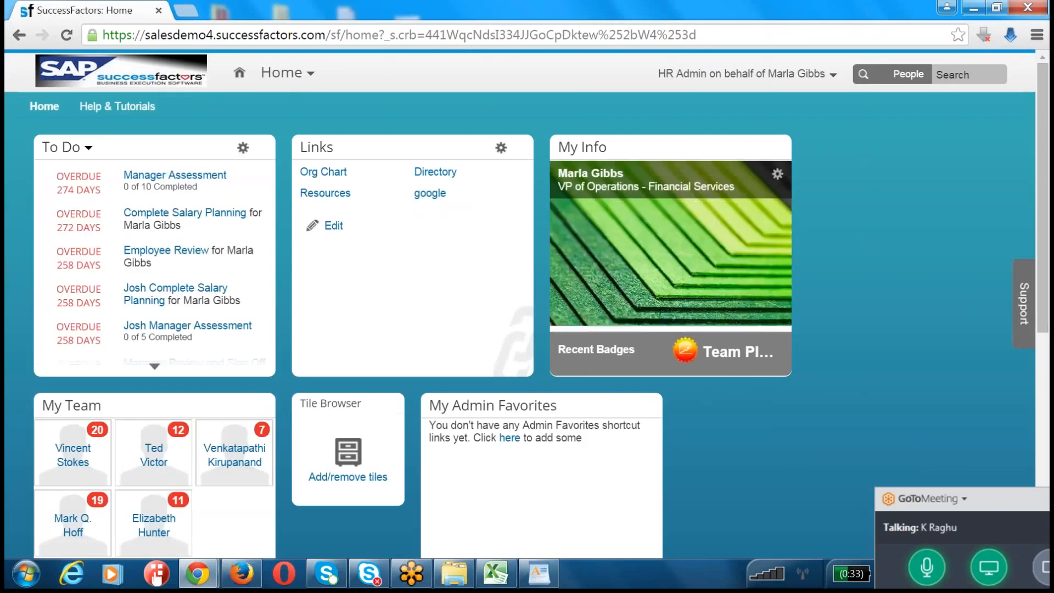
Step: Open the proxied employee's goals and switch to the 2015 July 0716 Goal Loading plan
{"action": "left_click", "coordinate": [286, 73]}
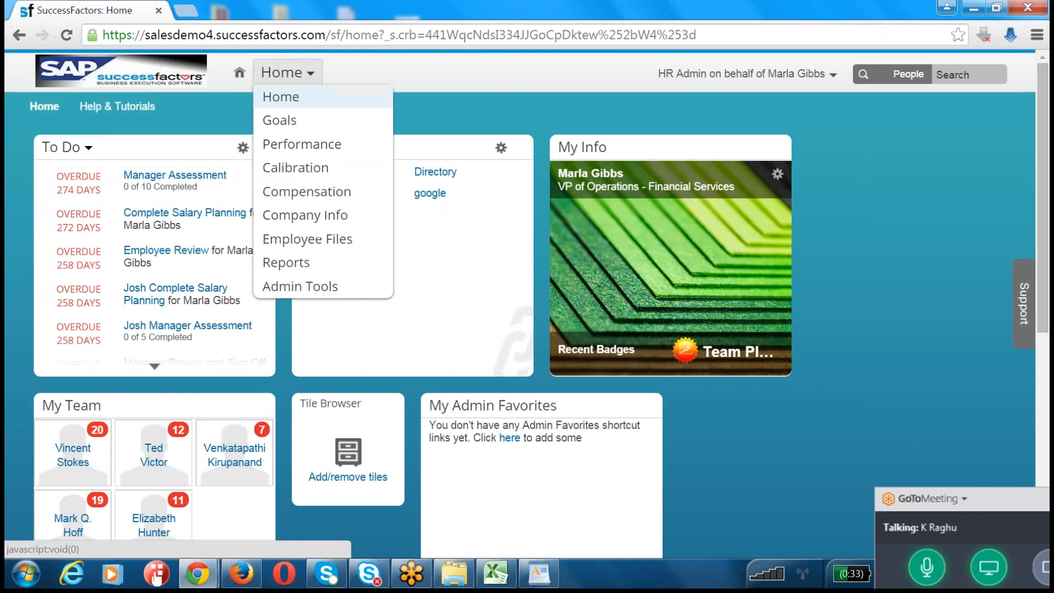
{"action": "left_click", "coordinate": [293, 133]}
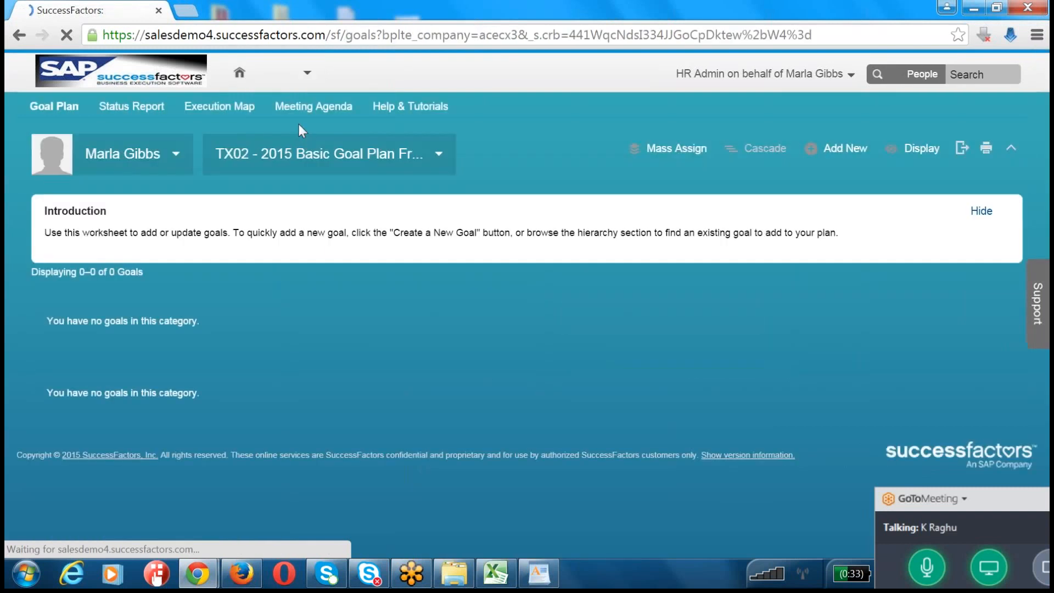
{"action": "left_click", "coordinate": [291, 157]}
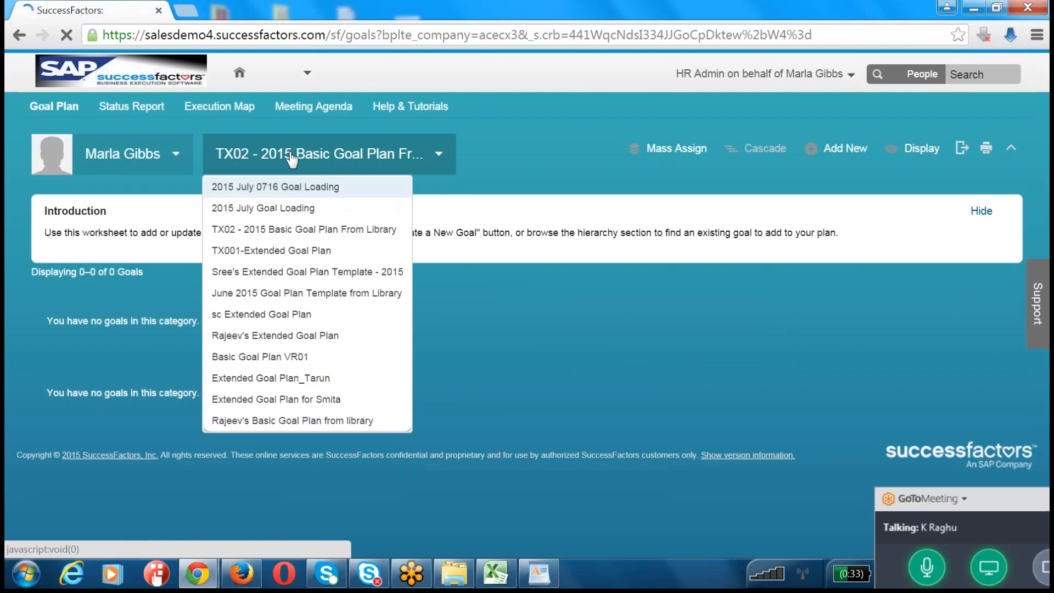
{"action": "left_click", "coordinate": [277, 207]}
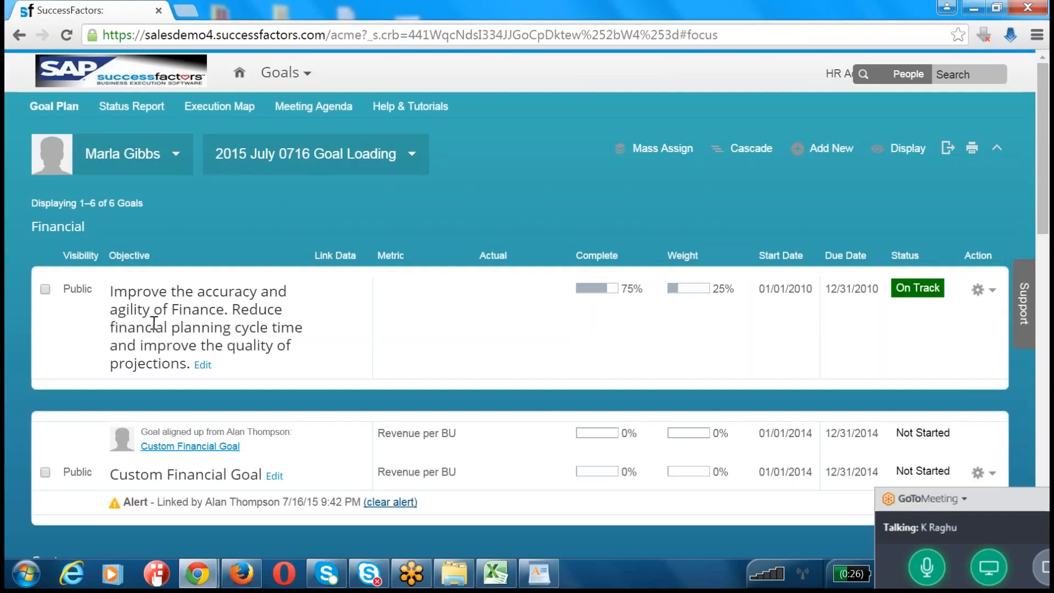
Step: Examine the cascaded Custom Financial Goal and Communication goal in the recipient's plan
{"action": "scroll", "coordinate": [124, 304], "scroll_direction": "down", "scroll_amount": 5}
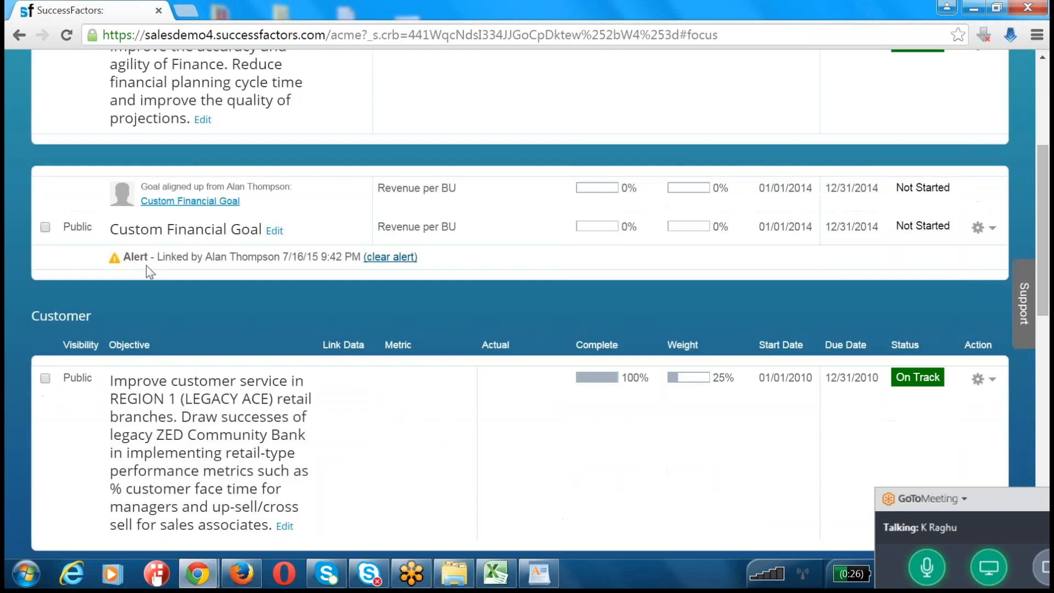
{"action": "left_click_drag", "start_coordinate": [127, 231], "coordinate": [204, 231]}
{"action": "scroll", "coordinate": [183, 313], "scroll_direction": "down", "scroll_amount": 5}
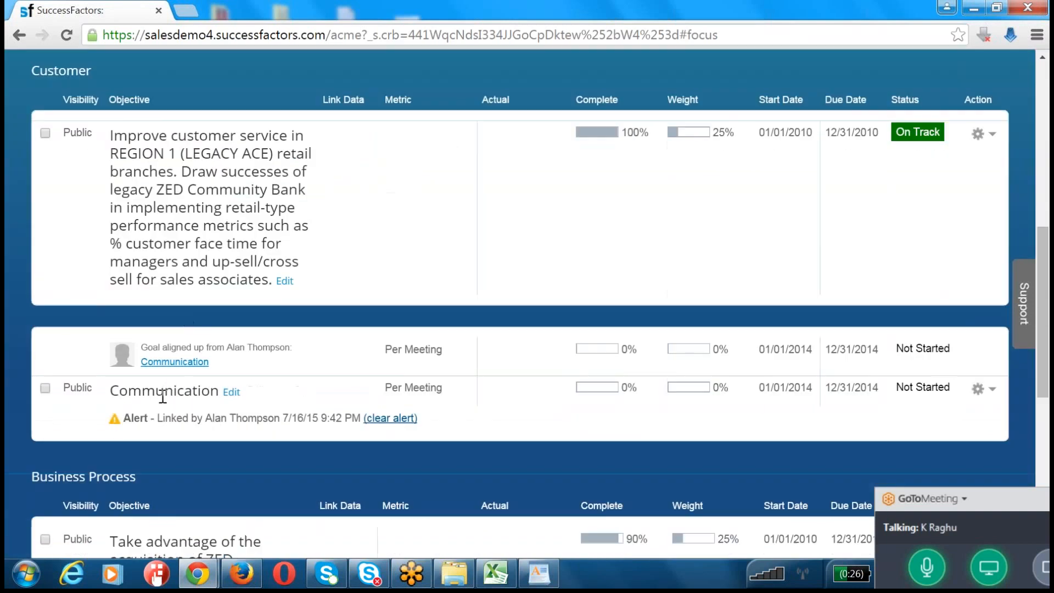
{"action": "left_click_drag", "start_coordinate": [142, 391], "coordinate": [217, 392]}
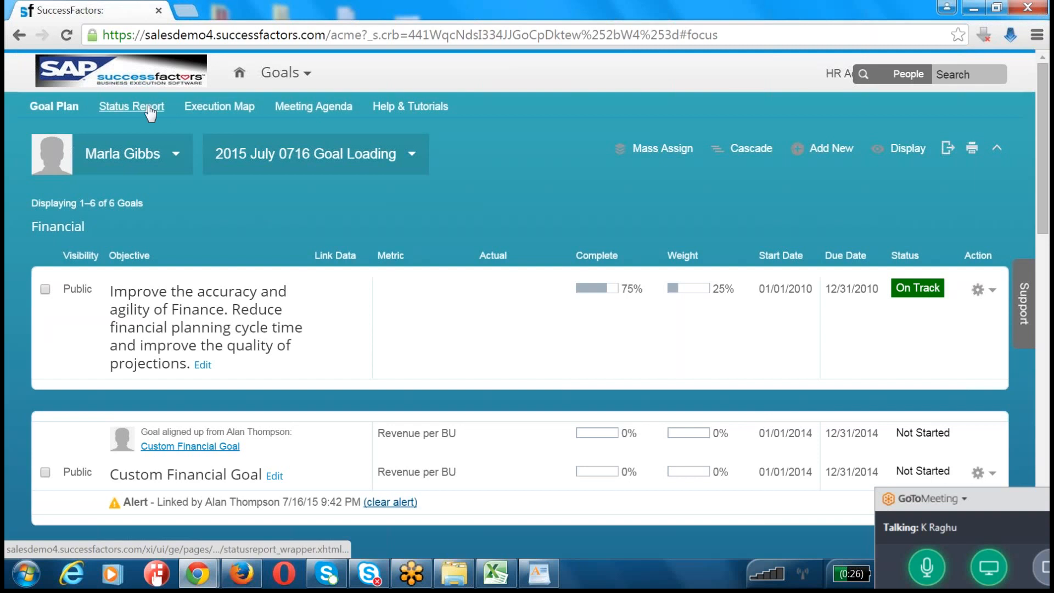
Step: Open the recipient's status report and examine its goal entries, including Custom Financial Goal
{"action": "left_click", "coordinate": [132, 106]}
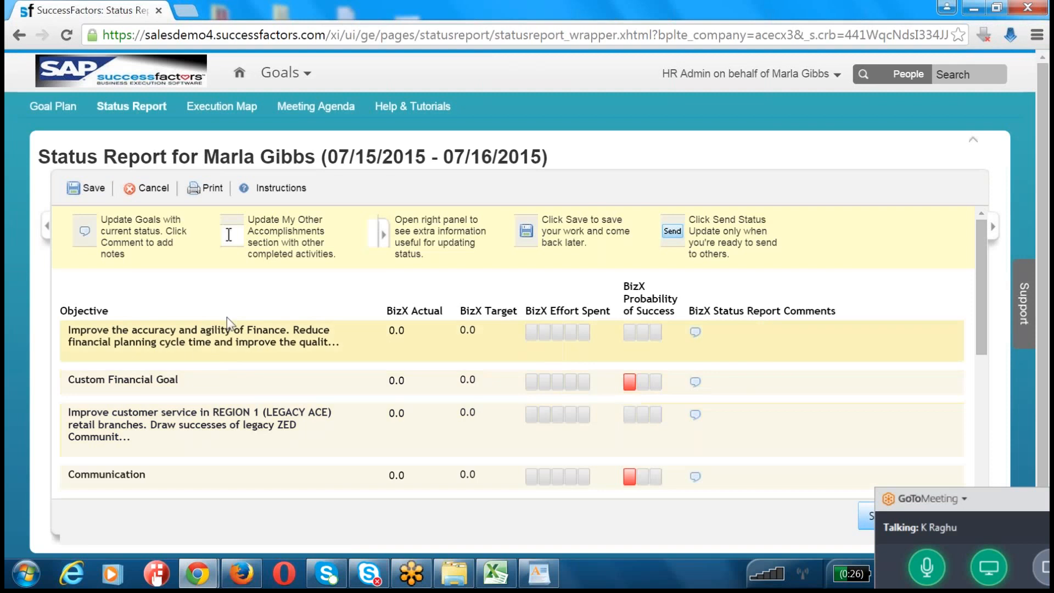
{"action": "scroll", "coordinate": [149, 347], "scroll_direction": "down", "scroll_amount": 3}
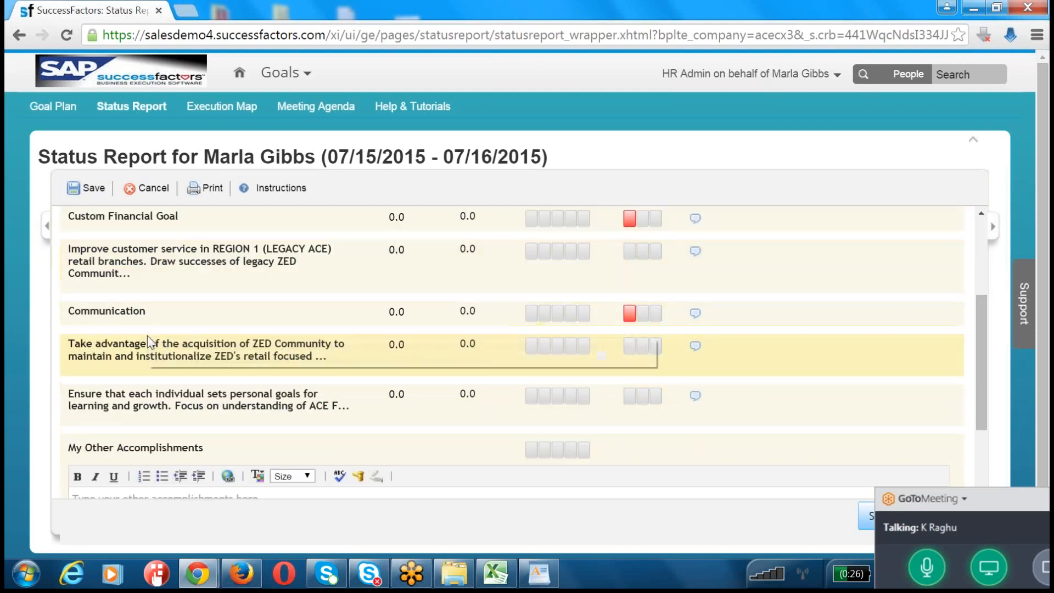
{"action": "scroll", "coordinate": [148, 338], "scroll_direction": "up", "scroll_amount": 2}
{"action": "left_click_drag", "start_coordinate": [89, 297], "coordinate": [213, 297]}
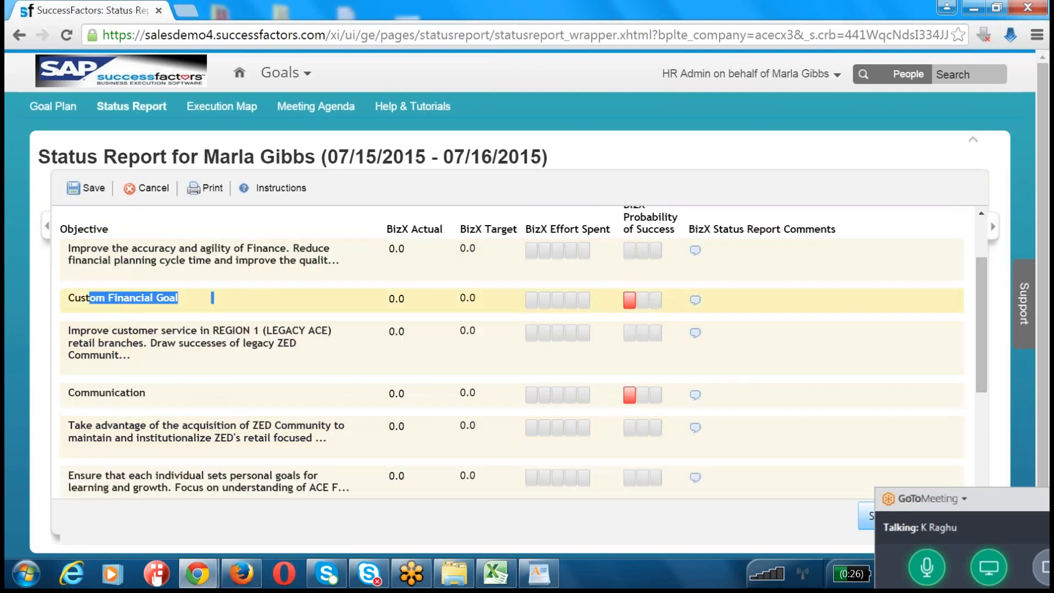
Step: Set the Custom Financial Goal's effort spent to the third of five levels and save the status report
{"action": "left_click", "coordinate": [558, 303]}
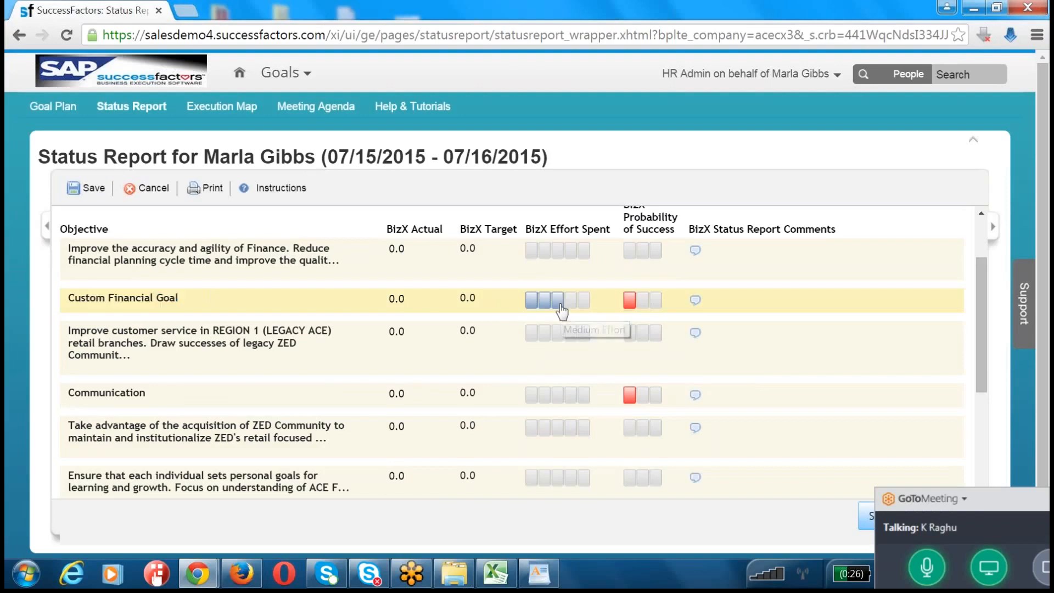
{"action": "left_click", "coordinate": [468, 307]}
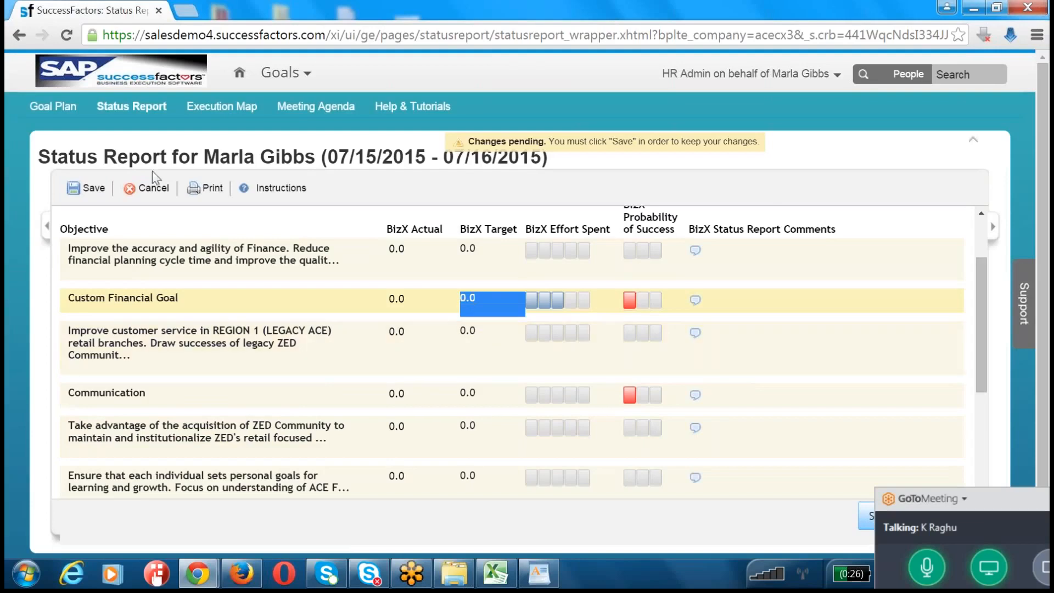
{"action": "left_click", "coordinate": [87, 187]}
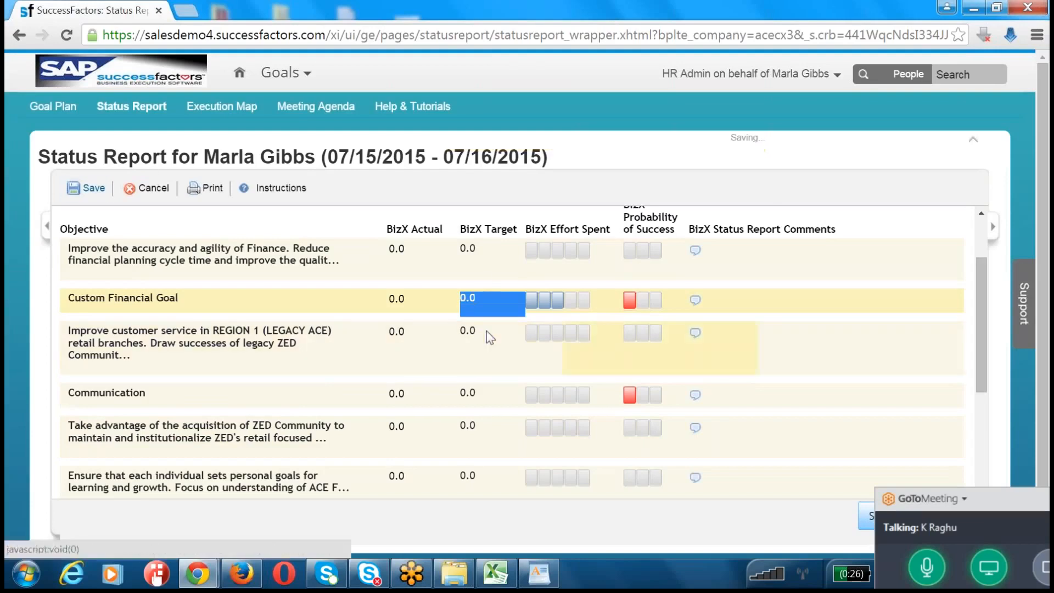
Step: Set Custom Financial Goal's BizX Actual to 12; rate probability of success amber for the Finance accuracy goal and green for the REGION 1 customer service goal
{"action": "double_click", "coordinate": [471, 296]}
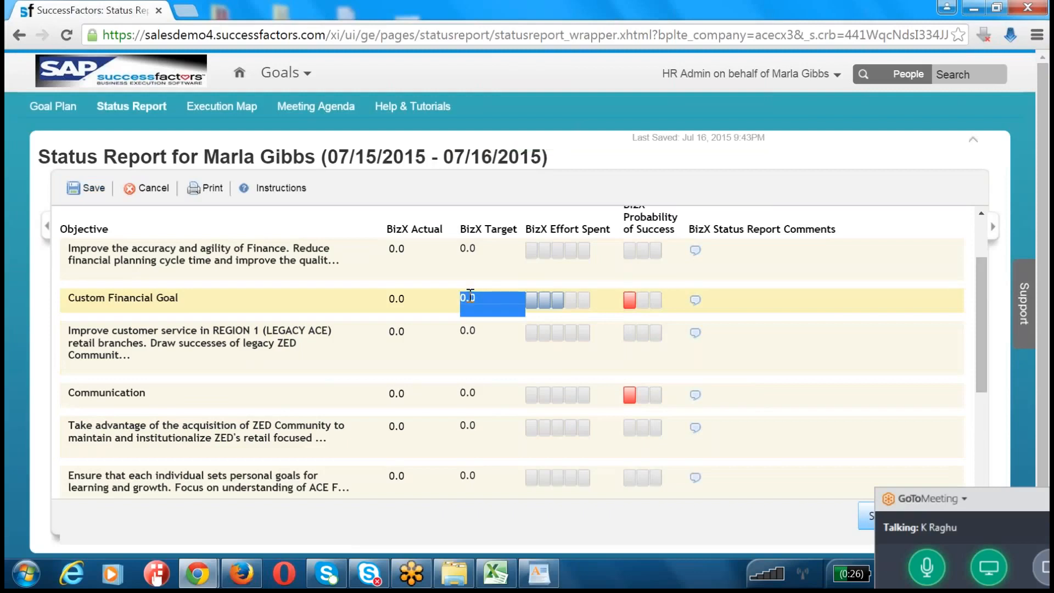
{"action": "left_click", "coordinate": [426, 264]}
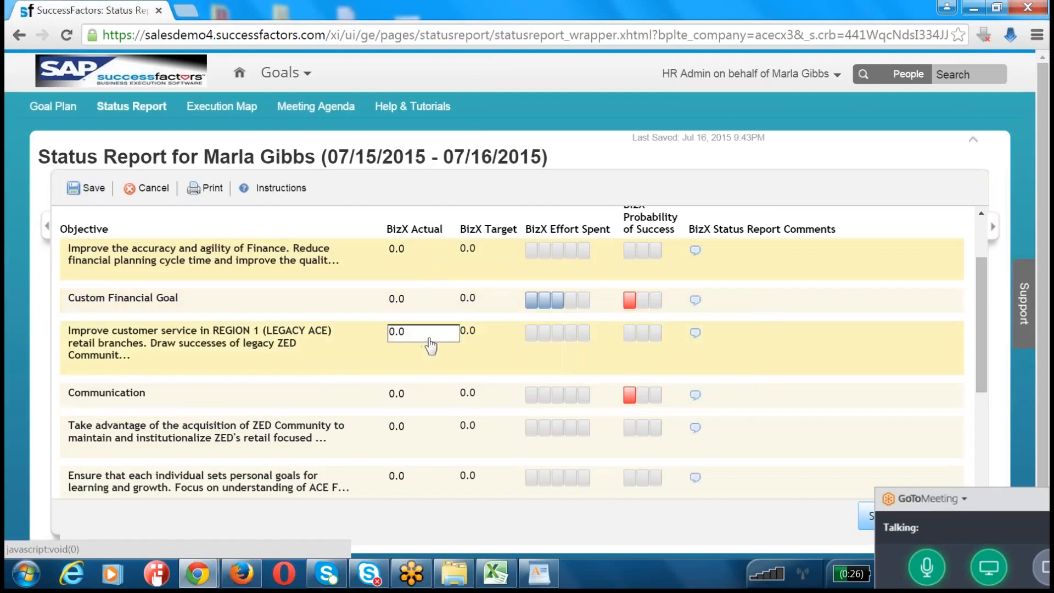
{"action": "left_click", "coordinate": [470, 331]}
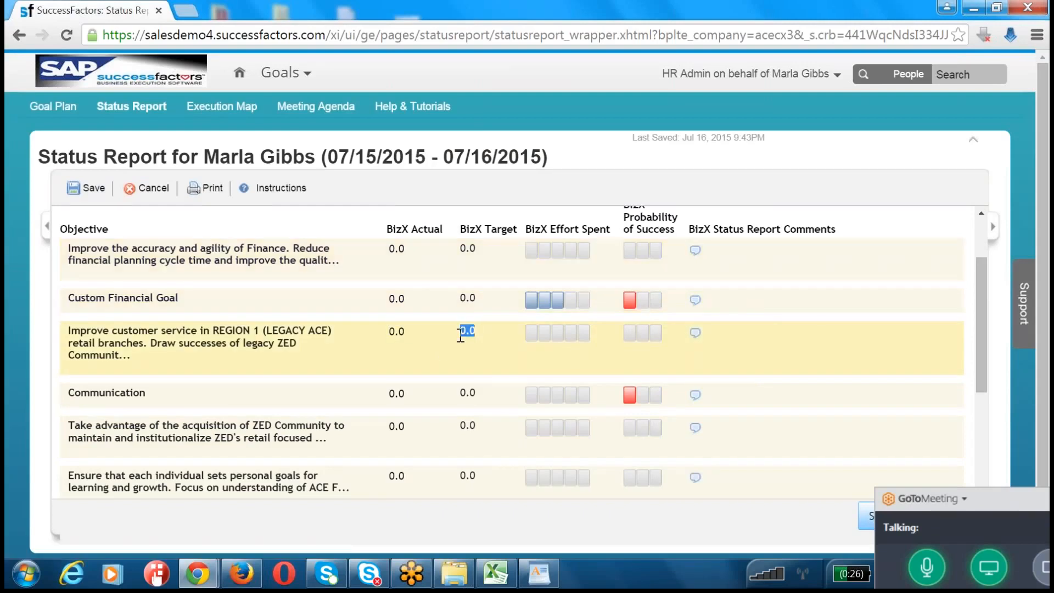
{"action": "left_click", "coordinate": [401, 306]}
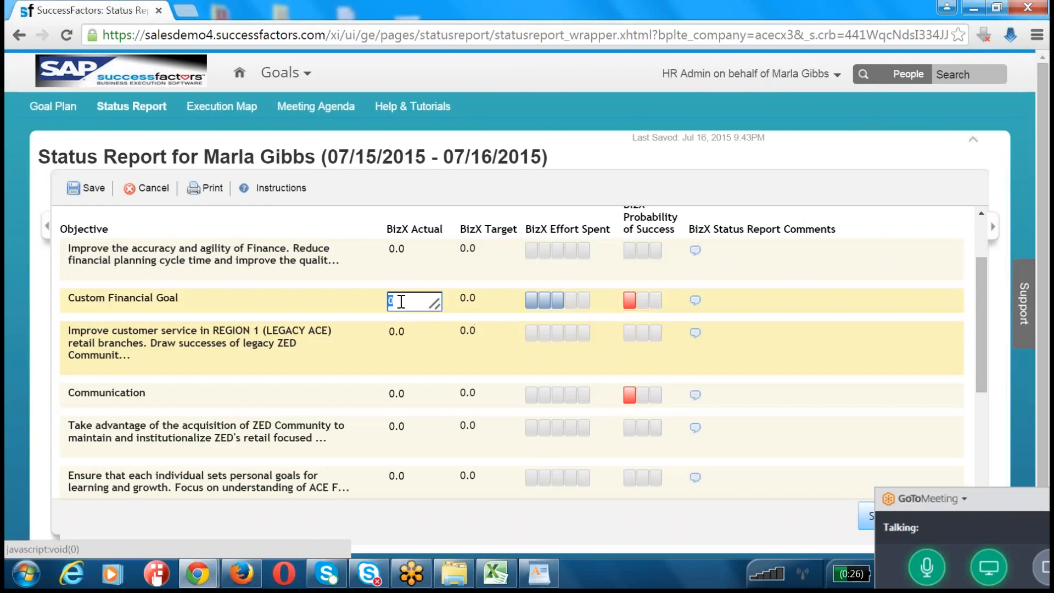
{"action": "type", "text": "12"}
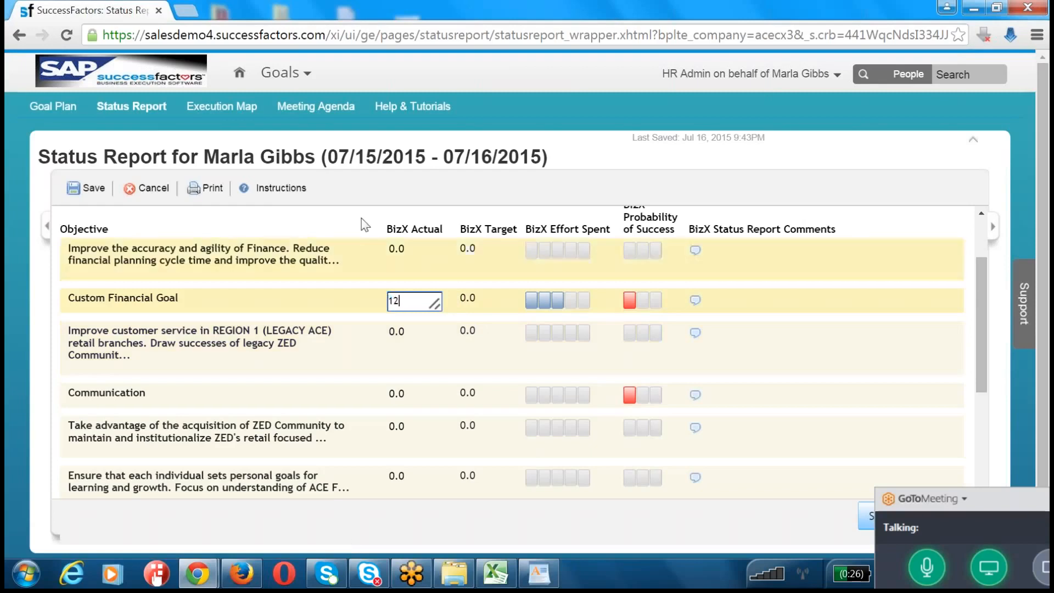
{"action": "left_click", "coordinate": [367, 225]}
{"action": "left_click", "coordinate": [643, 251]}
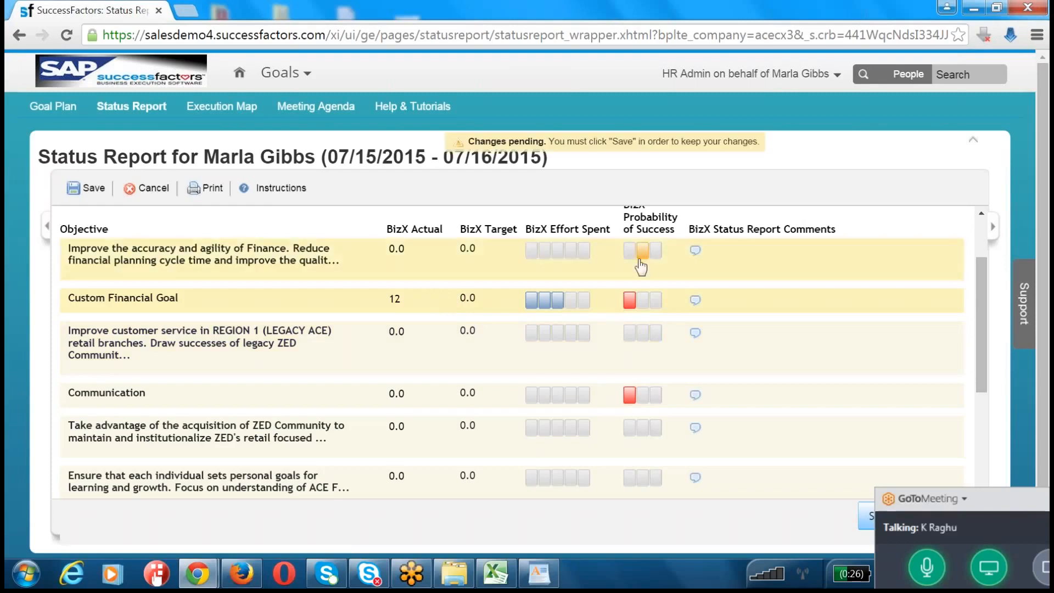
{"action": "left_click", "coordinate": [656, 333]}
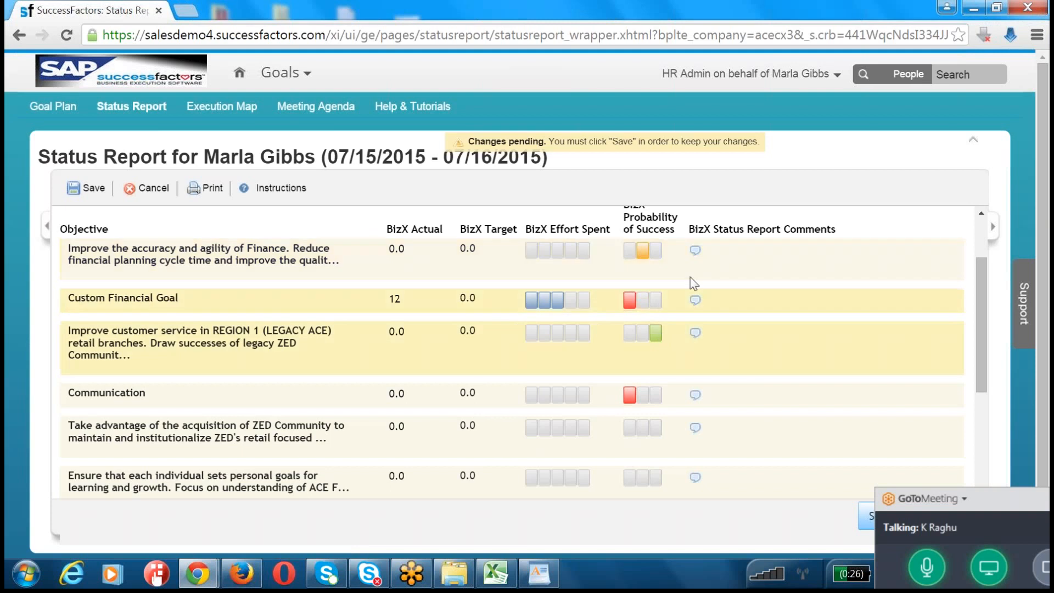
{"action": "left_click", "coordinate": [695, 250]}
{"action": "left_click", "coordinate": [414, 372]}
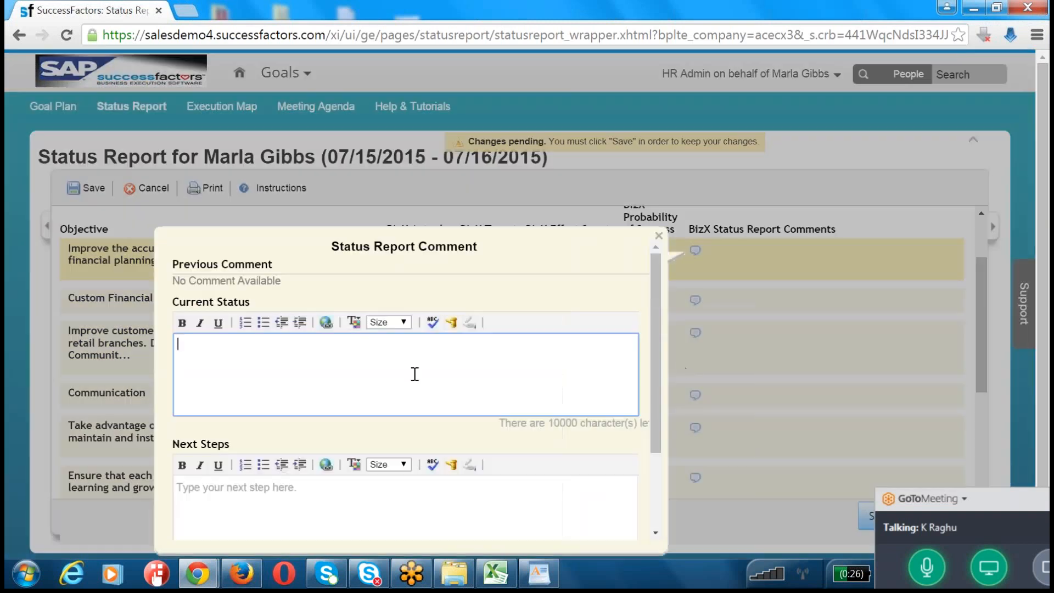
{"action": "scroll", "coordinate": [414, 372], "scroll_direction": "down", "scroll_amount": 3}
{"action": "scroll", "coordinate": [343, 395], "scroll_direction": "up", "scroll_amount": 3}
{"action": "type", "text": "Workingo n this"}
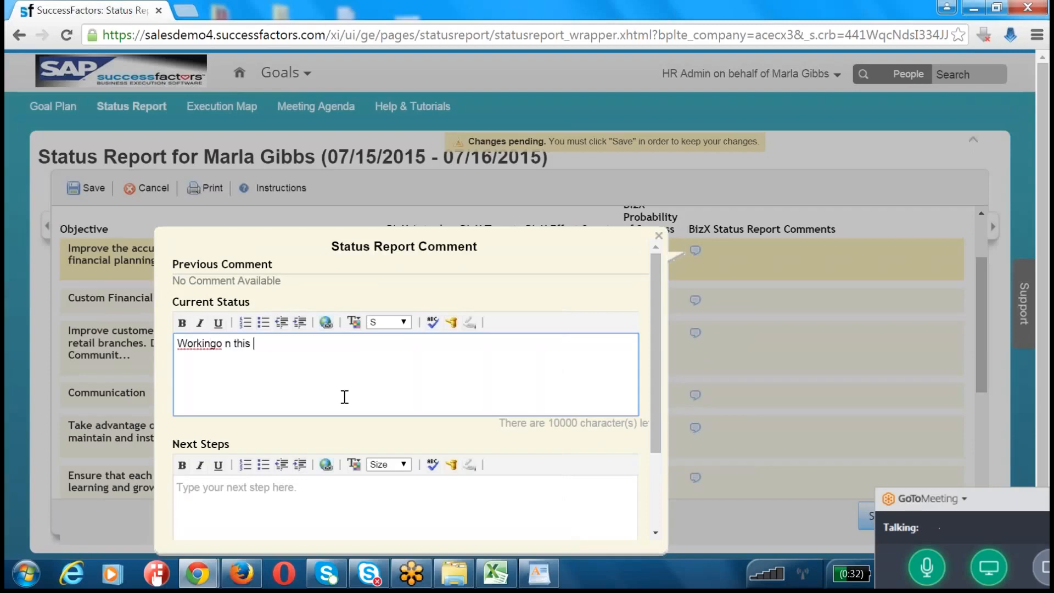
{"action": "key", "text": "ctrl+a"}
{"action": "type", "text": "Working on this"}
{"action": "scroll", "coordinate": [440, 341], "scroll_direction": "down", "scroll_amount": 5}
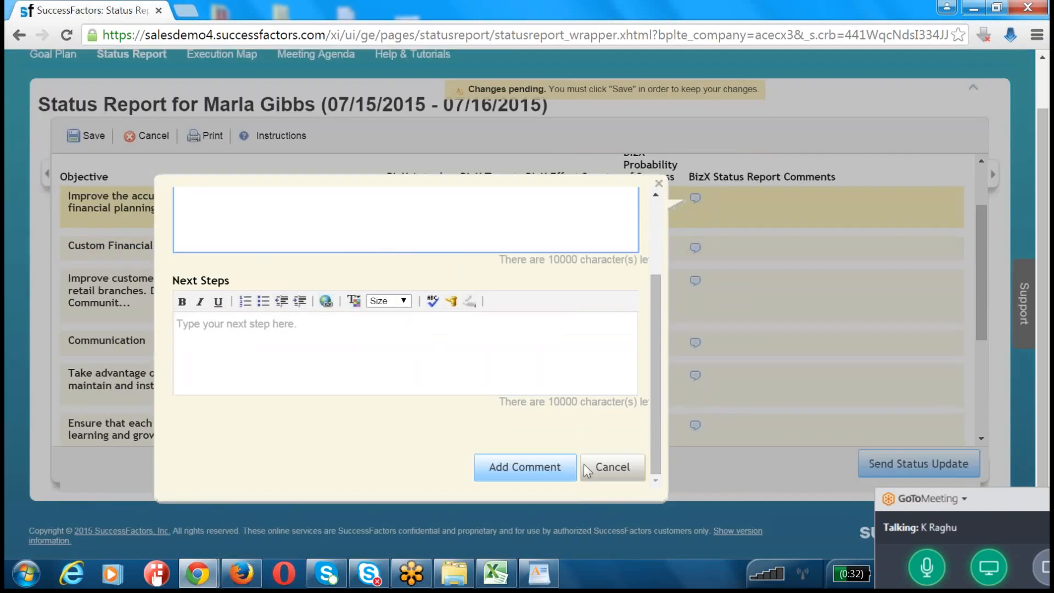
{"action": "left_click", "coordinate": [588, 468]}
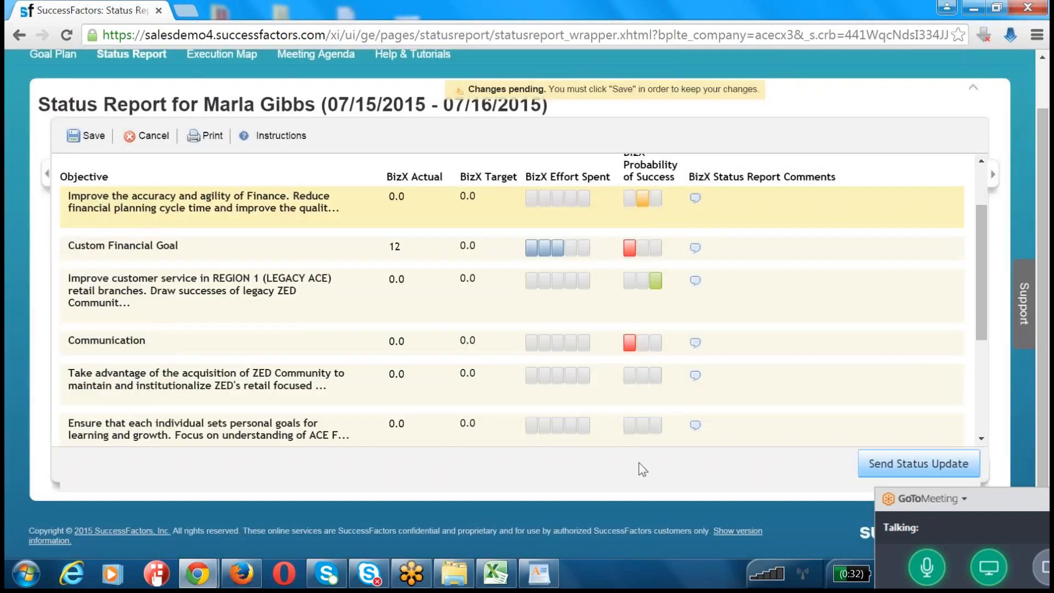
Step: Rate Custom Financial Goal's probability of success green and enter "Working on the goal with highest priority." as the current status in its comment
{"action": "left_click", "coordinate": [656, 248]}
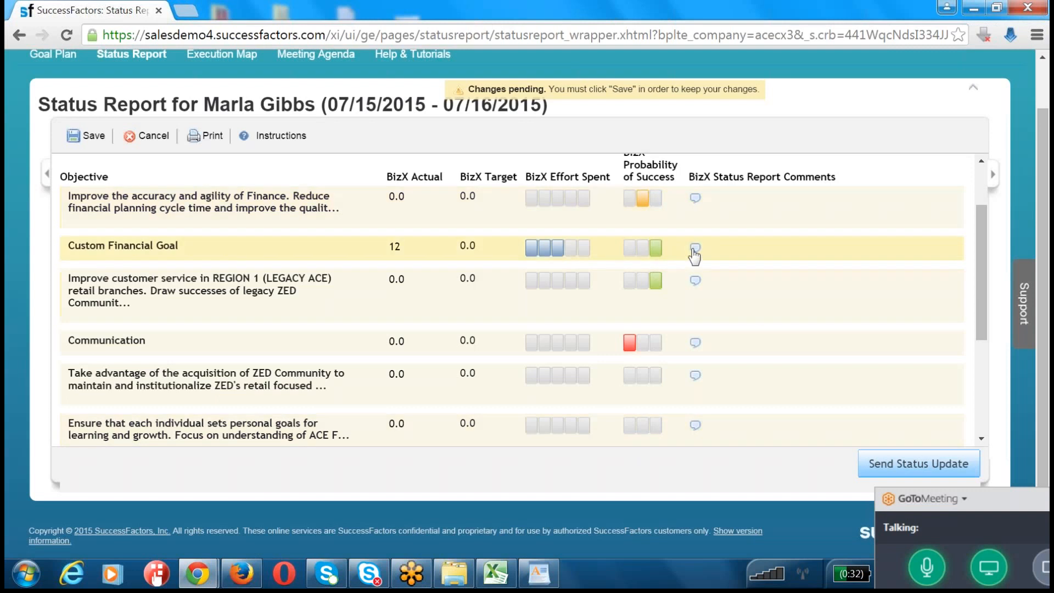
{"action": "left_click", "coordinate": [694, 340]}
{"action": "left_click", "coordinate": [354, 363]}
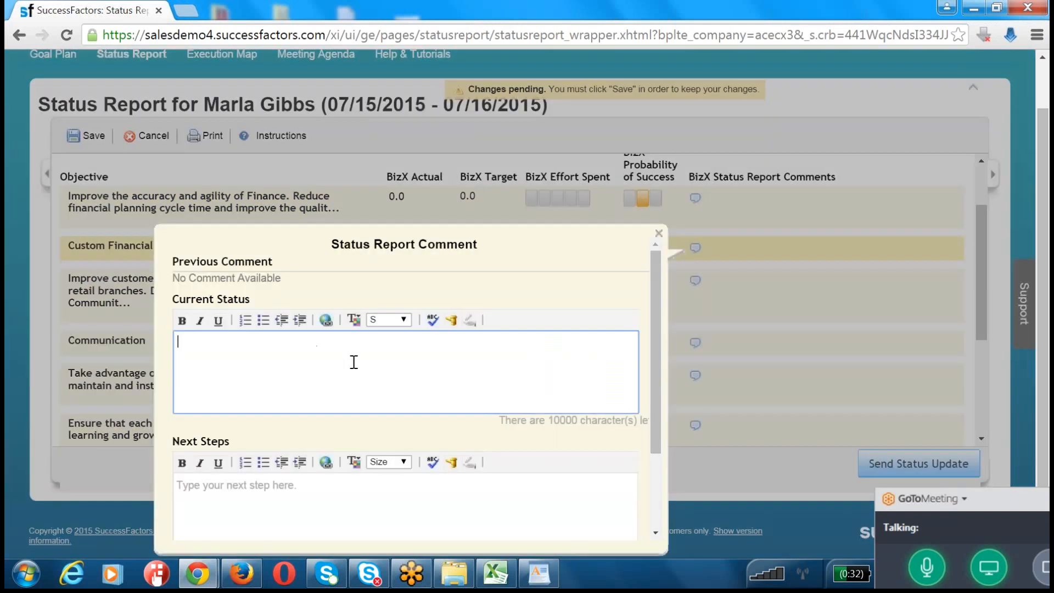
{"action": "type", "text": "Working on the goal"}
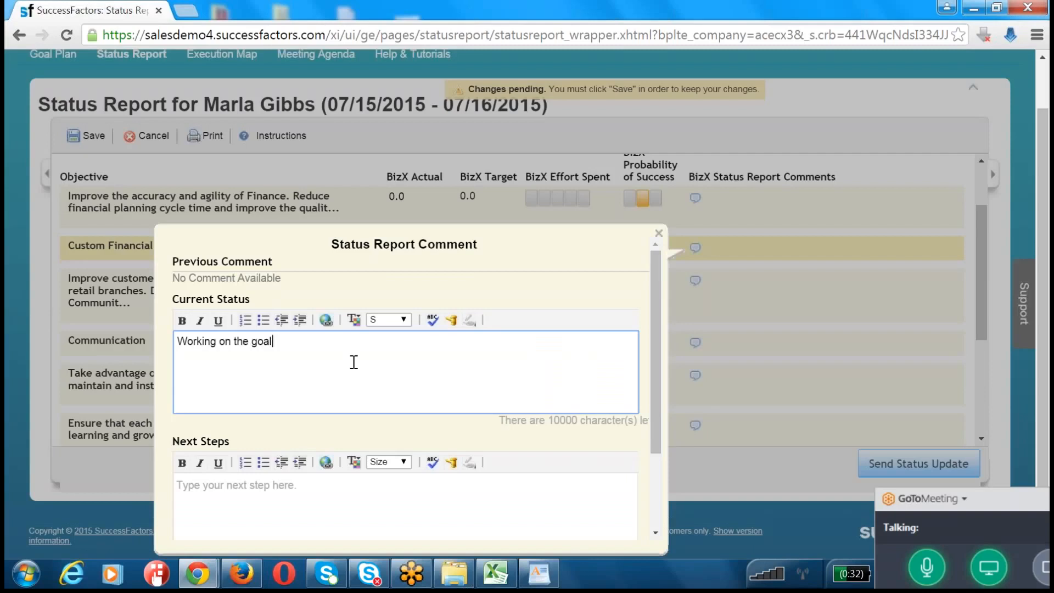
{"action": "type", "text": " with highest priority."}
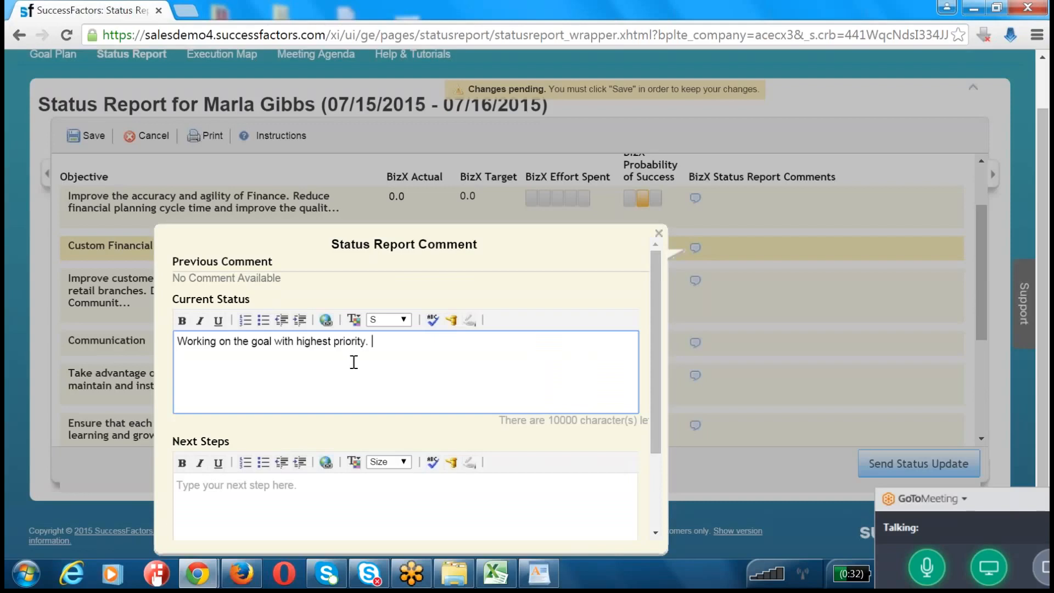
Step: Enter "Will be accomplished by next week." as the next steps, add the comment, and save the status report
{"action": "left_click", "coordinate": [335, 536]}
{"action": "type", "text": "WQil"}
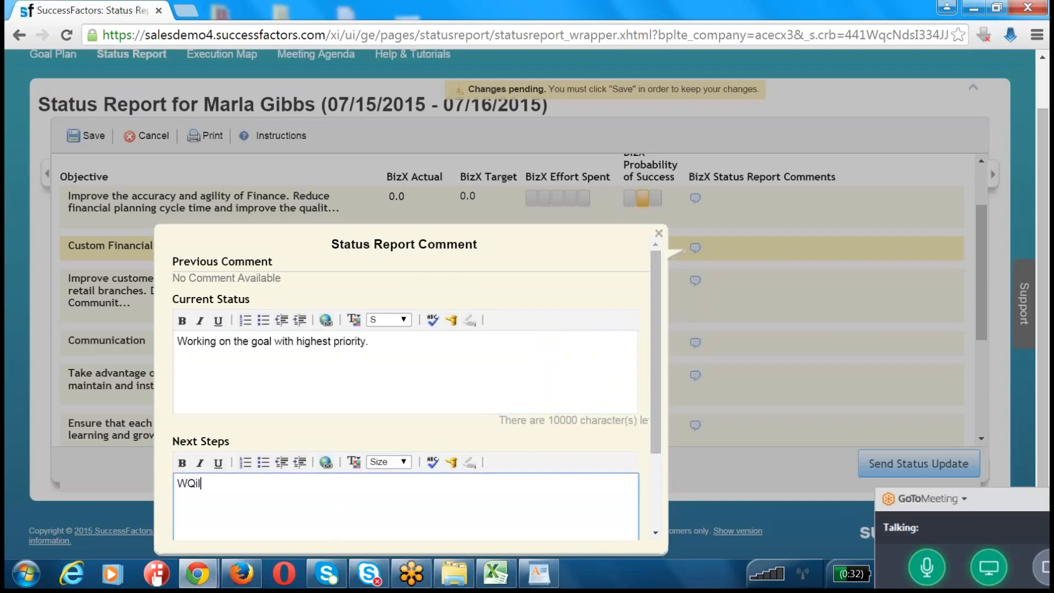
{"action": "type", "text": " be accomplib"}
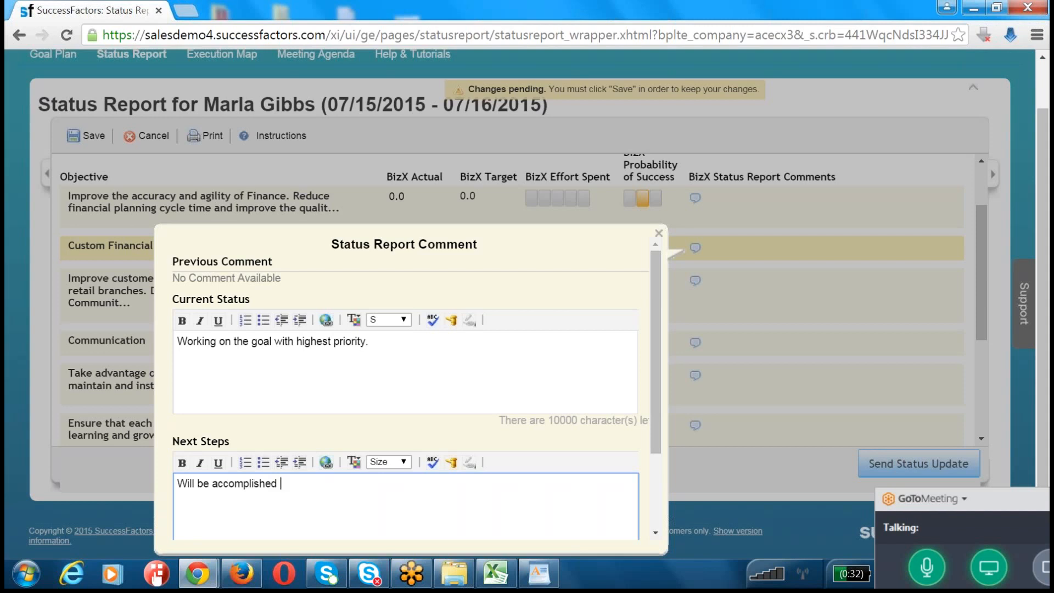
{"action": "type", "text": "hed by next week."}
{"action": "scroll", "coordinate": [327, 490], "scroll_direction": "down", "scroll_amount": 2}
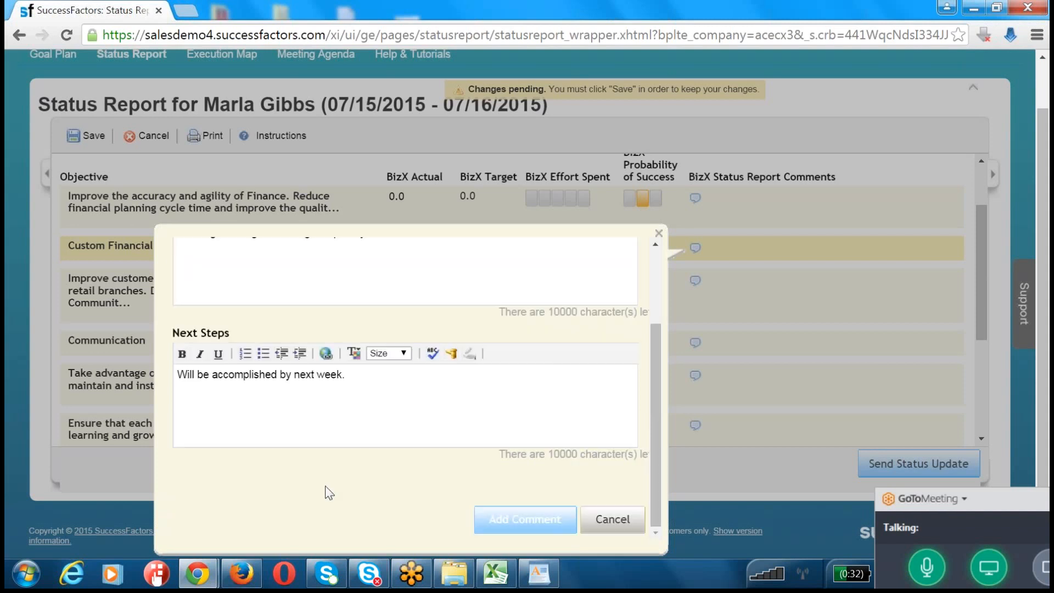
{"action": "left_click", "coordinate": [552, 531]}
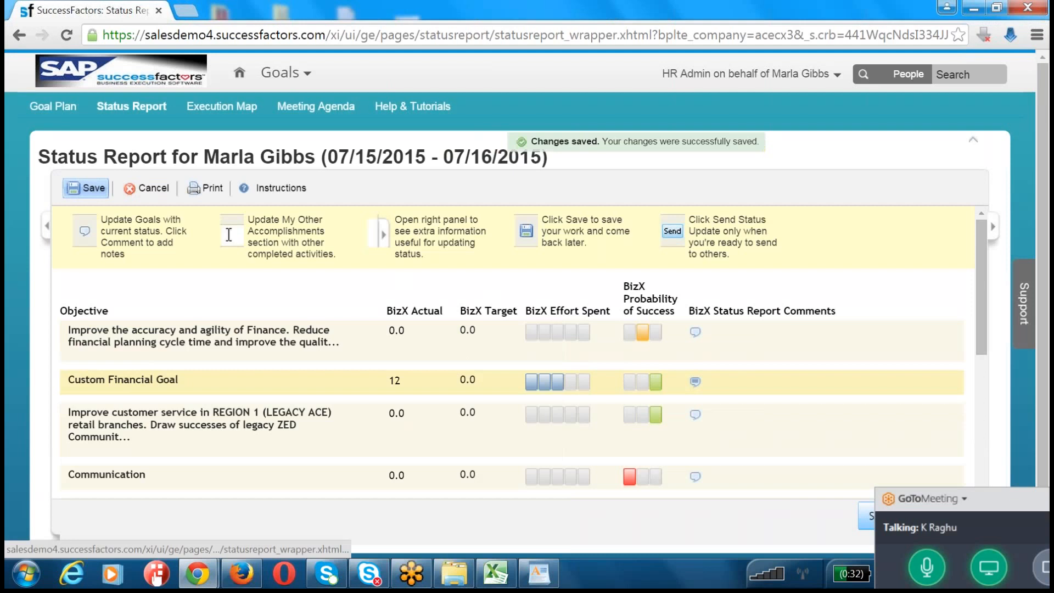
Step: Send the status update to the manager and confirm the submission
{"action": "scroll", "coordinate": [750, 441], "scroll_direction": "down", "scroll_amount": 5}
{"action": "left_click", "coordinate": [880, 471]}
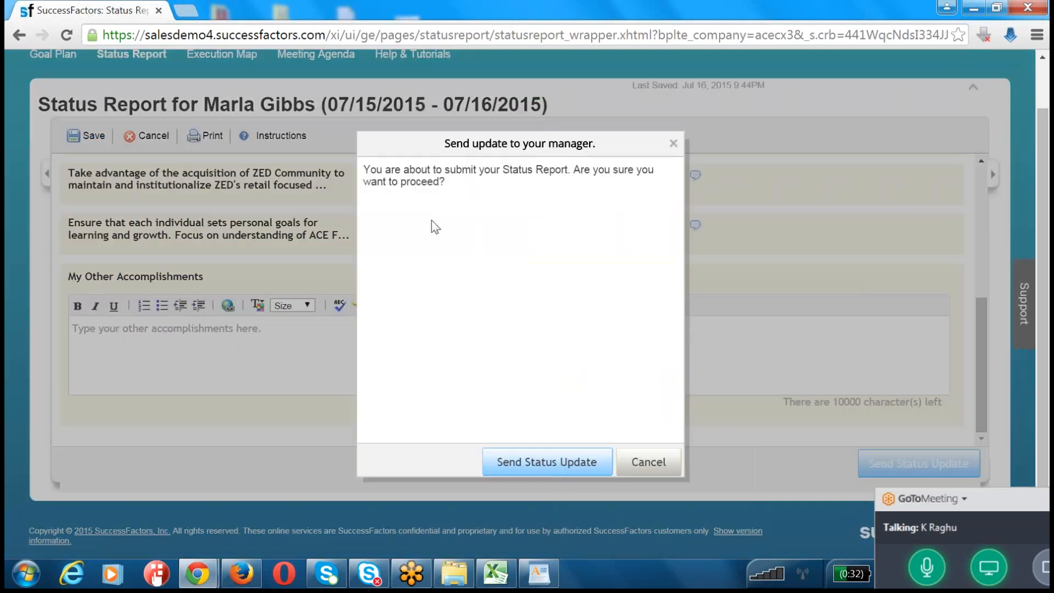
{"action": "left_click_drag", "start_coordinate": [405, 168], "coordinate": [505, 190]}
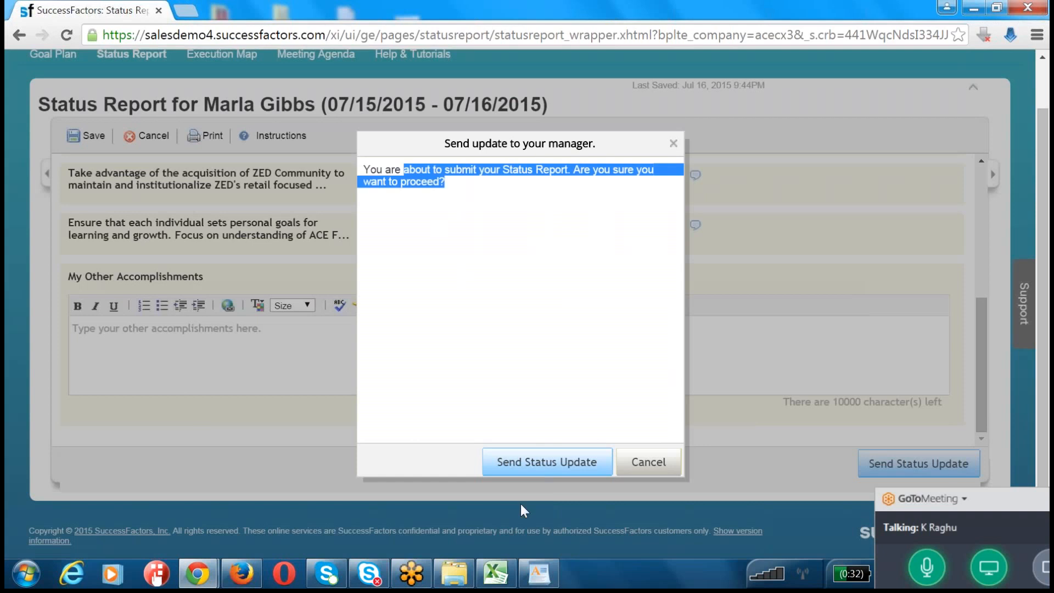
{"action": "left_click", "coordinate": [551, 463]}
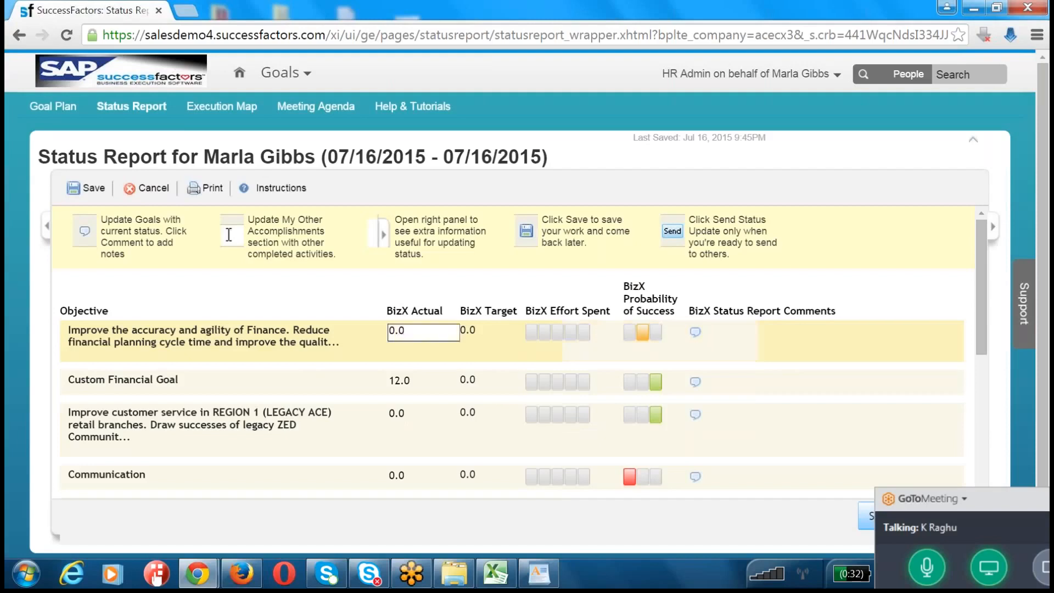
Step: Open the Execution Map, examine the recipient's goals, and trace the Communication goal up to the goal it was cascaded from
{"action": "left_click", "coordinate": [221, 106]}
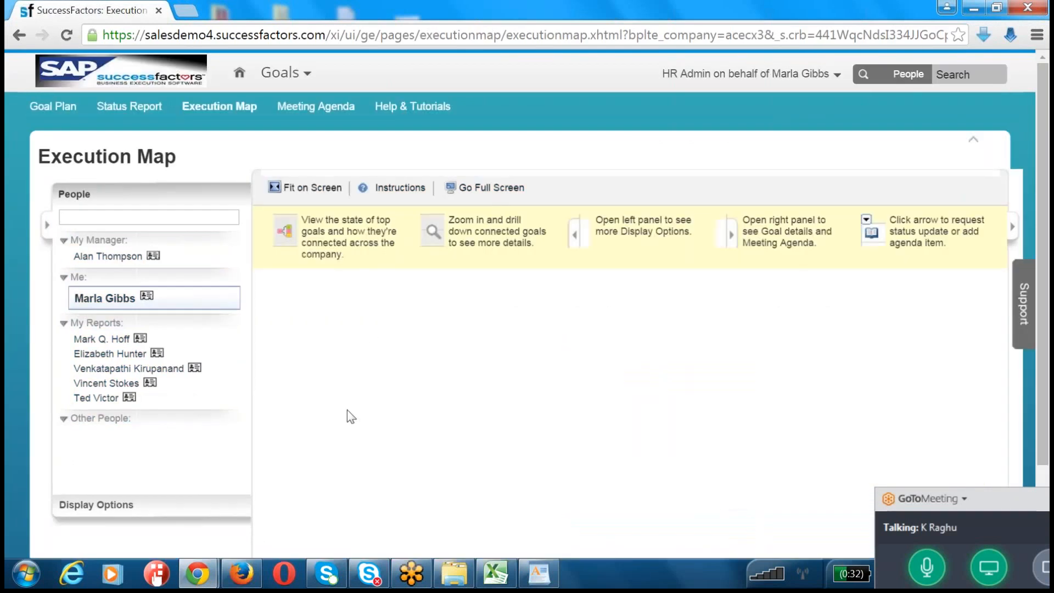
{"action": "scroll", "coordinate": [347, 411], "scroll_direction": "down", "scroll_amount": 2}
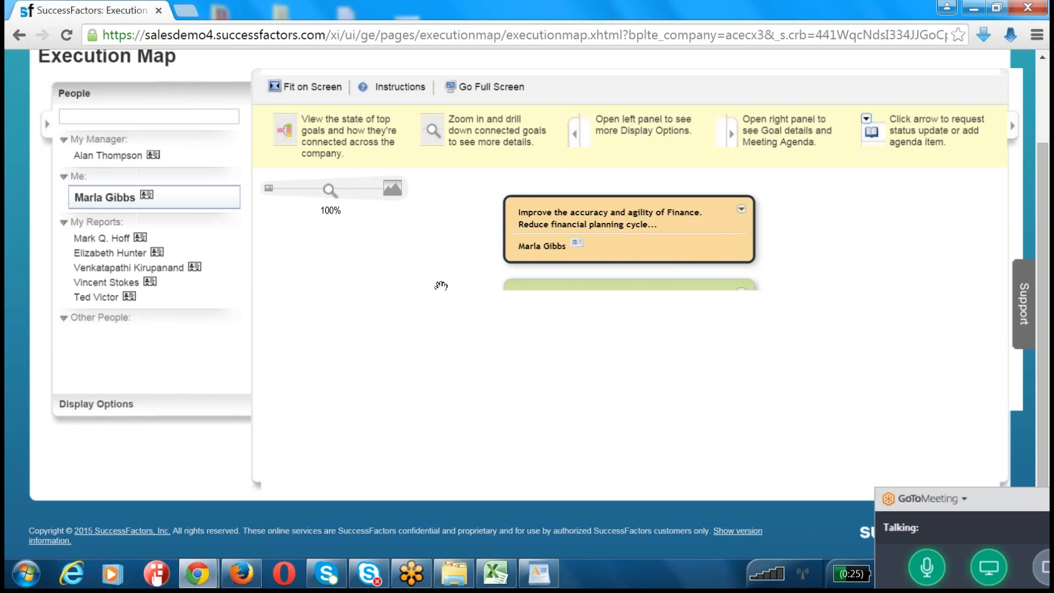
{"action": "scroll", "coordinate": [441, 286], "scroll_direction": "down", "scroll_amount": 5}
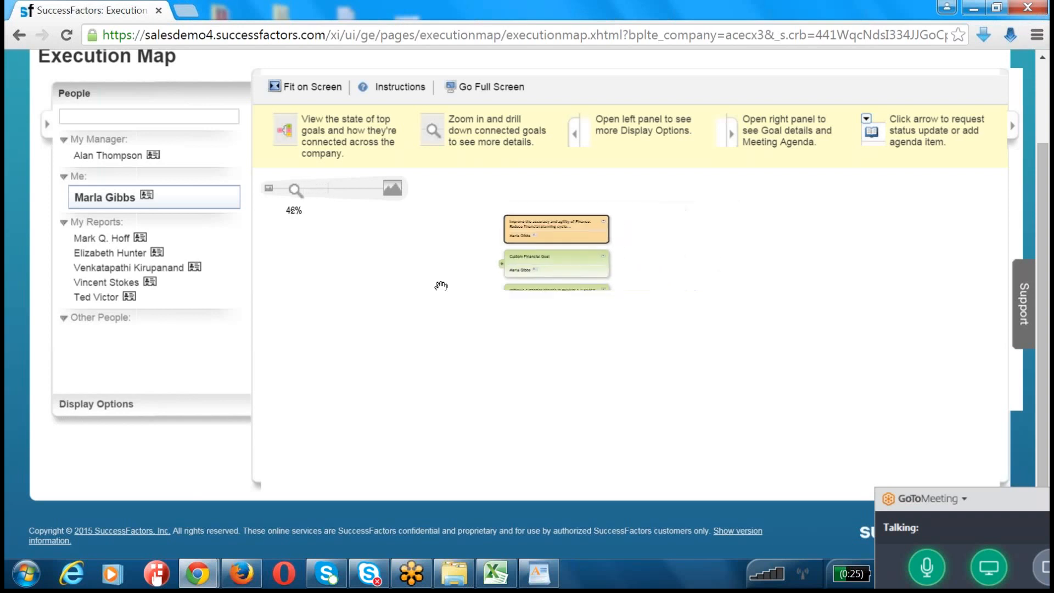
{"action": "scroll", "coordinate": [441, 285], "scroll_direction": "down", "scroll_amount": 2}
{"action": "scroll", "coordinate": [442, 286], "scroll_direction": "up", "scroll_amount": 2}
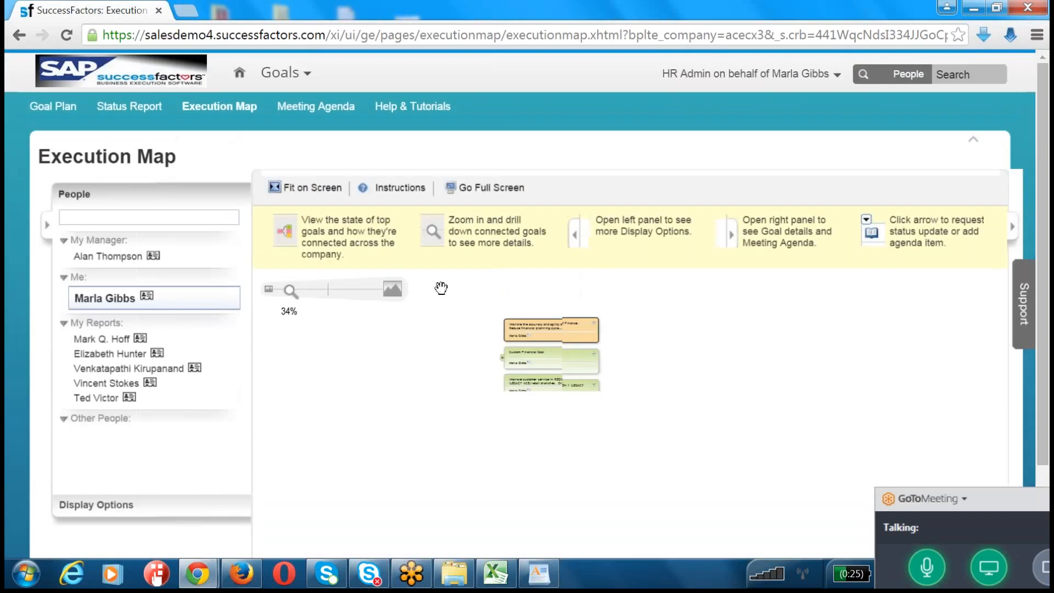
{"action": "scroll", "coordinate": [441, 289], "scroll_direction": "up", "scroll_amount": 3}
{"action": "scroll", "coordinate": [743, 339], "scroll_direction": "down", "scroll_amount": 2}
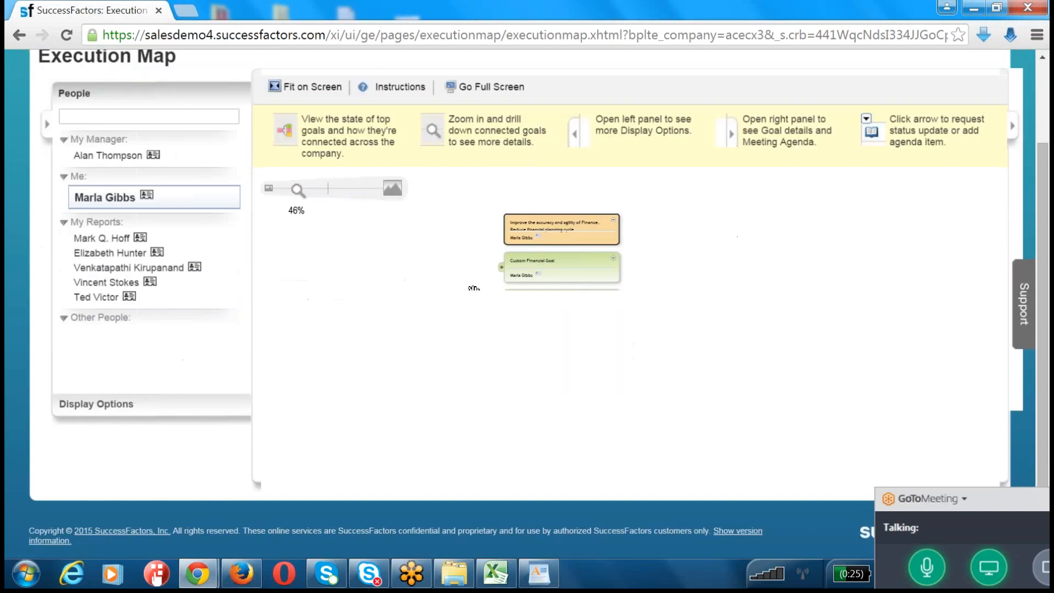
{"action": "scroll", "coordinate": [574, 325], "scroll_direction": "up", "scroll_amount": 3}
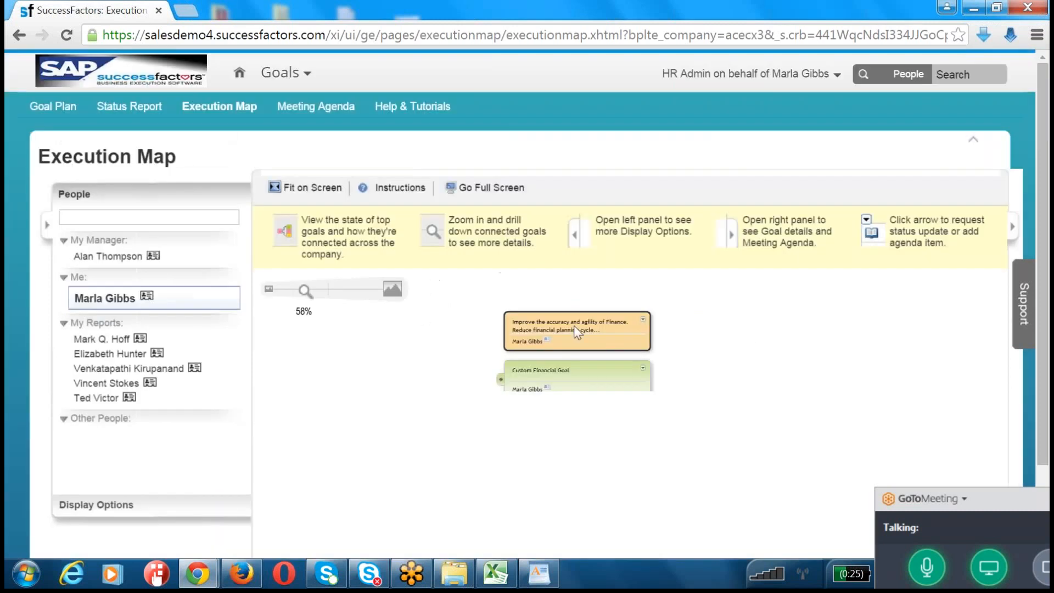
{"action": "left_click_drag", "start_coordinate": [571, 374], "coordinate": [580, 300]}
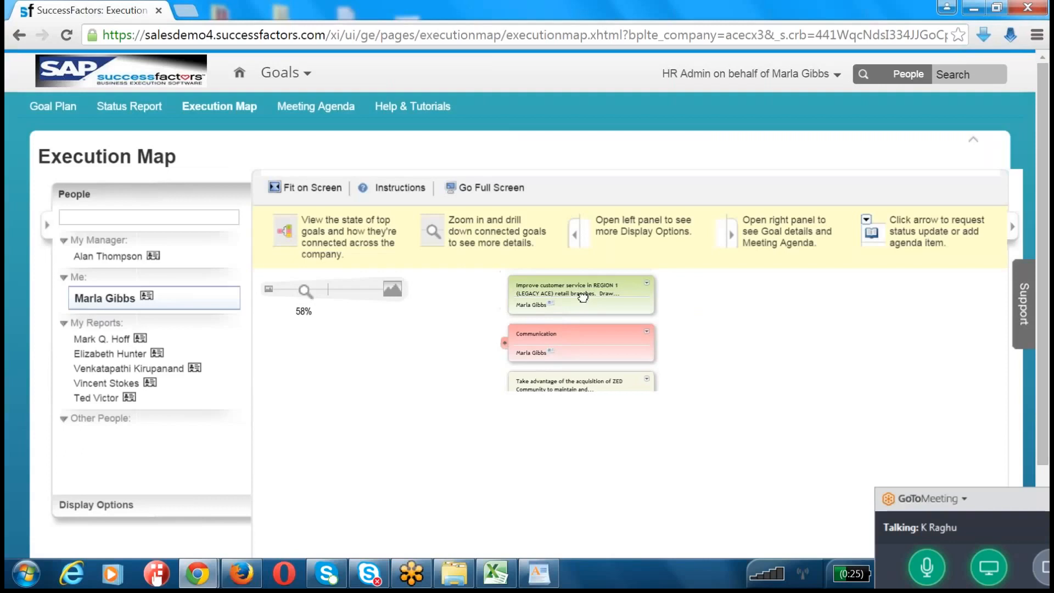
{"action": "left_click", "coordinate": [505, 348]}
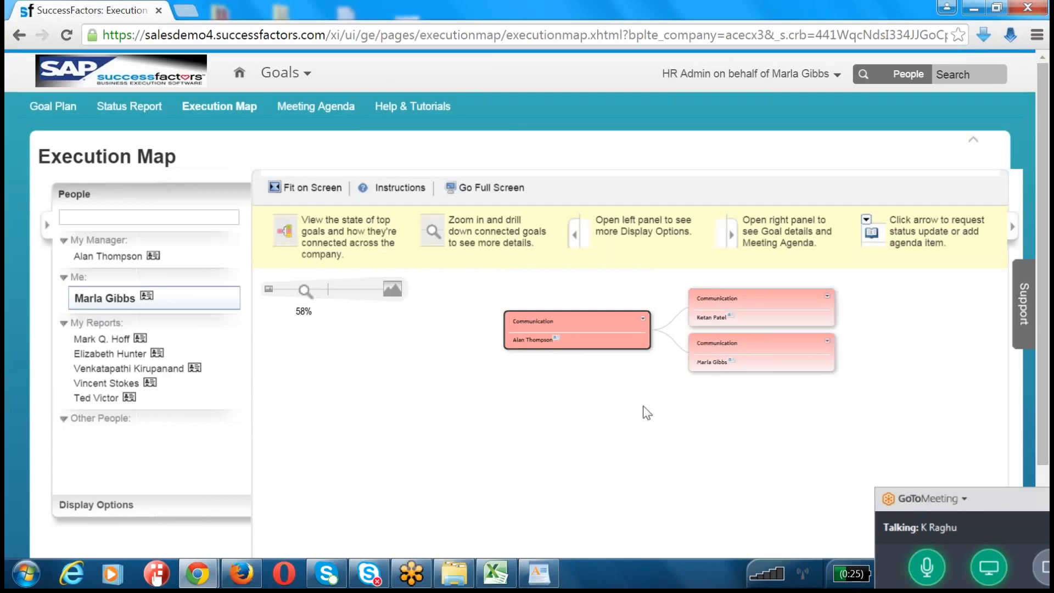
Step: Open the Meeting Agenda, include the recipient's own goals, exclude the direct reports' goals, and look through the goal filters
{"action": "left_click", "coordinate": [325, 112]}
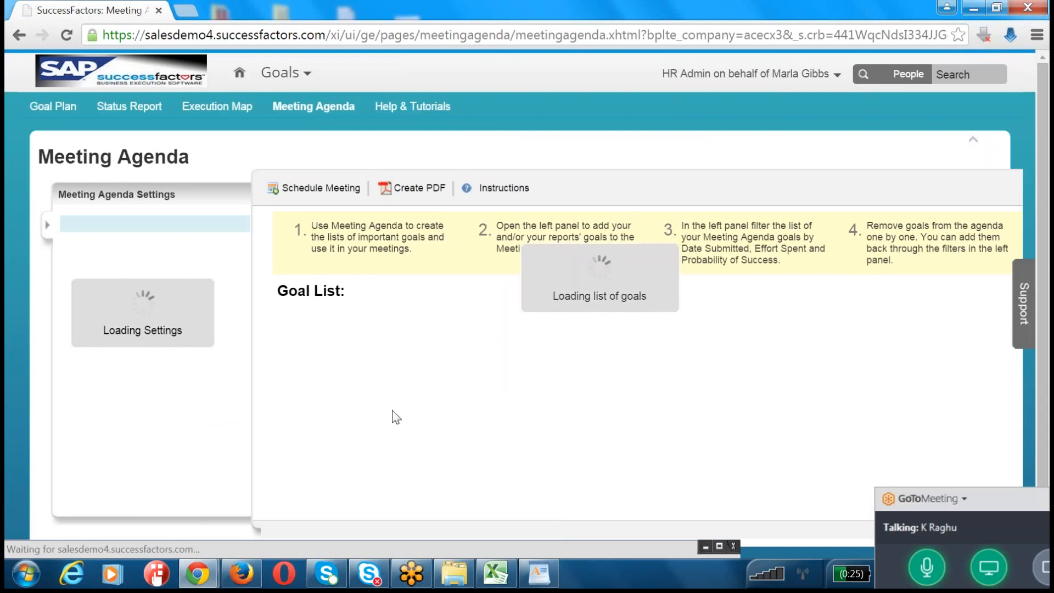
{"action": "scroll", "coordinate": [387, 330], "scroll_direction": "down", "scroll_amount": 8}
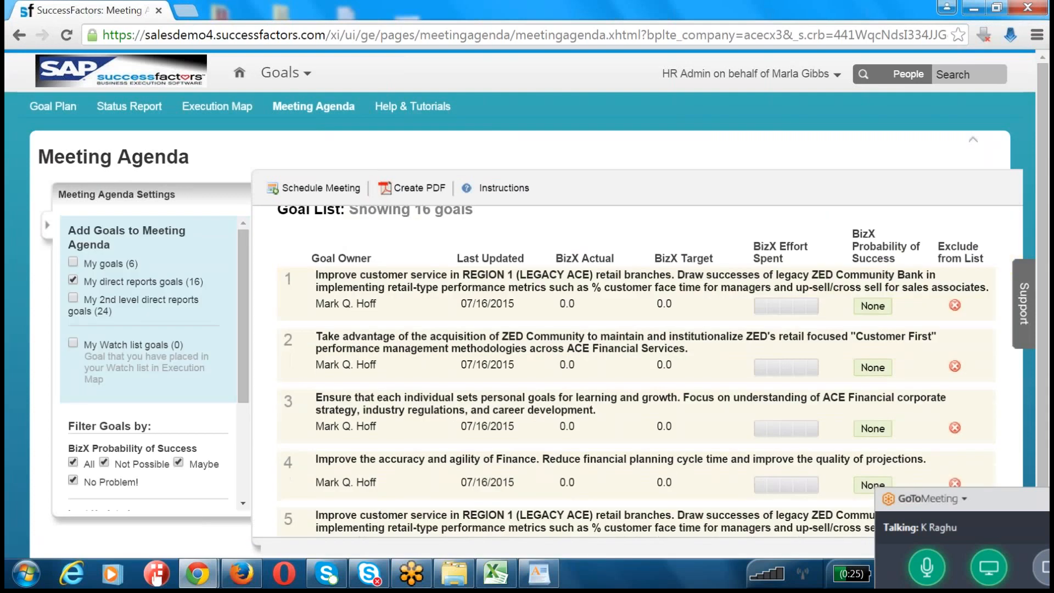
{"action": "scroll", "coordinate": [631, 340], "scroll_direction": "down", "scroll_amount": 7}
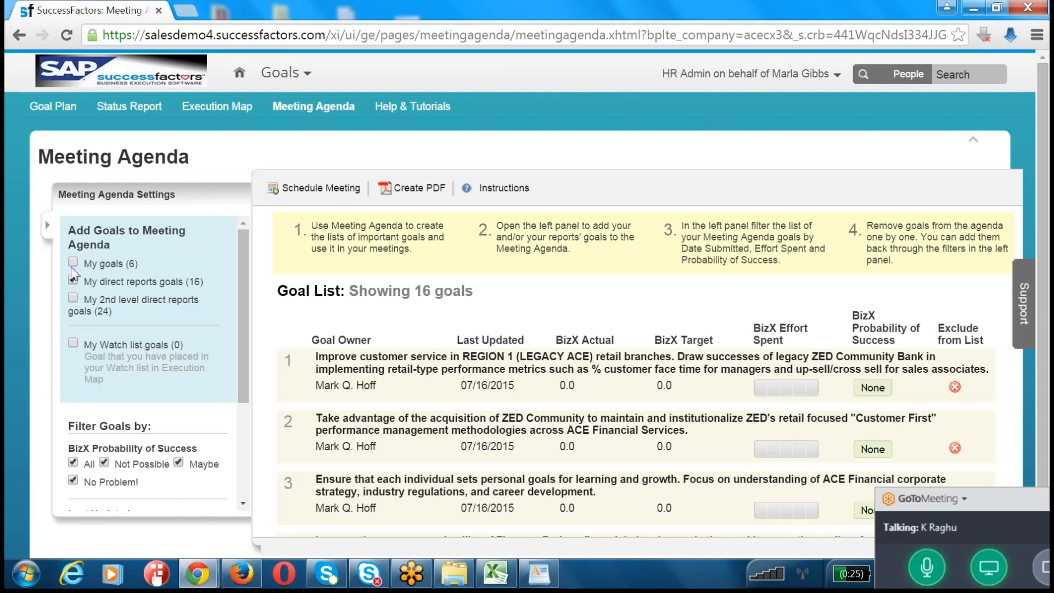
{"action": "left_click", "coordinate": [73, 262]}
{"action": "left_click", "coordinate": [72, 281]}
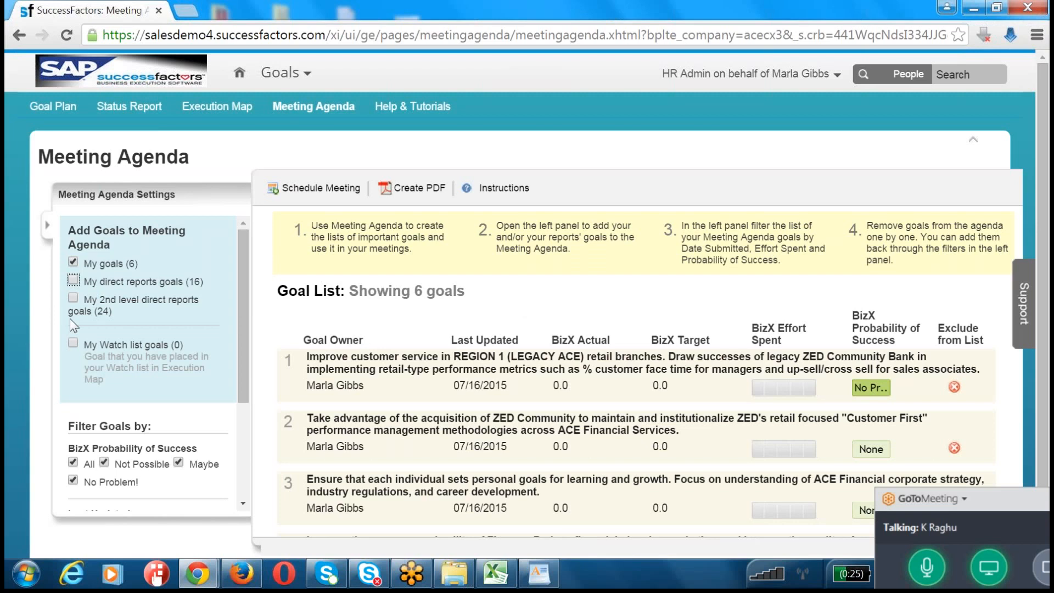
{"action": "scroll", "coordinate": [114, 465], "scroll_direction": "down", "scroll_amount": 3}
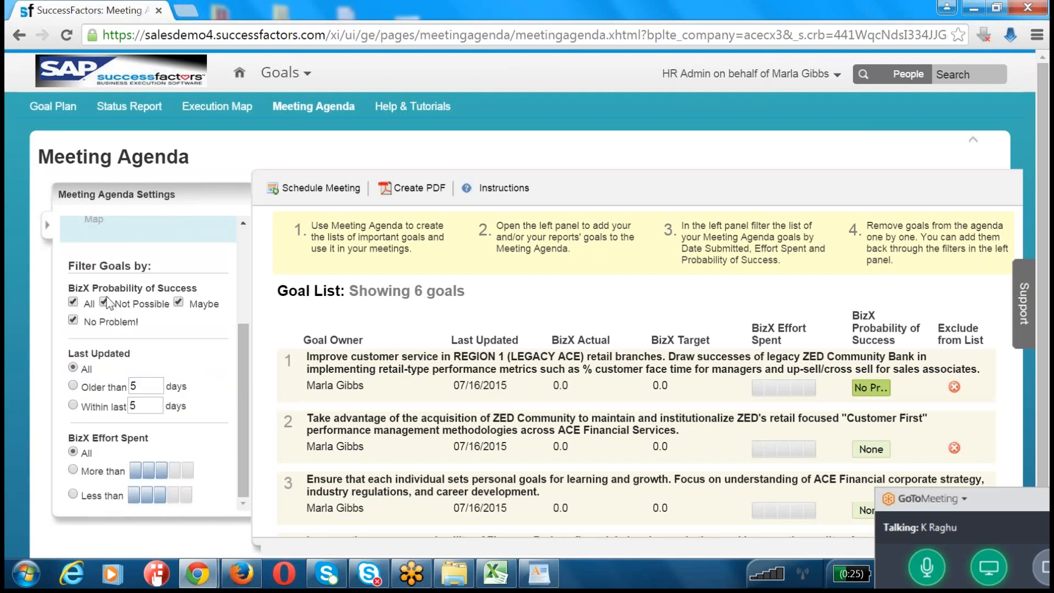
{"action": "scroll", "coordinate": [105, 413], "scroll_direction": "down", "scroll_amount": 1}
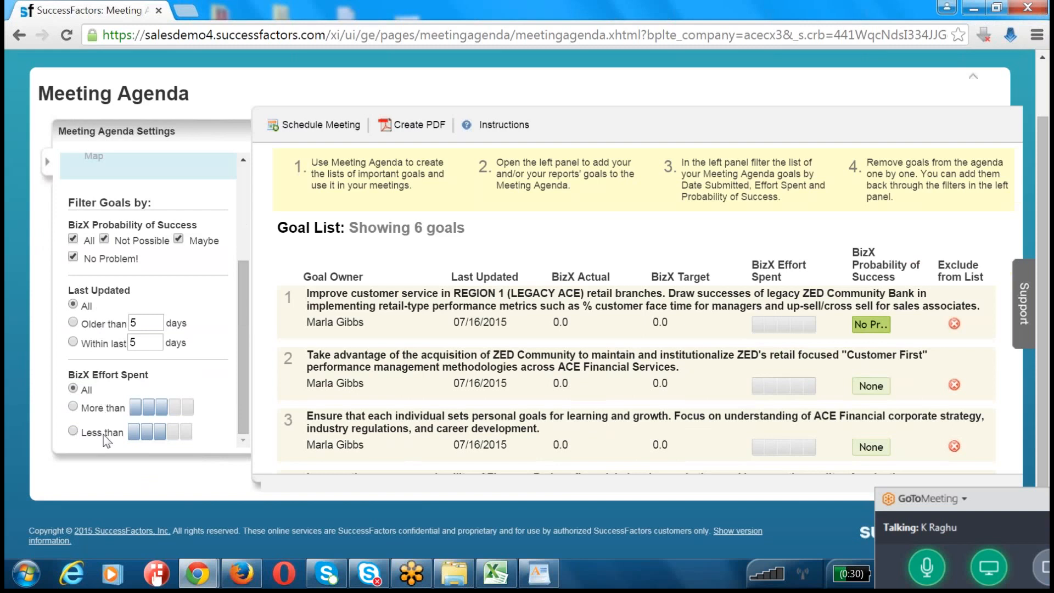
{"action": "scroll", "coordinate": [104, 434], "scroll_direction": "up", "scroll_amount": 5}
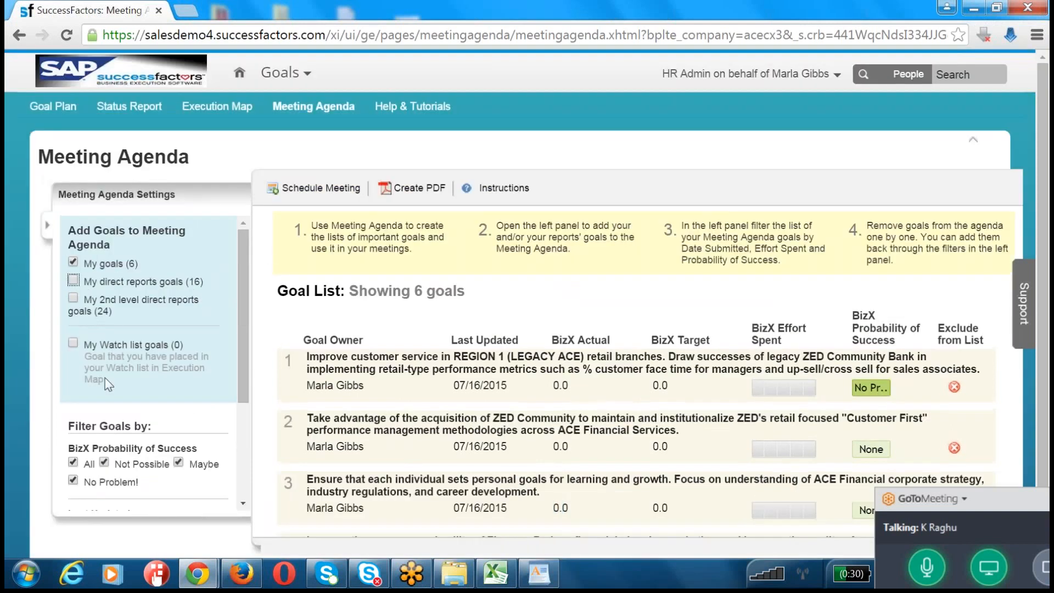
Step: Schedule a meeting from the agenda as a calendar appointment, and create, check and close the agenda's PDF
{"action": "left_click", "coordinate": [322, 189]}
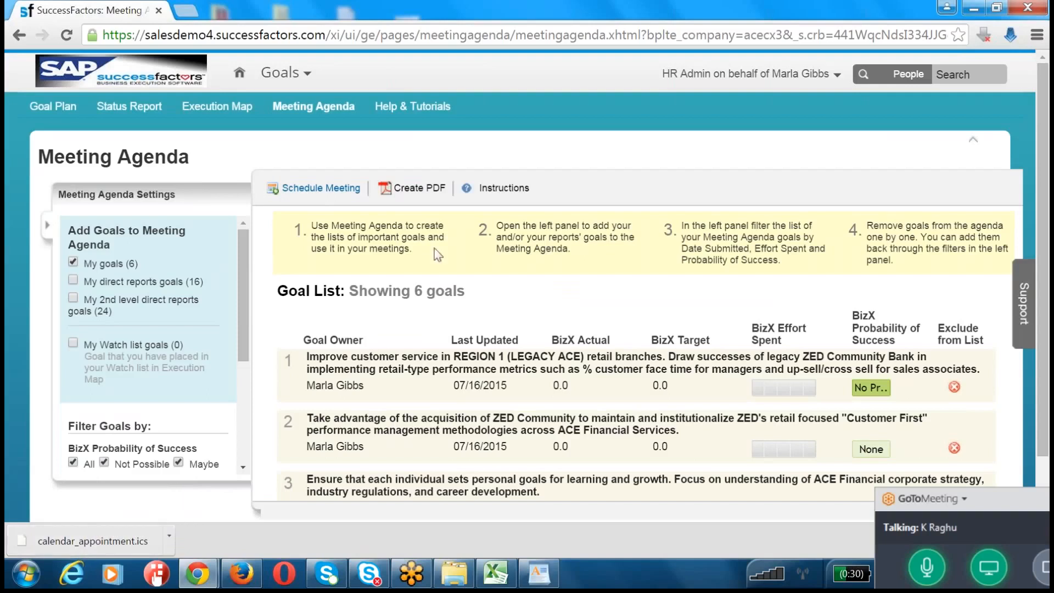
{"action": "left_click", "coordinate": [412, 187]}
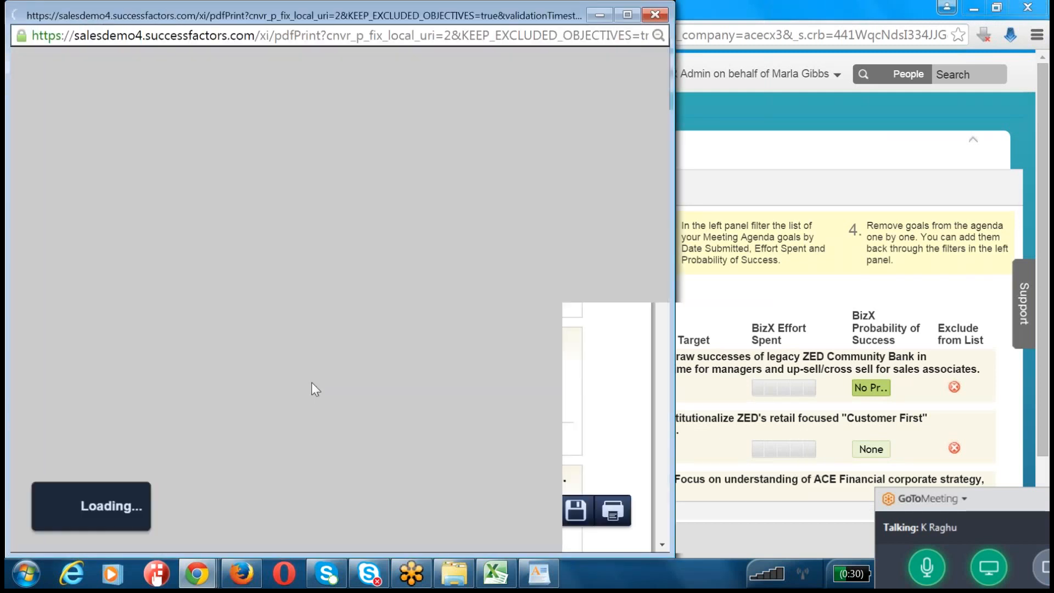
{"action": "scroll", "coordinate": [311, 383], "scroll_direction": "down", "scroll_amount": 10}
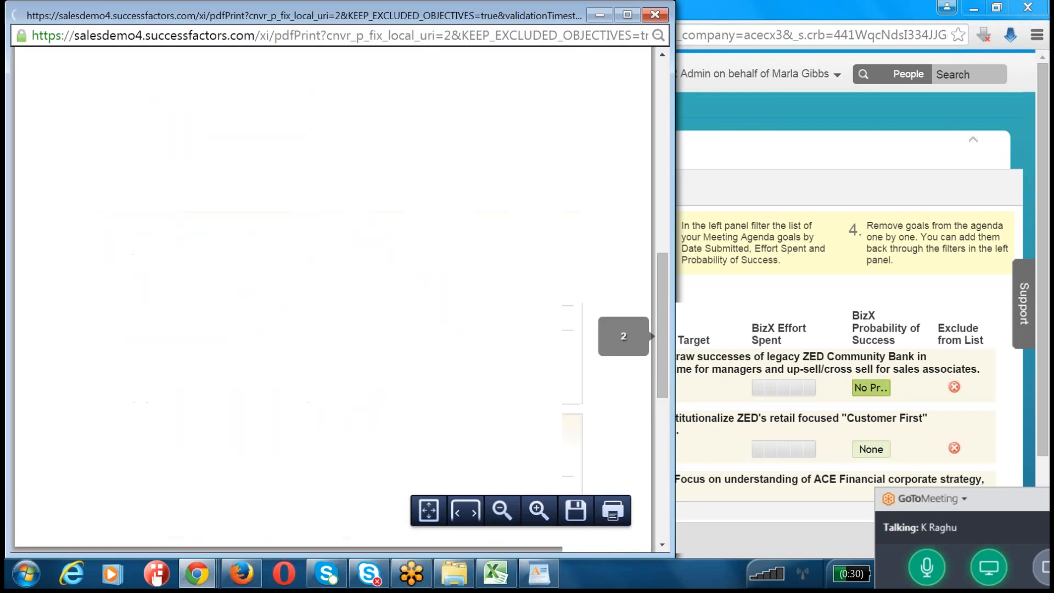
{"action": "scroll", "coordinate": [451, 170], "scroll_direction": "up", "scroll_amount": 10}
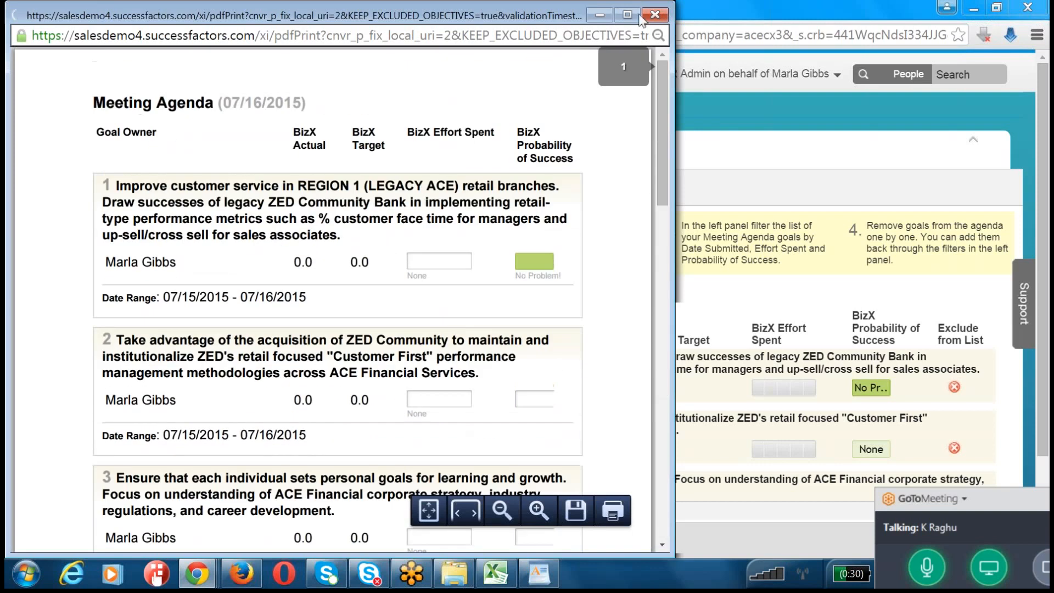
{"action": "left_click", "coordinate": [654, 15]}
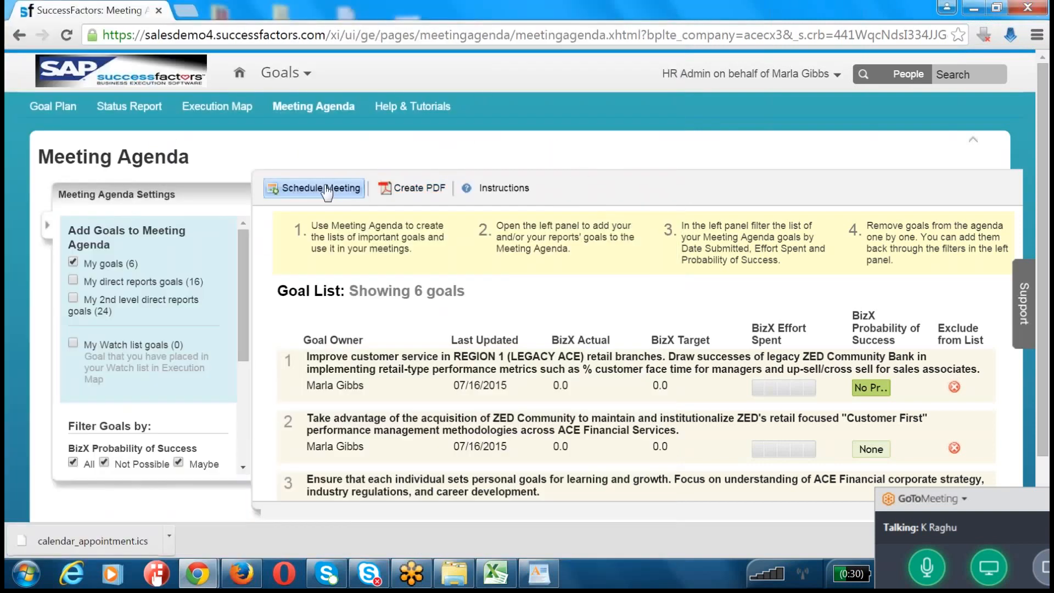
Step: View the recipient's status report with the people list expanded, and end the proxy session to return to HR Admin
{"action": "left_click", "coordinate": [136, 108]}
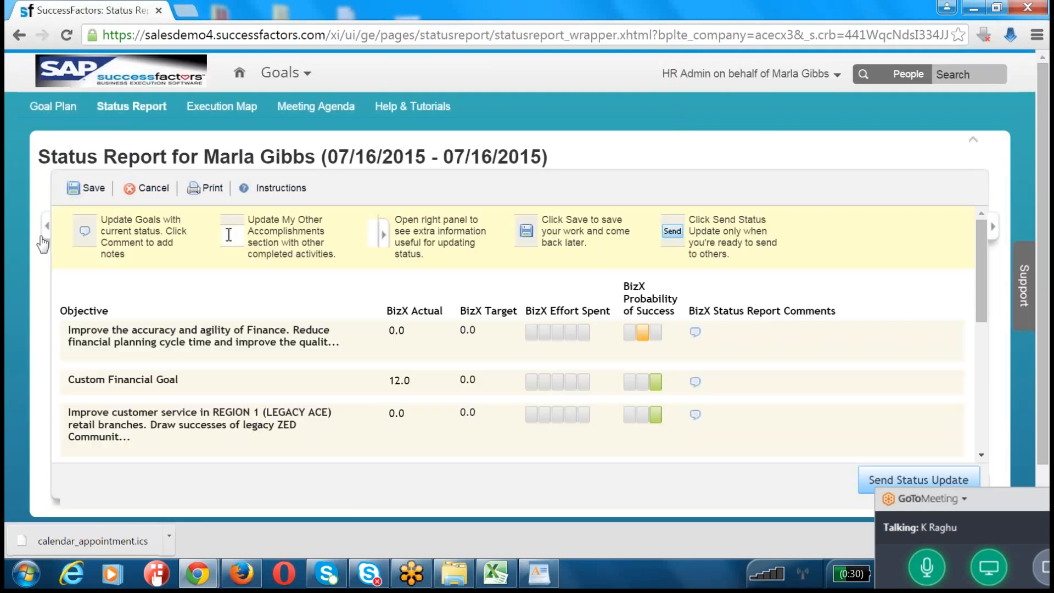
{"action": "left_click", "coordinate": [47, 226]}
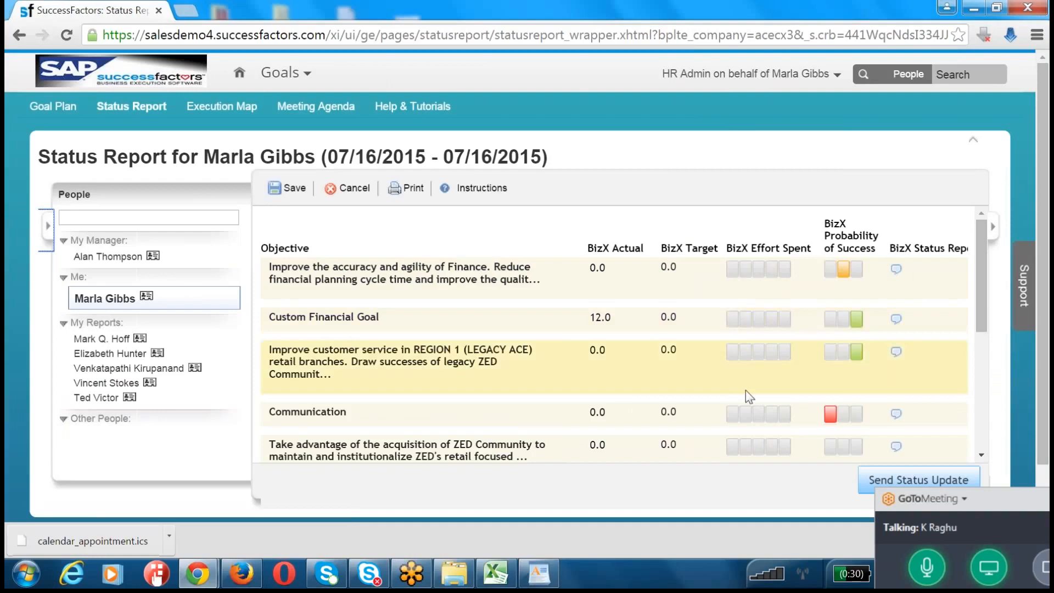
{"action": "left_click", "coordinate": [768, 80]}
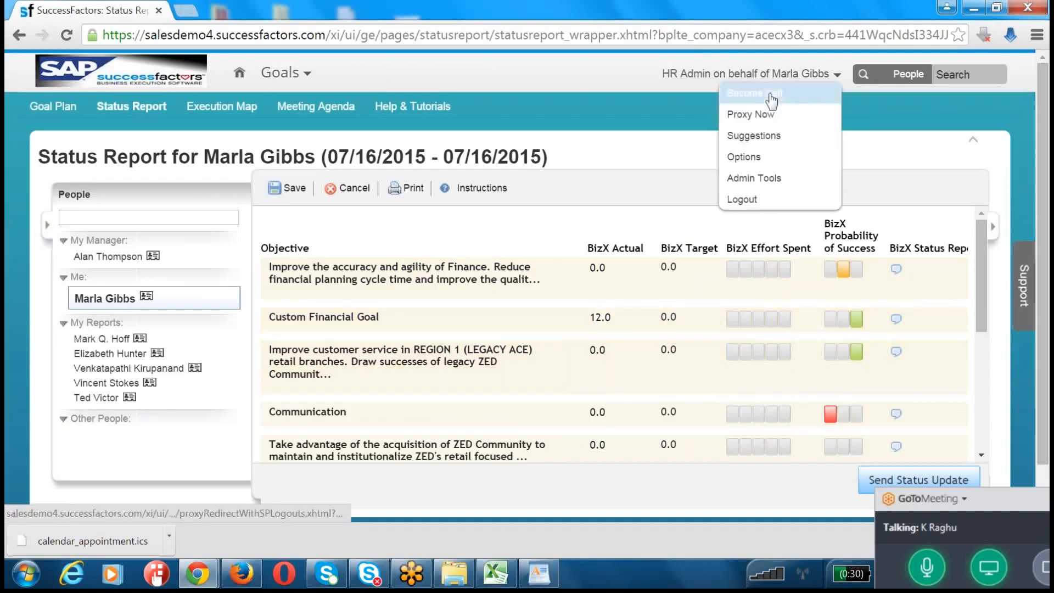
{"action": "left_click", "coordinate": [814, 89]}
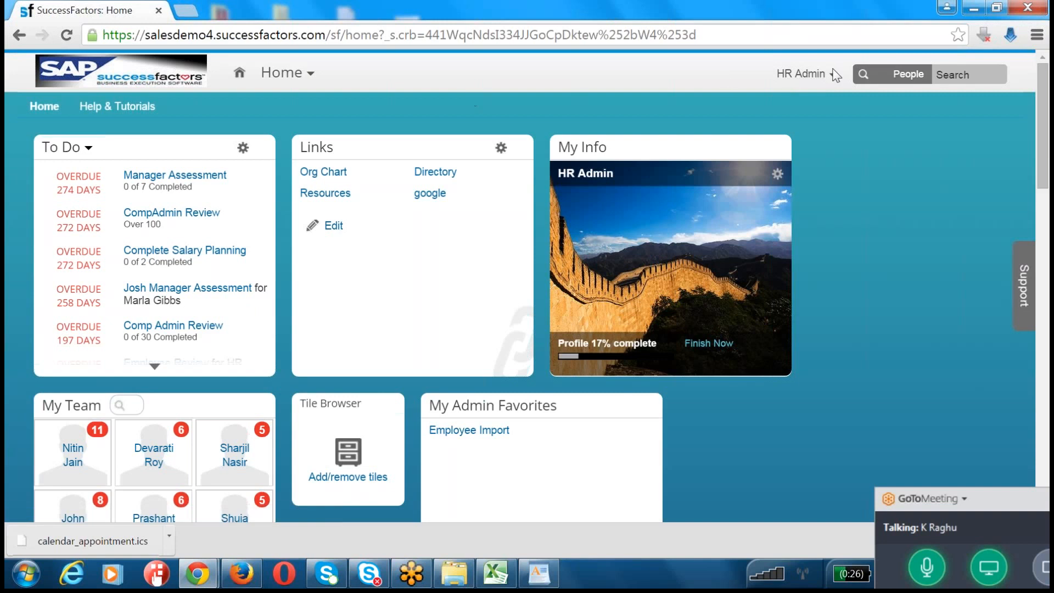
Step: Start a proxy session as the recipient's manager by entering and selecting the manager as the target user
{"action": "left_click", "coordinate": [823, 80]}
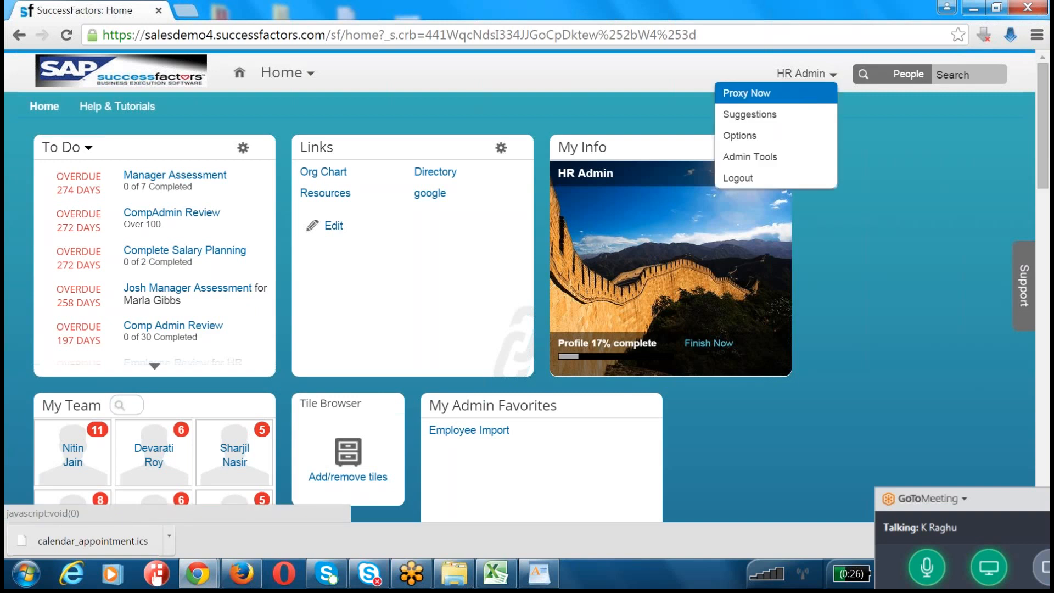
{"action": "left_click", "coordinate": [808, 93]}
{"action": "type", "text": "alan"}
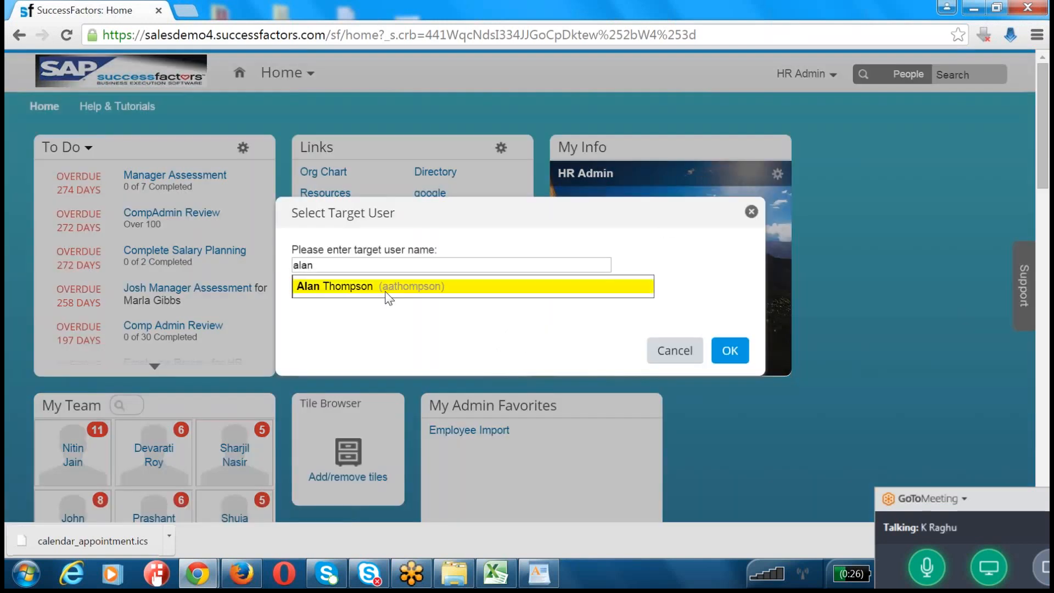
{"action": "left_click", "coordinate": [386, 296]}
{"action": "left_click", "coordinate": [742, 354]}
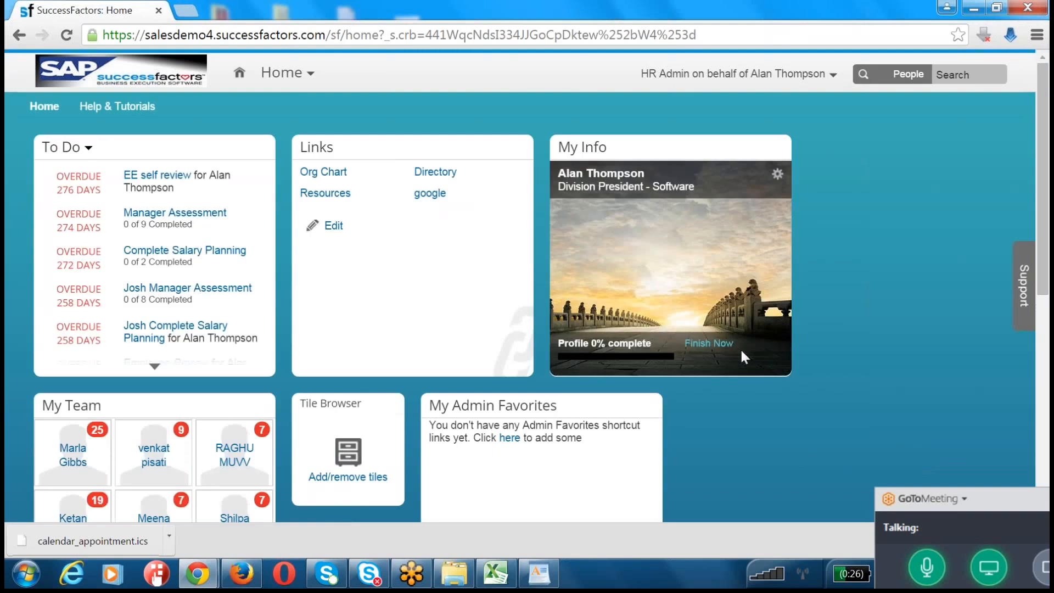
Step: Open the manager's own status report under Goals, expand the people list, and review the goals and probability-of-success ratings
{"action": "left_click", "coordinate": [285, 73]}
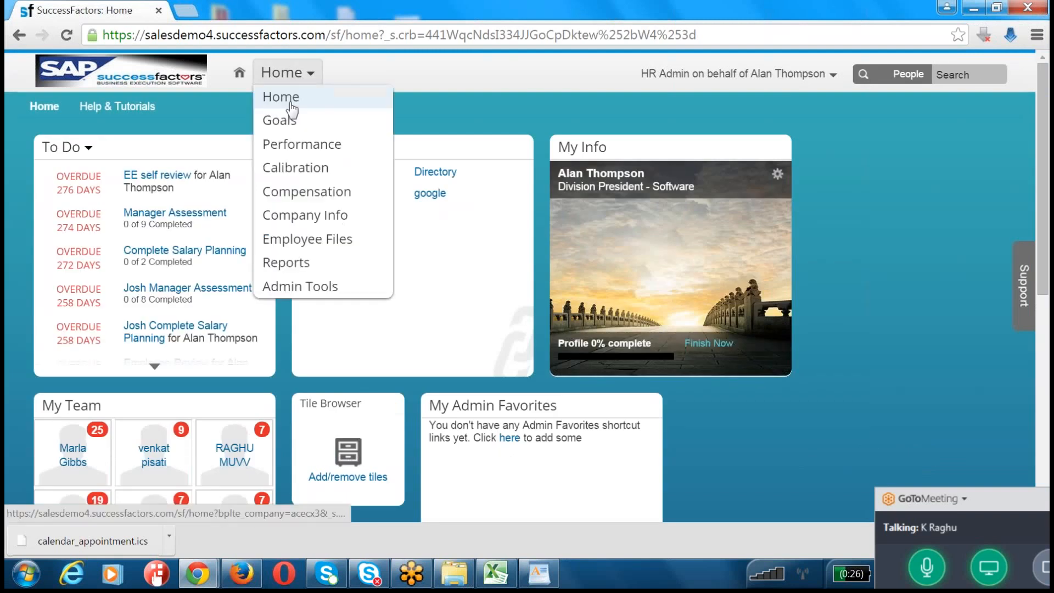
{"action": "left_click", "coordinate": [279, 120]}
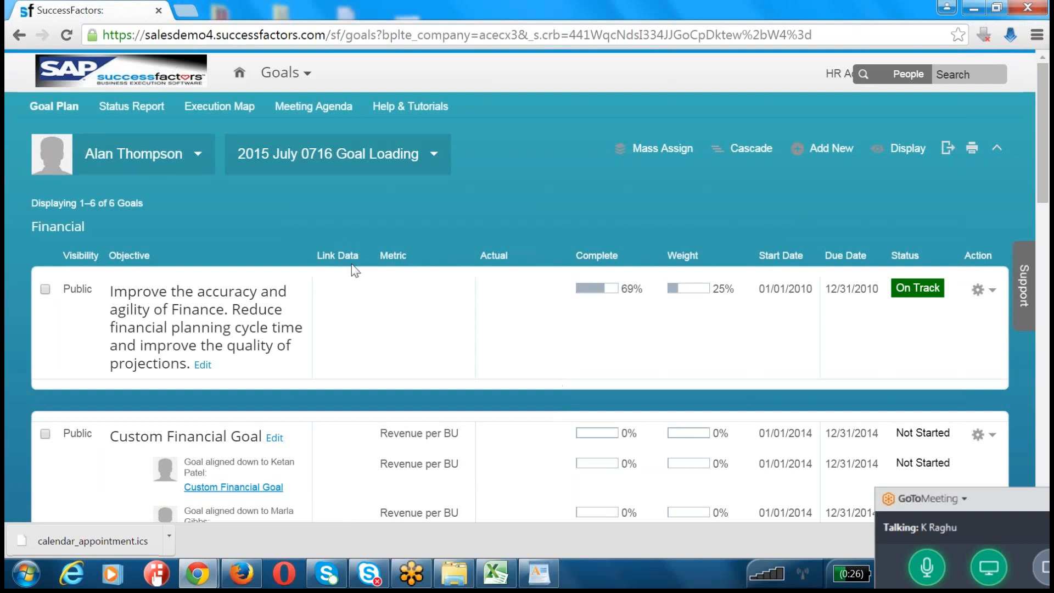
{"action": "left_click", "coordinate": [132, 110]}
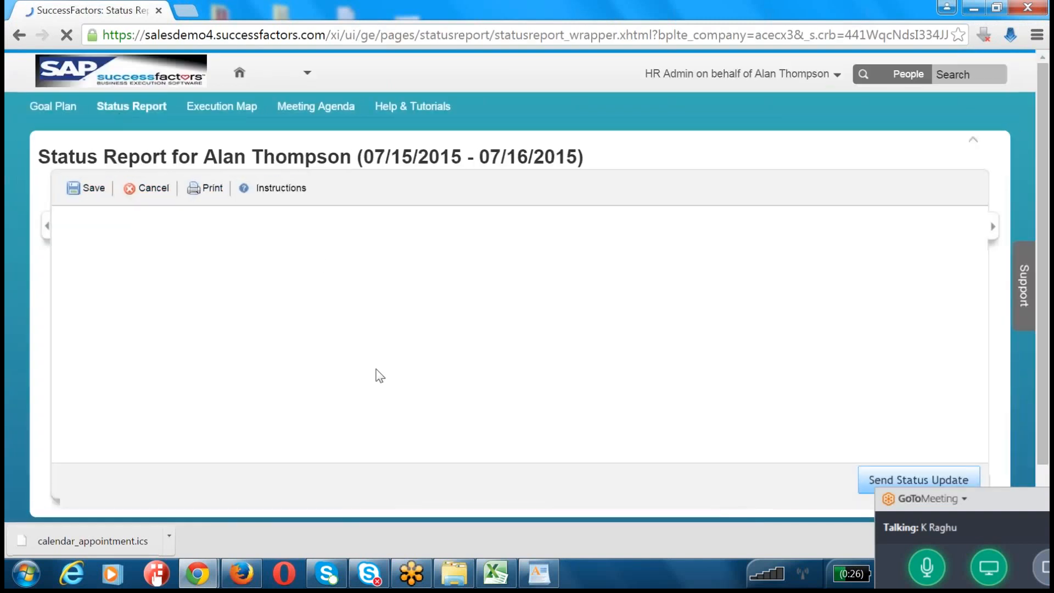
{"action": "left_click", "coordinate": [46, 233]}
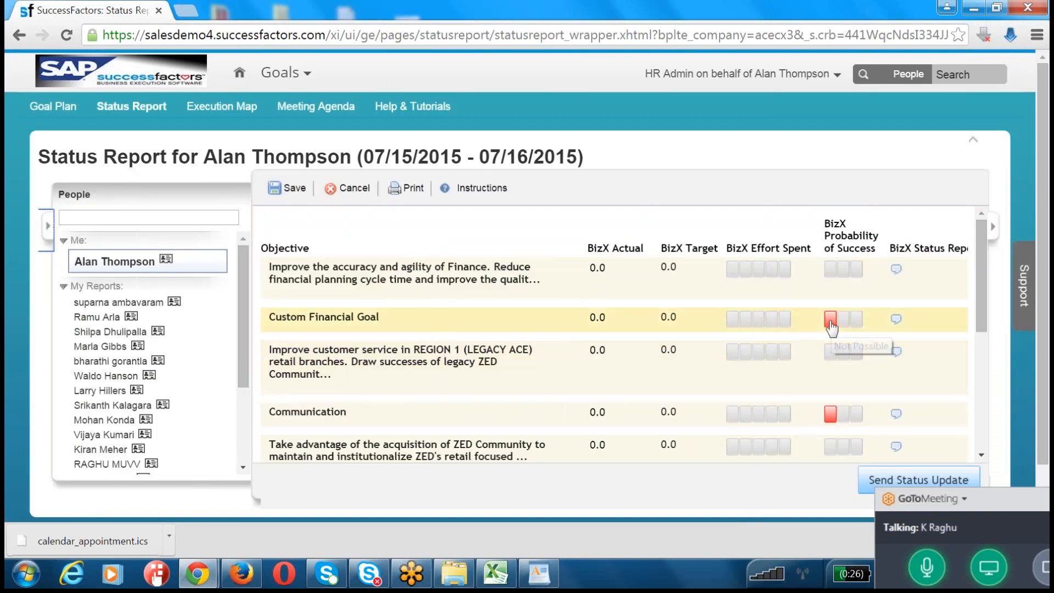
{"action": "scroll", "coordinate": [615, 357], "scroll_direction": "down", "scroll_amount": 10}
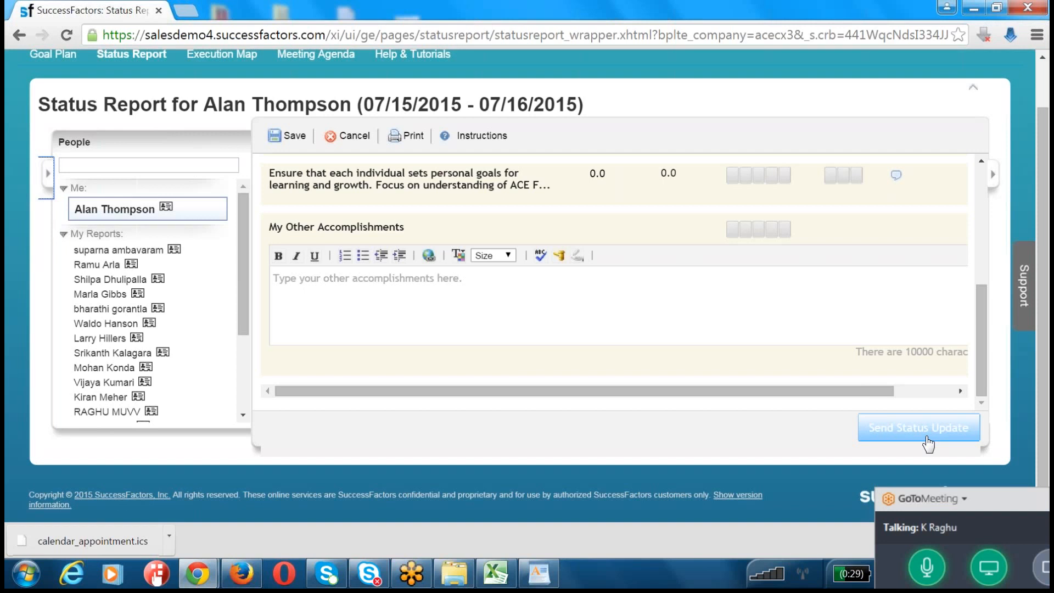
{"action": "left_click", "coordinate": [928, 442]}
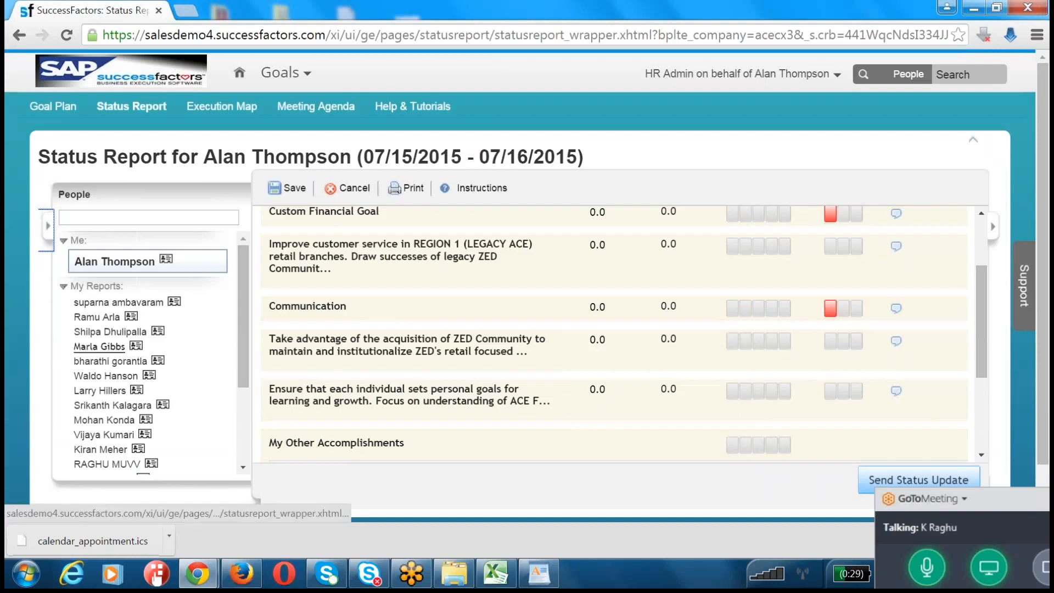
Step: Open the recipient's submitted status report as the manager and examine Custom Financial Goal's effort, success rating, current status and next steps
{"action": "left_click", "coordinate": [99, 346]}
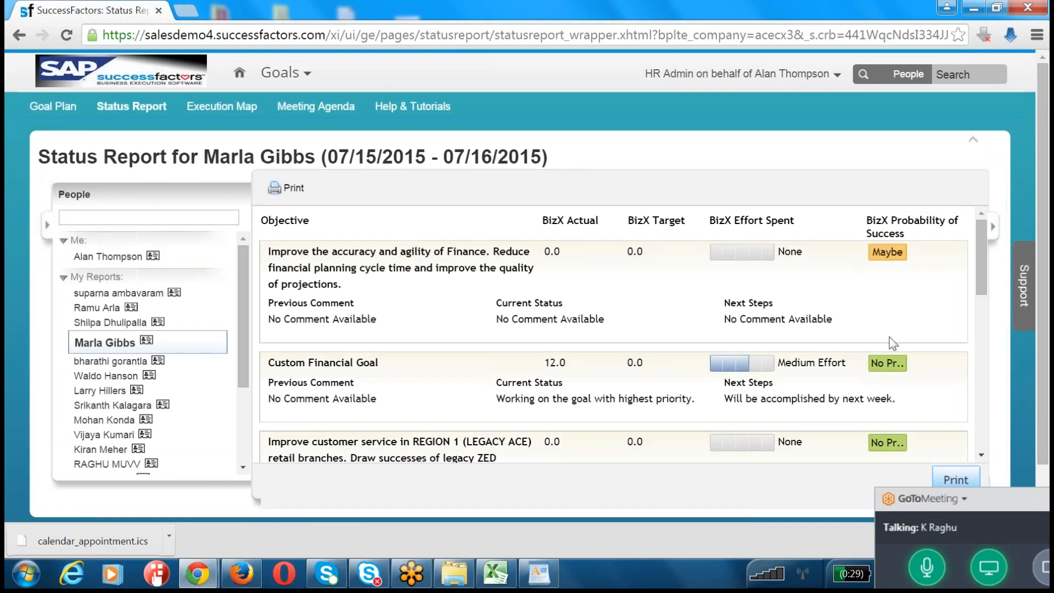
{"action": "scroll", "coordinate": [878, 342], "scroll_direction": "down", "scroll_amount": 1}
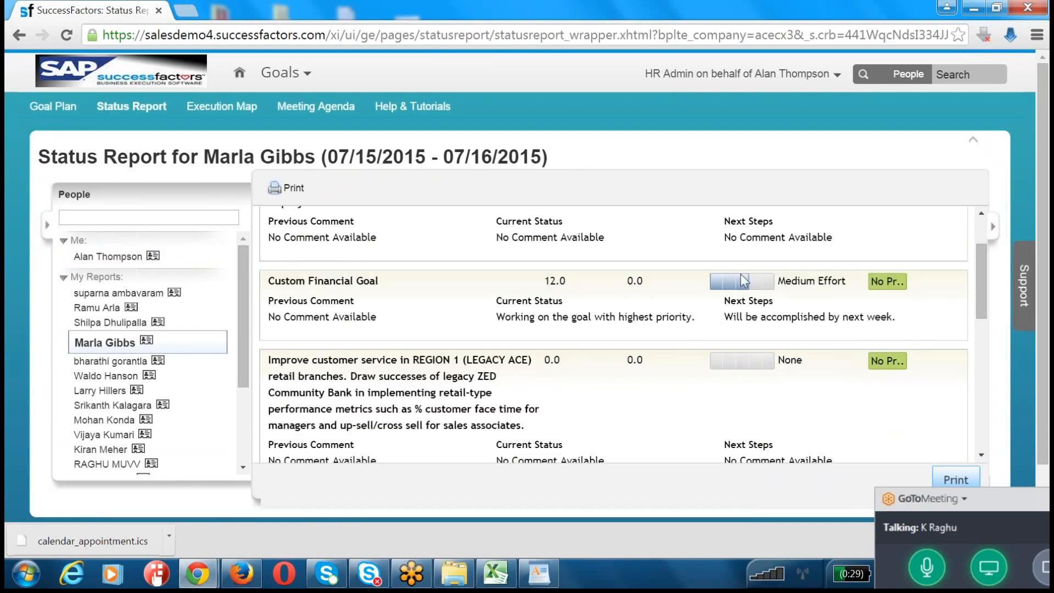
{"action": "left_click_drag", "start_coordinate": [736, 317], "coordinate": [879, 321]}
{"action": "left_click_drag", "start_coordinate": [504, 318], "coordinate": [898, 318]}
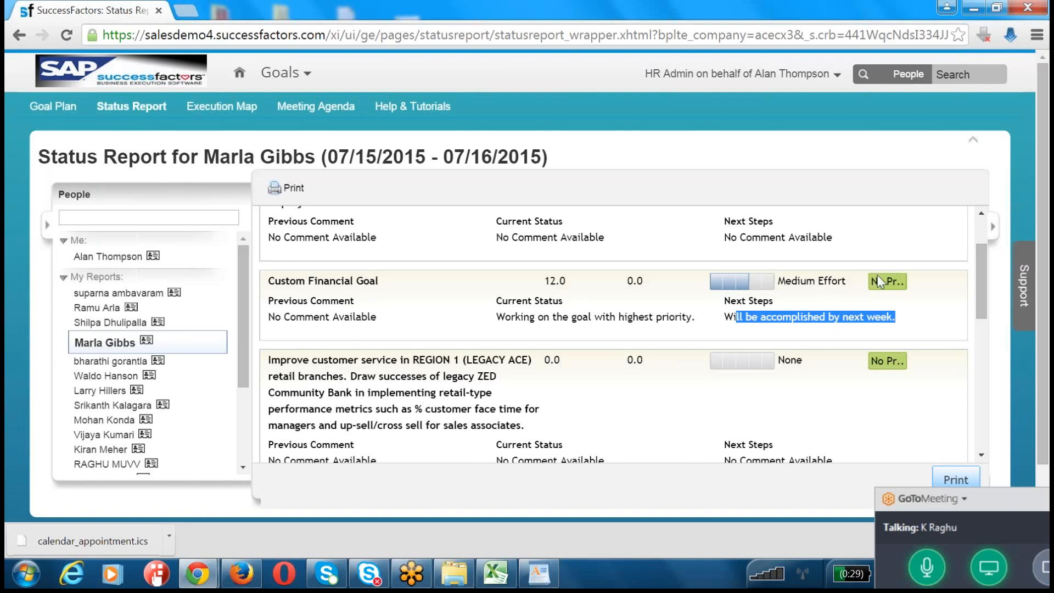
{"action": "scroll", "coordinate": [874, 313], "scroll_direction": "up", "scroll_amount": 2}
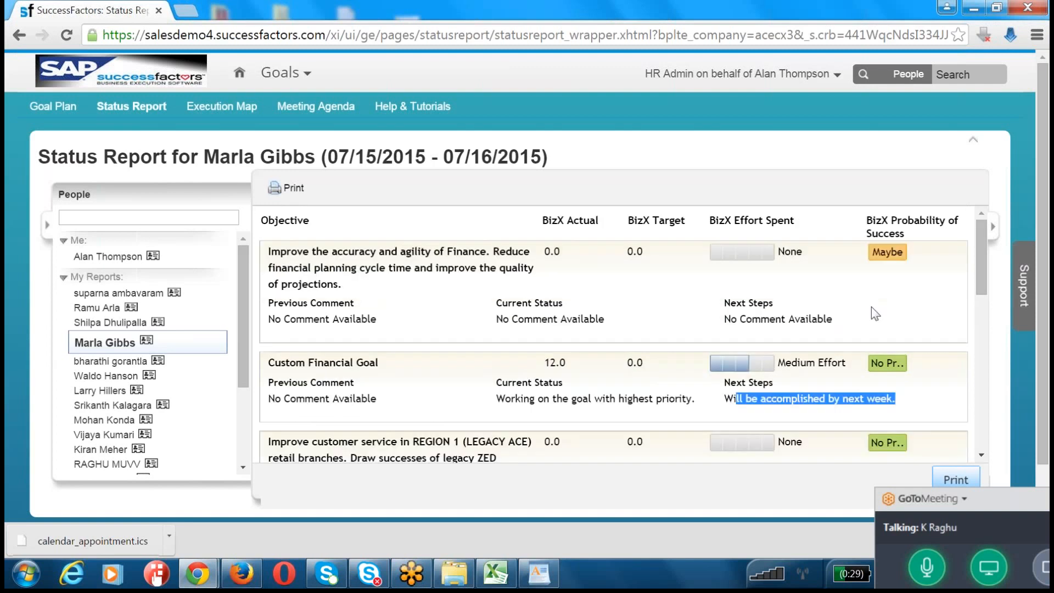
{"action": "scroll", "coordinate": [876, 313], "scroll_direction": "down", "scroll_amount": 3}
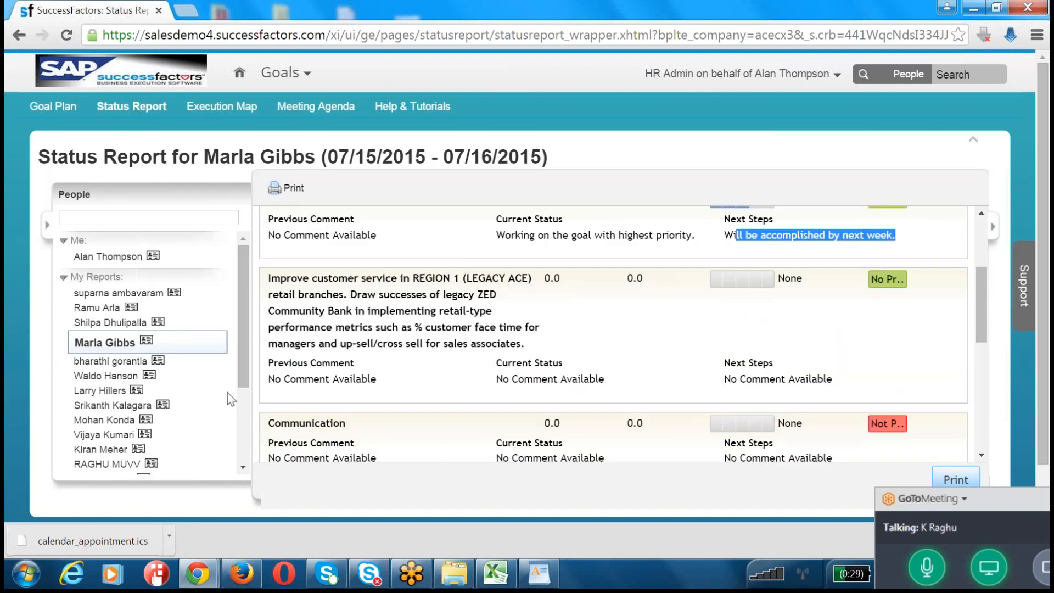
{"action": "scroll", "coordinate": [88, 409], "scroll_direction": "down", "scroll_amount": 3}
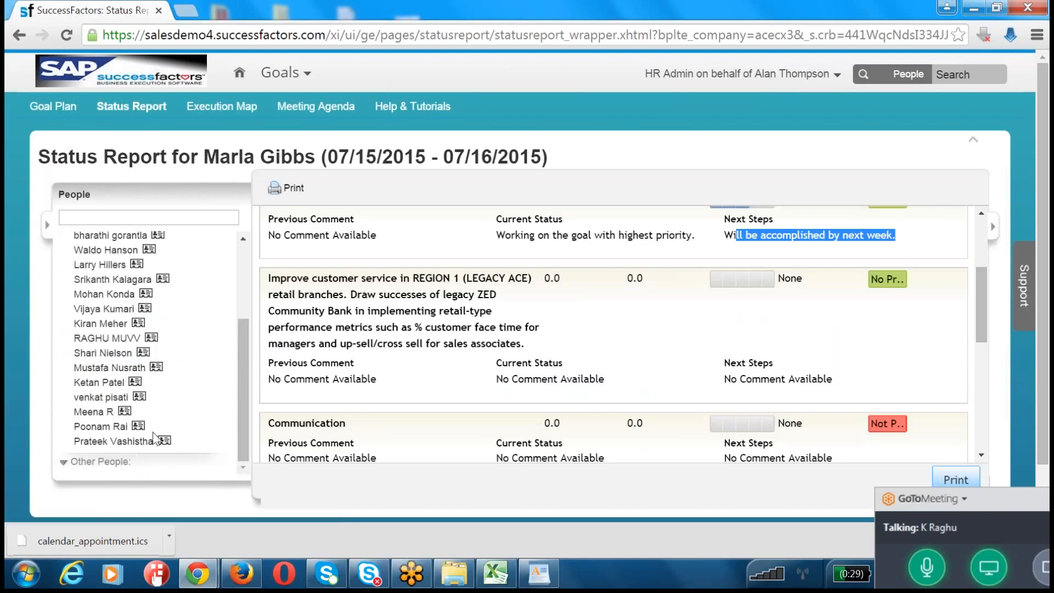
{"action": "scroll", "coordinate": [155, 437], "scroll_direction": "up", "scroll_amount": 3}
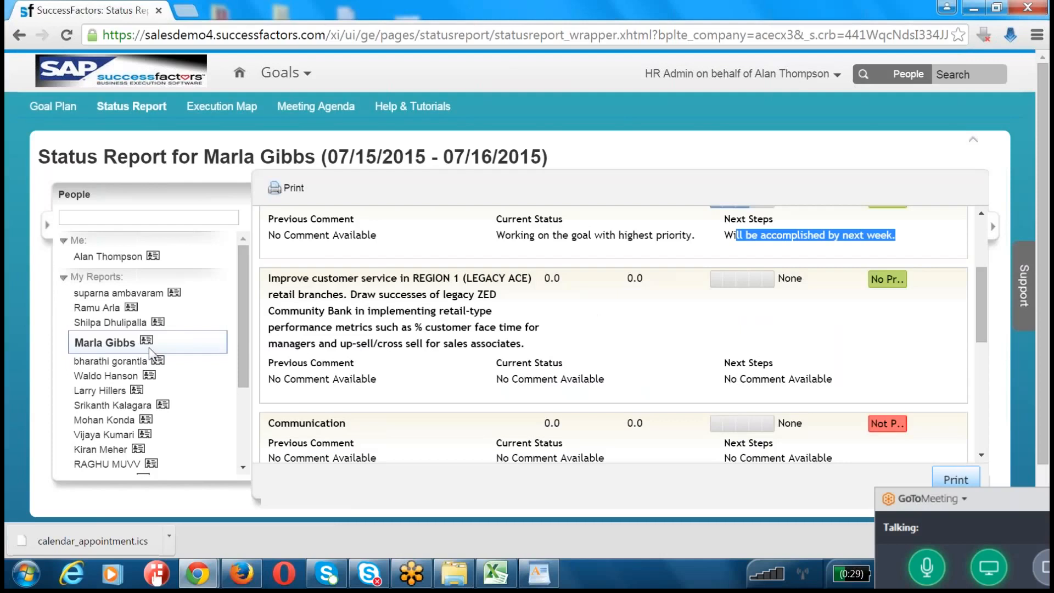
{"action": "left_click", "coordinate": [648, 103]}
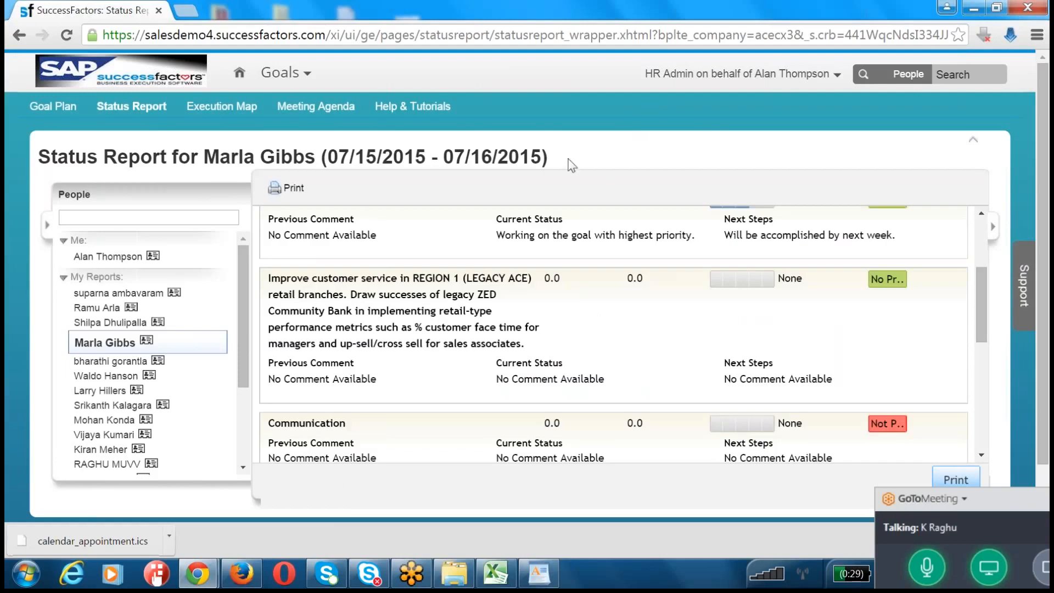
{"action": "mouse_move", "coordinate": [198, 579]}
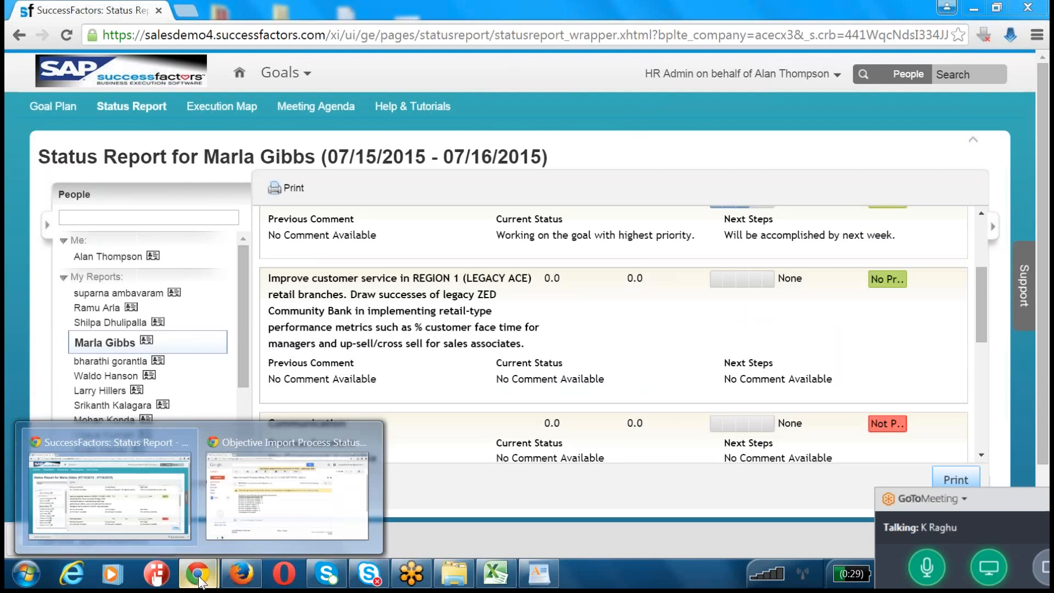
{"action": "left_click", "coordinate": [158, 518]}
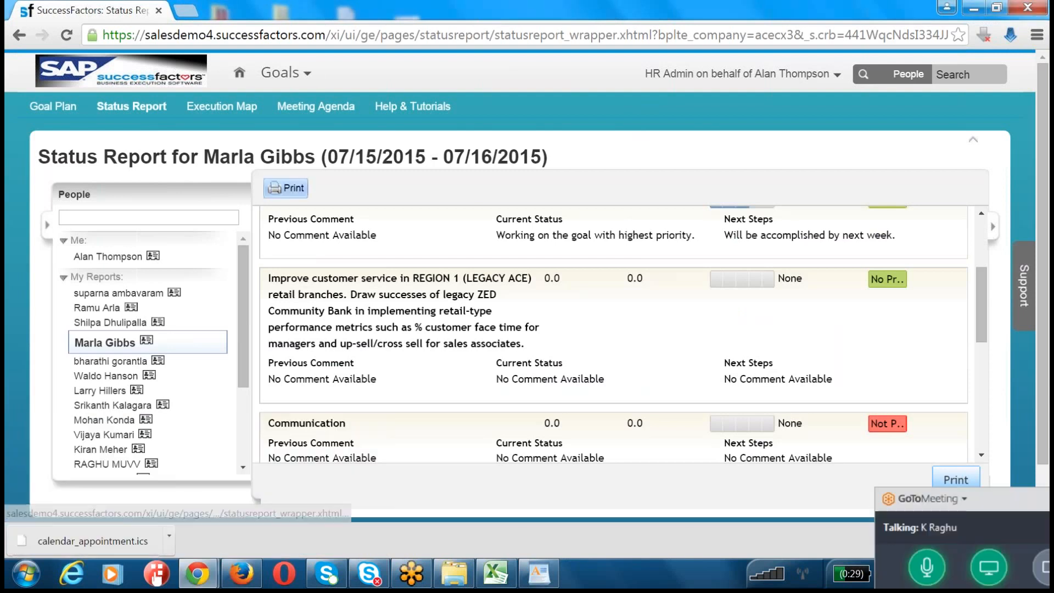
Step: Leave the status report and open the Provisioning page of the SuccessFactors site for company acecx3
{"action": "left_click_drag", "start_coordinate": [331, 34], "coordinate": [946, 34]}
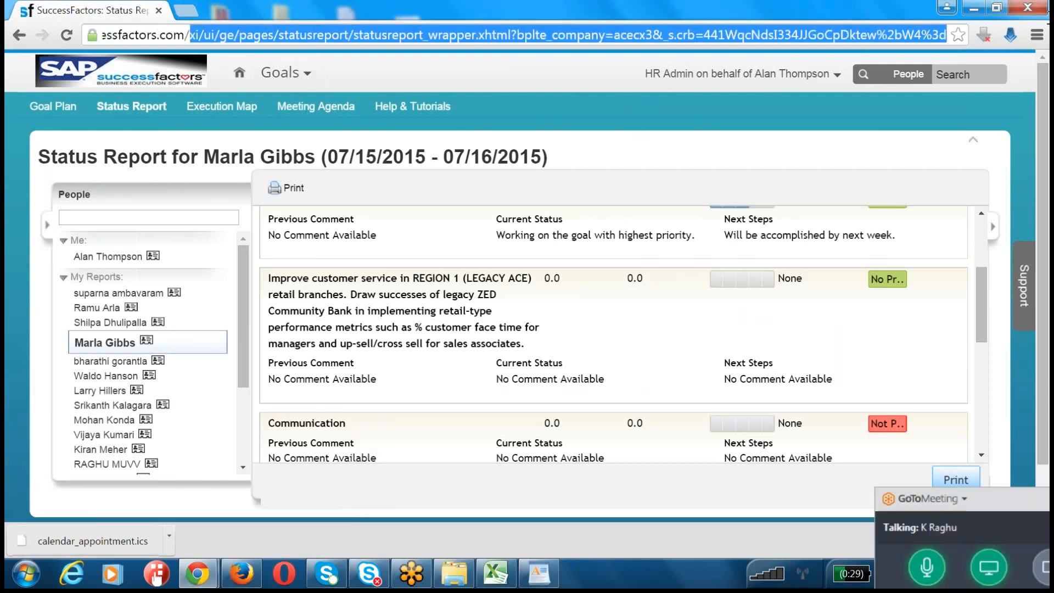
{"action": "type", "text": "pro"}
{"action": "key", "text": "Return"}
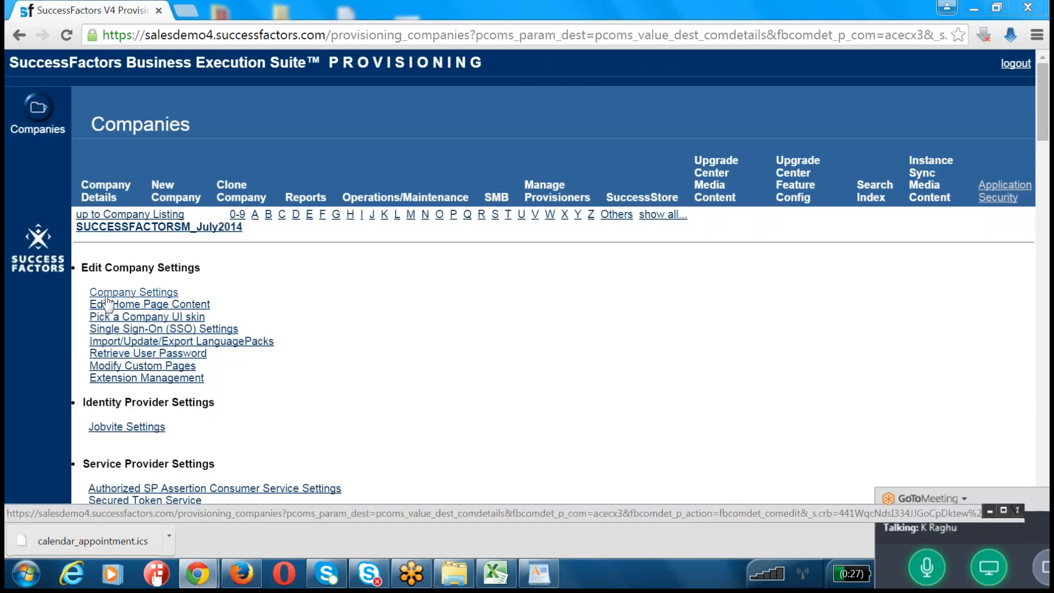
Step: Search the company's provisioning page for "Goal" and look through the settings sections for a goal-related entry
{"action": "key", "text": "ctrl+f"}
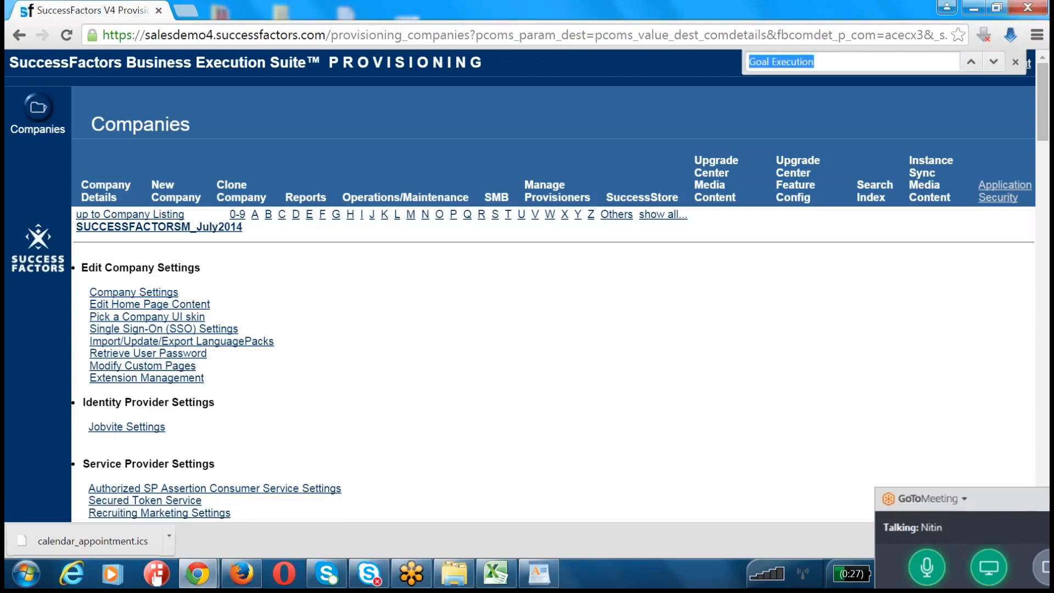
{"action": "left_click", "coordinate": [199, 574]}
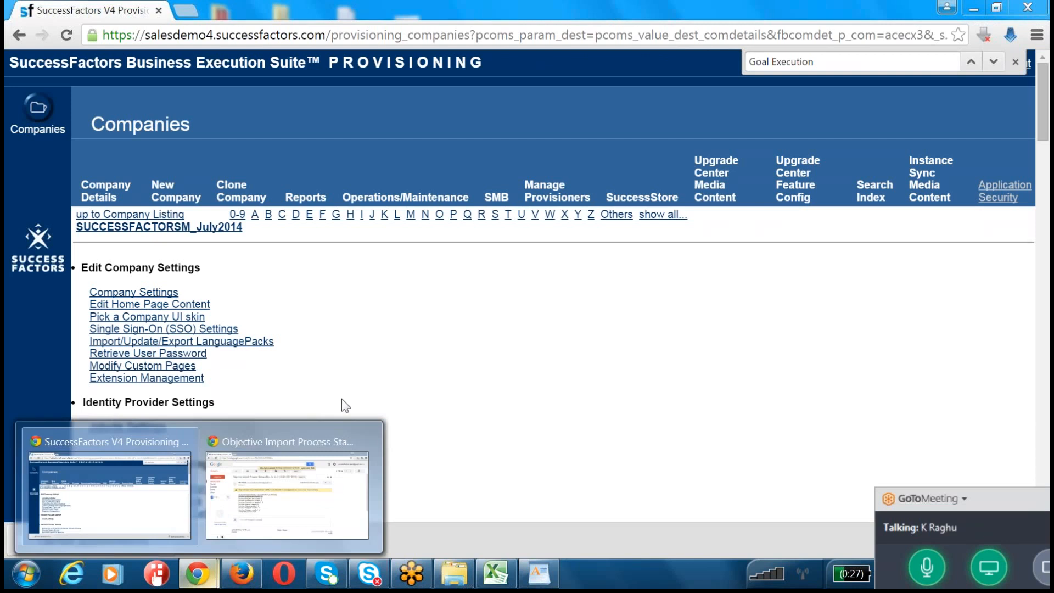
{"action": "left_click", "coordinate": [385, 329]}
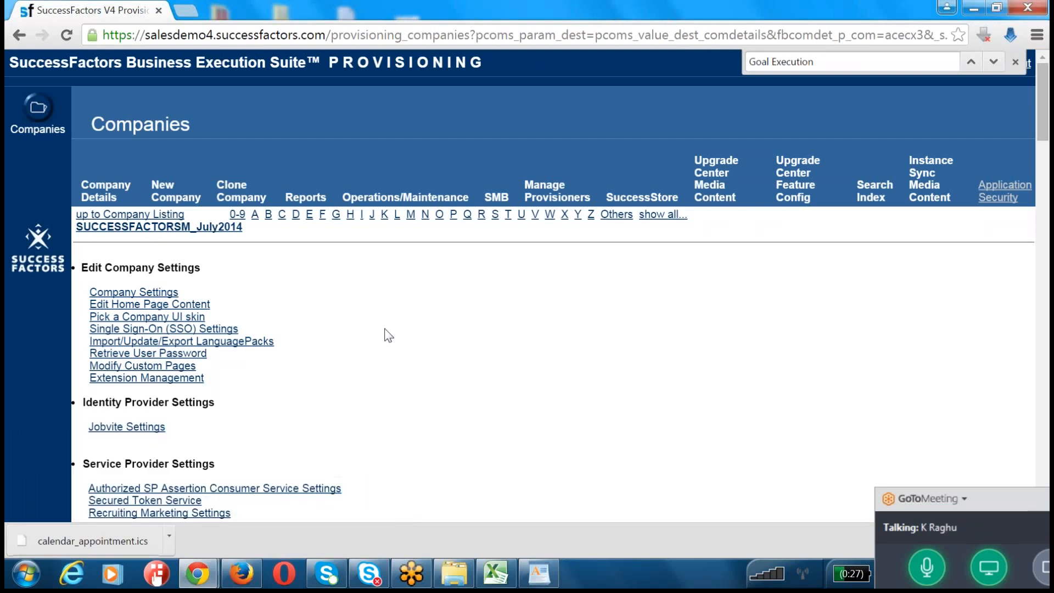
{"action": "key", "text": "ctrl+f"}
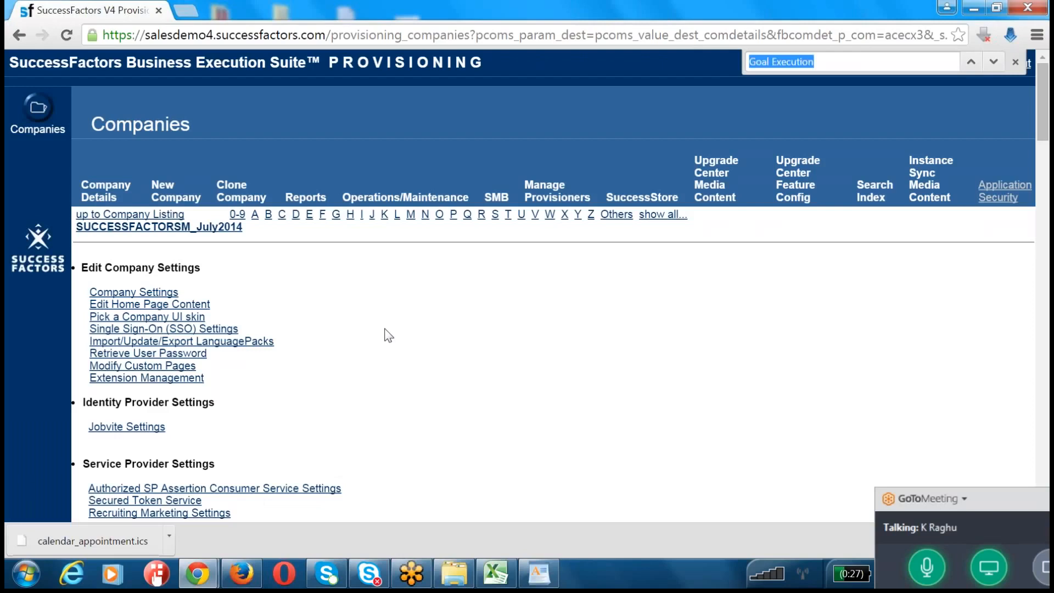
{"action": "type", "text": "GOAL"}
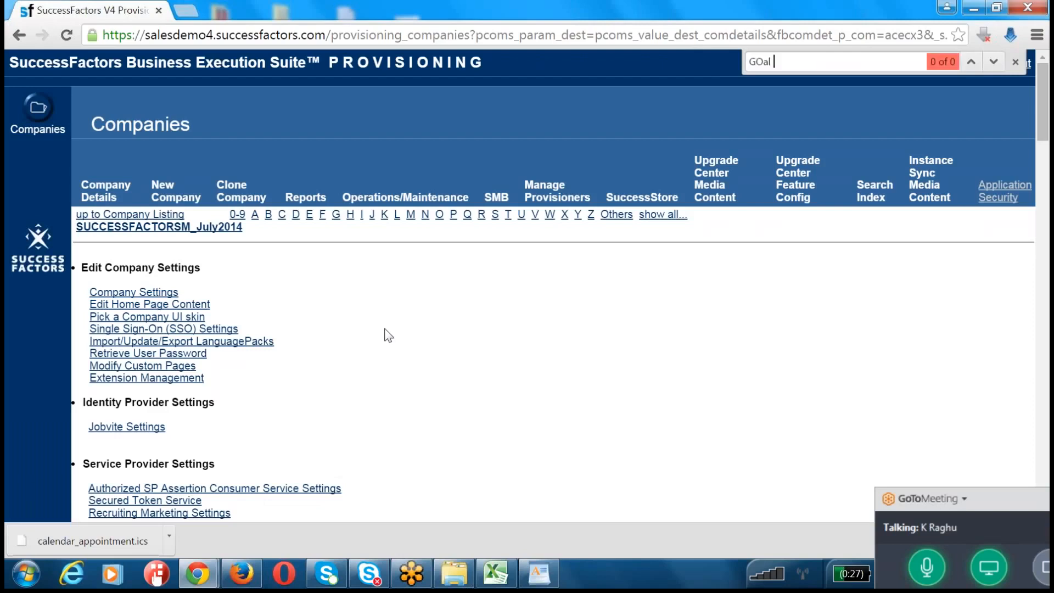
{"action": "key", "text": "BackSpace"}
{"action": "key", "text": "BackSpace"}
{"action": "key", "text": "BackSpace"}
{"action": "key", "text": "BackSpace"}
{"action": "type", "text": "Goal"}
{"action": "scroll", "coordinate": [389, 336], "scroll_direction": "down", "scroll_amount": 6}
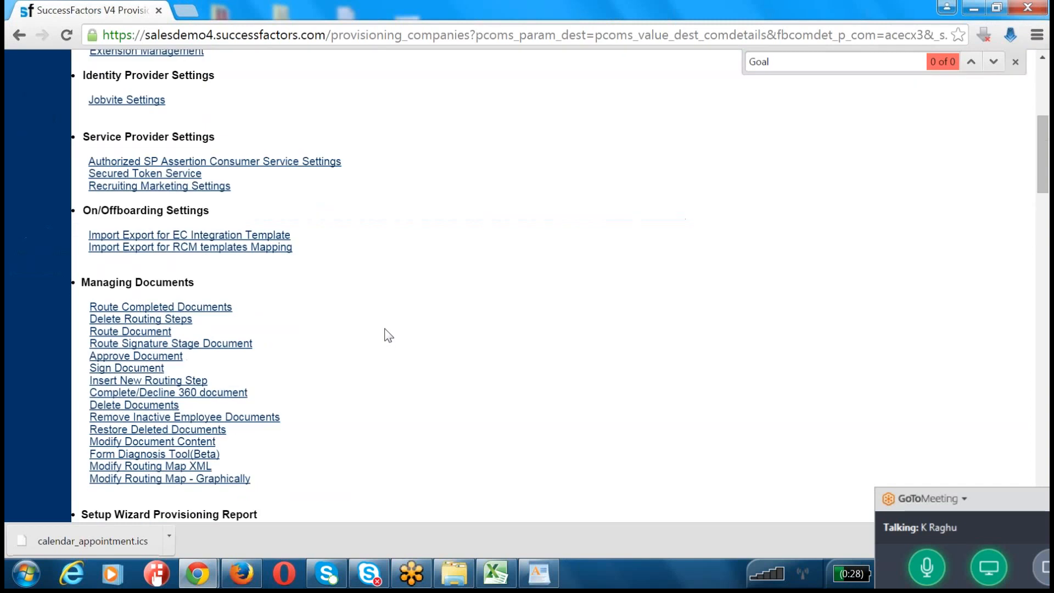
{"action": "scroll", "coordinate": [389, 335], "scroll_direction": "up", "scroll_amount": 6}
Step: Find "Import/" on the provisioning page and open Import/Update/Export Objective Plan Template under Managing Plan Template
{"action": "key", "text": "ctrl+f"}
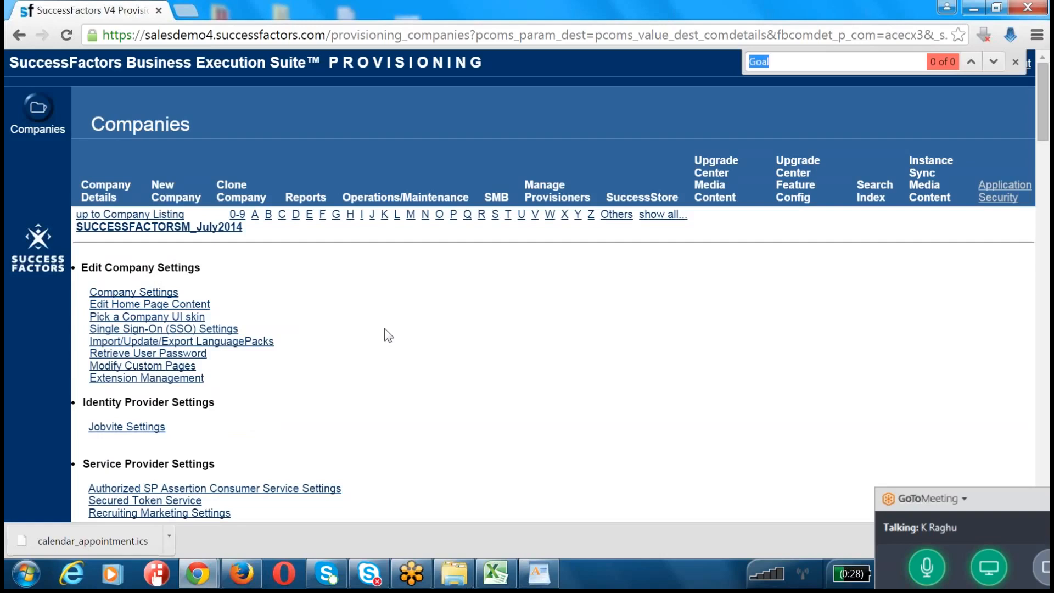
{"action": "type", "text": "Import"}
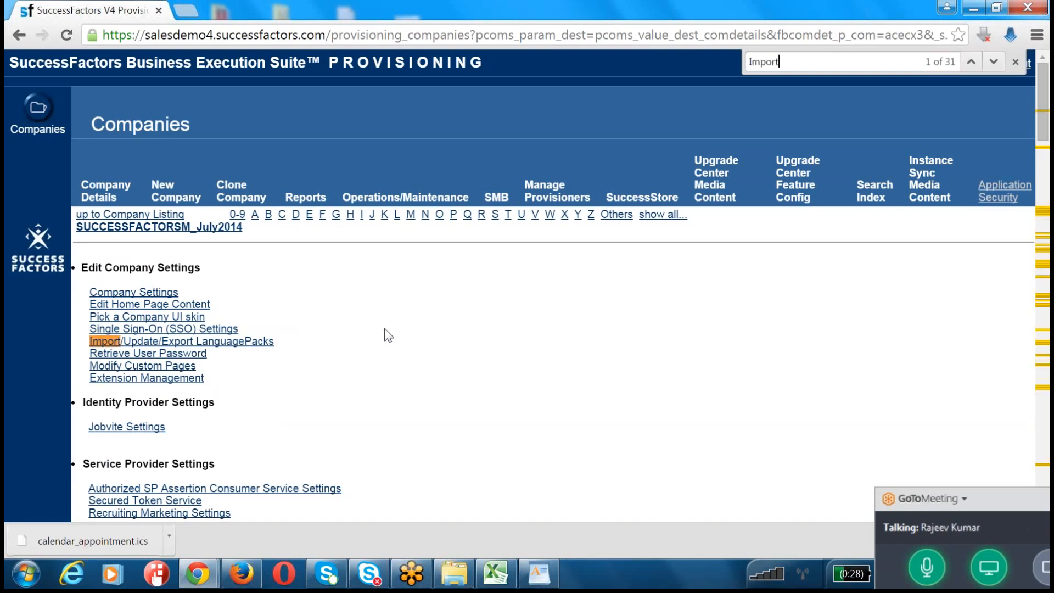
{"action": "type", "text": "/"}
{"action": "scroll", "coordinate": [323, 360], "scroll_direction": "down", "scroll_amount": 4}
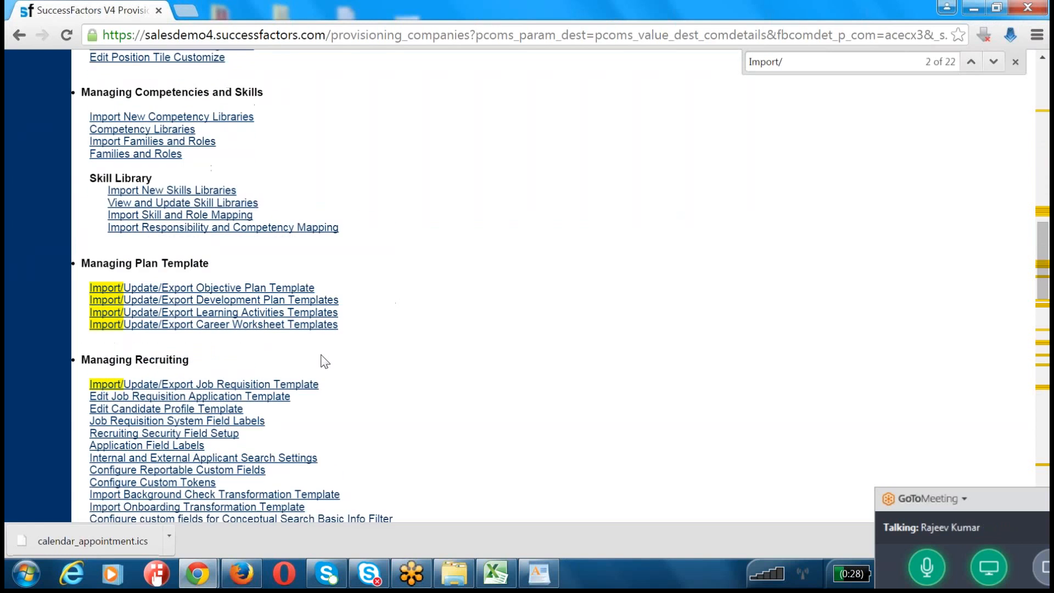
{"action": "left_click", "coordinate": [232, 290]}
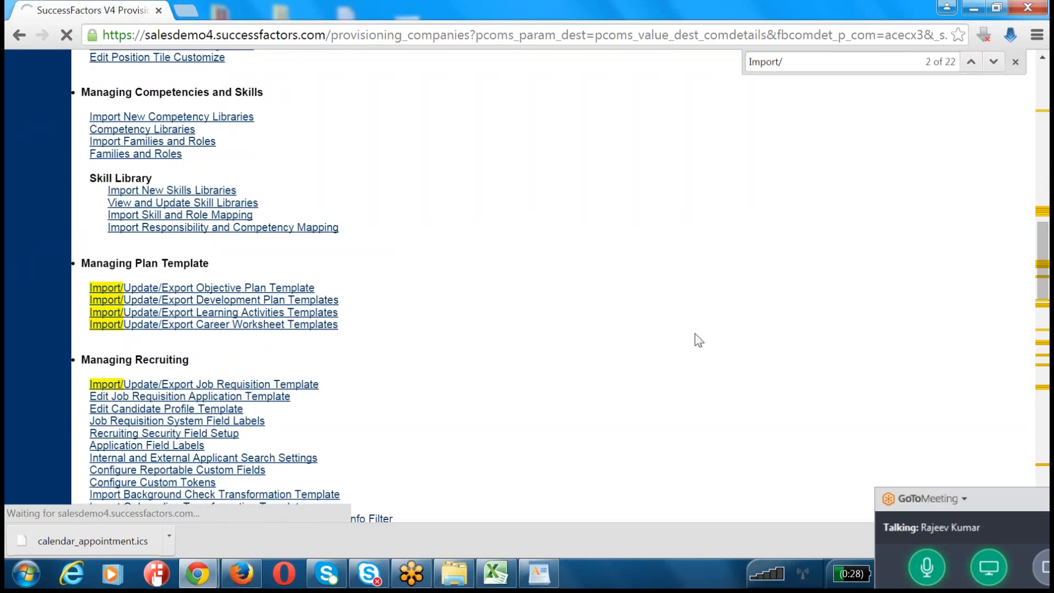
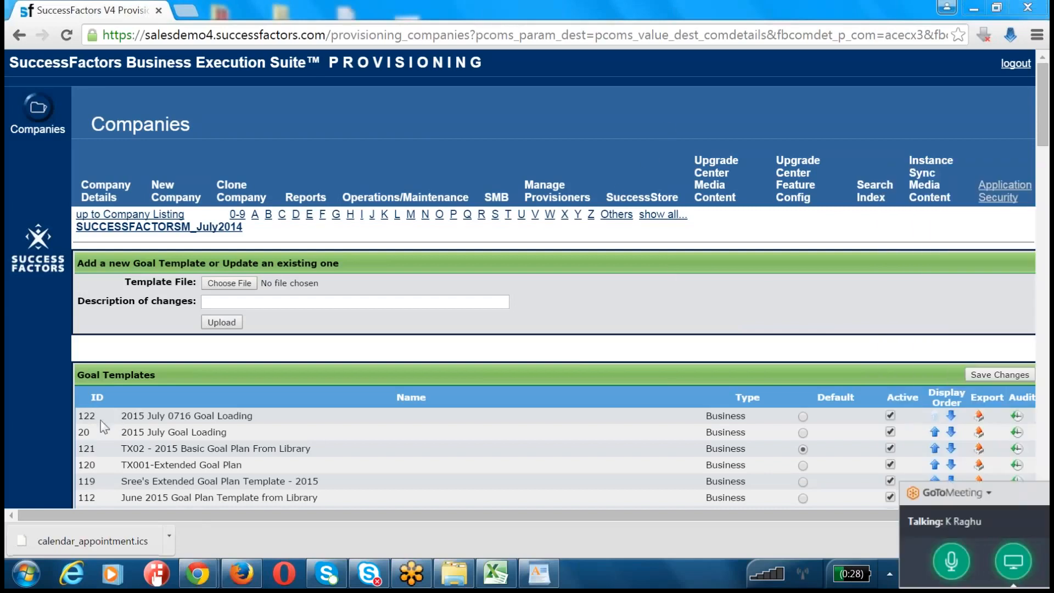
Step: Export goal template 122, 2015 July 0716 Goal Loading, and show the downloaded XML file in its folder
{"action": "double_click", "coordinate": [85, 416]}
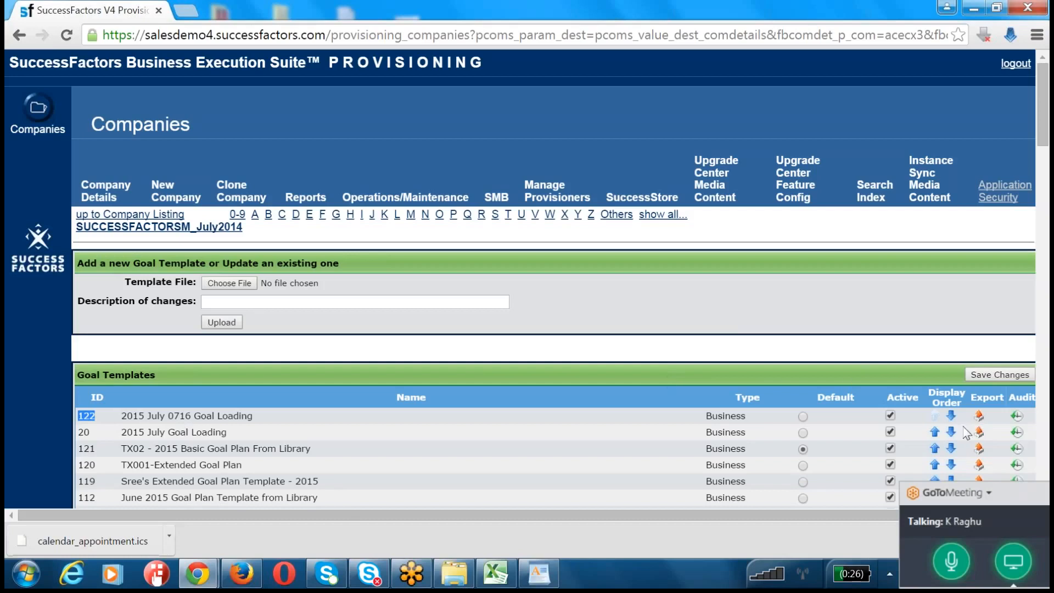
{"action": "left_click", "coordinate": [980, 417]}
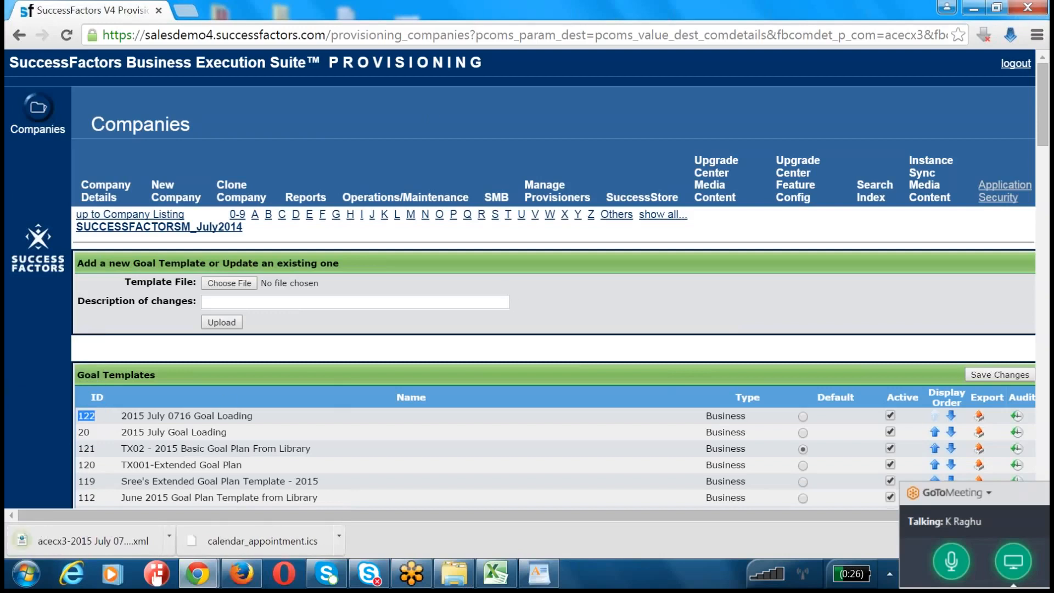
{"action": "left_click", "coordinate": [166, 537]}
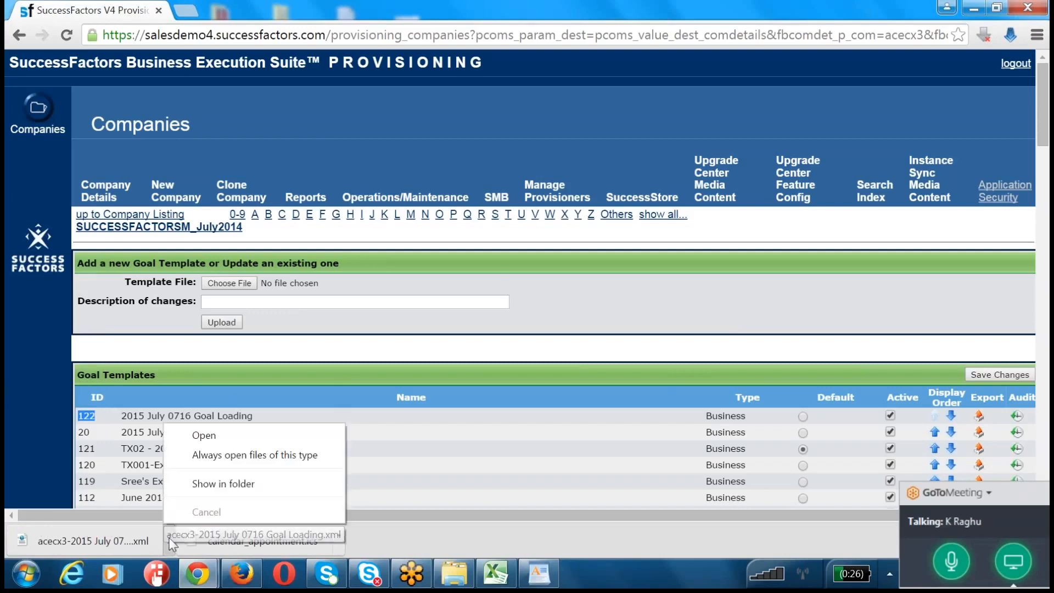
{"action": "left_click", "coordinate": [190, 484]}
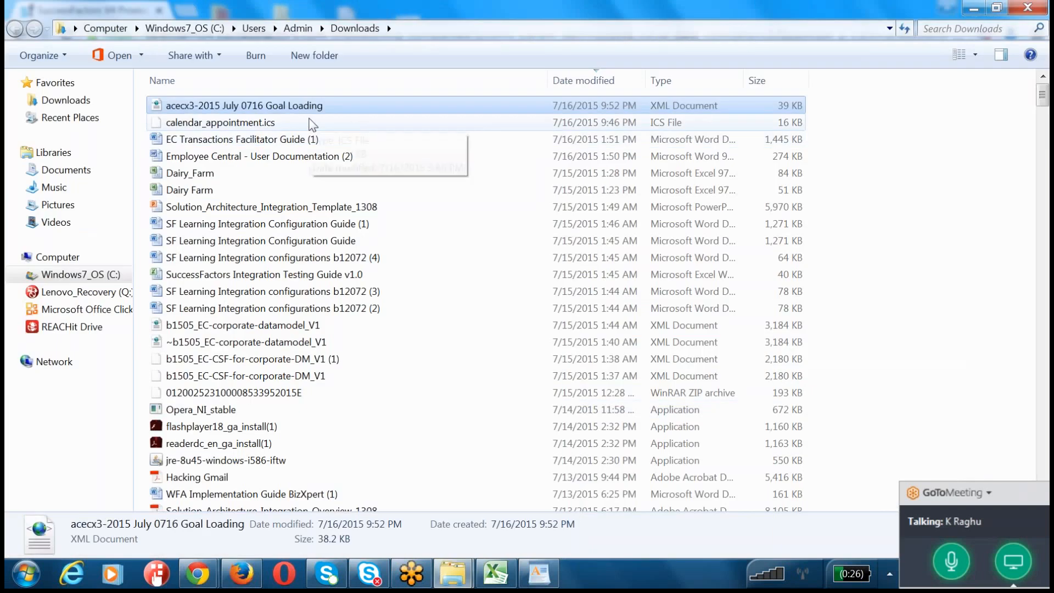
Step: Copy the exported acecx3-2015 July 0716 Goal Loading file into the JUNE folder on the desktop and open it in XMLPad
{"action": "key", "text": "super+d"}
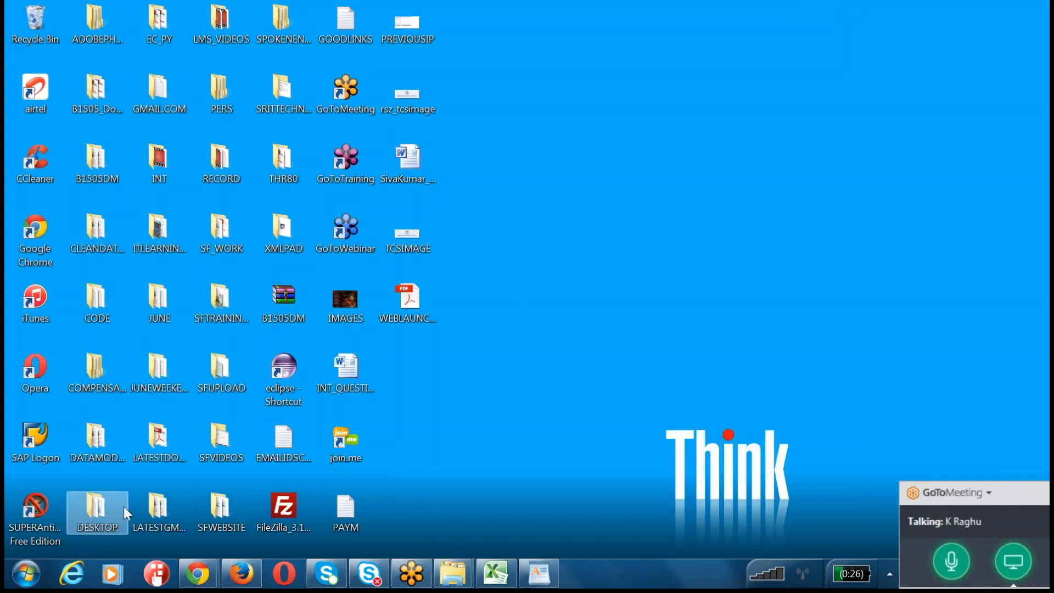
{"action": "double_click", "coordinate": [154, 298]}
{"action": "left_click", "coordinate": [374, 289]}
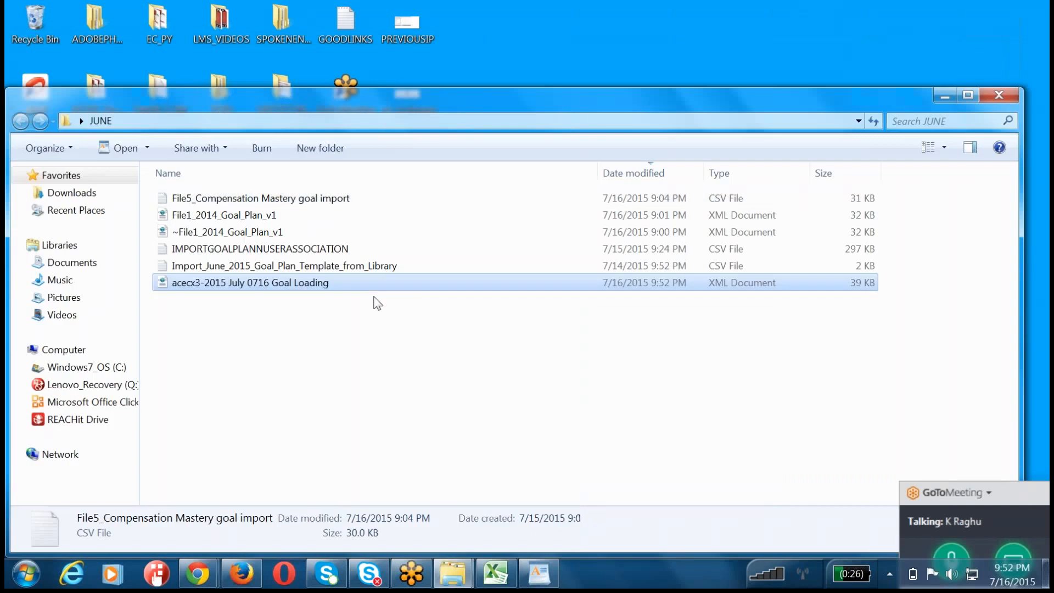
{"action": "right_click", "coordinate": [326, 352]}
{"action": "left_click", "coordinate": [341, 284]}
{"action": "right_click", "coordinate": [259, 283]}
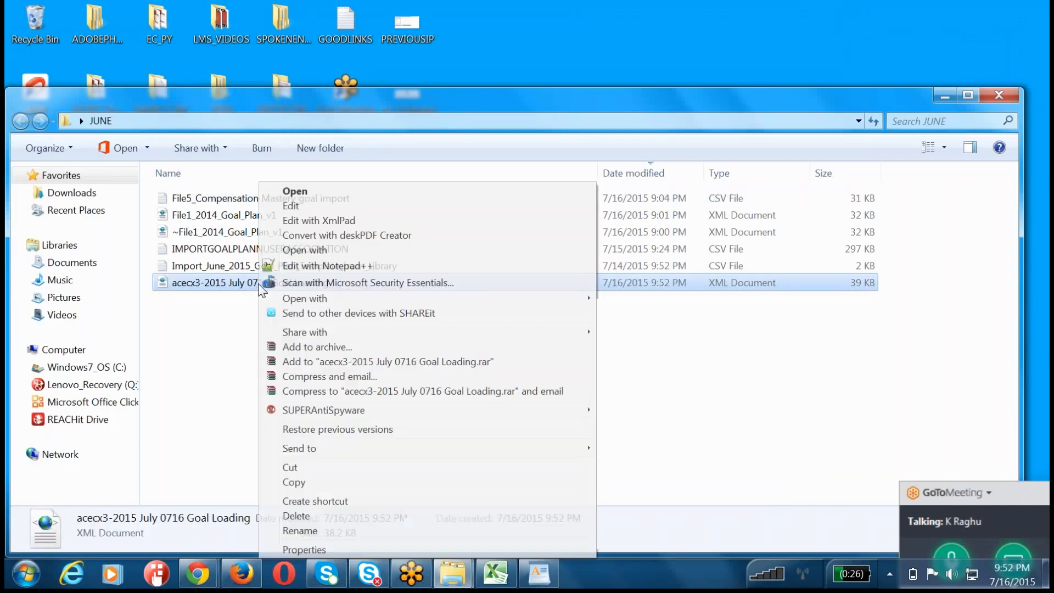
{"action": "left_click", "coordinate": [324, 221]}
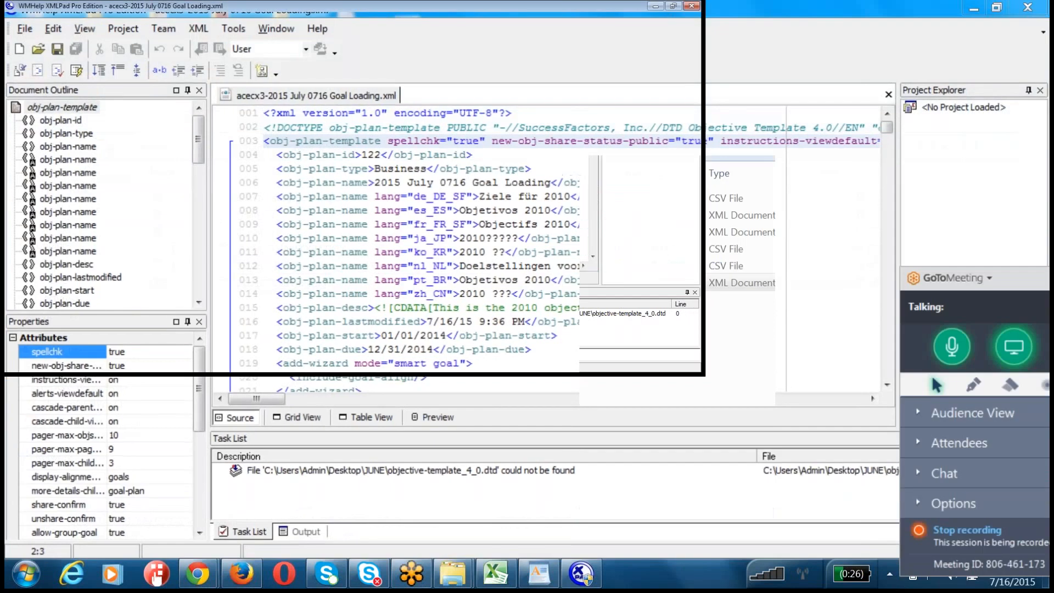
Step: Look through the template XML from the plan header and text replacements to the objective library and category entries
{"action": "left_click", "coordinate": [655, 266]}
{"action": "scroll", "coordinate": [656, 266], "scroll_direction": "down", "scroll_amount": 10}
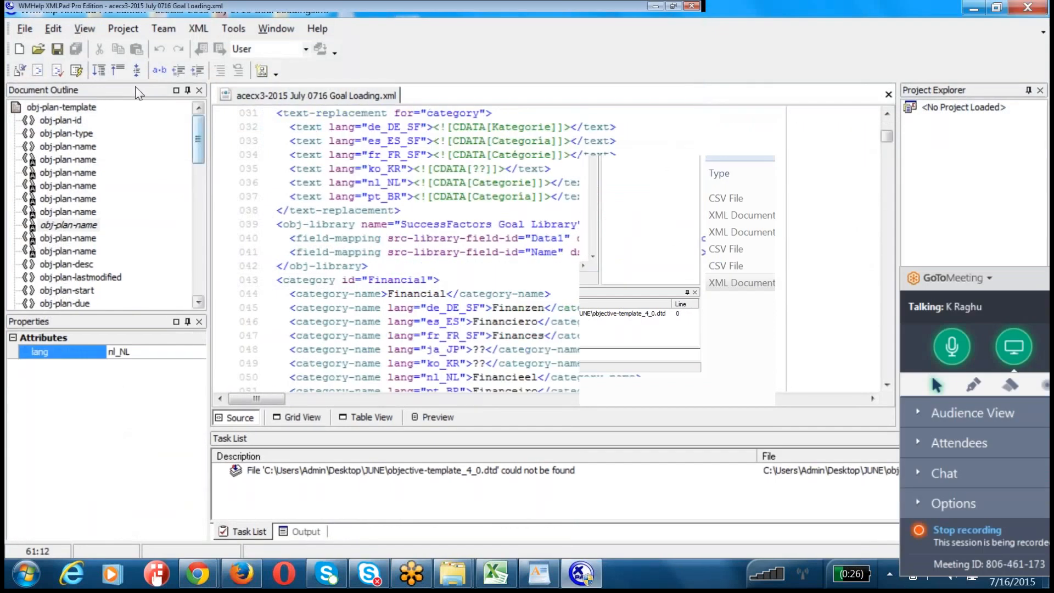
{"action": "left_click_drag", "start_coordinate": [198, 131], "coordinate": [199, 187]}
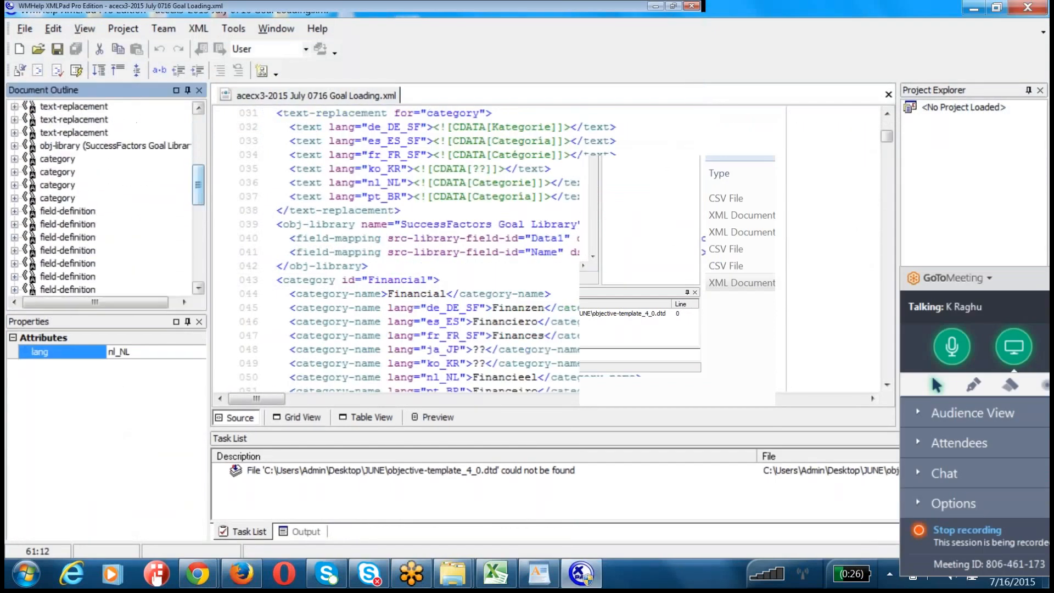
{"action": "left_click", "coordinate": [451, 238]}
{"action": "scroll", "coordinate": [65, 171], "scroll_direction": "down", "scroll_amount": 4}
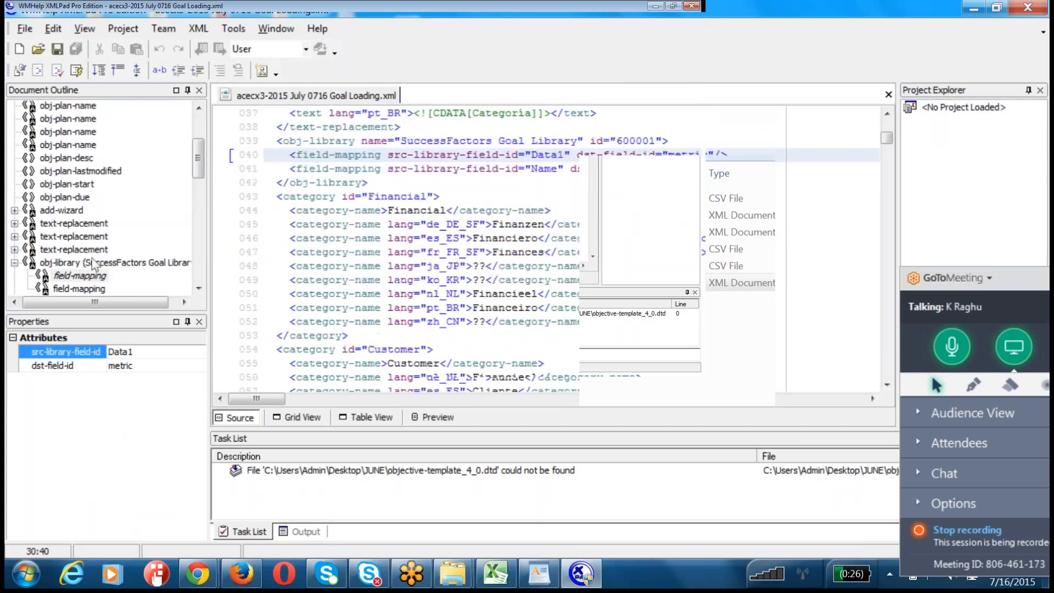
{"action": "scroll", "coordinate": [122, 249], "scroll_direction": "down", "scroll_amount": 4}
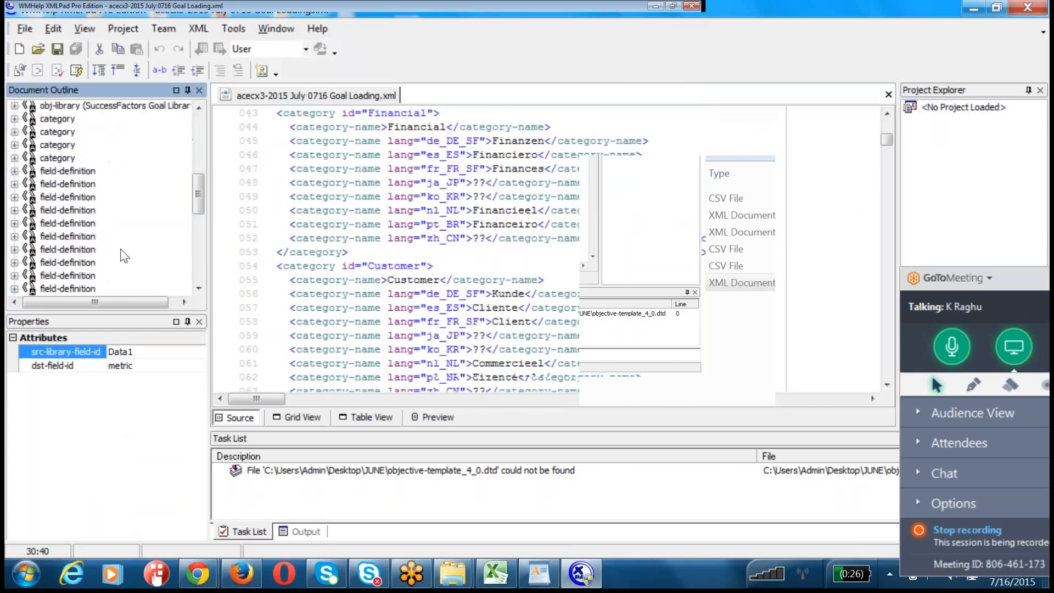
Step: Locate the field definition with id "name" after the categories and highlight its opening lines and id
{"action": "left_click", "coordinate": [70, 171]}
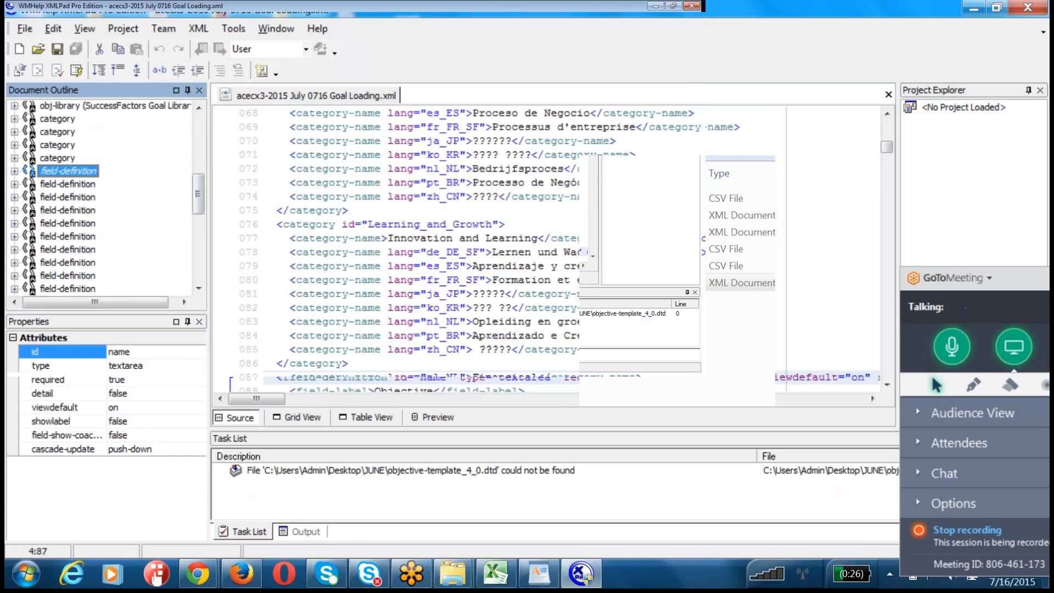
{"action": "scroll", "coordinate": [269, 170], "scroll_direction": "down", "scroll_amount": 1}
{"action": "left_click", "coordinate": [246, 245]}
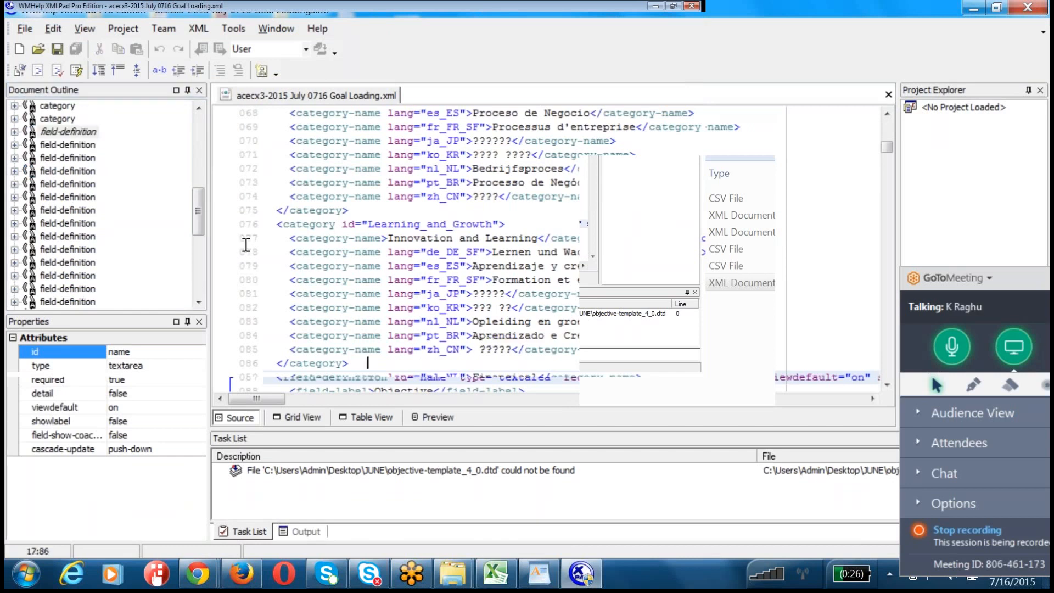
{"action": "scroll", "coordinate": [246, 244], "scroll_direction": "down", "scroll_amount": 3}
{"action": "left_click_drag", "start_coordinate": [276, 252], "coordinate": [485, 335]}
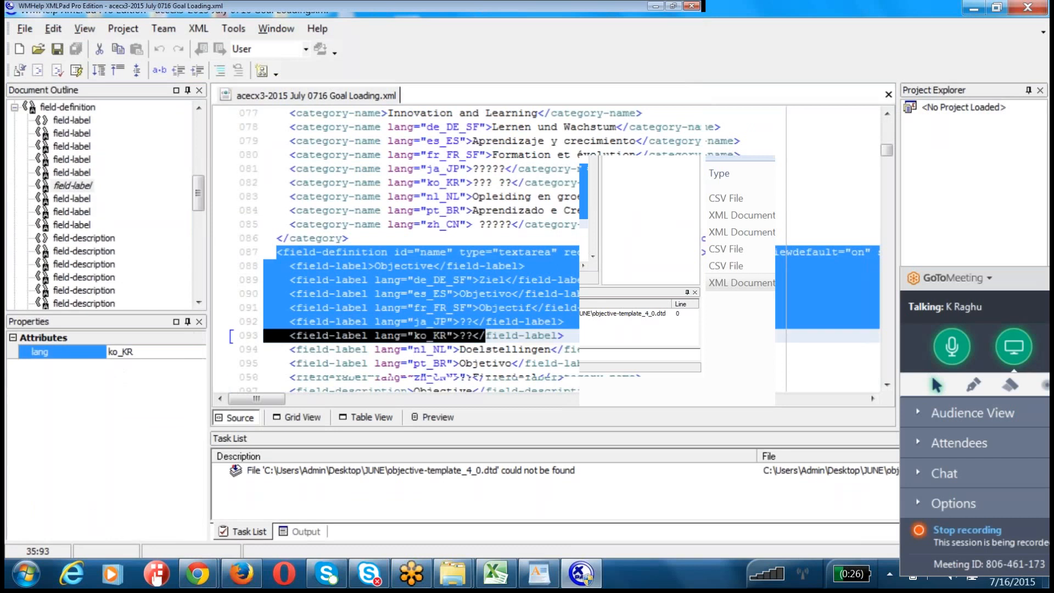
{"action": "double_click", "coordinate": [433, 253]}
Step: Examine the field definitions after "name", from metric, done, weight and status values through due, group-rating, milestones and targets to bizx-effort-spent
{"action": "scroll", "coordinate": [433, 263], "scroll_direction": "down", "scroll_amount": 5}
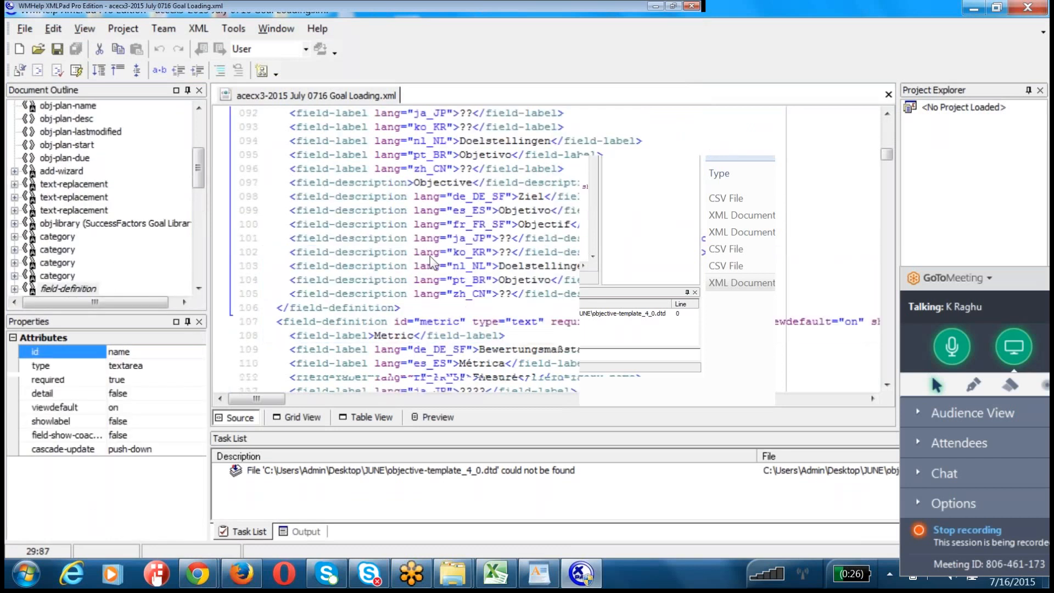
{"action": "scroll", "coordinate": [432, 263], "scroll_direction": "down", "scroll_amount": 11}
{"action": "scroll", "coordinate": [433, 263], "scroll_direction": "down", "scroll_amount": 7}
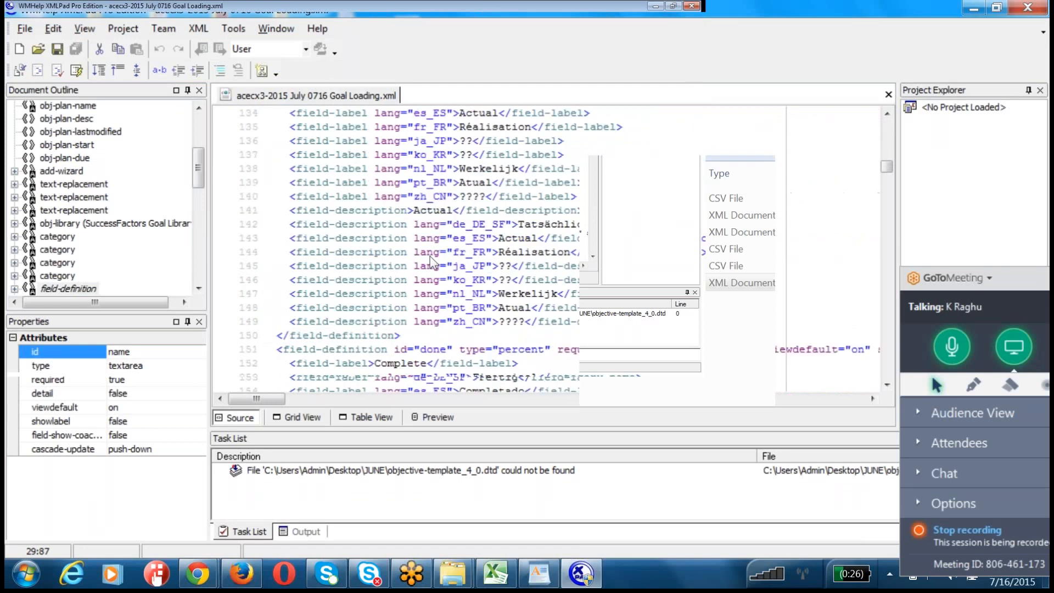
{"action": "scroll", "coordinate": [433, 263], "scroll_direction": "down", "scroll_amount": 14}
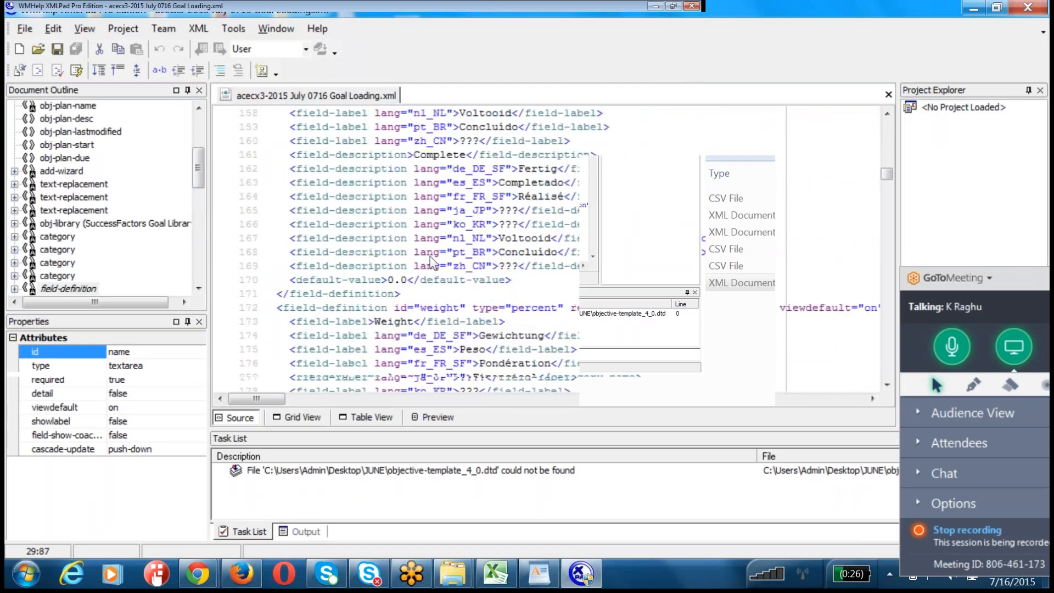
{"action": "scroll", "coordinate": [433, 262], "scroll_direction": "down", "scroll_amount": 7}
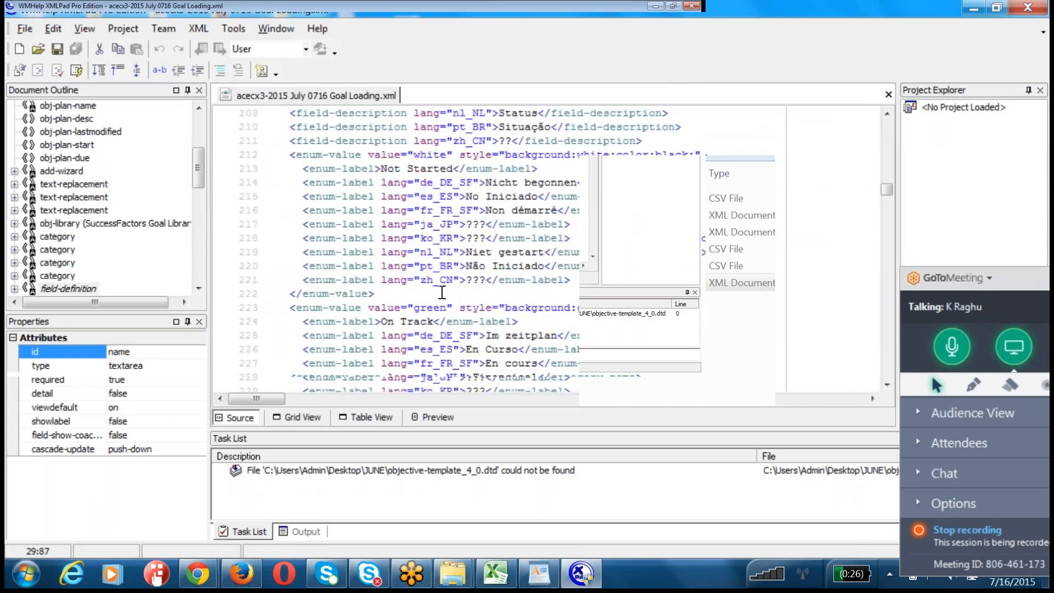
{"action": "scroll", "coordinate": [442, 292], "scroll_direction": "down", "scroll_amount": 3}
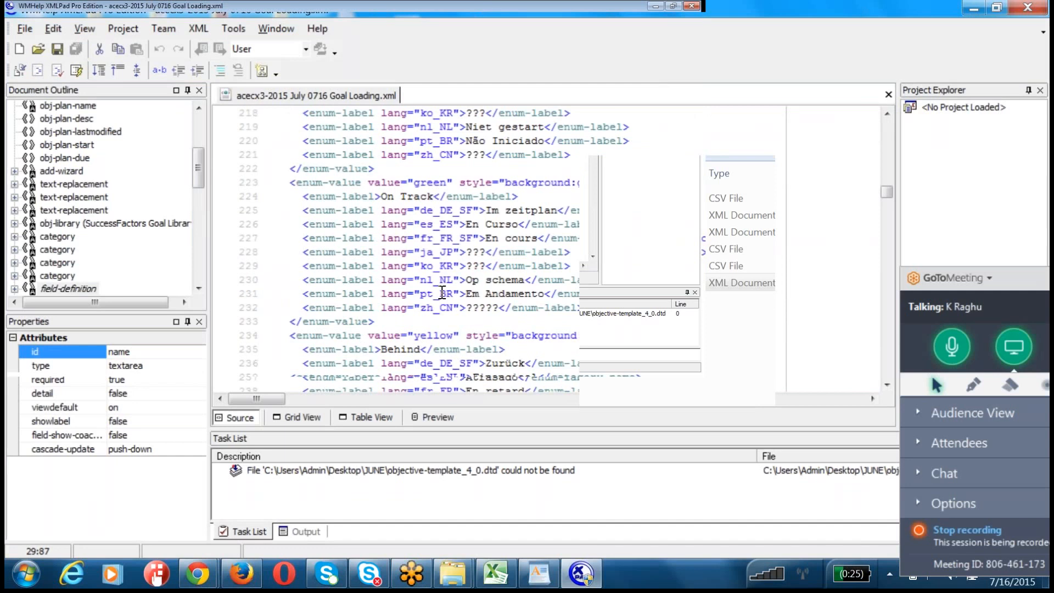
{"action": "scroll", "coordinate": [442, 292], "scroll_direction": "down", "scroll_amount": 1}
{"action": "scroll", "coordinate": [442, 292], "scroll_direction": "down", "scroll_amount": 11}
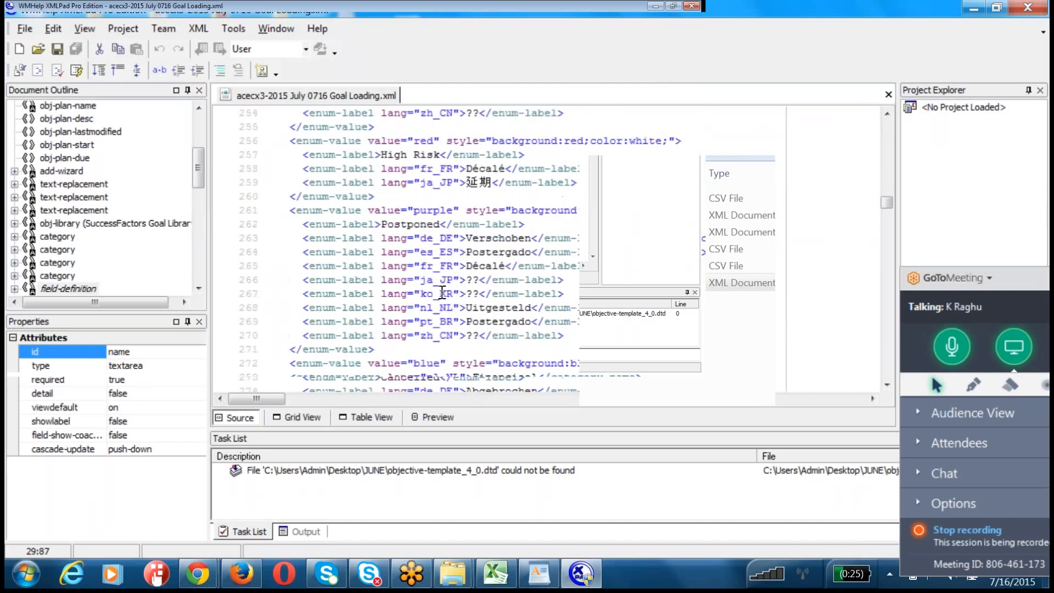
{"action": "scroll", "coordinate": [442, 292], "scroll_direction": "down", "scroll_amount": 16}
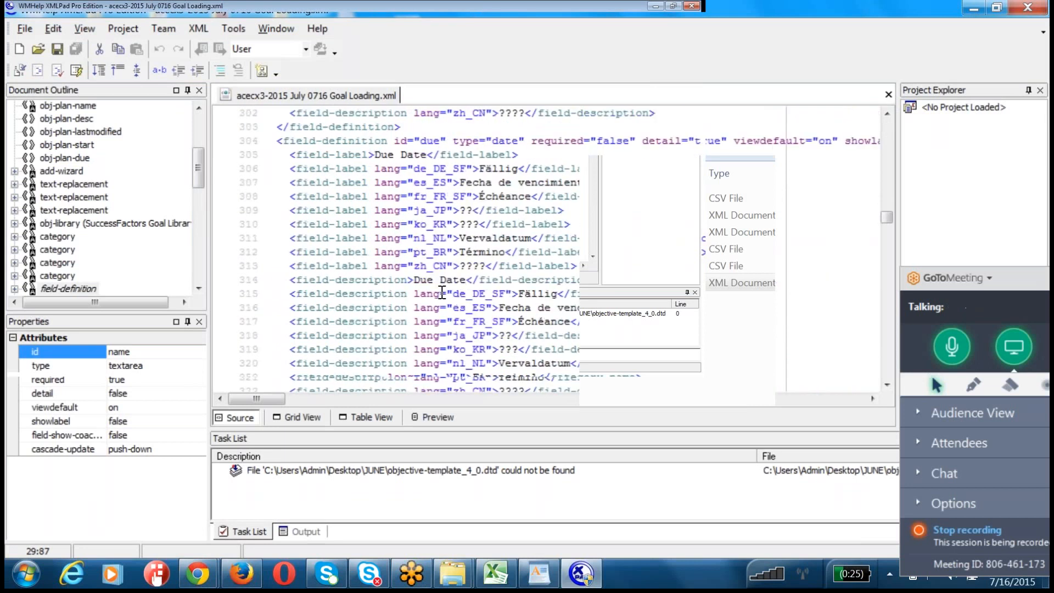
{"action": "scroll", "coordinate": [442, 292], "scroll_direction": "down", "scroll_amount": 10}
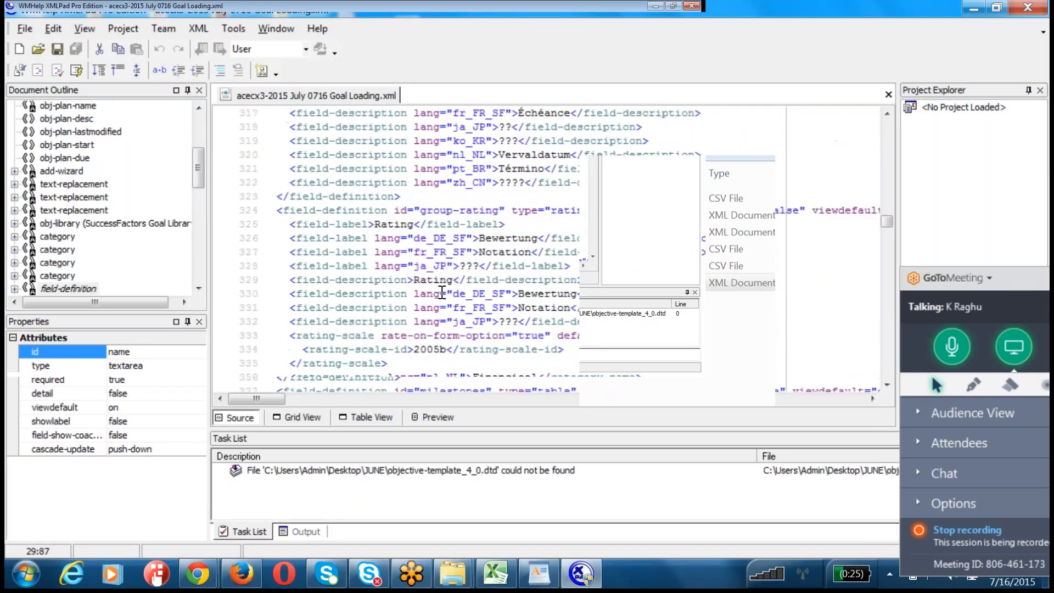
{"action": "scroll", "coordinate": [442, 293], "scroll_direction": "down", "scroll_amount": 5}
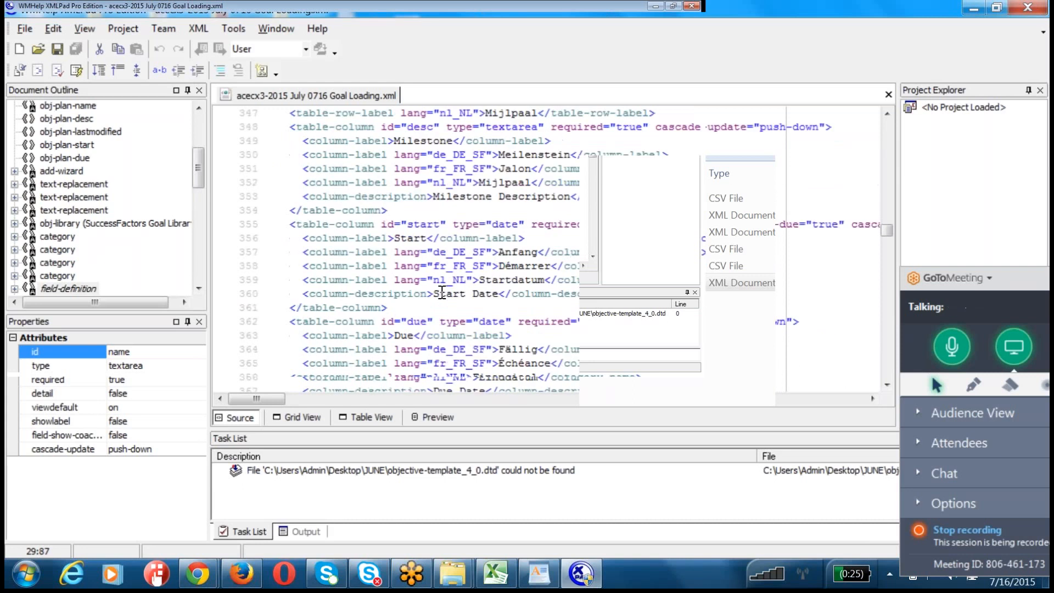
{"action": "scroll", "coordinate": [442, 292], "scroll_direction": "up", "scroll_amount": 1}
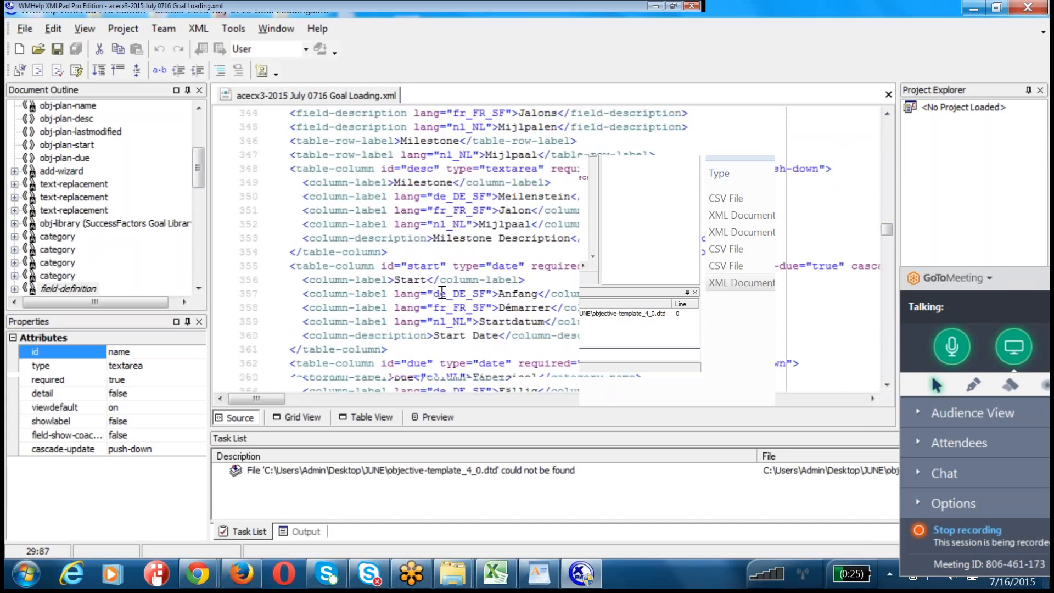
{"action": "scroll", "coordinate": [442, 292], "scroll_direction": "down", "scroll_amount": 4}
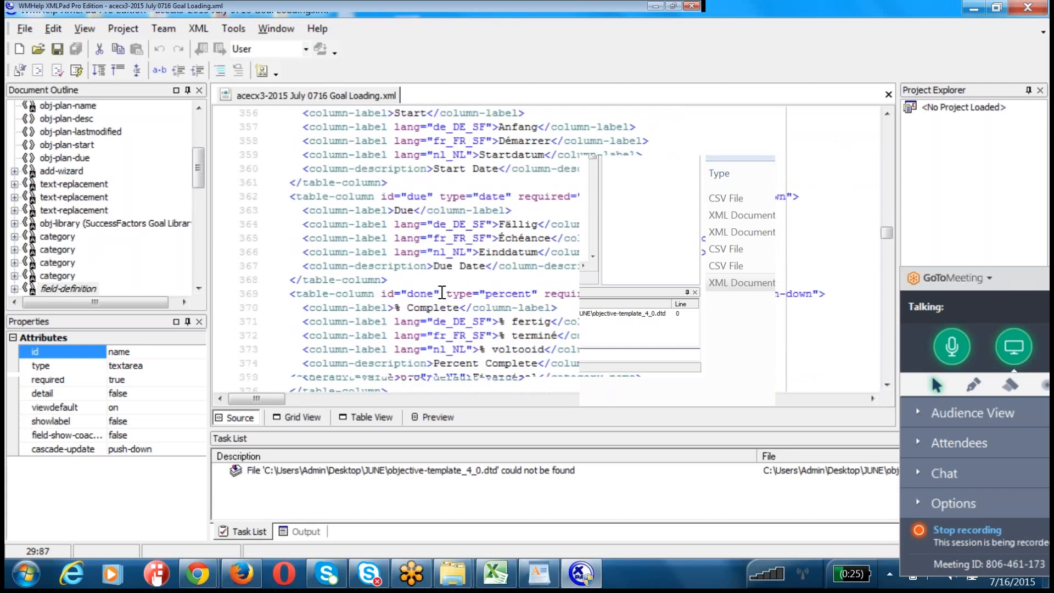
{"action": "scroll", "coordinate": [442, 292], "scroll_direction": "down", "scroll_amount": 10}
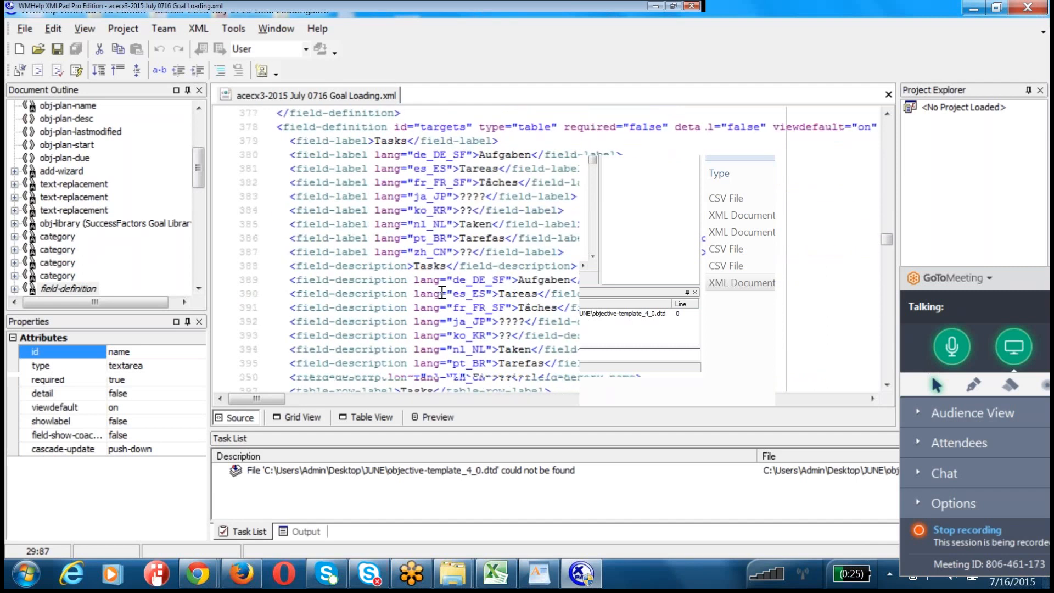
{"action": "scroll", "coordinate": [442, 293], "scroll_direction": "down", "scroll_amount": 10}
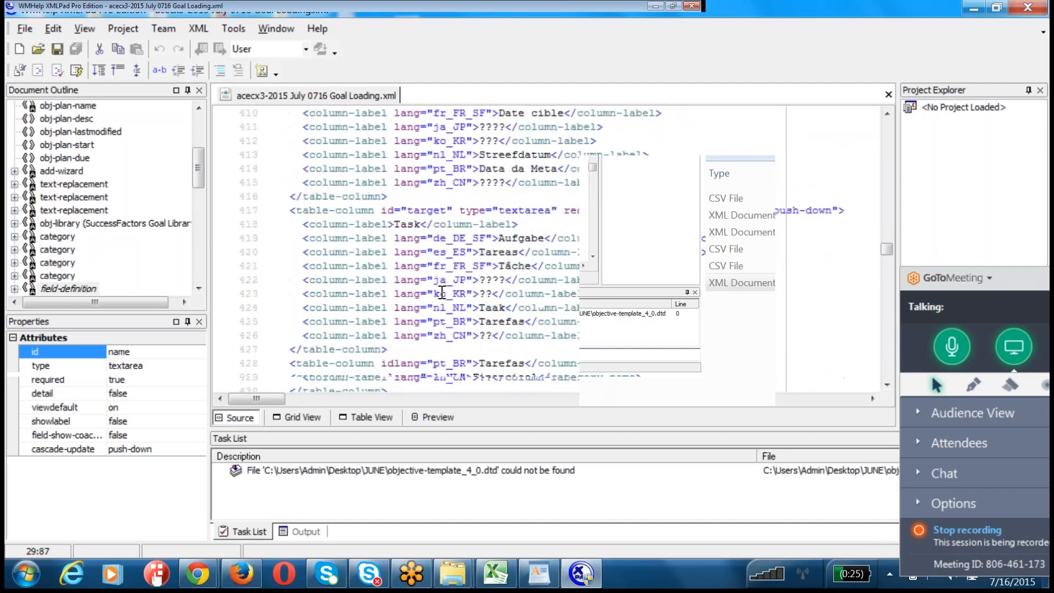
{"action": "scroll", "coordinate": [442, 293], "scroll_direction": "down", "scroll_amount": 5}
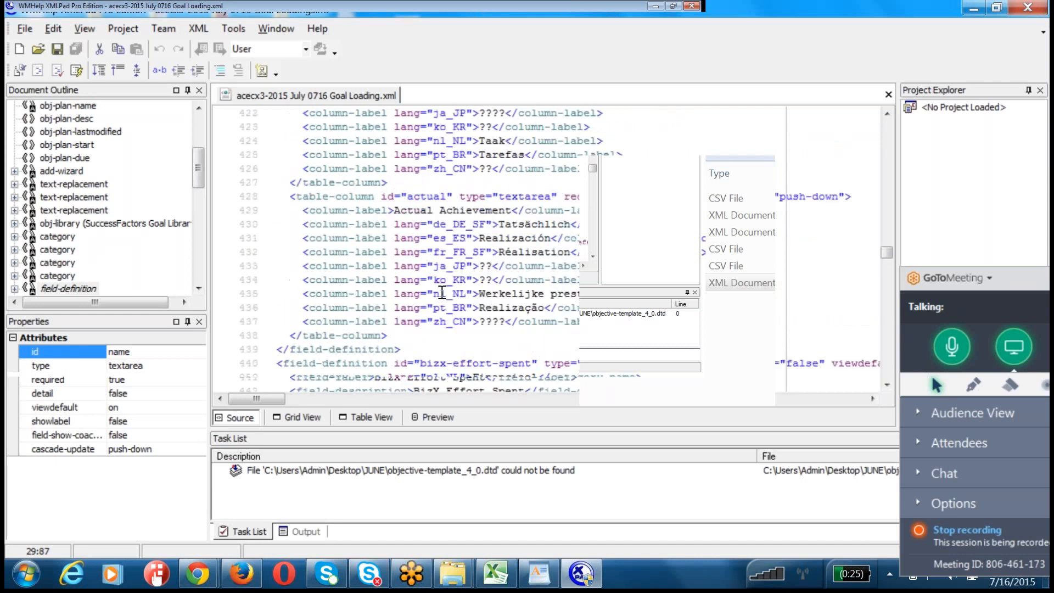
Step: Examine the bizx-effort-spent field definition and its enum values from None to Huge
{"action": "mouse_move", "coordinate": [270, 238]}
{"action": "left_mouse_down"}
{"action": "mouse_move", "coordinate": [299, 294]}
{"action": "mouse_move", "coordinate": [291, 313]}
{"action": "mouse_move", "coordinate": [401, 363]}
{"action": "left_mouse_up"}
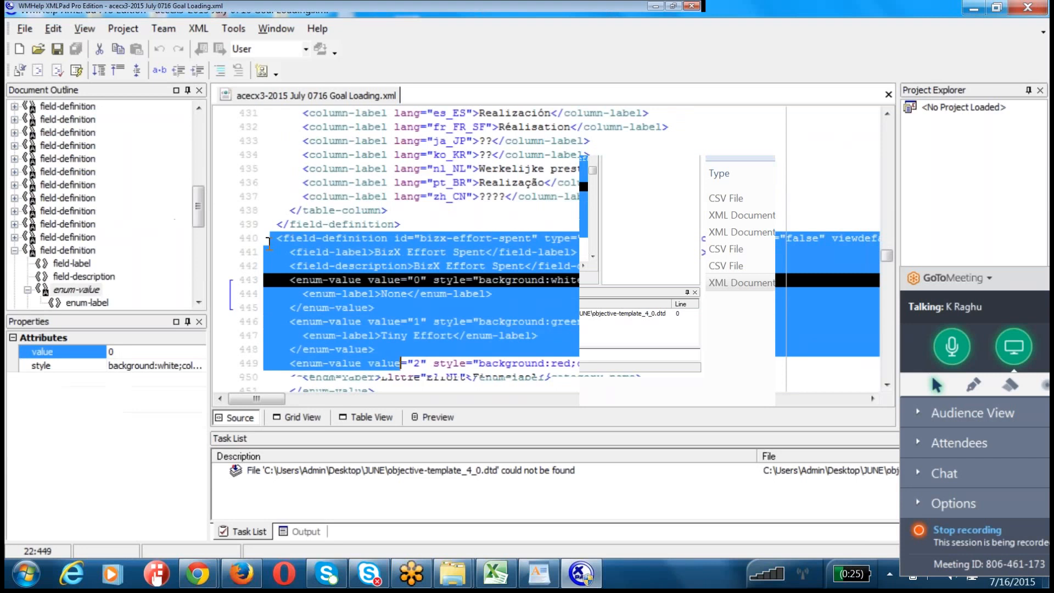
{"action": "scroll", "coordinate": [400, 363], "scroll_direction": "down", "scroll_amount": 2}
{"action": "left_click", "coordinate": [269, 211]}
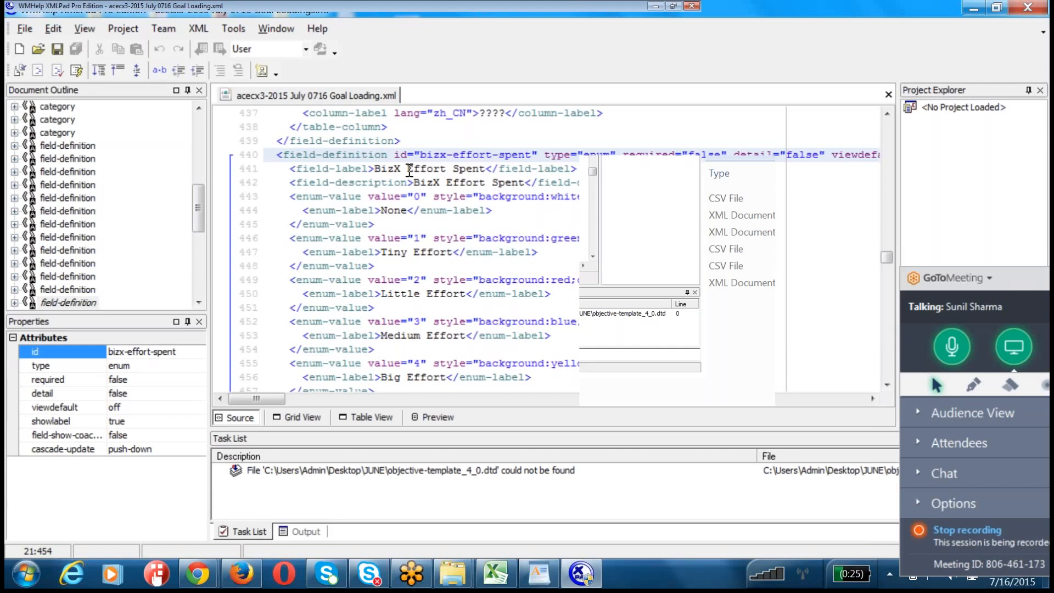
{"action": "scroll", "coordinate": [611, 255], "scroll_direction": "down", "scroll_amount": 3}
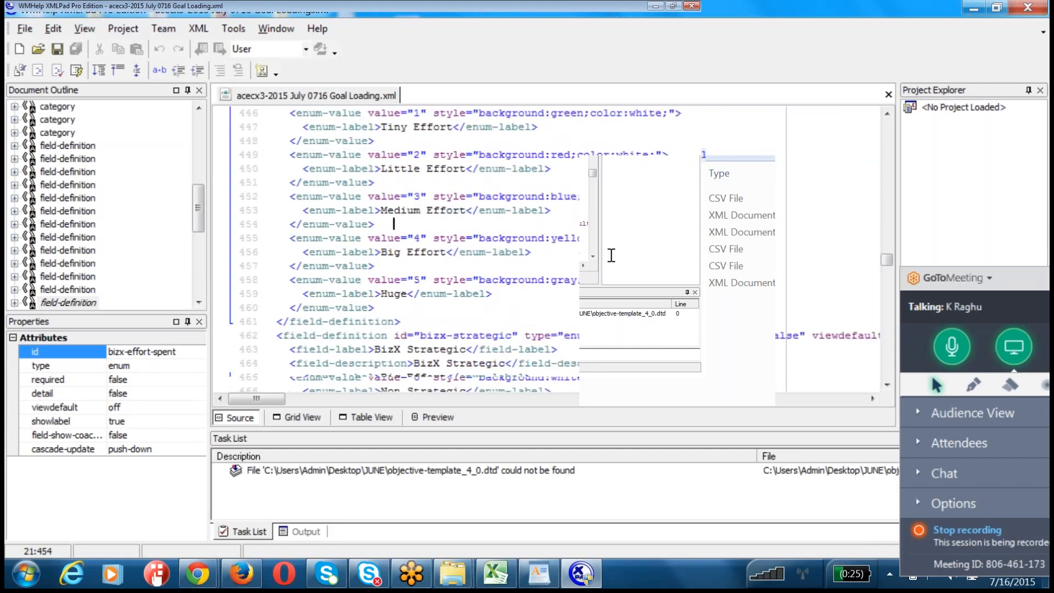
{"action": "scroll", "coordinate": [611, 256], "scroll_direction": "up", "scroll_amount": 2}
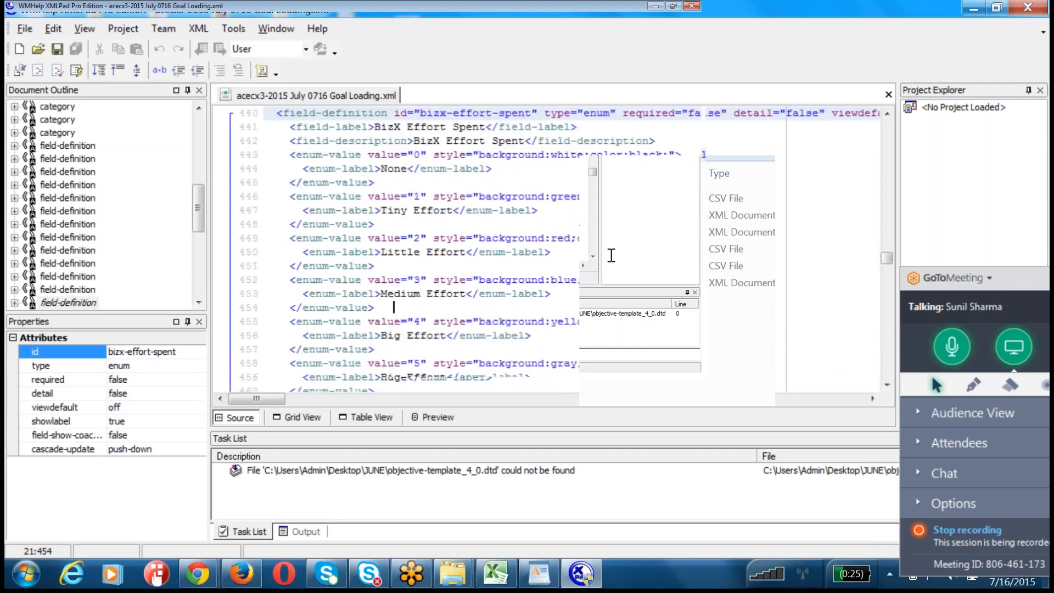
{"action": "scroll", "coordinate": [499, 184], "scroll_direction": "up", "scroll_amount": 2}
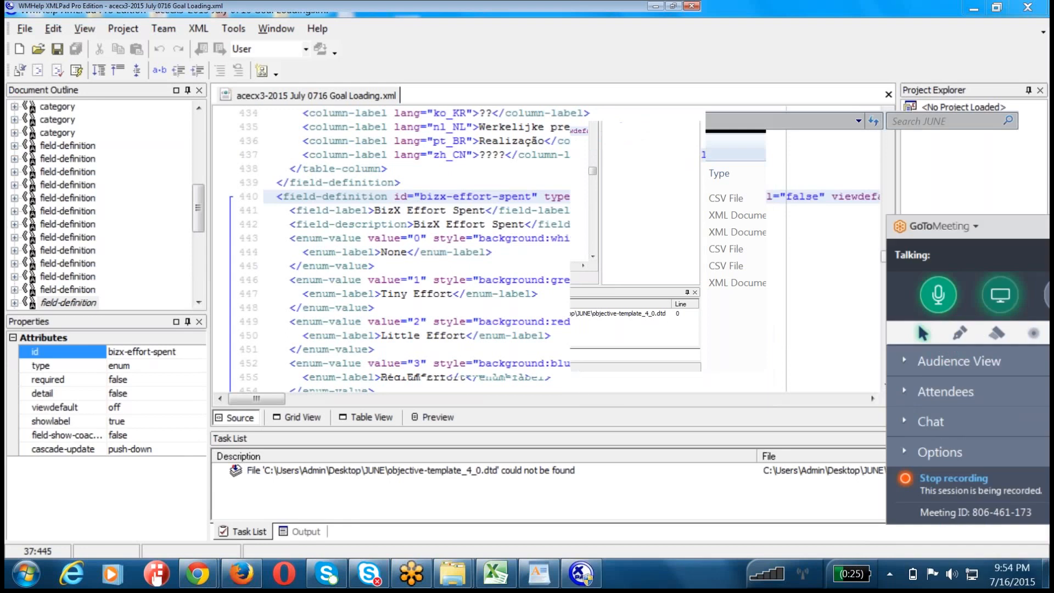
Step: Select the bizx-effort-spent field definition block, starting at line 440 and including its enum values
{"action": "left_click", "coordinate": [505, 293]}
{"action": "left_click", "coordinate": [269, 196]}
{"action": "left_click_drag", "start_coordinate": [270, 197], "coordinate": [434, 366]}
{"action": "scroll", "coordinate": [434, 366], "scroll_direction": "up", "scroll_amount": 3}
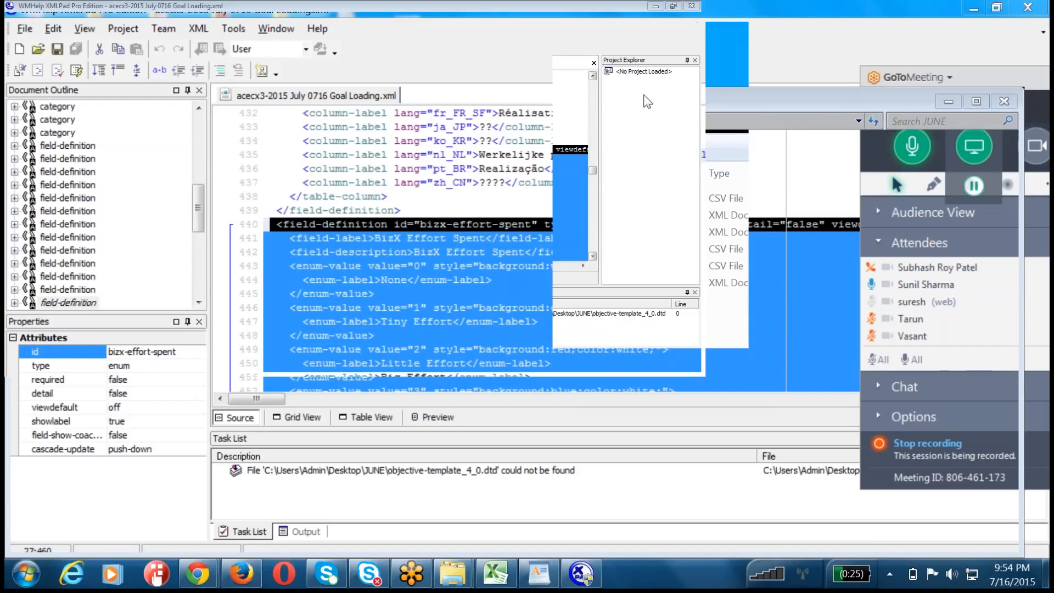
{"action": "key", "text": "super+d"}
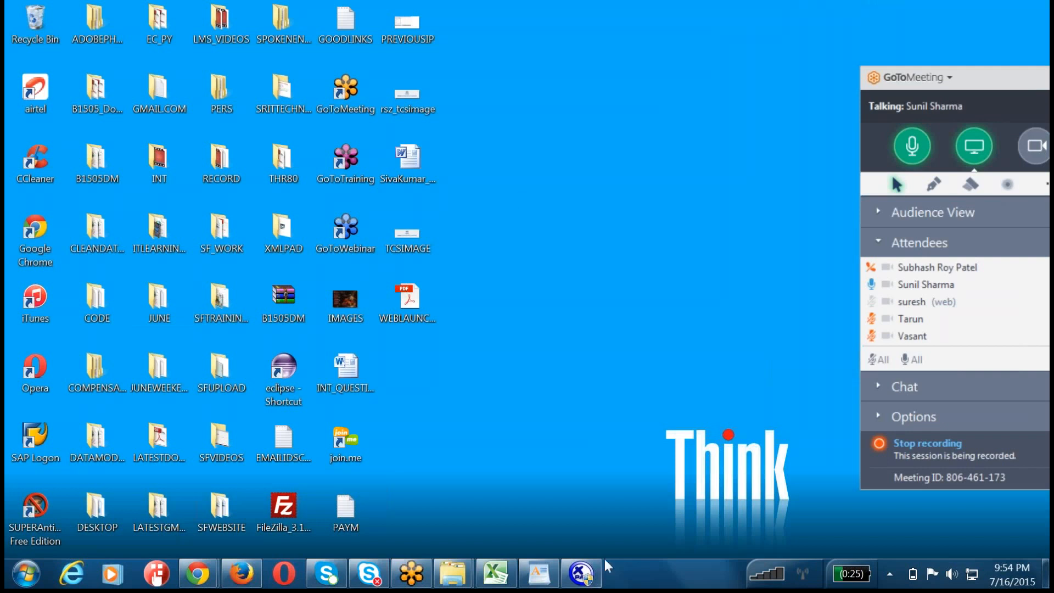
{"action": "left_click", "coordinate": [581, 573]}
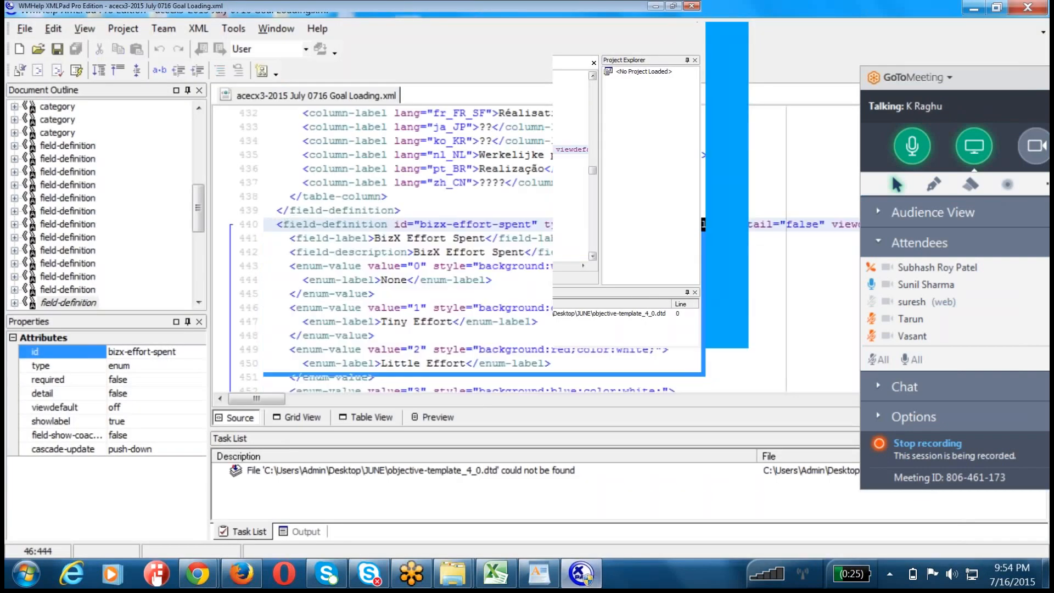
{"action": "key", "text": "Down"}
{"action": "key", "text": "Down"}
{"action": "key", "text": "Down"}
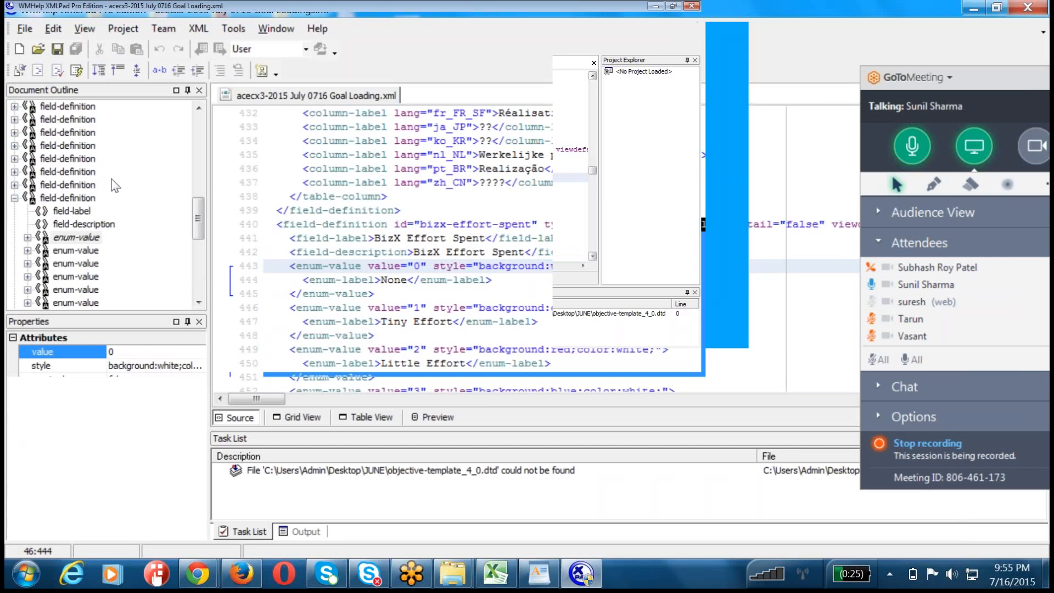
Step: Locate the field definition with id "start" in the document outline and examine its type attribute
{"action": "left_click", "coordinate": [56, 133]}
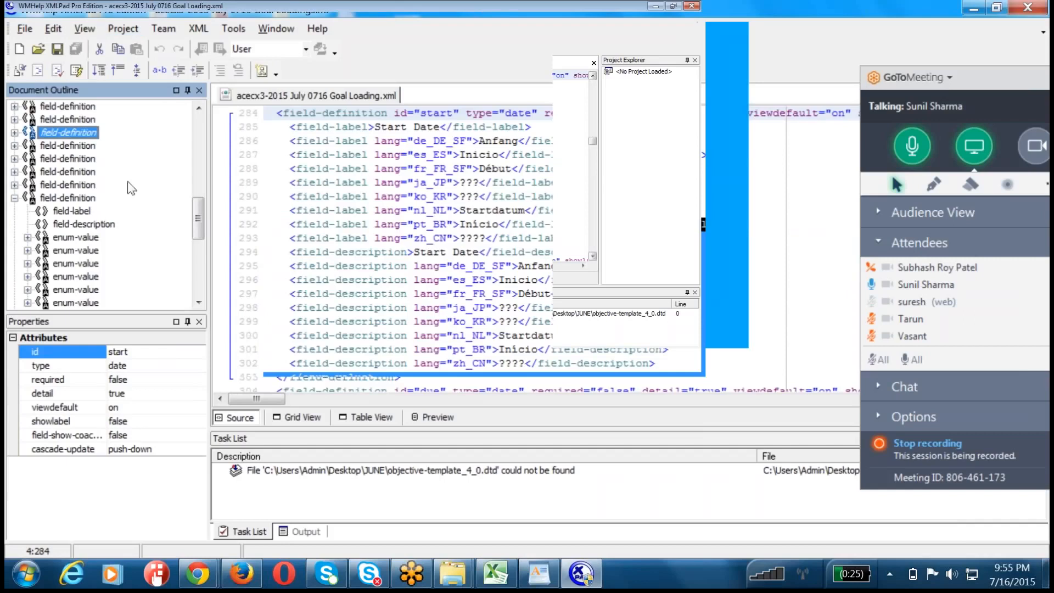
{"action": "left_click", "coordinate": [657, 51]}
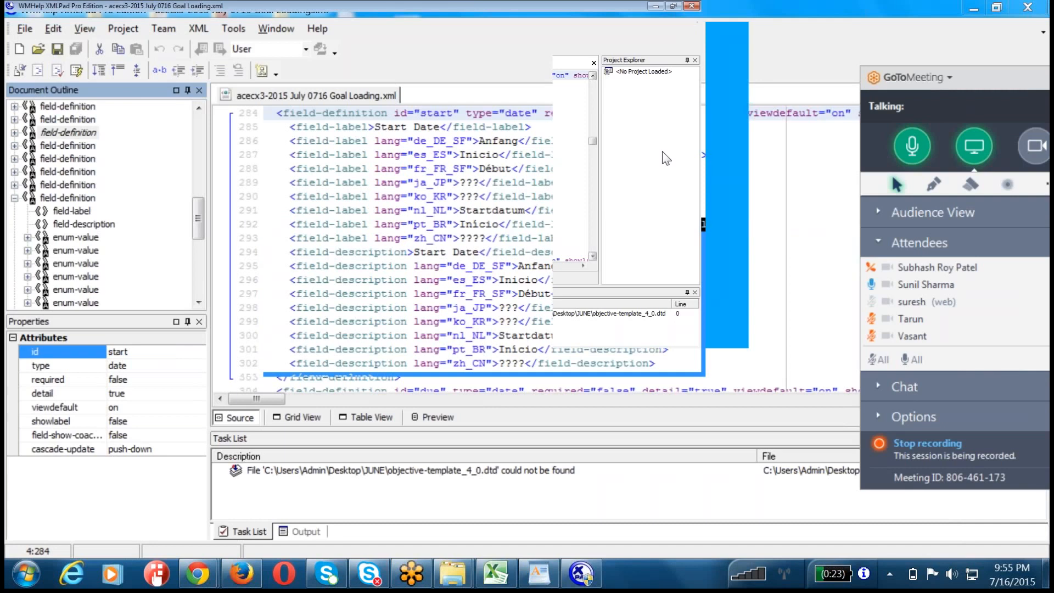
{"action": "left_click_drag", "start_coordinate": [664, 152], "coordinate": [667, 145]}
{"action": "left_click", "coordinate": [696, 60]}
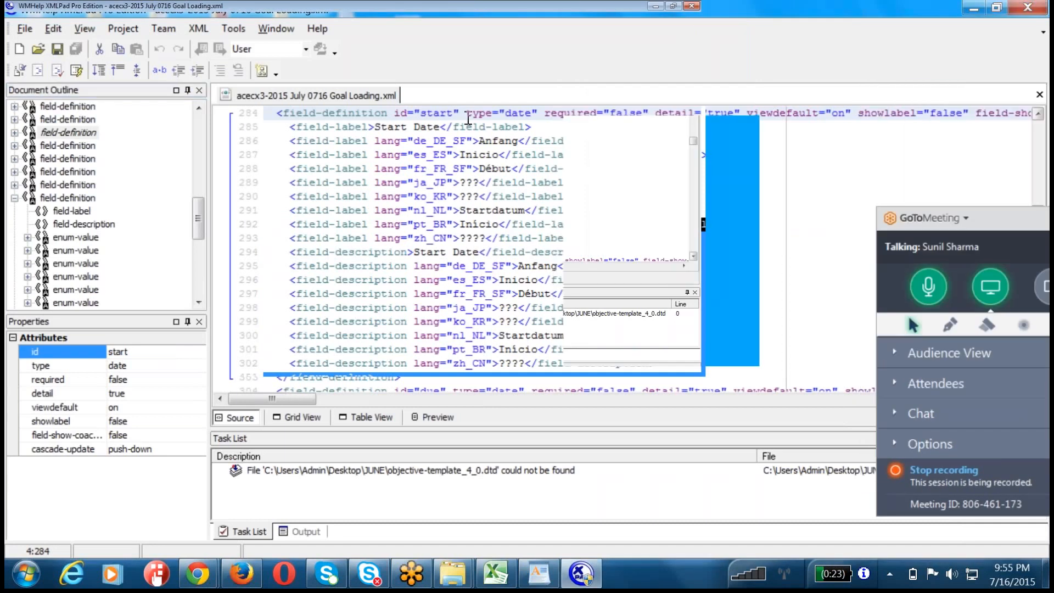
{"action": "left_click", "coordinate": [467, 118]}
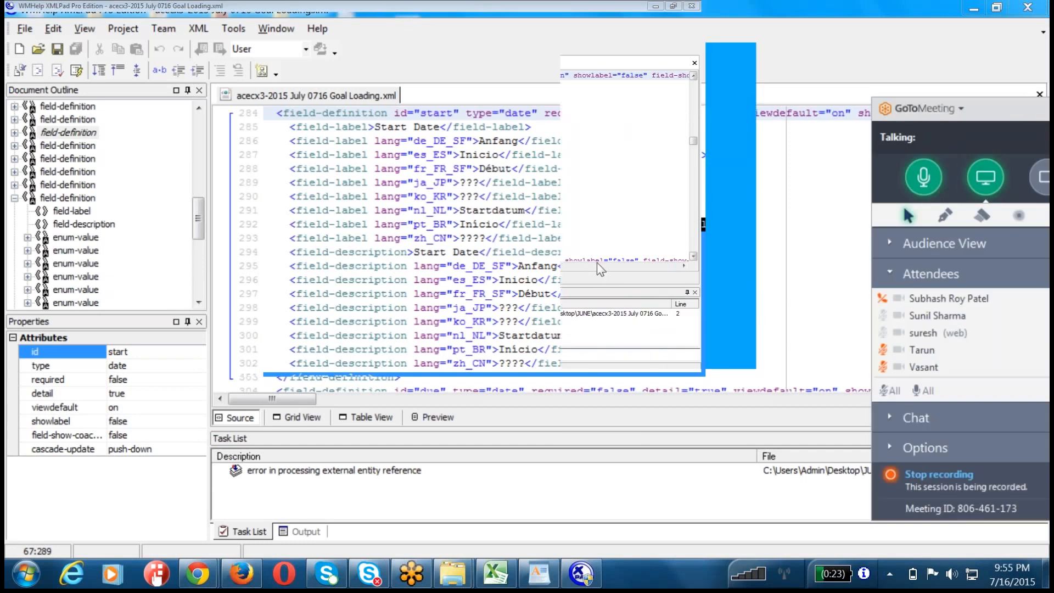
Step: Locate the field definition with id "due" among the outline's field definitions following the categories
{"action": "left_click", "coordinate": [473, 167]}
{"action": "scroll", "coordinate": [478, 337], "scroll_direction": "down", "scroll_amount": 7}
{"action": "scroll", "coordinate": [477, 336], "scroll_direction": "down", "scroll_amount": 3}
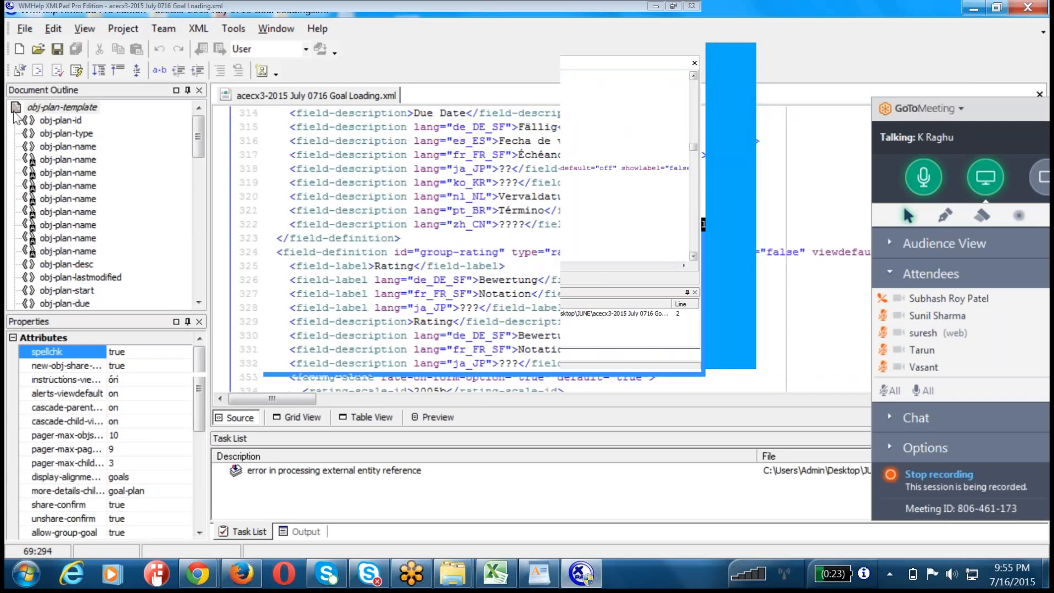
{"action": "scroll", "coordinate": [135, 116], "scroll_direction": "down", "scroll_amount": 1}
{"action": "scroll", "coordinate": [136, 131], "scroll_direction": "down", "scroll_amount": 5}
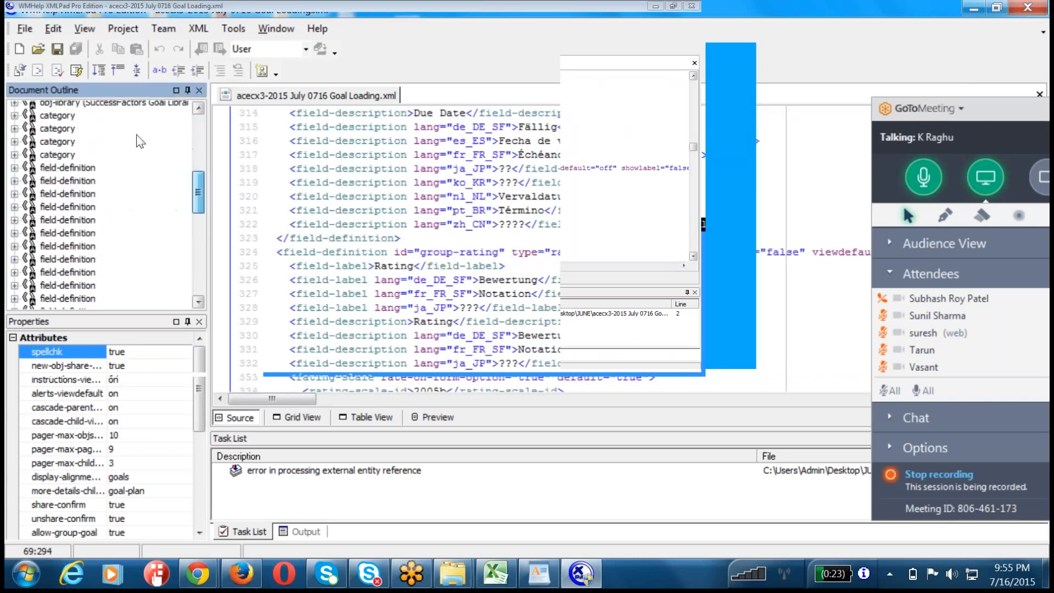
{"action": "left_click", "coordinate": [46, 186]}
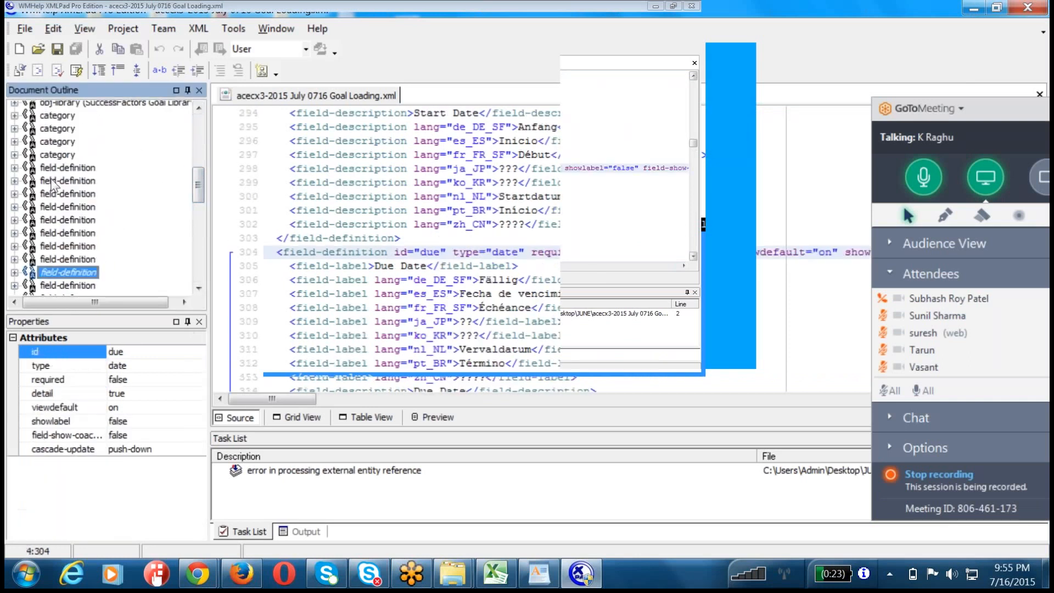
{"action": "scroll", "coordinate": [143, 242], "scroll_direction": "up", "scroll_amount": 4}
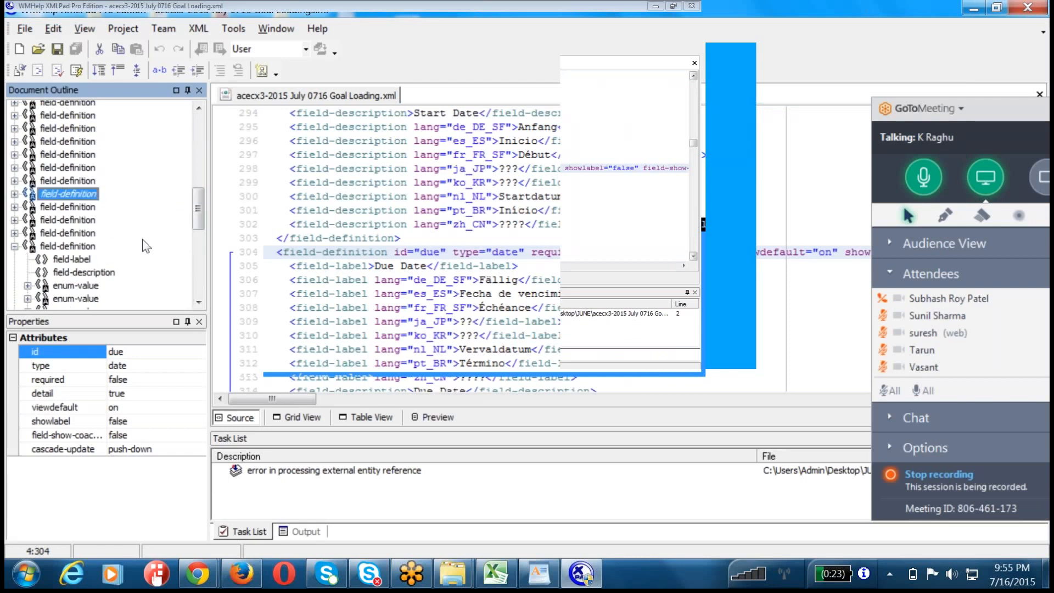
Step: Examine the field definitions from due through group-rating and milestones, down to the start of the bizx-effort-spent block
{"action": "left_click", "coordinate": [447, 225]}
{"action": "scroll", "coordinate": [448, 225], "scroll_direction": "down", "scroll_amount": 5}
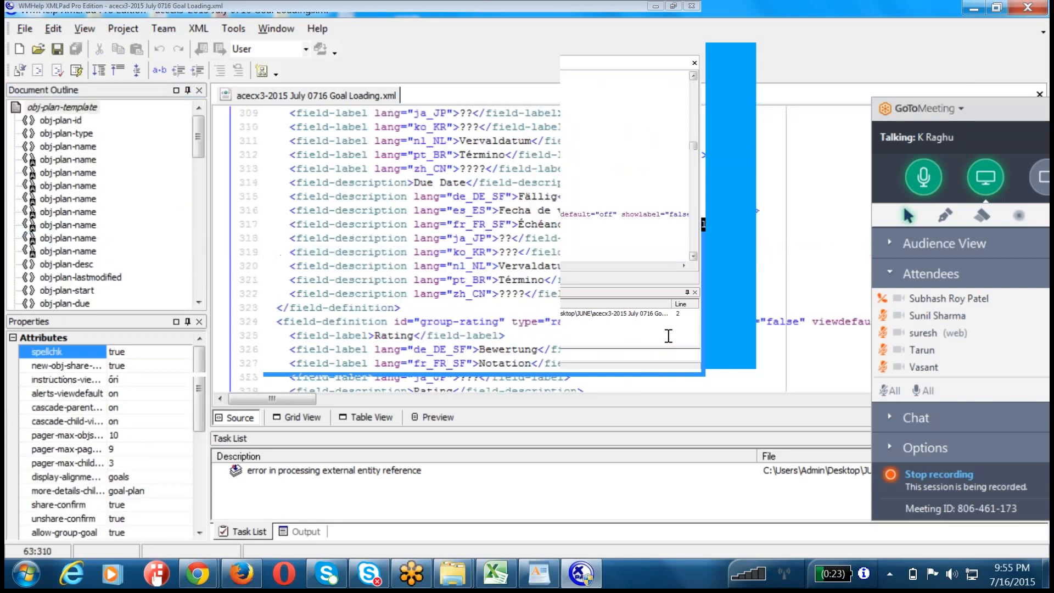
{"action": "scroll", "coordinate": [669, 336], "scroll_direction": "down", "scroll_amount": 3}
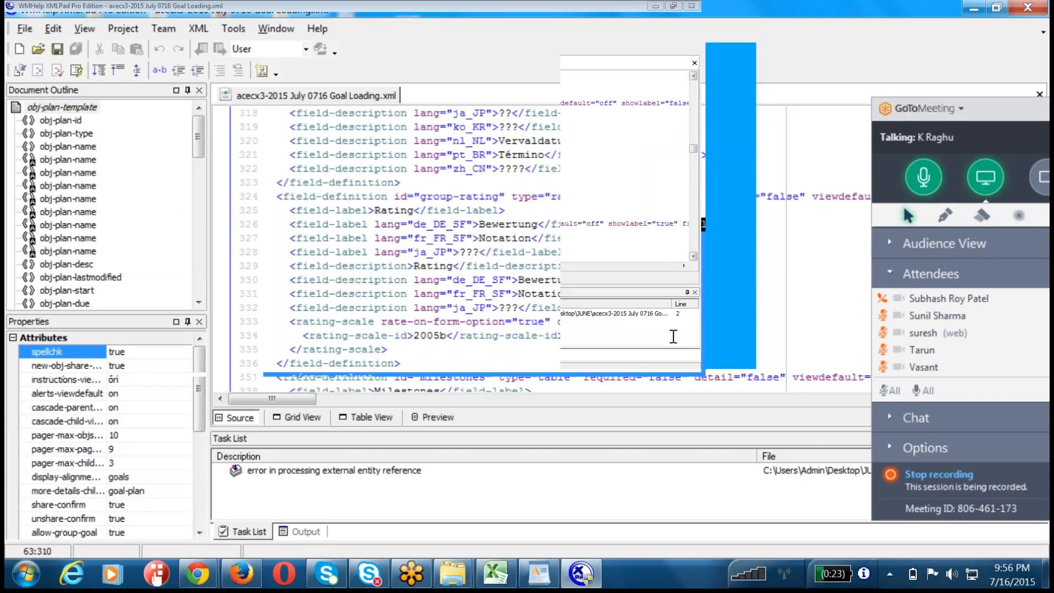
{"action": "scroll", "coordinate": [673, 336], "scroll_direction": "down", "scroll_amount": 7}
{"action": "scroll", "coordinate": [673, 336], "scroll_direction": "down", "scroll_amount": 14}
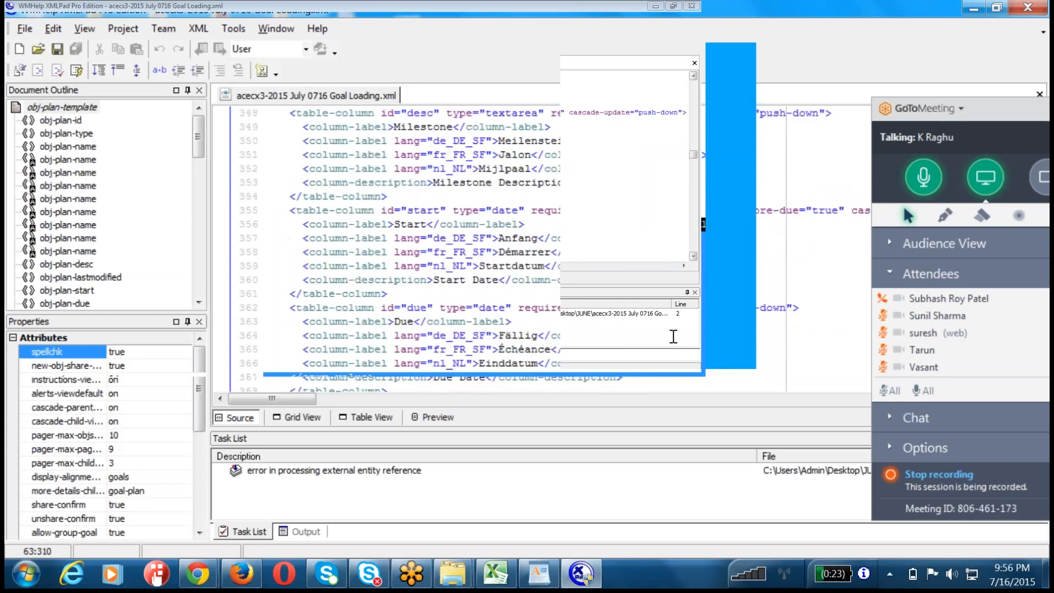
{"action": "scroll", "coordinate": [673, 336], "scroll_direction": "down", "scroll_amount": 14}
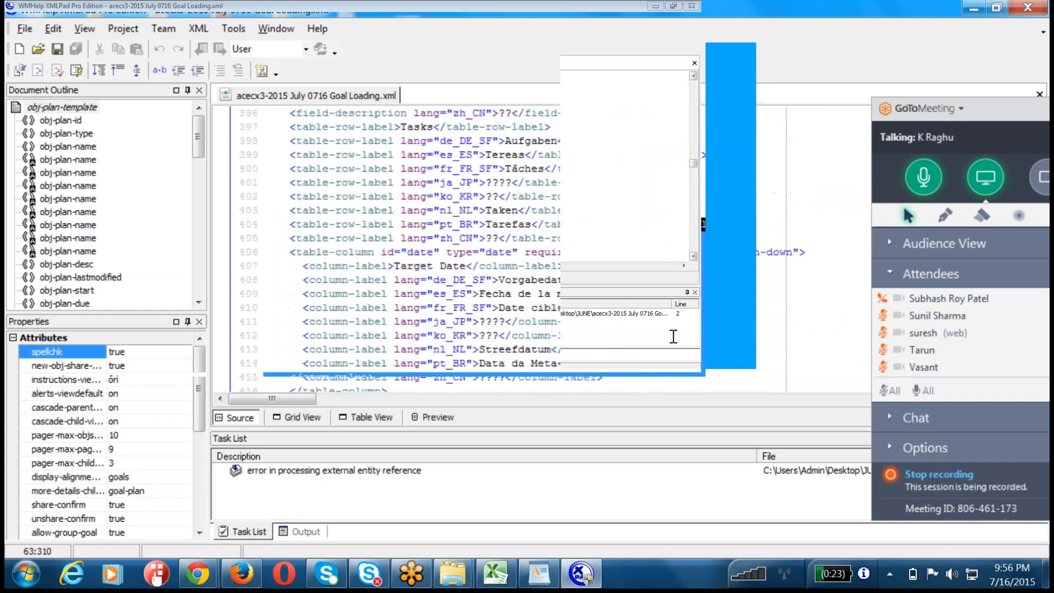
{"action": "scroll", "coordinate": [673, 337], "scroll_direction": "down", "scroll_amount": 3}
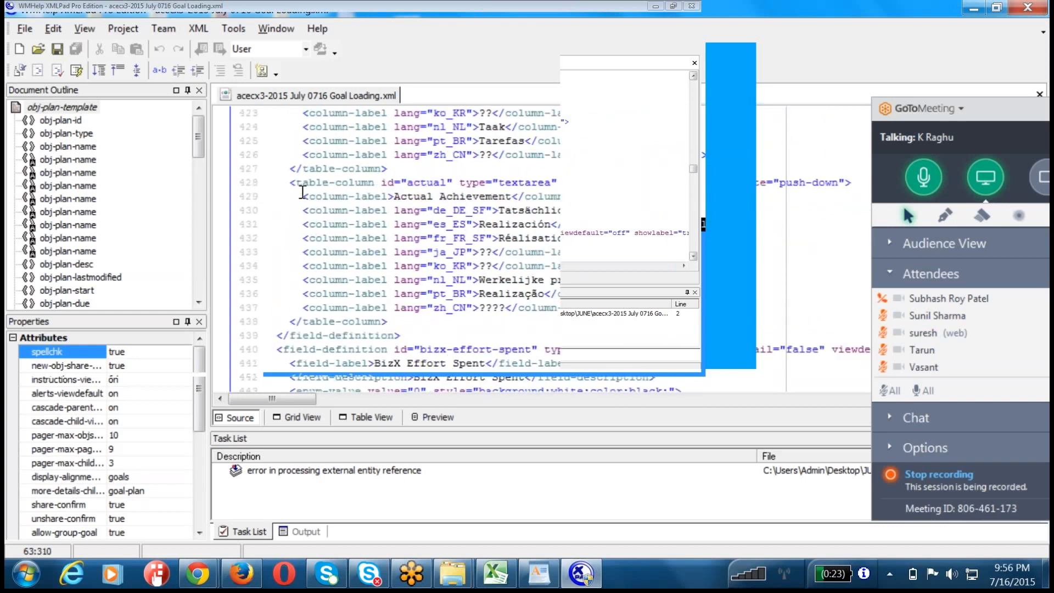
{"action": "left_click_drag", "start_coordinate": [277, 224], "coordinate": [328, 307]}
{"action": "left_click", "coordinate": [319, 184]}
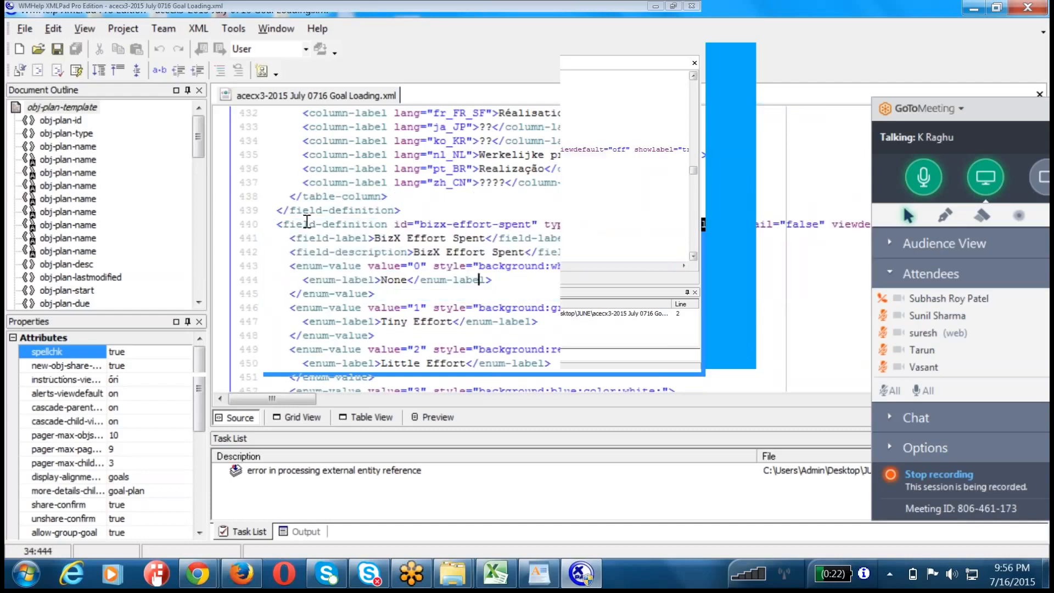
Step: Examine the remaining BizX field definitions, highlighting the bizx-strategic label and parts of the bizx-actual, bizx-pos and bizx-status-comments ids
{"action": "scroll", "coordinate": [314, 192], "scroll_direction": "down", "scroll_amount": 7}
{"action": "double_click", "coordinate": [434, 252]}
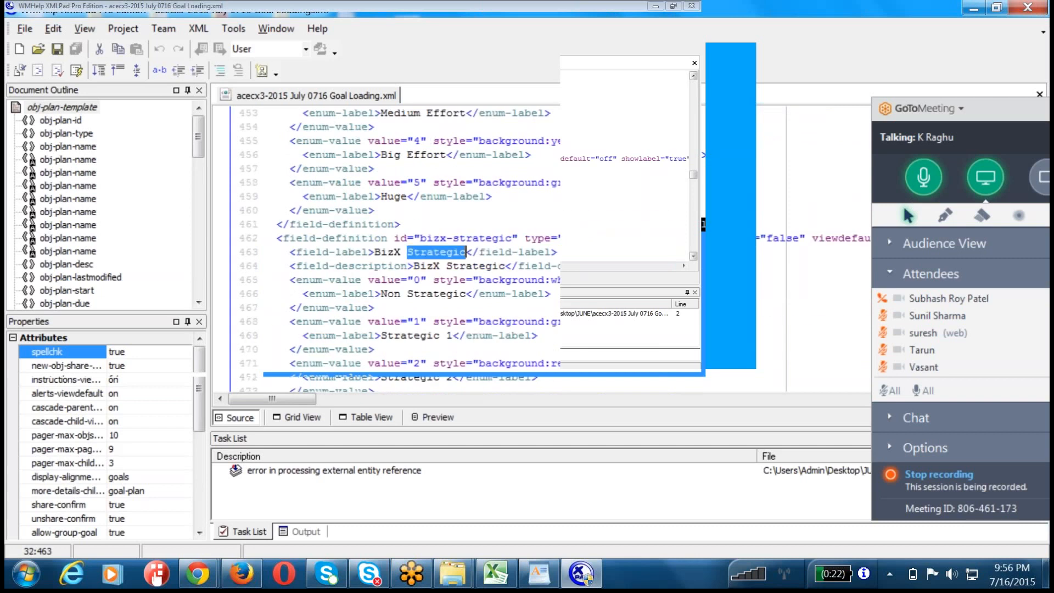
{"action": "scroll", "coordinate": [426, 260], "scroll_direction": "down", "scroll_amount": 6}
{"action": "double_click", "coordinate": [472, 210]}
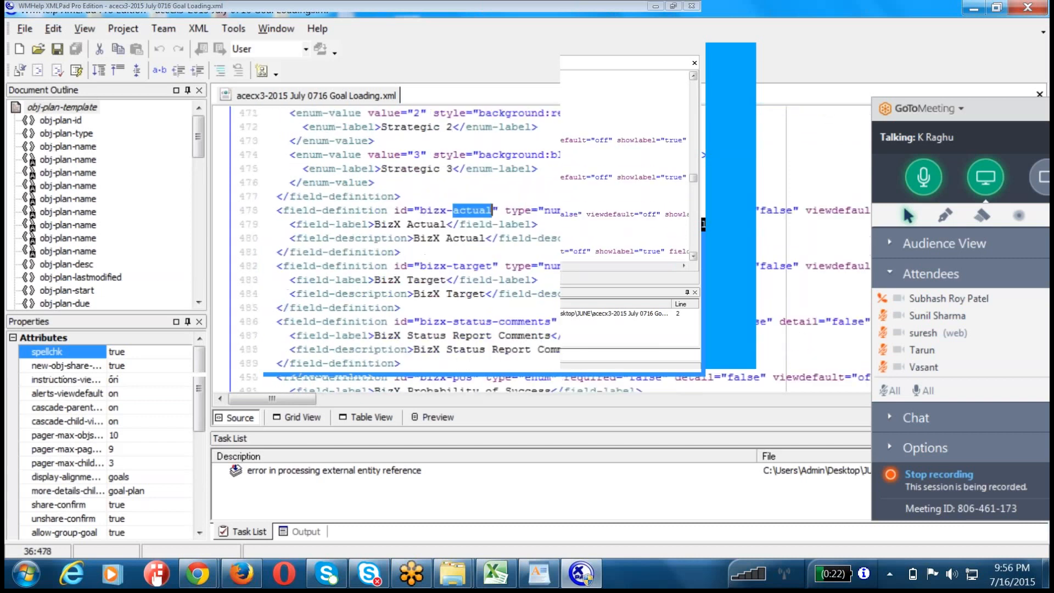
{"action": "scroll", "coordinate": [307, 225], "scroll_direction": "down", "scroll_amount": 4}
{"action": "double_click", "coordinate": [463, 211]}
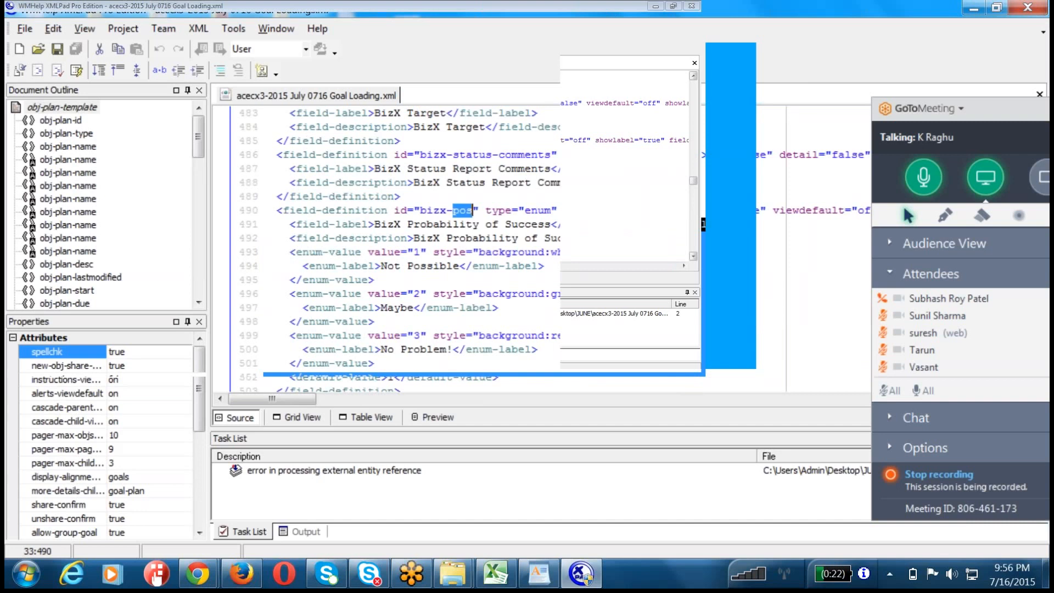
{"action": "double_click", "coordinate": [472, 155]}
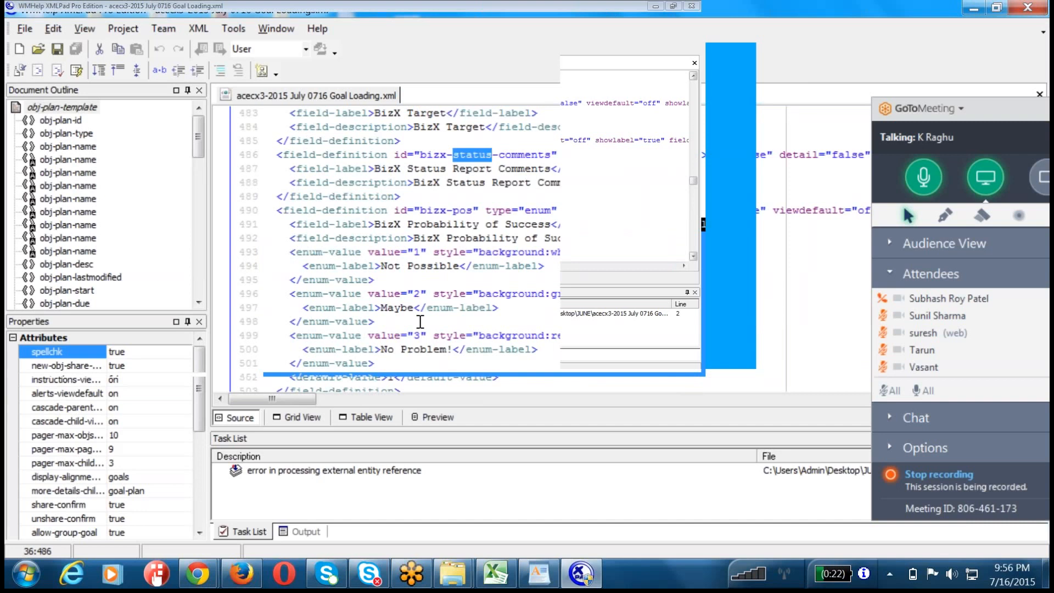
Step: Select and copy the complete bizx-strategic field definition block, from line 462 to its closing tag on line 477
{"action": "scroll", "coordinate": [420, 322], "scroll_direction": "up", "scroll_amount": 7}
{"action": "scroll", "coordinate": [420, 322], "scroll_direction": "up", "scroll_amount": 2}
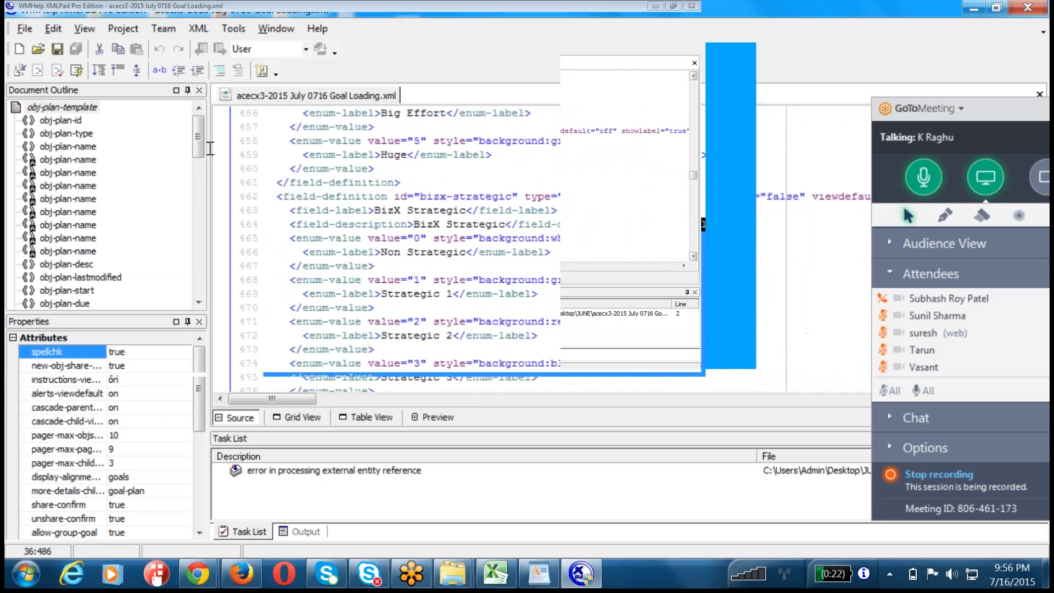
{"action": "left_click", "coordinate": [278, 196]}
{"action": "scroll", "coordinate": [278, 197], "scroll_direction": "down", "scroll_amount": 3}
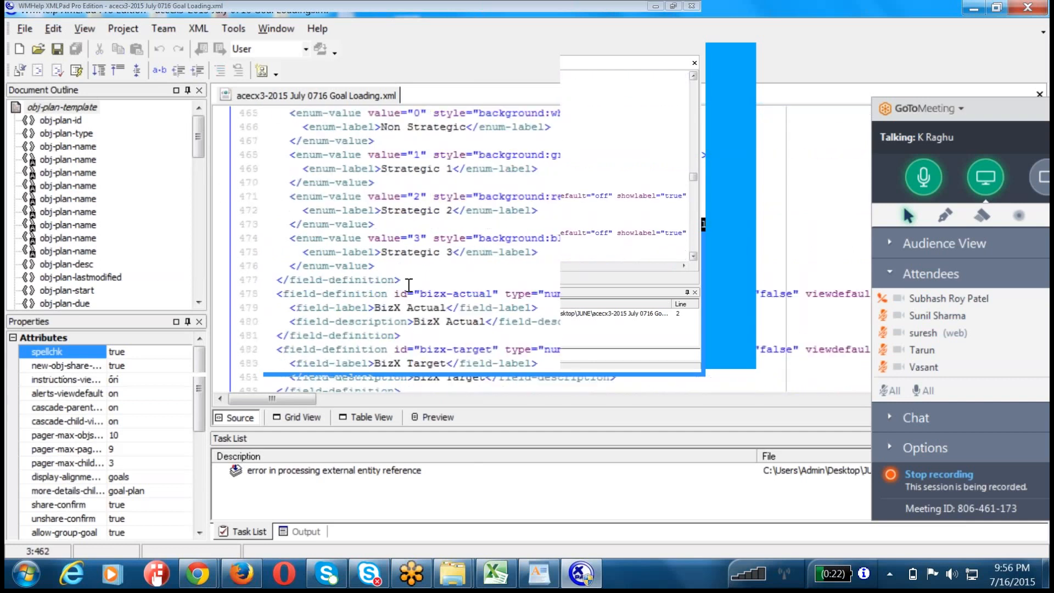
{"action": "left_click", "coordinate": [408, 280], "text": "shift"}
Step: Open a new WordPad document and paste the copied bizx-strategic field definition into it
{"action": "left_click", "coordinate": [26, 574]}
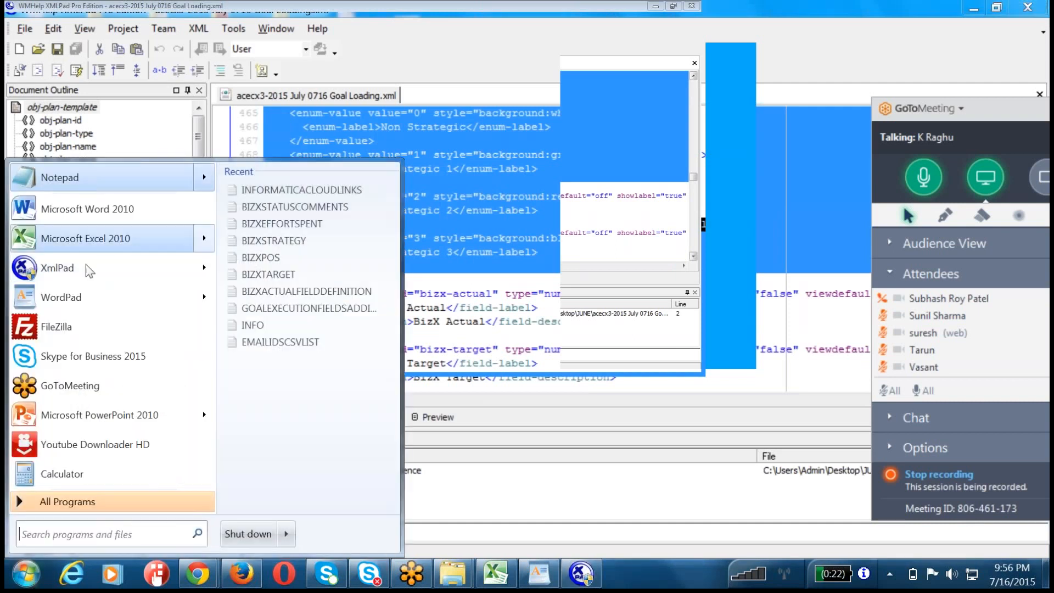
{"action": "left_click", "coordinate": [87, 298]}
{"action": "key", "text": "ctrl+v"}
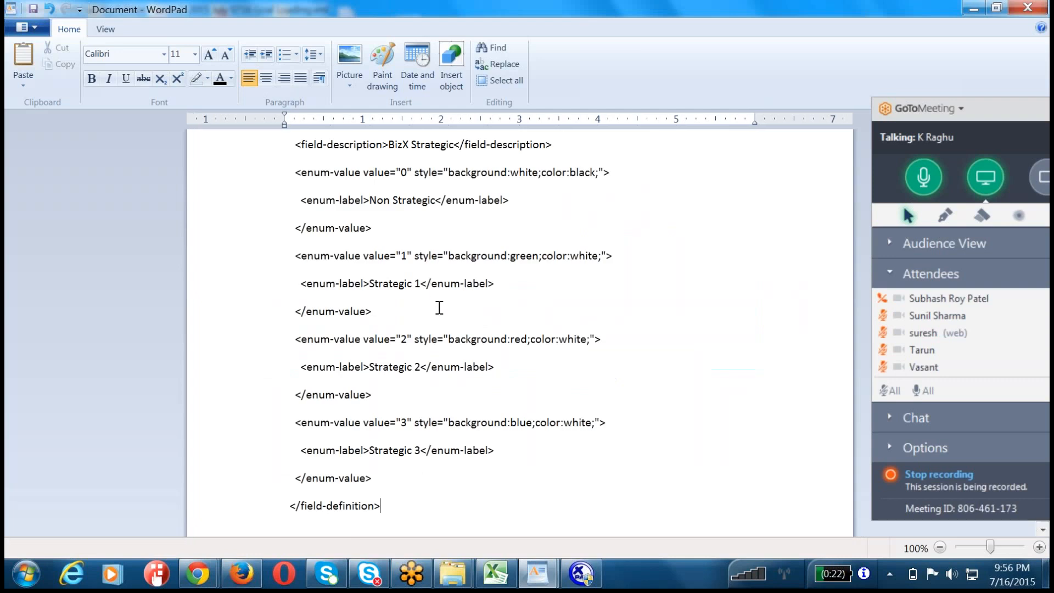
{"action": "scroll", "coordinate": [439, 308], "scroll_direction": "up", "scroll_amount": 1}
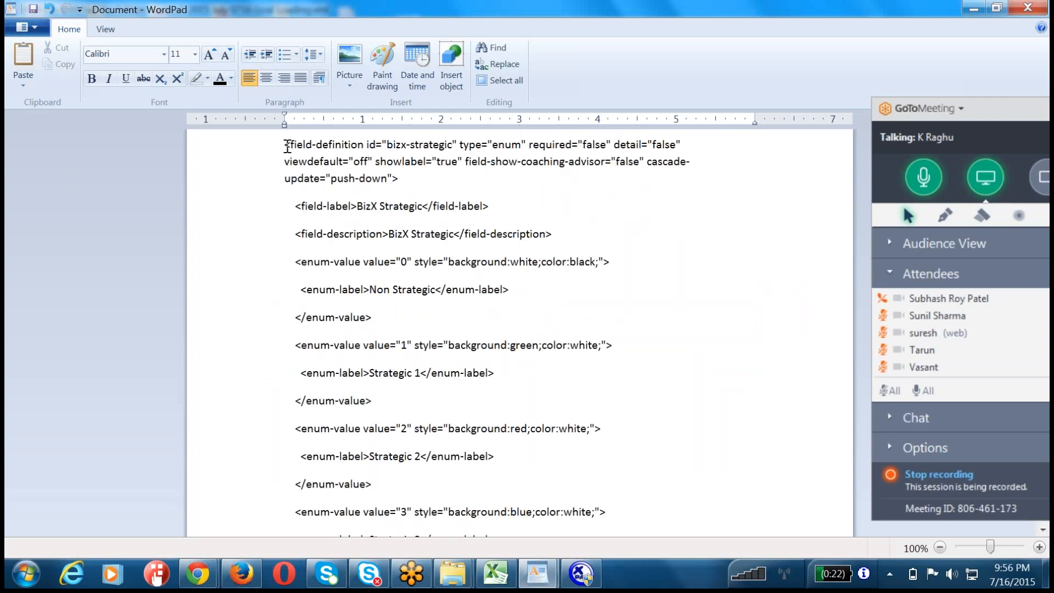
Step: Examine the opening field-definition tag in the pasted text, highlighting its id, type, enum value and required setting
{"action": "left_click_drag", "start_coordinate": [285, 145], "coordinate": [291, 161]}
{"action": "left_click_drag", "start_coordinate": [560, 145], "coordinate": [281, 147]}
{"action": "left_click", "coordinate": [340, 176]}
{"action": "left_click_drag", "start_coordinate": [383, 144], "coordinate": [442, 146]}
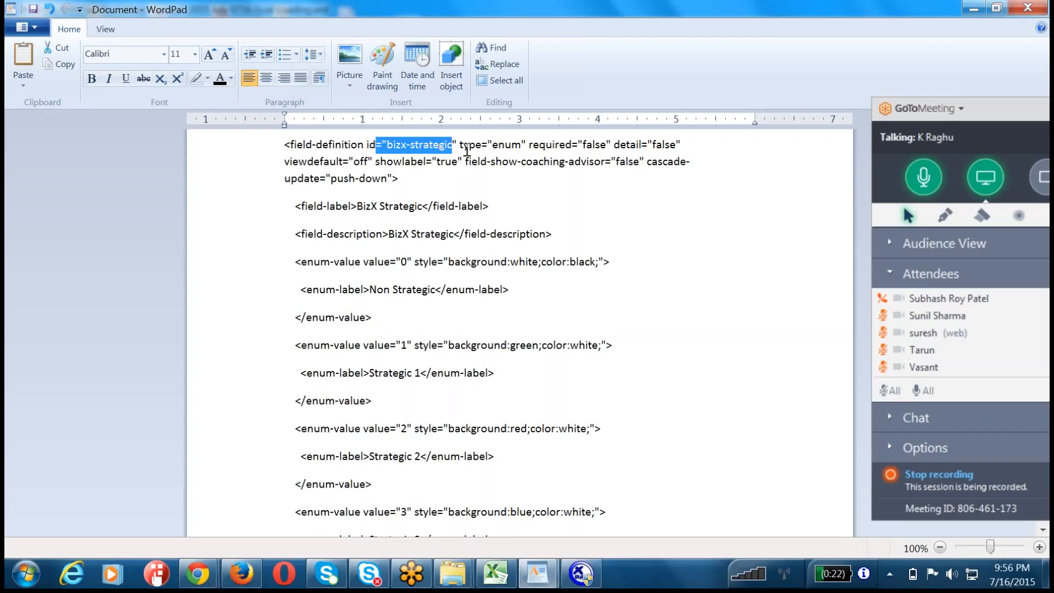
{"action": "double_click", "coordinate": [467, 146]}
{"action": "double_click", "coordinate": [505, 145]}
{"action": "left_click", "coordinate": [505, 145]}
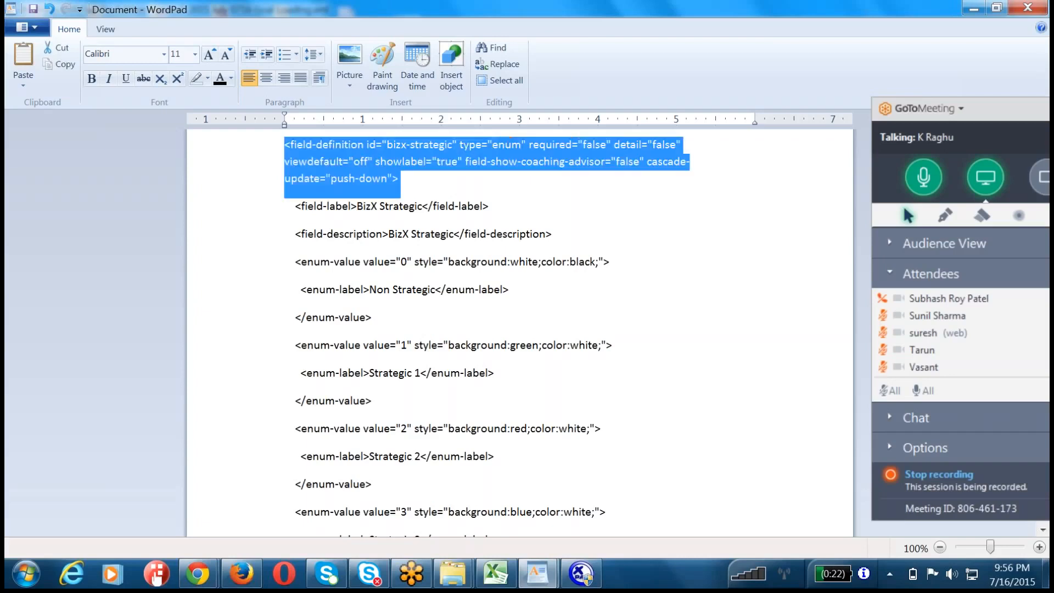
{"action": "double_click", "coordinate": [506, 145]}
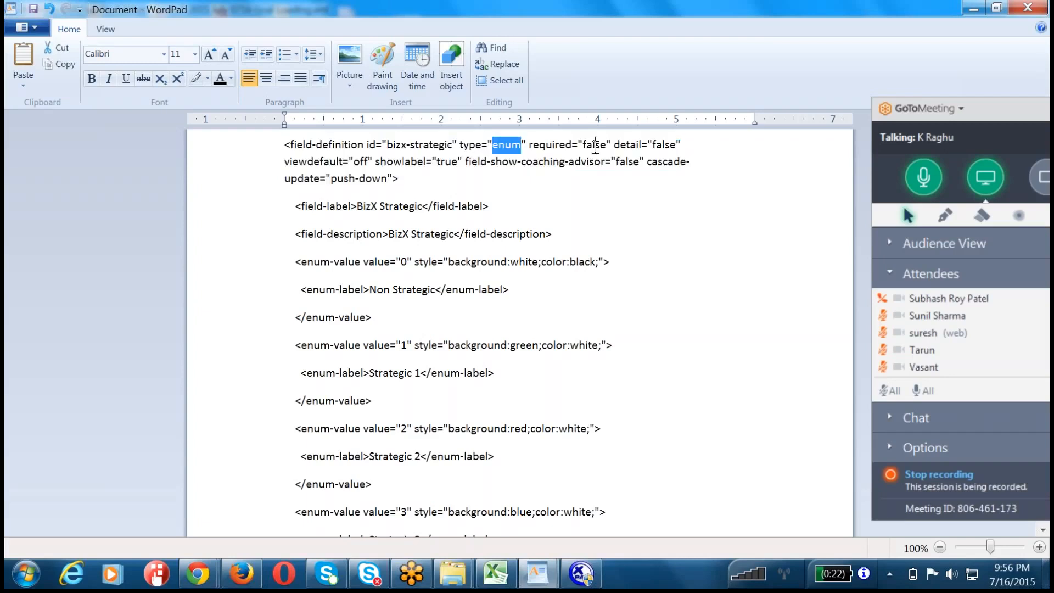
{"action": "double_click", "coordinate": [595, 145]}
{"action": "left_click", "coordinate": [504, 197]}
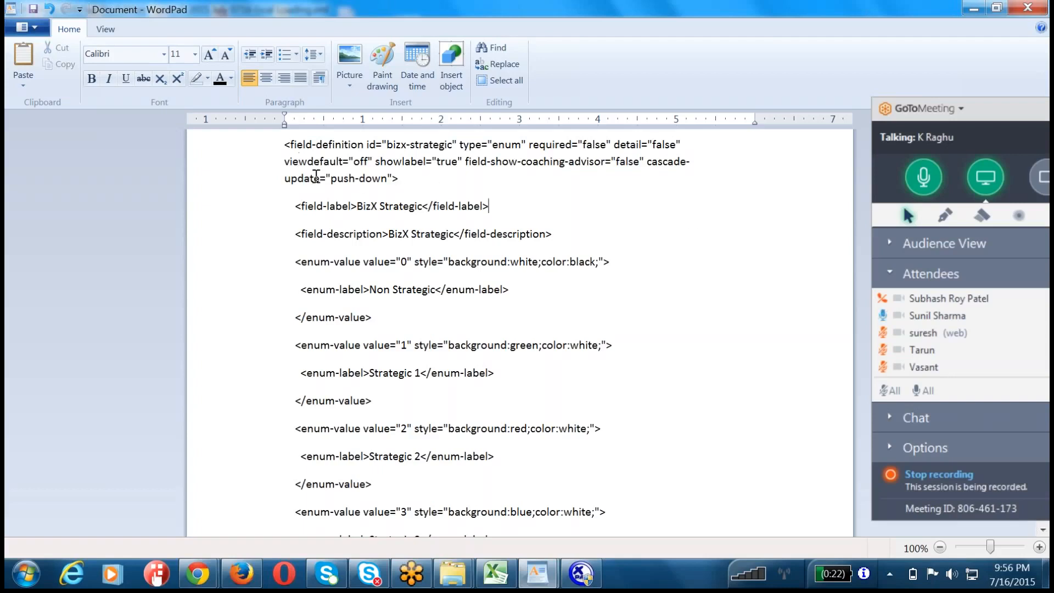
Step: Highlight the full opening field-definition tag, the BizX Strategic field-label line and the start of enum-value 0 one after another
{"action": "left_click_drag", "start_coordinate": [410, 180], "coordinate": [259, 136]}
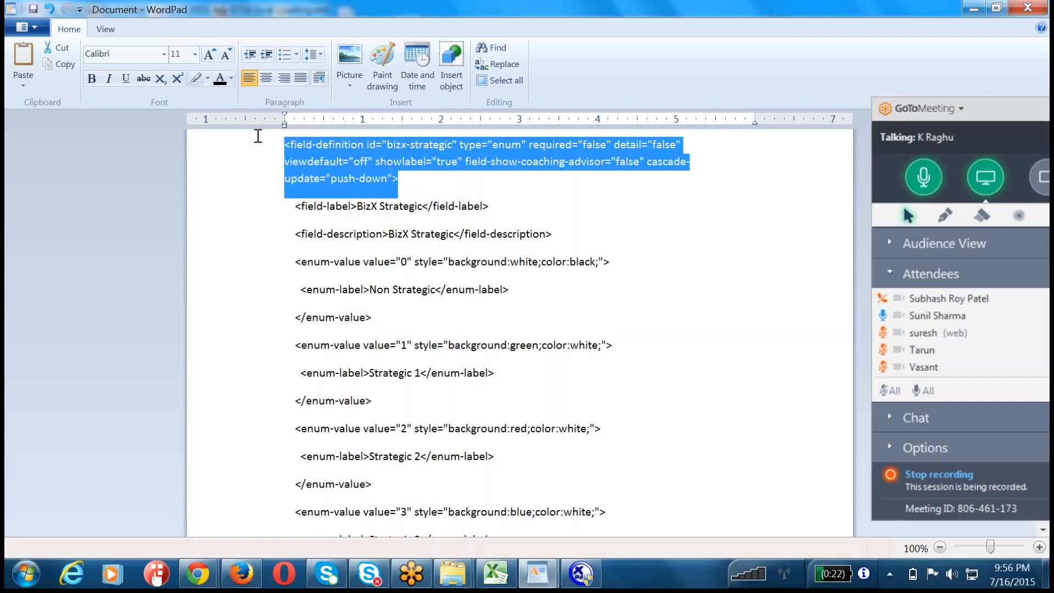
{"action": "left_click", "coordinate": [359, 289]}
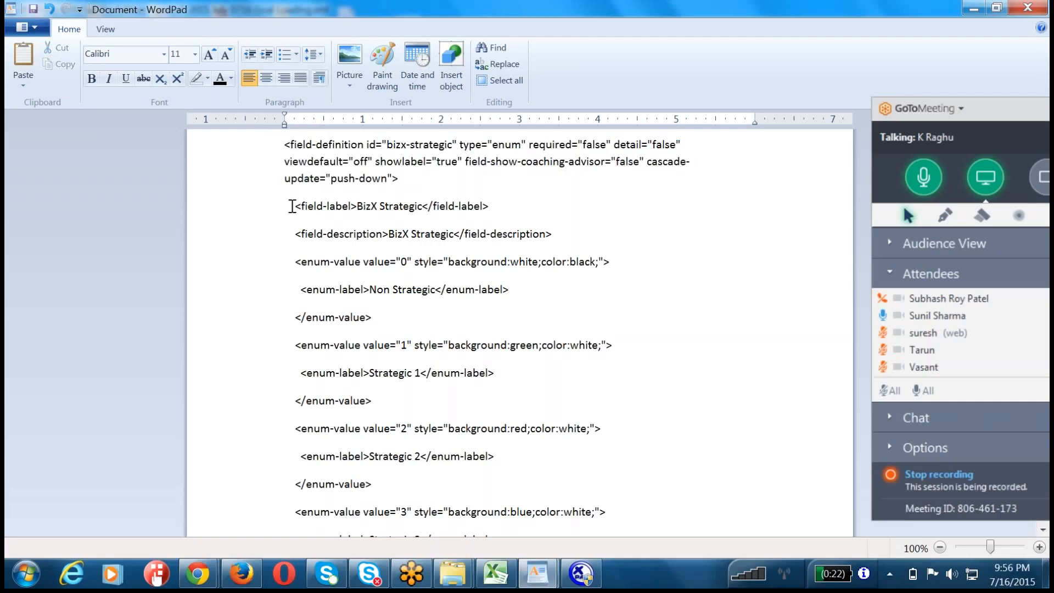
{"action": "left_click_drag", "start_coordinate": [292, 206], "coordinate": [505, 214]}
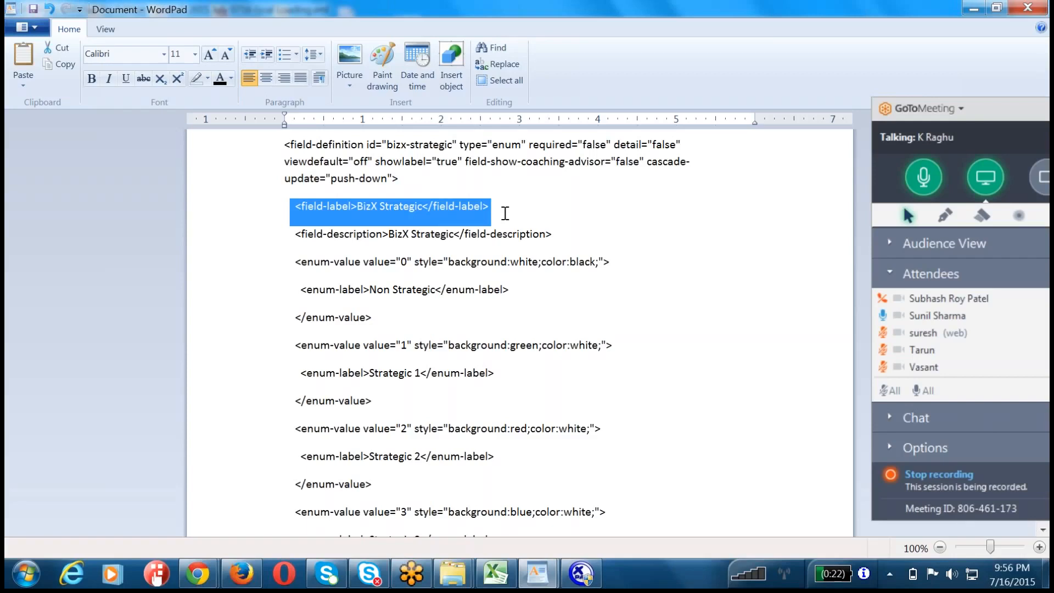
{"action": "left_click", "coordinate": [427, 318]}
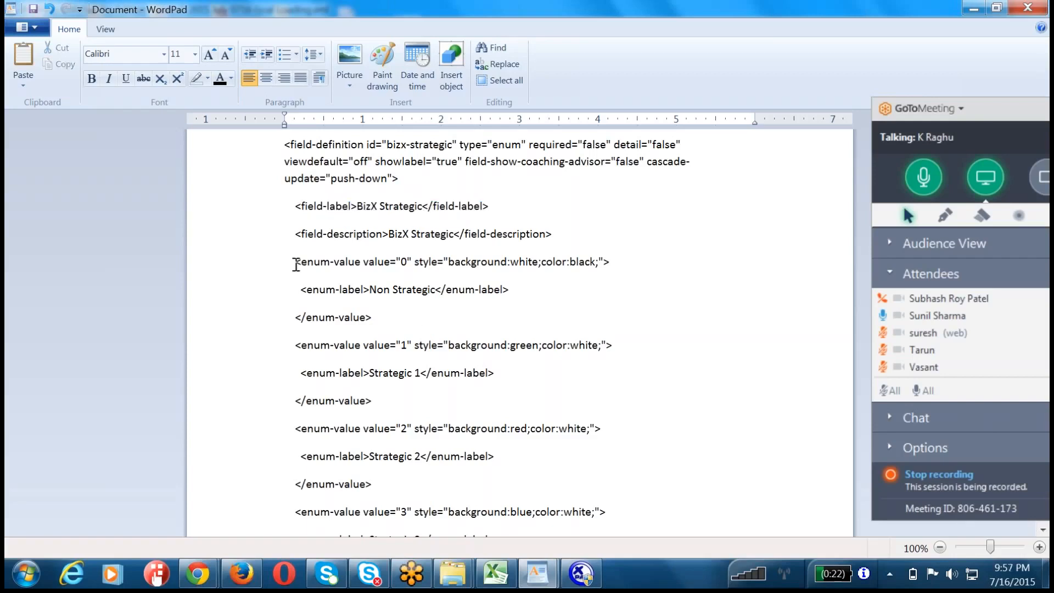
{"action": "left_click_drag", "start_coordinate": [295, 264], "coordinate": [410, 263]}
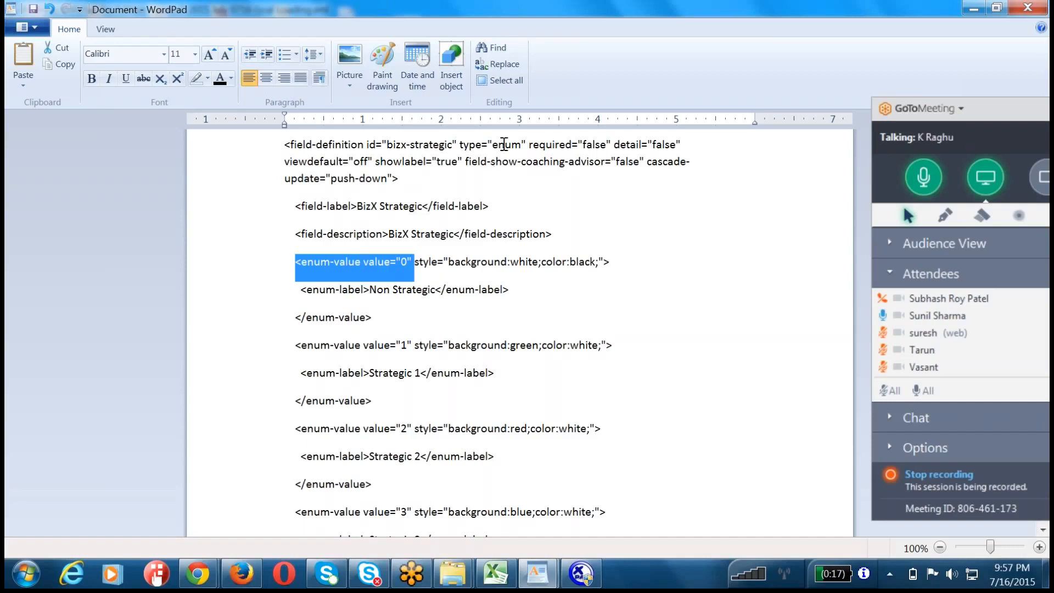
Step: Highlight the enum type value in the opening bizx-strategic field-definition tag
{"action": "double_click", "coordinate": [504, 145]}
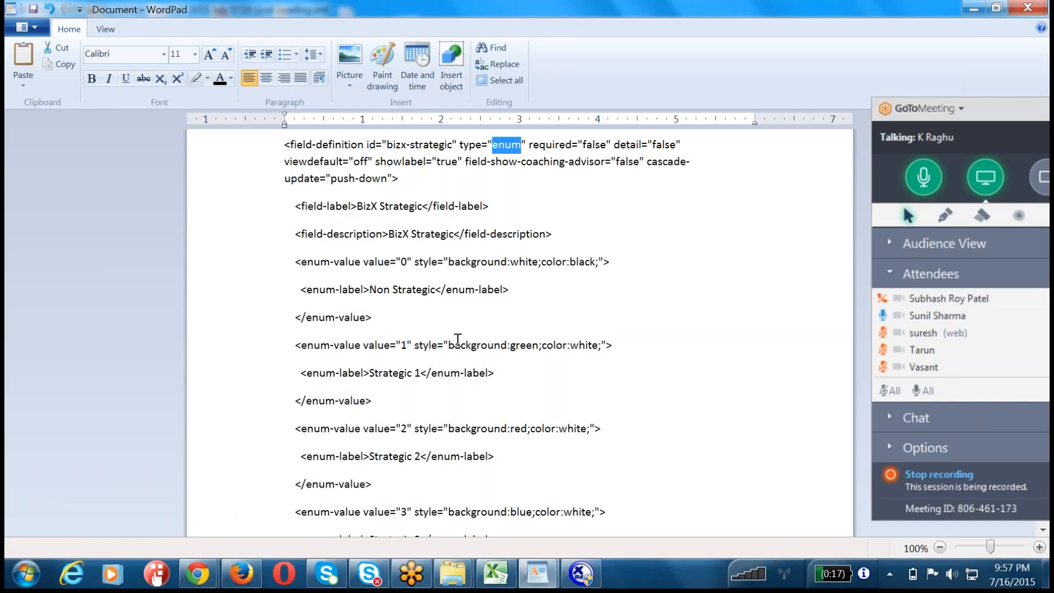
{"action": "left_click", "coordinate": [445, 311]}
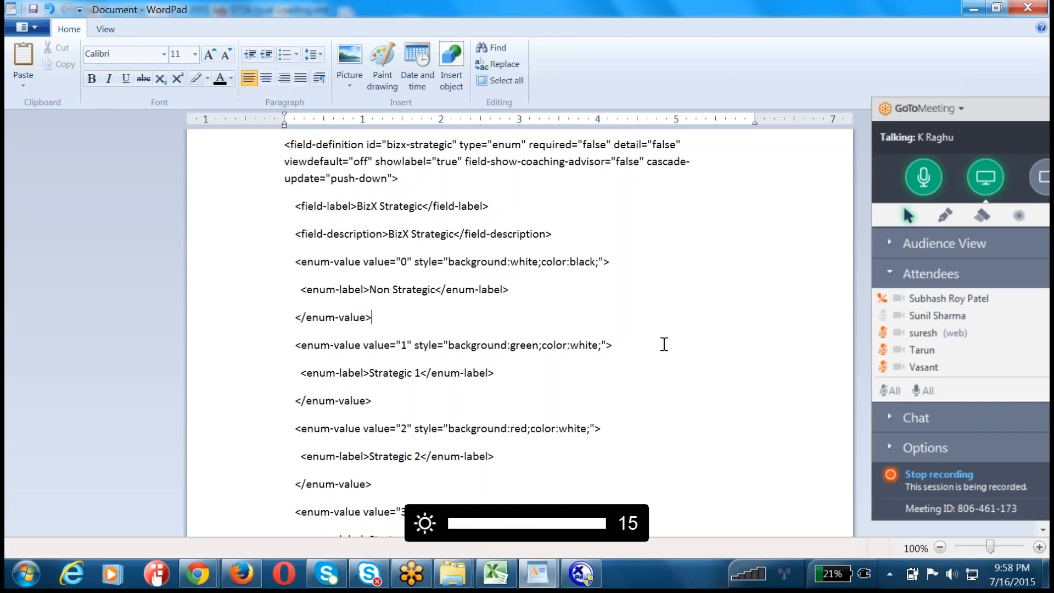
{"action": "left_click", "coordinate": [665, 344]}
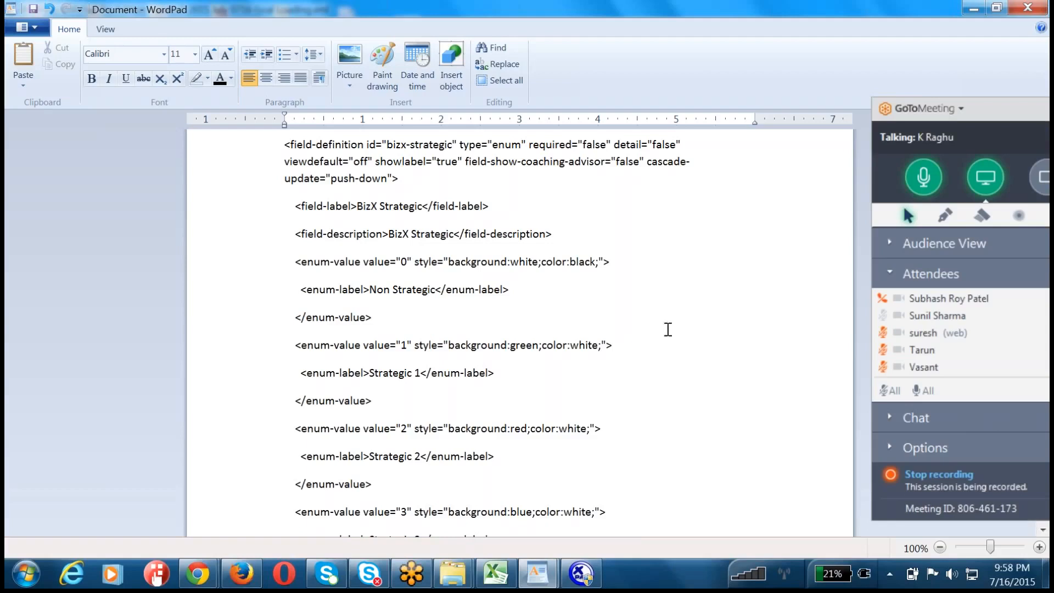
{"action": "left_click", "coordinate": [533, 287]}
{"action": "double_click", "coordinate": [505, 146]}
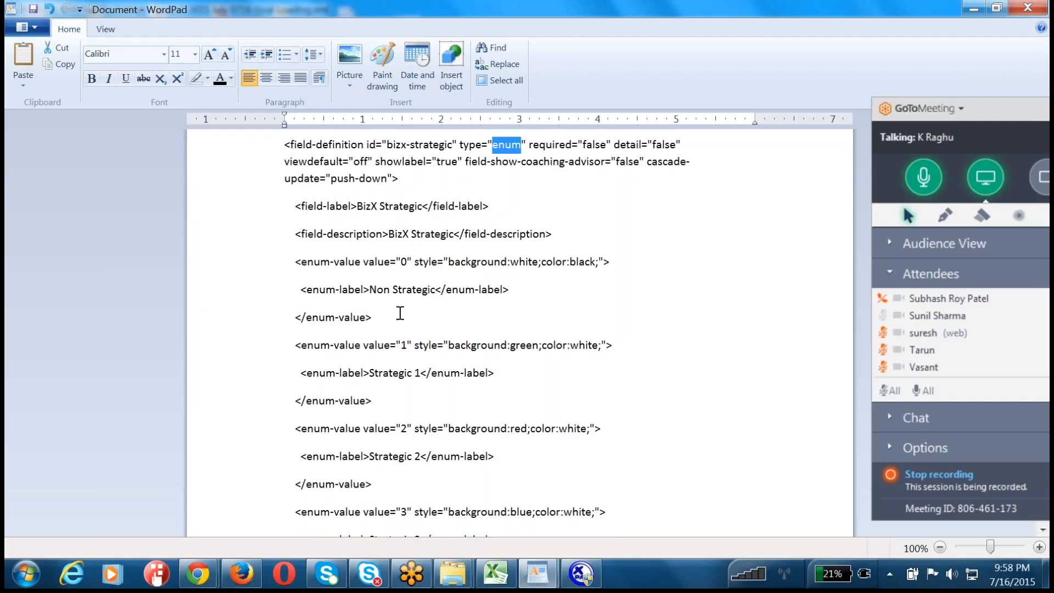
Step: Examine the enum-value 1 block, highlighting its lines, the background and white style entries, and the Strategic 1 label
{"action": "left_click_drag", "start_coordinate": [291, 316], "coordinate": [389, 403]}
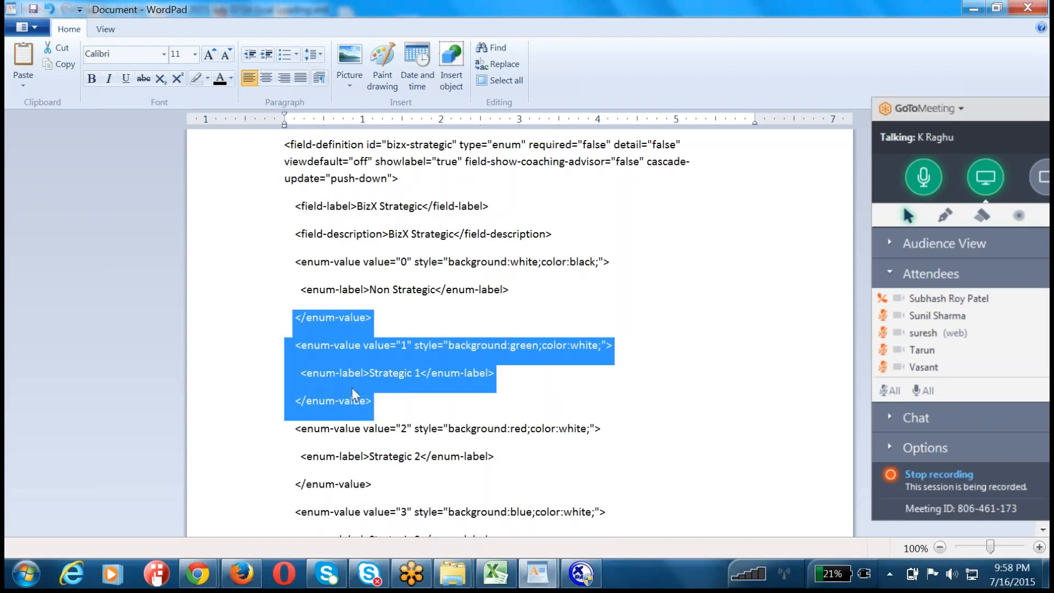
{"action": "left_click", "coordinate": [390, 400]}
{"action": "left_click_drag", "start_coordinate": [391, 400], "coordinate": [294, 322]}
{"action": "left_click", "coordinate": [407, 347]}
{"action": "double_click", "coordinate": [481, 347]}
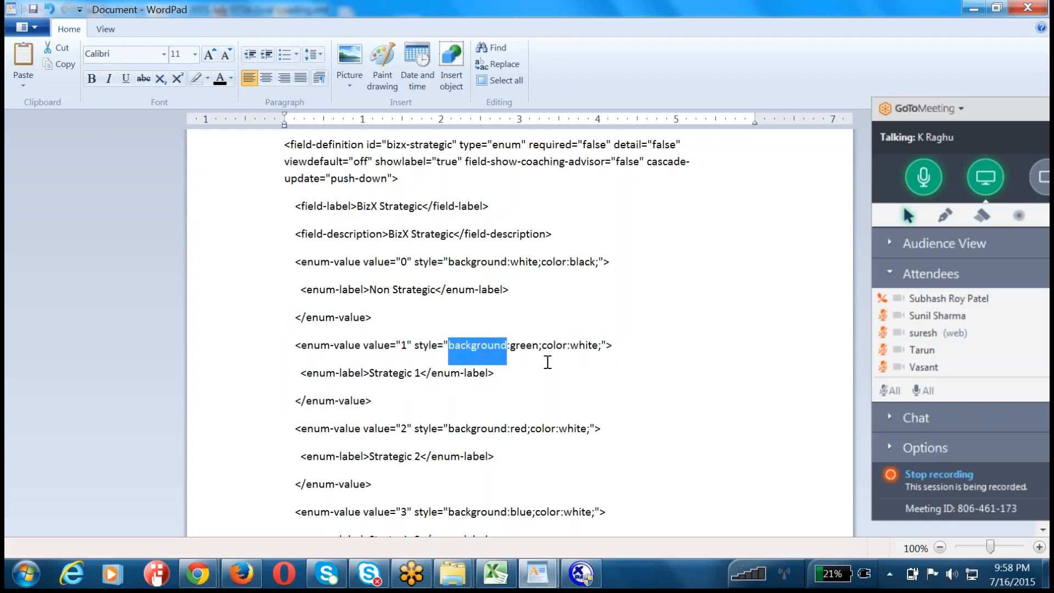
{"action": "double_click", "coordinate": [583, 346]}
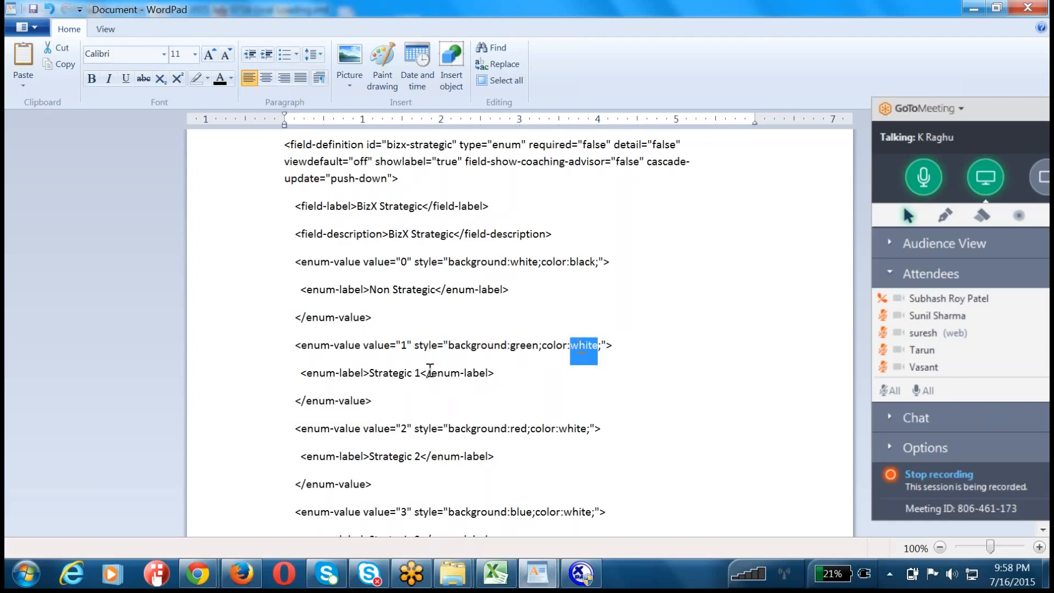
{"action": "left_click_drag", "start_coordinate": [420, 373], "coordinate": [381, 375]}
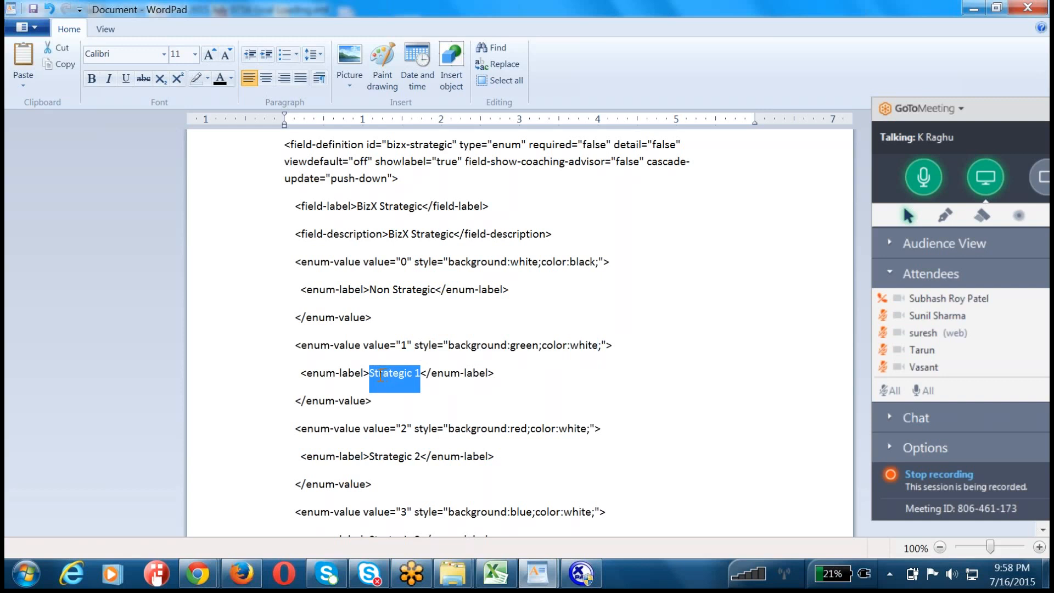
Step: Switch to Firefox, dismiss the expired-session login notice and open Admin Tools
{"action": "left_click", "coordinate": [242, 573]}
{"action": "left_click", "coordinate": [695, 261]}
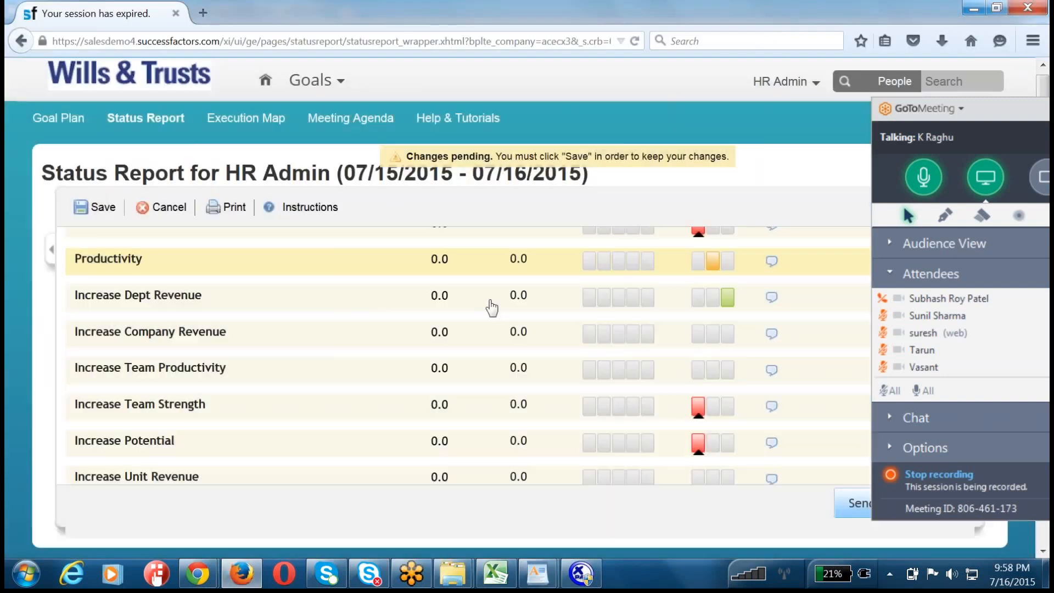
{"action": "left_click", "coordinate": [777, 89]}
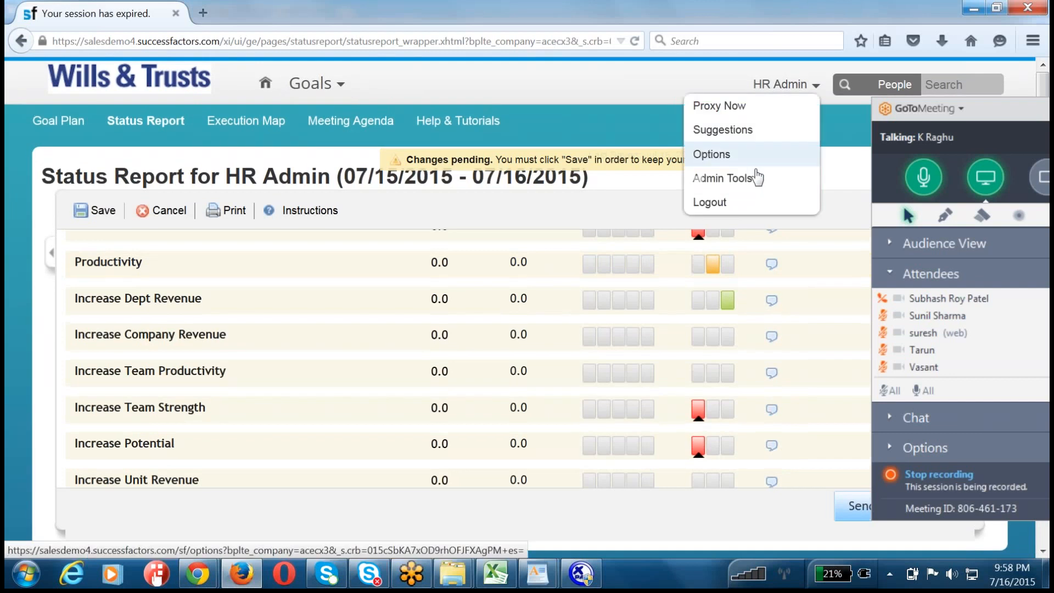
{"action": "left_click", "coordinate": [749, 175]}
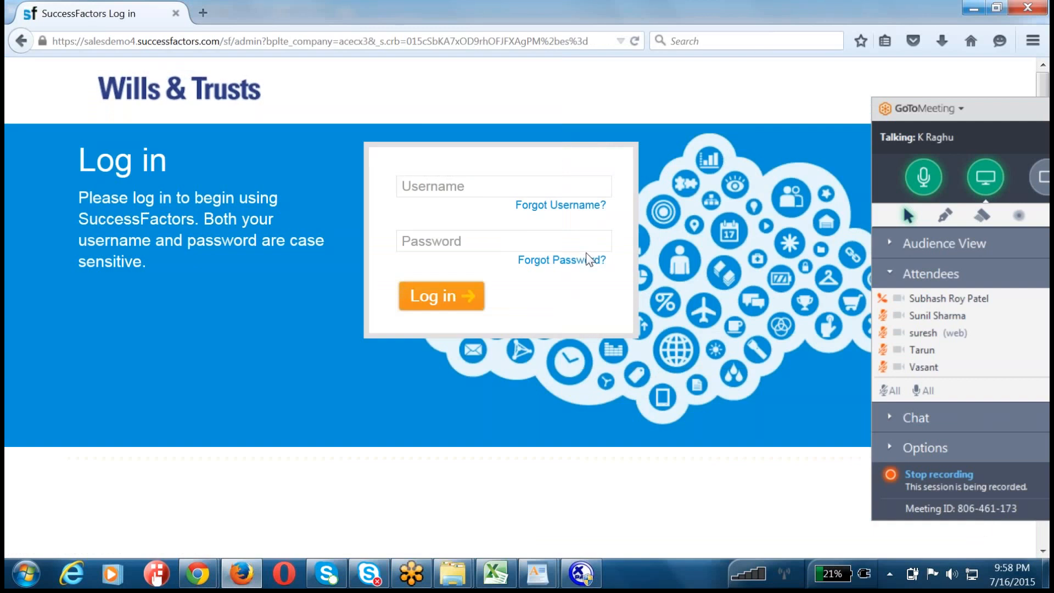
Step: Log in to SuccessFactors by entering the administrator username and the account password
{"action": "left_click", "coordinate": [479, 192]}
{"action": "type", "text": "hradmin"}
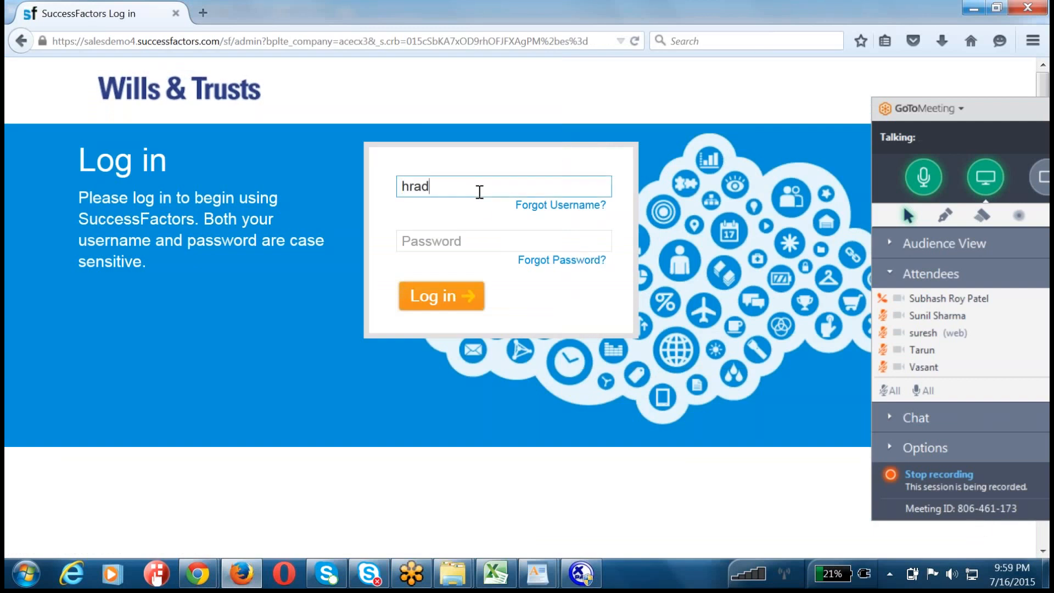
{"action": "key", "text": "Tab"}
{"action": "type", "text": "••"}
{"action": "key", "text": "BackSpace"}
{"action": "key", "text": "BackSpace"}
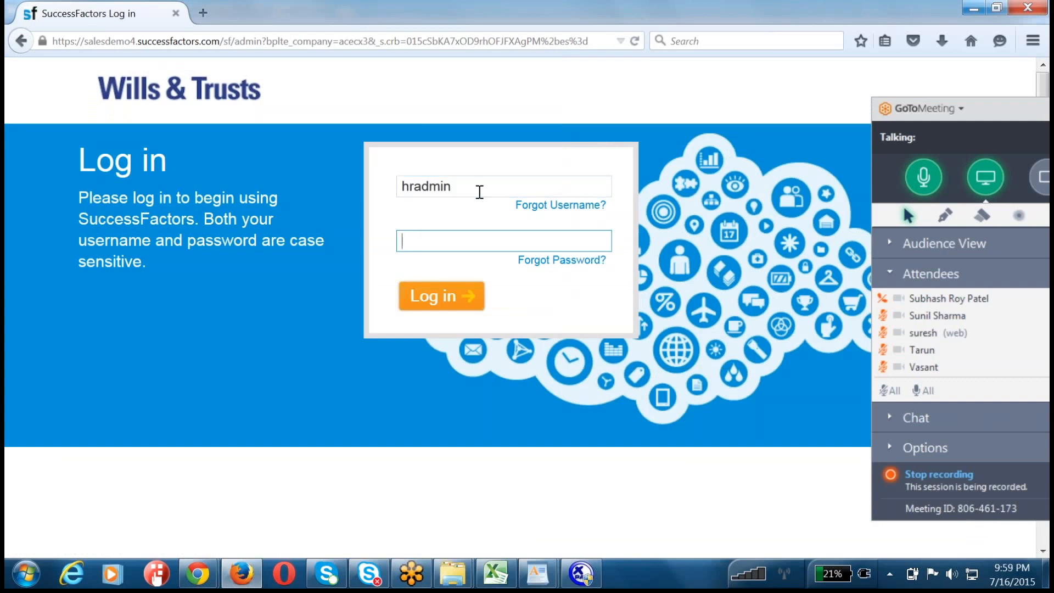
{"action": "type", "text": "••••••"}
{"action": "key", "text": "Return"}
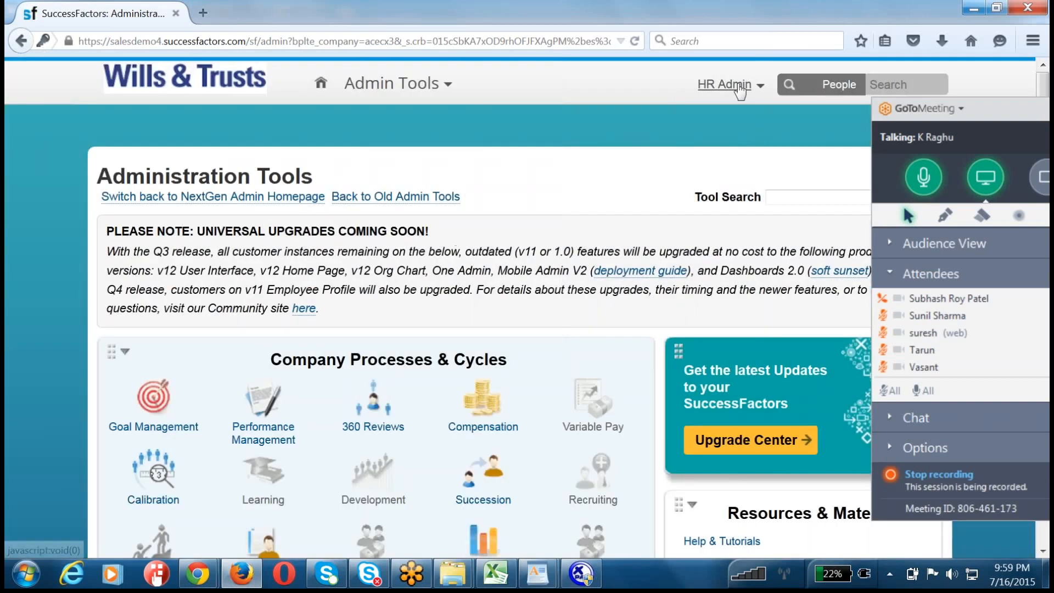
Step: Open the 2015 July 0716 Goal Loading template from the goal plan list in Manage Templates under Goal Management
{"action": "left_click", "coordinate": [734, 85]}
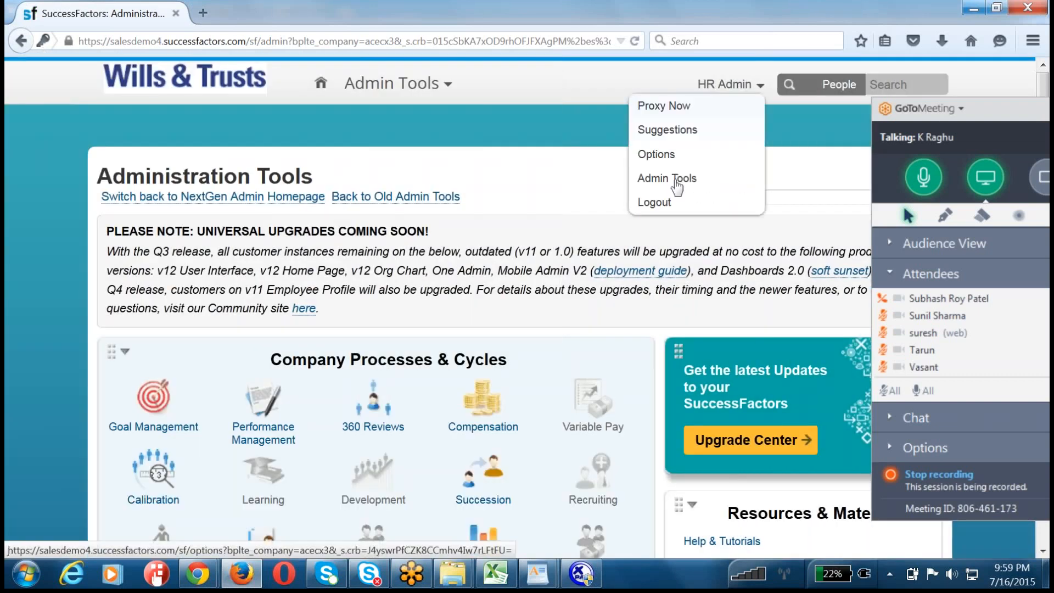
{"action": "mouse_move", "coordinate": [153, 407]}
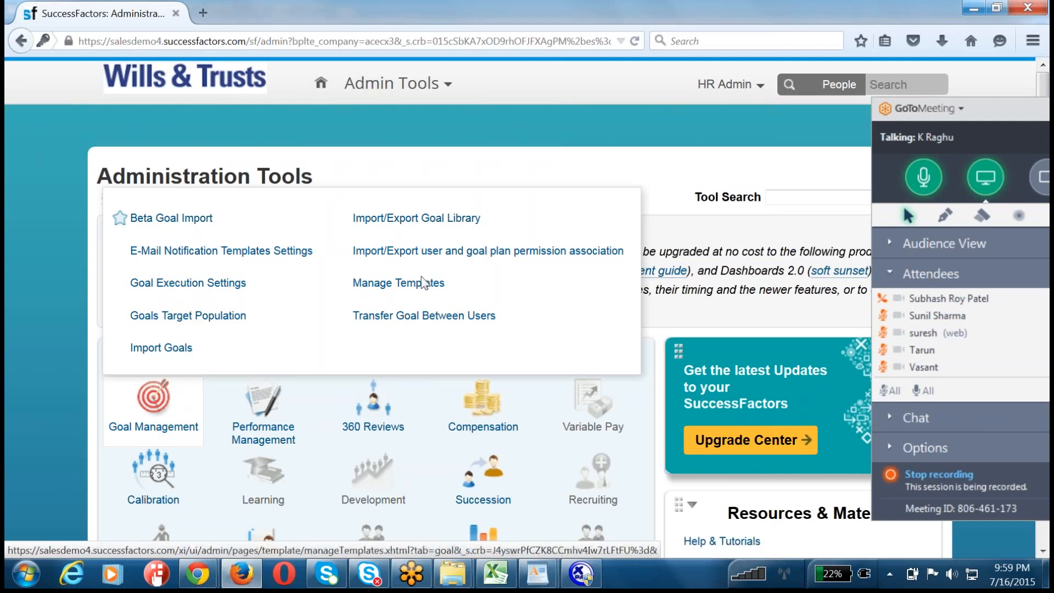
{"action": "left_click", "coordinate": [422, 284]}
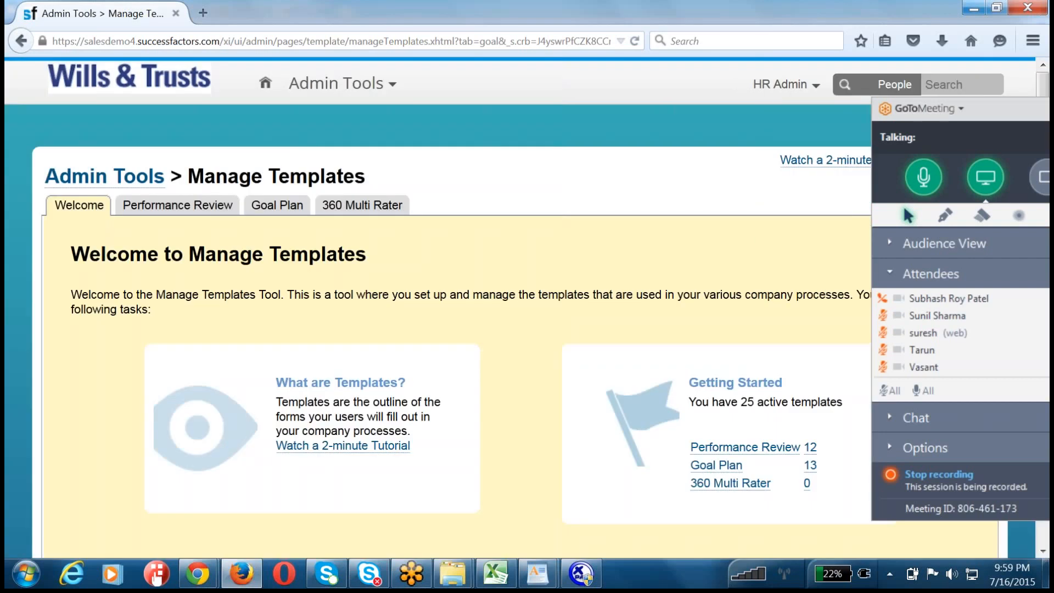
{"action": "left_click", "coordinate": [268, 214]}
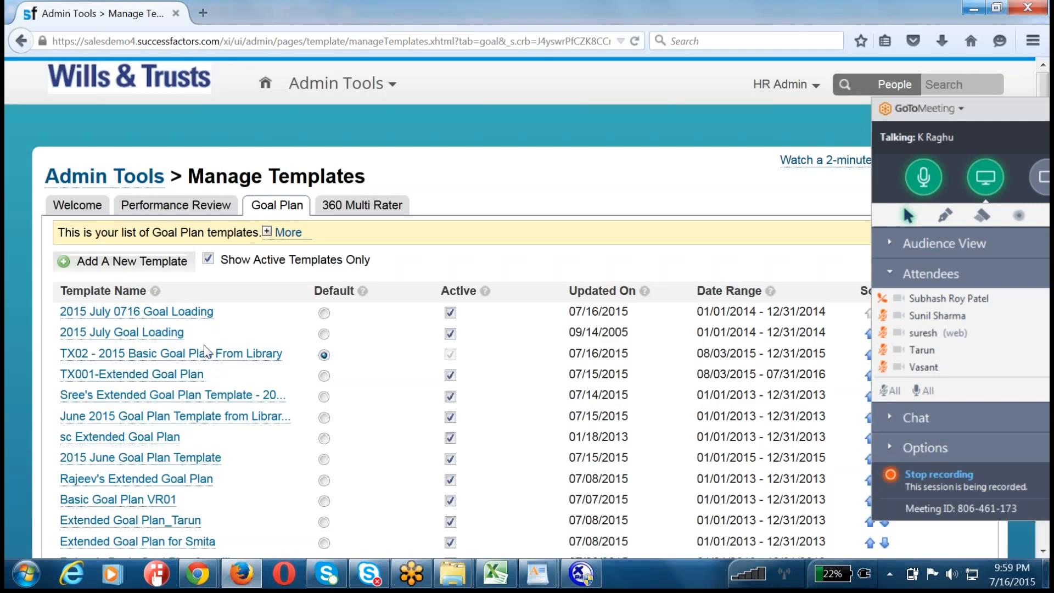
{"action": "left_click", "coordinate": [174, 312]}
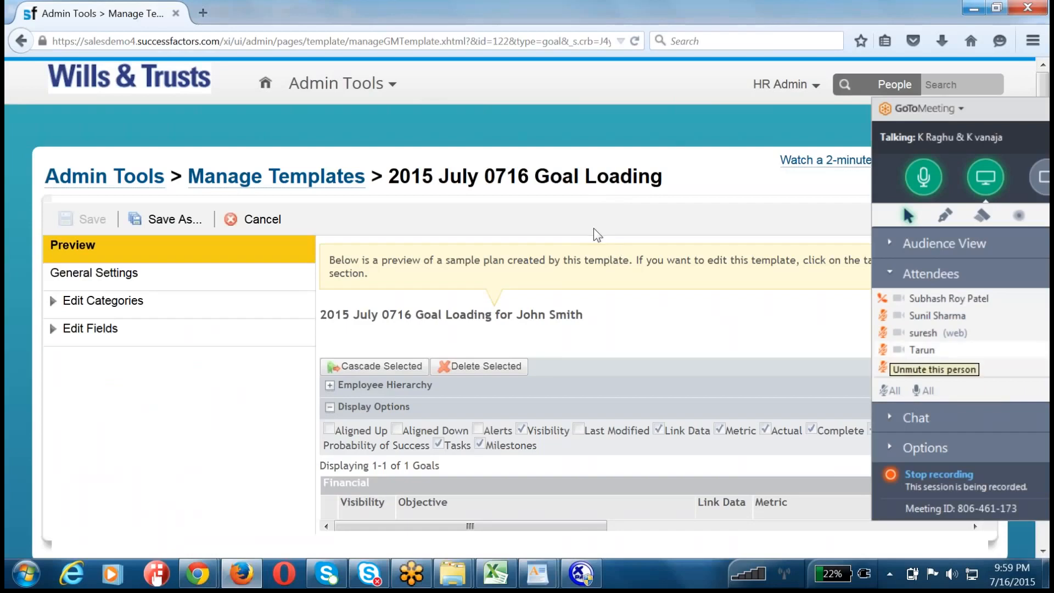
Step: Open the BizX Strategic field among the template's fields and examine its type and coloured dropdown options
{"action": "scroll", "coordinate": [958, 364], "scroll_direction": "down", "scroll_amount": 10}
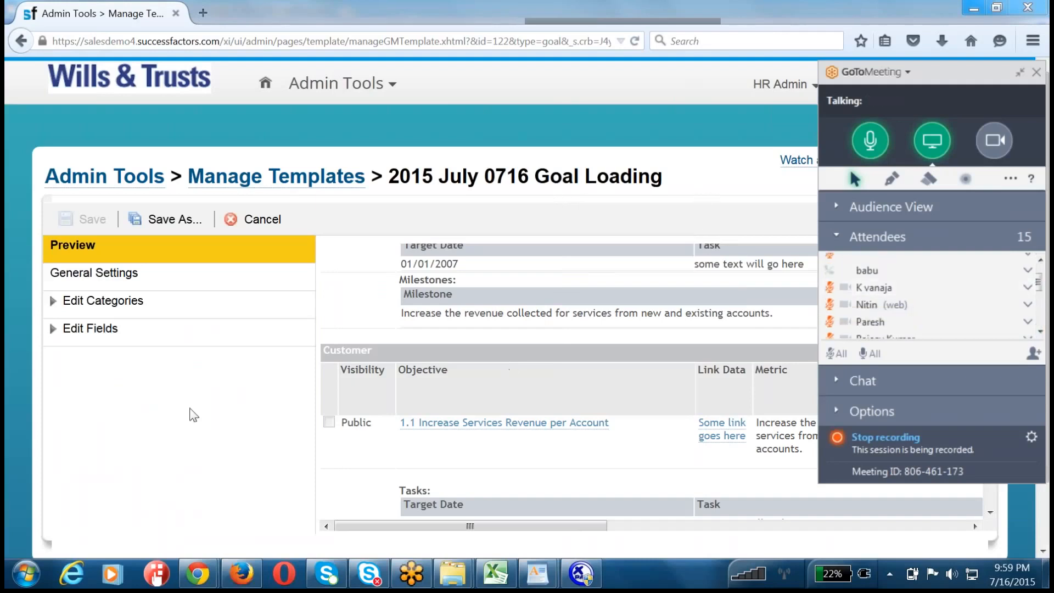
{"action": "left_click", "coordinate": [78, 305]}
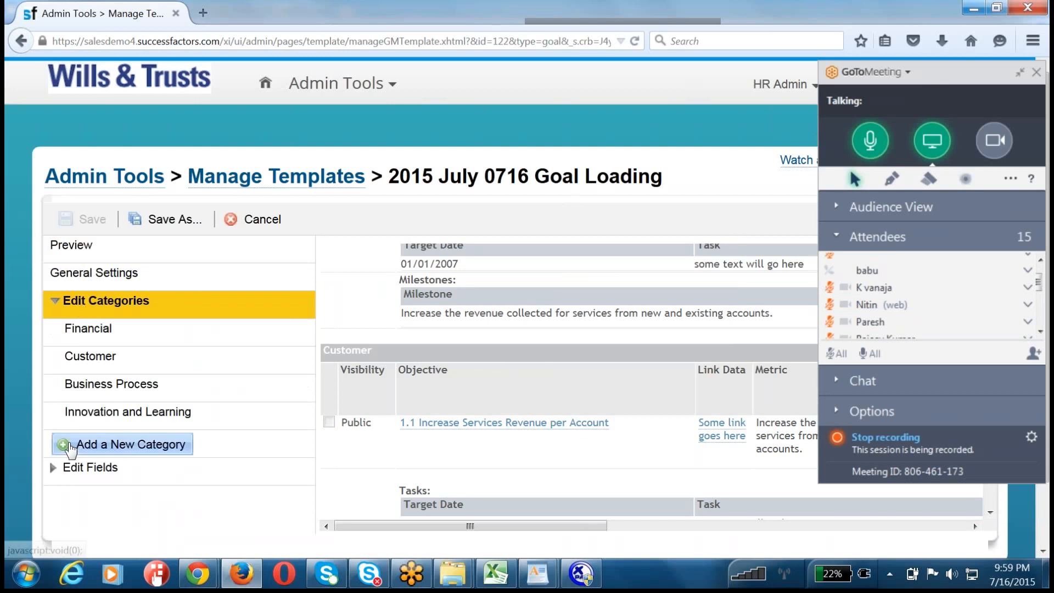
{"action": "left_click", "coordinate": [72, 476]}
{"action": "scroll", "coordinate": [90, 445], "scroll_direction": "down", "scroll_amount": 5}
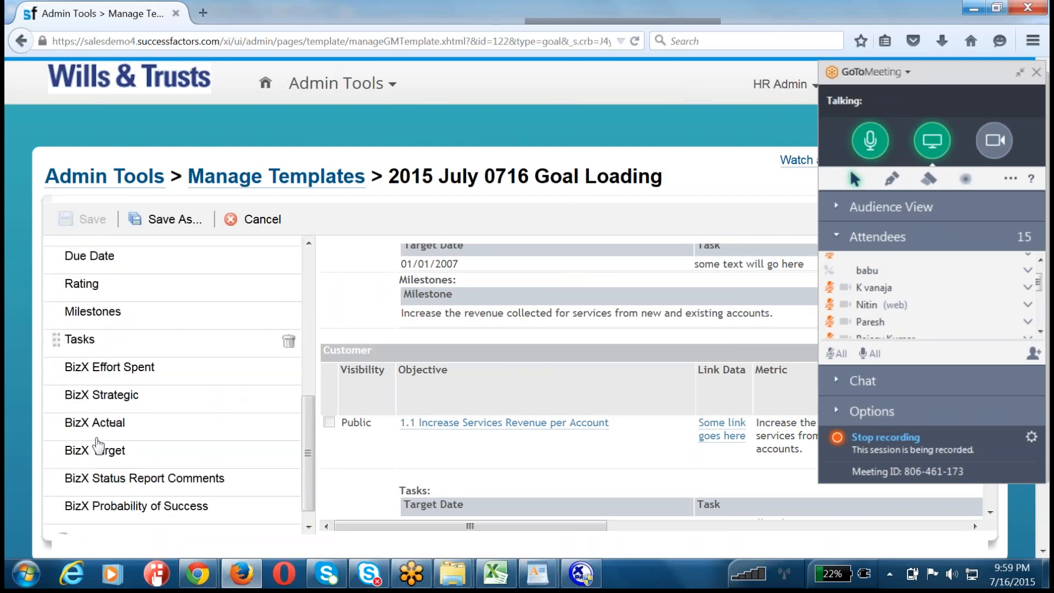
{"action": "left_click", "coordinate": [105, 378]}
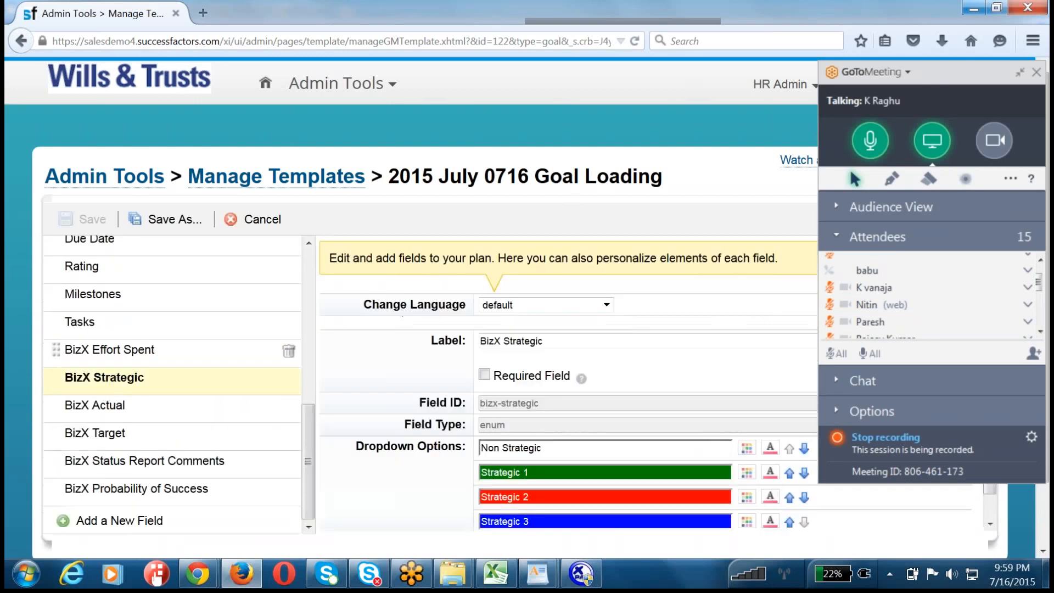
{"action": "scroll", "coordinate": [537, 479], "scroll_direction": "down", "scroll_amount": 1}
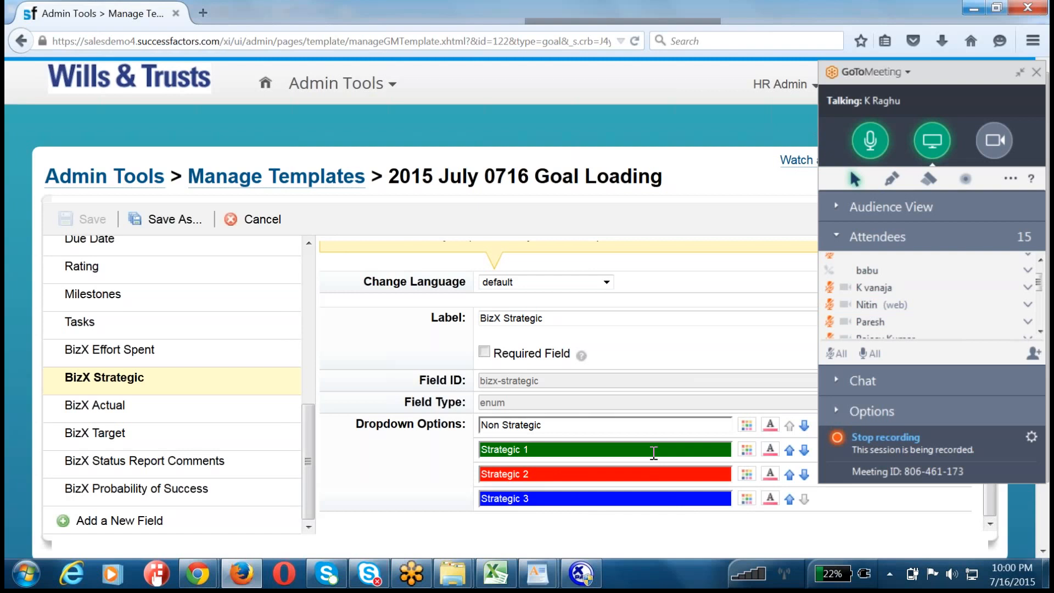
Step: Return to WordPad and compare the Strategic 1 label and green style with enum-value 2, its Strategic 2 label and red style
{"action": "key", "text": "alt+Tab"}
{"action": "left_click", "coordinate": [433, 373]}
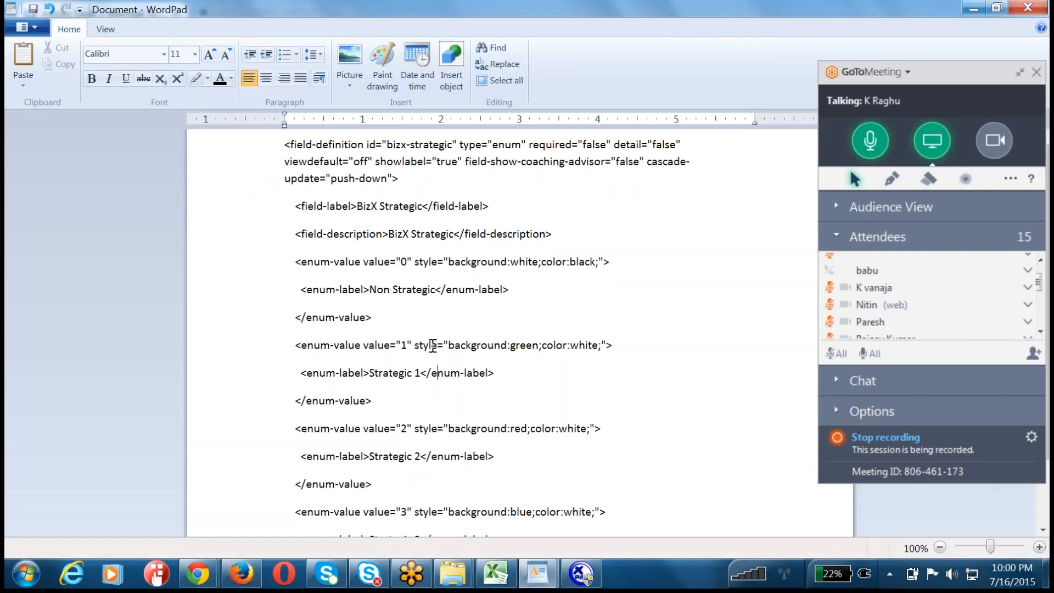
{"action": "triple_click", "coordinate": [392, 374]}
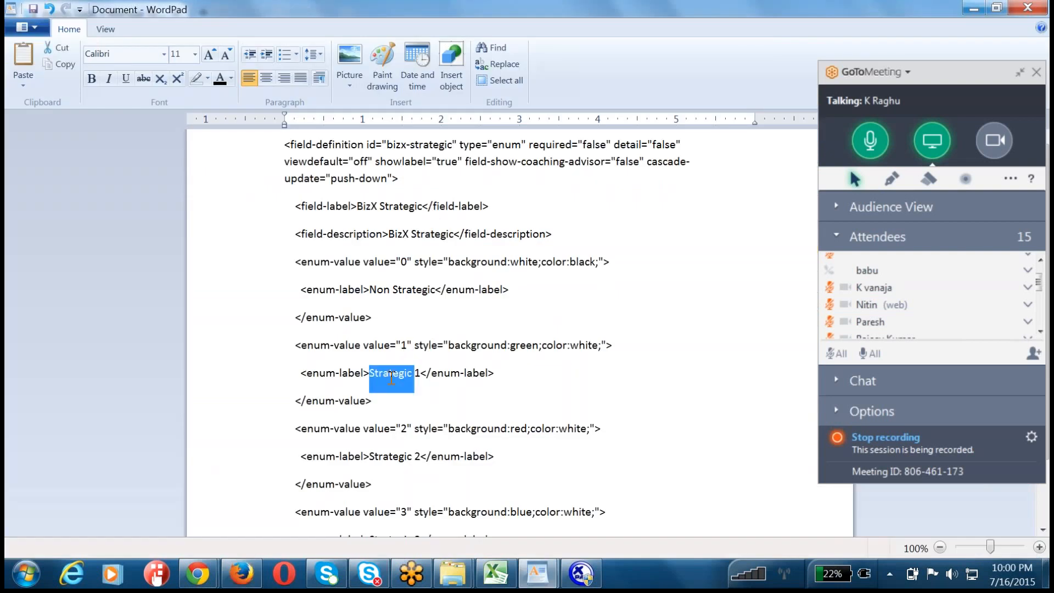
{"action": "left_click", "coordinate": [539, 346]}
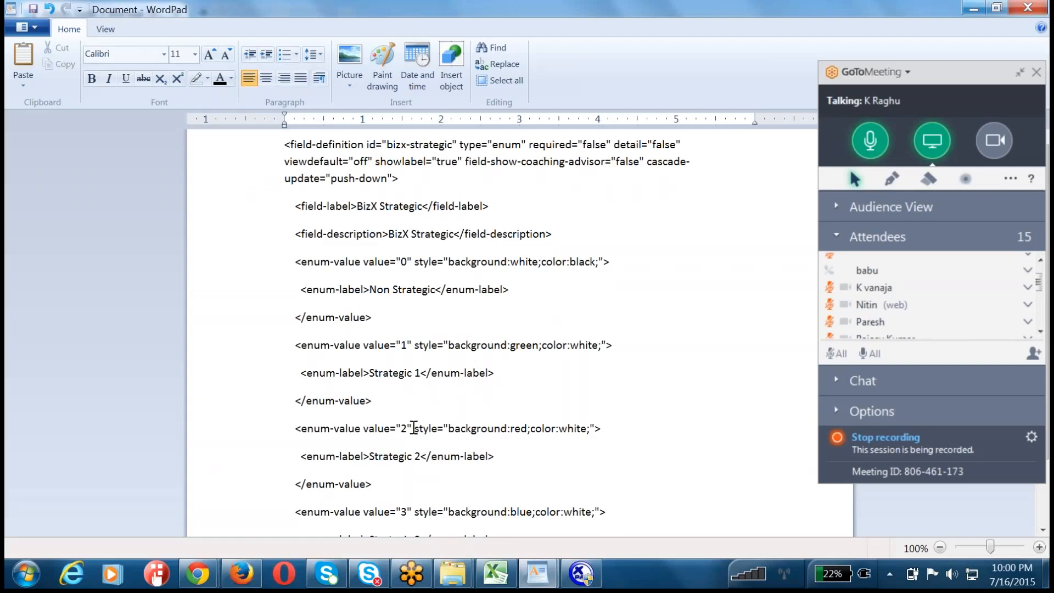
{"action": "left_click_drag", "start_coordinate": [412, 428], "coordinate": [389, 422]}
{"action": "double_click", "coordinate": [401, 457]}
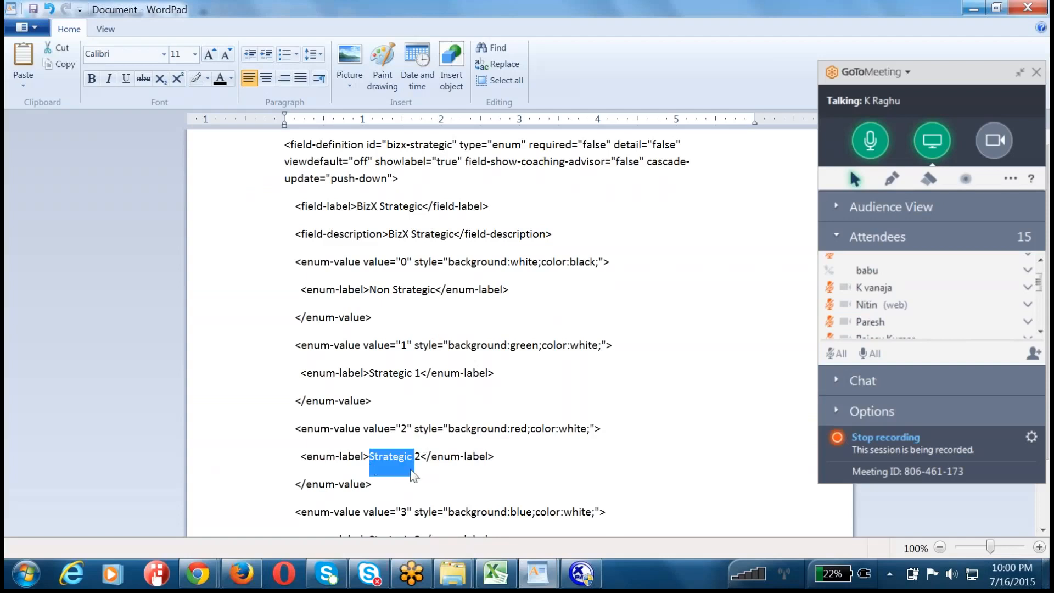
{"action": "left_click", "coordinate": [529, 428]}
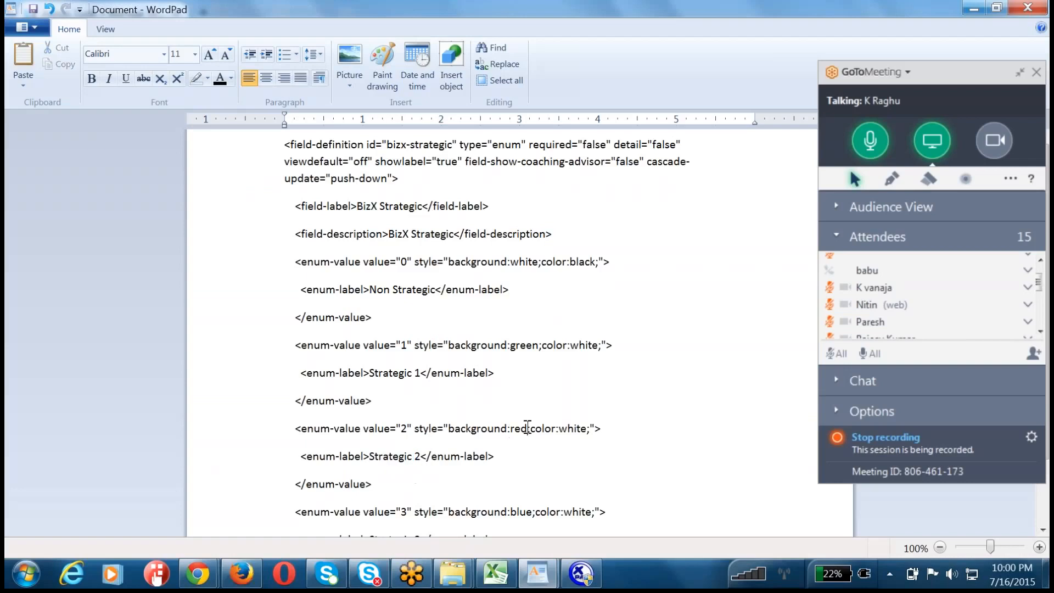
Step: Examine the enum-value 3 entry, highlighting its line, its Strategic 3 label and the color part of its style
{"action": "scroll", "coordinate": [455, 408], "scroll_direction": "down", "scroll_amount": 1}
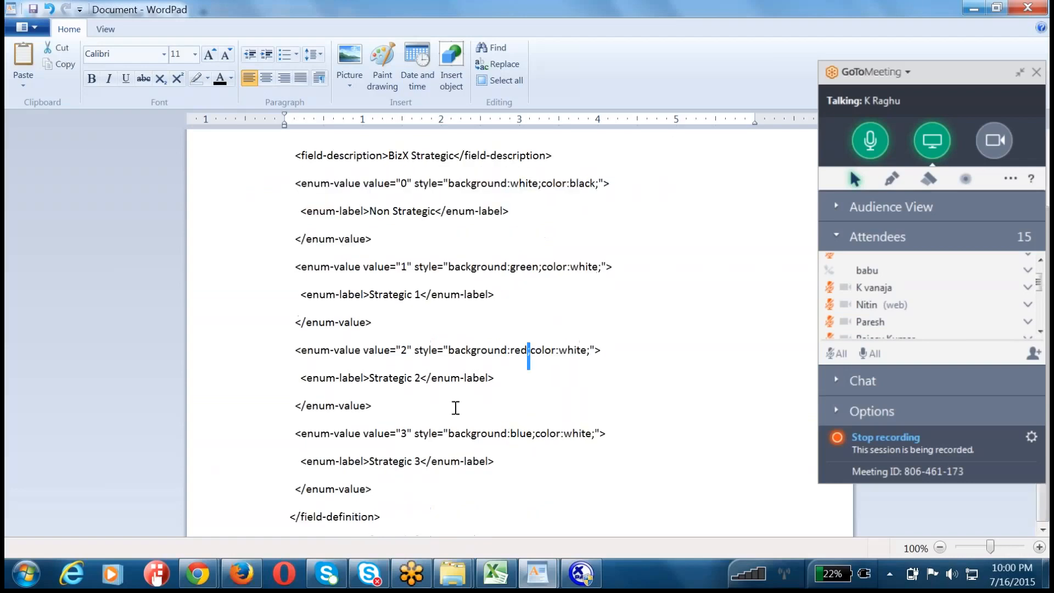
{"action": "triple_click", "coordinate": [369, 434]}
{"action": "left_click", "coordinate": [394, 462]}
{"action": "double_click", "coordinate": [394, 462]}
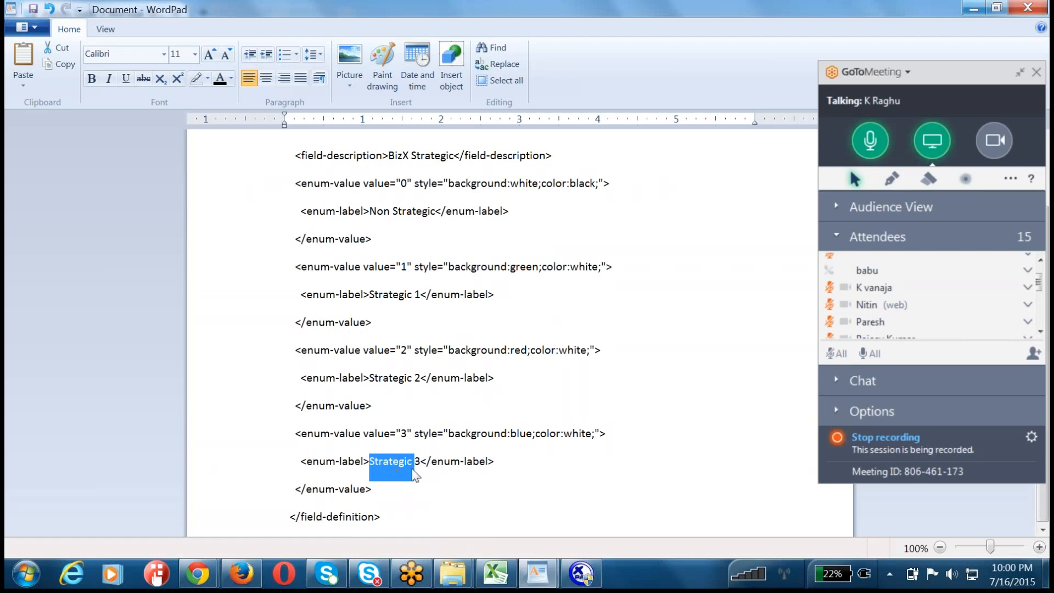
{"action": "double_click", "coordinate": [543, 434]}
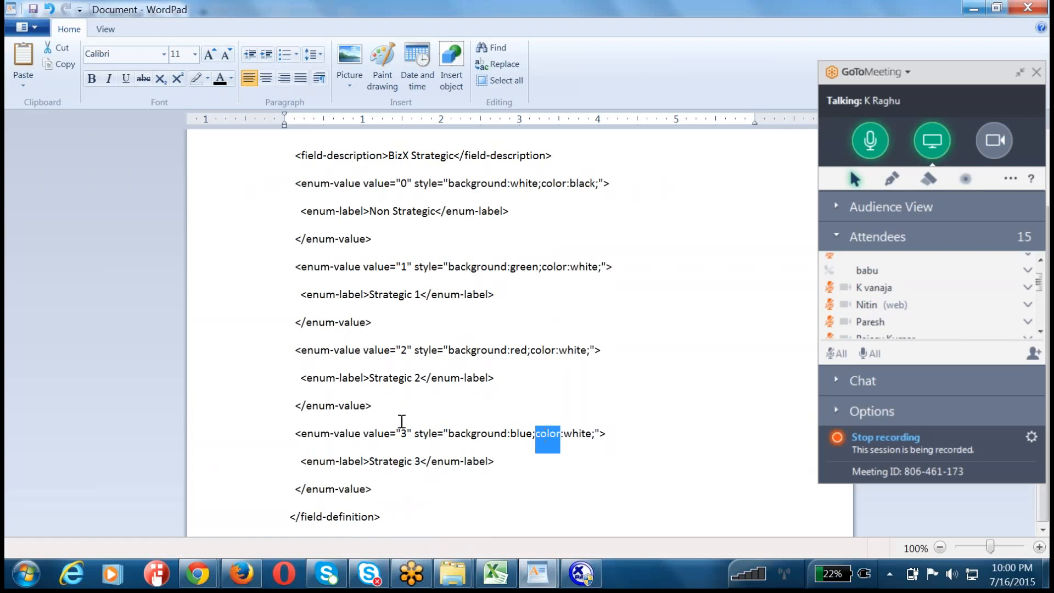
Step: Highlight the enum-value blocks together, followed by the opening field-definition tag through its push-down setting
{"action": "left_click_drag", "start_coordinate": [392, 489], "coordinate": [285, 208]}
{"action": "scroll", "coordinate": [323, 242], "scroll_direction": "up", "scroll_amount": 2}
{"action": "left_click_drag", "start_coordinate": [317, 144], "coordinate": [399, 175]}
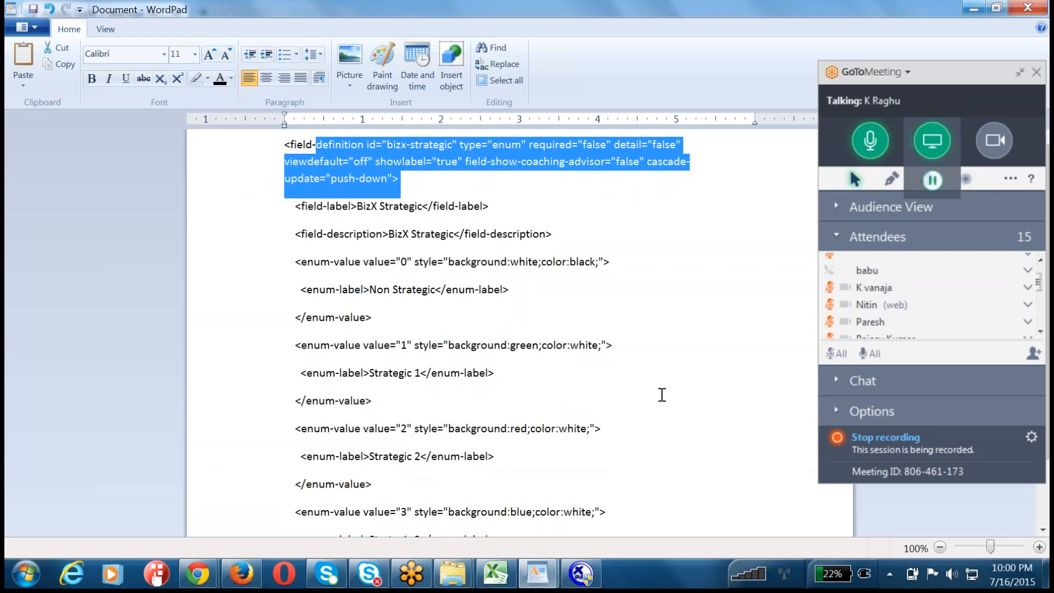
Step: Switch to XMLPad and highlight the bizx-actual field definition from its opening tag on line 478 into its description on line 480
{"action": "left_click", "coordinate": [580, 574]}
{"action": "left_click", "coordinate": [452, 280]}
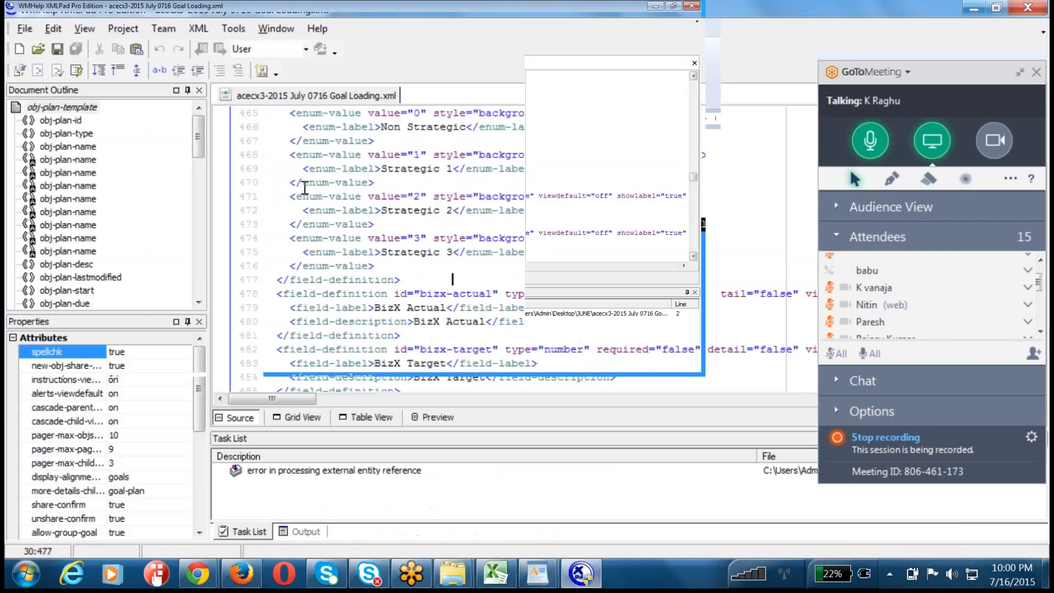
{"action": "left_click_drag", "start_coordinate": [283, 294], "coordinate": [460, 321]}
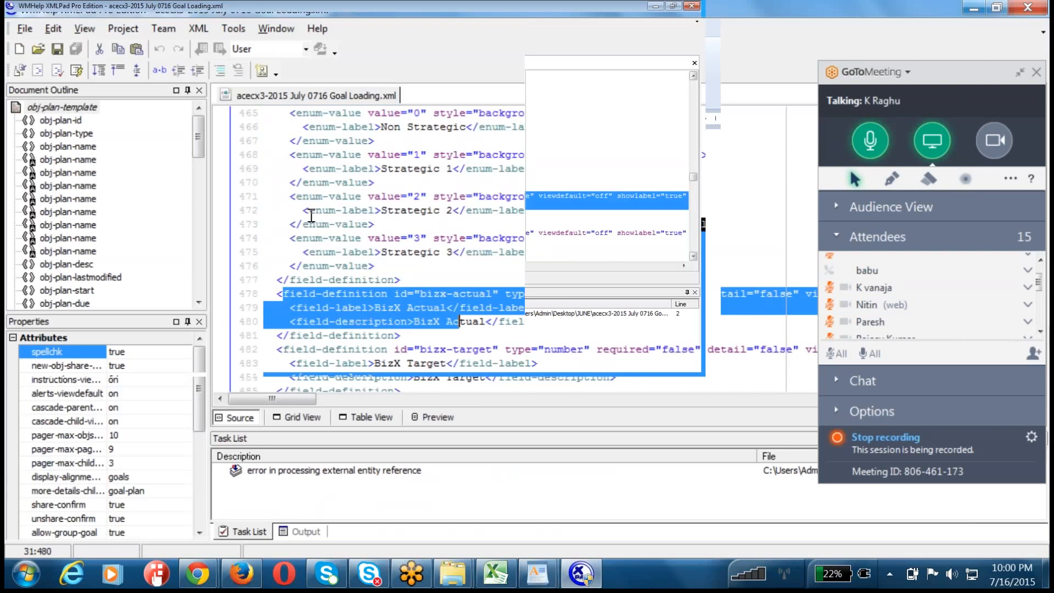
Step: Look past the bizx-actual definition, find the first field-definition entry in the document outline and jump to the name field's source
{"action": "scroll", "coordinate": [464, 323], "scroll_direction": "down", "scroll_amount": 3}
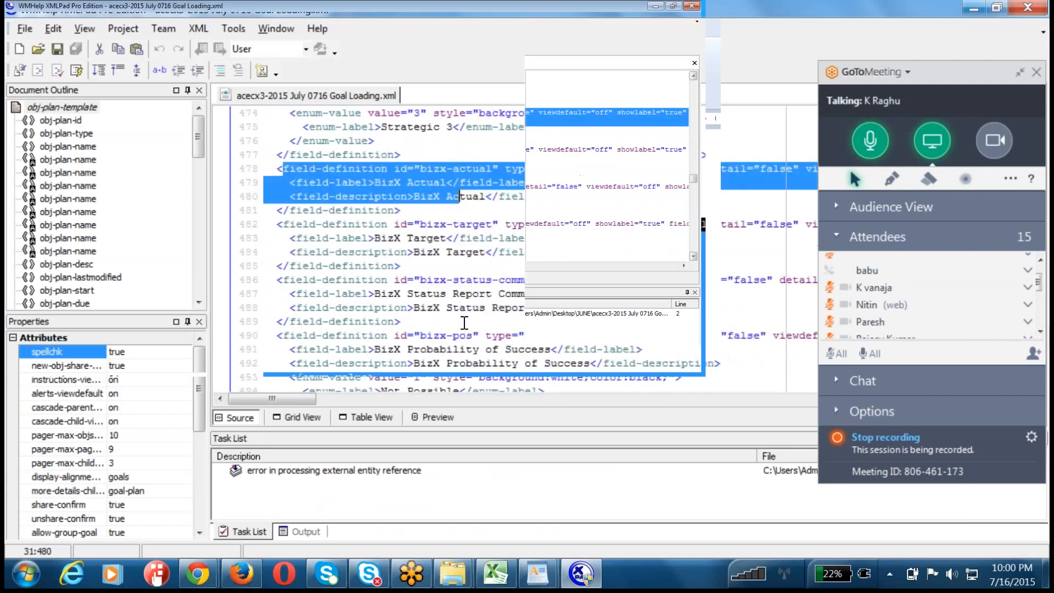
{"action": "scroll", "coordinate": [464, 323], "scroll_direction": "up", "scroll_amount": 14}
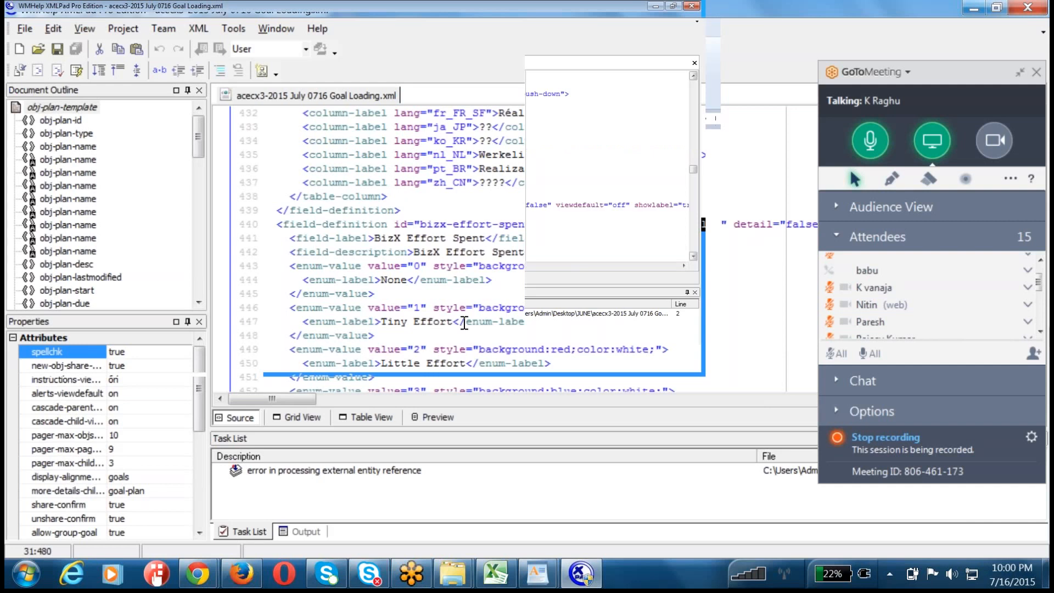
{"action": "scroll", "coordinate": [464, 323], "scroll_direction": "up", "scroll_amount": 5}
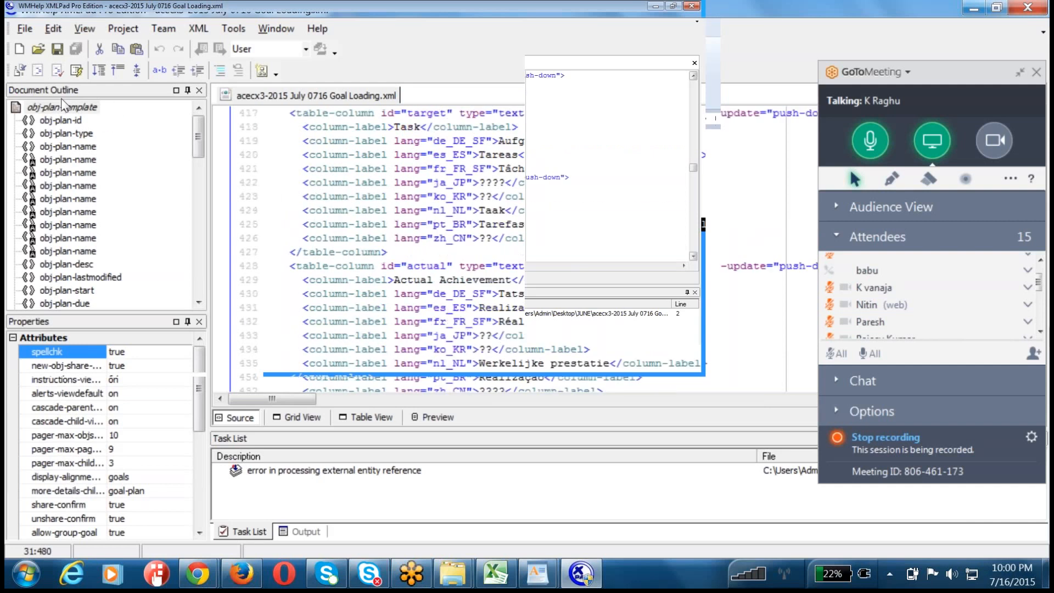
{"action": "left_click", "coordinate": [134, 88]}
{"action": "scroll", "coordinate": [133, 94], "scroll_direction": "down", "scroll_amount": 5}
{"action": "scroll", "coordinate": [134, 118], "scroll_direction": "down", "scroll_amount": 4}
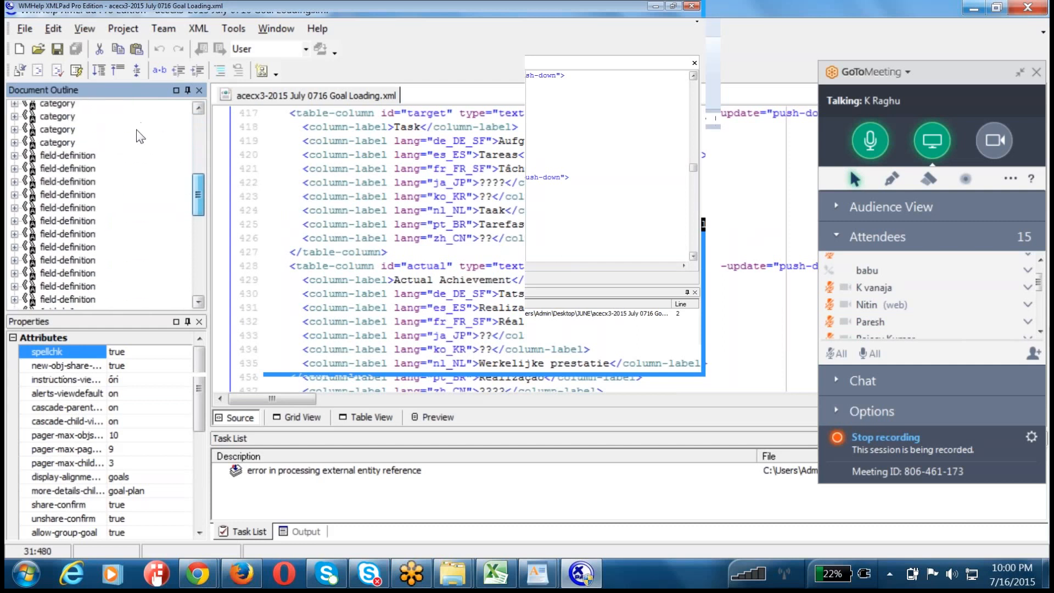
{"action": "left_click", "coordinate": [14, 269]}
{"action": "scroll", "coordinate": [132, 151], "scroll_direction": "up", "scroll_amount": 3}
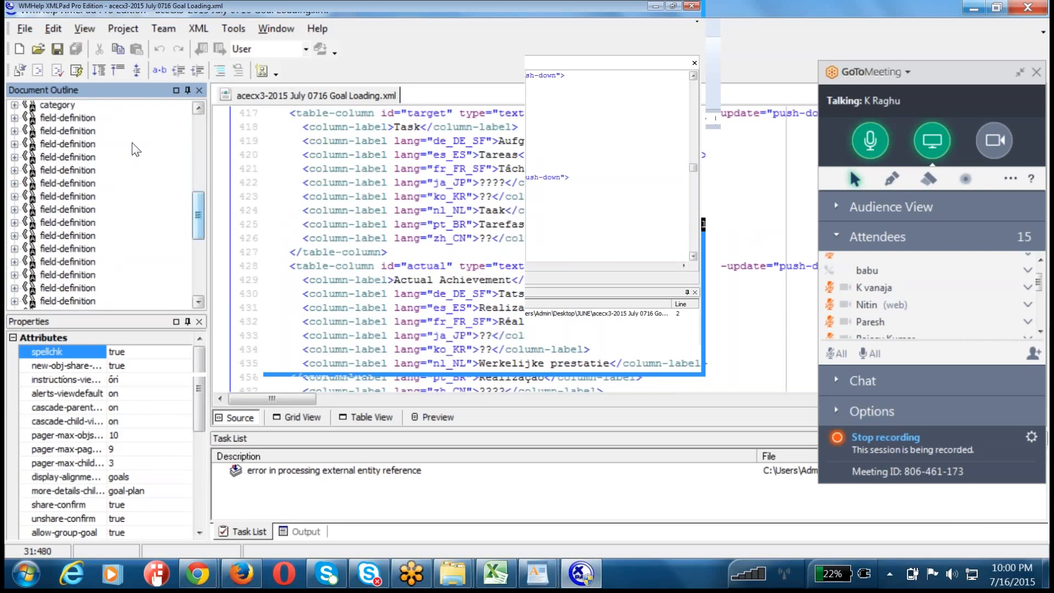
{"action": "left_click", "coordinate": [77, 228]}
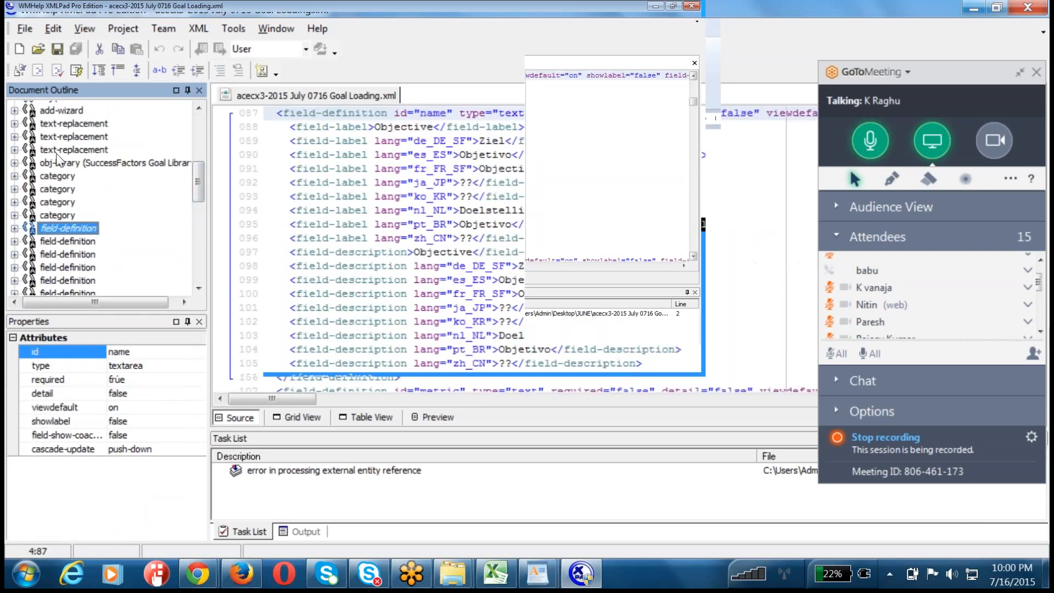
Step: Jump to the bizx-effort-spent field definition, highlight it from line 440 into line 450, and examine its enum values through Huge
{"action": "scroll", "coordinate": [59, 160], "scroll_direction": "down", "scroll_amount": 3}
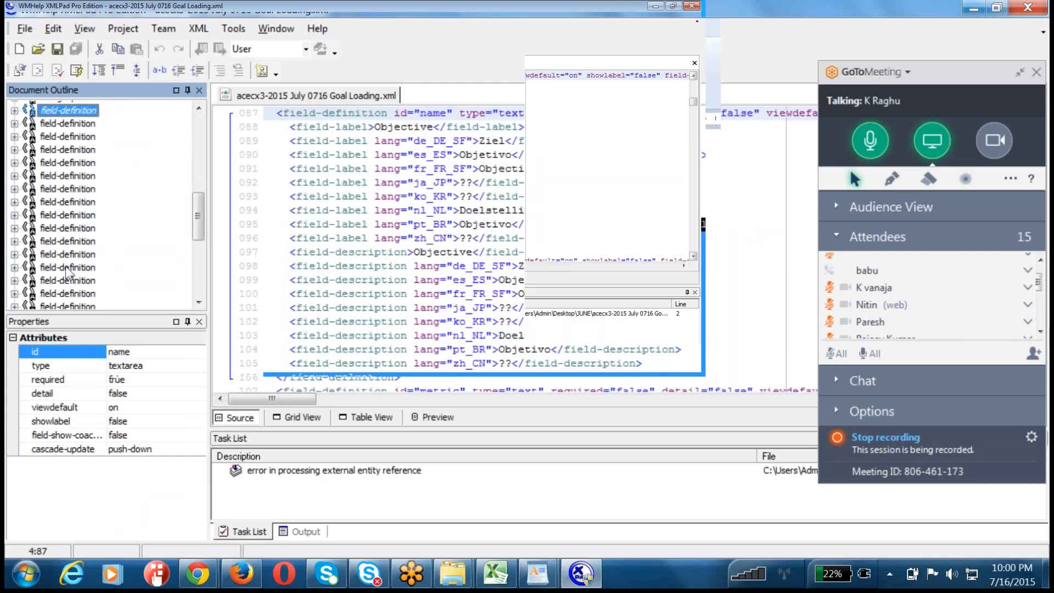
{"action": "scroll", "coordinate": [46, 176], "scroll_direction": "down", "scroll_amount": 2}
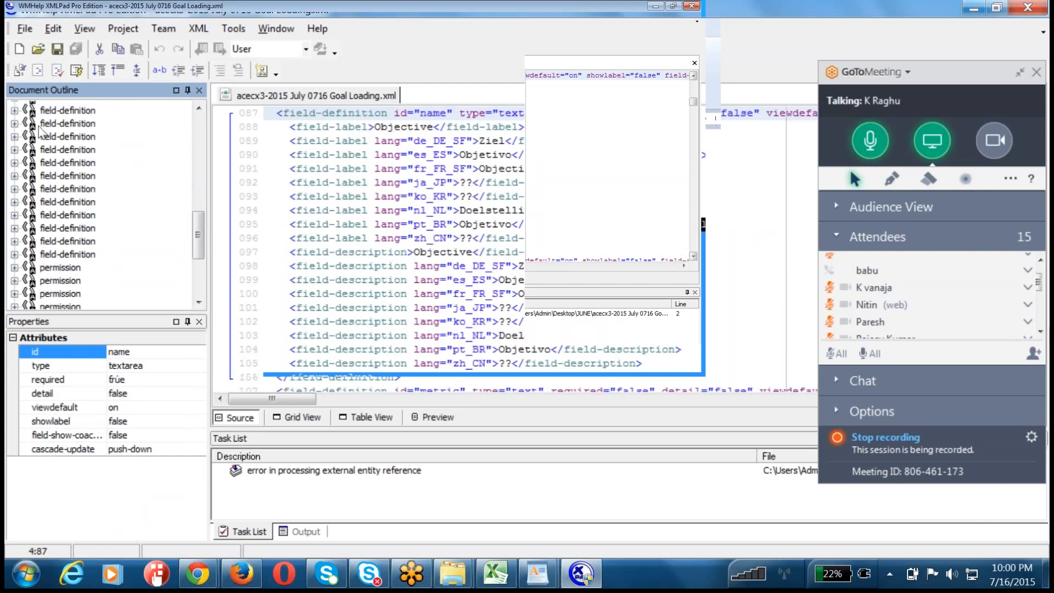
{"action": "left_click", "coordinate": [50, 189]}
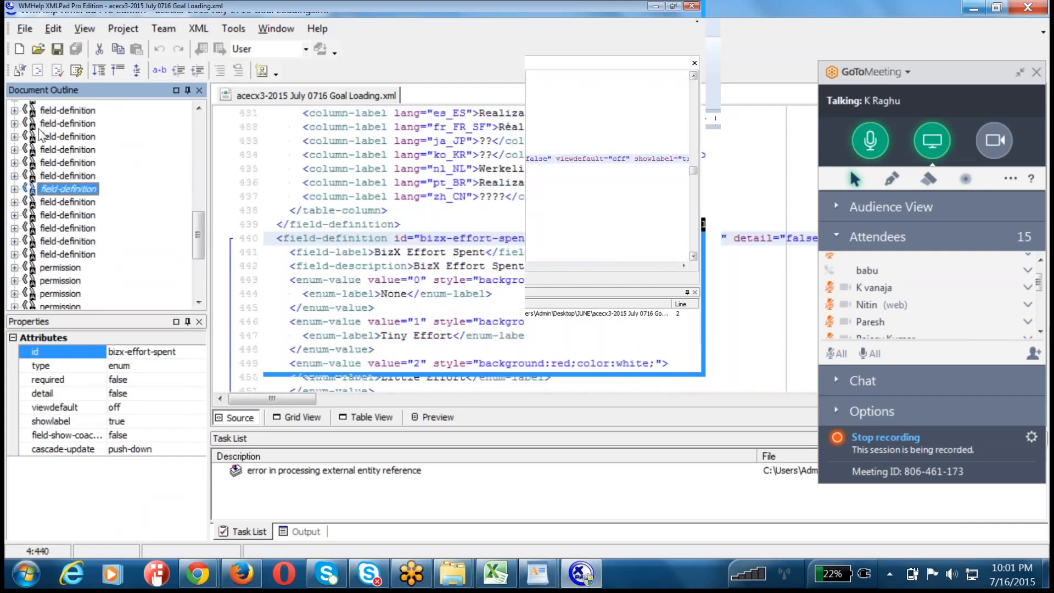
{"action": "left_click_drag", "start_coordinate": [271, 238], "coordinate": [356, 377]}
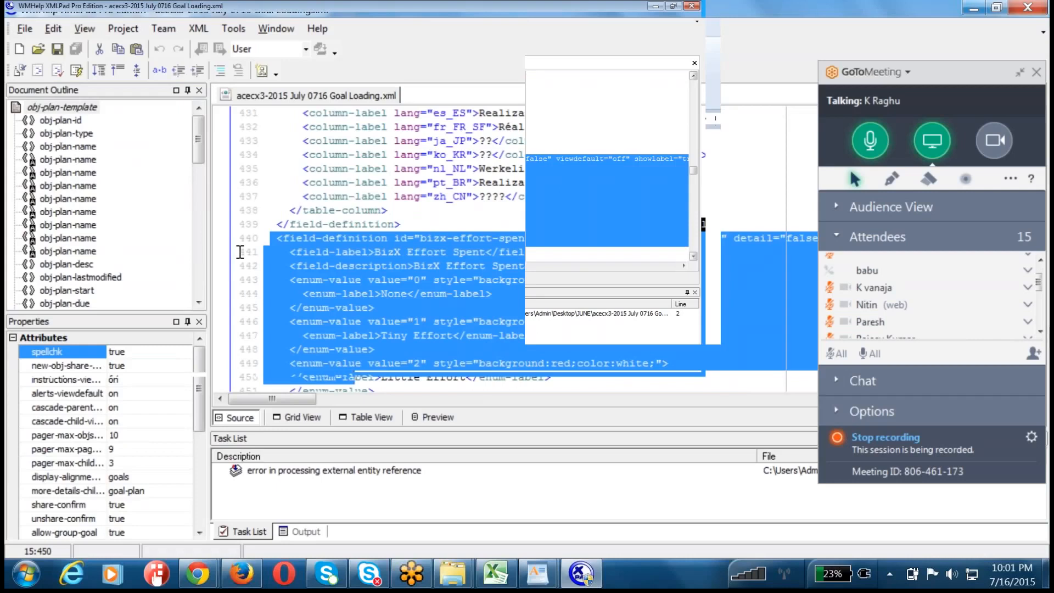
{"action": "left_click", "coordinate": [348, 251]}
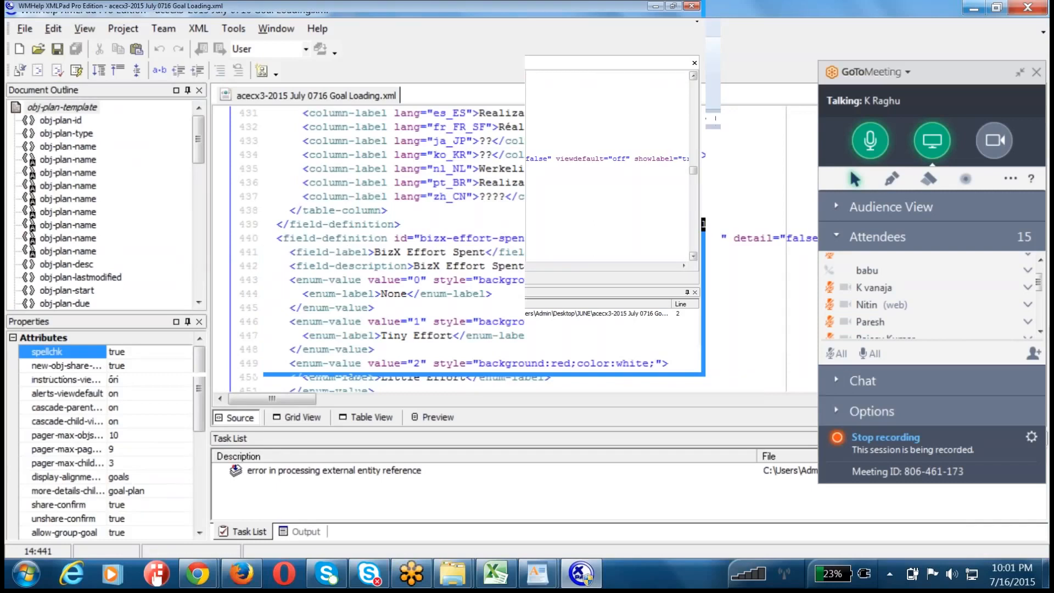
{"action": "scroll", "coordinate": [352, 254], "scroll_direction": "down", "scroll_amount": 4}
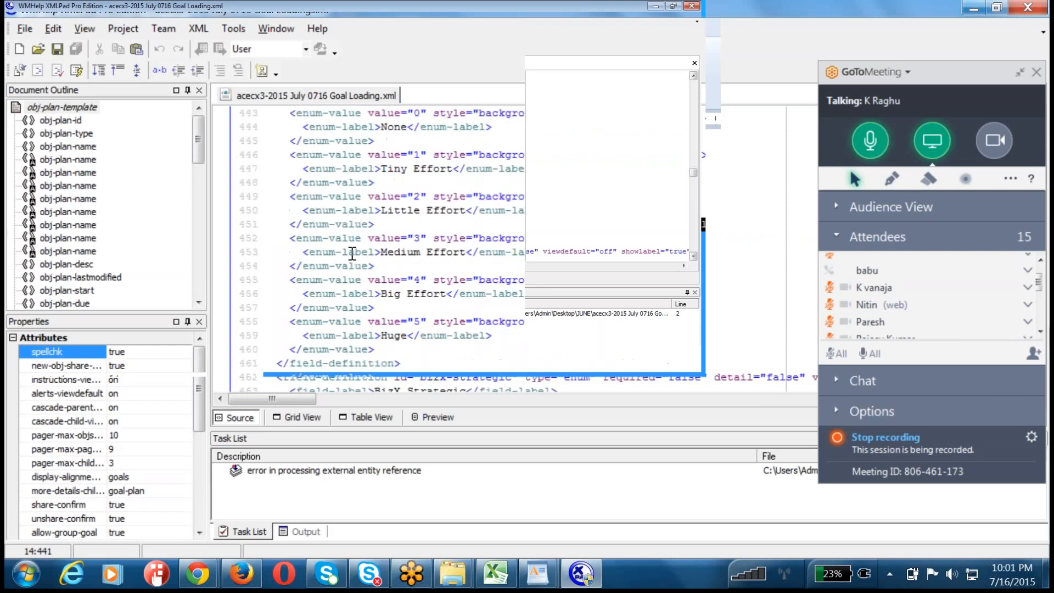
Step: Search the XML for "layout" and highlight the plan-layout columns from bizx-effort-spent on line 637 through bizx-pos on line 654
{"action": "key", "text": "ctrl+f"}
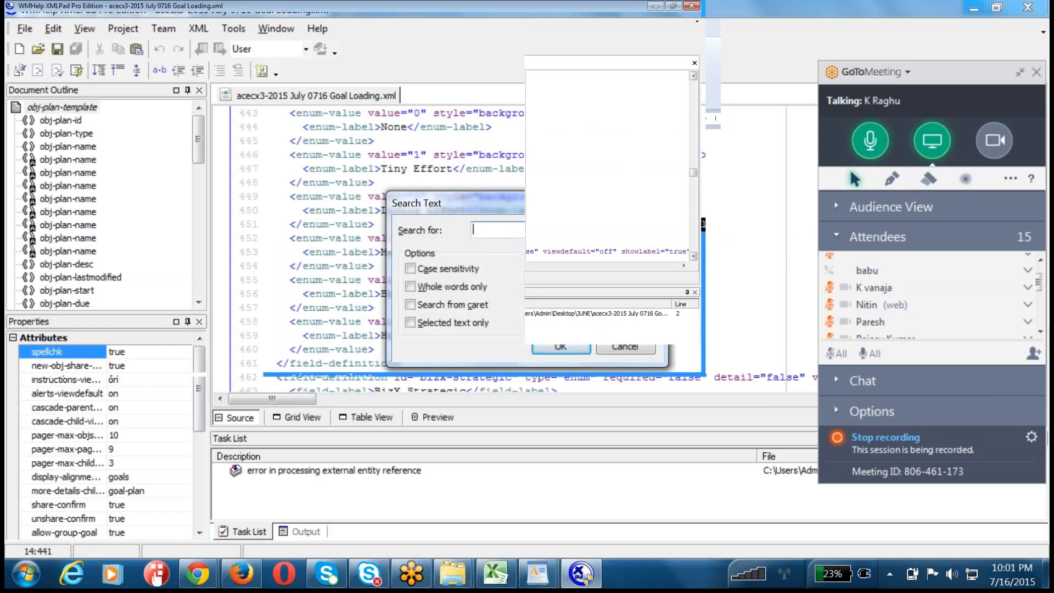
{"action": "type", "text": "layout"}
{"action": "key", "text": "Return"}
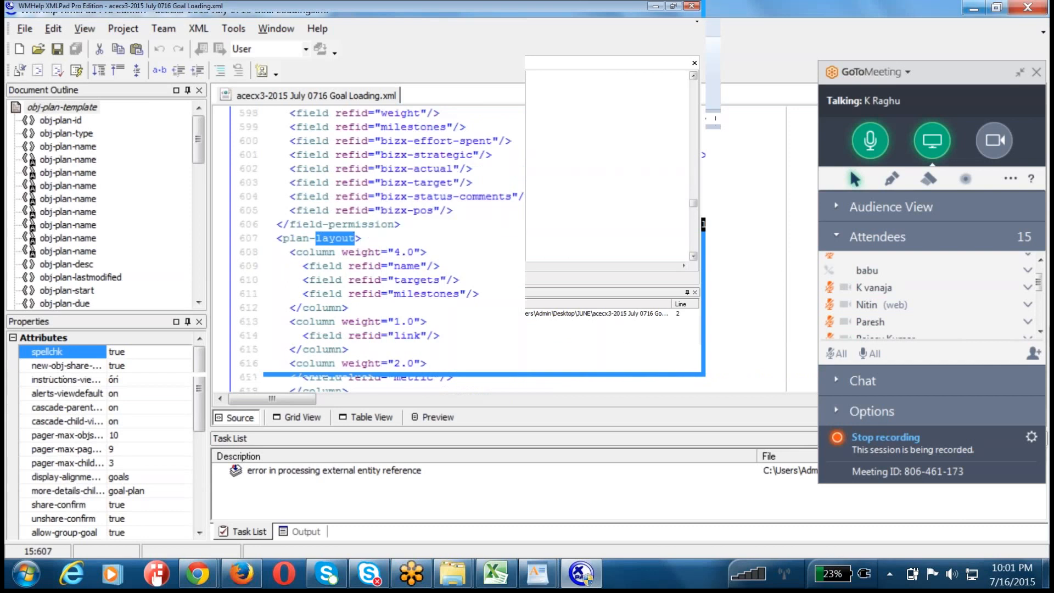
{"action": "scroll", "coordinate": [313, 281], "scroll_direction": "down", "scroll_amount": 6}
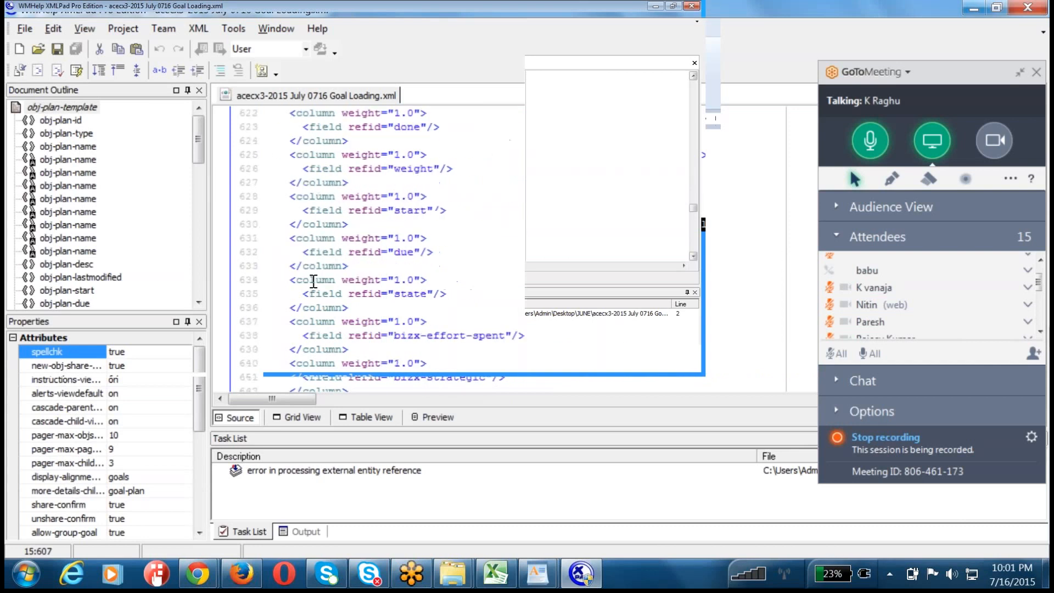
{"action": "scroll", "coordinate": [313, 281], "scroll_direction": "down", "scroll_amount": 2}
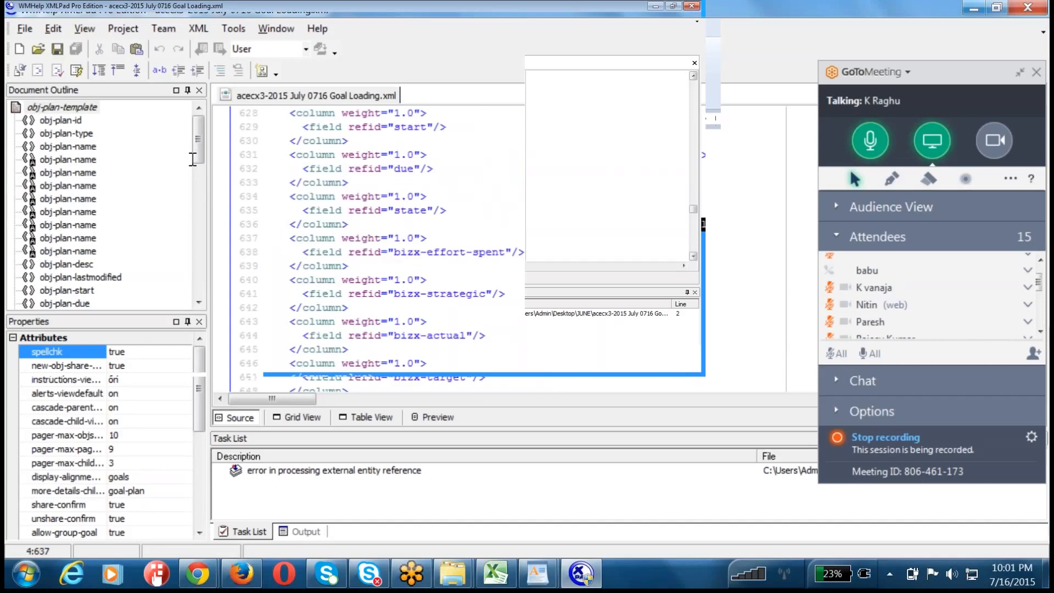
{"action": "scroll", "coordinate": [284, 233], "scroll_direction": "down", "scroll_amount": 2}
{"action": "left_click_drag", "start_coordinate": [279, 245], "coordinate": [284, 252]}
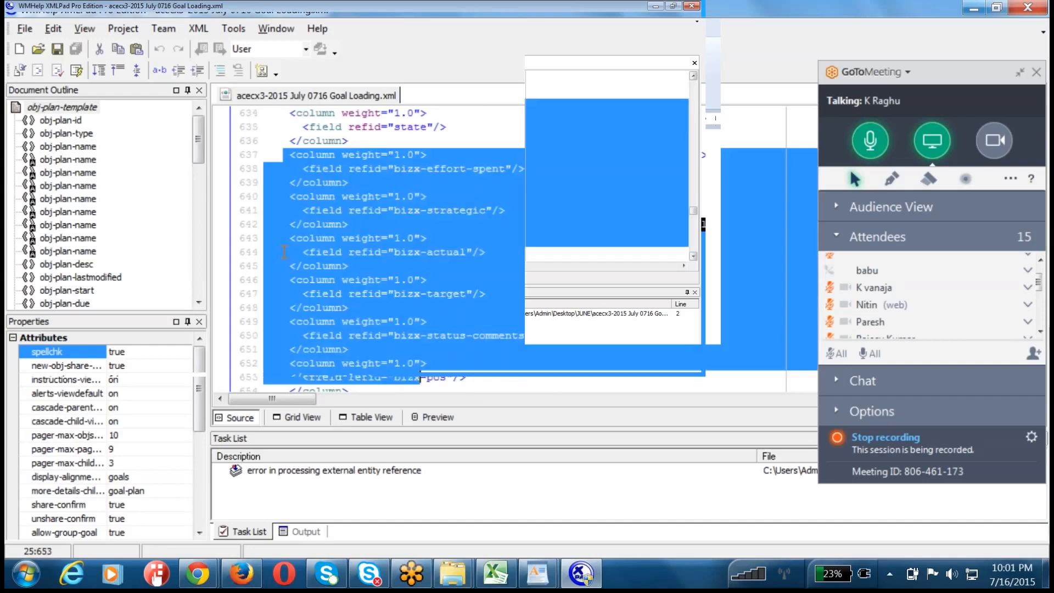
{"action": "scroll", "coordinate": [424, 377], "scroll_direction": "down", "scroll_amount": 2}
{"action": "left_click", "coordinate": [356, 308], "text": "shift"}
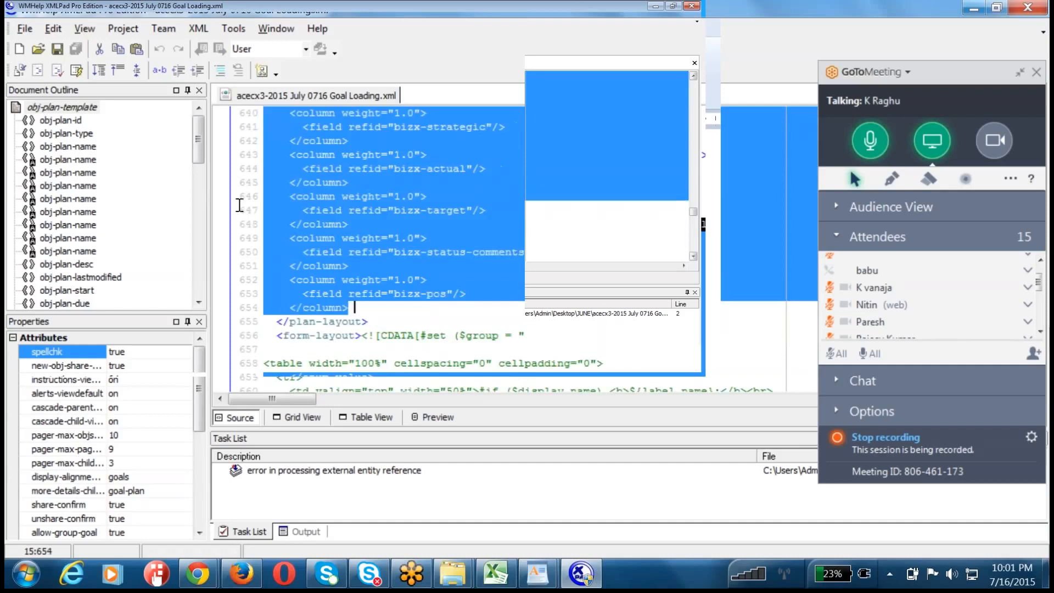
Step: Highlight the plan-layout opening tag on line 607, followed by the bizx column entries down to line 654 again
{"action": "scroll", "coordinate": [356, 307], "scroll_direction": "up", "scroll_amount": 1}
{"action": "scroll", "coordinate": [355, 307], "scroll_direction": "up", "scroll_amount": 4}
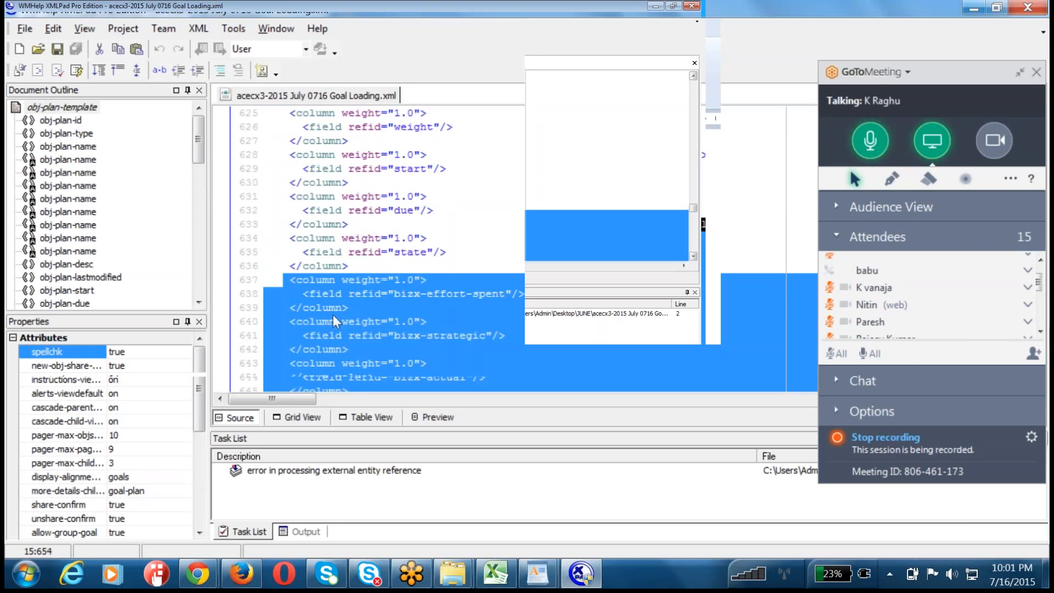
{"action": "scroll", "coordinate": [332, 315], "scroll_direction": "up", "scroll_amount": 7}
{"action": "scroll", "coordinate": [333, 314], "scroll_direction": "up", "scroll_amount": 2}
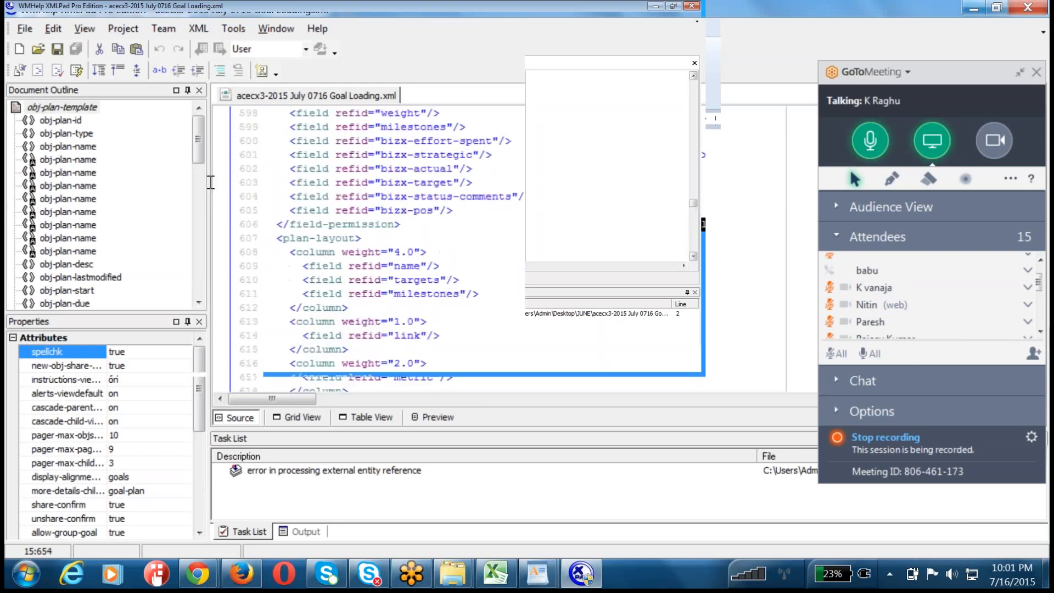
{"action": "left_click_drag", "start_coordinate": [277, 238], "coordinate": [387, 238]}
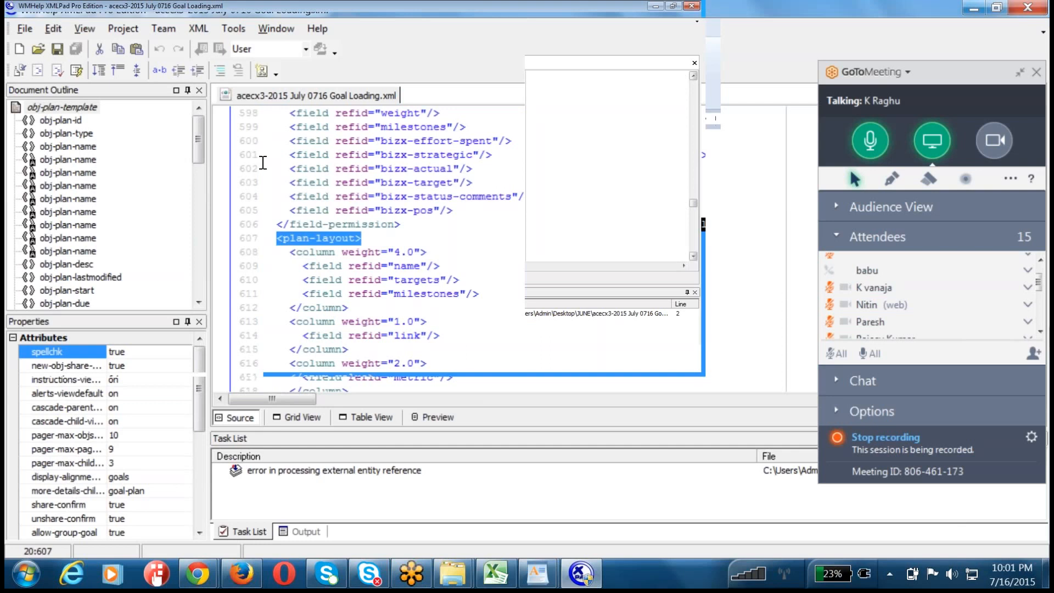
{"action": "scroll", "coordinate": [263, 162], "scroll_direction": "down", "scroll_amount": 9}
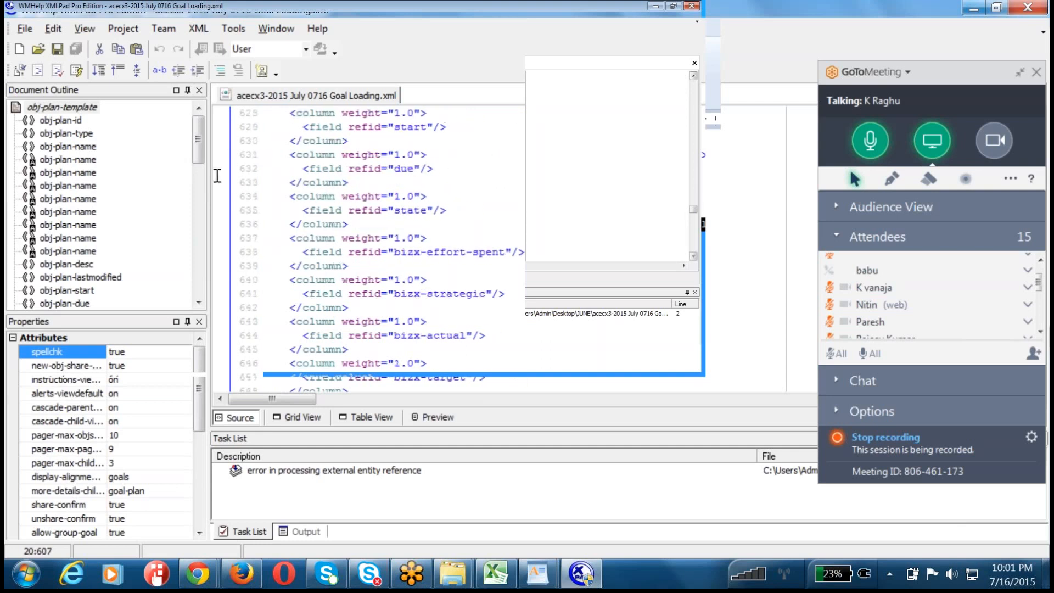
{"action": "mouse_move", "coordinate": [193, 163]}
{"action": "left_mouse_down"}
{"action": "mouse_move", "coordinate": [260, 229]}
{"action": "mouse_move", "coordinate": [240, 204]}
{"action": "left_mouse_up"}
{"action": "scroll", "coordinate": [258, 228], "scroll_direction": "down", "scroll_amount": 4}
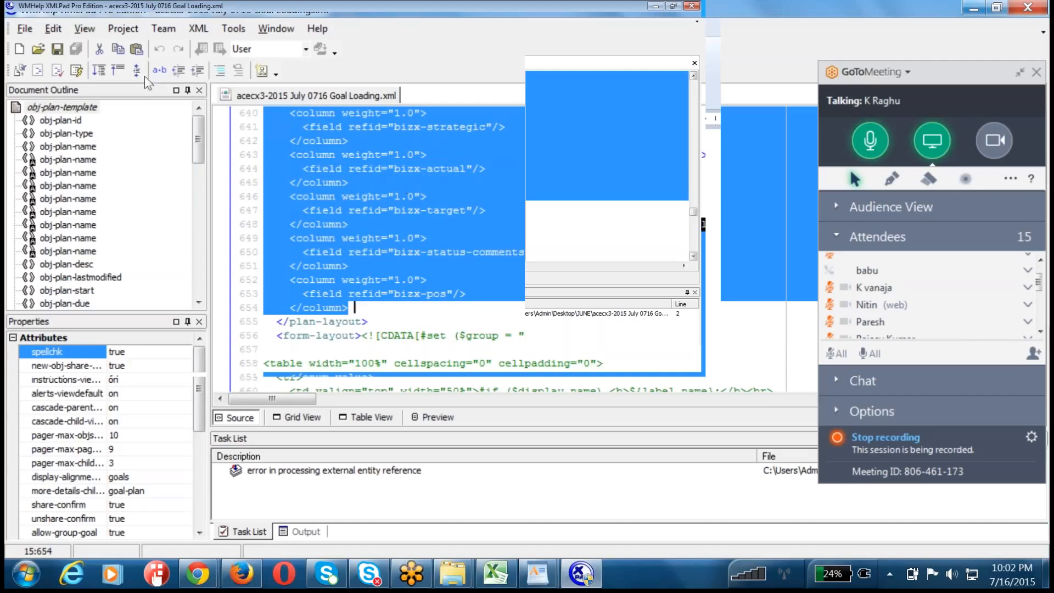
Step: Save a copy of the template on the Desktop as the XML file acecx3-2015 July 0716 Goal Loading
{"action": "left_click", "coordinate": [19, 29]}
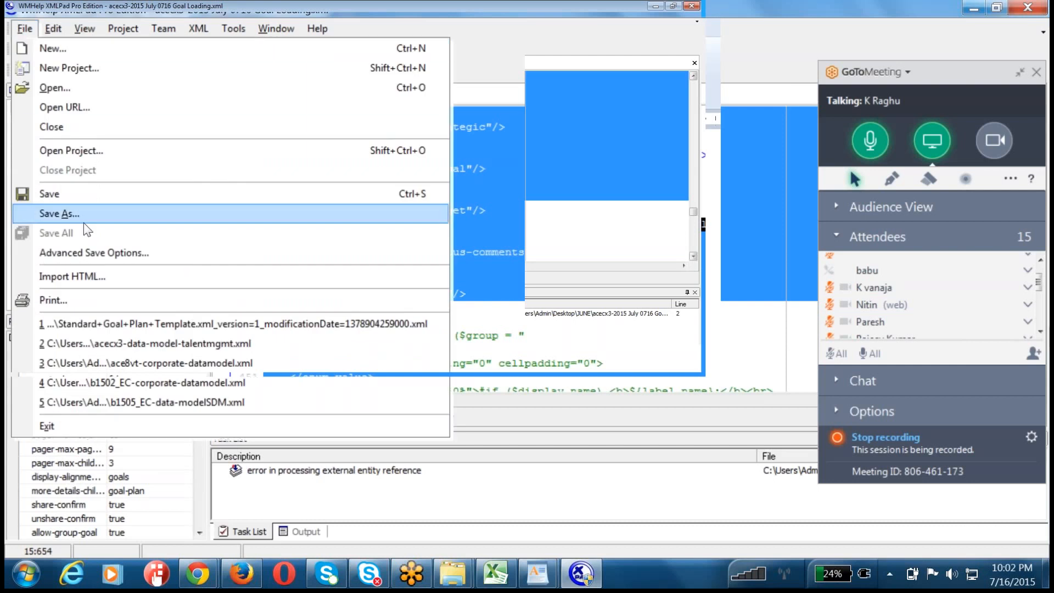
{"action": "left_click", "coordinate": [61, 151]}
{"action": "left_click", "coordinate": [340, 208]}
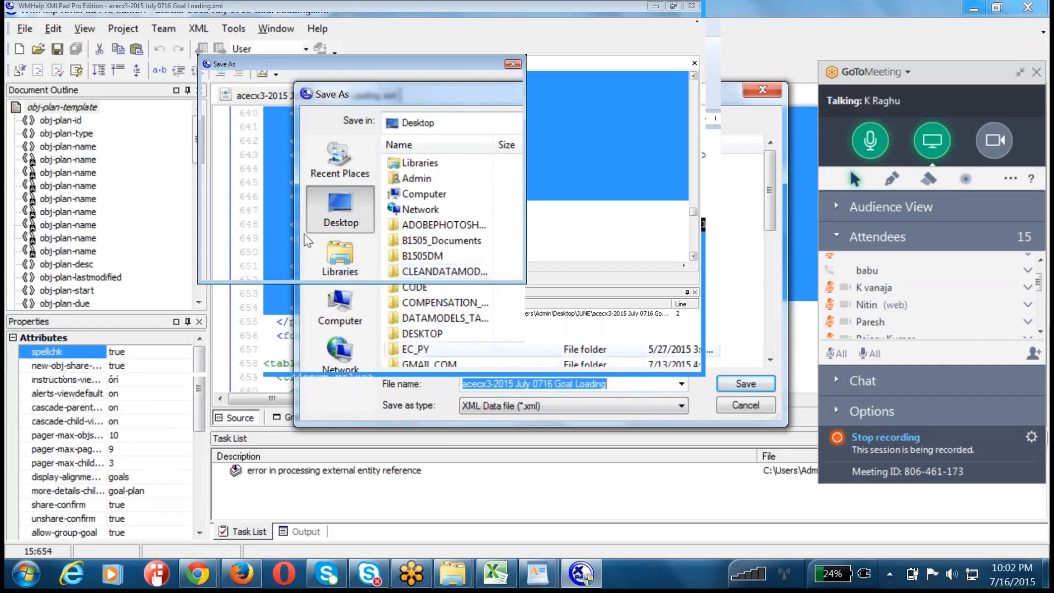
{"action": "key", "text": "Return"}
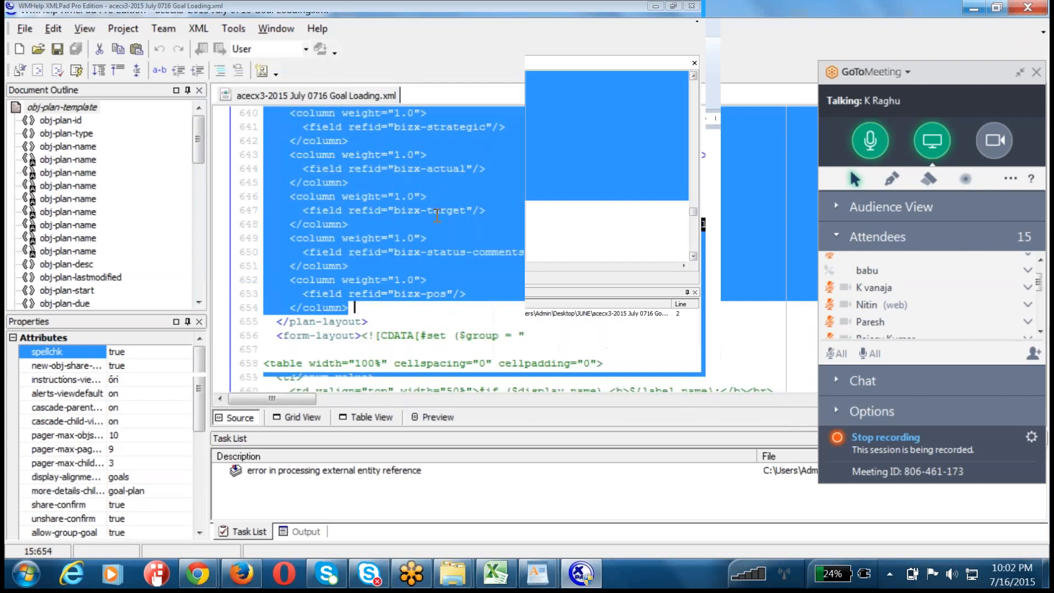
Step: Close XMLPad and WordPad, discarding the WordPad document, and switch to SuccessFactors in Firefox to return to the Admin Tools home page
{"action": "left_click", "coordinate": [693, 6]}
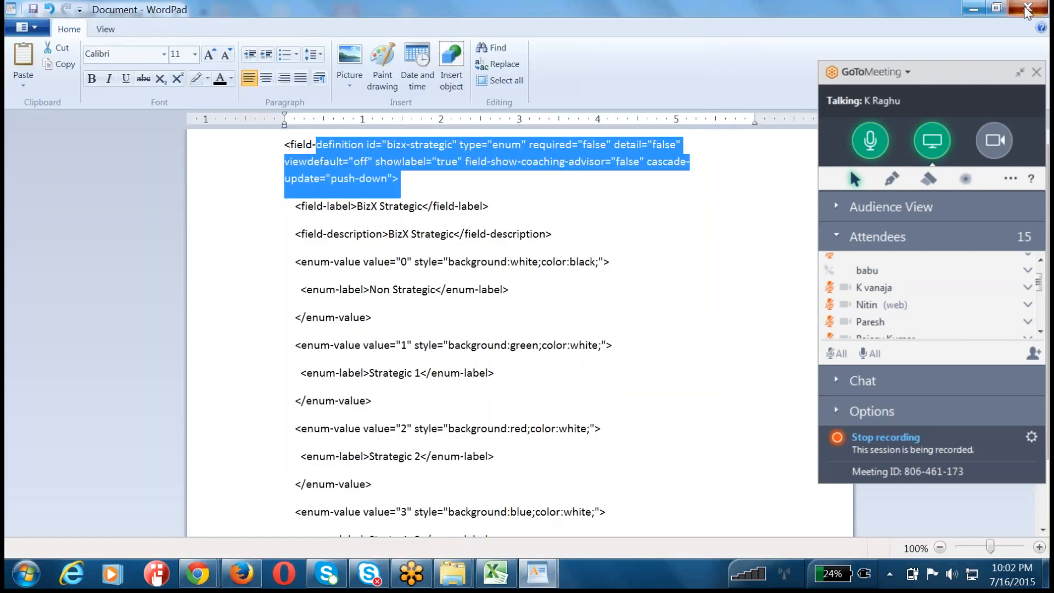
{"action": "left_click", "coordinate": [1029, 7]}
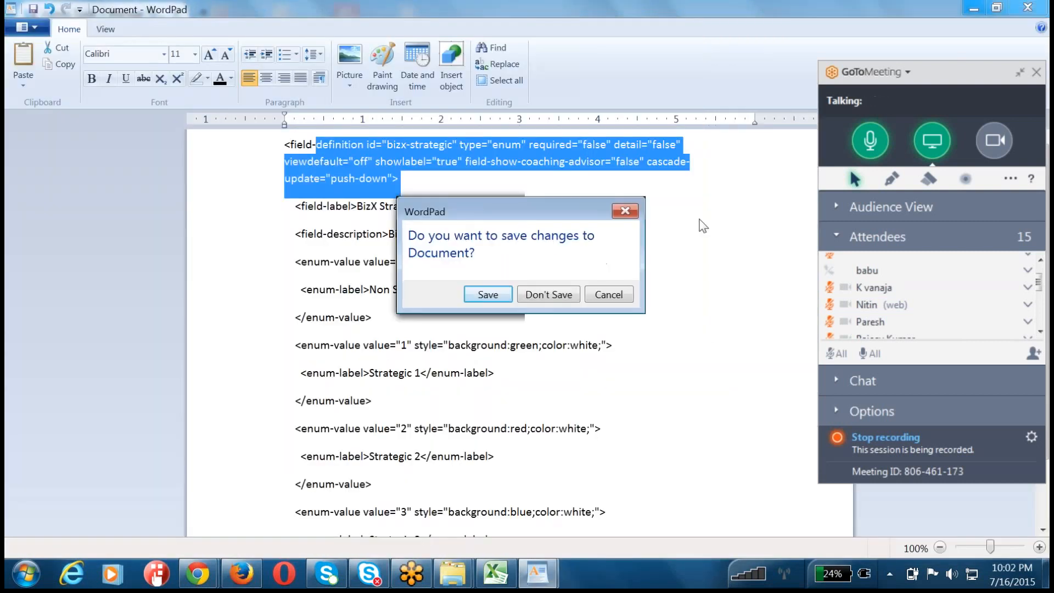
{"action": "left_click", "coordinate": [566, 294]}
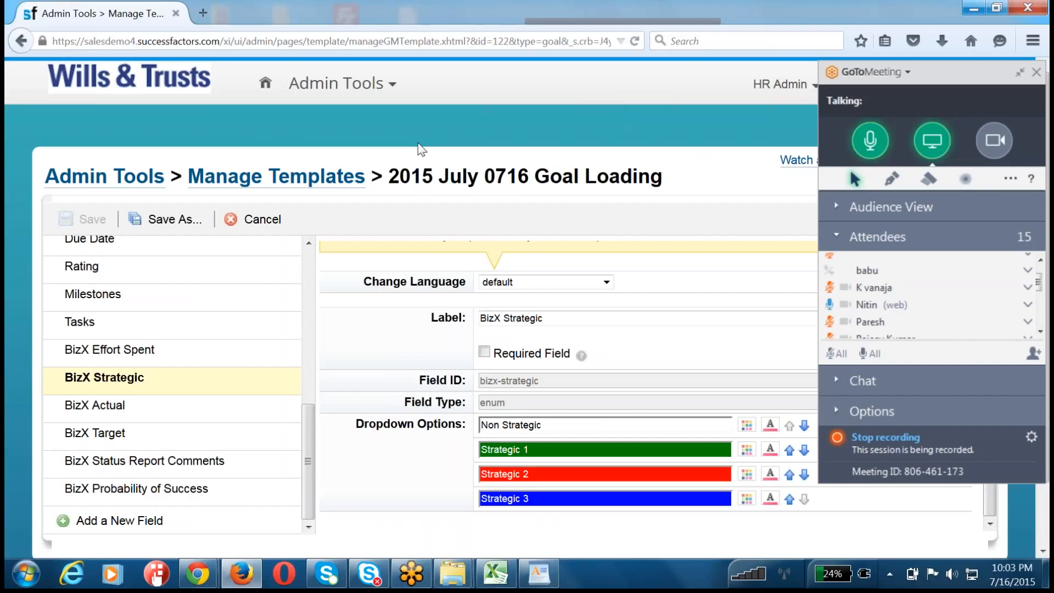
{"action": "left_click", "coordinate": [129, 183]}
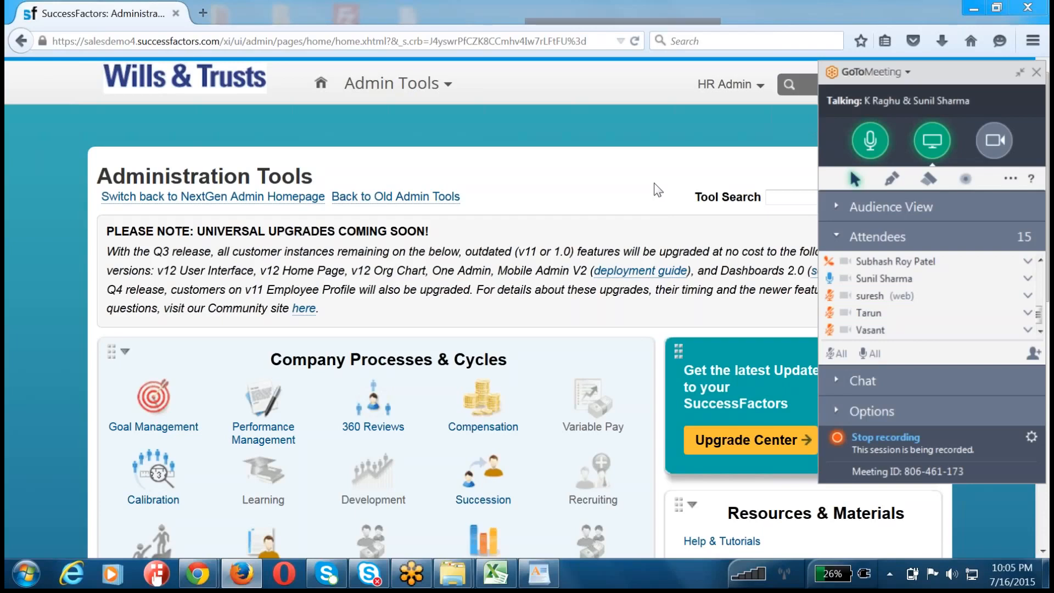
{"action": "triple_click", "coordinate": [547, 256]}
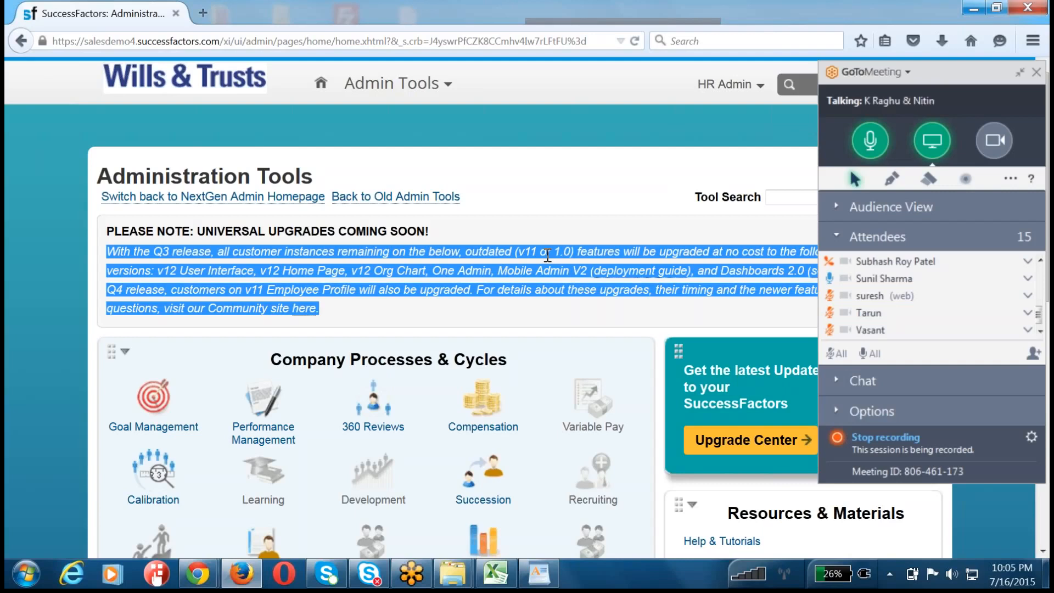
{"action": "left_click", "coordinate": [603, 220]}
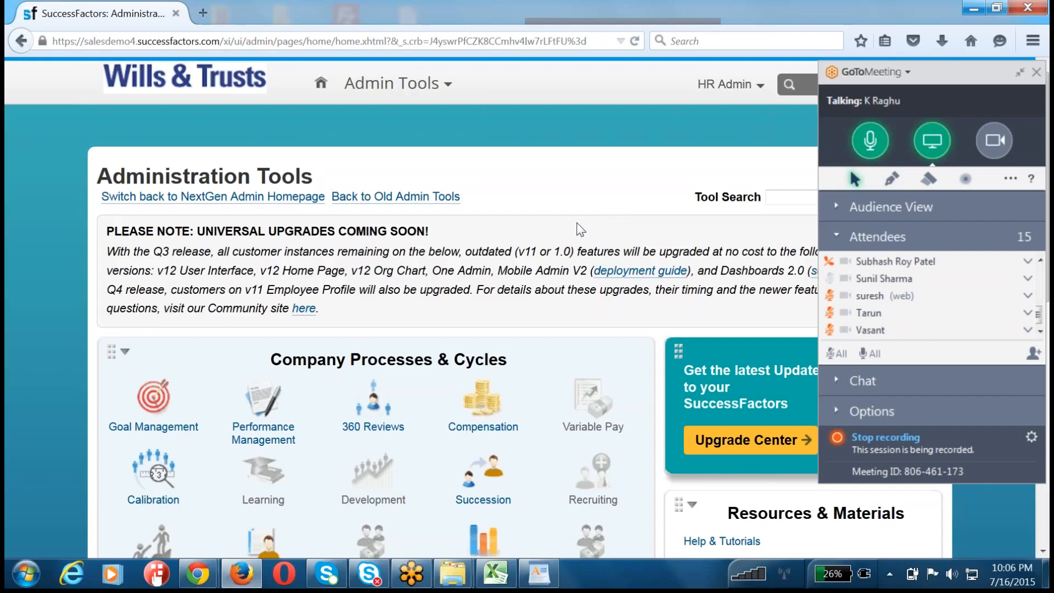
{"action": "triple_click", "coordinate": [577, 223]}
{"action": "triple_click", "coordinate": [578, 223]}
{"action": "double_click", "coordinate": [577, 223]}
Step: Show the options available for 360 Reviews under Company Processes & Cycles
{"action": "left_click", "coordinate": [362, 412]}
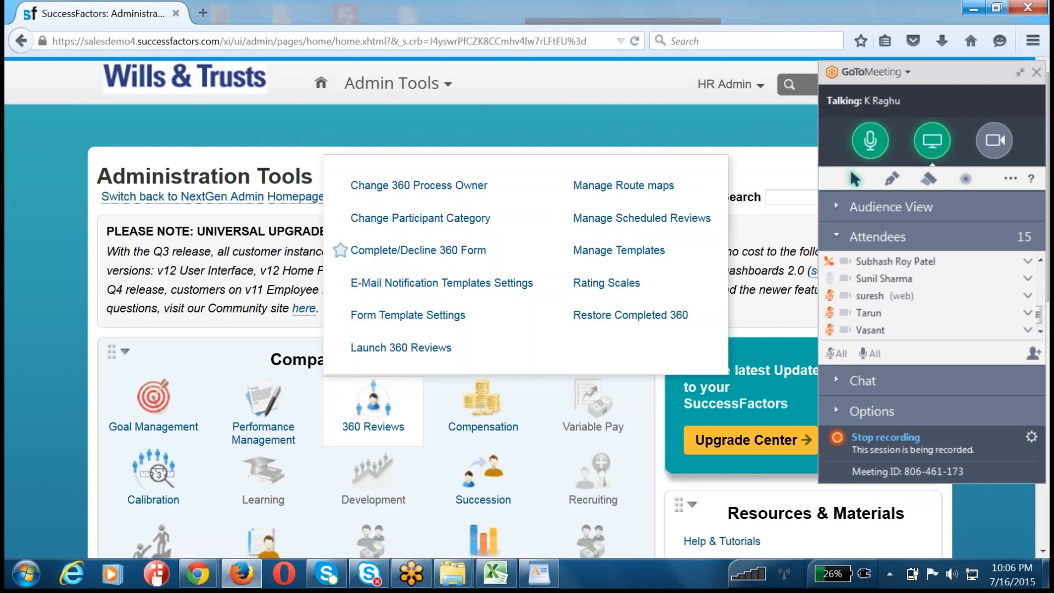
{"action": "mouse_move", "coordinate": [157, 427]}
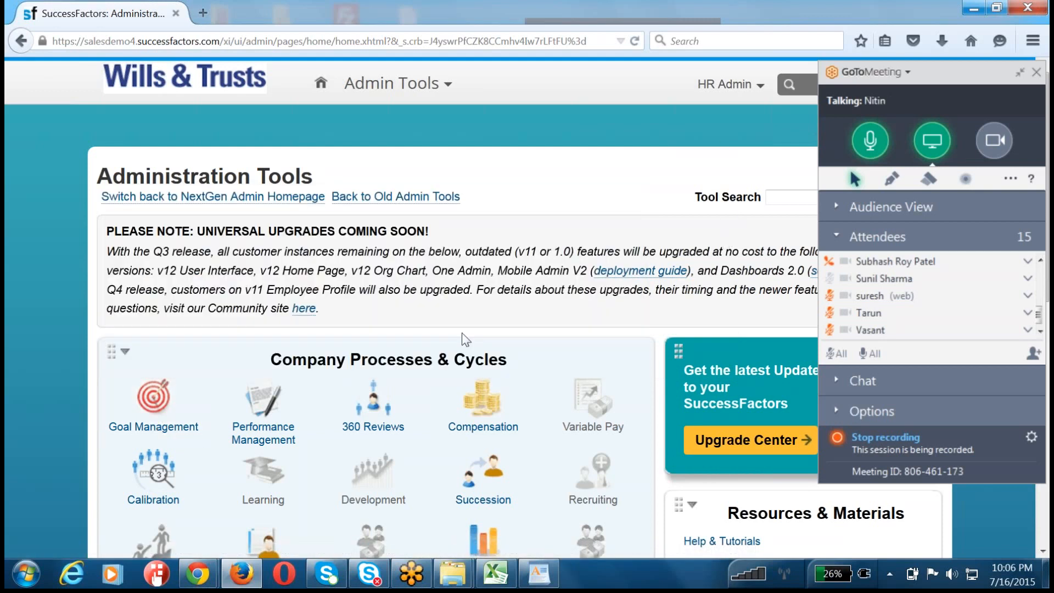
{"action": "mouse_move", "coordinate": [393, 411]}
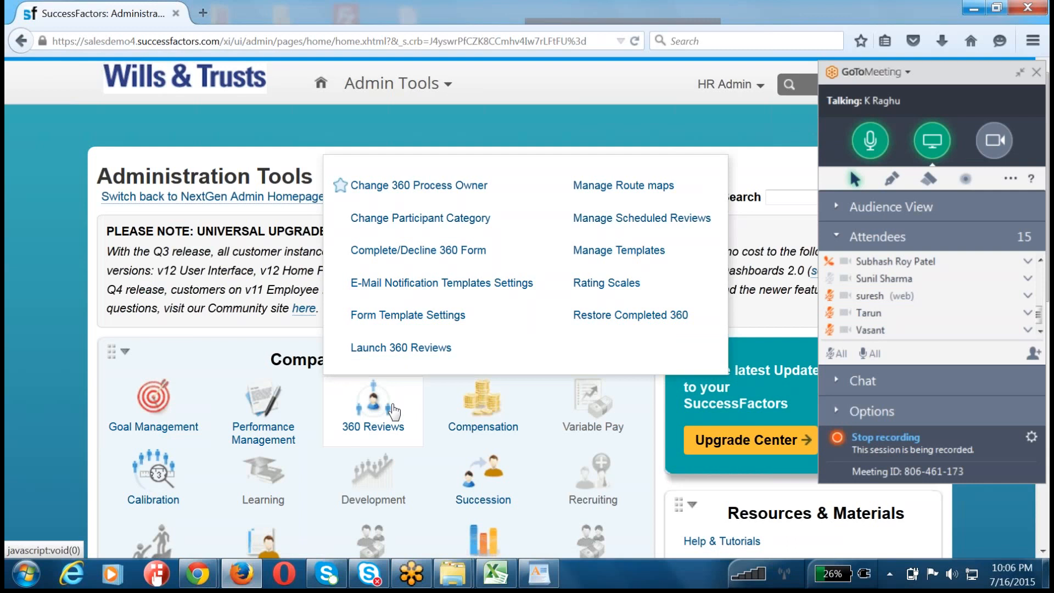
{"action": "triple_click", "coordinate": [219, 257]}
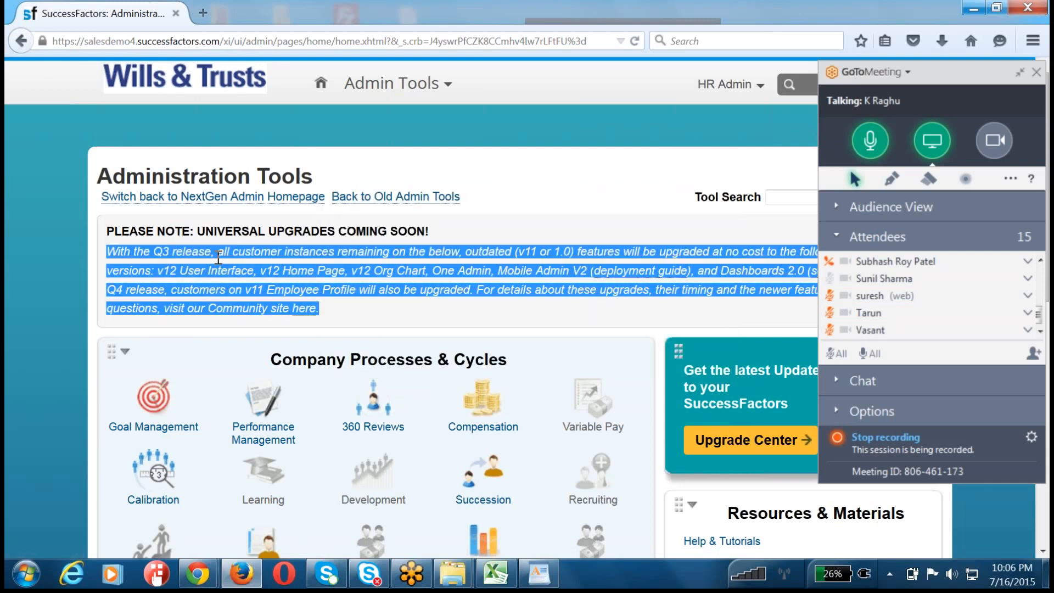
{"action": "left_click", "coordinate": [216, 251]}
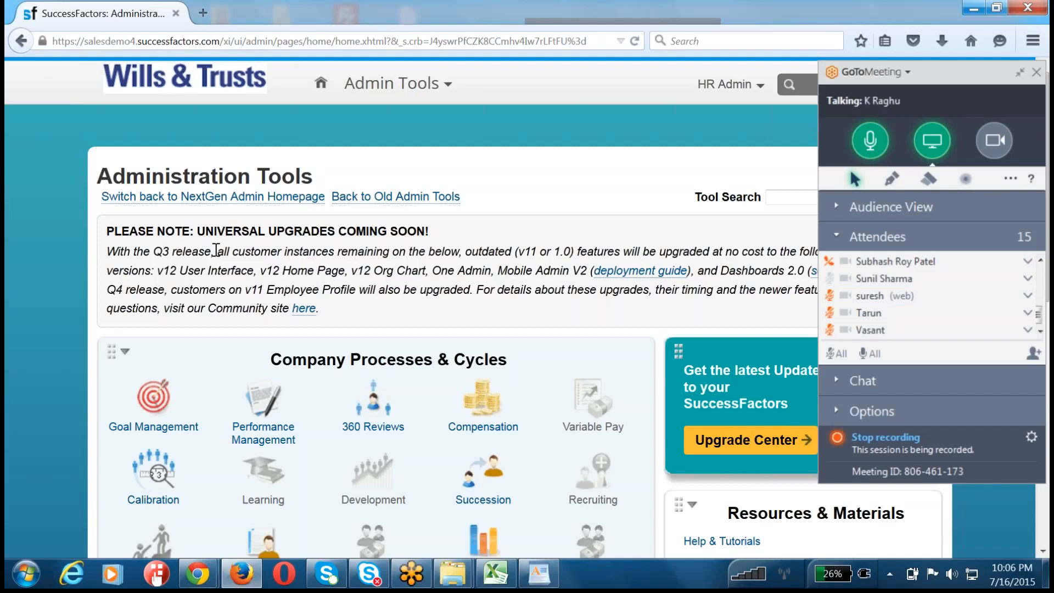
{"action": "triple_click", "coordinate": [216, 251]}
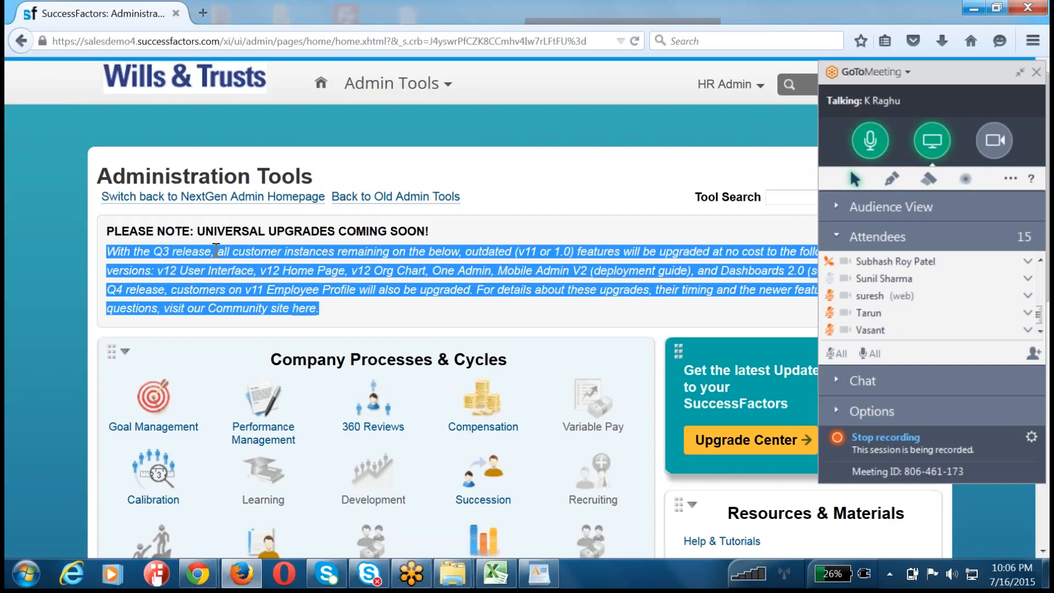
{"action": "left_click", "coordinate": [170, 409]}
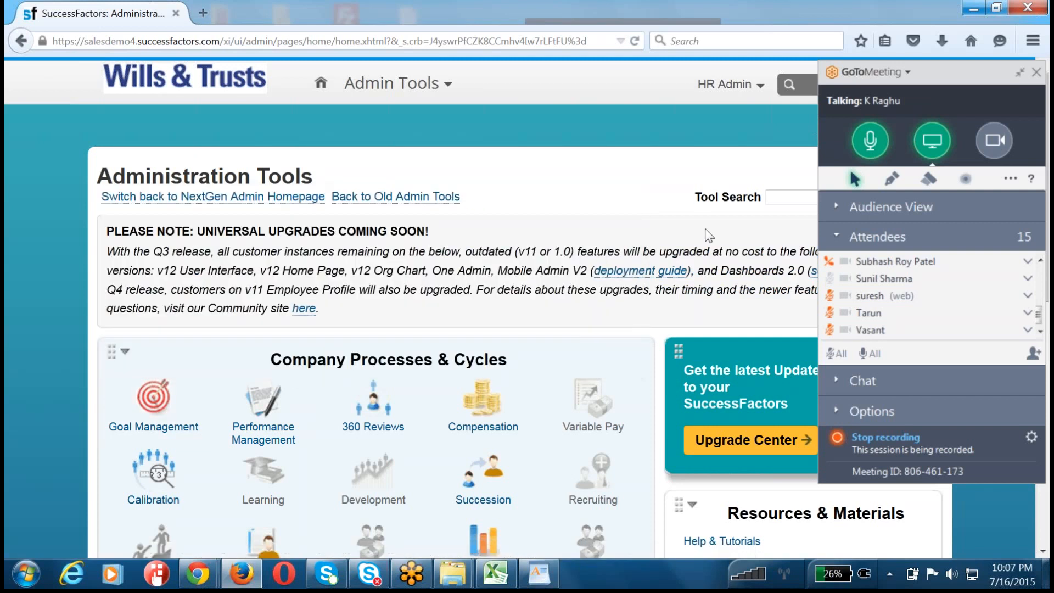
Step: Go to the Goals module and open the Goal Plan to look over the goals listed under Customer
{"action": "left_click", "coordinate": [392, 83]}
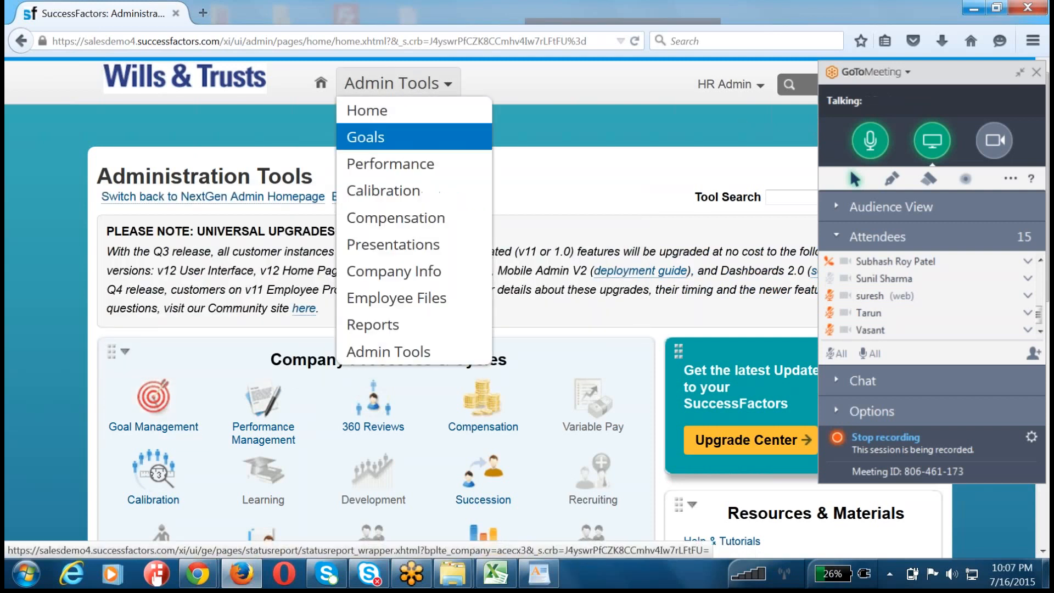
{"action": "left_click", "coordinate": [365, 137]}
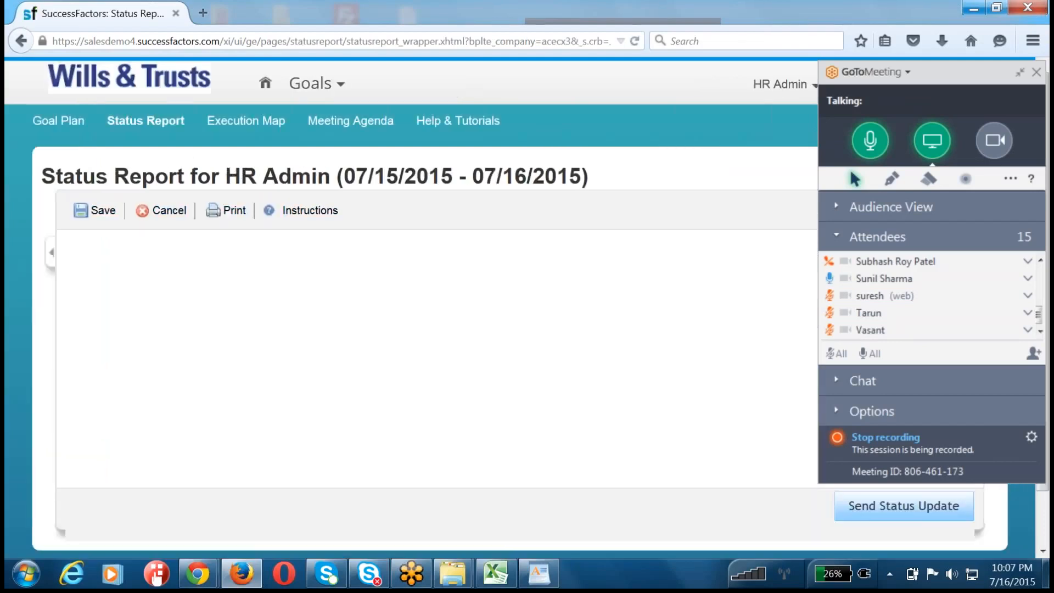
{"action": "left_click", "coordinate": [49, 124]}
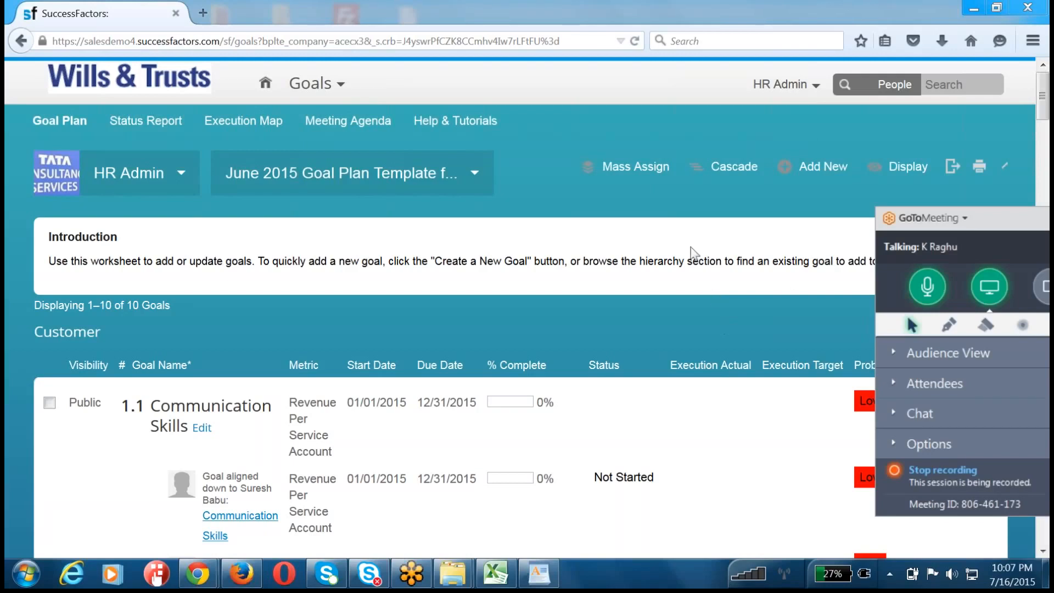
{"action": "triple_click", "coordinate": [685, 265]}
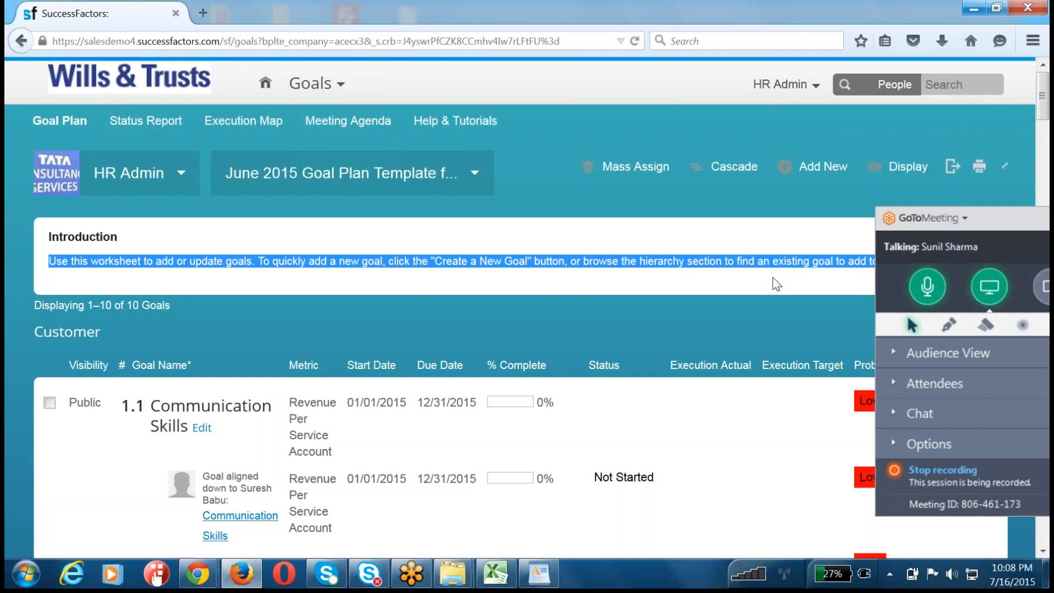
{"action": "left_click", "coordinate": [741, 326]}
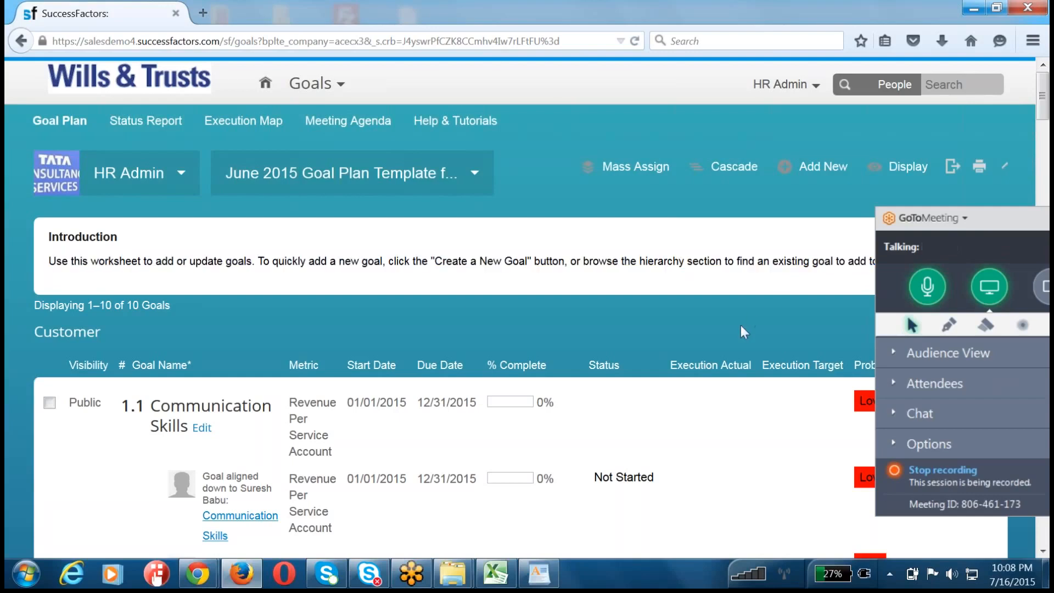
{"action": "scroll", "coordinate": [740, 325], "scroll_direction": "down", "scroll_amount": 15}
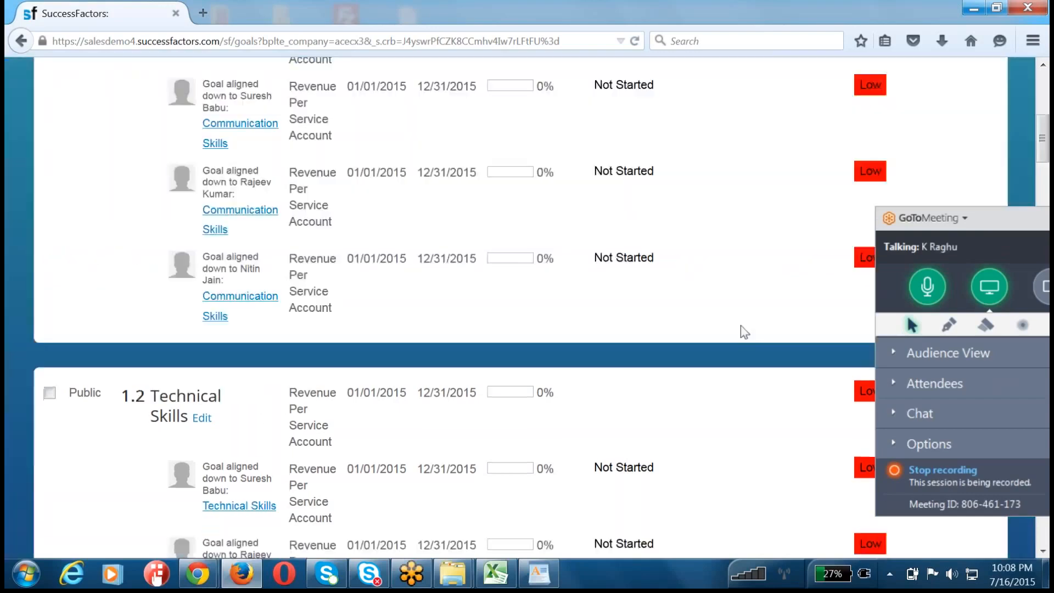
{"action": "scroll", "coordinate": [740, 325], "scroll_direction": "up", "scroll_amount": 5}
{"action": "scroll", "coordinate": [744, 332], "scroll_direction": "up", "scroll_amount": 10}
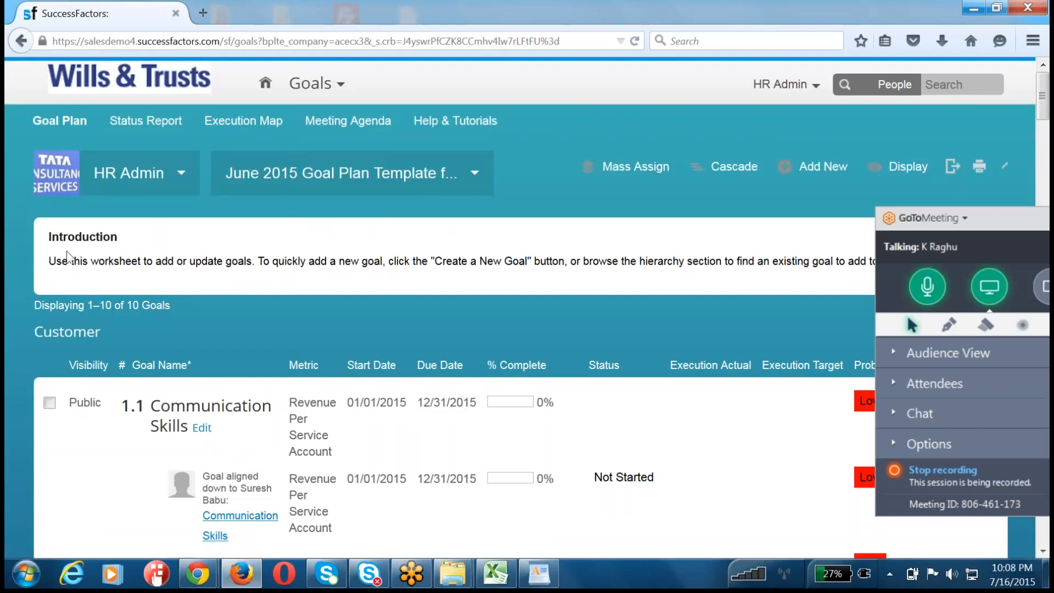
Step: Open a blank Notepad document and enter the lines "Qustionnaire -" and "Configuration Work books."
{"action": "left_click_drag", "start_coordinate": [48, 262], "coordinate": [62, 290]}
{"action": "key", "text": "super"}
{"action": "type", "text": "not"}
{"action": "key", "text": "Return"}
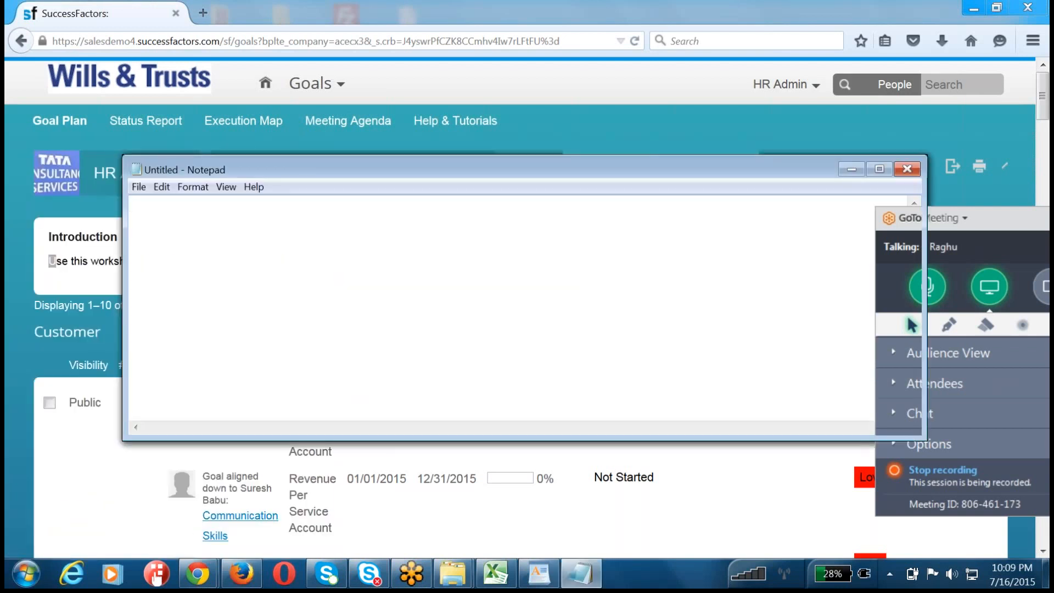
{"action": "type", "text": "Qustionnaire -"}
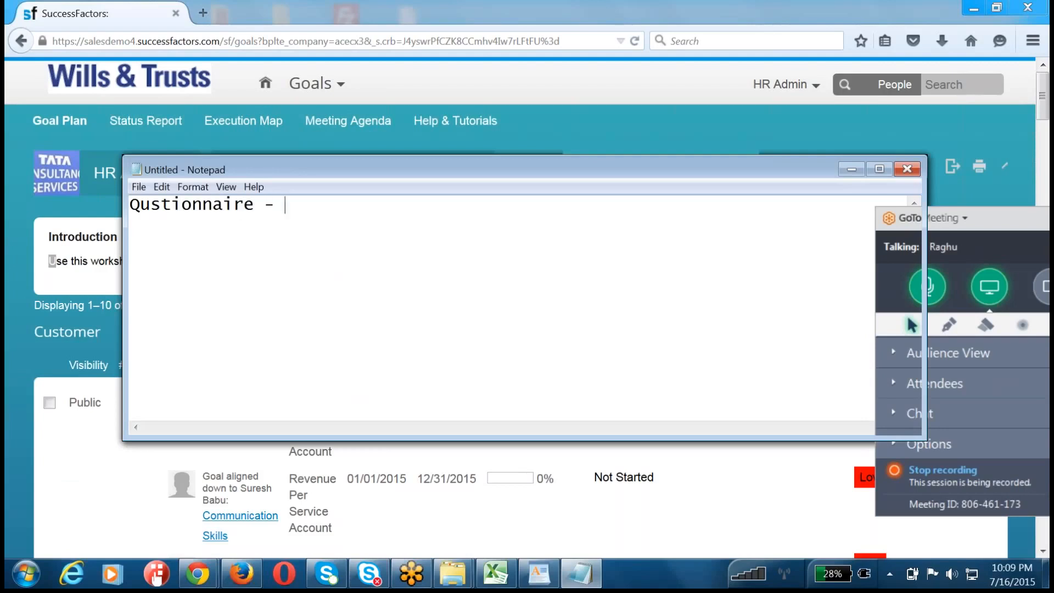
{"action": "key", "text": "Return"}
{"action": "type", "text": "Configuration Work books."}
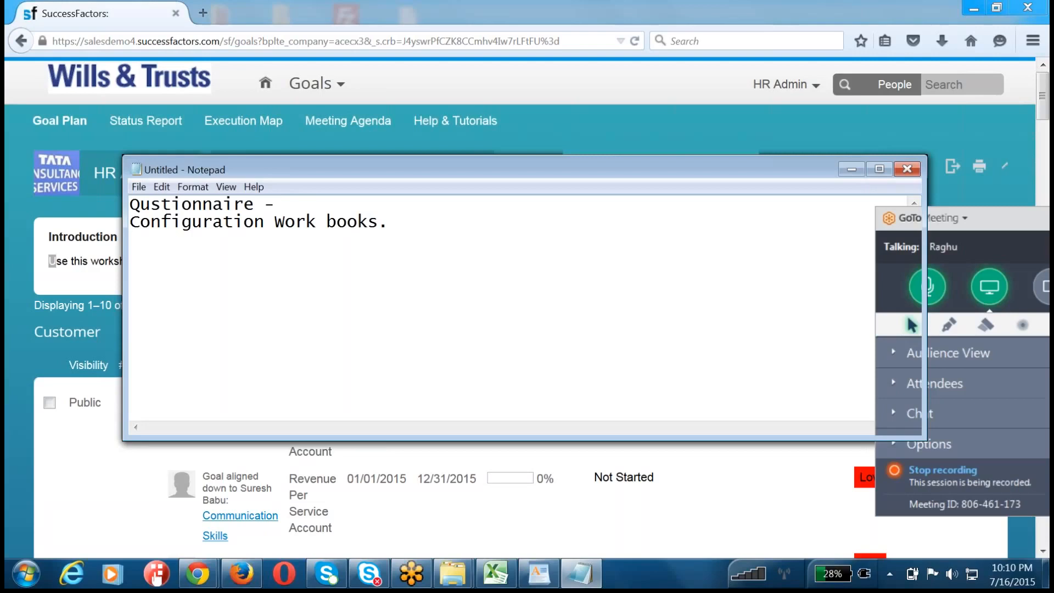
Step: Highlight the Qustionnaire and Configuration Work books lines in turn, and move the Notepad window down to uncover the goal plan header
{"action": "left_click_drag", "start_coordinate": [295, 203], "coordinate": [6, 202]}
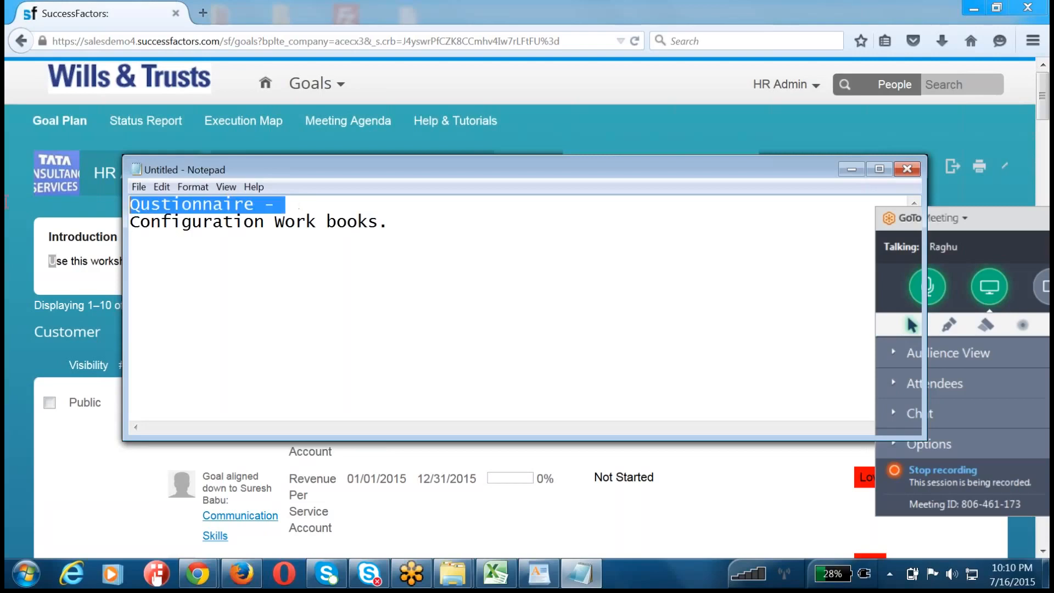
{"action": "left_click", "coordinate": [403, 223]}
{"action": "left_click_drag", "start_coordinate": [402, 223], "coordinate": [135, 230]}
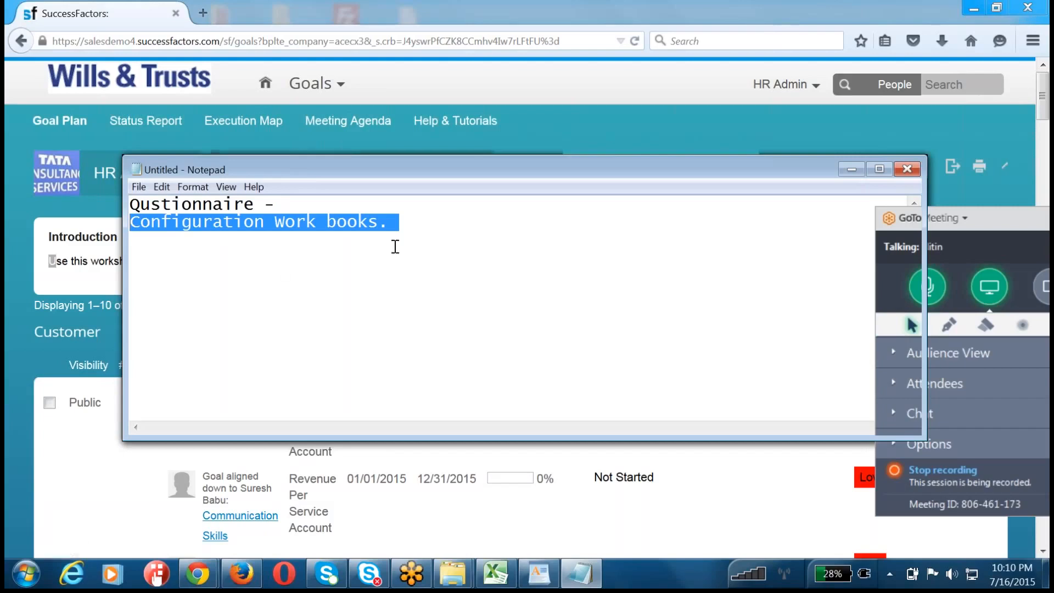
{"action": "left_click", "coordinate": [381, 265]}
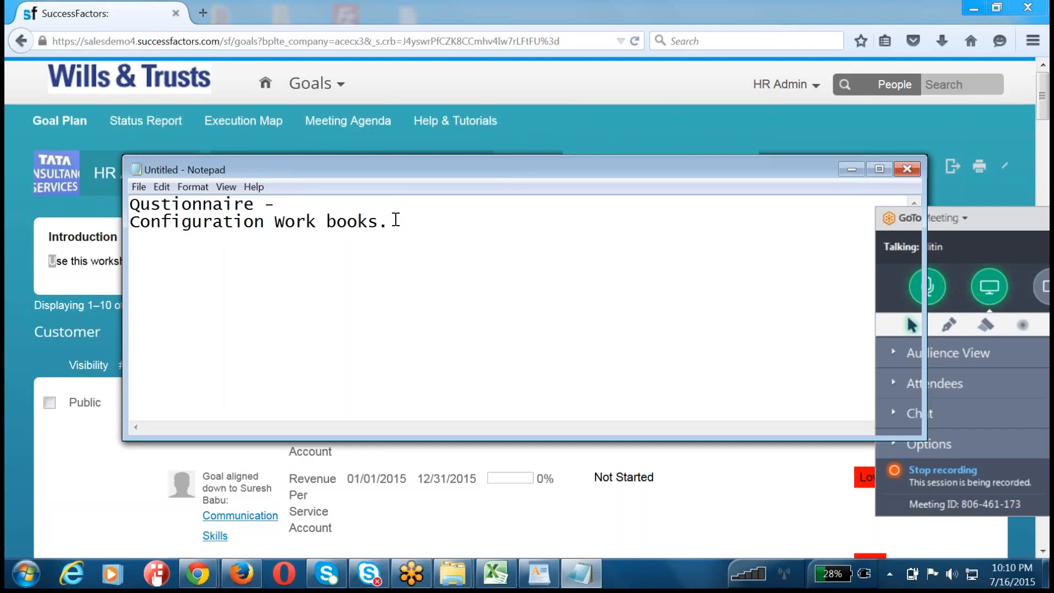
{"action": "left_click_drag", "start_coordinate": [390, 223], "coordinate": [131, 224]}
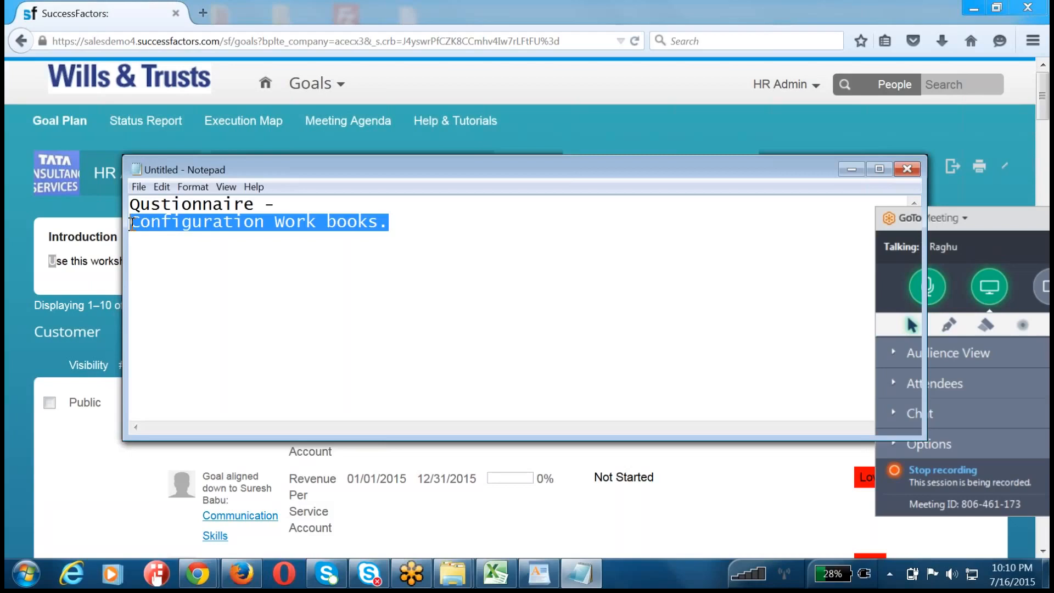
{"action": "left_click_drag", "start_coordinate": [569, 173], "coordinate": [564, 300]}
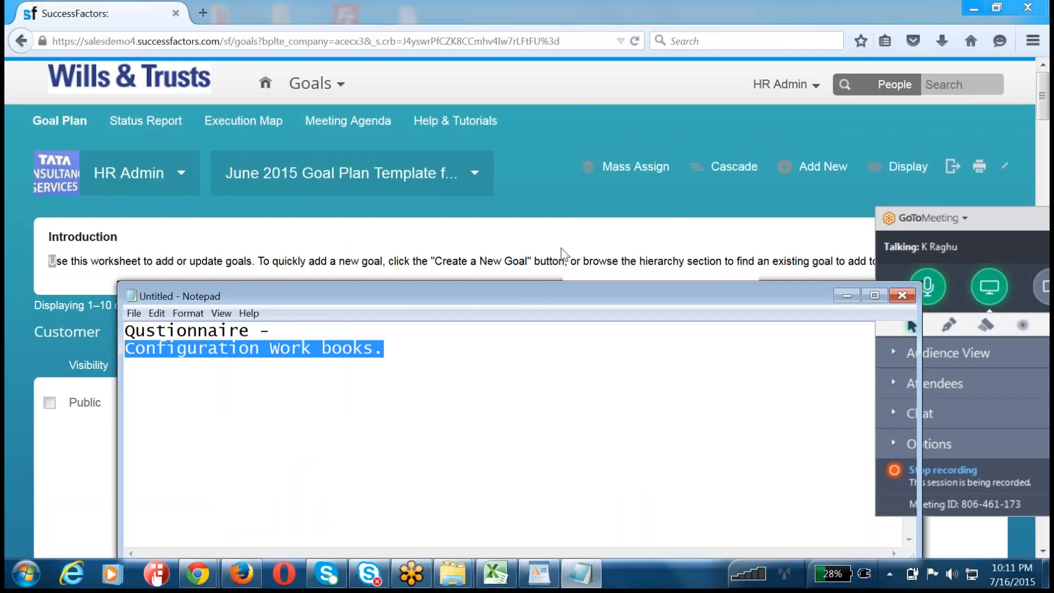
{"action": "left_click", "coordinate": [413, 354]}
{"action": "left_click_drag", "start_coordinate": [392, 352], "coordinate": [96, 354]}
{"action": "left_click_drag", "start_coordinate": [270, 330], "coordinate": [59, 331]}
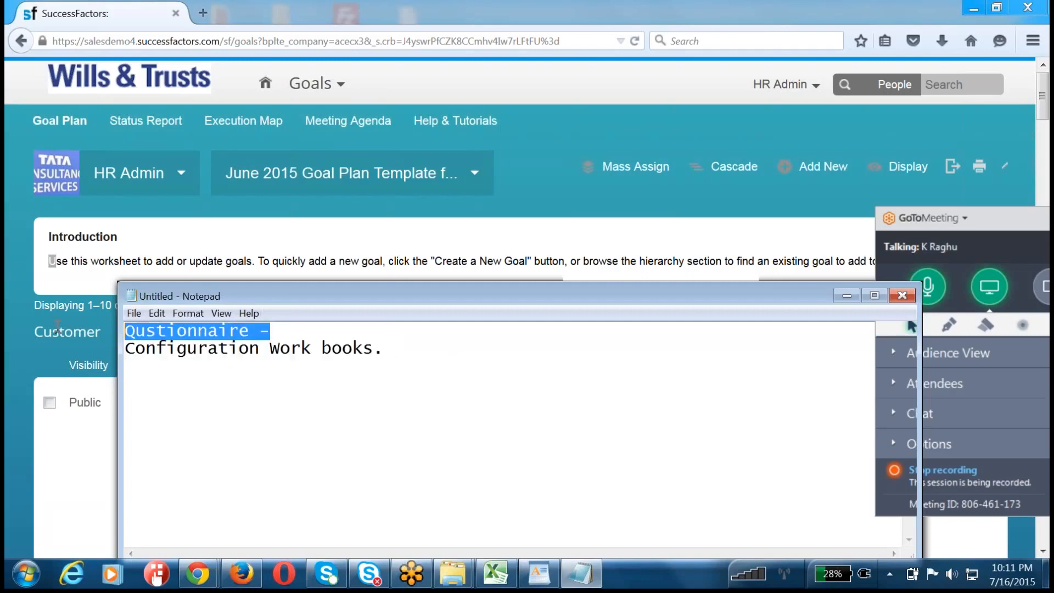
Step: Replace the dash ending the first note line so that it reads "Qustionnaire + Experience."
{"action": "left_click", "coordinate": [280, 332]}
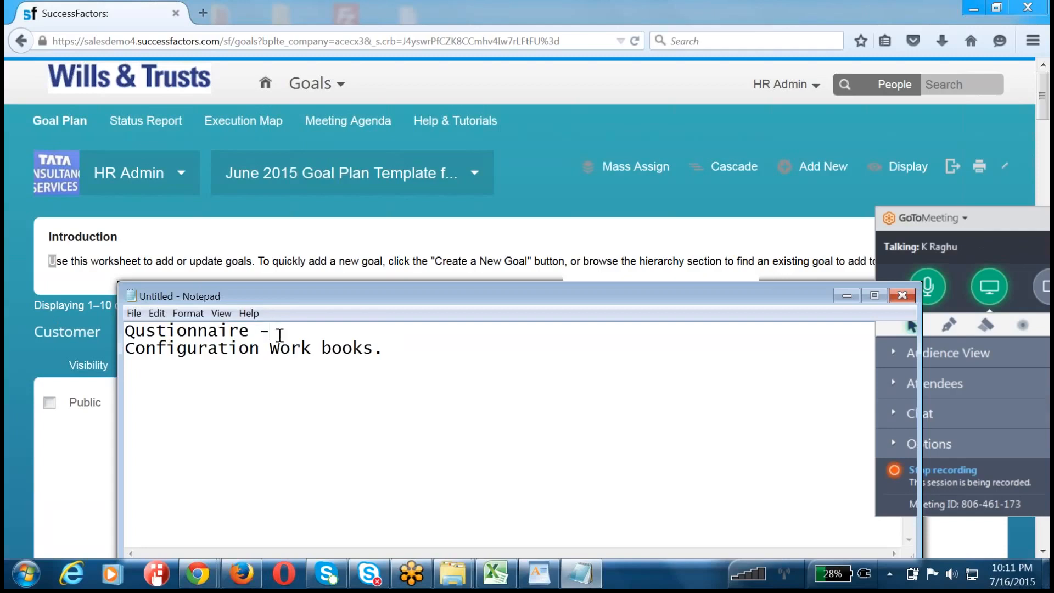
{"action": "key", "text": "BackSpace"}
{"action": "key", "text": "BackSpace"}
{"action": "type", "text": "+ Experience."}
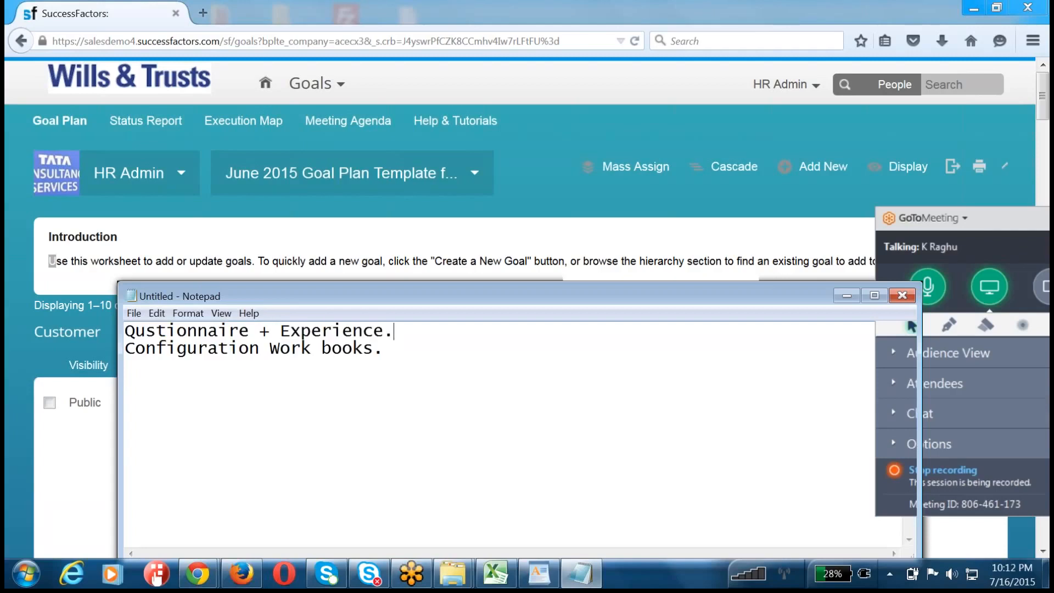
Step: Insert the heading "FUNTION SPec's::" between the two note lines, with a blank line above and below, and highlight it
{"action": "key", "text": "Return"}
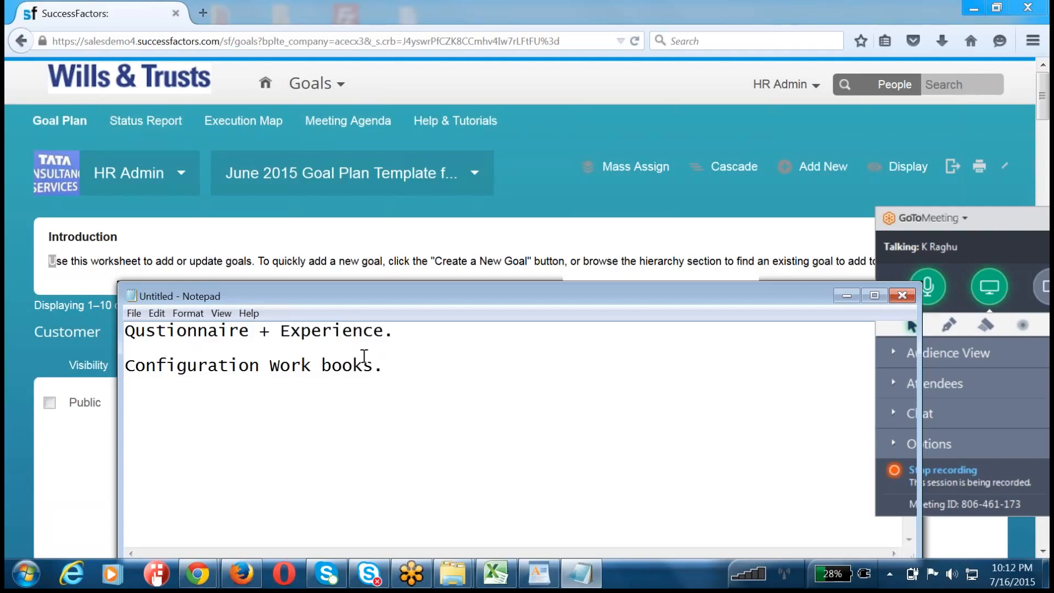
{"action": "key", "text": "Return"}
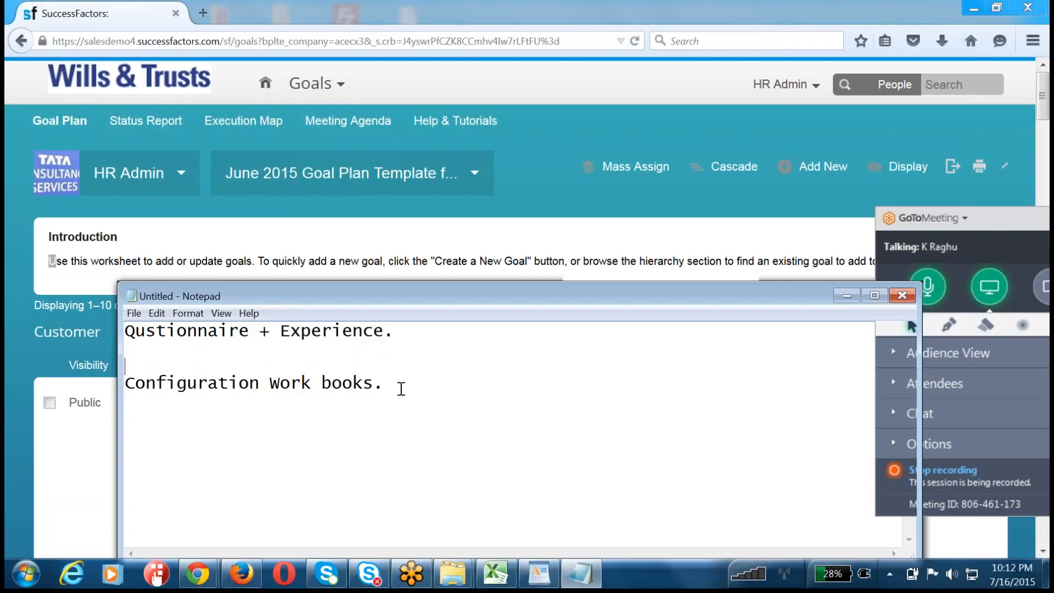
{"action": "type", "text": "FUNTION SPec's"}
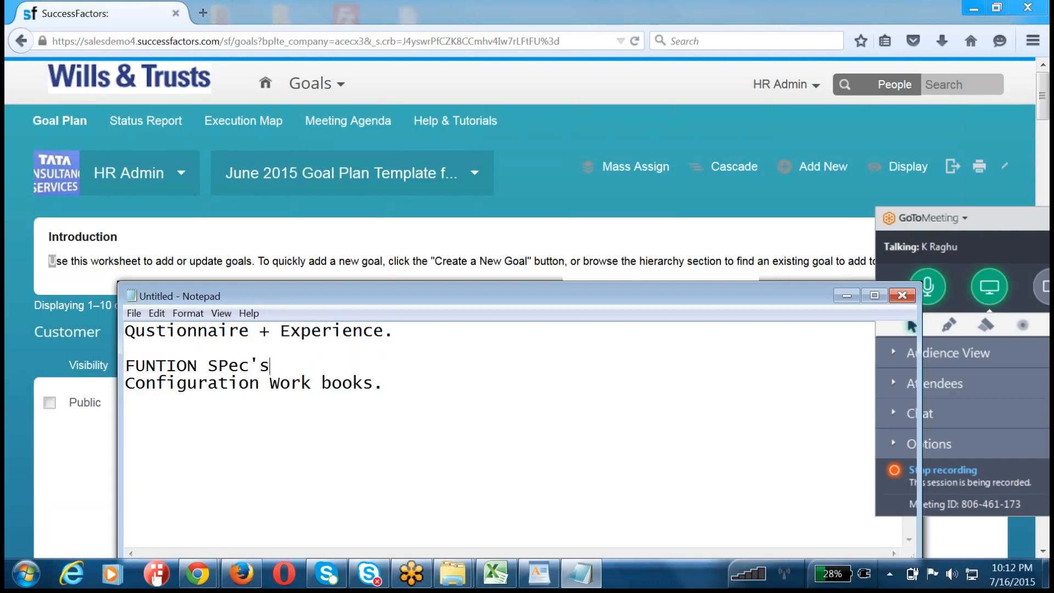
{"action": "type", "text": "::"}
{"action": "key", "text": "Return"}
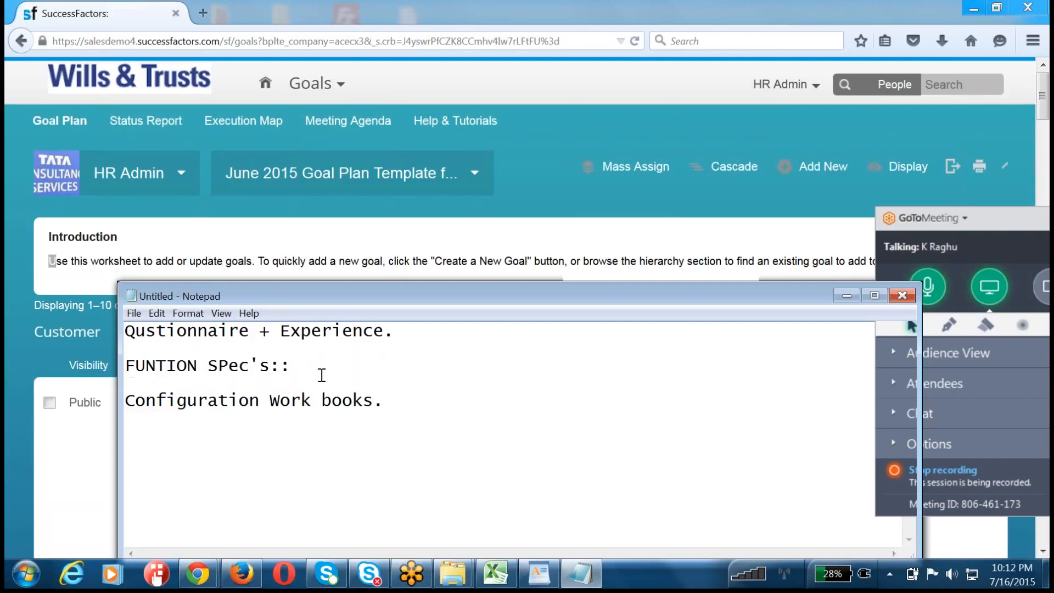
{"action": "left_click_drag", "start_coordinate": [296, 367], "coordinate": [94, 368]}
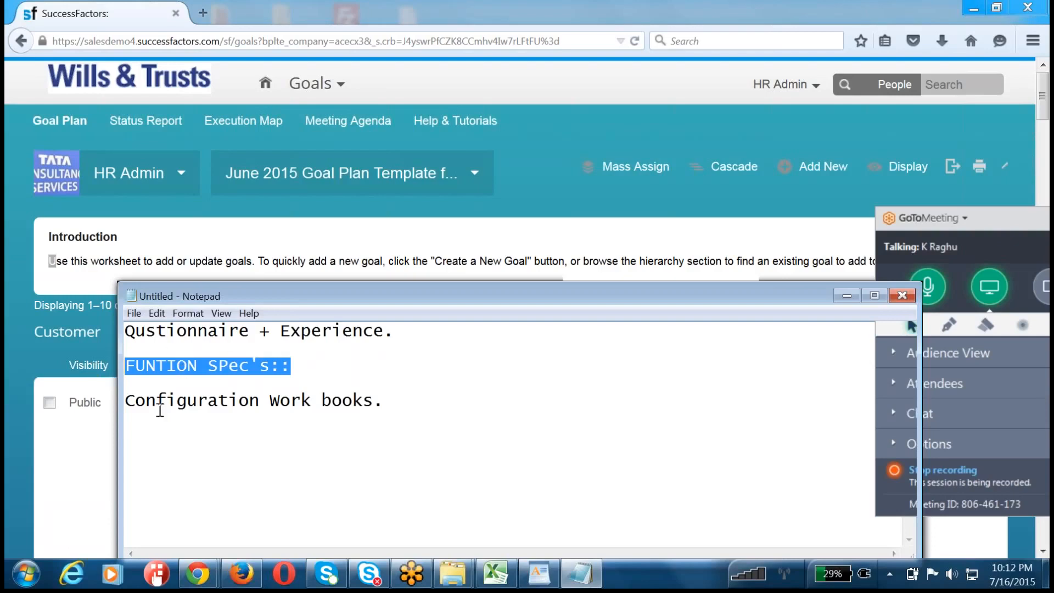
Step: Indent the Configuration Work books line by one tab and append "-- Sign off." to it
{"action": "left_click", "coordinate": [157, 385]}
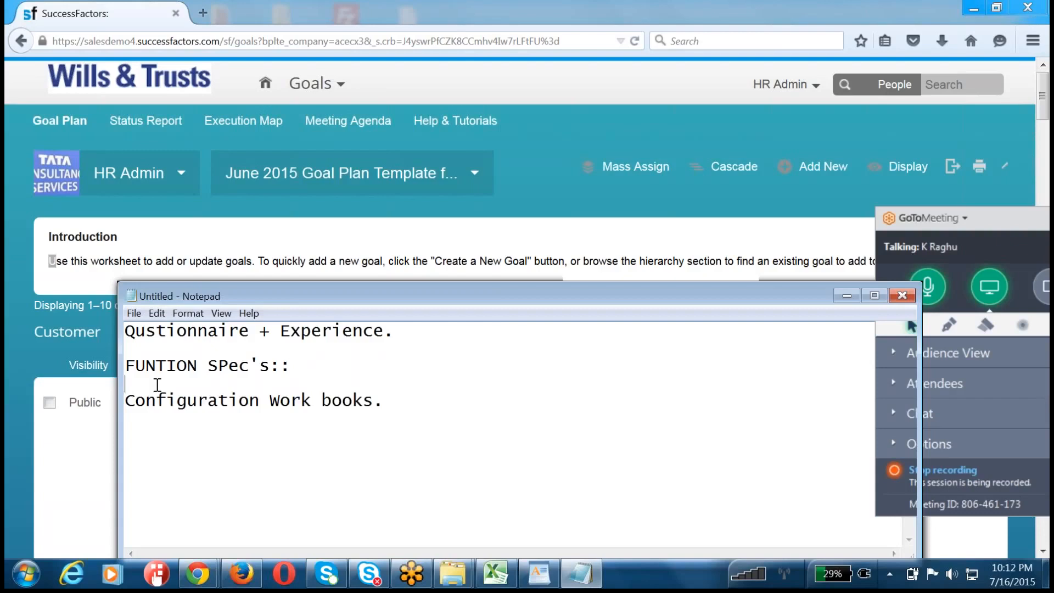
{"action": "key", "text": "Down"}
{"action": "key", "text": "Tab"}
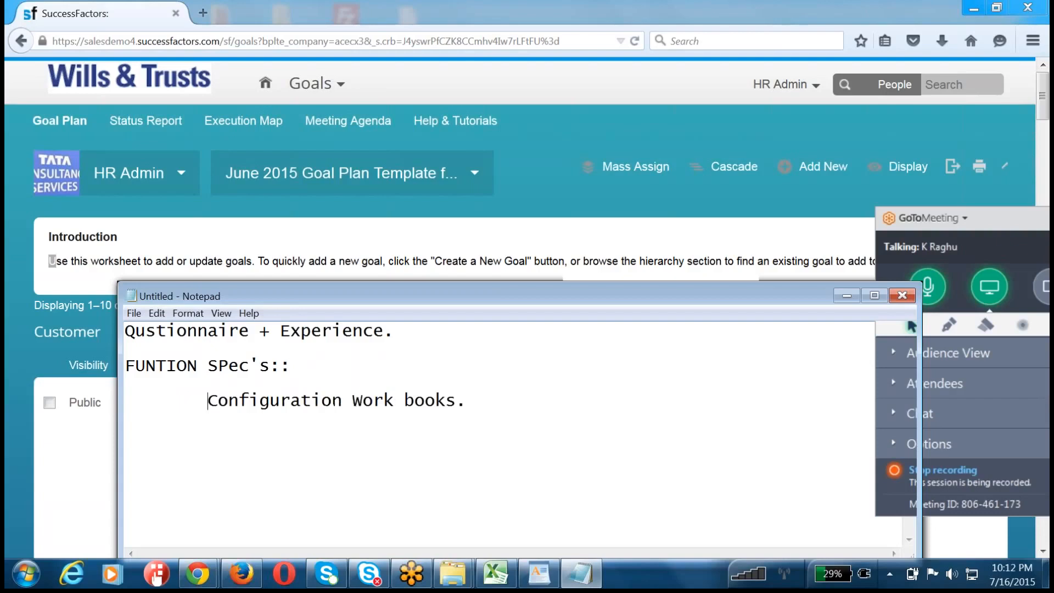
{"action": "left_click", "coordinate": [497, 408]}
{"action": "type", "text": "-- Sign off."}
Step: Add an indented "Configuration" line after a blank line below the work books entry, and highlight the work books entry
{"action": "key", "text": "Return"}
{"action": "key", "text": "Tab"}
{"action": "key", "text": "Return"}
{"action": "key", "text": "Tab"}
{"action": "type", "text": "C"}
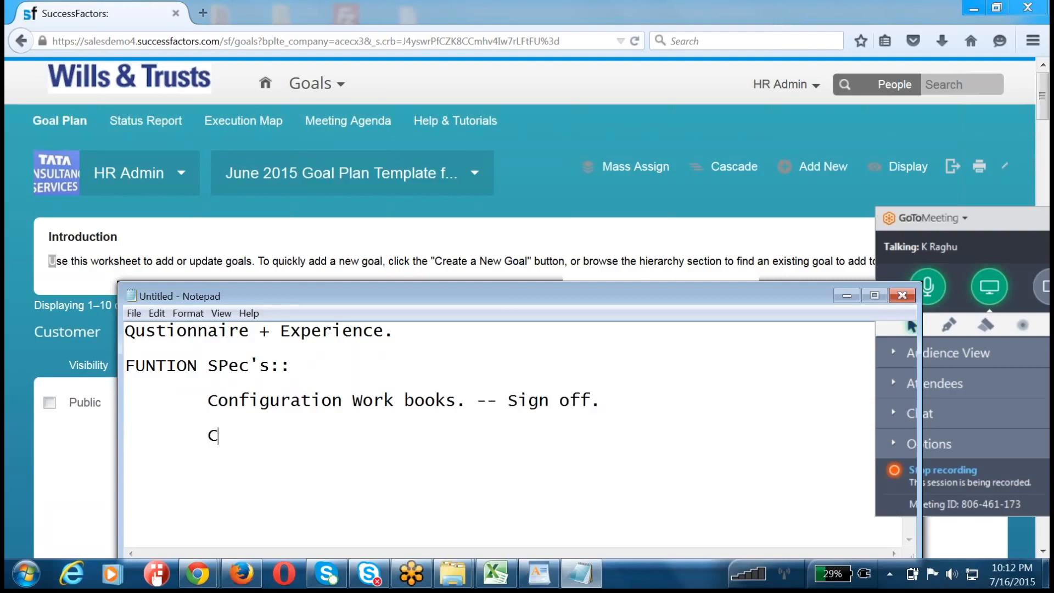
{"action": "type", "text": "onfiguration"}
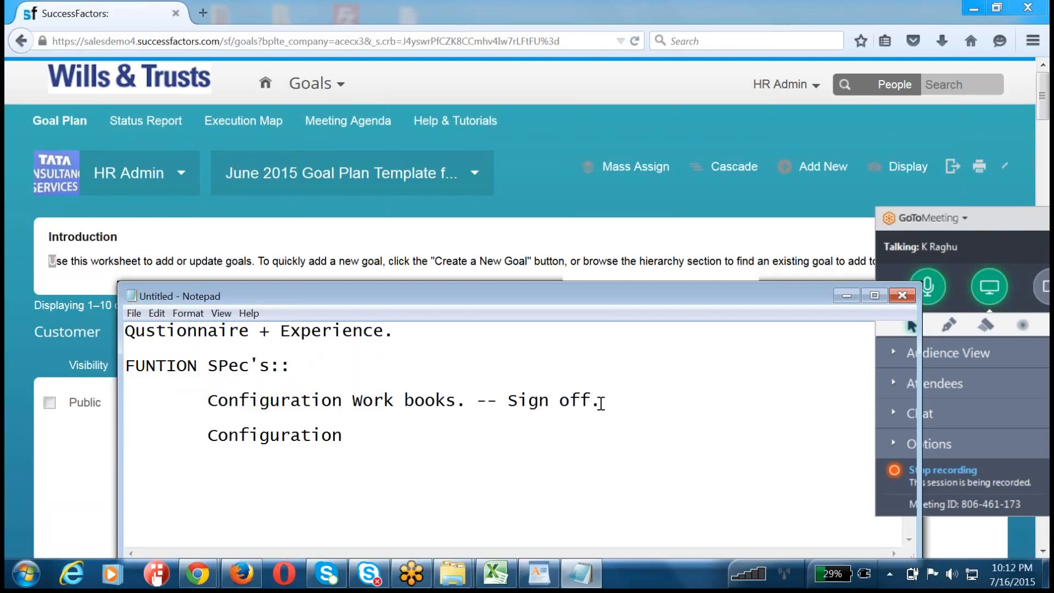
{"action": "left_click_drag", "start_coordinate": [604, 400], "coordinate": [193, 397]}
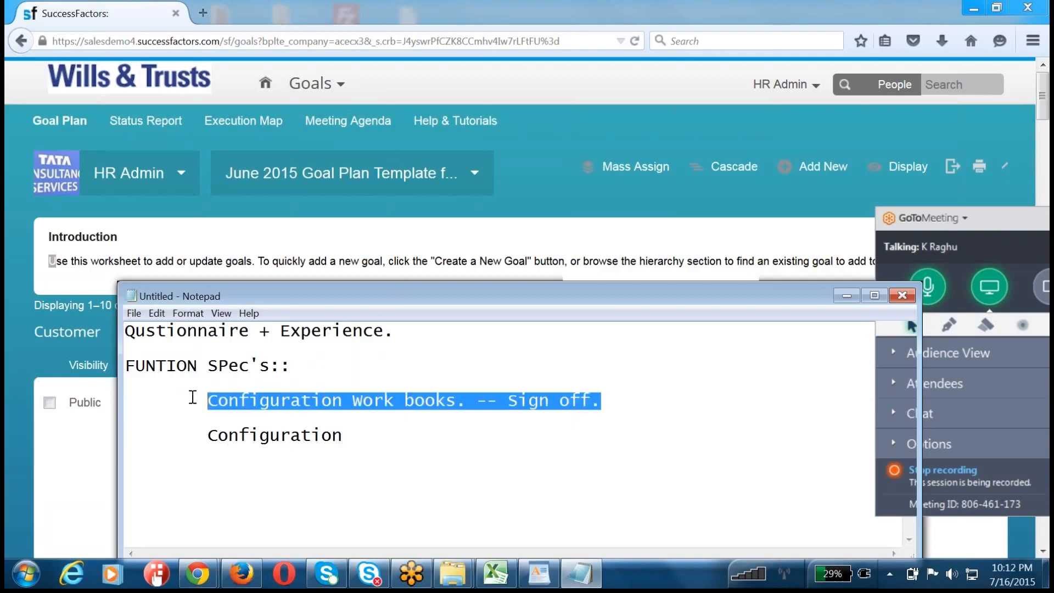
Step: Insert the indented line "Test Plans -- Documentation." directly below the work books entry and highlight it
{"action": "left_click", "coordinate": [629, 404]}
{"action": "key", "text": "Return"}
{"action": "key", "text": "Tab"}
{"action": "type", "text": "Test"}
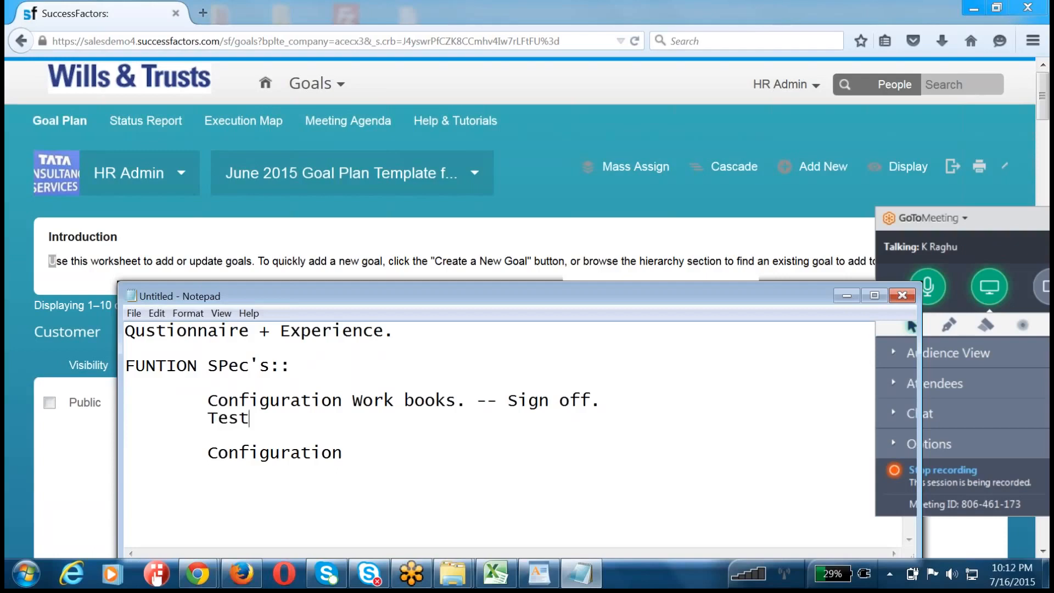
{"action": "type", "text": " Plans -- Documentati"}
{"action": "key", "text": "BackSpace"}
{"action": "key", "text": "BackSpace"}
{"action": "key", "text": "BackSpace"}
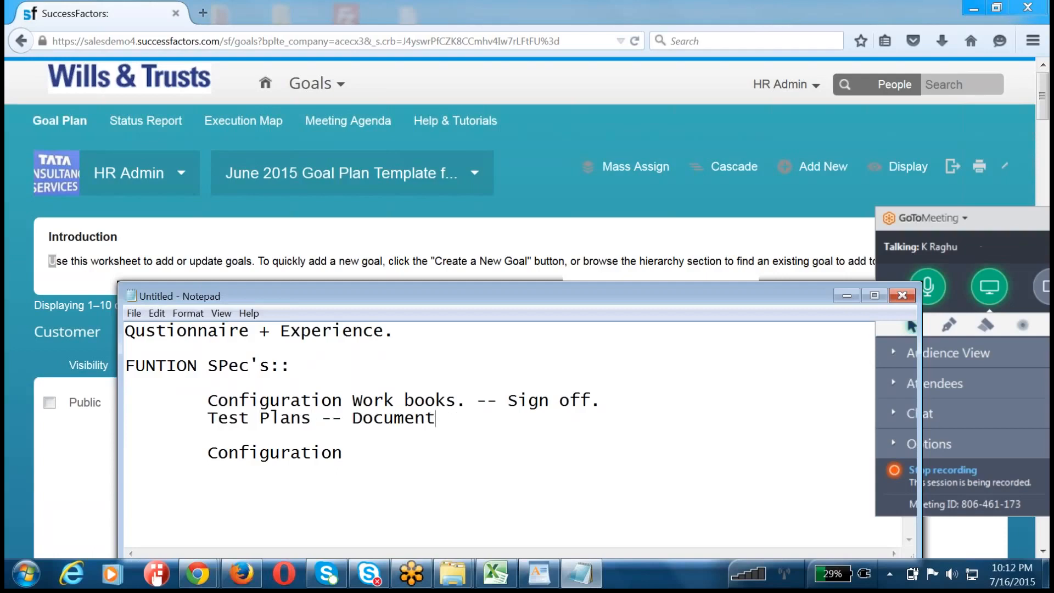
{"action": "type", "text": "ation."}
{"action": "left_click_drag", "start_coordinate": [194, 422], "coordinate": [540, 424]}
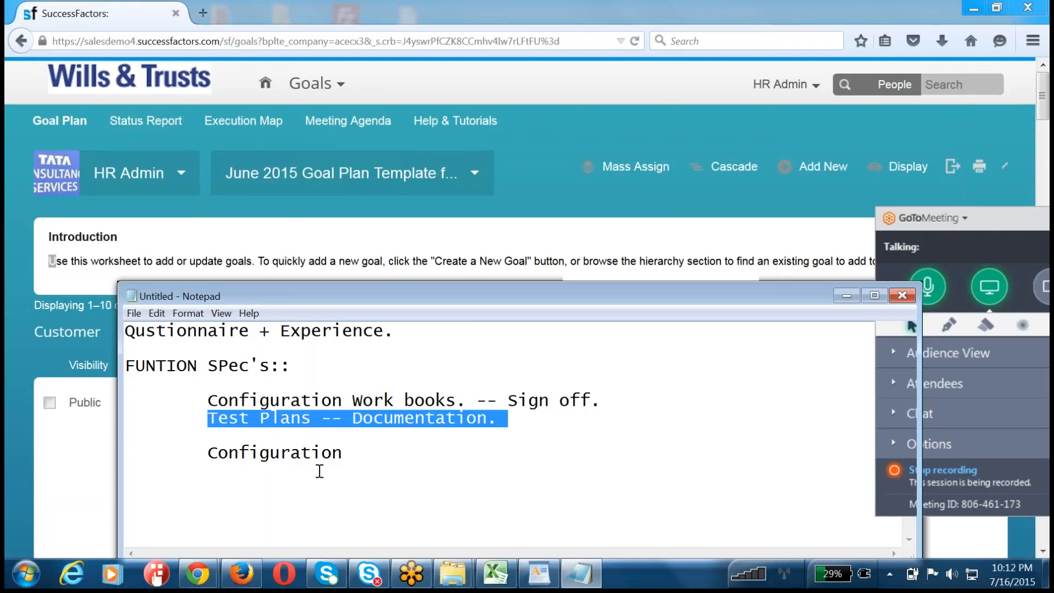
Step: Add the unindented line "go LIve checklist." after a blank line below the Configuration entry, and highlight it
{"action": "left_click", "coordinate": [366, 449]}
{"action": "key", "text": "Return"}
{"action": "key", "text": "Return"}
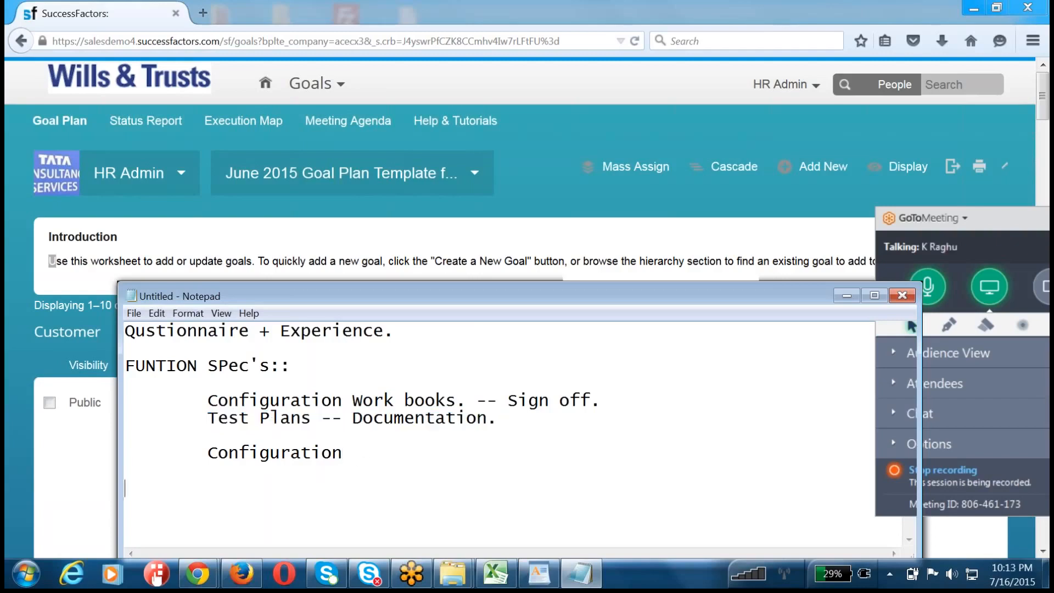
{"action": "type", "text": "go LIve checklist."}
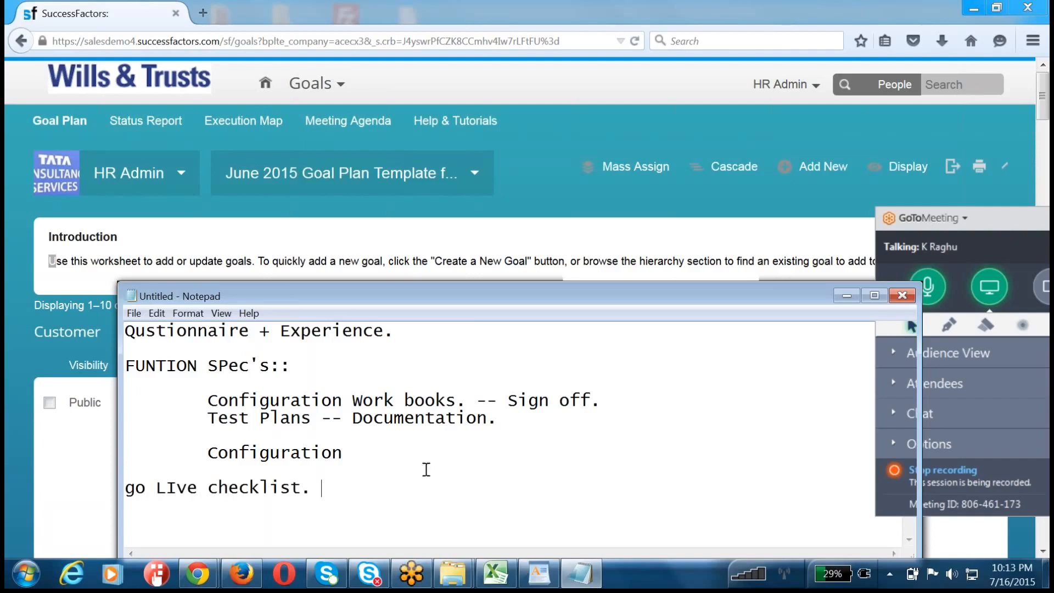
{"action": "left_click_drag", "start_coordinate": [323, 490], "coordinate": [45, 497]}
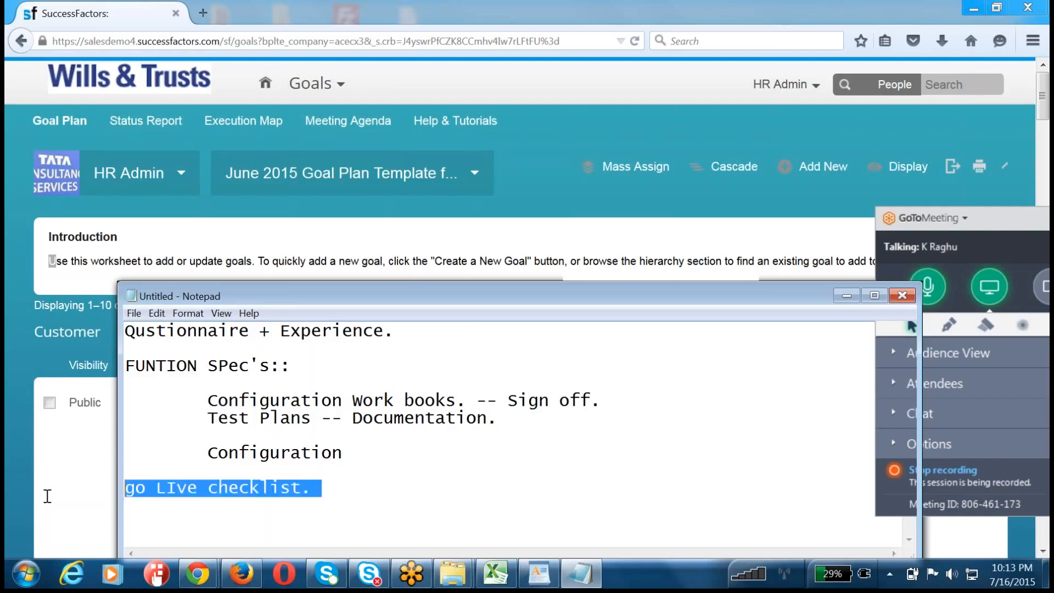
Step: Capitalise the first word of the checklist line so that it reads "Go"
{"action": "left_click", "coordinate": [150, 489]}
{"action": "double_click", "coordinate": [149, 490]}
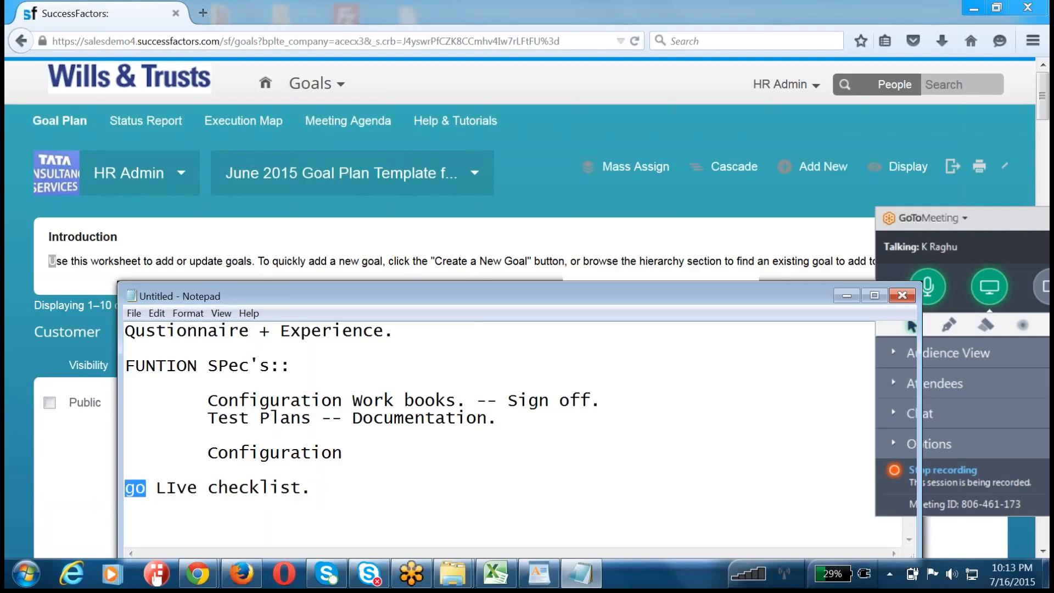
{"action": "key", "text": "BackSpace"}
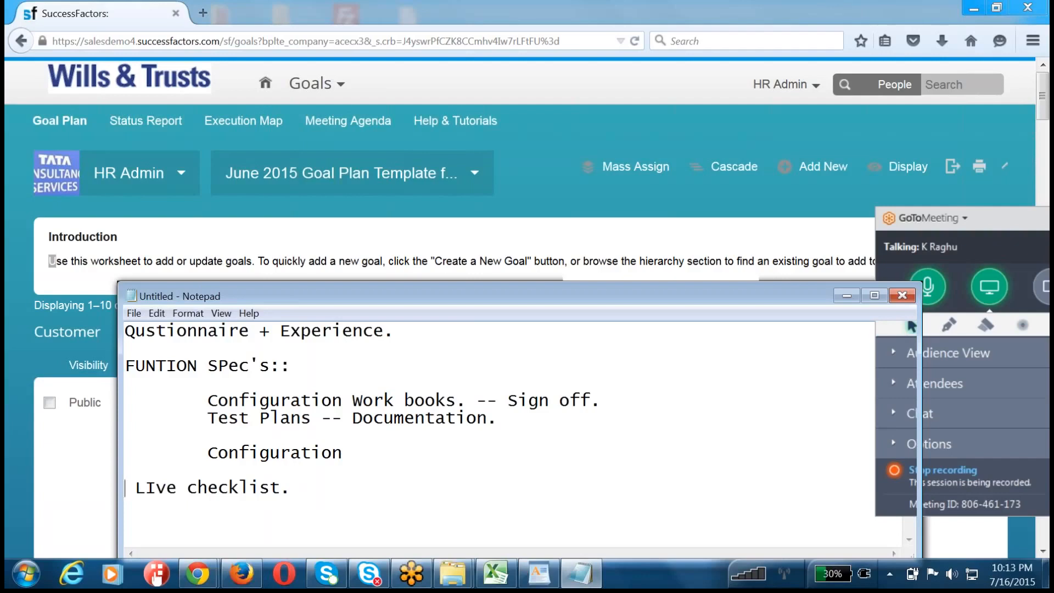
{"action": "type", "text": "Gpo"}
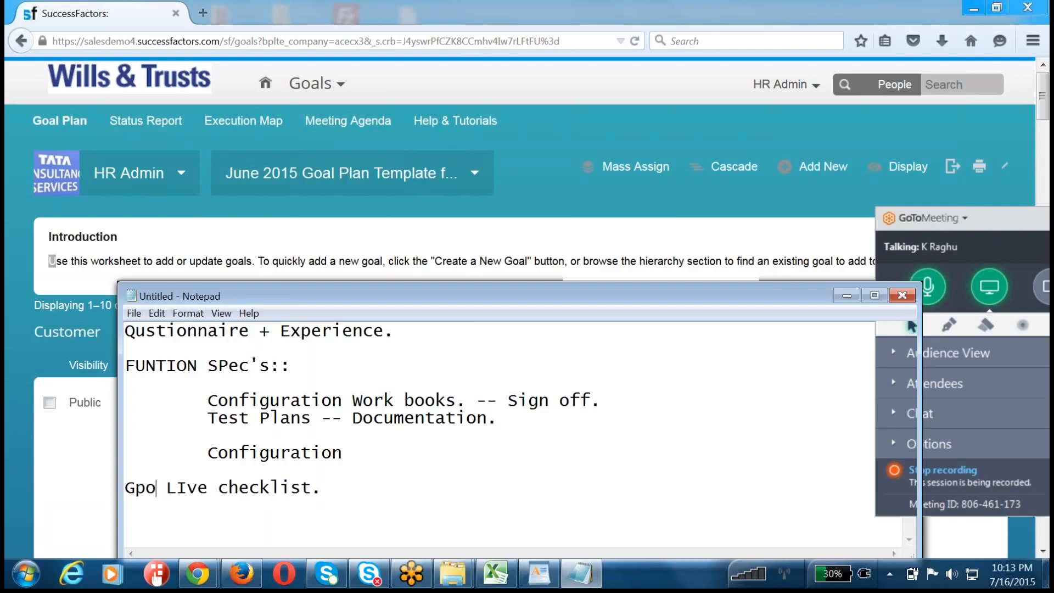
{"action": "key", "text": "BackSpace"}
{"action": "key", "text": "BackSpace"}
{"action": "type", "text": "o"}
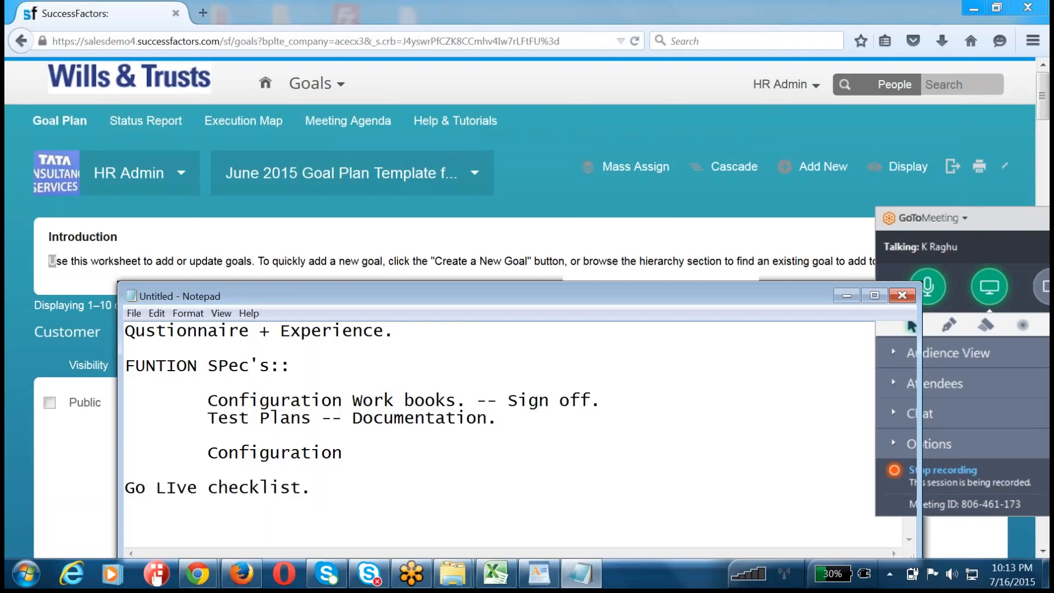
Step: Shorten the last line to "Go Live." by removing the word checklist and fixing the capitalisation, and highlight the line
{"action": "double_click", "coordinate": [242, 485]}
{"action": "key", "text": "BackSpace"}
{"action": "key", "text": "BackSpace"}
{"action": "key", "text": "BackSpace"}
{"action": "key", "text": "BackSpace"}
{"action": "key", "text": "BackSpace"}
{"action": "type", "text": "ive."}
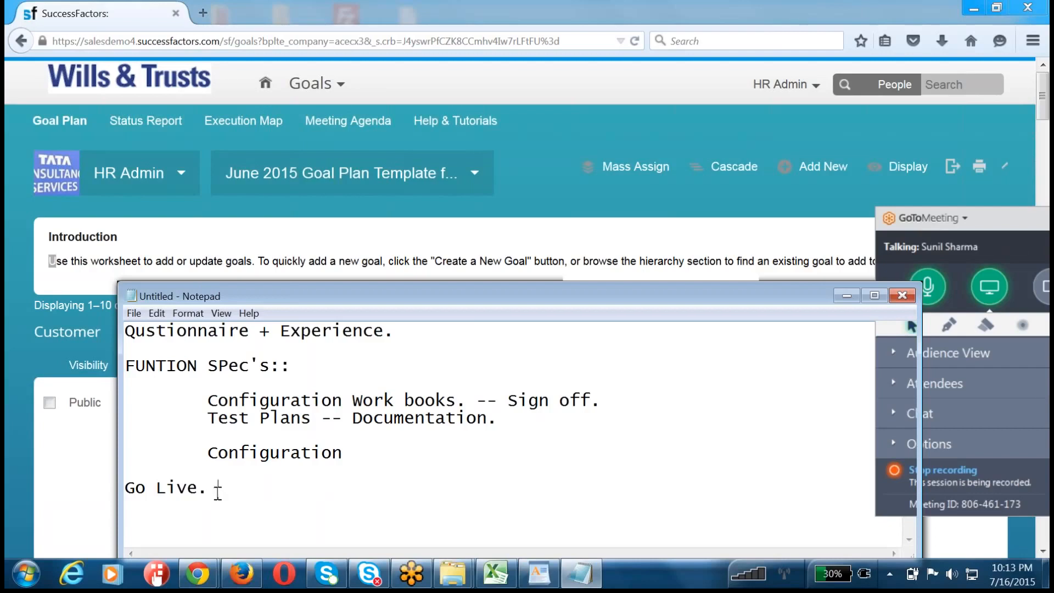
{"action": "left_click_drag", "start_coordinate": [216, 488], "coordinate": [88, 488]}
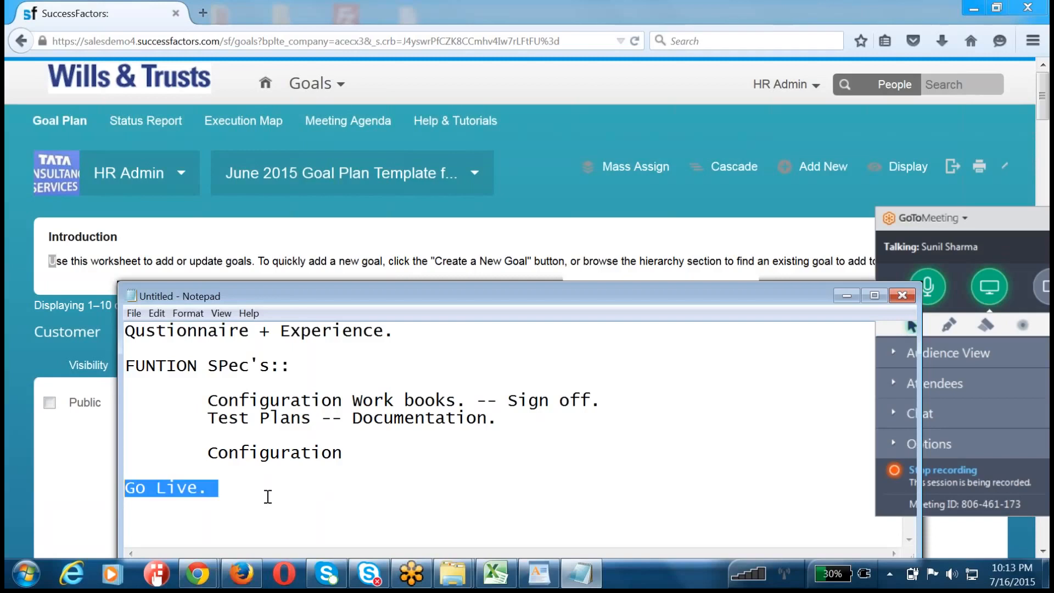
Step: Highlight the Configuration Work books entry and the Configuration entry in turn
{"action": "left_click_drag", "start_coordinate": [207, 400], "coordinate": [466, 406]}
{"action": "left_click", "coordinate": [379, 443]}
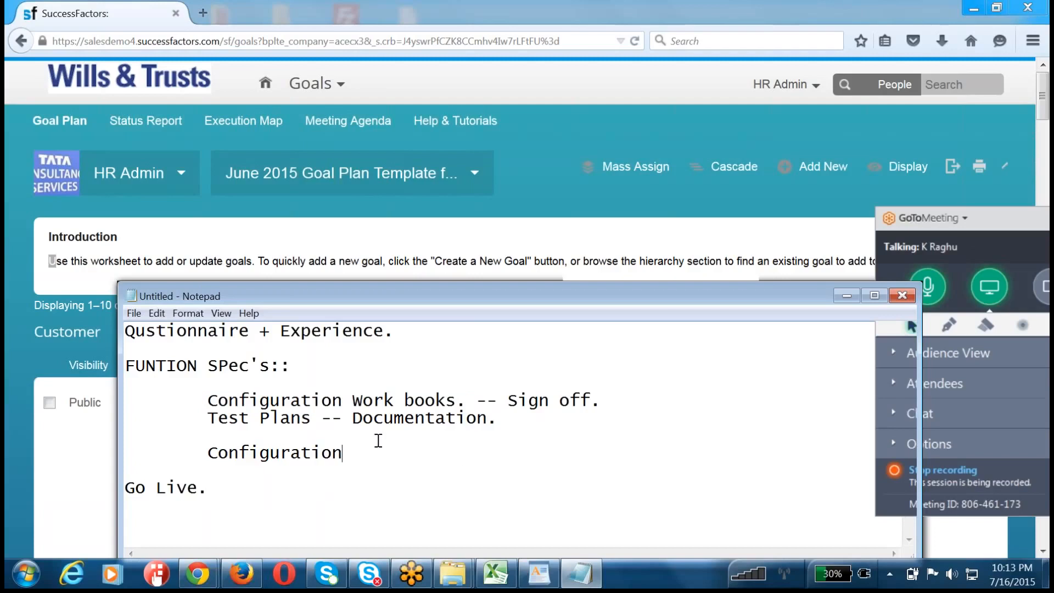
{"action": "left_click_drag", "start_coordinate": [354, 452], "coordinate": [209, 452]}
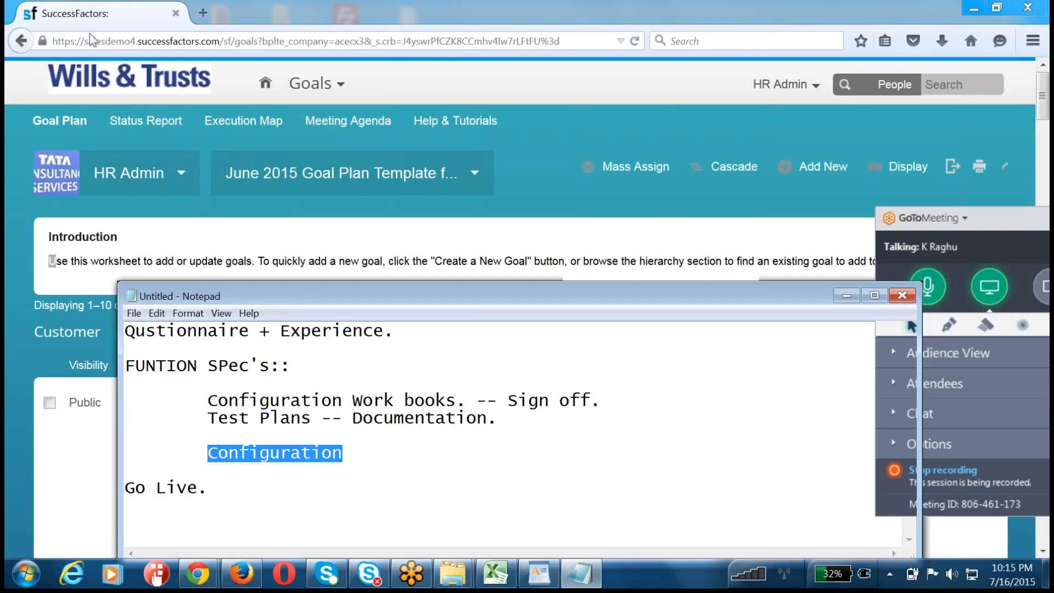
Step: Switch to the Firefox window and replace the "salesdemo4" part of the page address with "tcsqa.in", without loading it
{"action": "left_click_drag", "start_coordinate": [84, 41], "coordinate": [137, 41]}
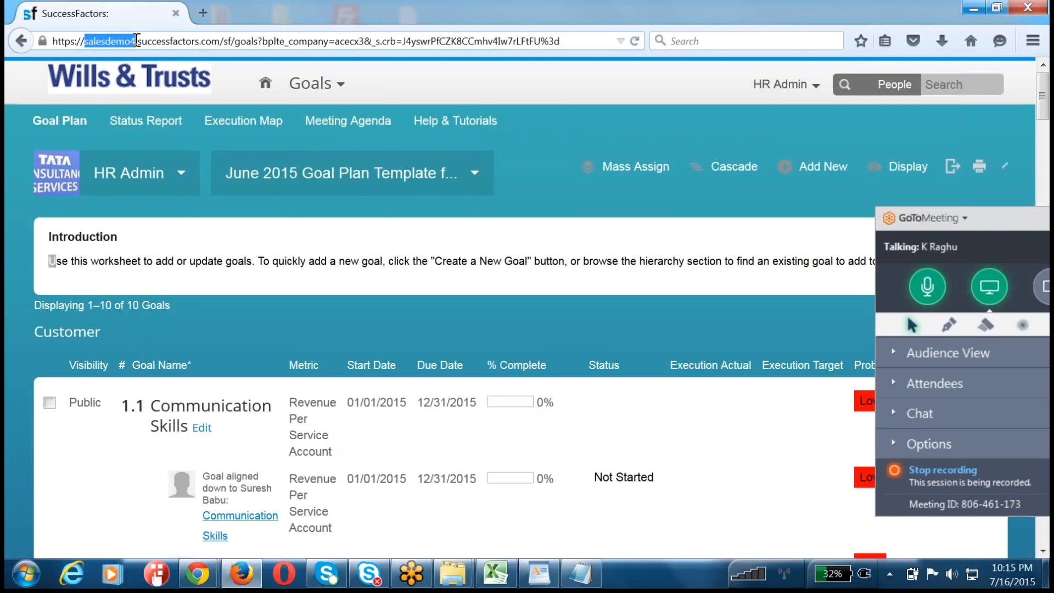
{"action": "type", "text": "tcs"}
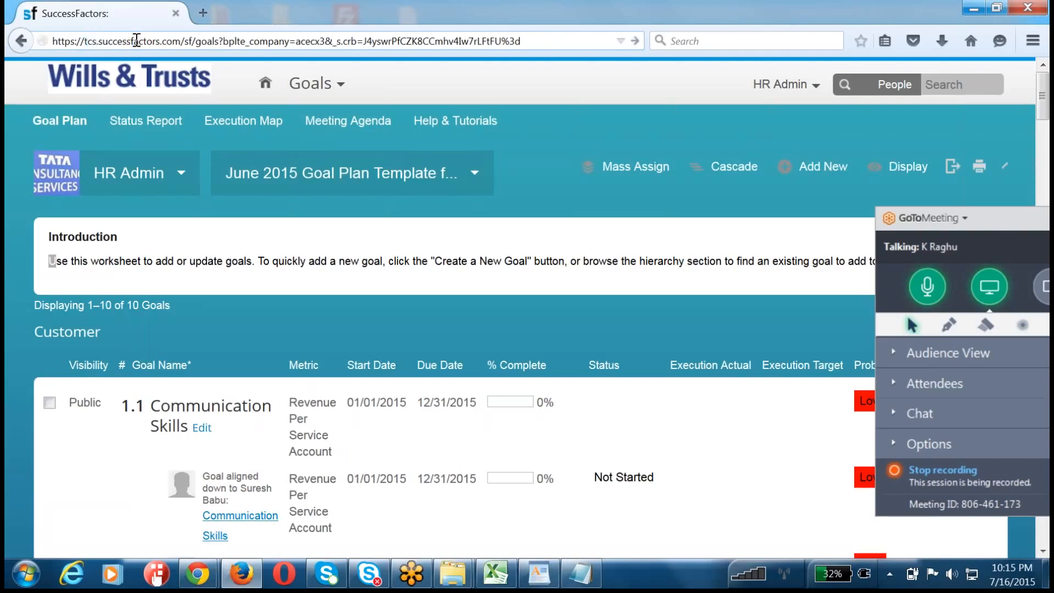
{"action": "type", "text": "qa."}
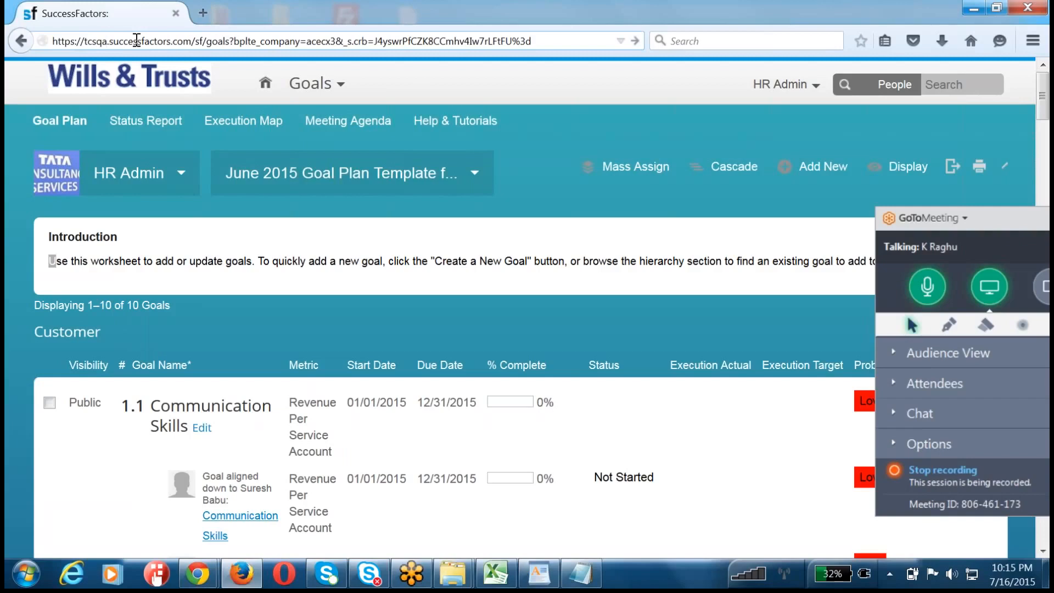
{"action": "type", "text": "in"}
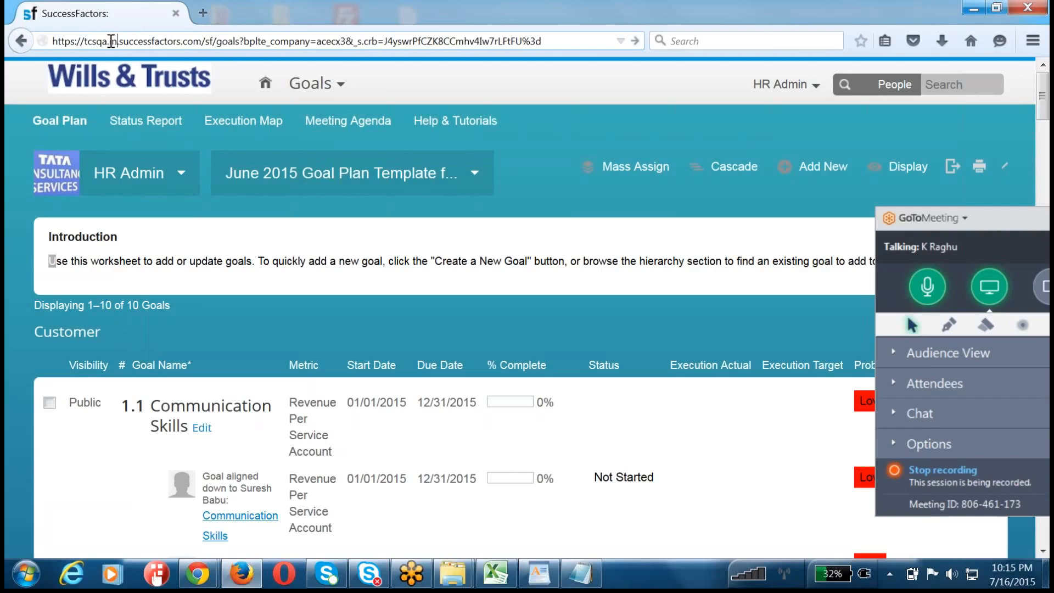
Step: Change "qa" to "dev" in the edited address so its host reads "tcsdev.in.successfactors.com", and select the whole address
{"action": "left_click_drag", "start_coordinate": [106, 40], "coordinate": [101, 40]}
{"action": "key", "text": "BackSpace"}
{"action": "key", "text": "BackSpace"}
{"action": "type", "text": "dev"}
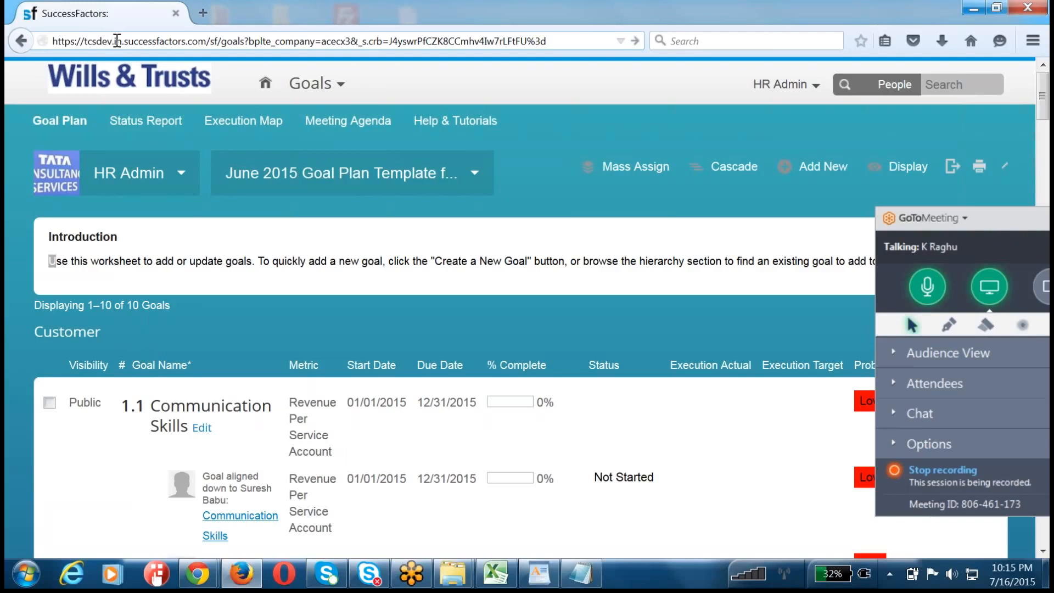
{"action": "left_click_drag", "start_coordinate": [114, 41], "coordinate": [97, 42]}
{"action": "triple_click", "coordinate": [93, 44]}
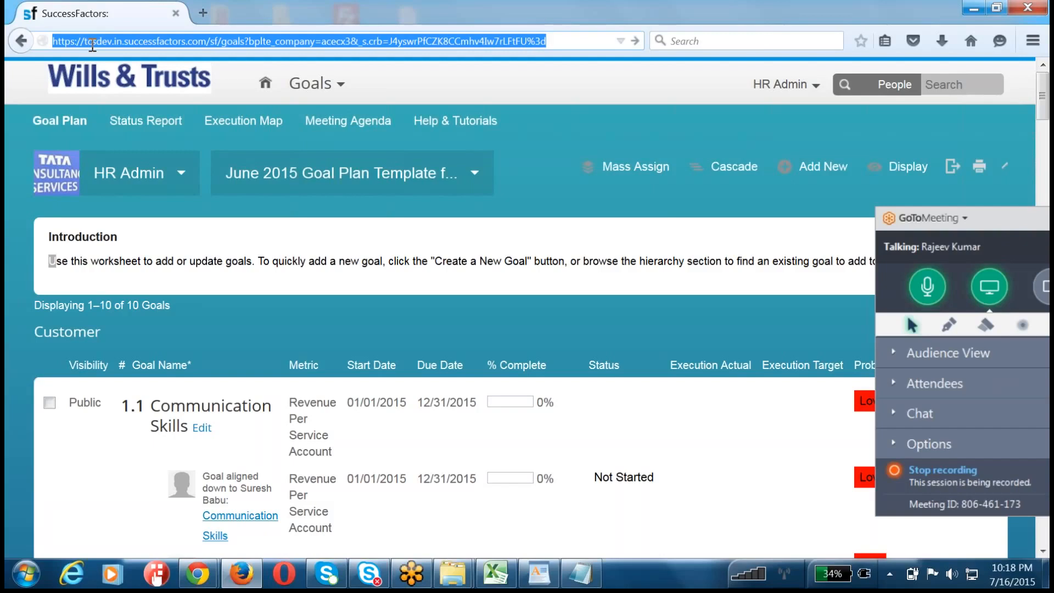
Step: Go to Admin Tools and open the Goal Management tool for importing and exporting user and goal plan permission associations
{"action": "left_click", "coordinate": [779, 84]}
{"action": "left_click", "coordinate": [759, 177]}
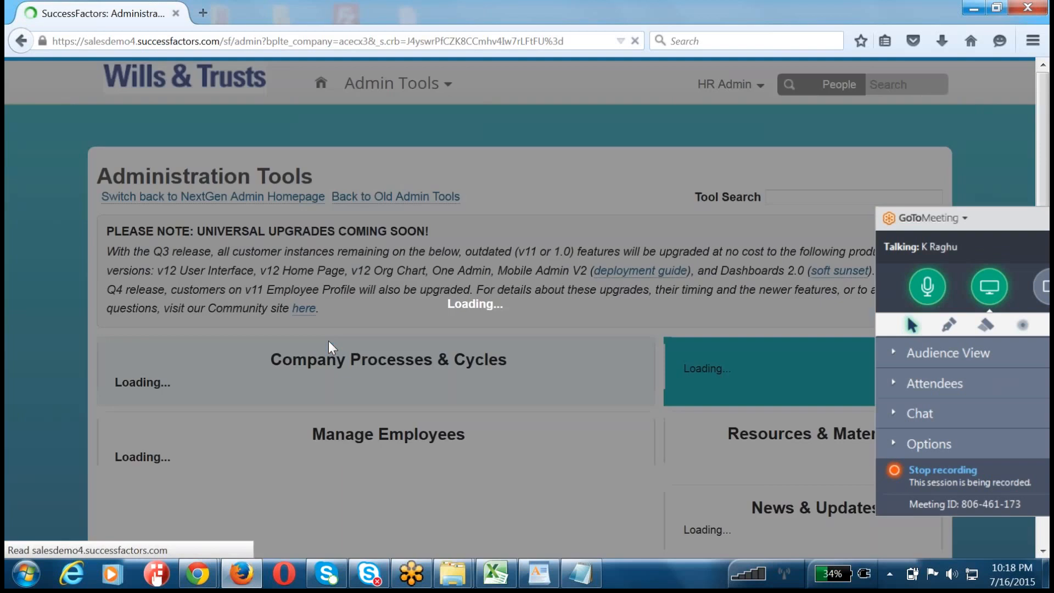
{"action": "scroll", "coordinate": [329, 341], "scroll_direction": "down", "scroll_amount": 3}
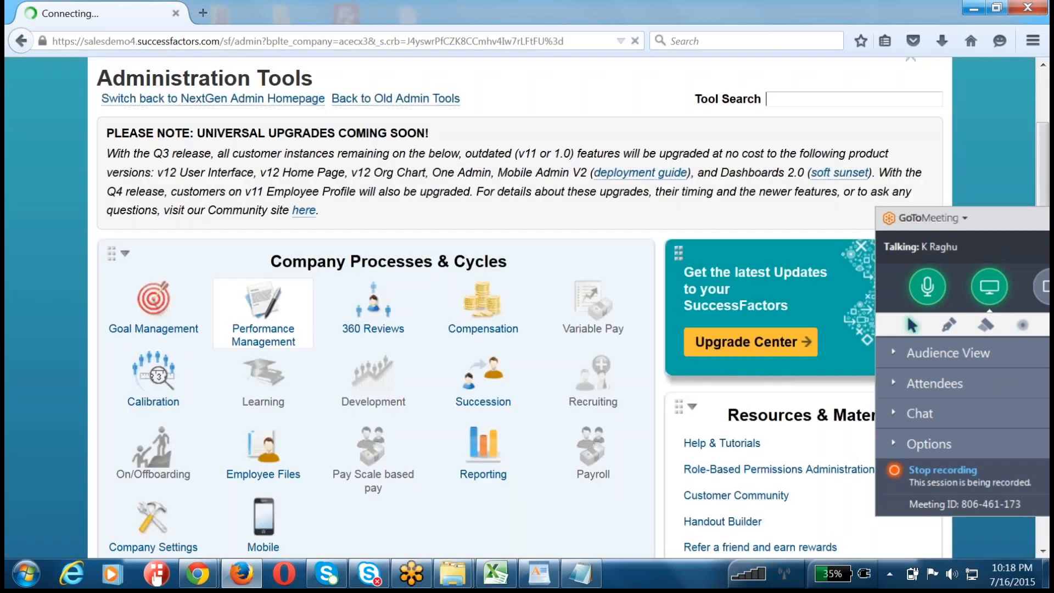
{"action": "left_click", "coordinate": [179, 300]}
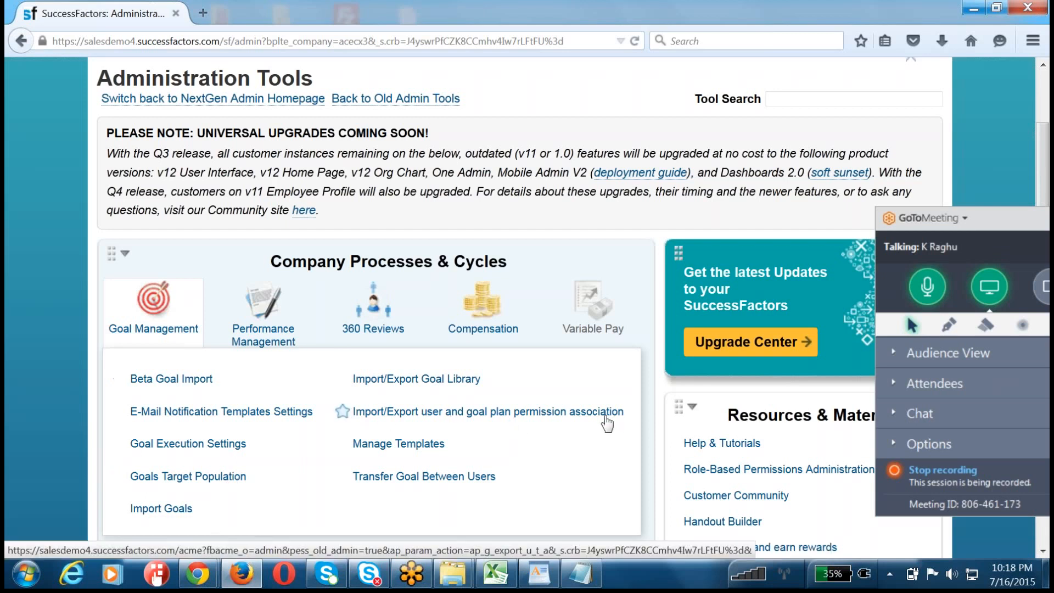
{"action": "left_click", "coordinate": [540, 416]}
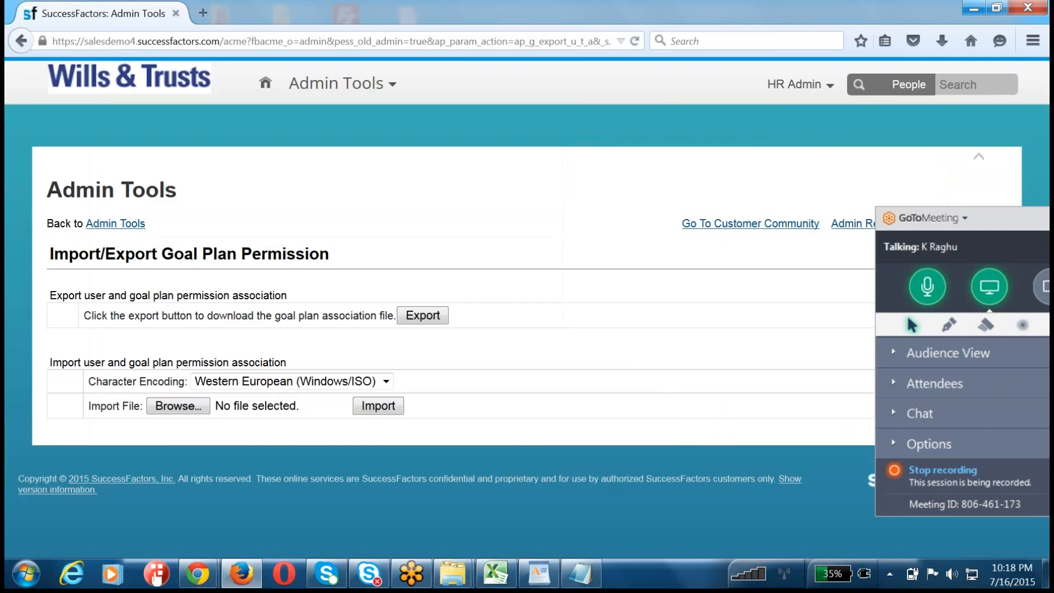
Step: Export the goal plan association file, open user_template_association.csv with Microsoft Excel, and maximize its window
{"action": "left_click", "coordinate": [409, 316]}
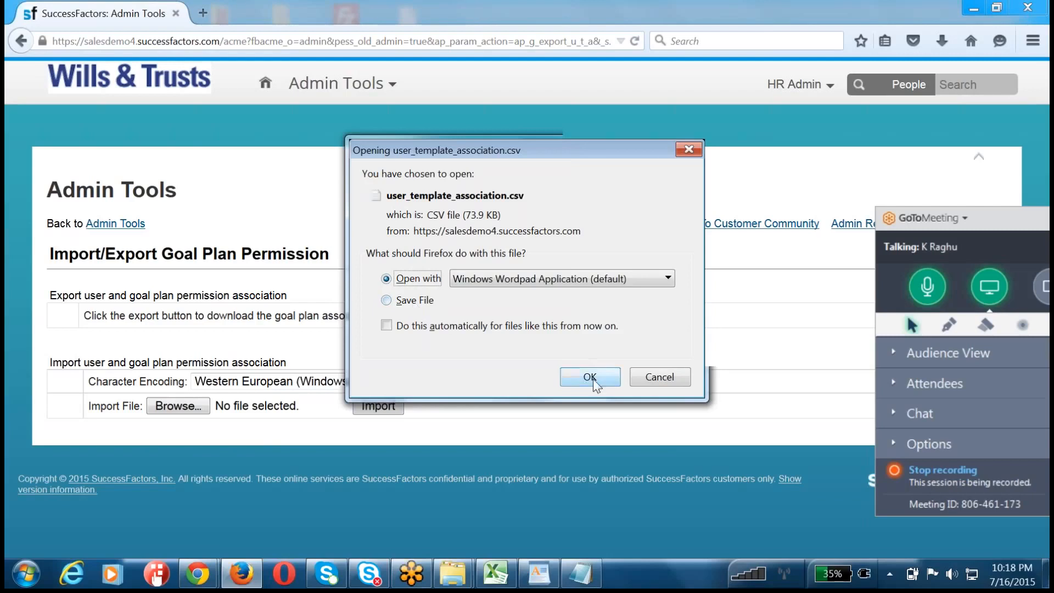
{"action": "left_click", "coordinate": [548, 280]}
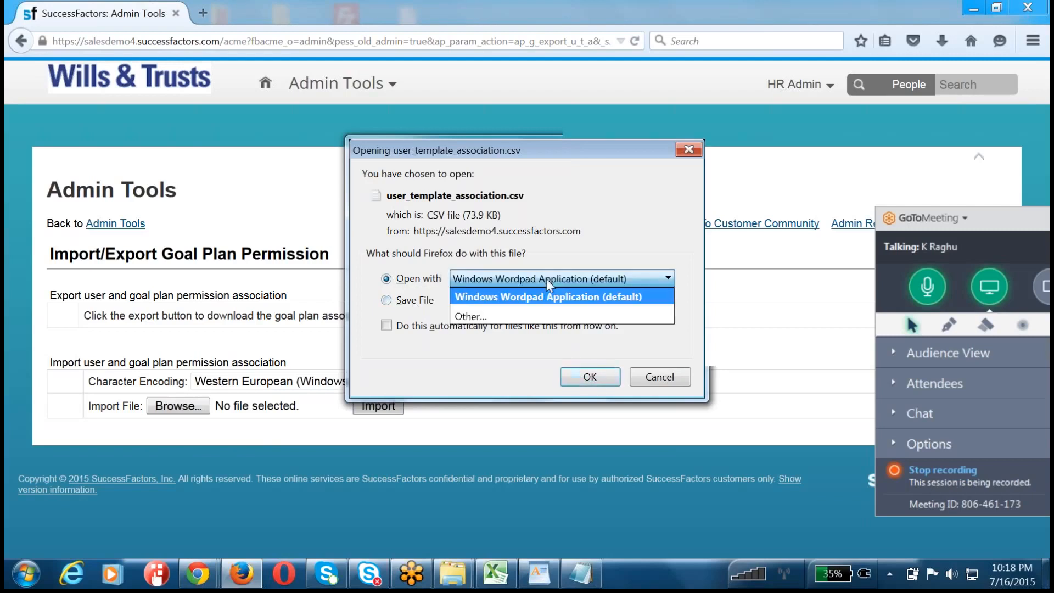
{"action": "left_click", "coordinate": [523, 314]}
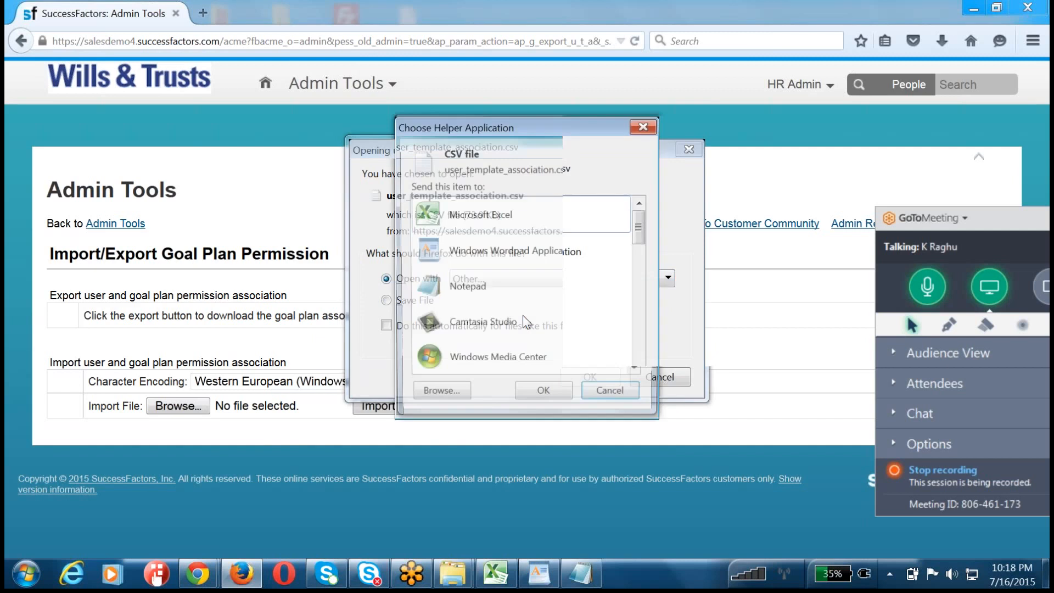
{"action": "left_click", "coordinate": [472, 217]}
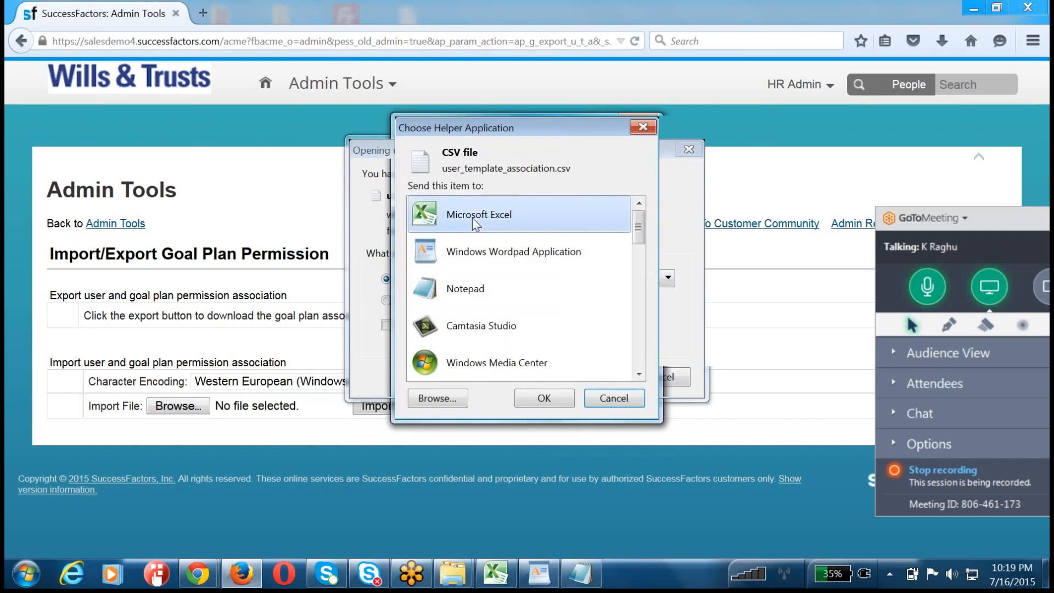
{"action": "left_click", "coordinate": [571, 395]}
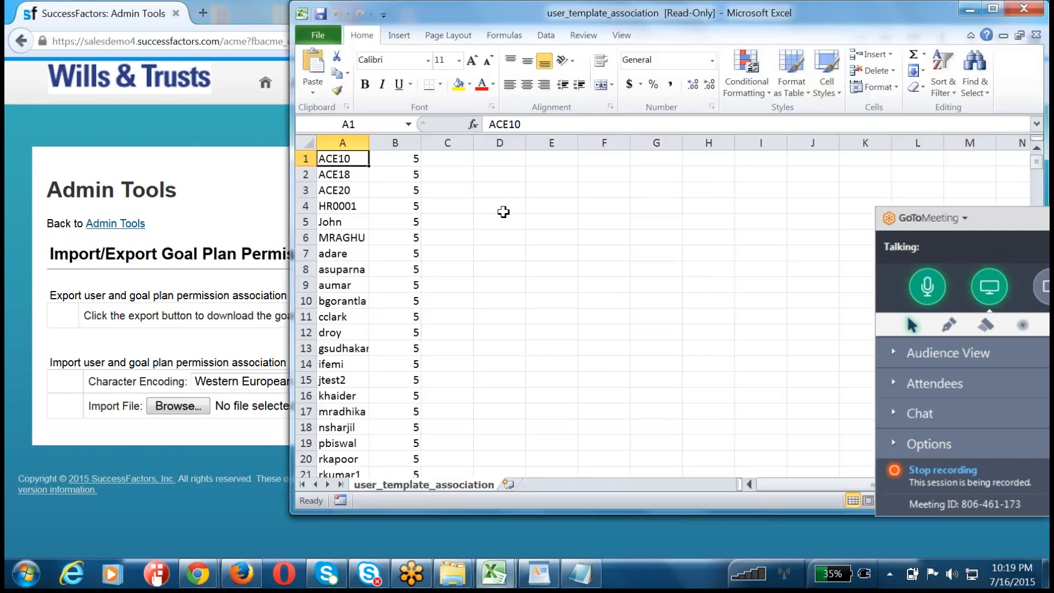
{"action": "double_click", "coordinate": [614, 19]}
Step: Examine the user IDs in column A and the rows with value 5 in column B, highlighting B1:B21 and B191:B203
{"action": "left_click", "coordinate": [157, 358]}
{"action": "left_click_drag", "start_coordinate": [112, 155], "coordinate": [85, 466]}
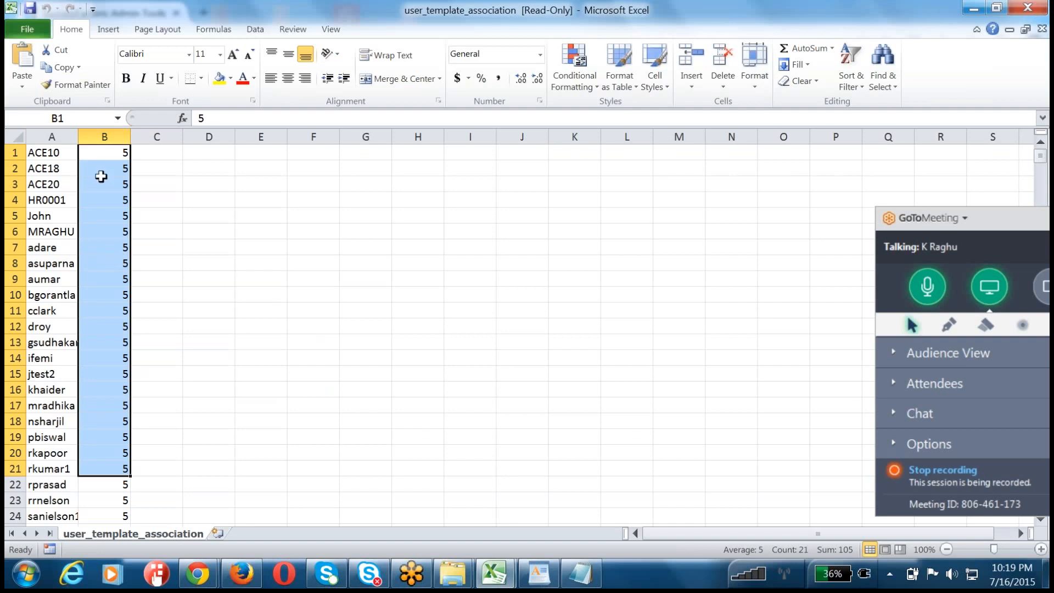
{"action": "left_click", "coordinate": [66, 136]}
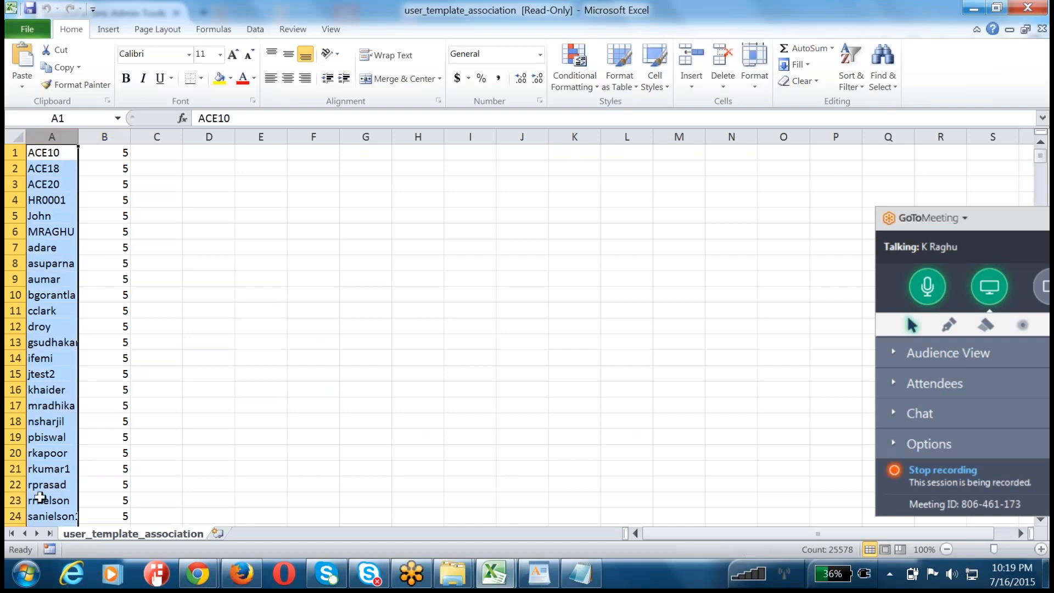
{"action": "scroll", "coordinate": [39, 499], "scroll_direction": "down", "scroll_amount": 20}
{"action": "scroll", "coordinate": [39, 499], "scroll_direction": "down", "scroll_amount": 20}
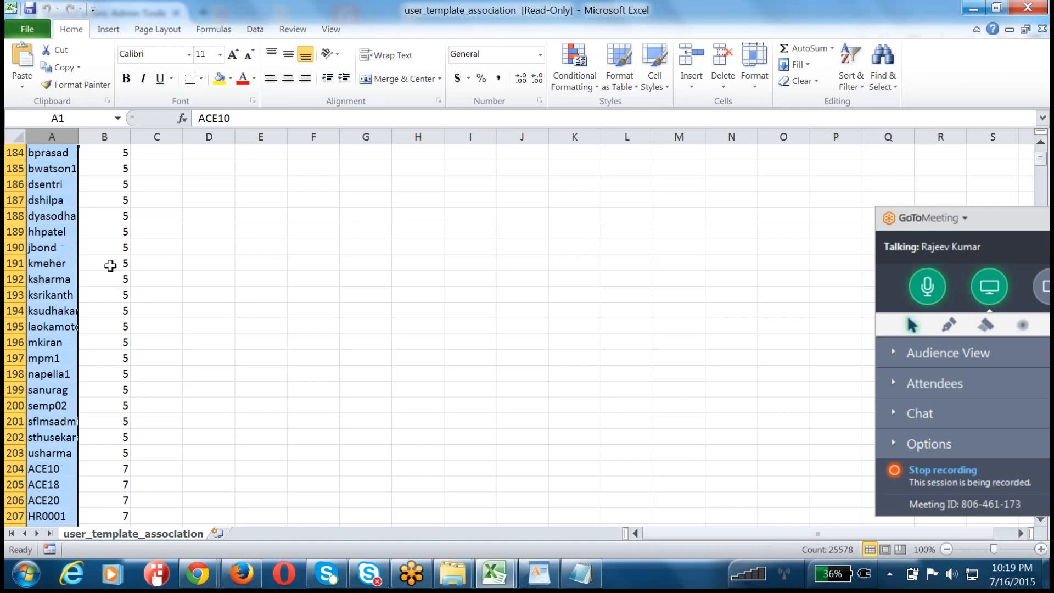
{"action": "left_click_drag", "start_coordinate": [110, 263], "coordinate": [106, 451]}
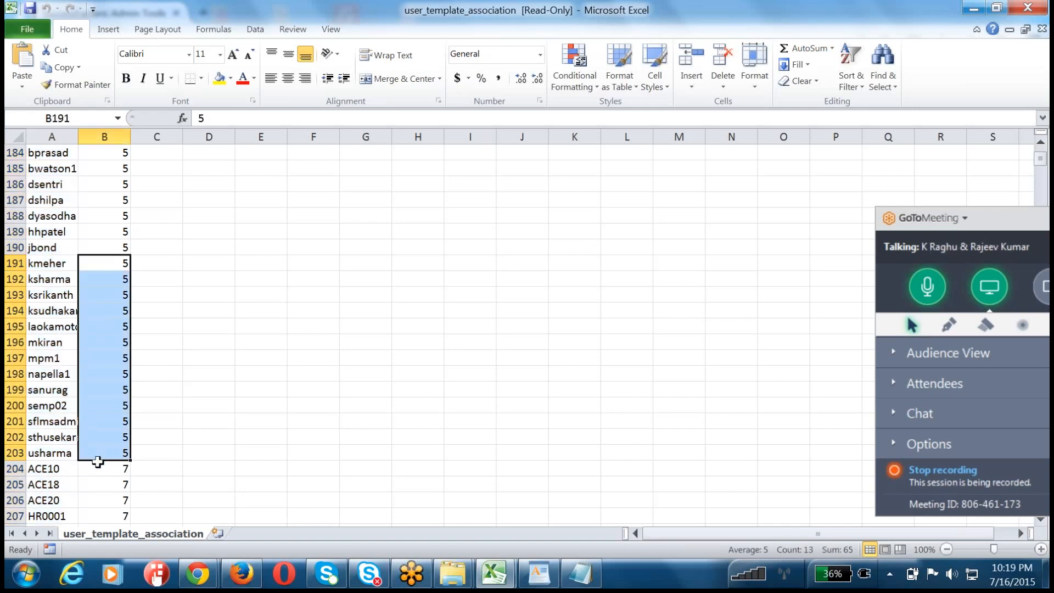
{"action": "scroll", "coordinate": [96, 463], "scroll_direction": "down", "scroll_amount": 9}
{"action": "scroll", "coordinate": [96, 463], "scroll_direction": "down", "scroll_amount": 1}
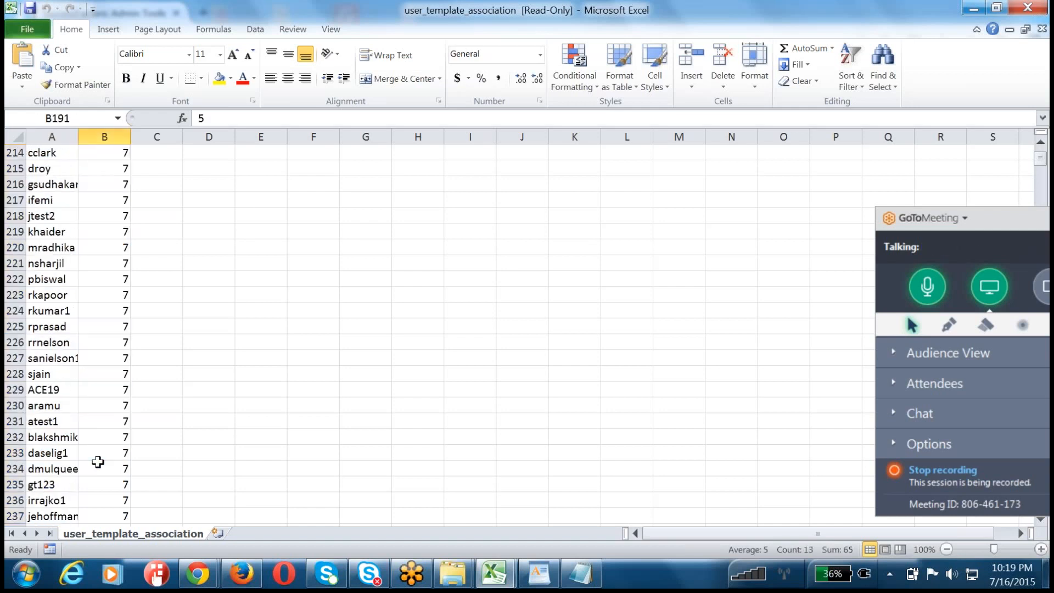
Step: Highlight the user IDs from A204 where value 7 begins, and examine the following rows down to value 8
{"action": "scroll", "coordinate": [96, 463], "scroll_direction": "up", "scroll_amount": 7}
{"action": "left_click_drag", "start_coordinate": [59, 319], "coordinate": [38, 525]}
{"action": "scroll", "coordinate": [35, 526], "scroll_direction": "down", "scroll_amount": 20}
{"action": "scroll", "coordinate": [36, 527], "scroll_direction": "down", "scroll_amount": 20}
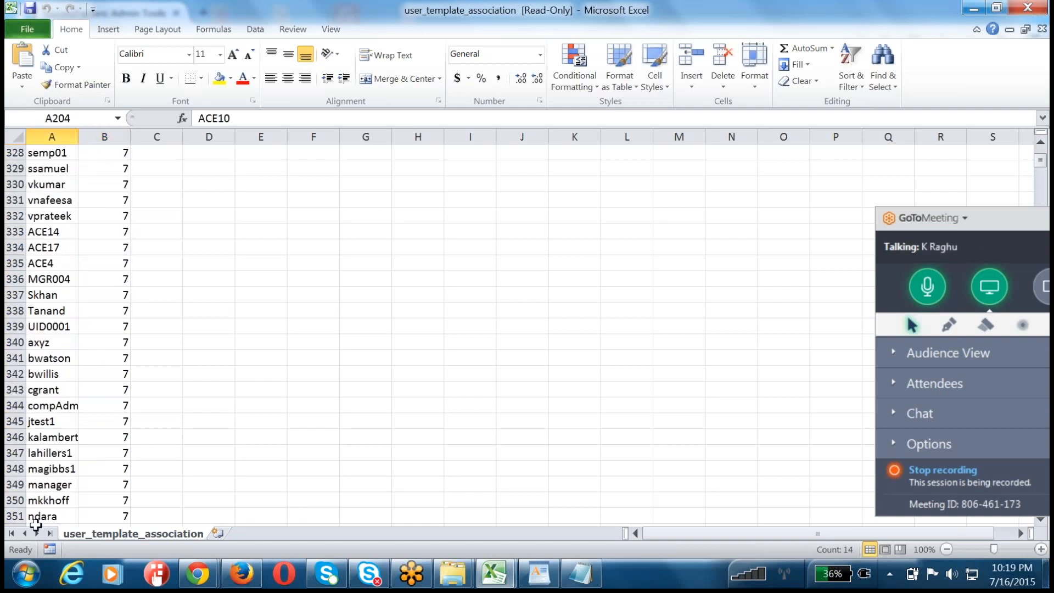
{"action": "left_click", "coordinate": [108, 370]}
{"action": "key", "text": "Page_Down"}
{"action": "key", "text": "Page_Down"}
{"action": "key", "text": "Page_Down"}
{"action": "key", "text": "Page_Down"}
{"action": "key", "text": "Page_Down"}
{"action": "key", "text": "Page_Down"}
{"action": "key", "text": "Page_Down"}
{"action": "key", "text": "Page_Down"}
{"action": "key", "text": "Page_Down"}
{"action": "key", "text": "Page_Down"}
{"action": "key", "text": "Page_Down"}
{"action": "key", "text": "Page_Down"}
{"action": "key", "text": "Page_Down"}
{"action": "key", "text": "Page_Down"}
{"action": "key", "text": "Page_Down"}
{"action": "key", "text": "Page_Down"}
{"action": "key", "text": "Page_Down"}
{"action": "key", "text": "Page_Down"}
{"action": "key", "text": "Page_Down"}
{"action": "key", "text": "Page_Down"}
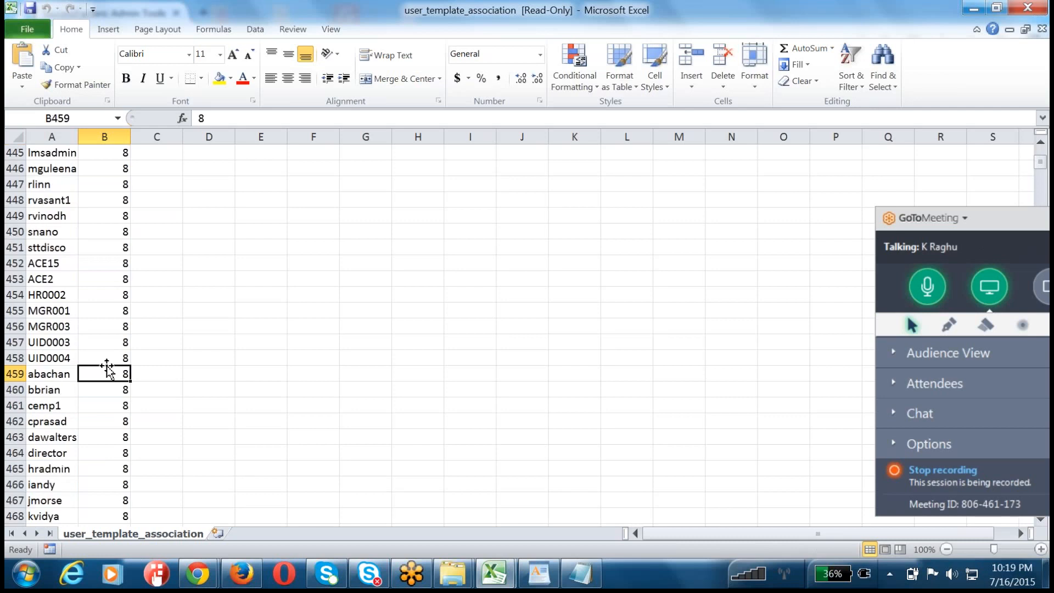
Step: Compare the user ID column with column B across the rows for values 11 and 12, and minimize the workbook
{"action": "left_click", "coordinate": [58, 137]}
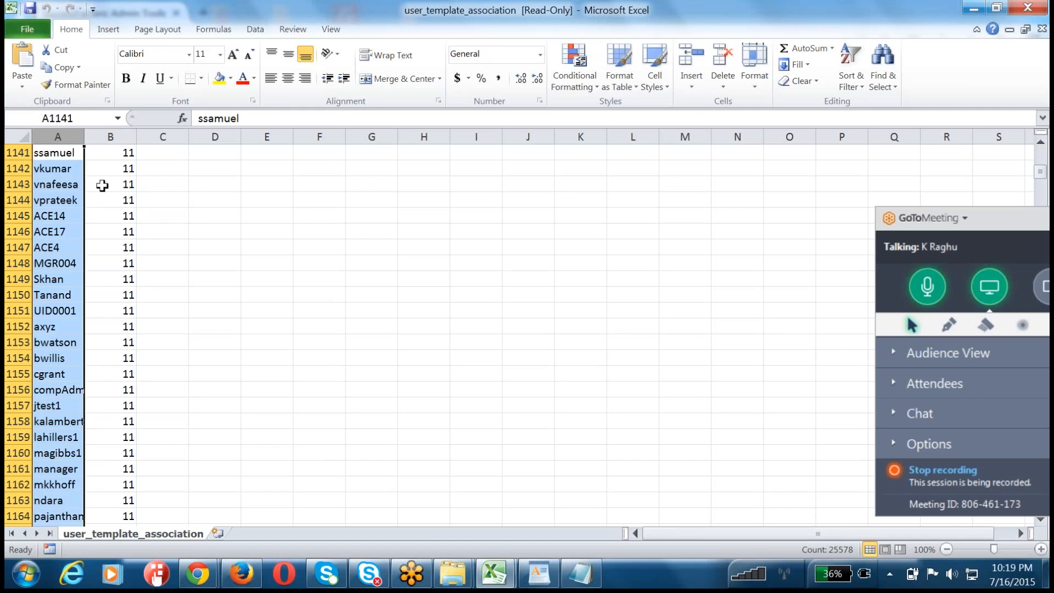
{"action": "scroll", "coordinate": [103, 298], "scroll_direction": "down", "scroll_amount": 10}
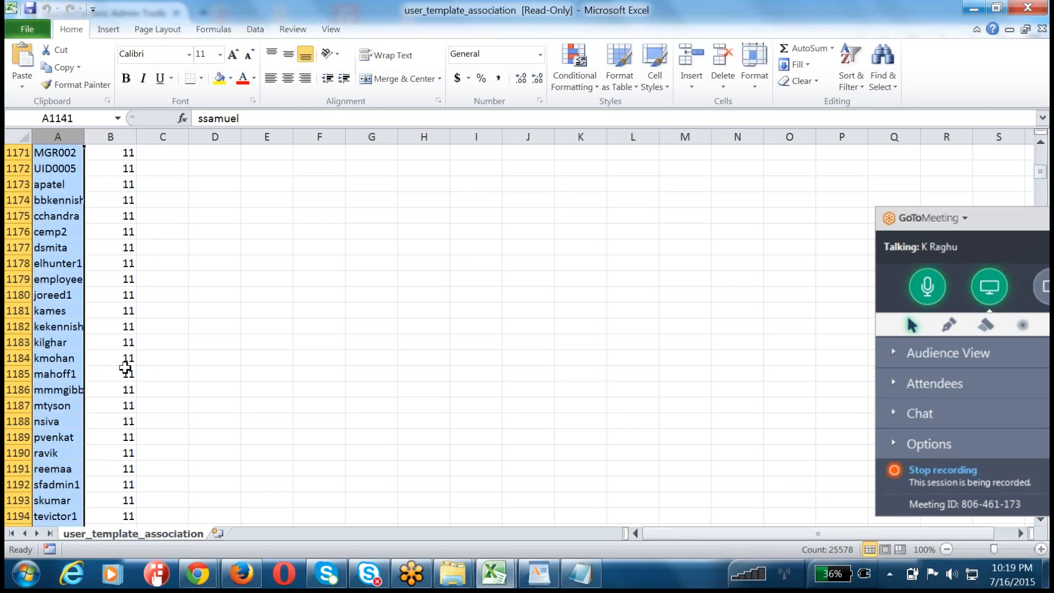
{"action": "left_click", "coordinate": [111, 338]}
{"action": "scroll", "coordinate": [111, 338], "scroll_direction": "down", "scroll_amount": 10}
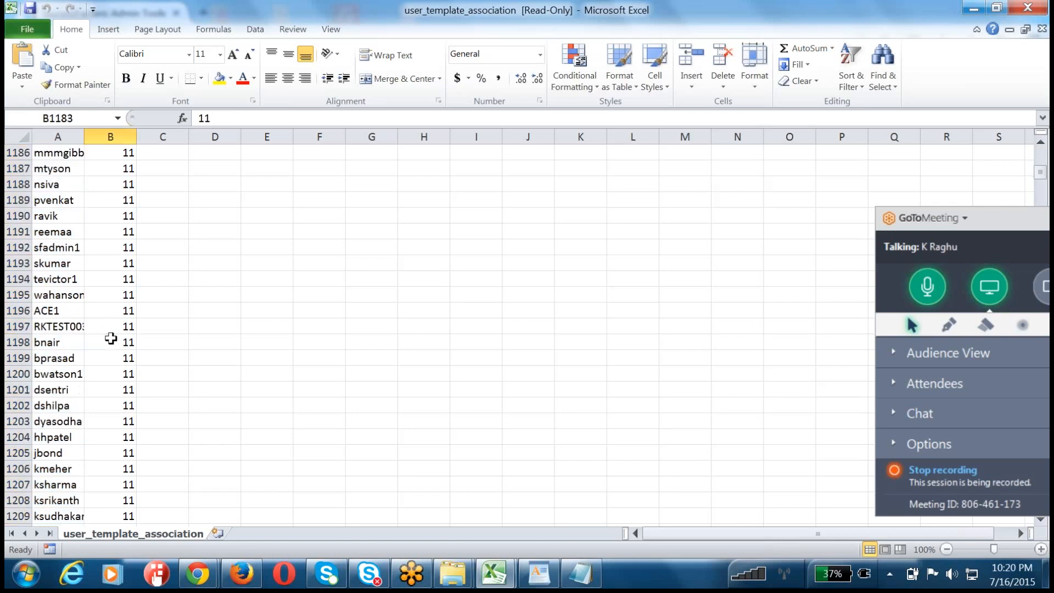
{"action": "left_click", "coordinate": [58, 136]}
{"action": "left_click", "coordinate": [107, 137]}
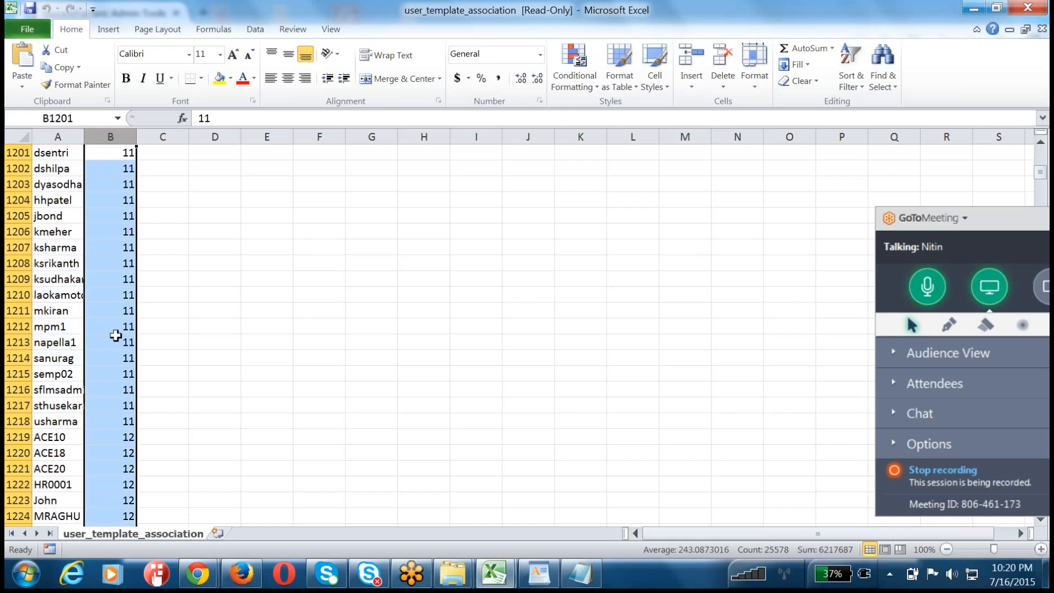
{"action": "scroll", "coordinate": [116, 336], "scroll_direction": "down", "scroll_amount": 2}
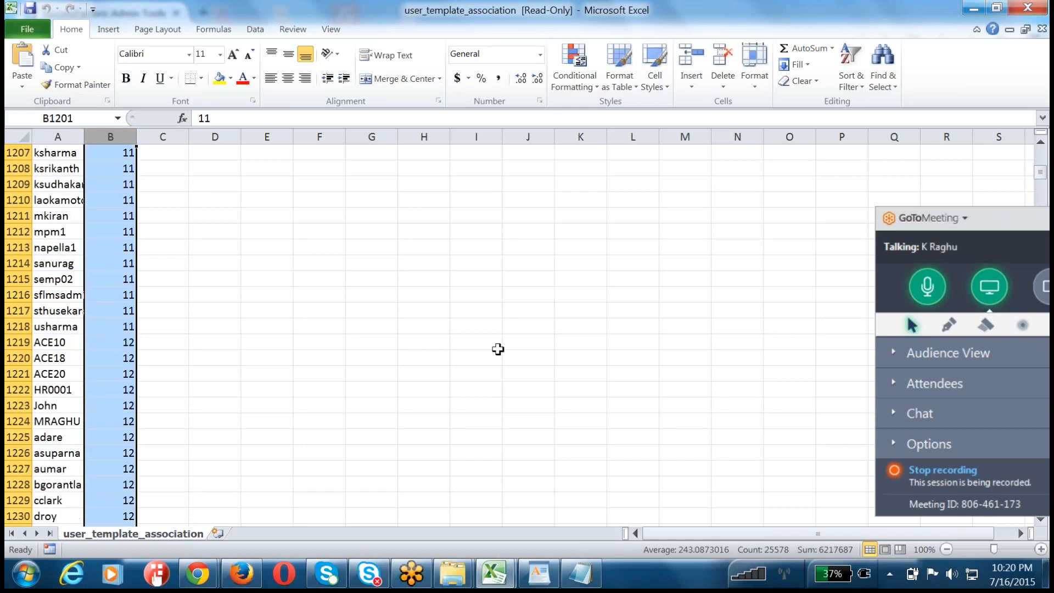
{"action": "left_click", "coordinate": [259, 360]}
{"action": "left_click", "coordinate": [42, 132]}
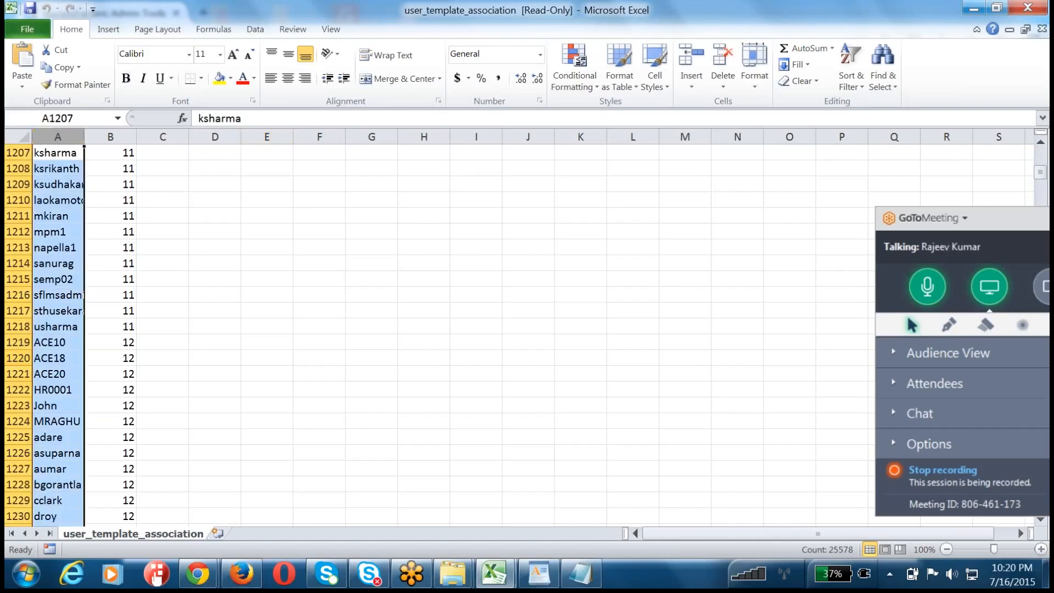
{"action": "left_click", "coordinate": [471, 305]}
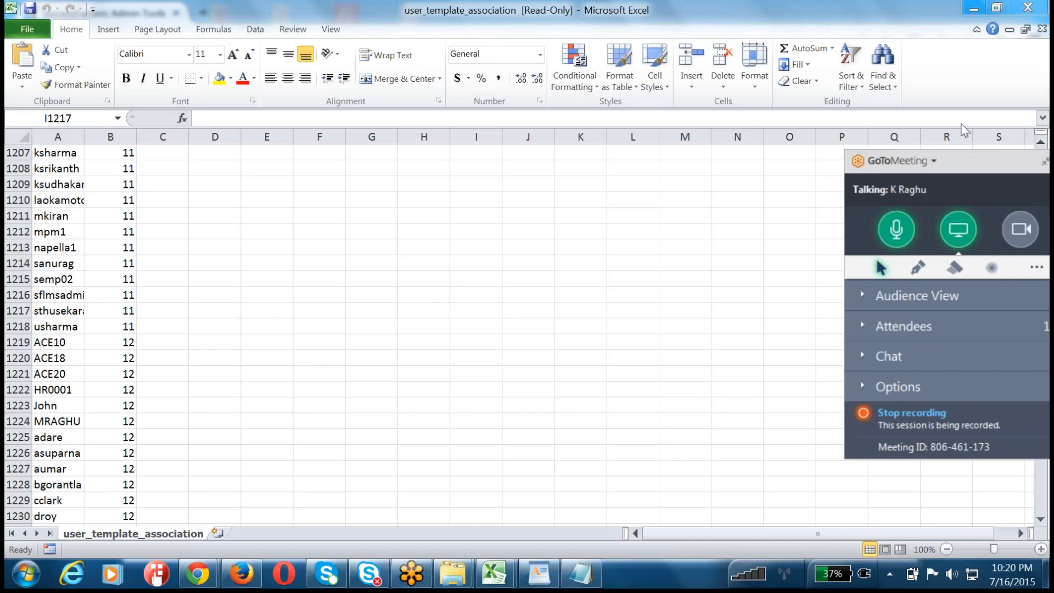
{"action": "left_click", "coordinate": [975, 8]}
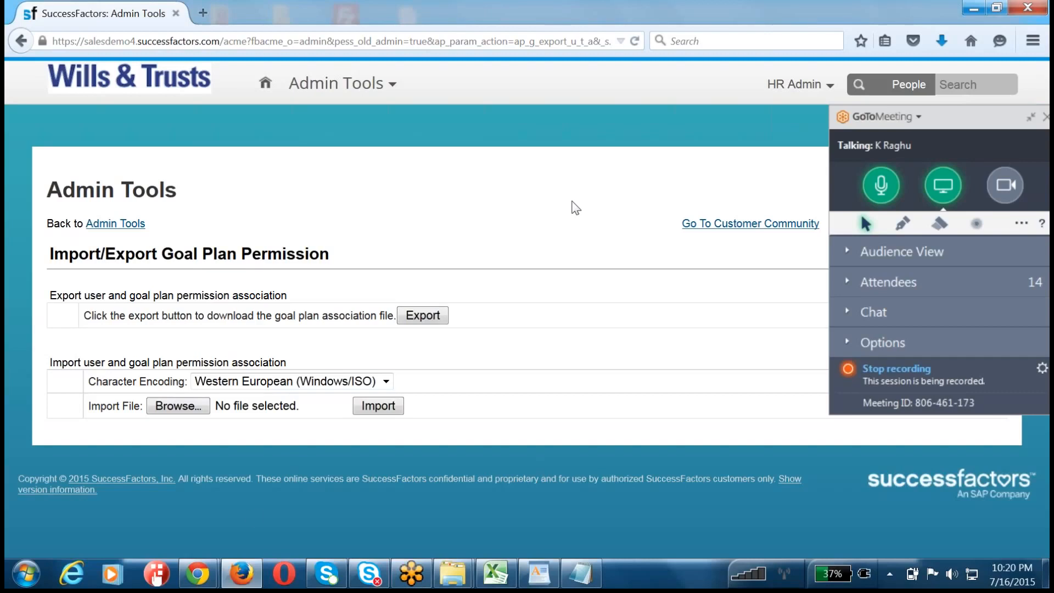
Step: Open a new Notepad document and write the heading "Compensation Mgmt::"
{"action": "left_click", "coordinate": [26, 574]}
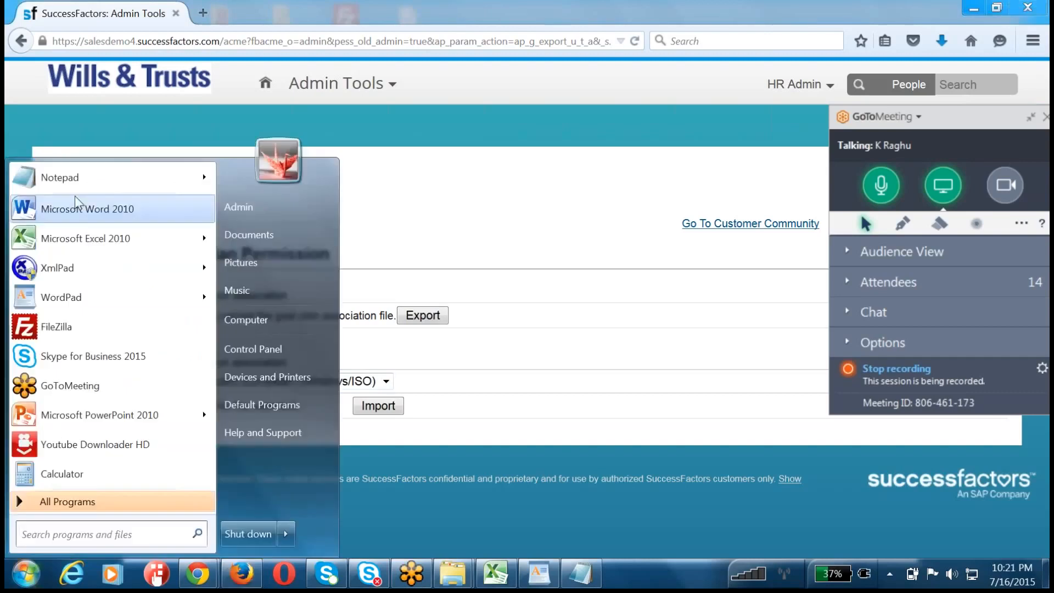
{"action": "left_click", "coordinate": [71, 178]}
{"action": "type", "text": "Com"}
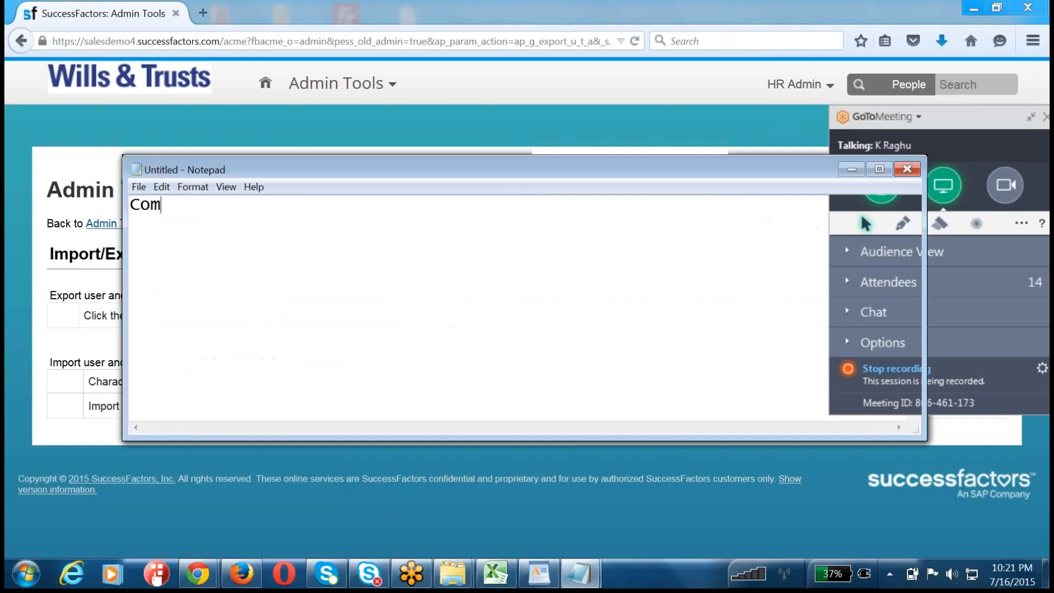
{"action": "type", "text": "pensation Mgmt::"}
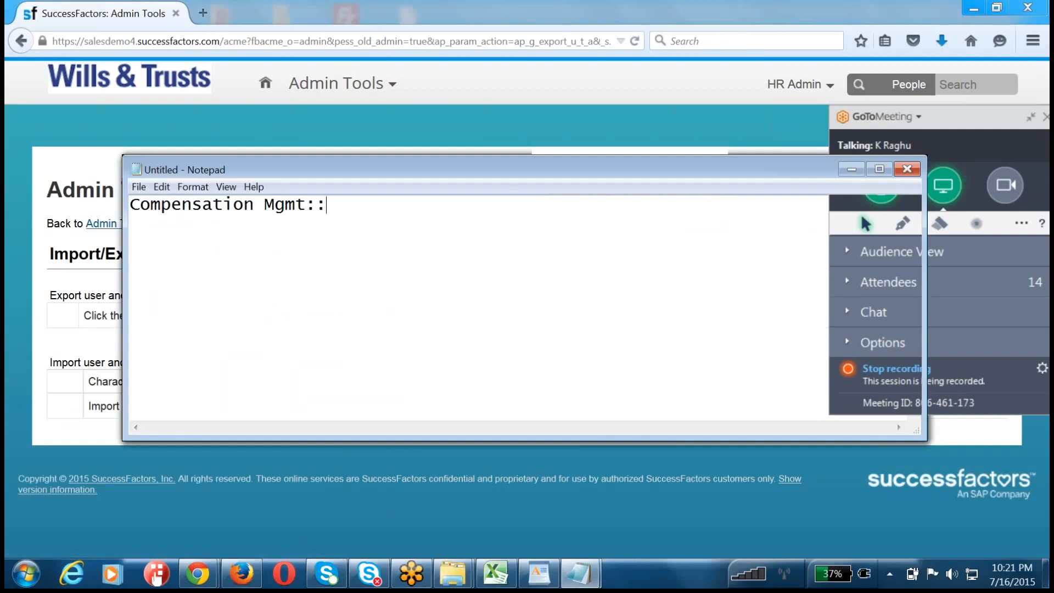
Step: Add an indented line below the heading reading "gm, pm -- performance"
{"action": "key", "text": "Return"}
{"action": "key", "text": "Tab"}
{"action": "type", "text": "gm, pm -- "}
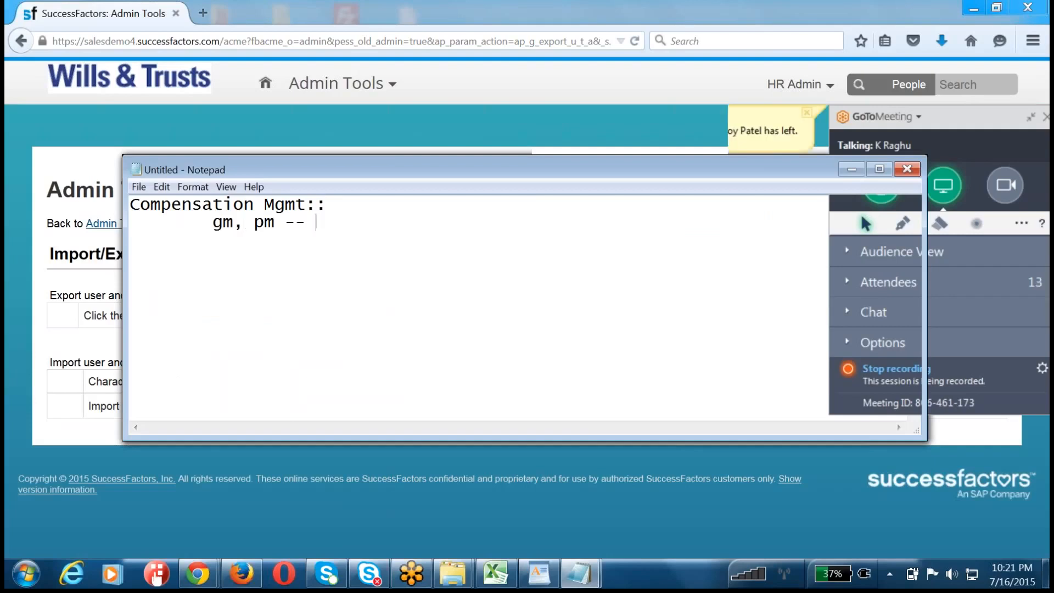
{"action": "type", "text": "perform cycle."}
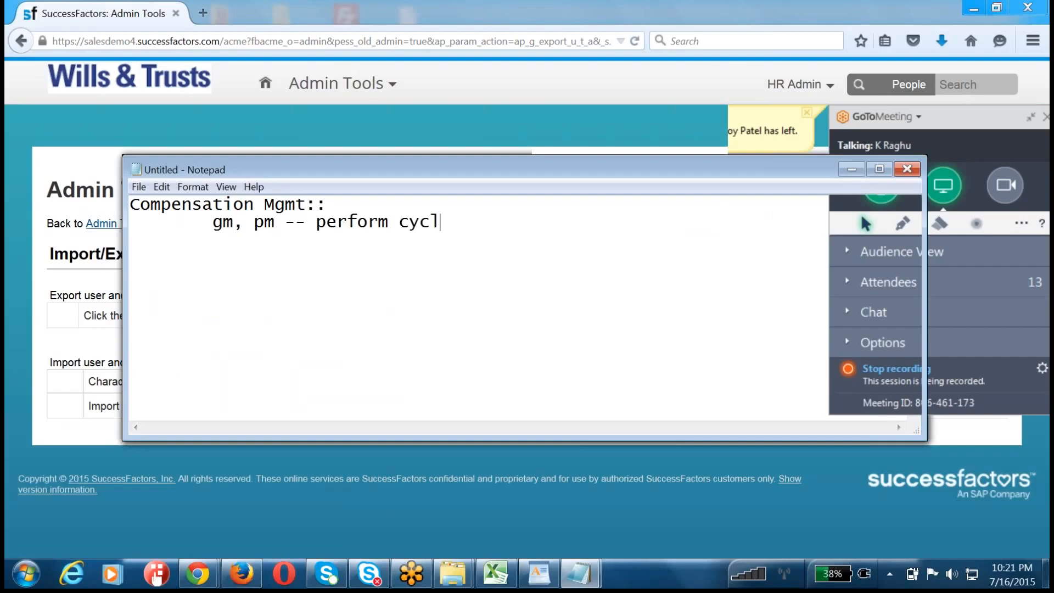
{"action": "key", "text": "BackSpace"}
{"action": "key", "text": "BackSpace"}
{"action": "key", "text": "BackSpace"}
{"action": "key", "text": "BackSpace"}
{"action": "key", "text": "BackSpace"}
{"action": "key", "text": "BackSpace"}
{"action": "key", "text": "BackSpace"}
{"action": "key", "text": "BackSpace"}
{"action": "type", "text": "ance"}
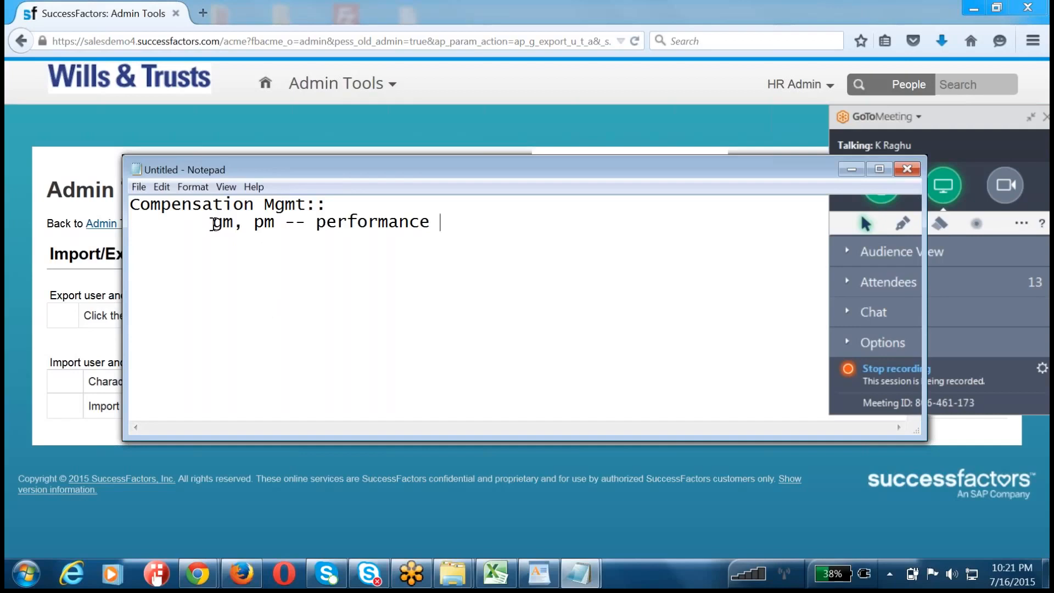
Step: Highlight the whole performance line, the Compensation Mgmt heading, and the "gm, pm" part in turn
{"action": "left_click_drag", "start_coordinate": [213, 223], "coordinate": [461, 226]}
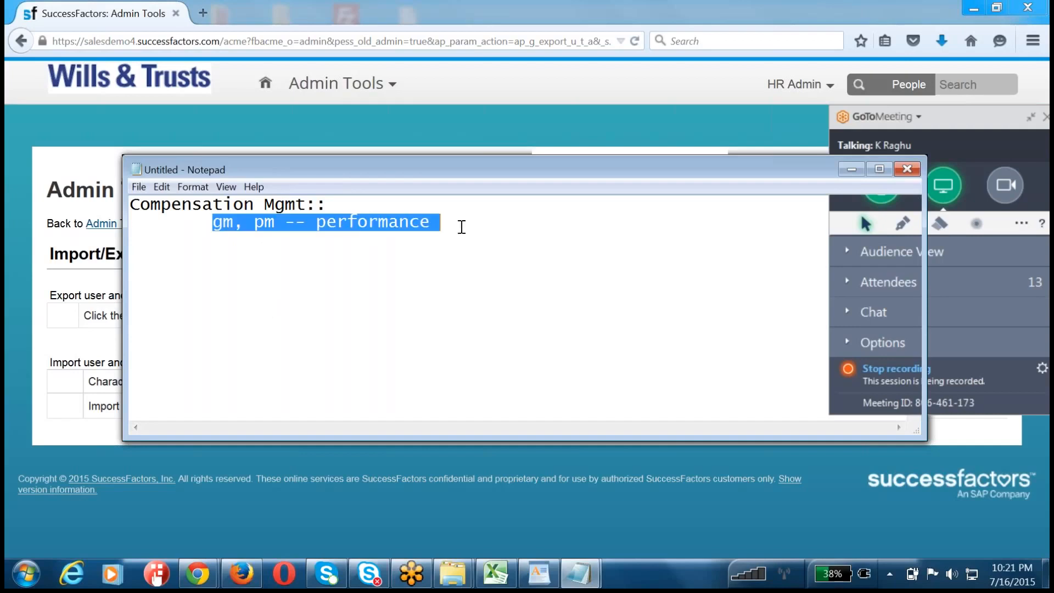
{"action": "left_click_drag", "start_coordinate": [374, 203], "coordinate": [94, 195]}
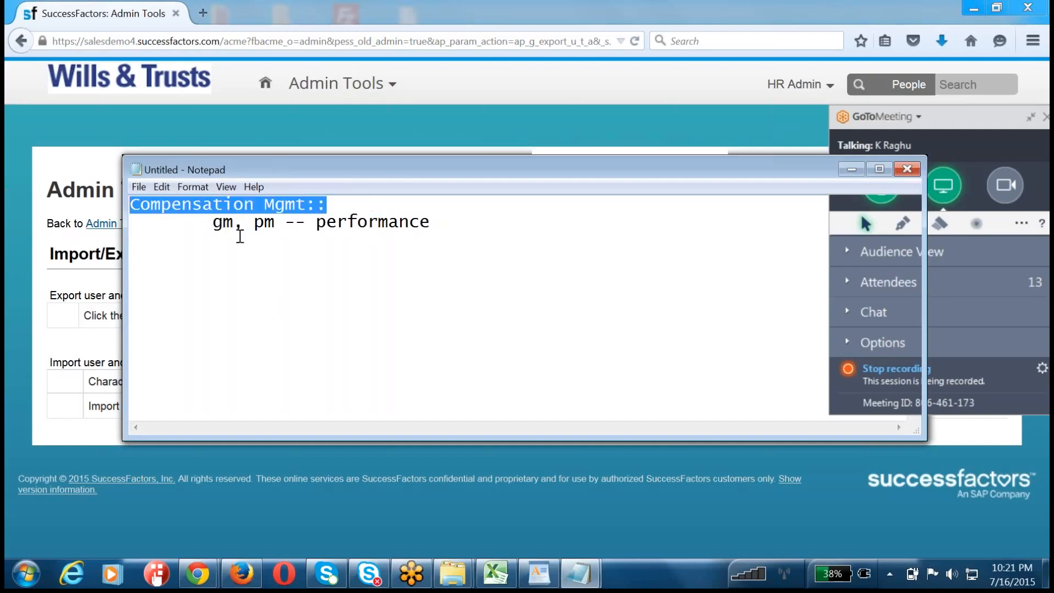
{"action": "left_click", "coordinate": [252, 263]}
{"action": "left_click_drag", "start_coordinate": [213, 222], "coordinate": [283, 219]}
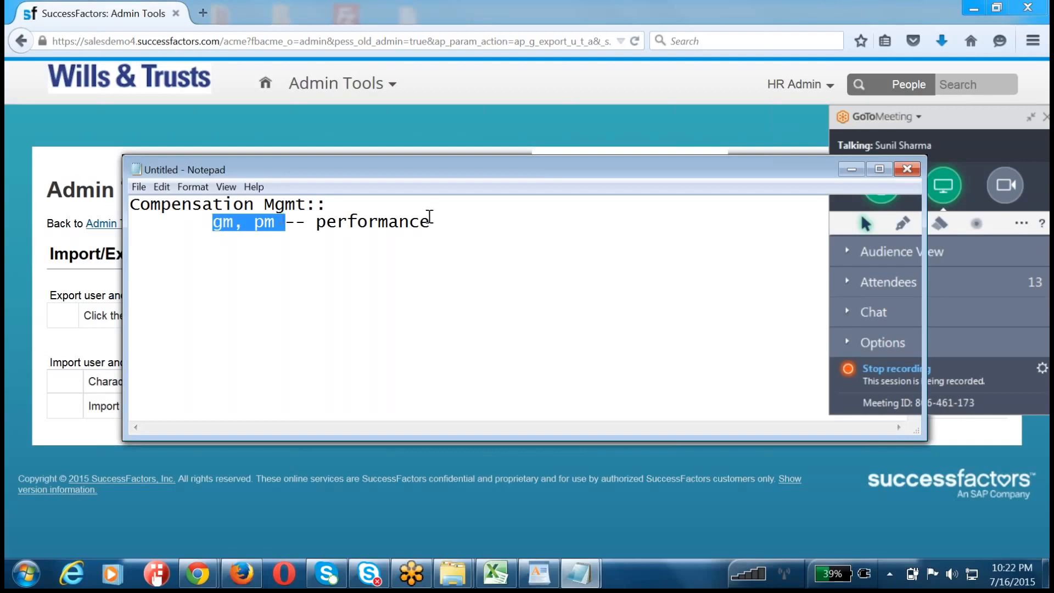
Step: End the performance line with a period, move the Notepad window lower, and bring the Firefox page back to the front
{"action": "left_click", "coordinate": [468, 225]}
{"action": "type", "text": "."}
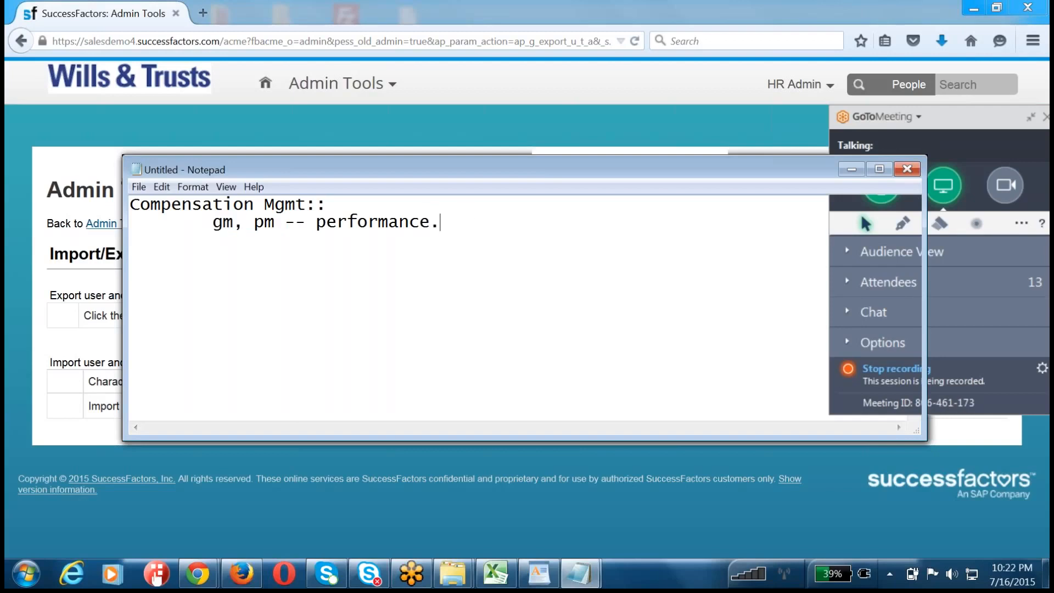
{"action": "left_click_drag", "start_coordinate": [541, 169], "coordinate": [473, 223]}
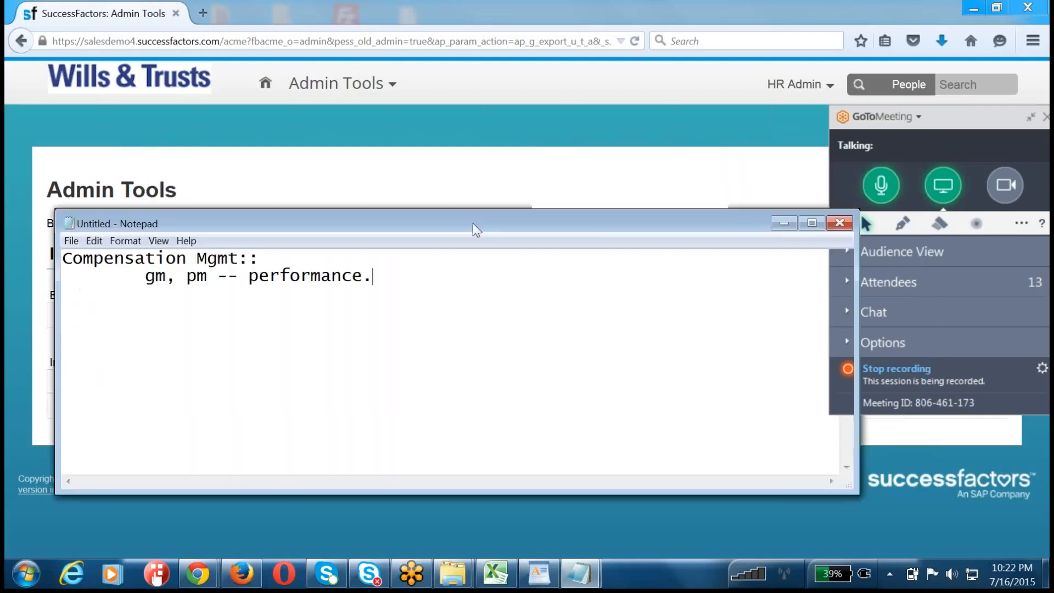
{"action": "left_click", "coordinate": [478, 165]}
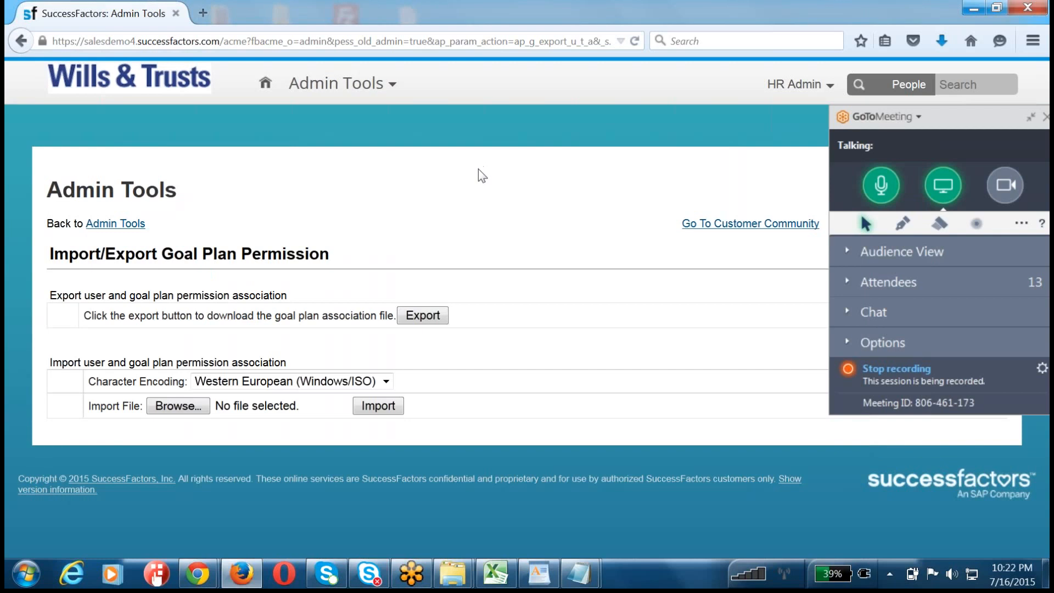